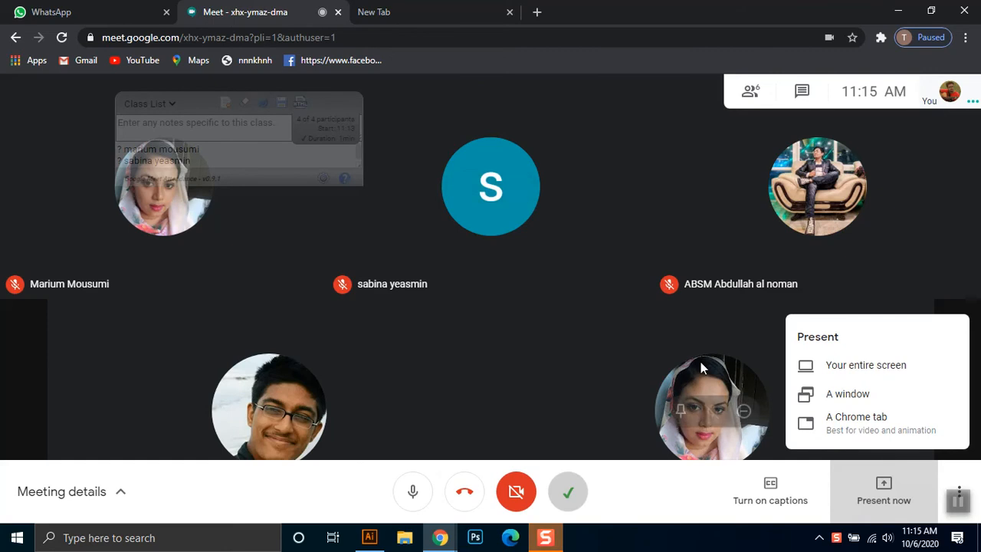
Start presenting the entire screen in the meeting and cancel the share request
{"action": "left_click", "coordinate": [844, 368]}
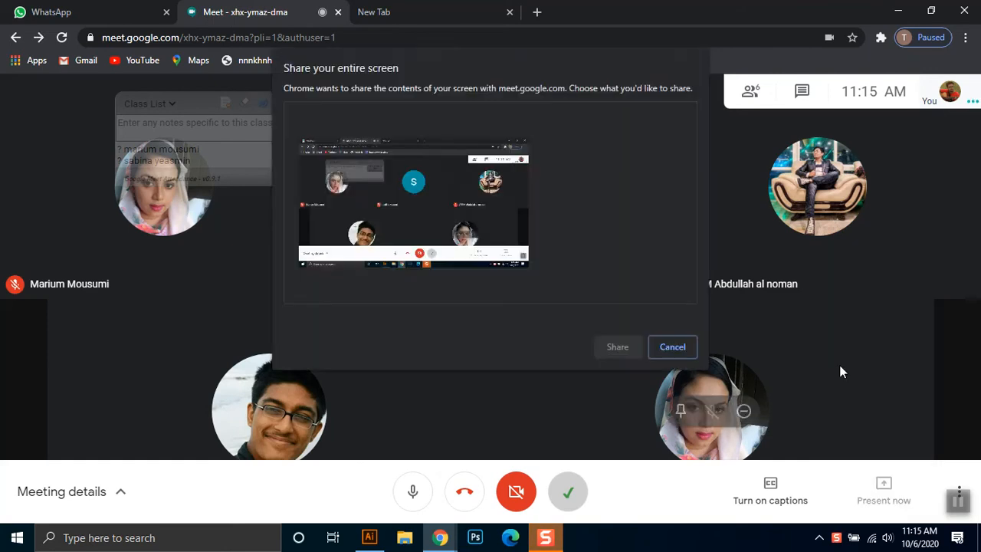
{"action": "left_click", "coordinate": [666, 347]}
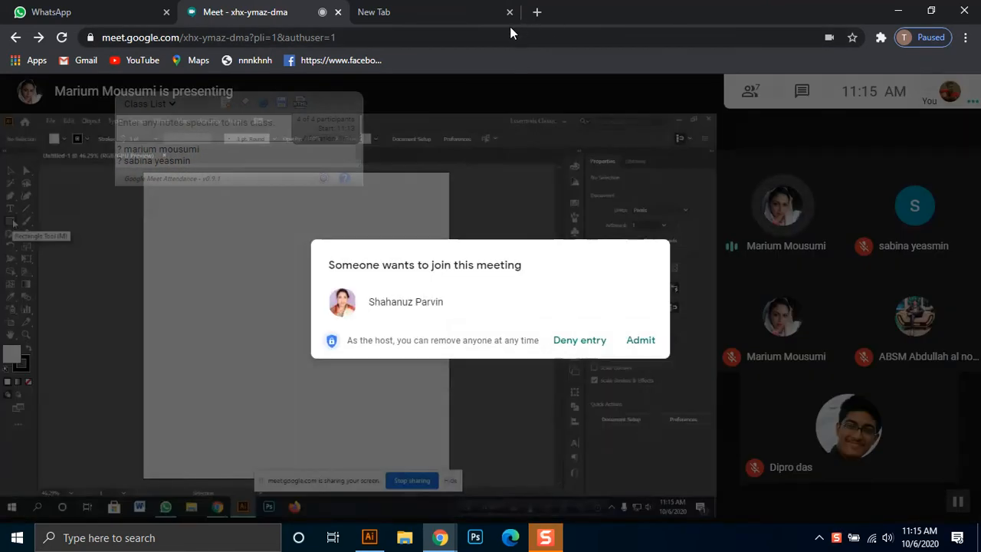
Admit the waiting participant to the meeting and move the attendance list clear of the shared presentation
{"action": "left_click", "coordinate": [647, 342]}
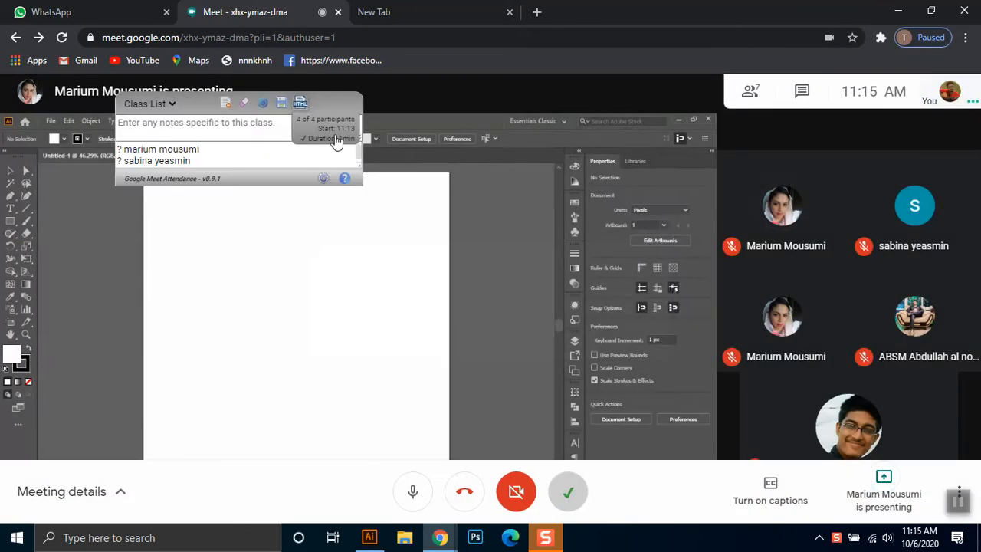
{"action": "left_click_drag", "start_coordinate": [320, 102], "coordinate": [684, 314]}
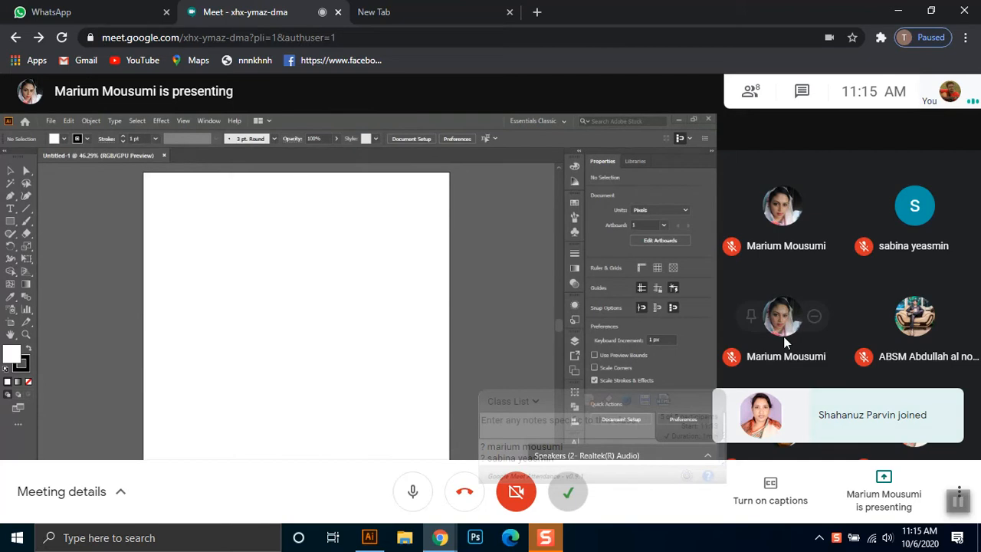
{"action": "left_click_drag", "start_coordinate": [665, 402], "coordinate": [977, 370]}
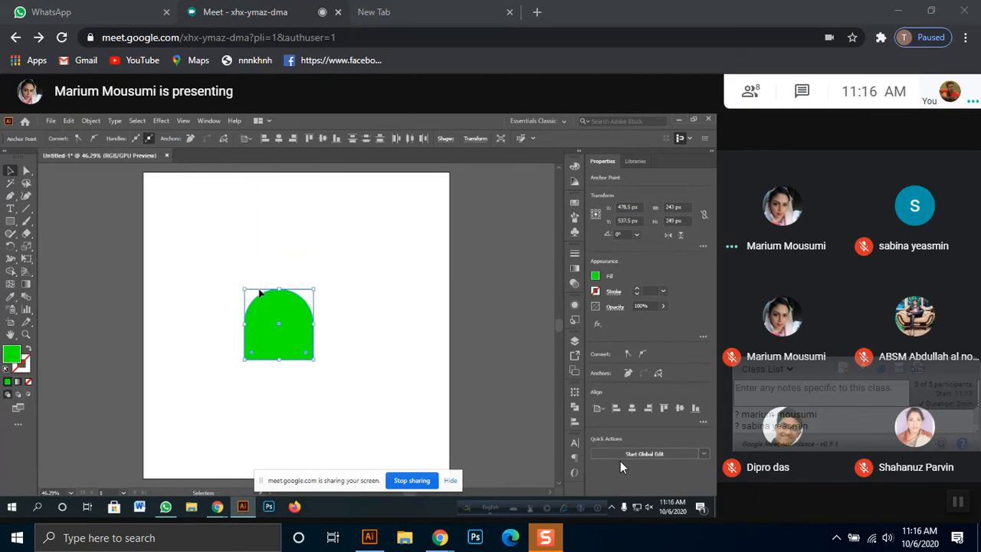
Take over as the meeting's main presenter by sharing the entire screen
{"action": "mouse_move", "coordinate": [462, 366]}
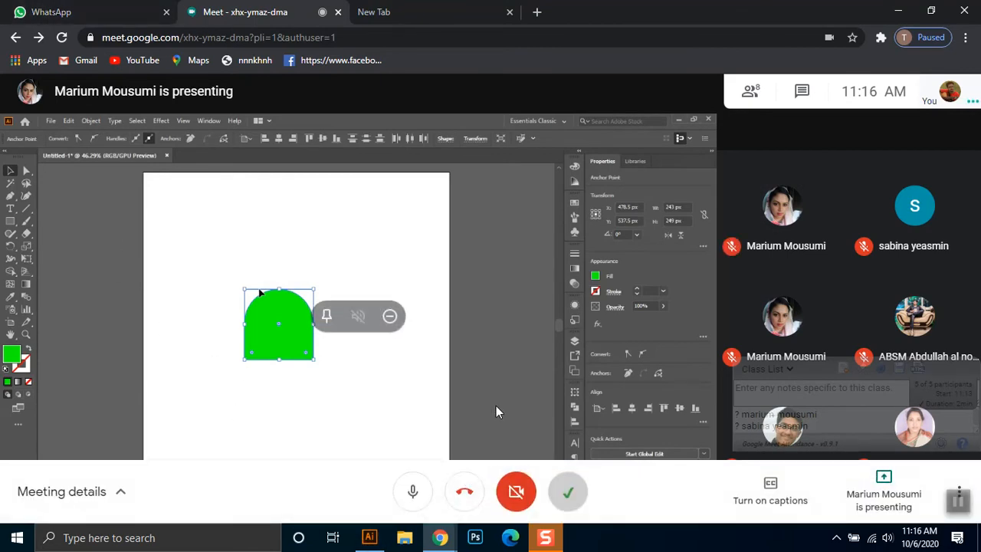
{"action": "left_click", "coordinate": [860, 481]}
{"action": "left_click", "coordinate": [844, 371]}
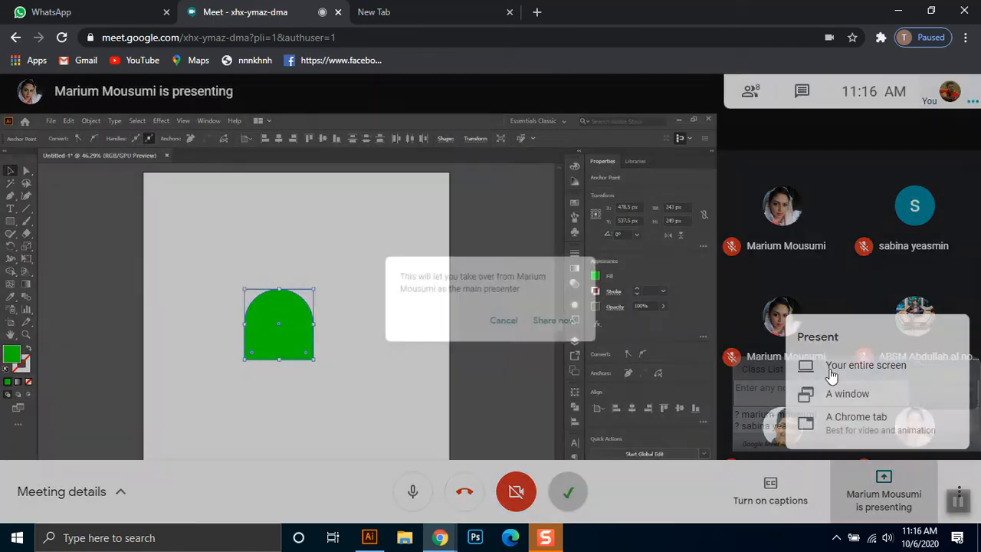
{"action": "left_click", "coordinate": [574, 330]}
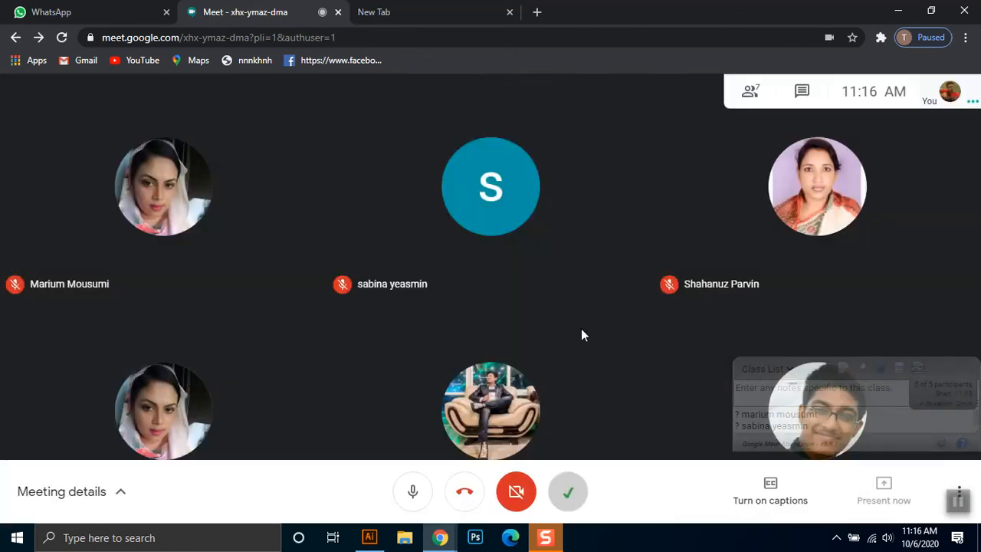
{"action": "left_click", "coordinate": [615, 345]}
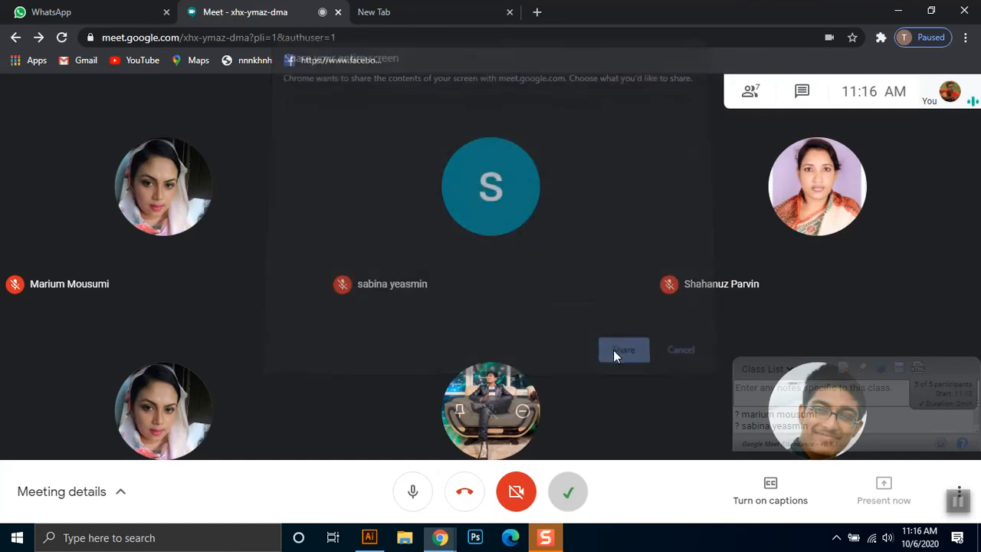
{"action": "left_click", "coordinate": [617, 503]}
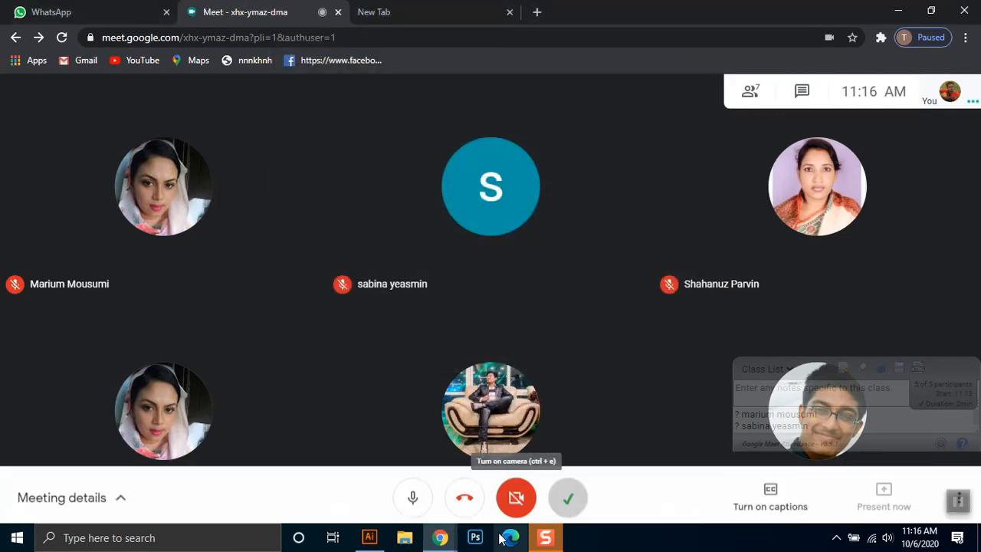
Switch to Illustrator, create a new 1500 x 1500 px RGB document and collapse the open Brushes panel
{"action": "left_click", "coordinate": [369, 537]}
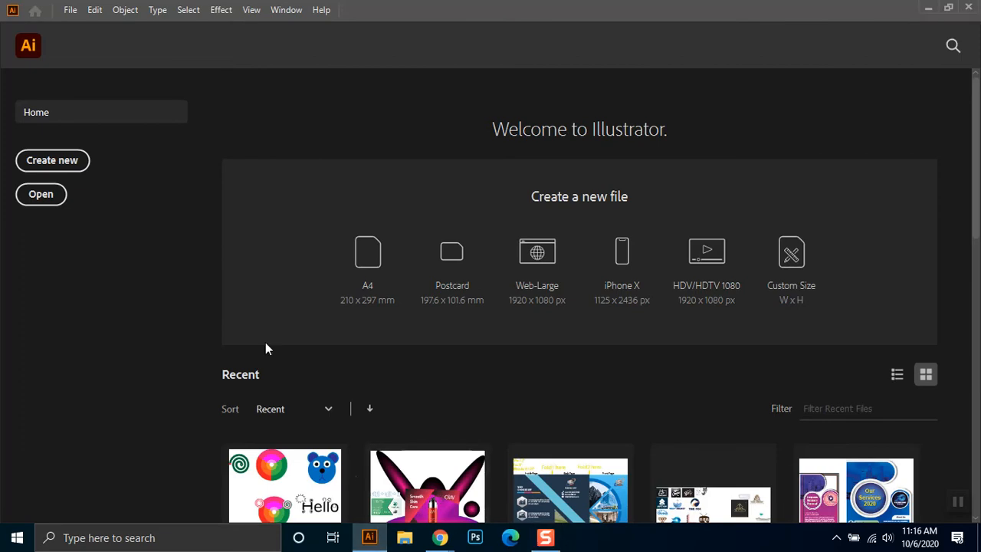
{"action": "left_click", "coordinate": [83, 161]}
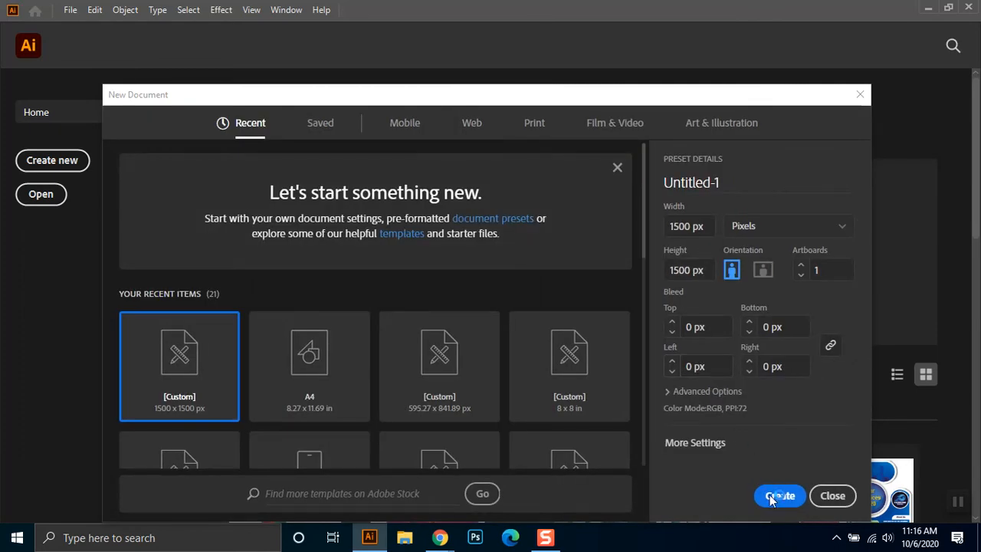
{"action": "left_click", "coordinate": [770, 495]}
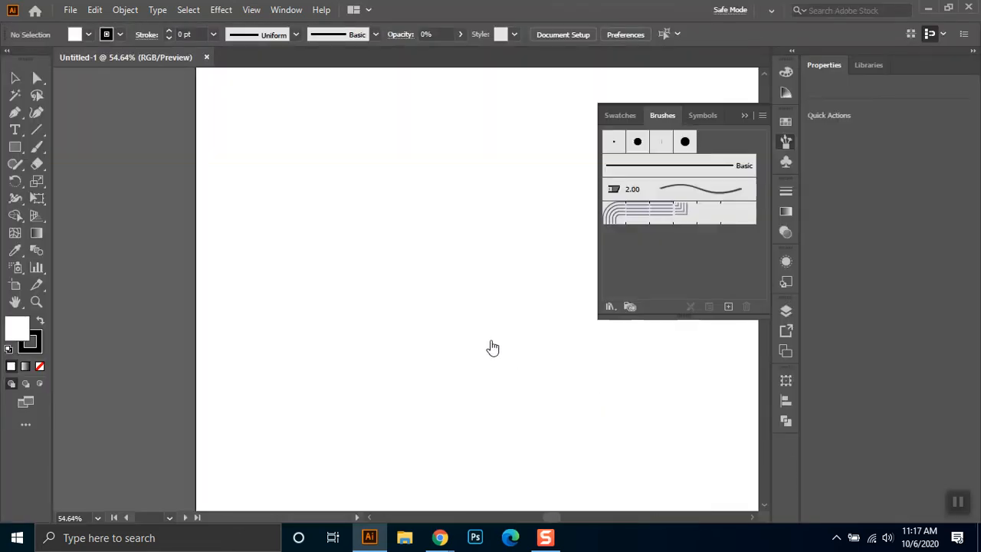
{"action": "left_click", "coordinate": [747, 116]}
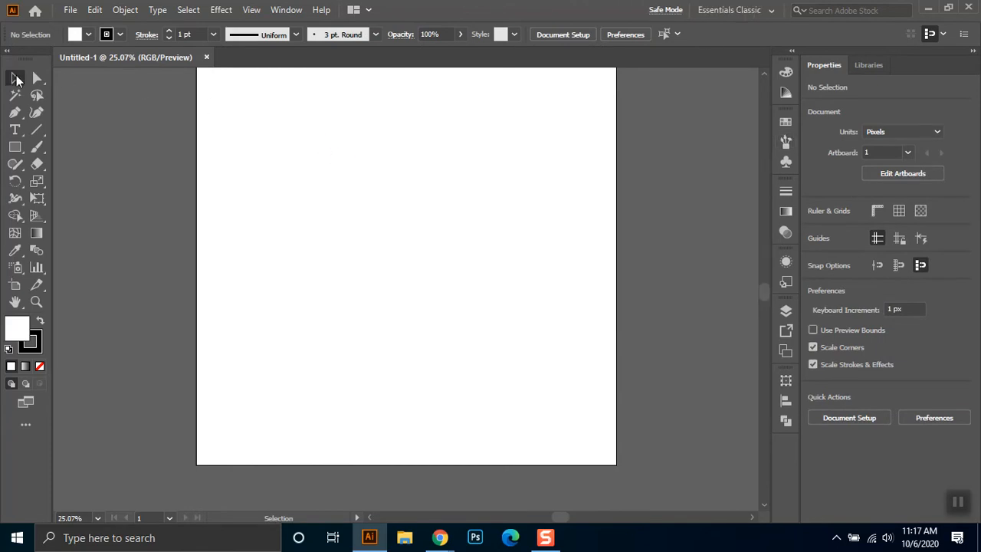
Draw a tall rectangle about 403 x 711 px in the upper middle of the artboard
{"action": "left_click", "coordinate": [16, 79]}
{"action": "left_click", "coordinate": [15, 147]}
{"action": "left_click_drag", "start_coordinate": [350, 148], "coordinate": [464, 343]}
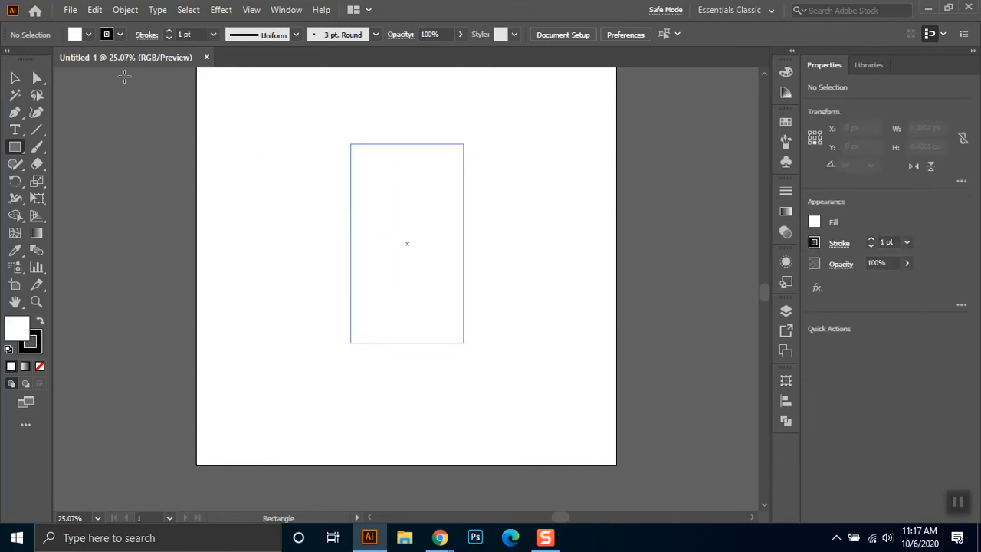
Fill the rectangle with medium blue and set its stroke to None
{"action": "left_click", "coordinate": [88, 34]}
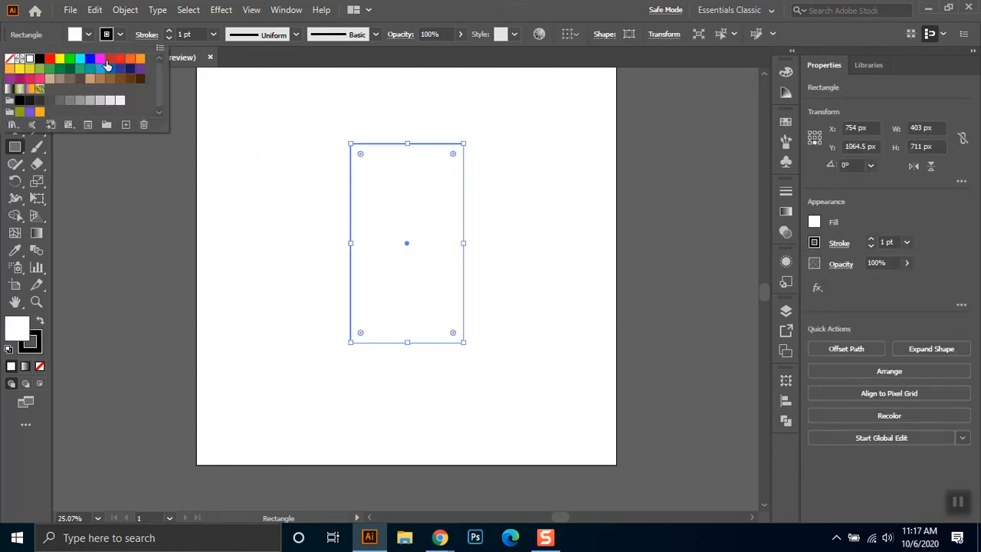
{"action": "left_click", "coordinate": [110, 68]}
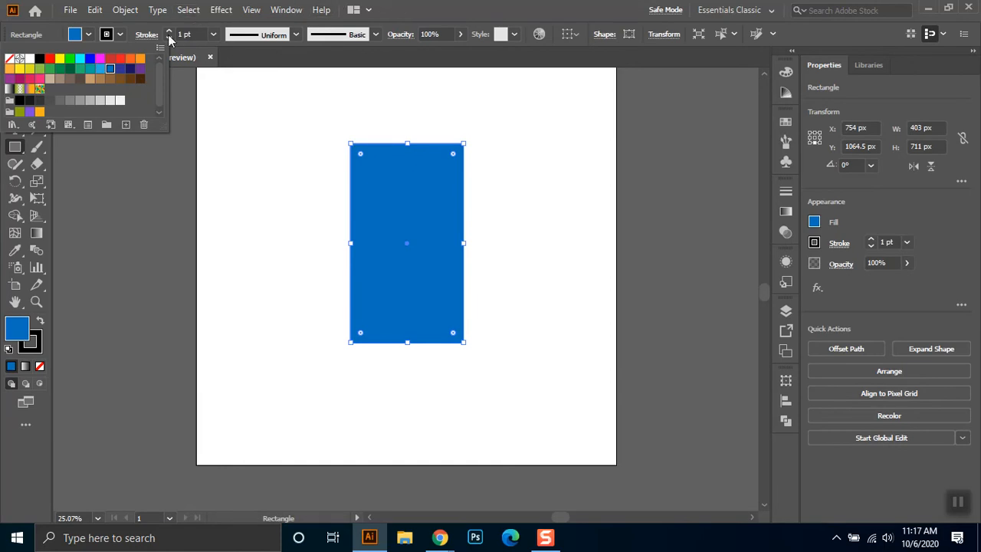
{"action": "left_click", "coordinate": [120, 34]}
{"action": "left_click", "coordinate": [120, 35]}
{"action": "left_click", "coordinate": [8, 63]}
{"action": "key", "text": "Escape"}
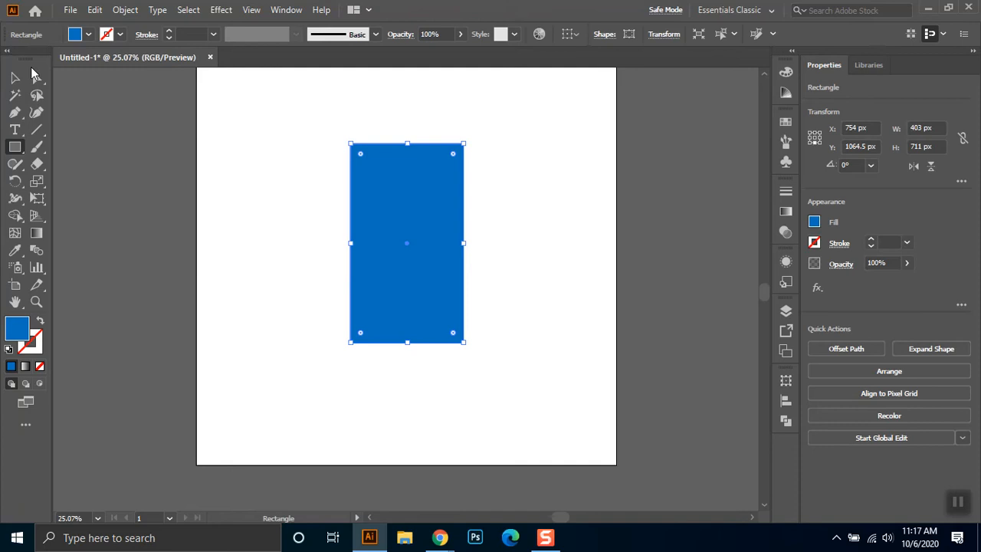
Round only the rectangle's two top corners to the maximum radius of about 201.5 px
{"action": "left_click", "coordinate": [35, 76]}
{"action": "left_click_drag", "start_coordinate": [326, 144], "coordinate": [500, 169]}
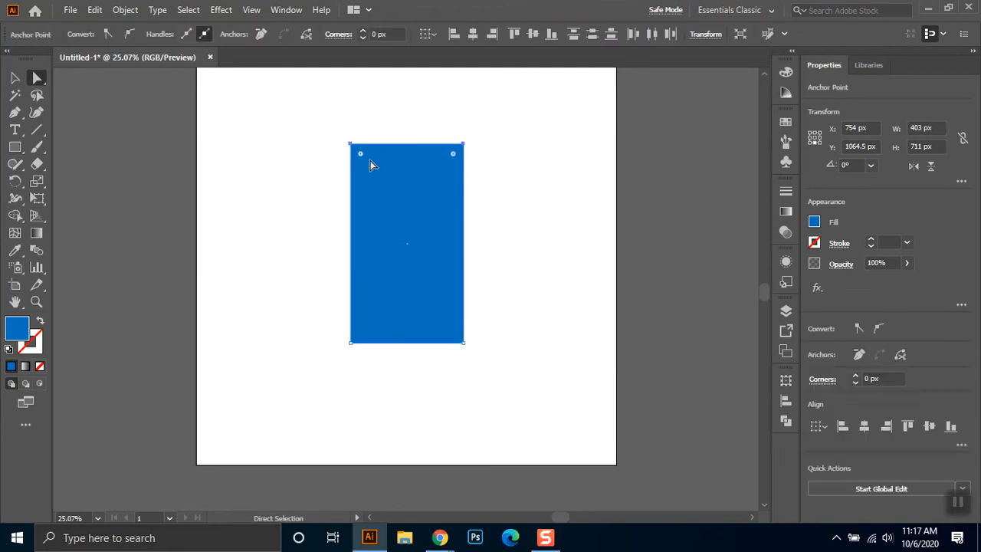
{"action": "left_click_drag", "start_coordinate": [360, 154], "coordinate": [364, 312]}
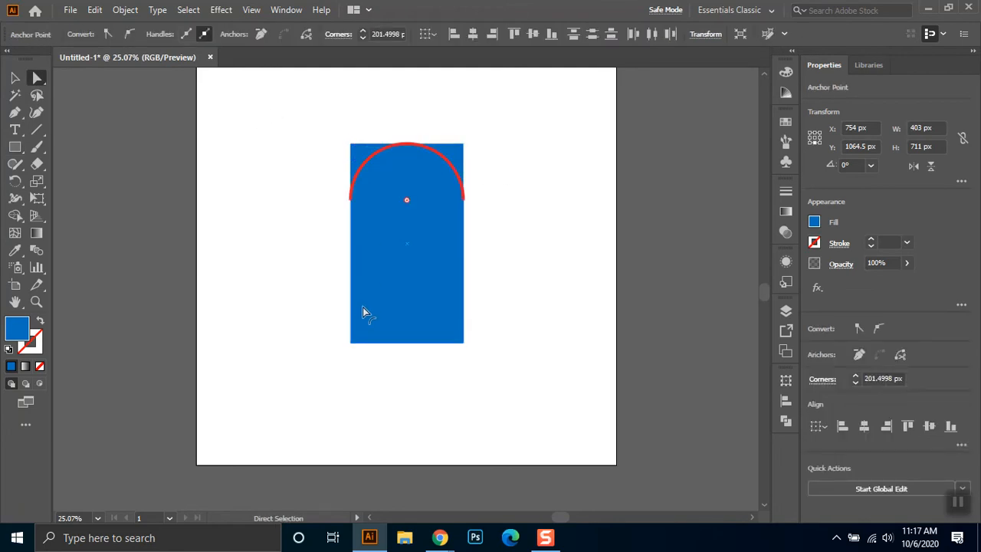
Scale the arched shape proportionally to about 425 x 750 px, keeping its lower-right corner fixed
{"action": "left_click", "coordinate": [14, 78]}
{"action": "left_click_drag", "start_coordinate": [346, 144], "coordinate": [351, 228]}
{"action": "left_click", "coordinate": [433, 265]}
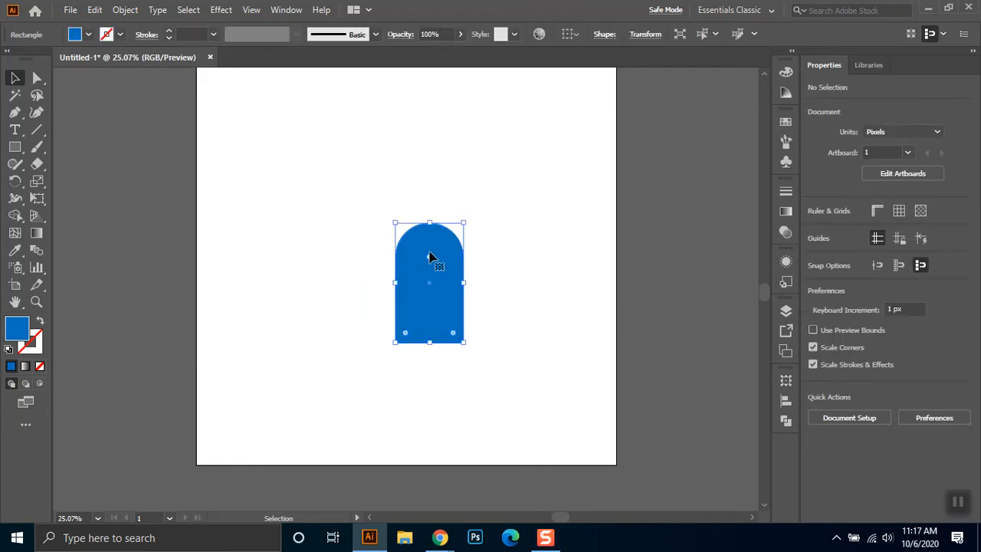
{"action": "left_click_drag", "start_coordinate": [333, 148], "coordinate": [303, 138]}
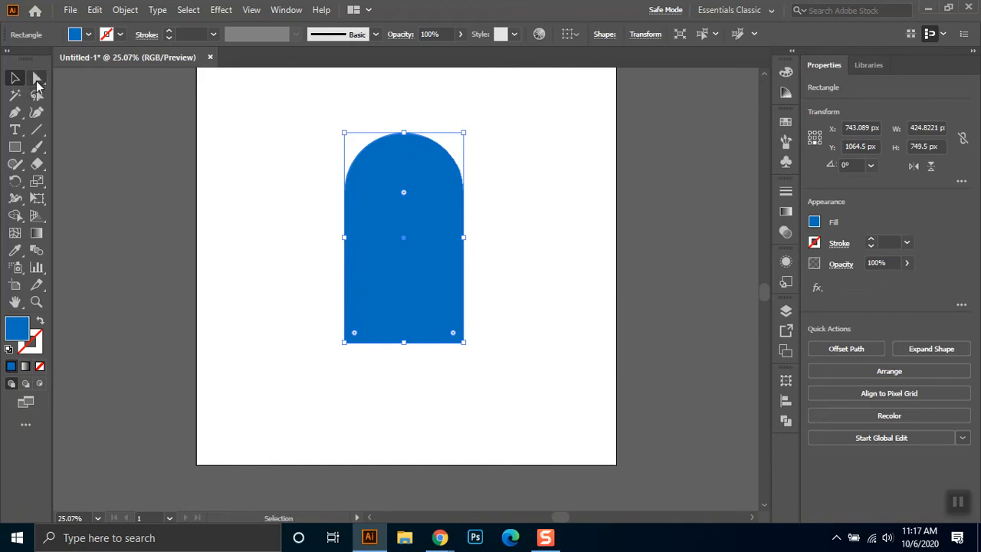
Draw a second rectangle about 410 x 508 px left of the arch and fully round its two top corners
{"action": "left_click", "coordinate": [15, 146]}
{"action": "left_click_drag", "start_coordinate": [219, 158], "coordinate": [335, 300]}
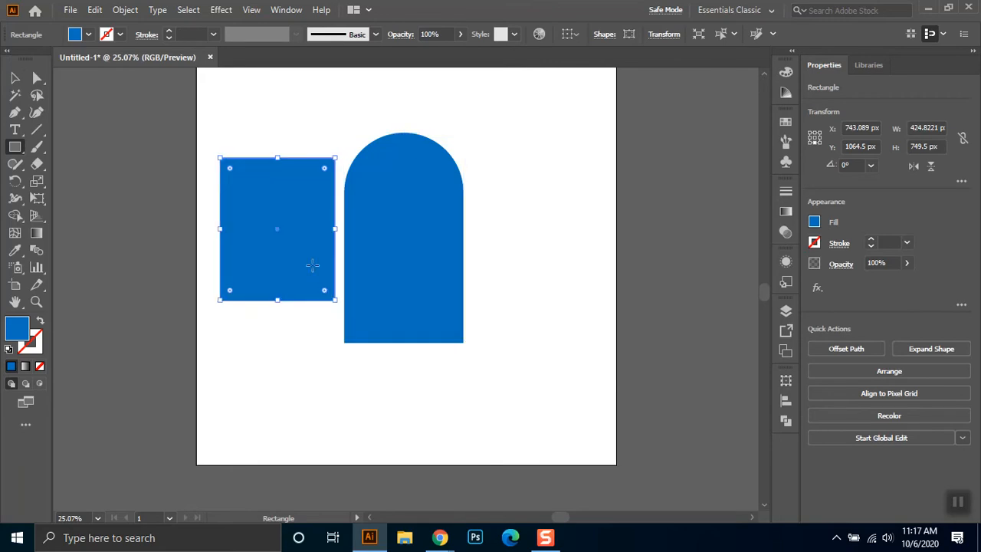
{"action": "left_click", "coordinate": [37, 77]}
{"action": "left_click_drag", "start_coordinate": [216, 148], "coordinate": [298, 289]}
{"action": "left_click", "coordinate": [13, 78]}
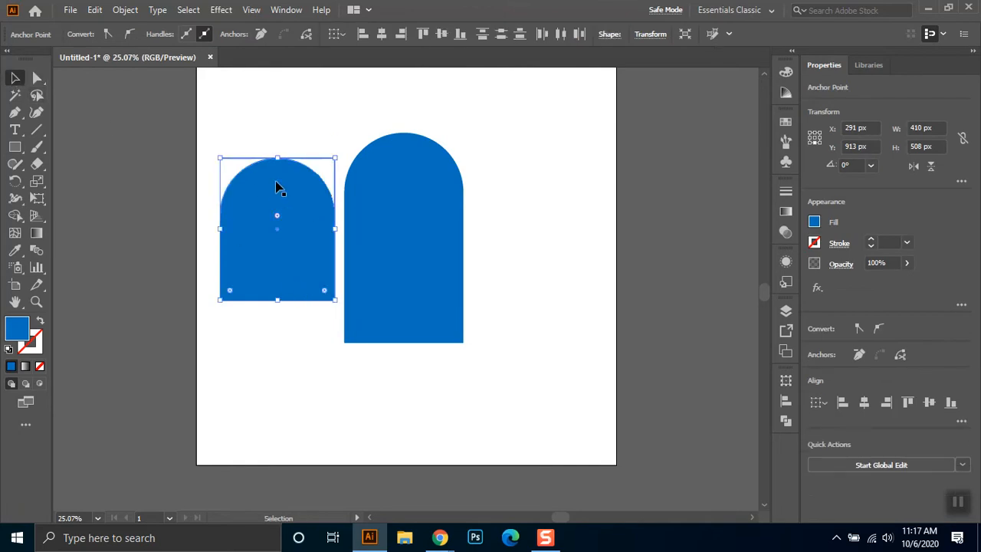
Enlarge the shorter arch slightly and move the taller arch to the right, leaving a gap between them
{"action": "mouse_move", "coordinate": [220, 156]}
{"action": "left_mouse_down"}
{"action": "mouse_move", "coordinate": [320, 280]}
{"action": "mouse_move", "coordinate": [227, 164]}
{"action": "mouse_move", "coordinate": [210, 120]}
{"action": "mouse_move", "coordinate": [210, 144]}
{"action": "left_mouse_up"}
{"action": "left_click_drag", "start_coordinate": [272, 144], "coordinate": [291, 120]}
{"action": "left_click_drag", "start_coordinate": [402, 208], "coordinate": [455, 209]}
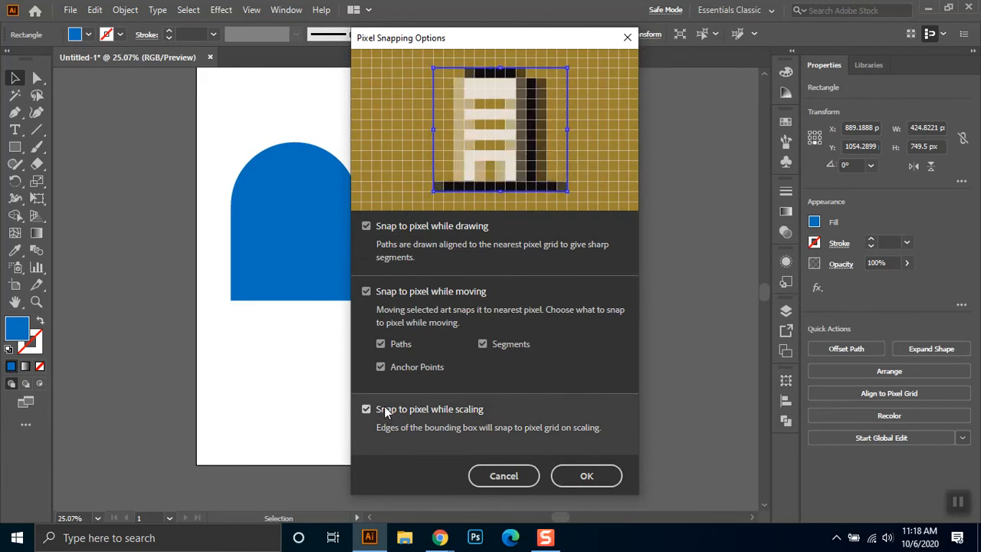
Turn off snapping to pixel while drawing, moving and scaling in the Pixel Snapping Options
{"action": "left_click", "coordinate": [367, 225]}
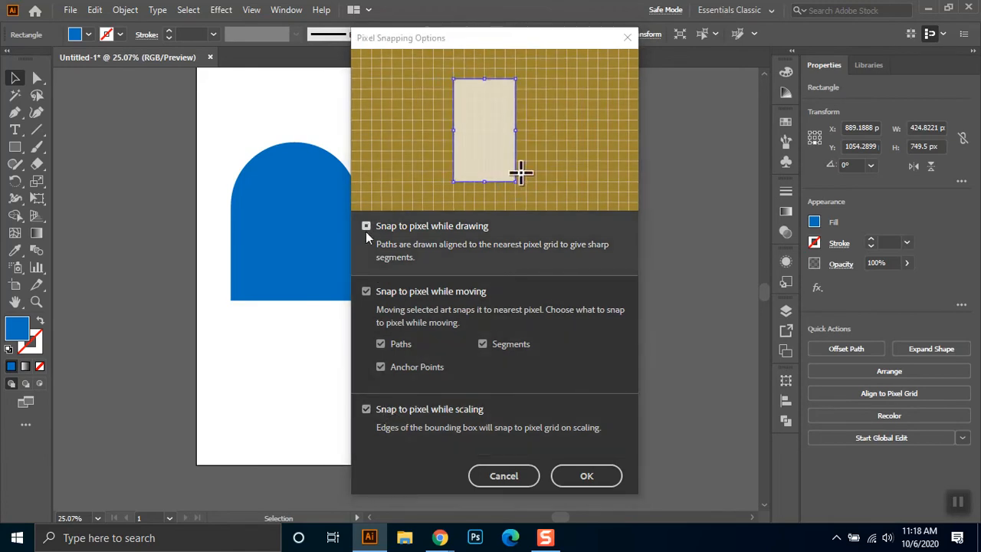
{"action": "left_click", "coordinate": [367, 291]}
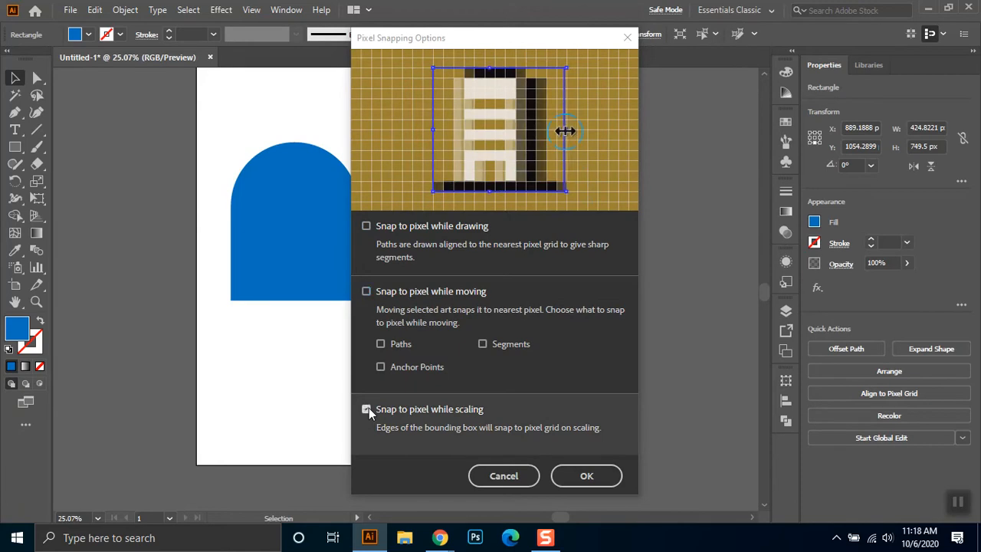
{"action": "left_click", "coordinate": [367, 408]}
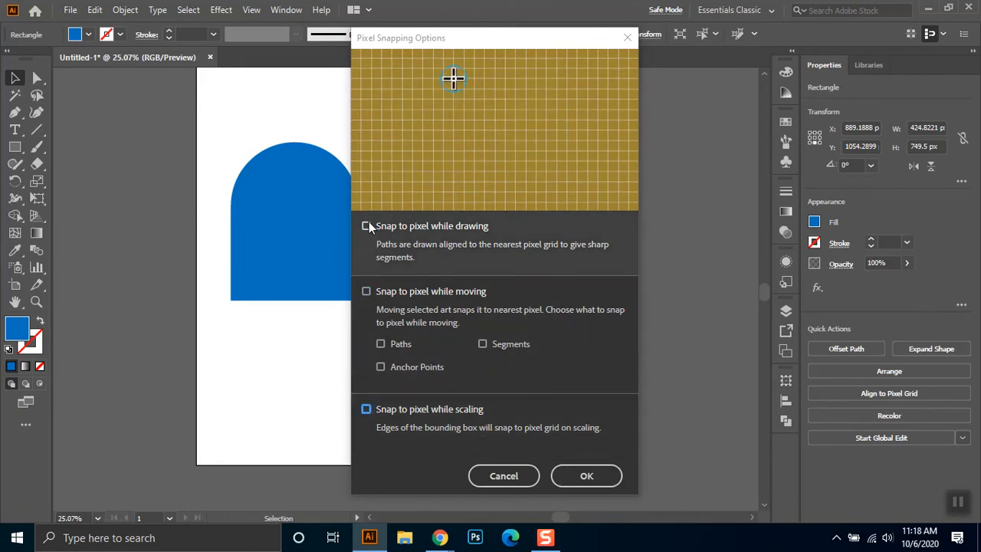
{"action": "left_click", "coordinate": [368, 411]}
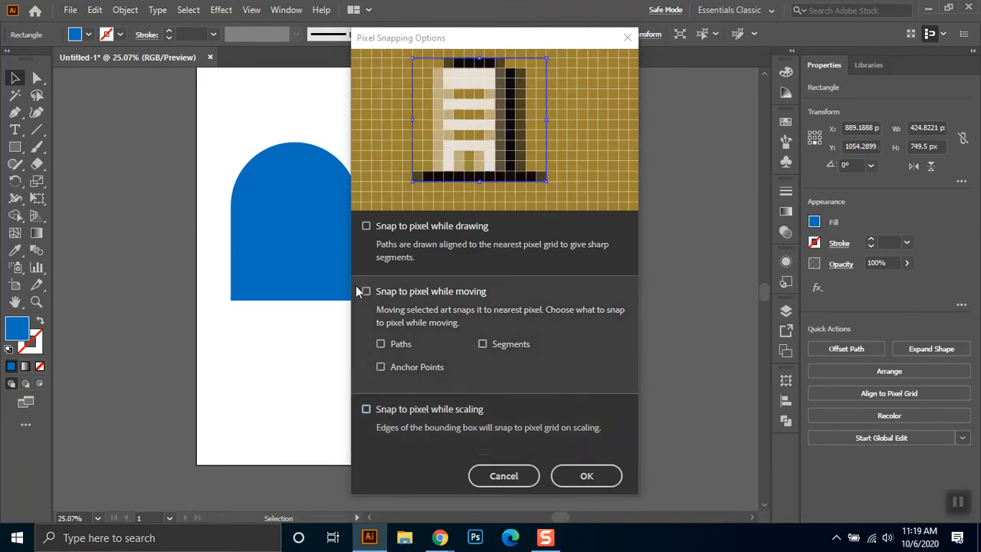
{"action": "left_click", "coordinate": [583, 475]}
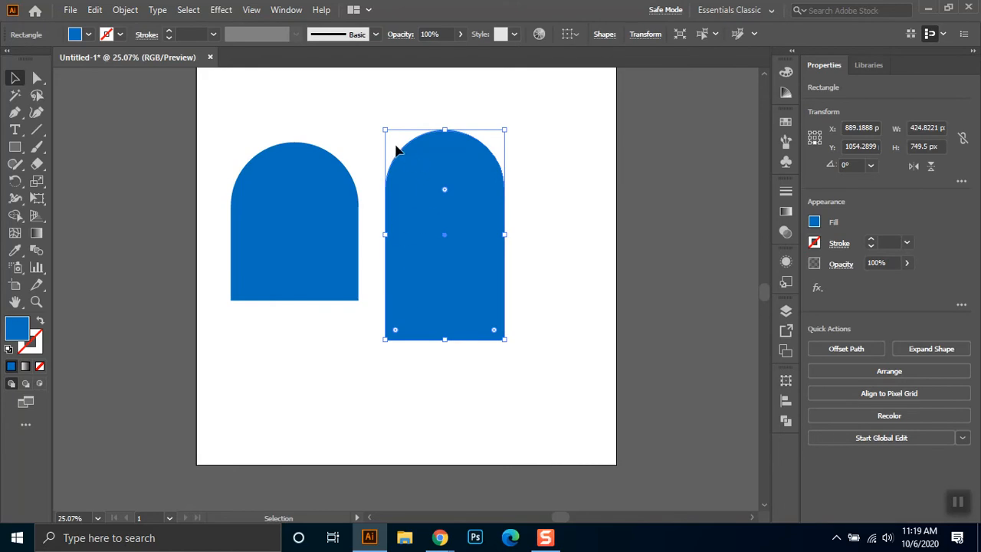
Scale the taller arch down to about 393 x 693 px and move it up beside the shorter arch
{"action": "mouse_move", "coordinate": [385, 130]}
{"action": "left_mouse_down"}
{"action": "mouse_move", "coordinate": [470, 227]}
{"action": "mouse_move", "coordinate": [475, 272]}
{"action": "mouse_move", "coordinate": [394, 145]}
{"action": "left_mouse_up"}
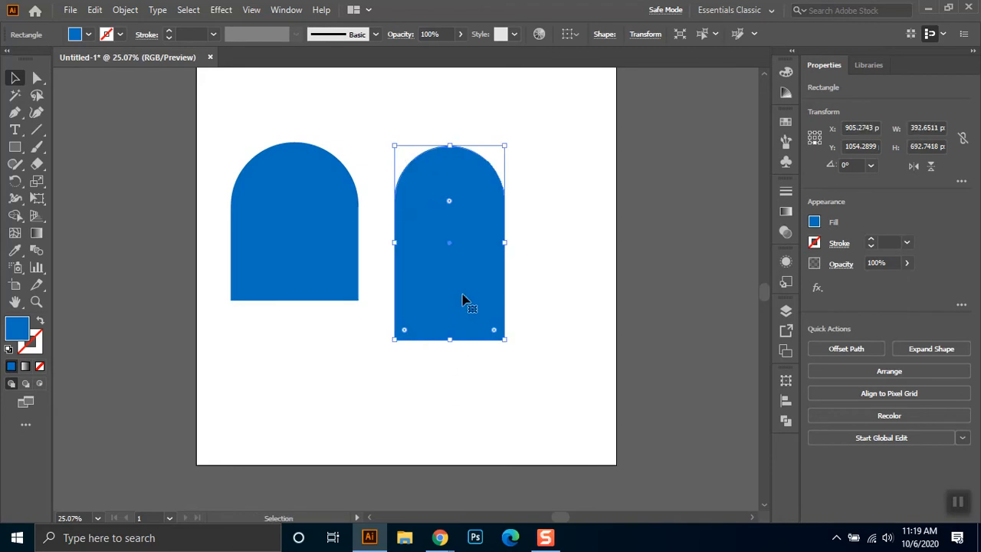
{"action": "left_click_drag", "start_coordinate": [467, 283], "coordinate": [424, 263]}
{"action": "left_click", "coordinate": [344, 240]}
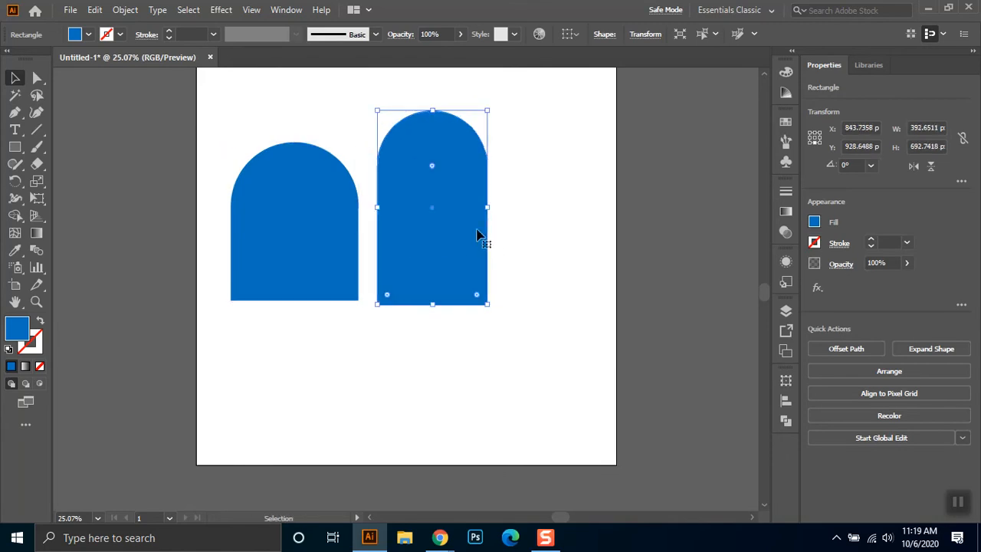
Draw a wide rectangle about 879 x 410 px below the arches and round all its corners to about 205 px
{"action": "key", "text": "m"}
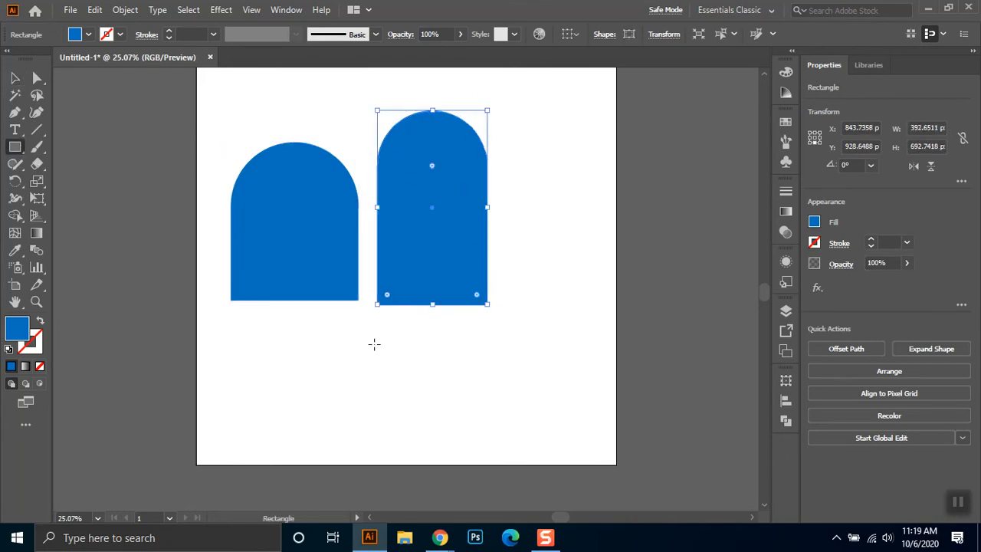
{"action": "left_click_drag", "start_coordinate": [300, 333], "coordinate": [546, 449]}
{"action": "left_click", "coordinate": [37, 78]}
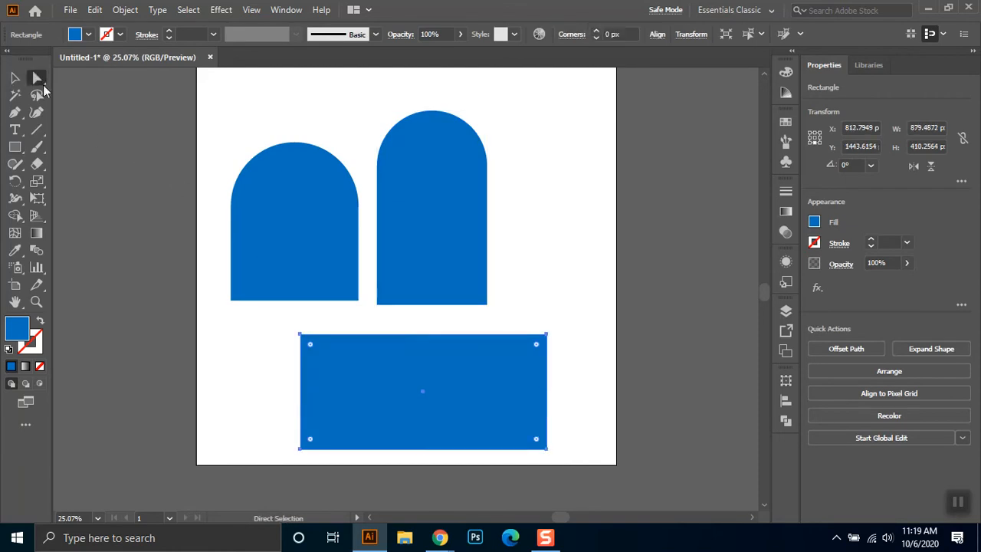
{"action": "left_click_drag", "start_coordinate": [310, 347], "coordinate": [389, 422]}
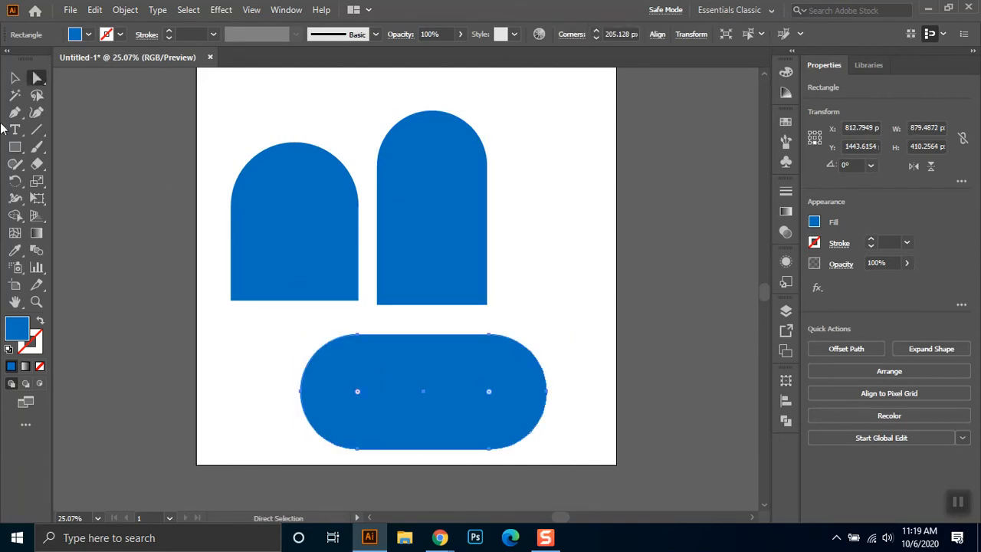
Try reducing the wide rounded rectangle's height to about 379 px while shifting it slightly, and undo these changes
{"action": "left_click", "coordinate": [14, 78]}
{"action": "left_click_drag", "start_coordinate": [423, 335], "coordinate": [395, 402]}
{"action": "left_click", "coordinate": [430, 388]}
{"action": "left_click", "coordinate": [425, 371]}
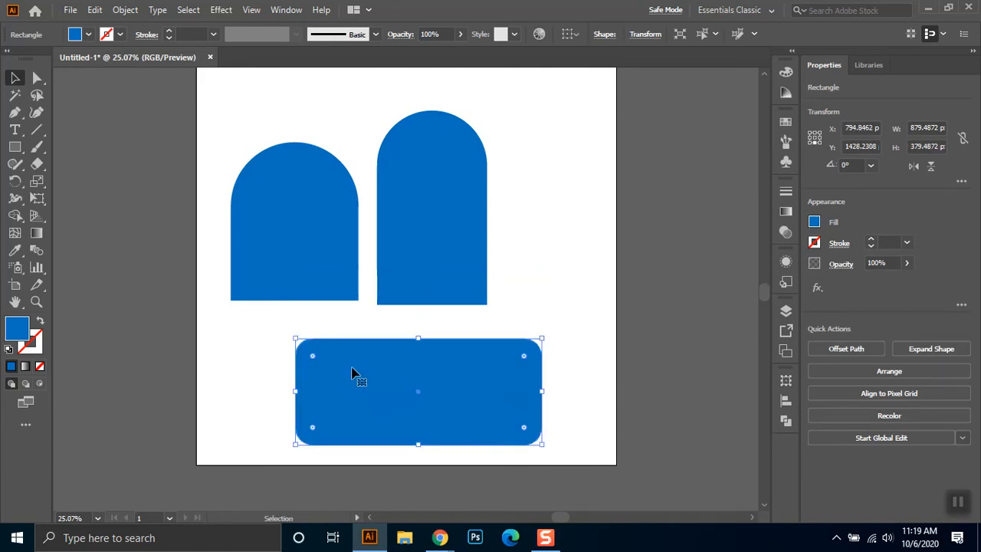
{"action": "key", "text": "ctrl+z"}
{"action": "key", "text": "ctrl+z"}
{"action": "key", "text": "ctrl+z"}
{"action": "key", "text": "ctrl+z"}
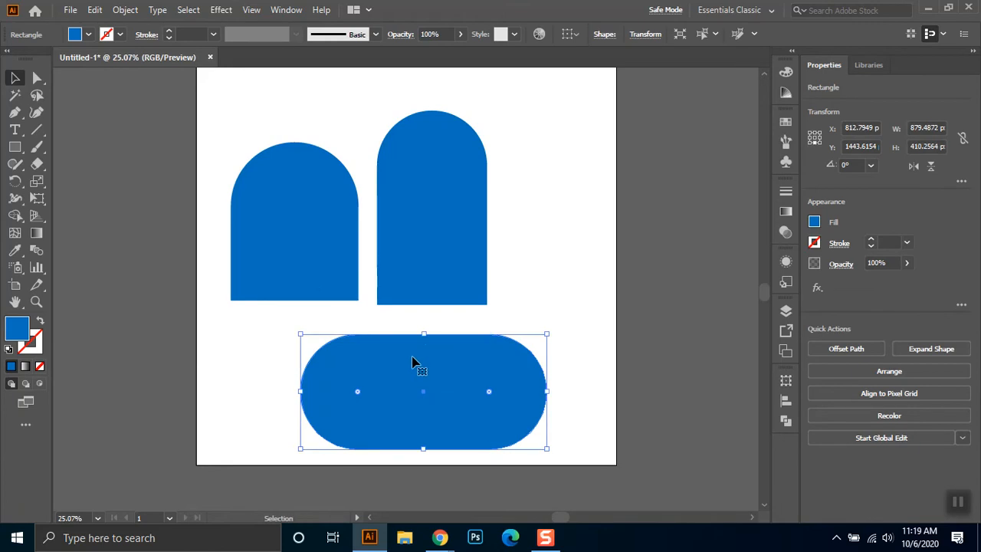
Move the wide rounded rectangle slightly up, rescale it to about 879 x 285 px and fully round its corners again
{"action": "left_click_drag", "start_coordinate": [405, 372], "coordinate": [396, 355]}
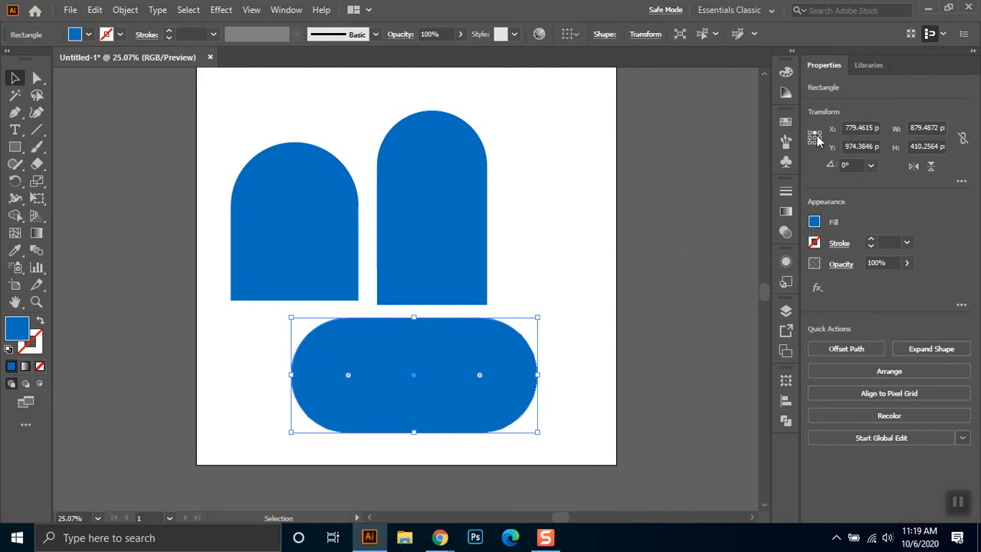
{"action": "left_click_drag", "start_coordinate": [414, 318], "coordinate": [418, 426]}
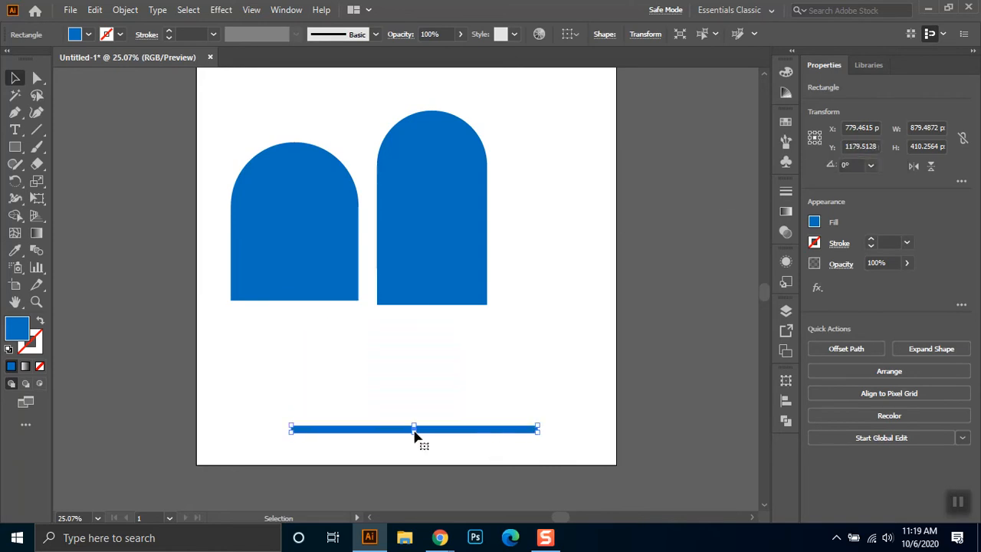
{"action": "left_click", "coordinate": [403, 390]}
{"action": "left_click", "coordinate": [378, 431]}
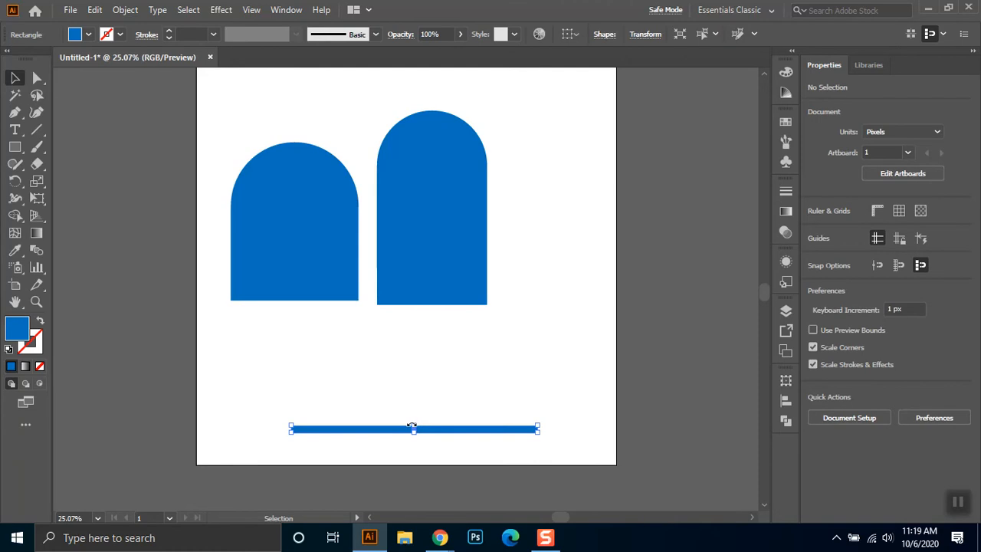
{"action": "left_click_drag", "start_coordinate": [416, 427], "coordinate": [418, 353]}
{"action": "left_click", "coordinate": [264, 368]}
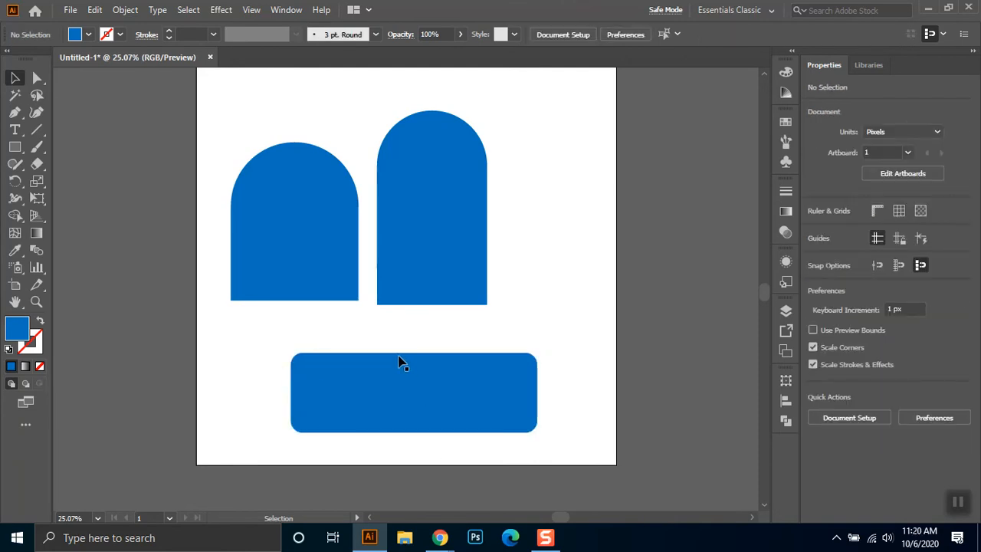
{"action": "left_click", "coordinate": [427, 399]}
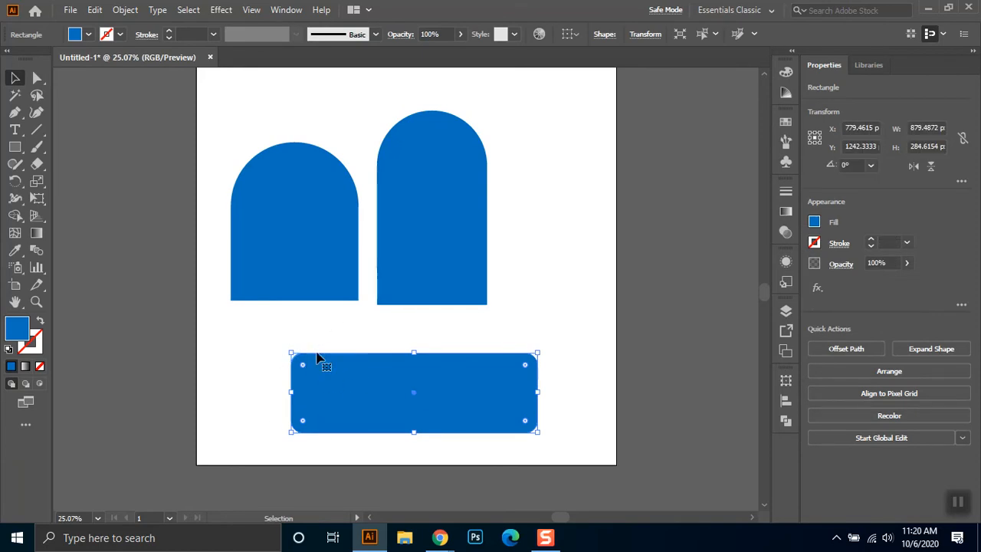
{"action": "left_click_drag", "start_coordinate": [303, 365], "coordinate": [418, 400]}
Try expanding the pill shape, flatten it to a thin bar and stretch it back taller, and undo the scaling
{"action": "left_click", "coordinate": [127, 10]}
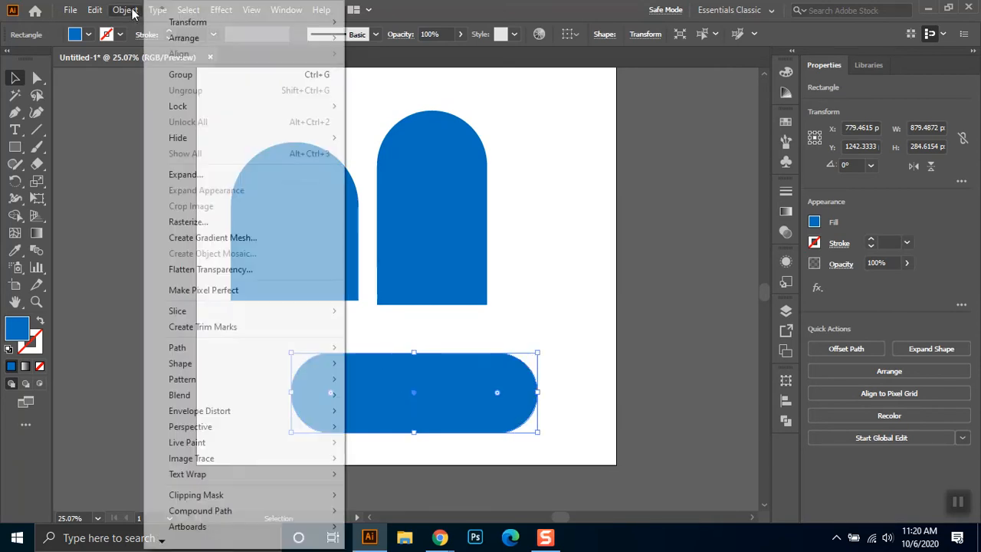
{"action": "left_click", "coordinate": [196, 181]}
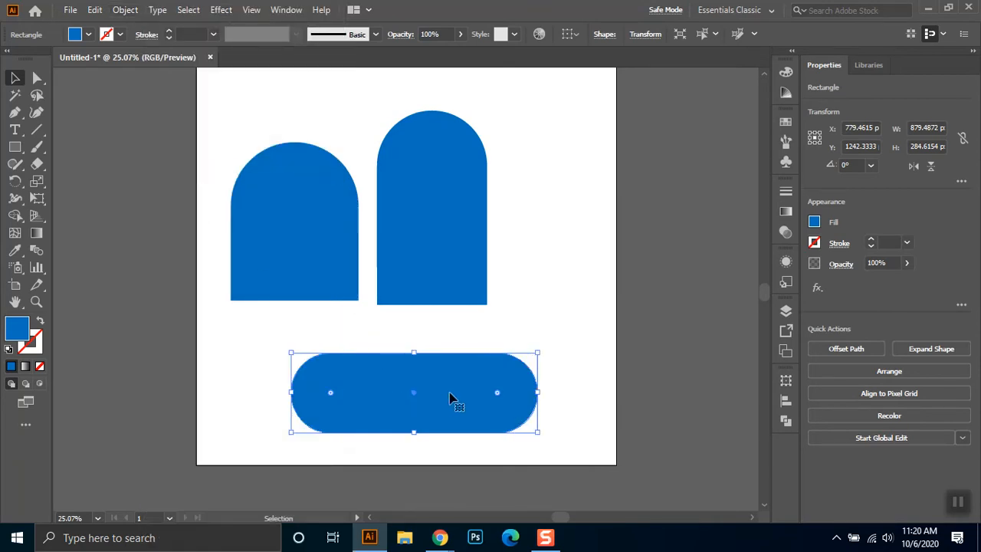
{"action": "left_click", "coordinate": [126, 10]}
{"action": "left_click", "coordinate": [196, 182]}
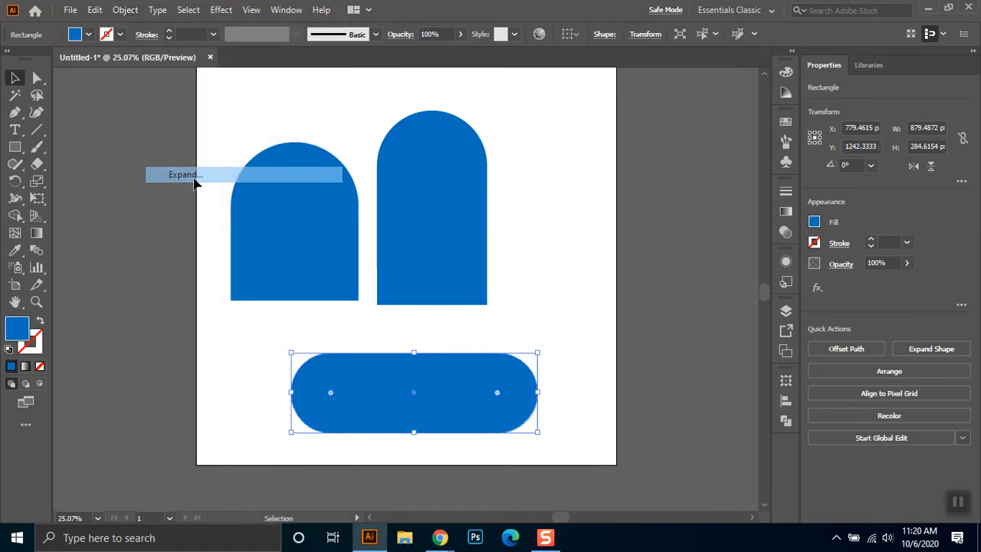
{"action": "left_click", "coordinate": [388, 351]}
{"action": "left_click", "coordinate": [414, 359]}
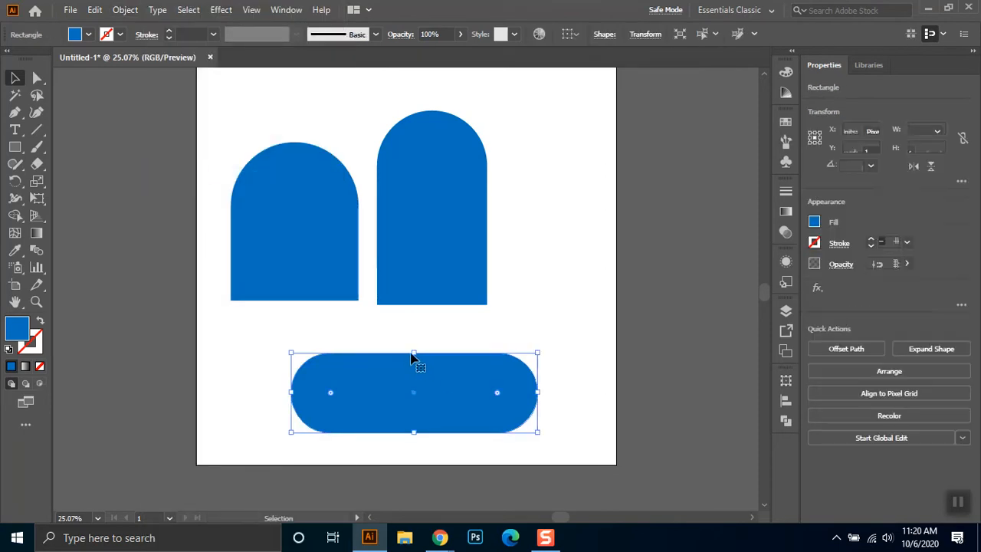
{"action": "left_click_drag", "start_coordinate": [414, 352], "coordinate": [415, 313]}
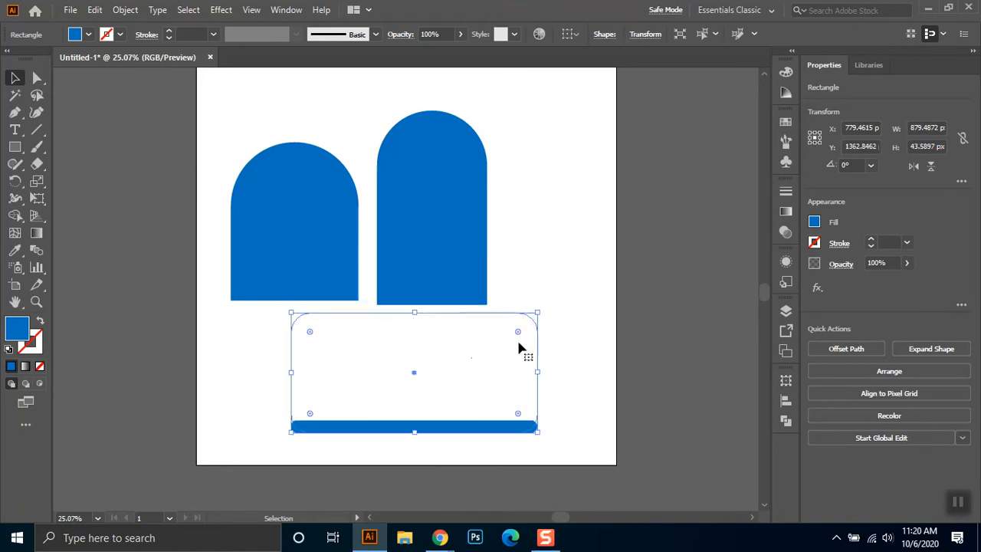
{"action": "left_click", "coordinate": [568, 333]}
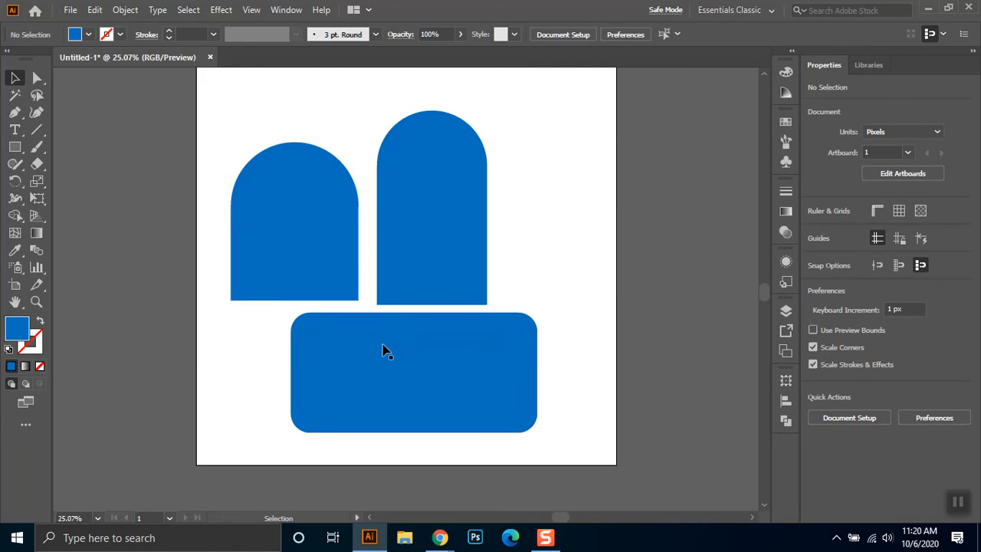
{"action": "key", "text": "ctrl+z"}
{"action": "key", "text": "ctrl+z"}
{"action": "key", "text": "ctrl+z"}
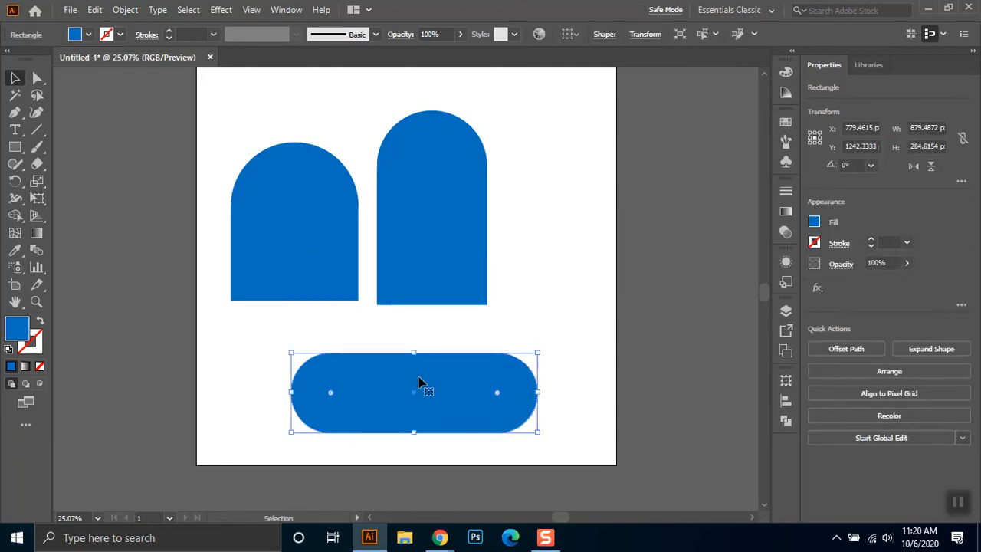
Convert the pill shape into a plain path with the Pathfinder's Unite and reduce its height slightly
{"action": "left_click", "coordinate": [786, 420]}
{"action": "left_click", "coordinate": [614, 417]}
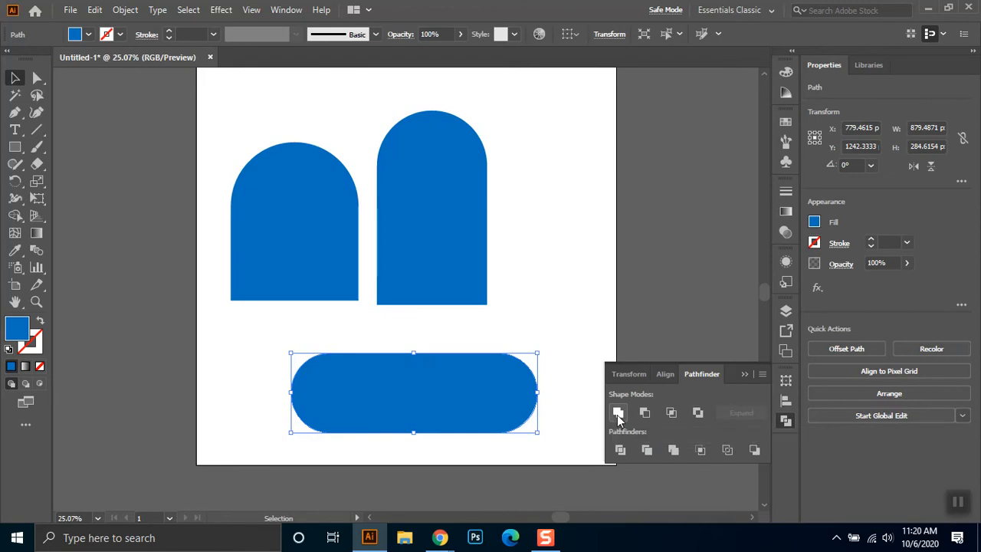
{"action": "mouse_move", "coordinate": [414, 353]}
{"action": "left_mouse_down"}
{"action": "mouse_move", "coordinate": [421, 208]}
{"action": "mouse_move", "coordinate": [401, 417]}
{"action": "mouse_move", "coordinate": [415, 421]}
{"action": "mouse_move", "coordinate": [427, 311]}
{"action": "mouse_move", "coordinate": [415, 307]}
{"action": "mouse_move", "coordinate": [414, 355]}
{"action": "left_mouse_up"}
Unite the shorter arch into a plain path and rescale it to about 413 x 618 px beside the taller arch
{"action": "left_click", "coordinate": [322, 263]}
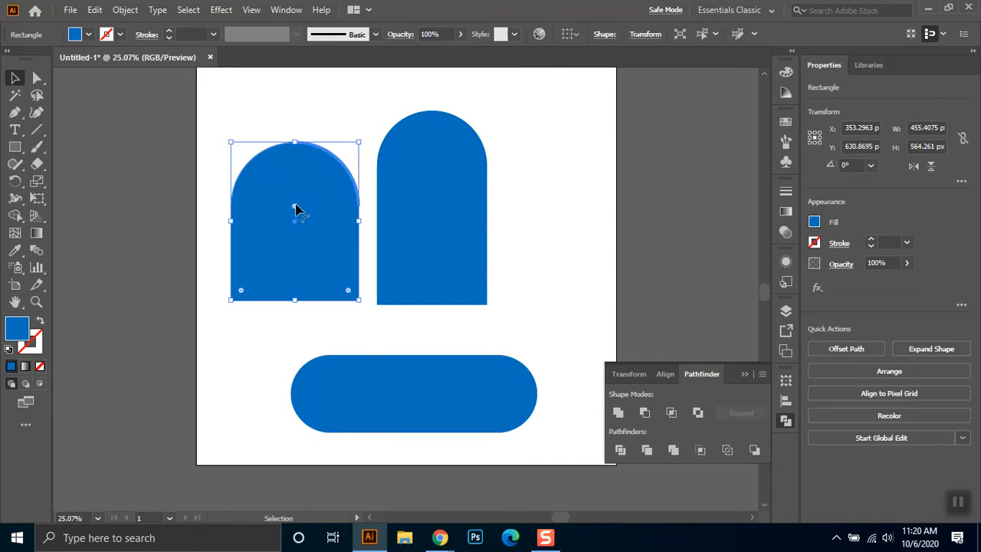
{"action": "left_click", "coordinate": [620, 415]}
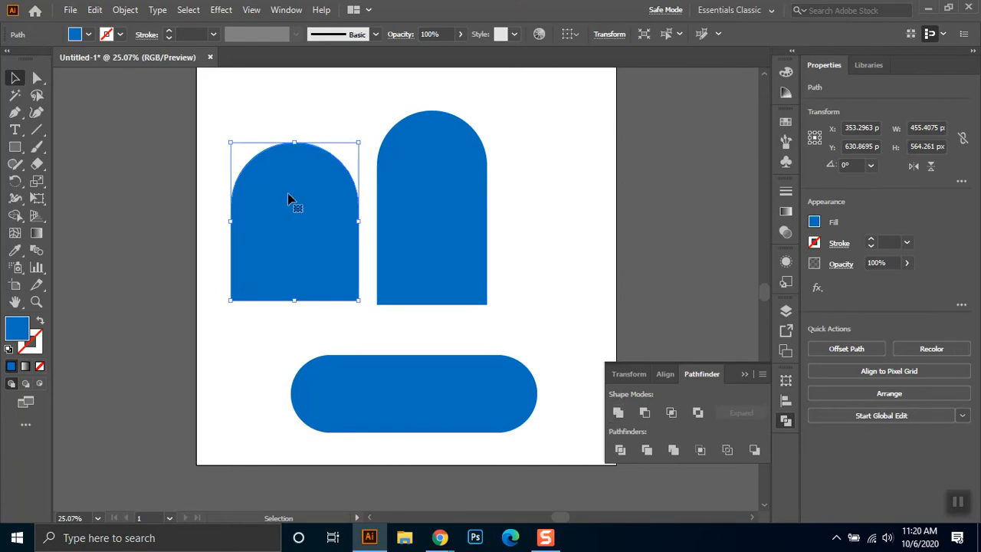
{"action": "left_click_drag", "start_coordinate": [299, 142], "coordinate": [308, 193]}
{"action": "left_click_drag", "start_coordinate": [359, 303], "coordinate": [243, 306]}
{"action": "left_click_drag", "start_coordinate": [252, 393], "coordinate": [358, 243]}
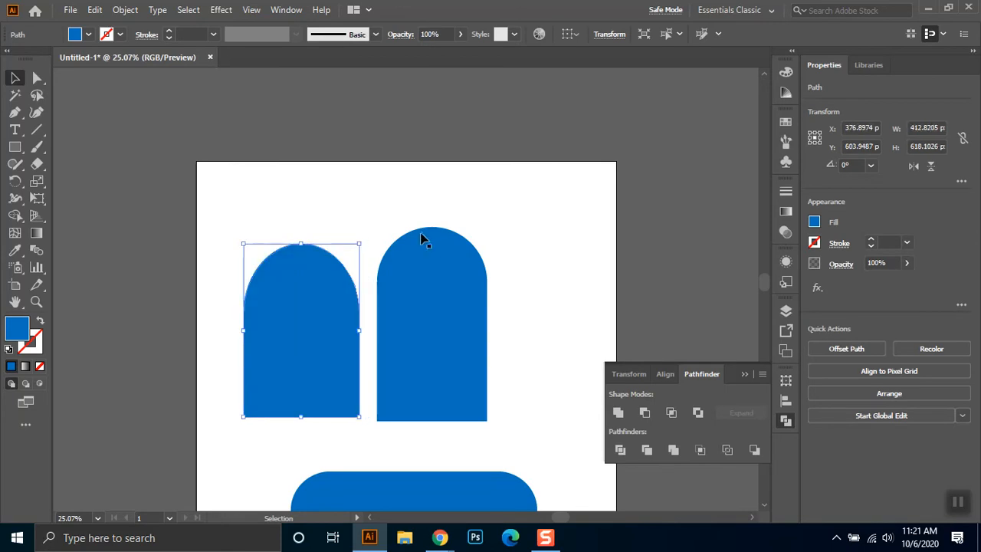
Try squashing the un-united taller arch to about 36 px wide and stretching it back to about 477 px wide
{"action": "left_click", "coordinate": [416, 242]}
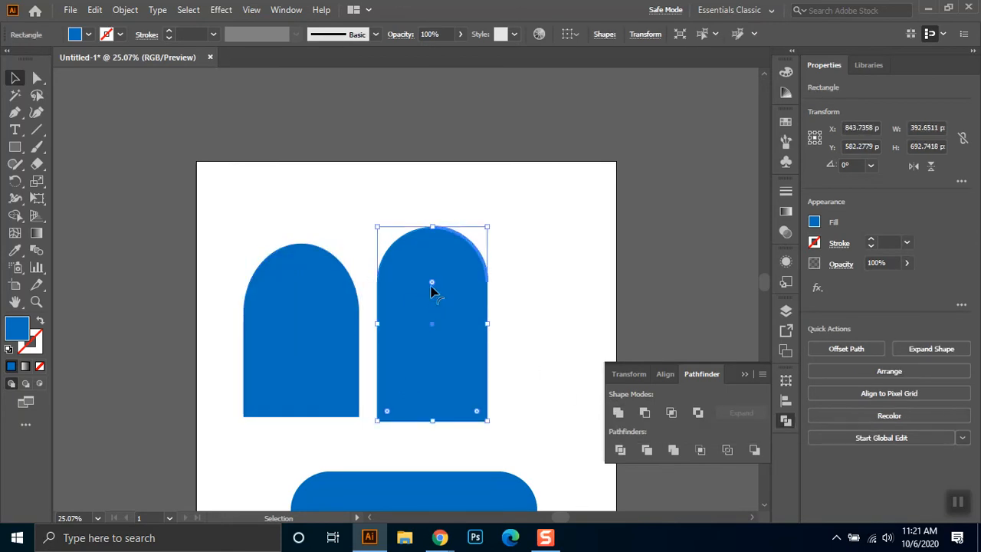
{"action": "left_click_drag", "start_coordinate": [489, 325], "coordinate": [388, 342]}
{"action": "left_click", "coordinate": [426, 309]}
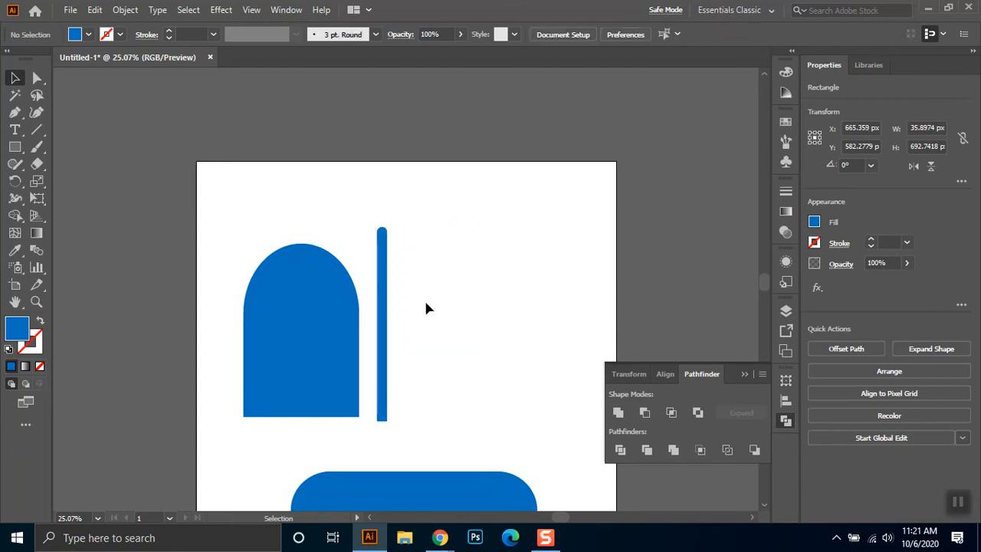
{"action": "left_click", "coordinate": [385, 305]}
{"action": "left_click_drag", "start_coordinate": [389, 330], "coordinate": [510, 329]}
{"action": "left_click", "coordinate": [542, 310]}
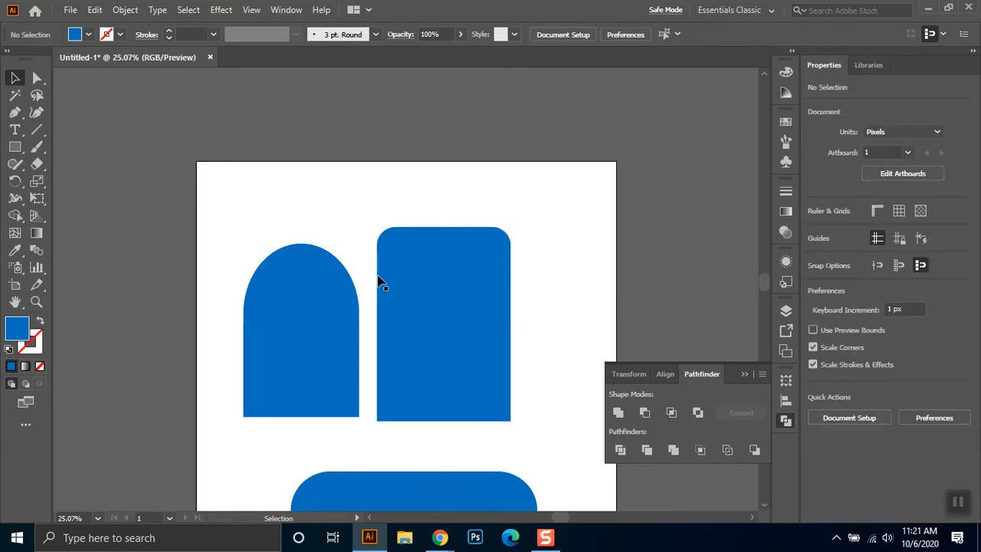
Round all corners of the stretched taller arch, and undo the rounding and both width changes
{"action": "left_click", "coordinate": [415, 245]}
{"action": "left_click_drag", "start_coordinate": [396, 250], "coordinate": [438, 336]}
{"action": "key", "text": "ctrl+z"}
{"action": "key", "text": "ctrl+z"}
{"action": "key", "text": "ctrl+z"}
{"action": "key", "text": "ctrl+z"}
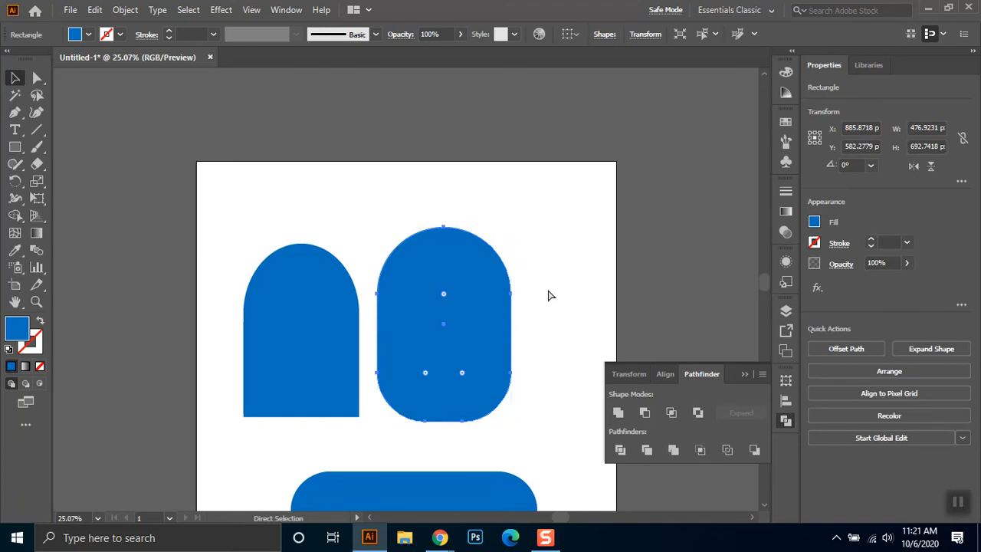
{"action": "key", "text": "ctrl+z"}
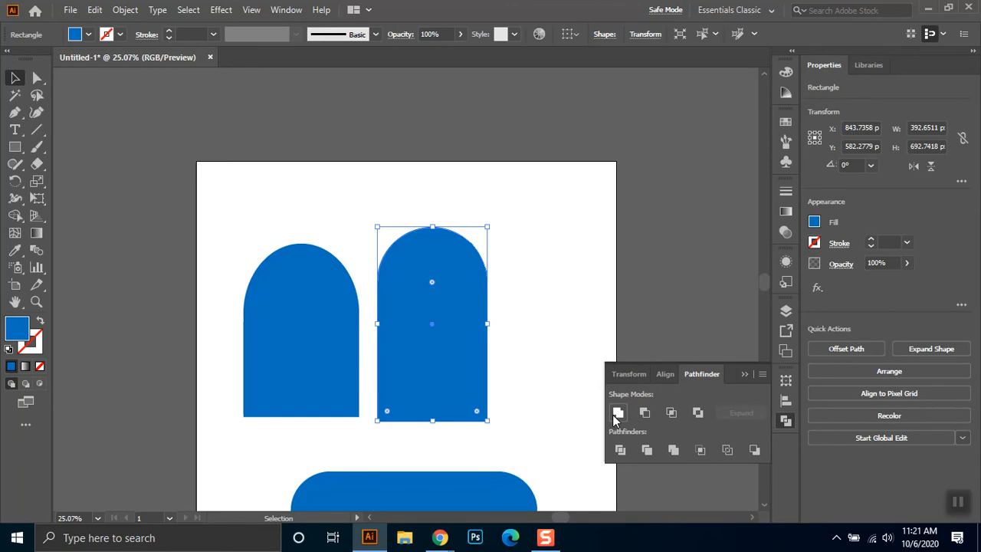
Unite the taller arch, try rounding only its bottom-left corner to about 393 px, and undo both changes
{"action": "left_click", "coordinate": [349, 247]}
{"action": "left_click", "coordinate": [37, 77]}
{"action": "left_click", "coordinate": [486, 423]}
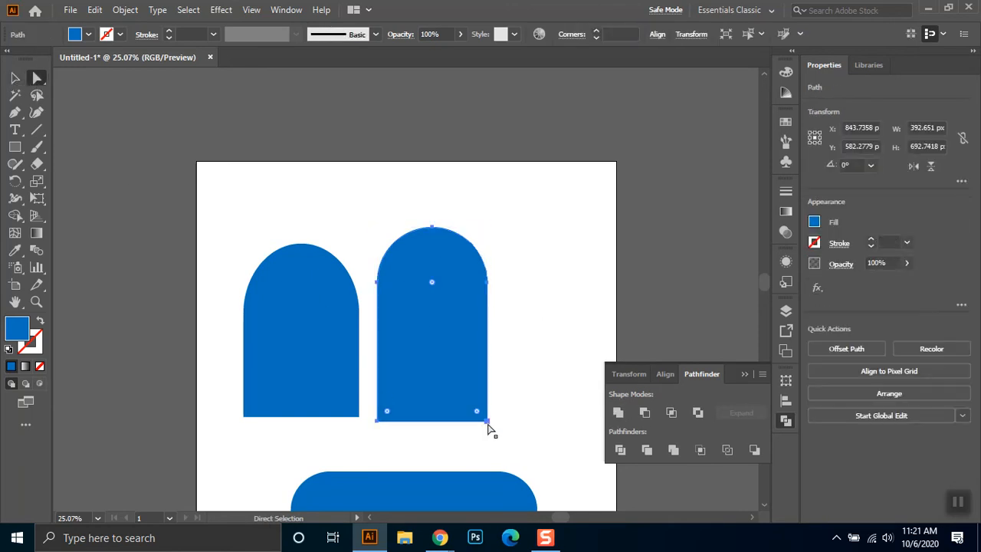
{"action": "left_click", "coordinate": [487, 421]}
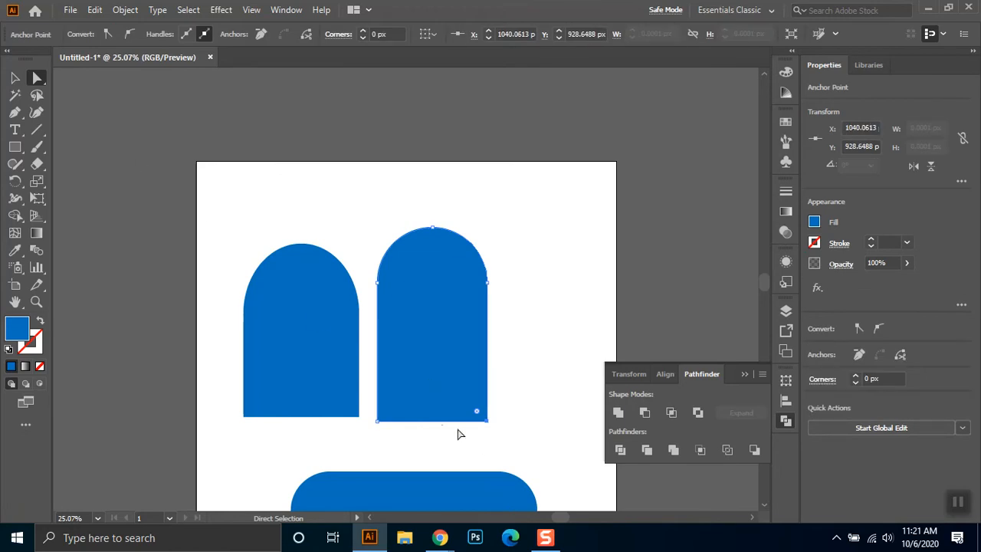
{"action": "left_click", "coordinate": [376, 422]}
{"action": "left_click_drag", "start_coordinate": [389, 412], "coordinate": [528, 305]}
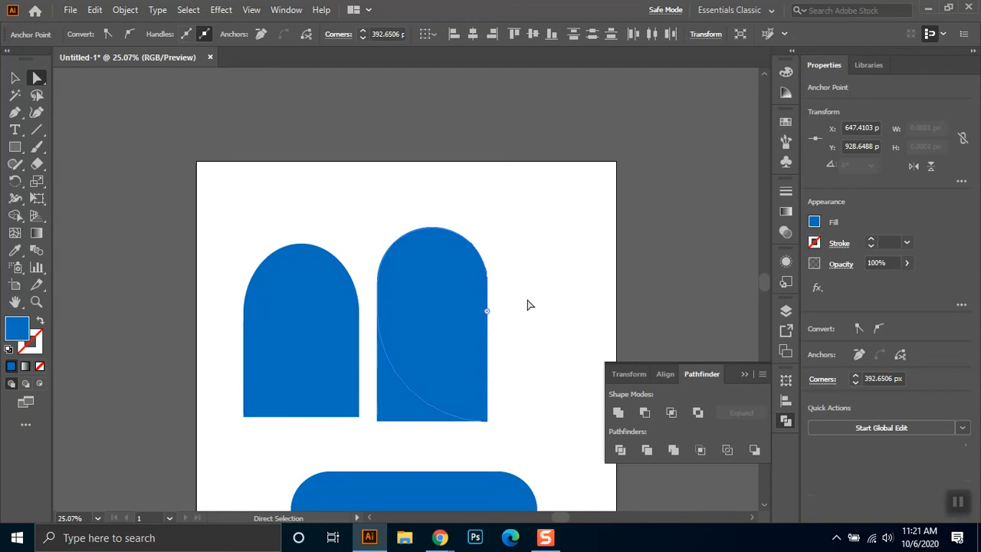
{"action": "key", "text": "ctrl+z"}
{"action": "key", "text": "ctrl+z"}
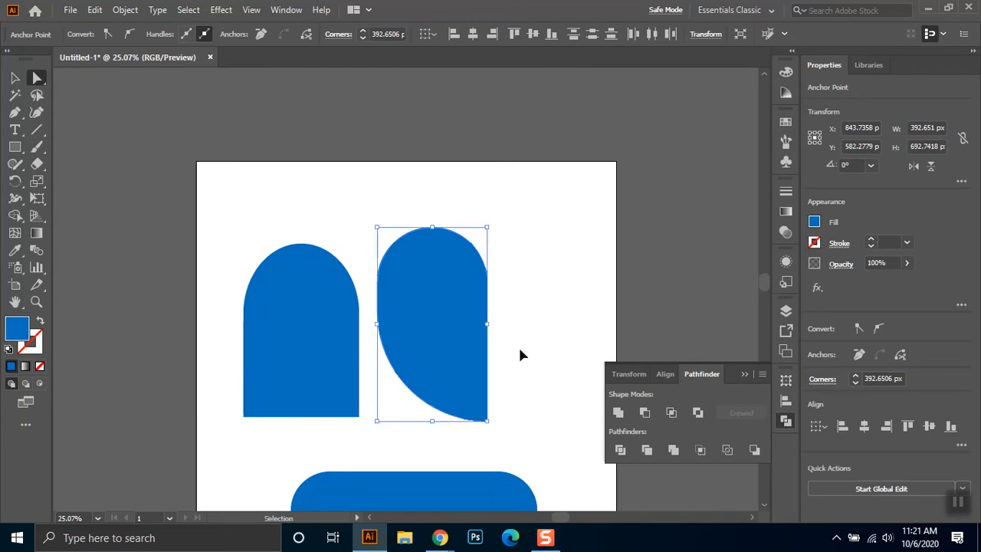
Unite the taller arch into a plain path, test a slight enlargement from its top-right corner, and undo the enlargement
{"action": "left_click", "coordinate": [16, 78]}
{"action": "left_click", "coordinate": [452, 220]}
{"action": "left_click", "coordinate": [437, 266]}
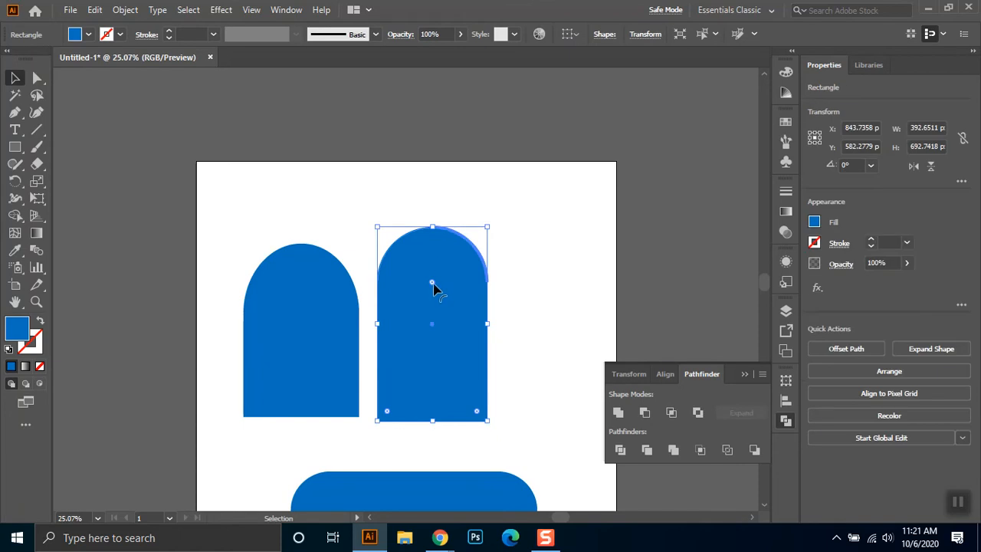
{"action": "left_click", "coordinate": [618, 413]}
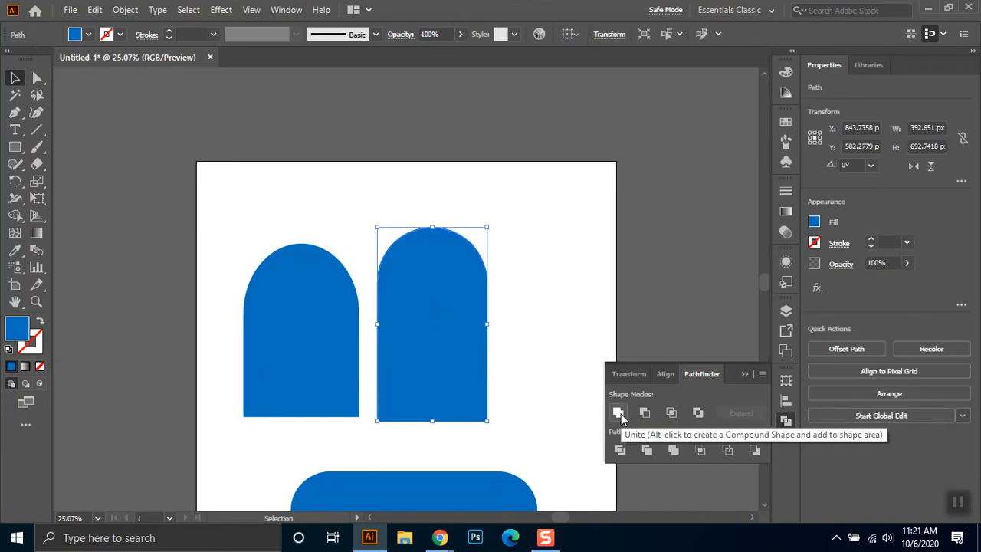
{"action": "left_click_drag", "start_coordinate": [489, 228], "coordinate": [518, 220]}
{"action": "key", "text": "ctrl+z"}
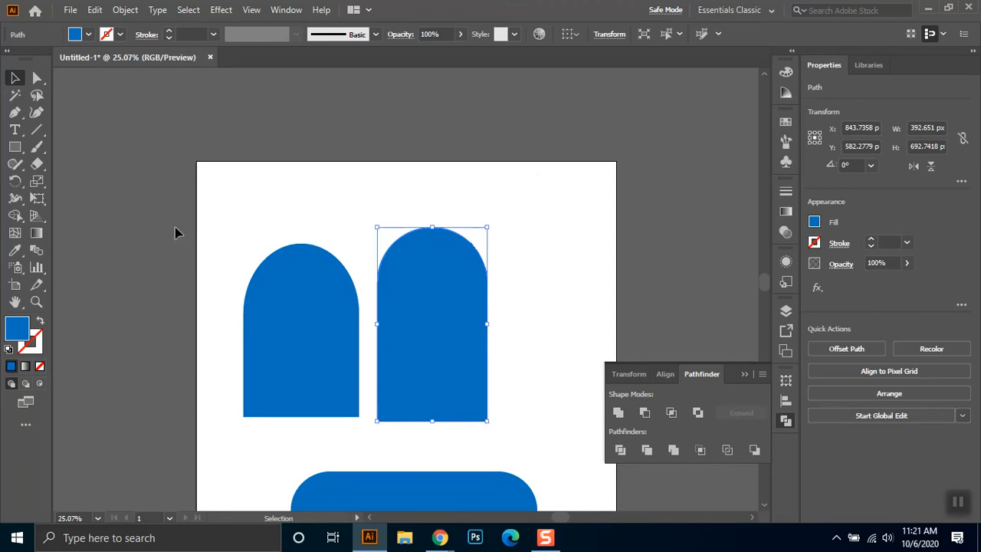
Round only the taller arch's bottom-right corner to about 393 px
{"action": "left_click", "coordinate": [38, 78]}
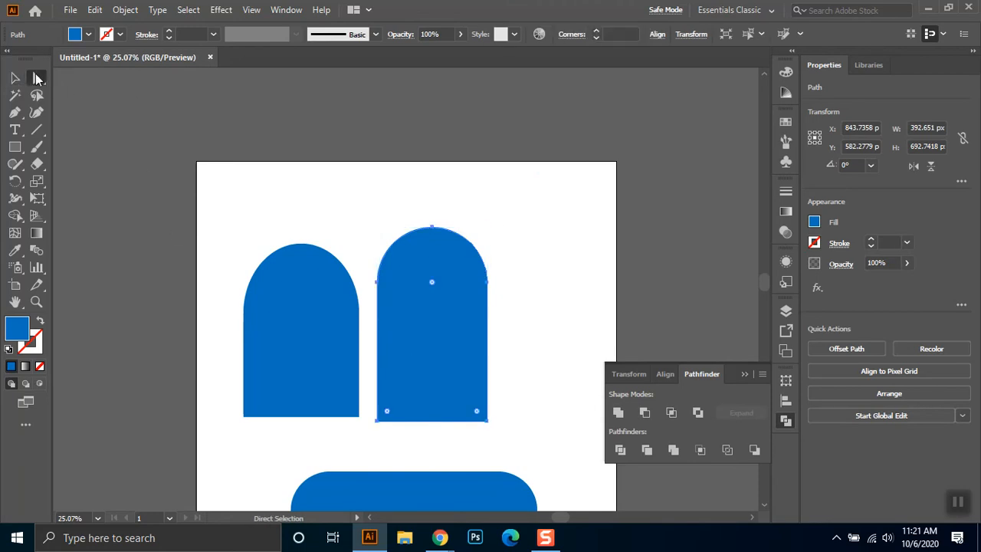
{"action": "left_click", "coordinate": [486, 422]}
{"action": "left_click_drag", "start_coordinate": [476, 412], "coordinate": [418, 238]}
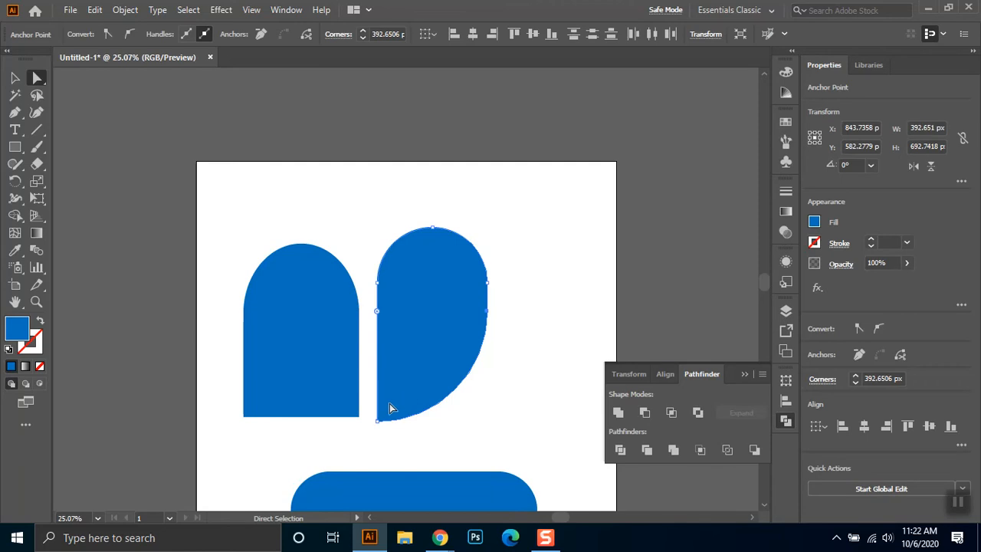
{"action": "left_click", "coordinate": [502, 376]}
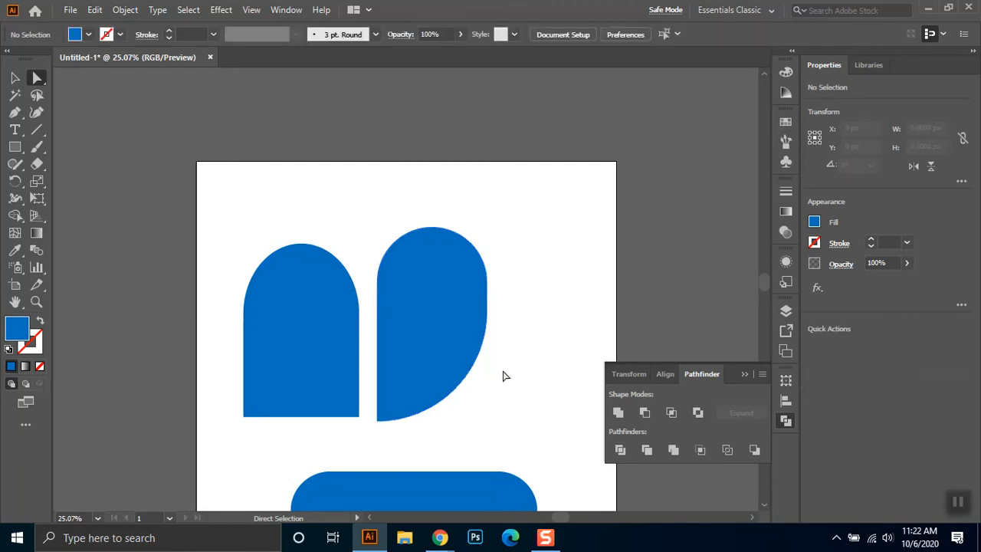
Inspect the anchor points and corner radii of the taller arch, and undo the rounding of its bottom-right corner
{"action": "left_click", "coordinate": [482, 337]}
{"action": "left_click", "coordinate": [486, 316]}
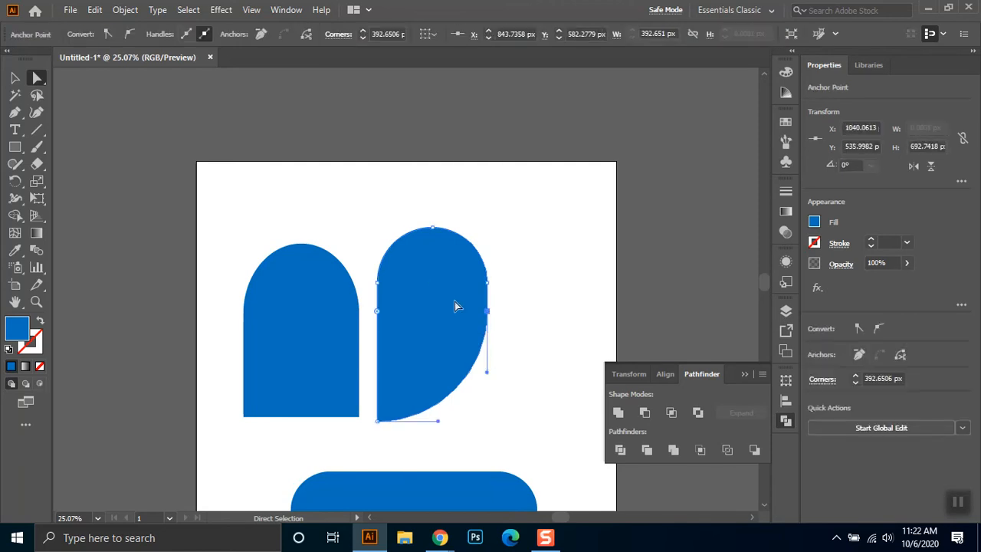
{"action": "left_click_drag", "start_coordinate": [507, 282], "coordinate": [471, 316]}
{"action": "left_click", "coordinate": [433, 284]}
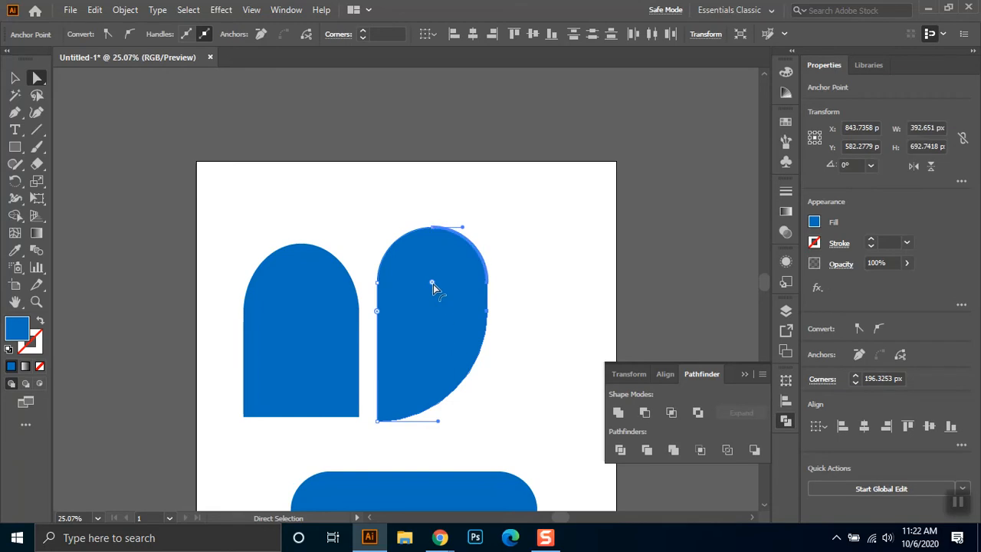
{"action": "left_click", "coordinate": [512, 265]}
{"action": "key", "text": "ctrl+z"}
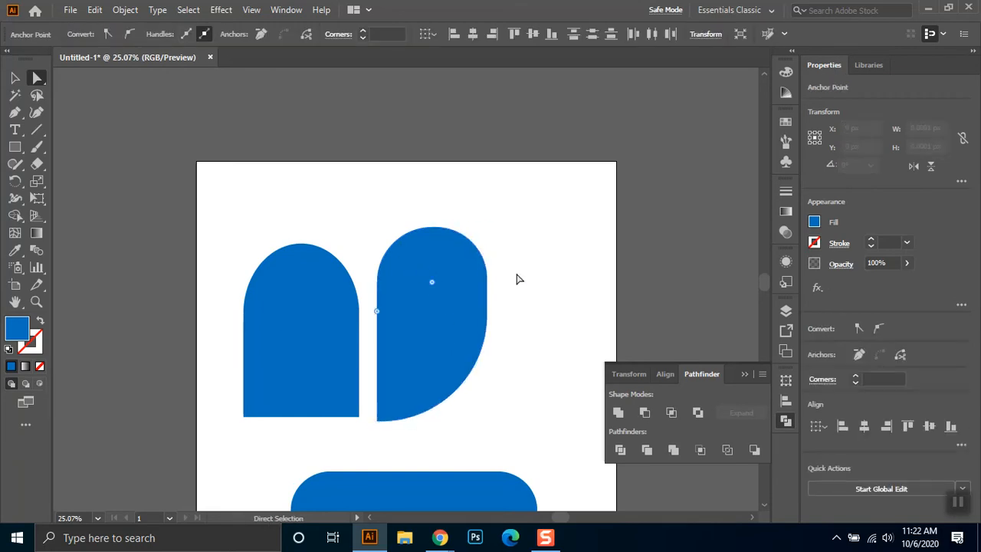
{"action": "left_click", "coordinate": [380, 422]}
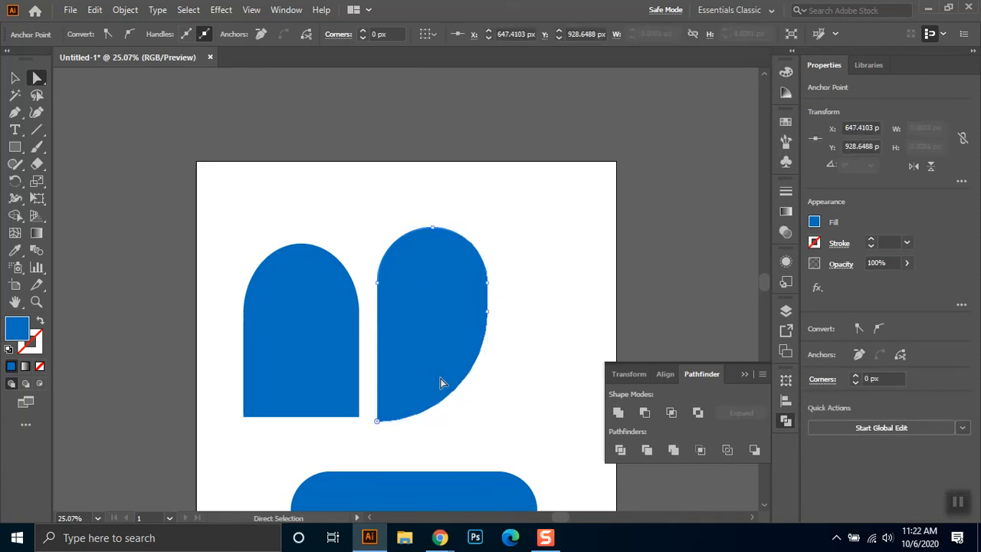
{"action": "key", "text": "ctrl+z"}
Round the taller arch's bottom-left corner to about 235 px and its bottom-right corner to about 158 px, and undo both
{"action": "left_click", "coordinate": [380, 421]}
{"action": "left_click_drag", "start_coordinate": [387, 411], "coordinate": [443, 357]}
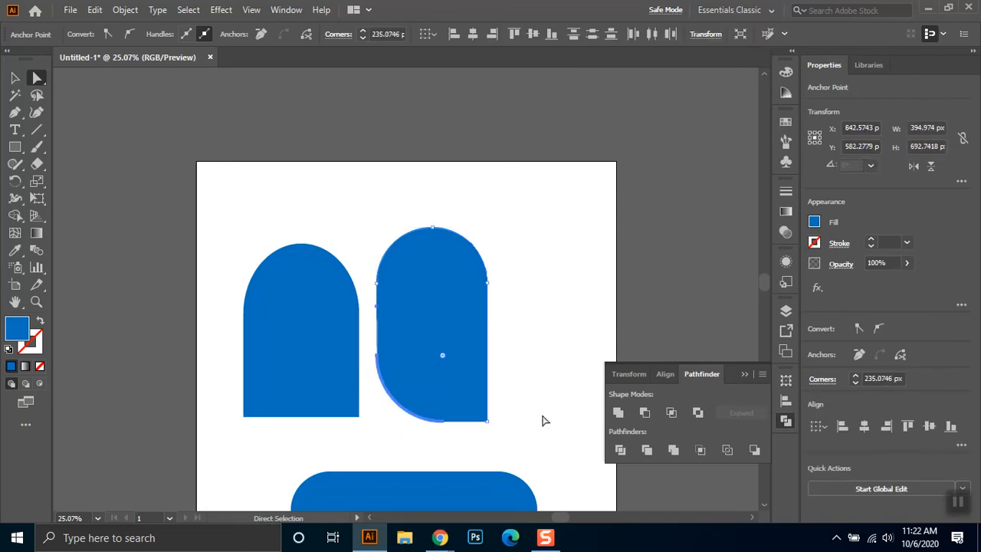
{"action": "left_click_drag", "start_coordinate": [521, 408], "coordinate": [407, 318]}
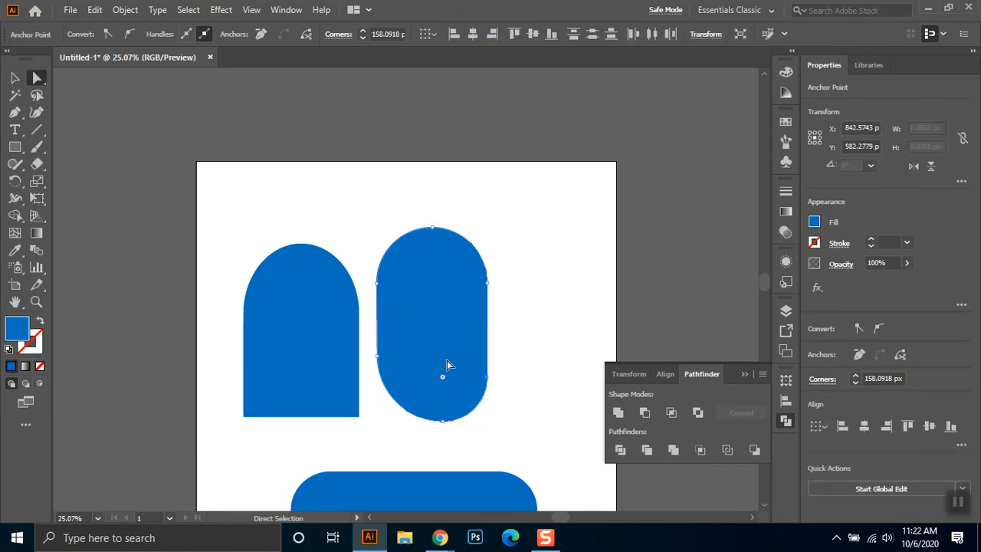
{"action": "right_click", "coordinate": [474, 297]}
{"action": "key", "text": "ctrl+z"}
{"action": "key", "text": "ctrl+z"}
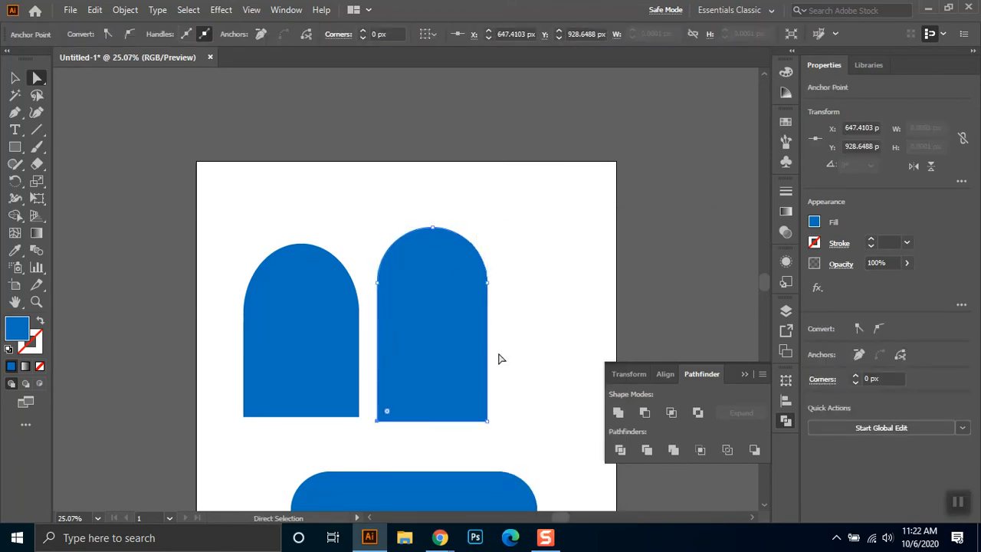
Switch to Chrome, close the spare New Tab window, and check the class's WhatsApp group chat and Google Meet call
{"action": "left_click", "coordinate": [312, 289]}
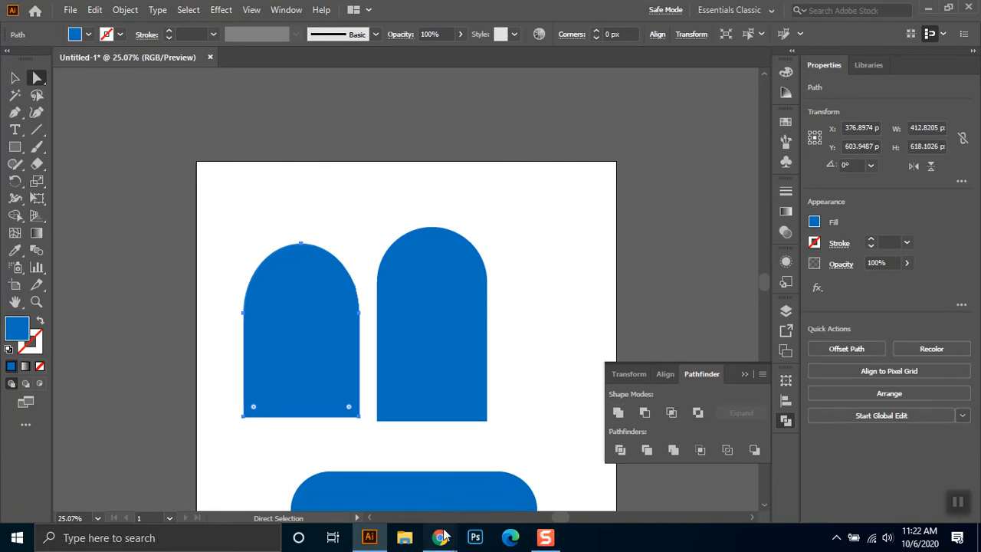
{"action": "mouse_move", "coordinate": [440, 537]}
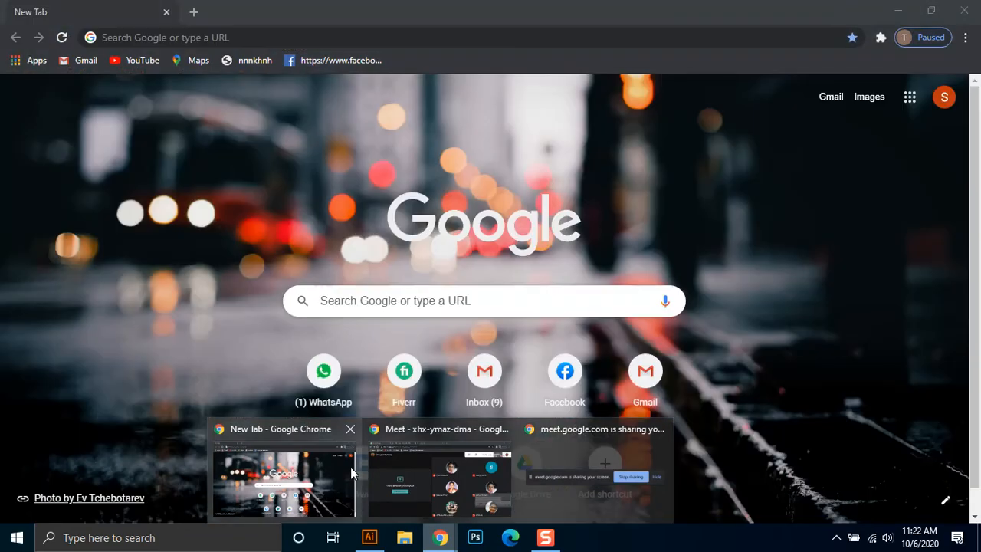
{"action": "left_click", "coordinate": [350, 429]}
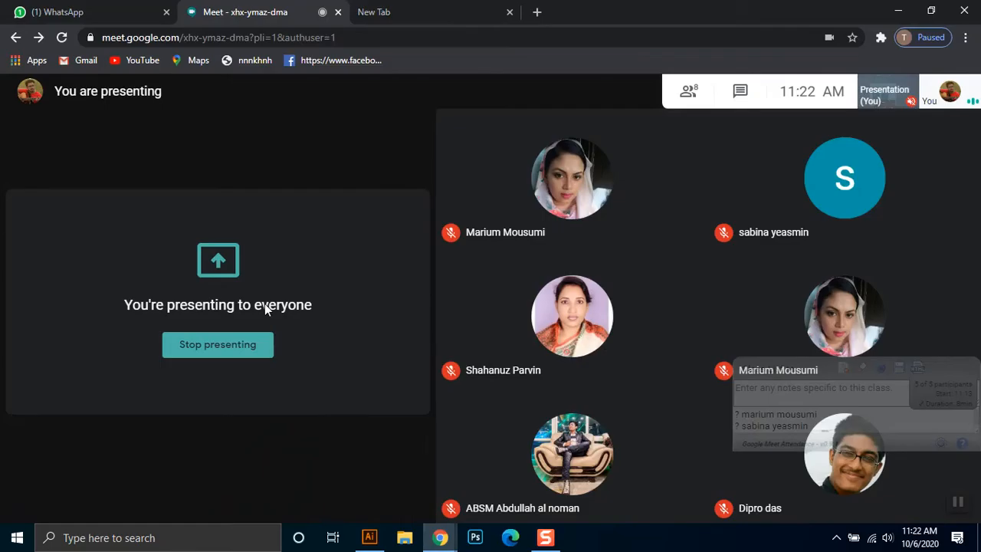
{"action": "left_click", "coordinate": [123, 14]}
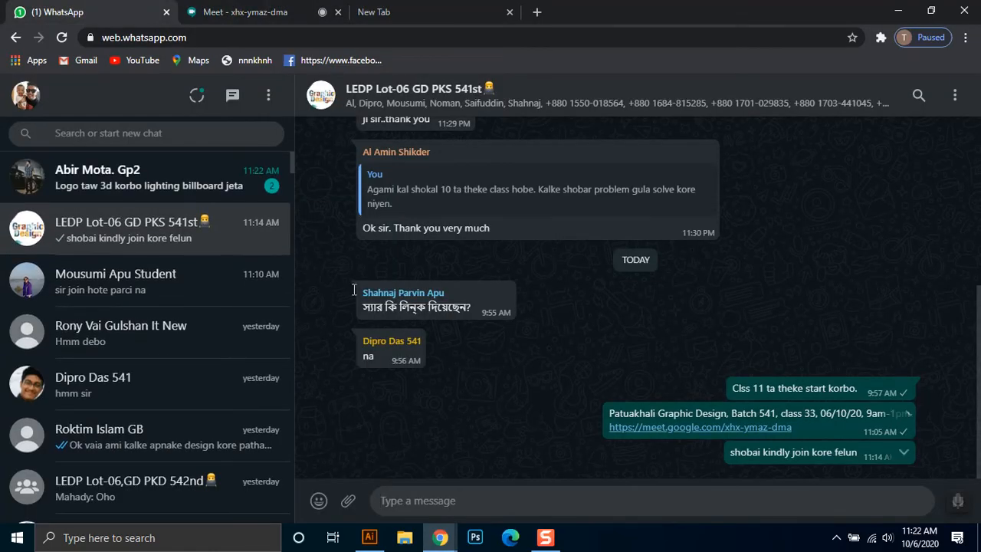
{"action": "left_click", "coordinate": [259, 11]}
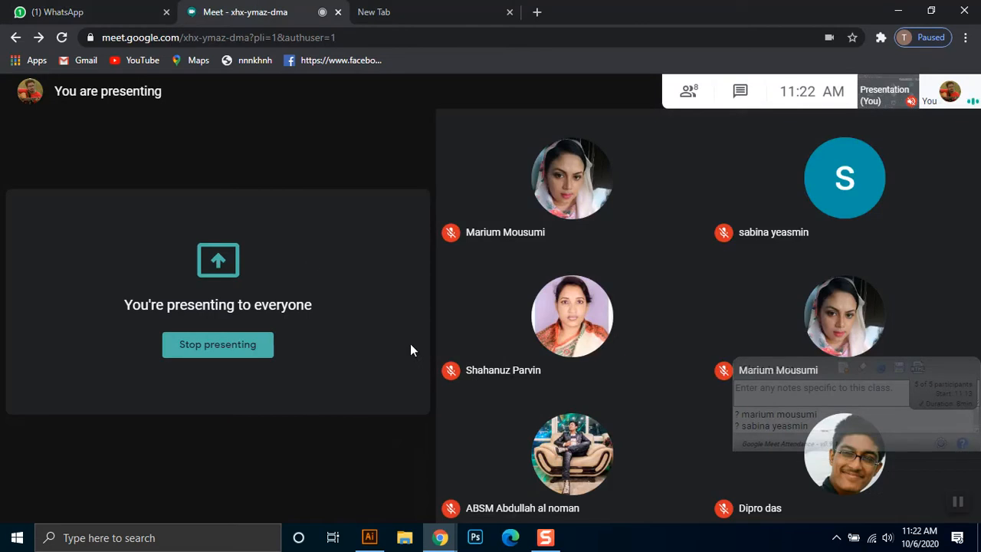
{"action": "left_click", "coordinate": [898, 10]}
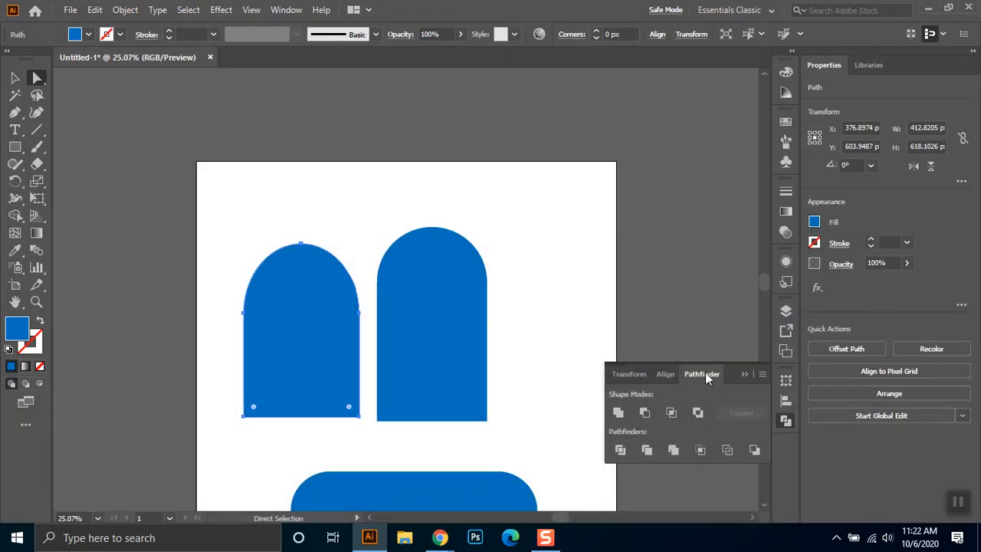
Collapse the Pathfinder options and delete both arches and the wide rounded bar from the artboard
{"action": "left_click", "coordinate": [745, 375]}
{"action": "scroll", "coordinate": [583, 276], "scroll_direction": "down", "scroll_amount": 2}
{"action": "left_click_drag", "start_coordinate": [576, 210], "coordinate": [215, 458]}
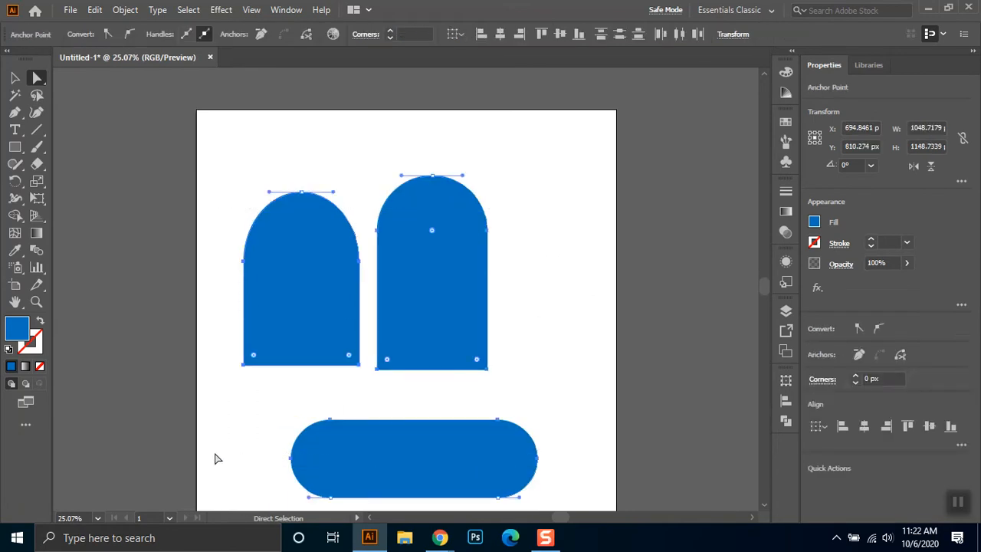
{"action": "key", "text": "Delete"}
{"action": "key", "text": "Delete"}
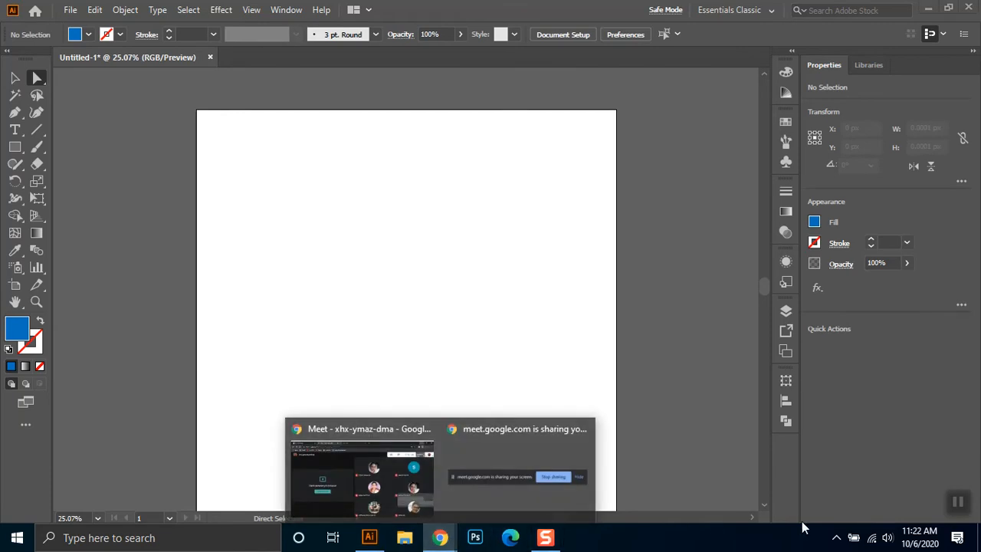
Set the computer's speaker volume to 96
{"action": "left_click", "coordinate": [887, 538]}
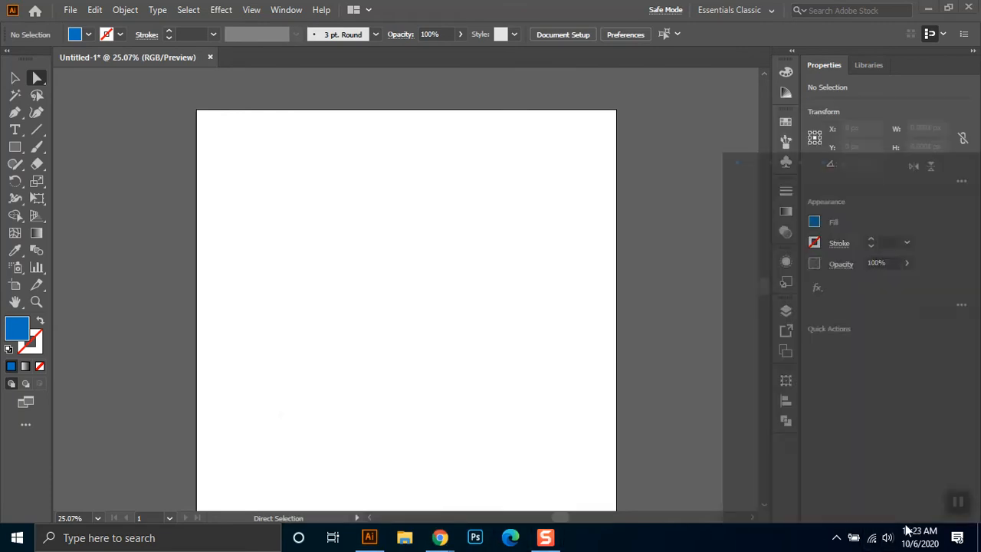
{"action": "left_click_drag", "start_coordinate": [918, 503], "coordinate": [928, 503]}
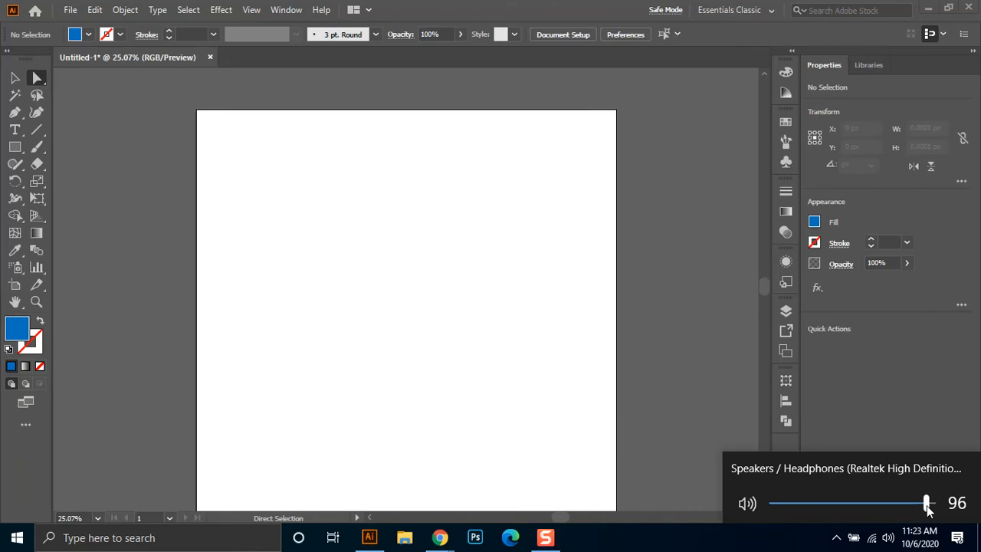
{"action": "left_click", "coordinate": [887, 540]}
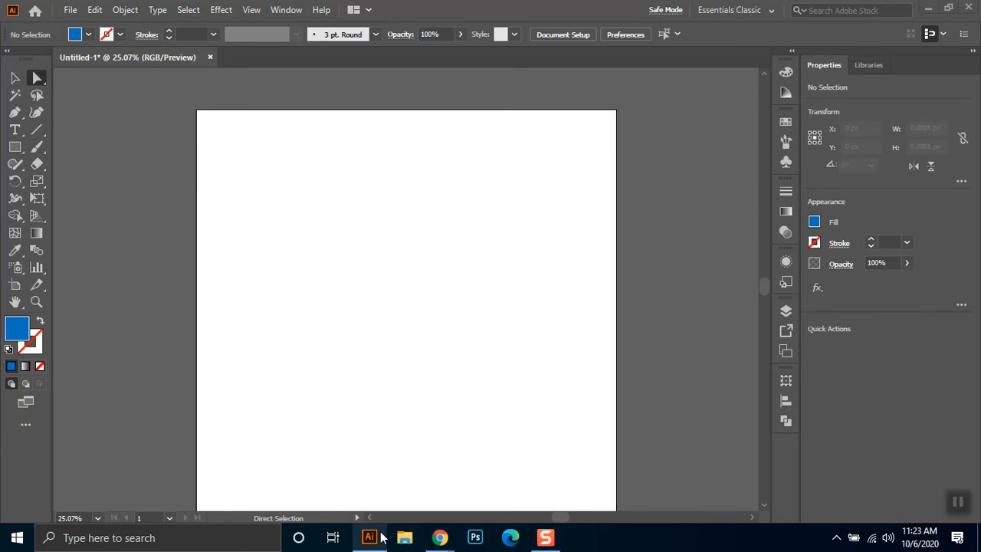
Open File Explorer and try the quick-access folders Patuakhali 541th and Patuakhli 542
{"action": "mouse_move", "coordinate": [376, 535]}
{"action": "key", "text": "super+e"}
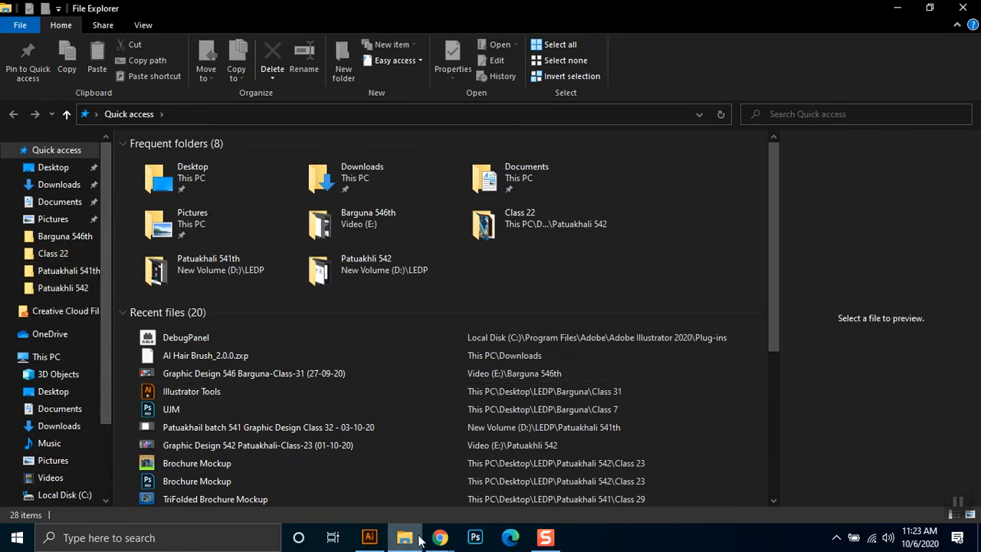
{"action": "left_click", "coordinate": [51, 278]}
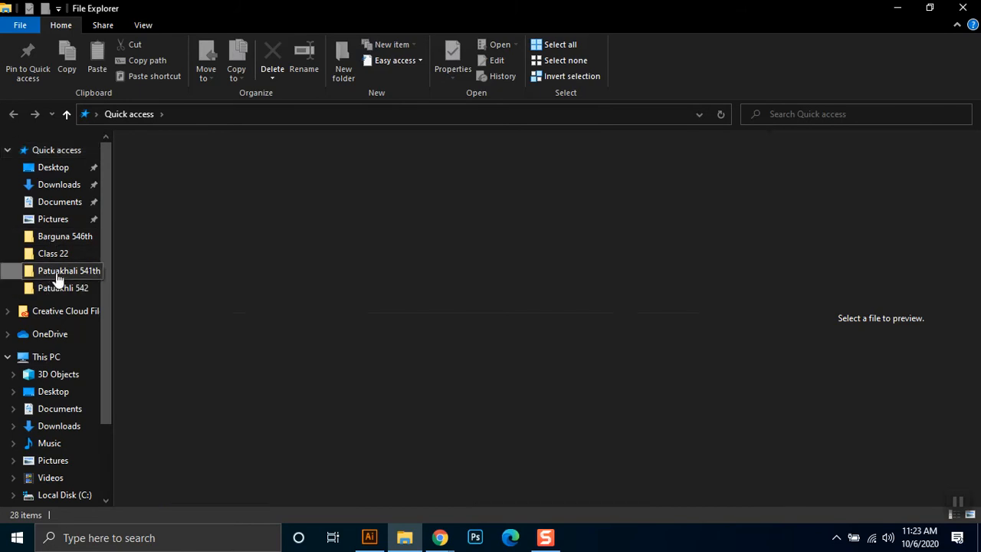
{"action": "left_click", "coordinate": [58, 293]}
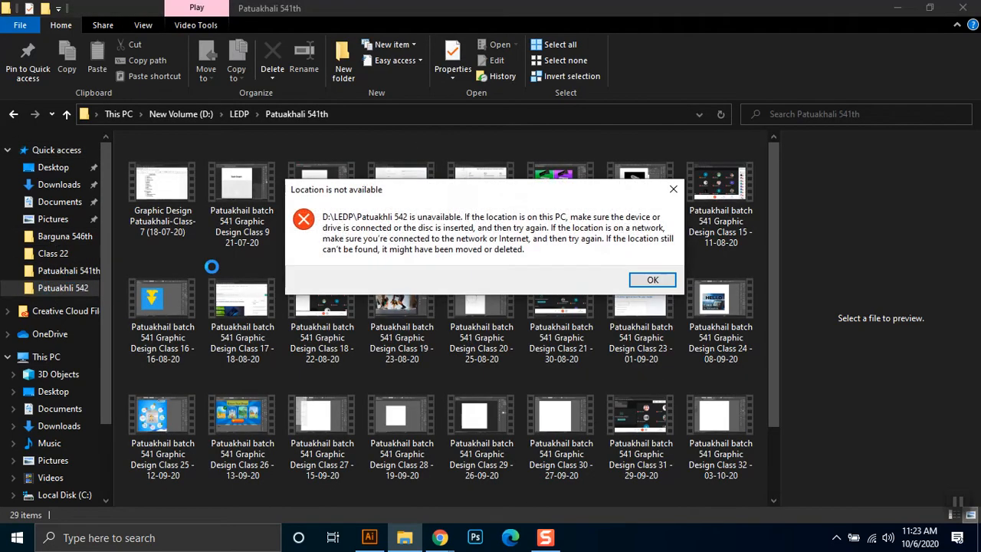
{"action": "left_click", "coordinate": [649, 278]}
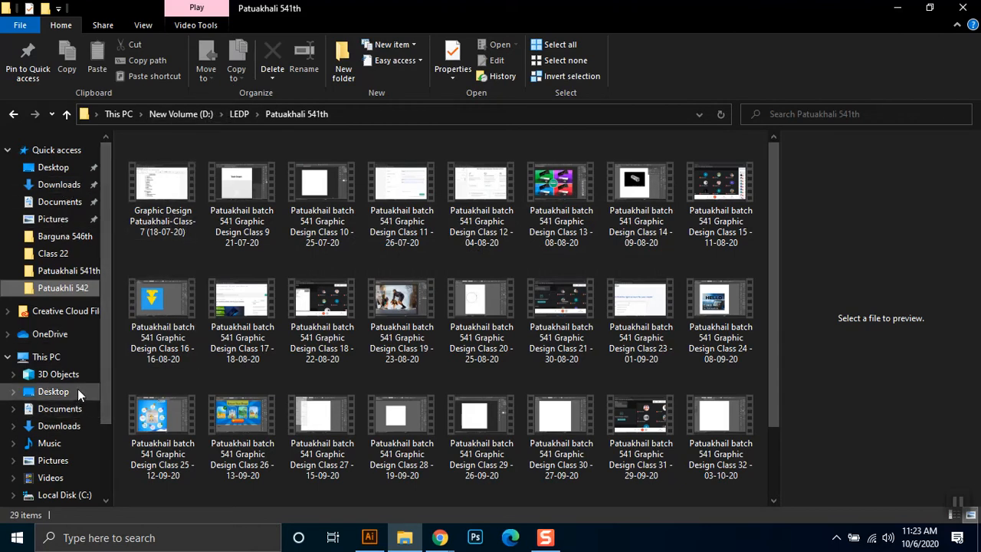
Open the Class 20 folder inside Desktop > LEDP > Patuakhali 542
{"action": "left_click", "coordinate": [54, 392]}
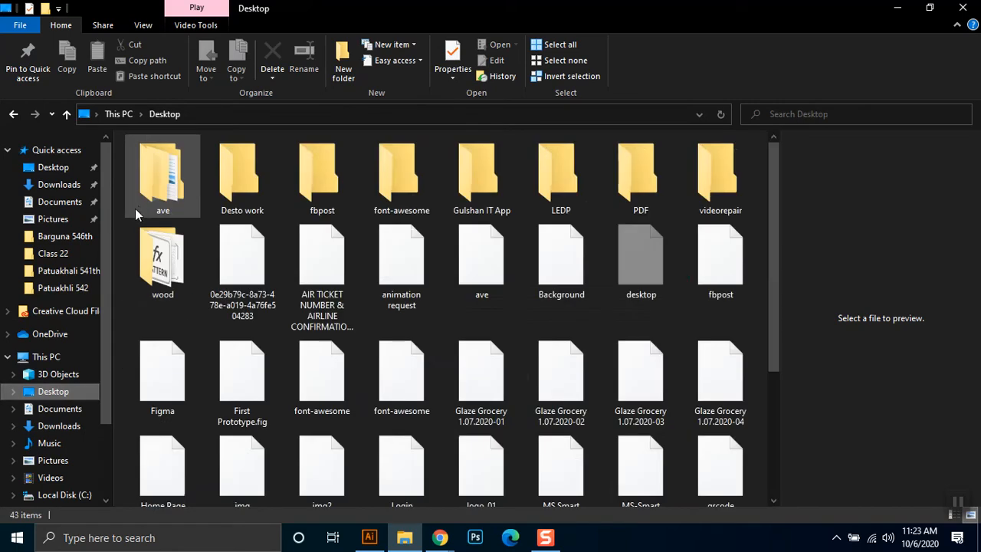
{"action": "double_click", "coordinate": [560, 176]}
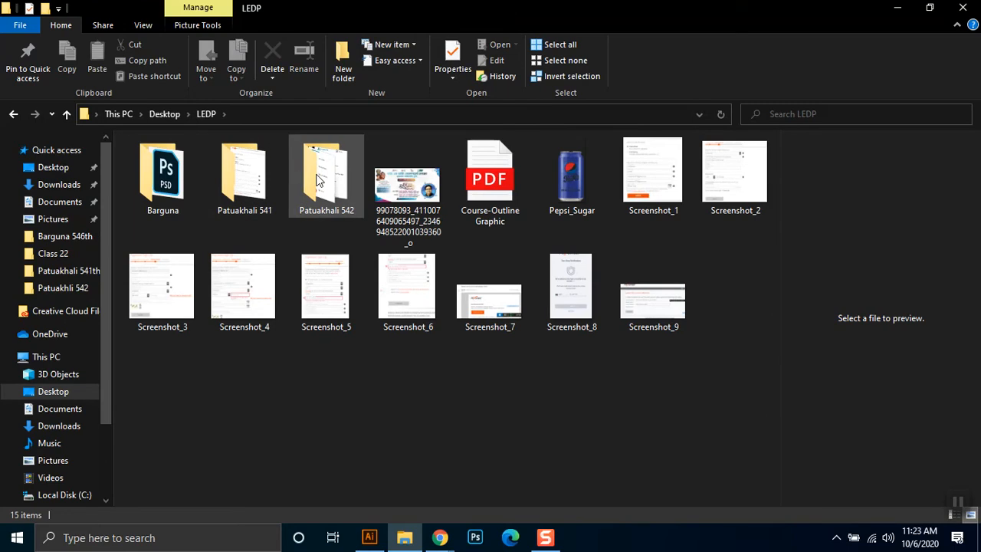
{"action": "double_click", "coordinate": [319, 179]}
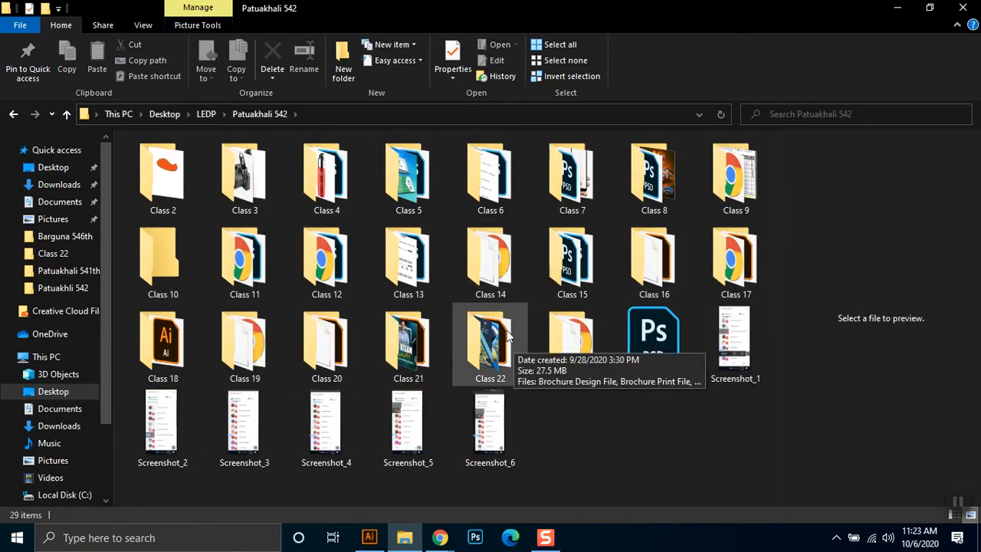
{"action": "double_click", "coordinate": [359, 337]}
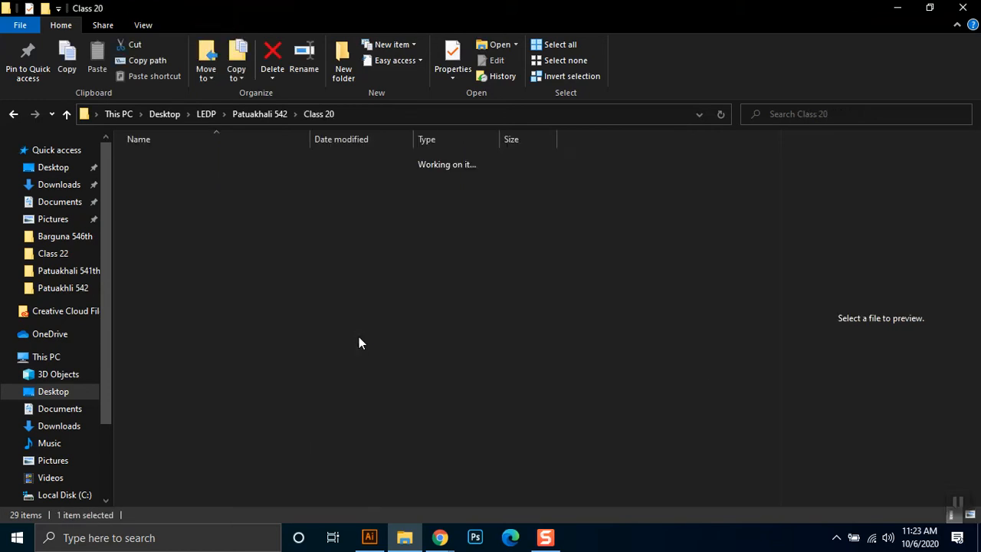
Try to bring the Logo Design 3 file from the Class 20 folder into the open Illustrator window
{"action": "left_click", "coordinate": [195, 193]}
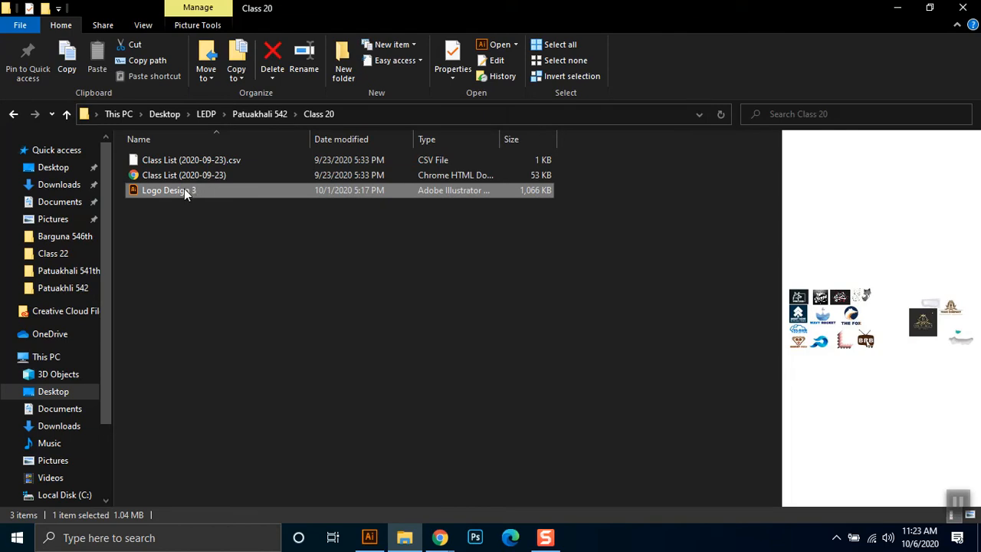
{"action": "left_click_drag", "start_coordinate": [176, 188], "coordinate": [255, 168]}
{"action": "left_click", "coordinate": [928, 8]}
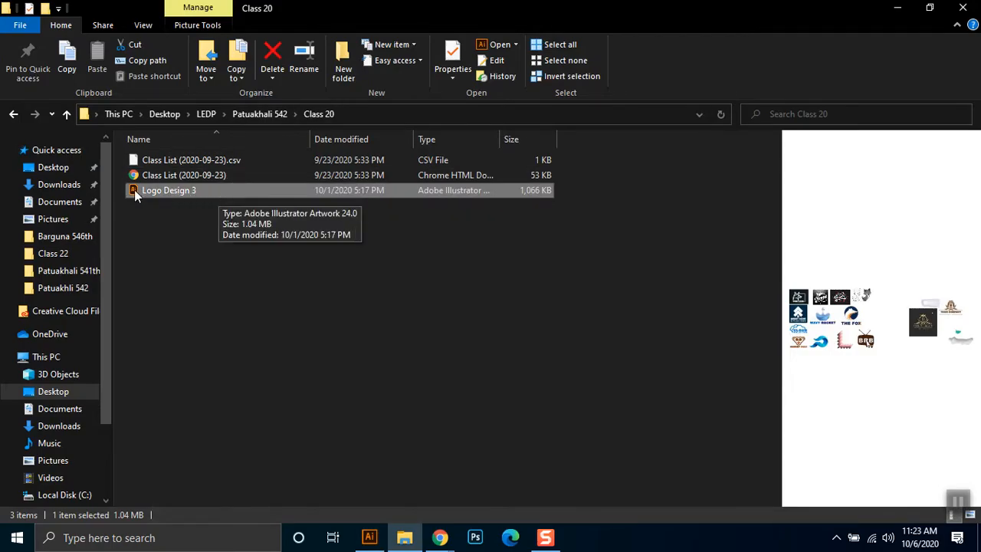
{"action": "left_click_drag", "start_coordinate": [134, 190], "coordinate": [383, 80]}
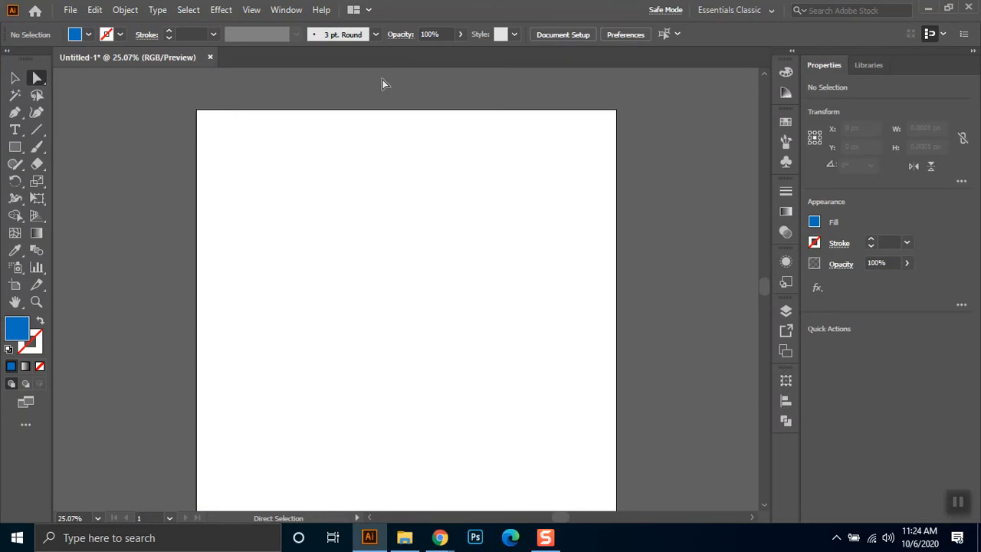
{"action": "left_click", "coordinate": [928, 8]}
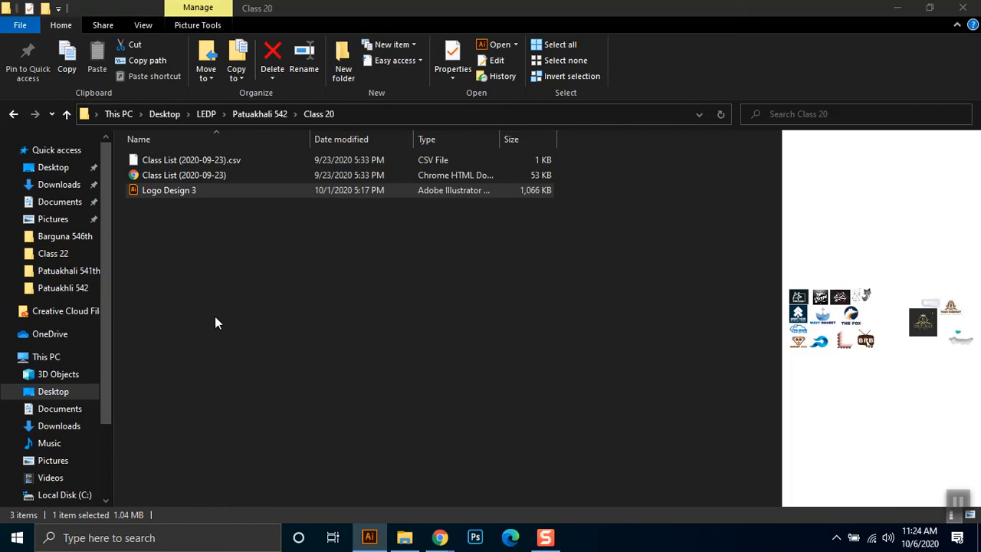
{"action": "mouse_move", "coordinate": [369, 537]}
{"action": "left_click", "coordinate": [373, 499]}
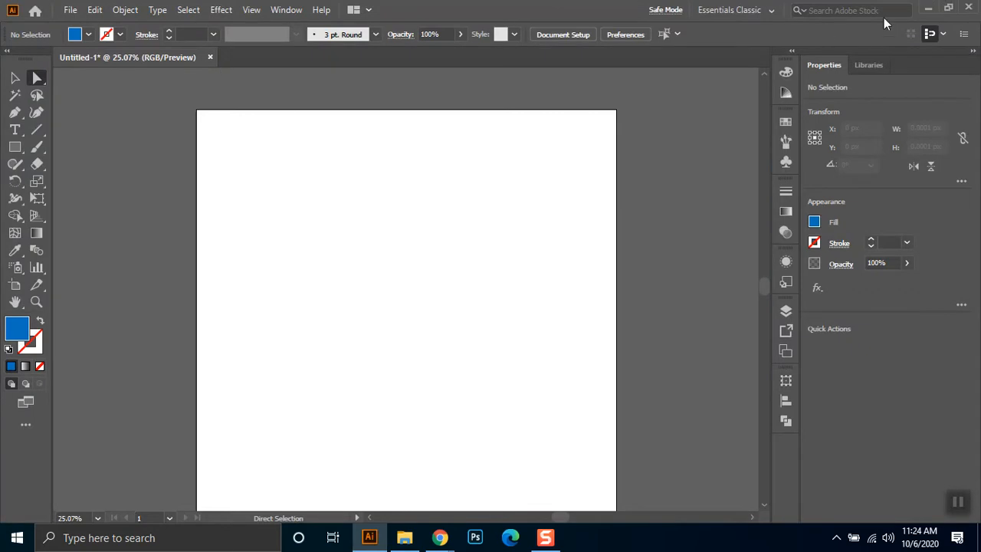
{"action": "left_click", "coordinate": [928, 7]}
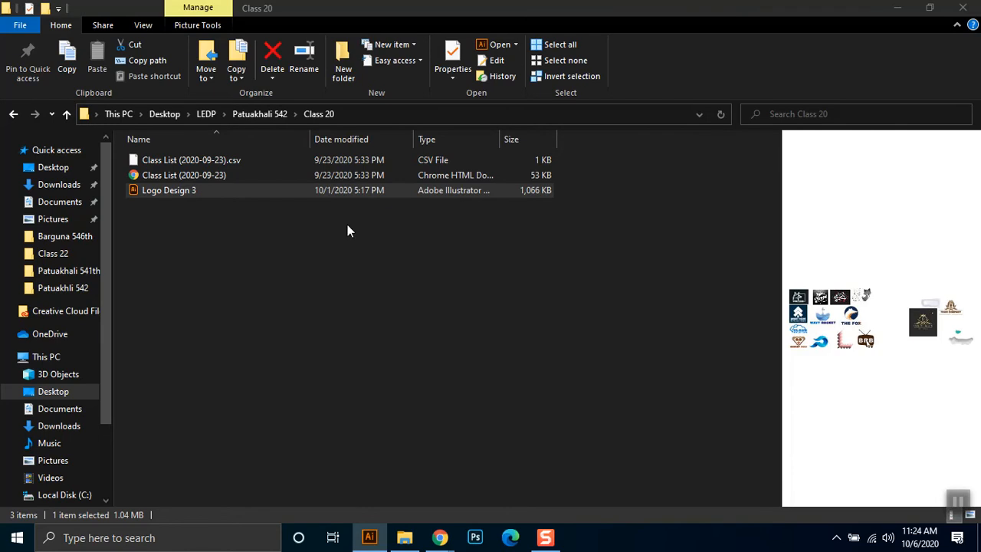
Try to open the Logo Design 3 file from the Class 20 folder with Adobe Illustrator 2020
{"action": "right_click", "coordinate": [151, 191]}
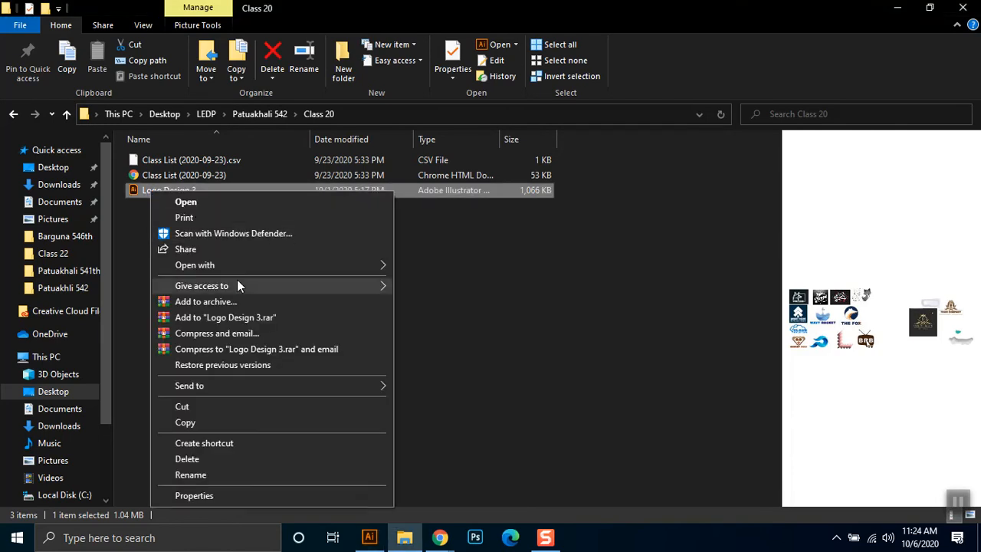
{"action": "mouse_move", "coordinate": [381, 264]}
{"action": "left_click", "coordinate": [425, 266]}
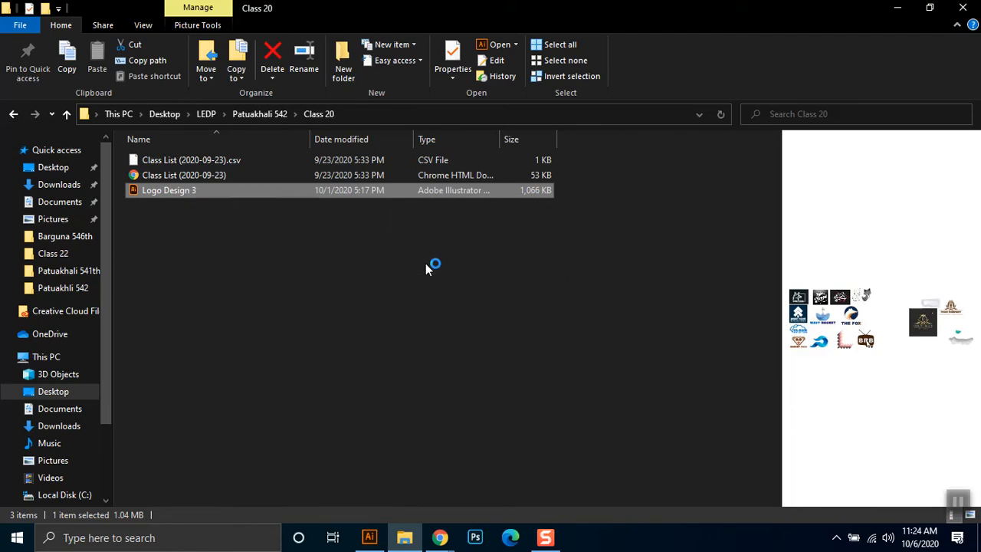
{"action": "right_click", "coordinate": [169, 194]}
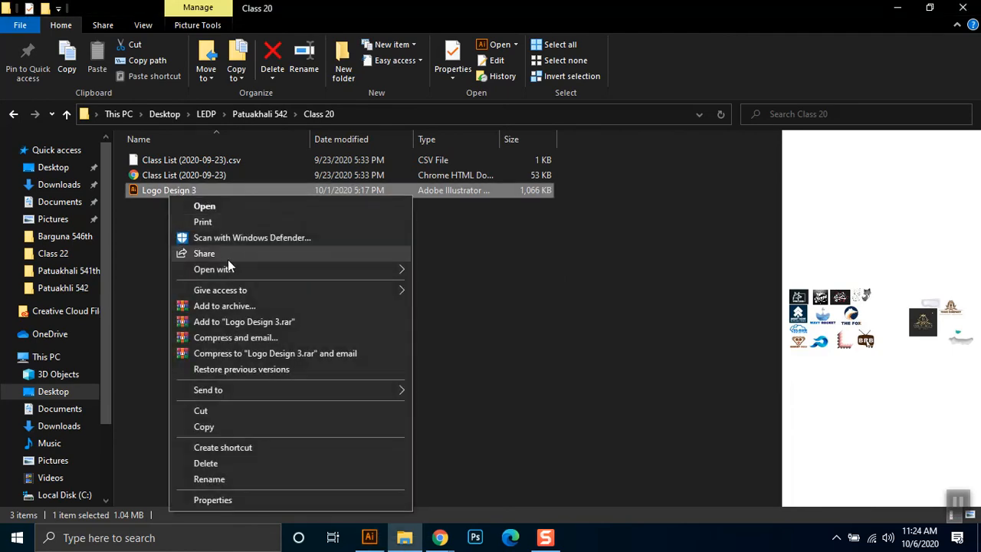
{"action": "mouse_move", "coordinate": [231, 268]}
{"action": "left_click", "coordinate": [429, 271]}
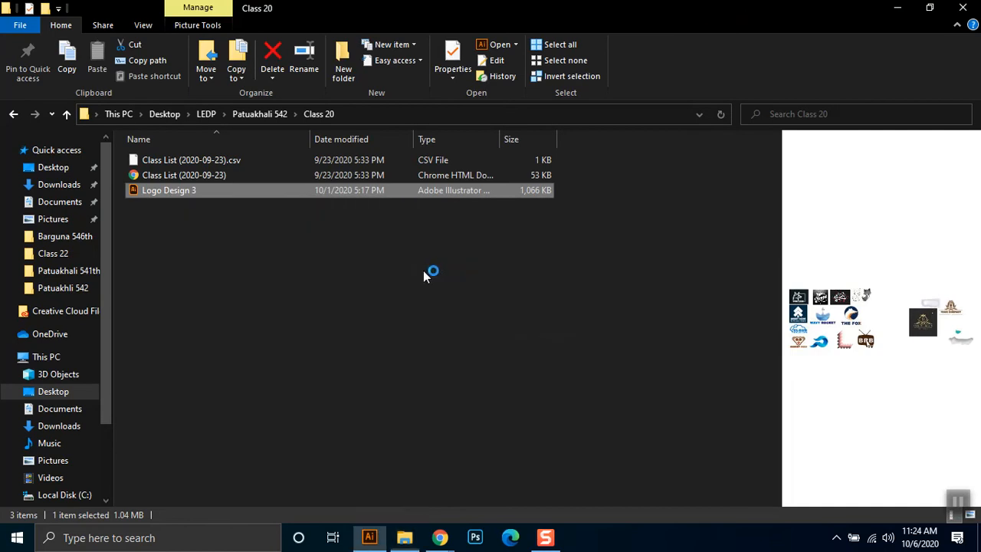
{"action": "left_click", "coordinate": [369, 538]}
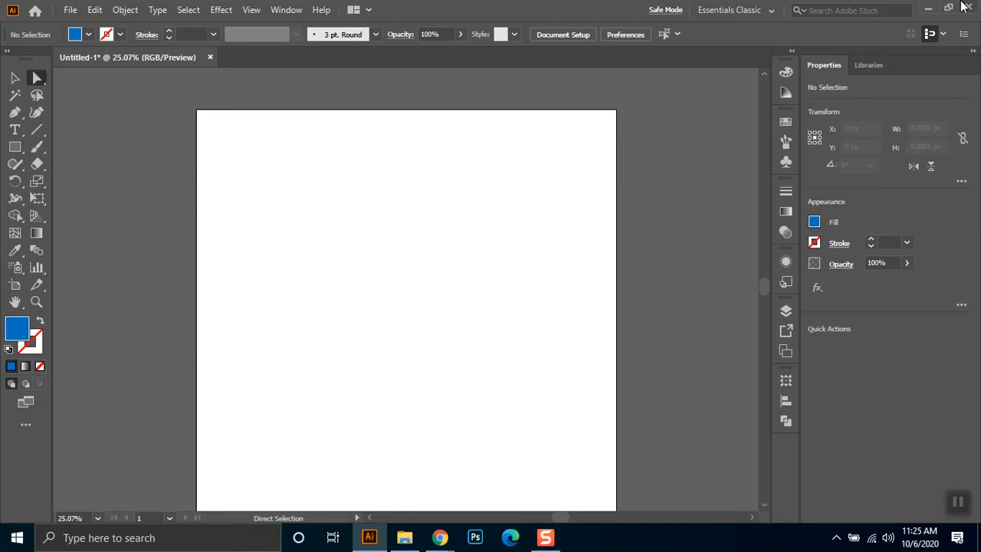
{"action": "left_click", "coordinate": [928, 7]}
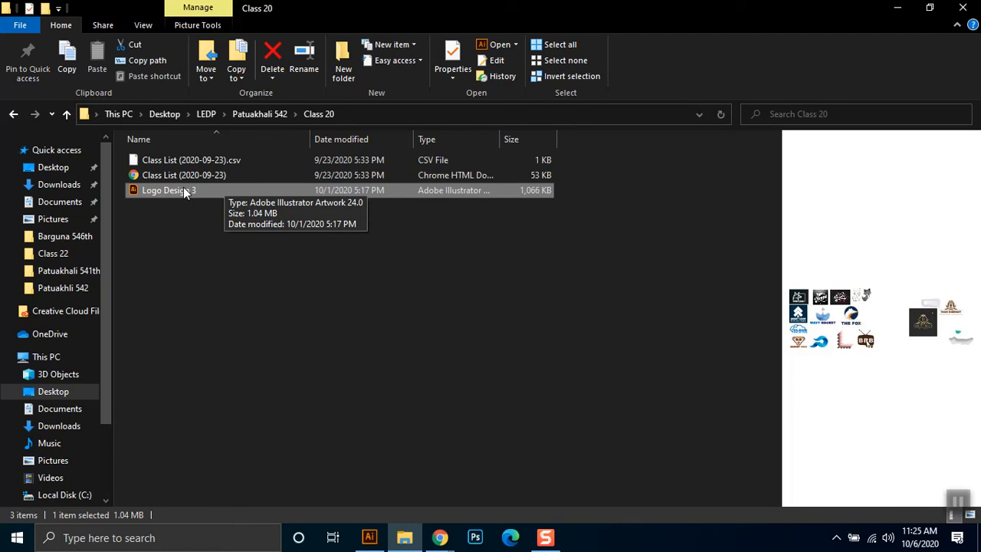
Return to the Class 20 folder and retry opening Logo Design 3 with Adobe Illustrator
{"action": "left_click", "coordinate": [370, 540]}
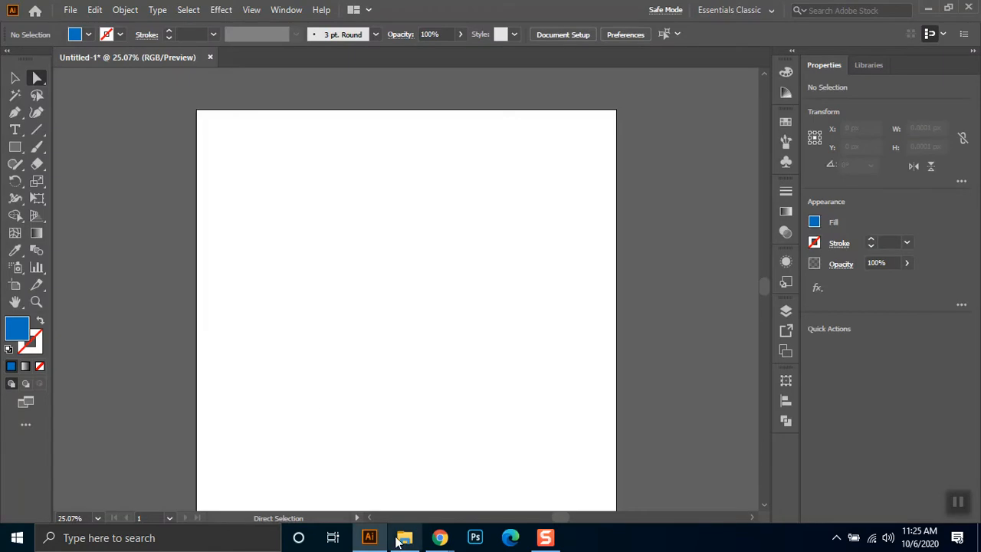
{"action": "left_click", "coordinate": [401, 540]}
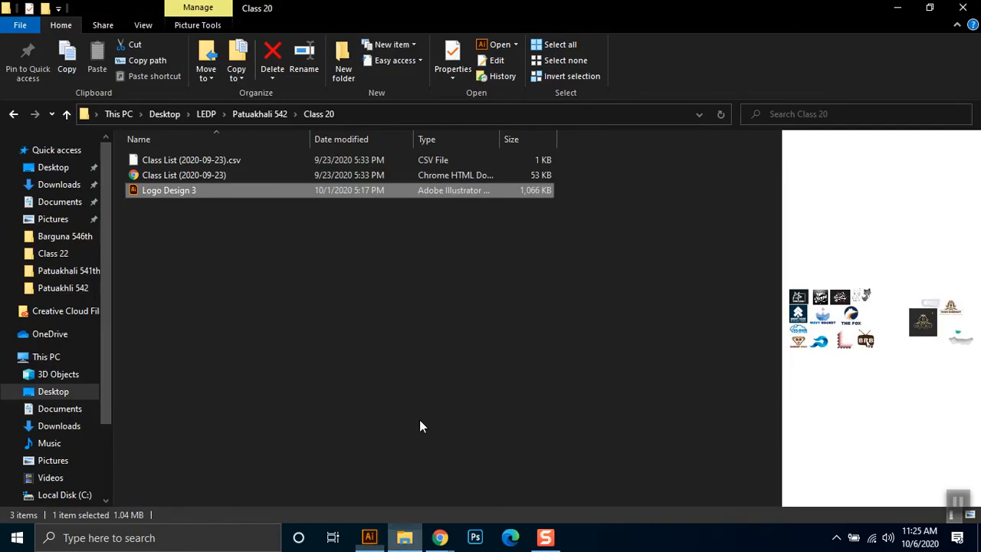
{"action": "right_click", "coordinate": [168, 190]}
{"action": "mouse_move", "coordinate": [234, 266]}
{"action": "left_click", "coordinate": [428, 270]}
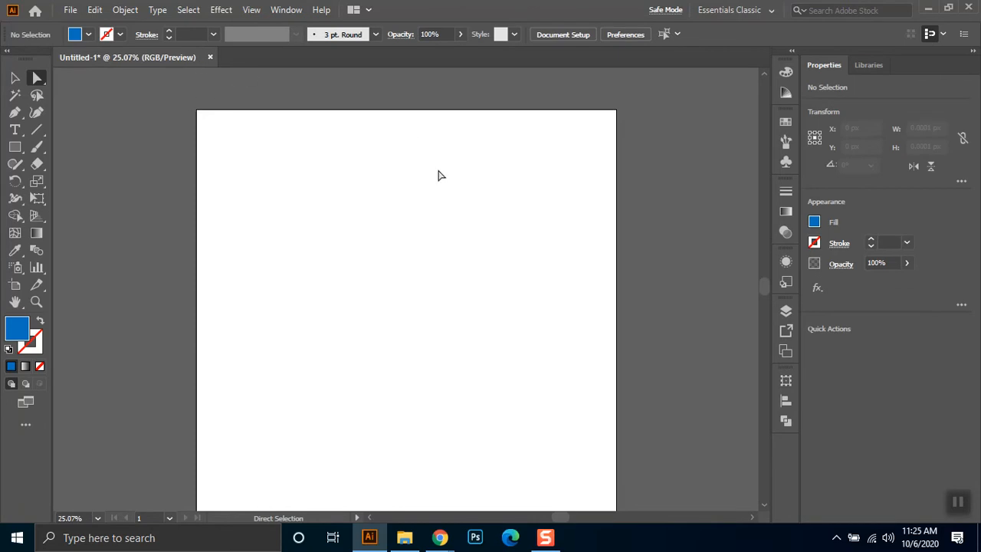
{"action": "key", "text": "ctrl+minus"}
{"action": "key", "text": "ctrl+minus"}
{"action": "key", "text": "ctrl+minus"}
{"action": "key", "text": "ctrl+minus"}
{"action": "key", "text": "ctrl+minus"}
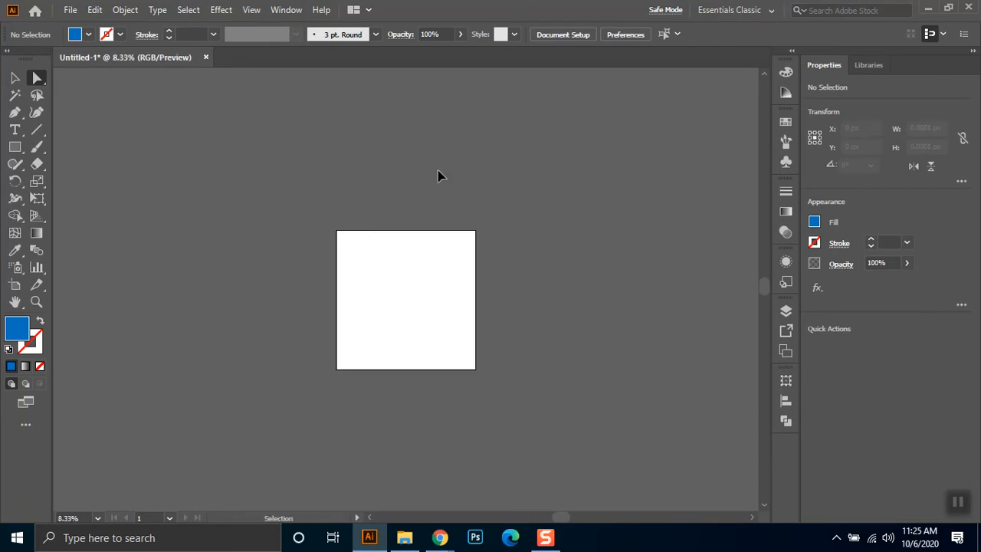
{"action": "key", "text": "ctrl+plus"}
{"action": "key", "text": "ctrl+plus"}
{"action": "key", "text": "ctrl+plus"}
{"action": "key", "text": "ctrl+plus"}
{"action": "key", "text": "ctrl+plus"}
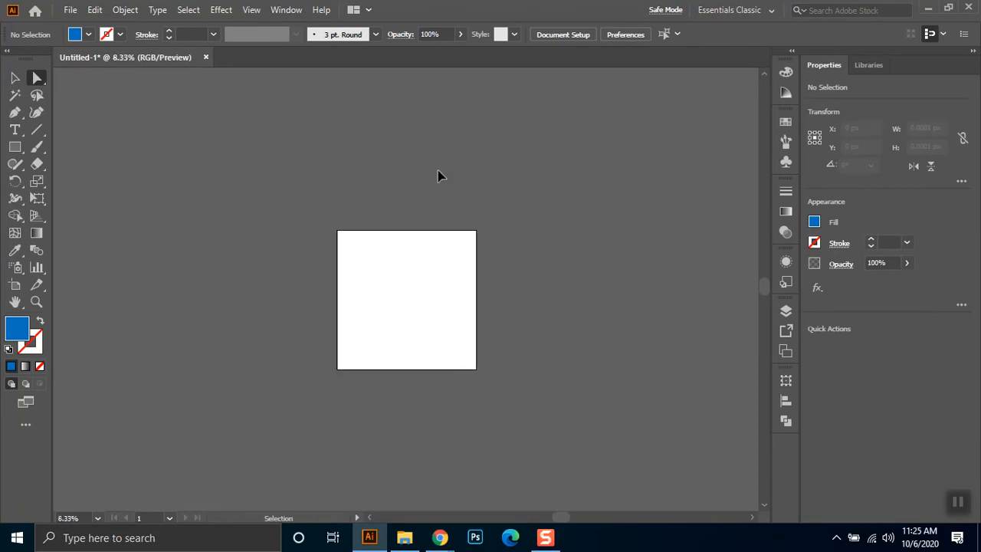
{"action": "key", "text": "ctrl+minus"}
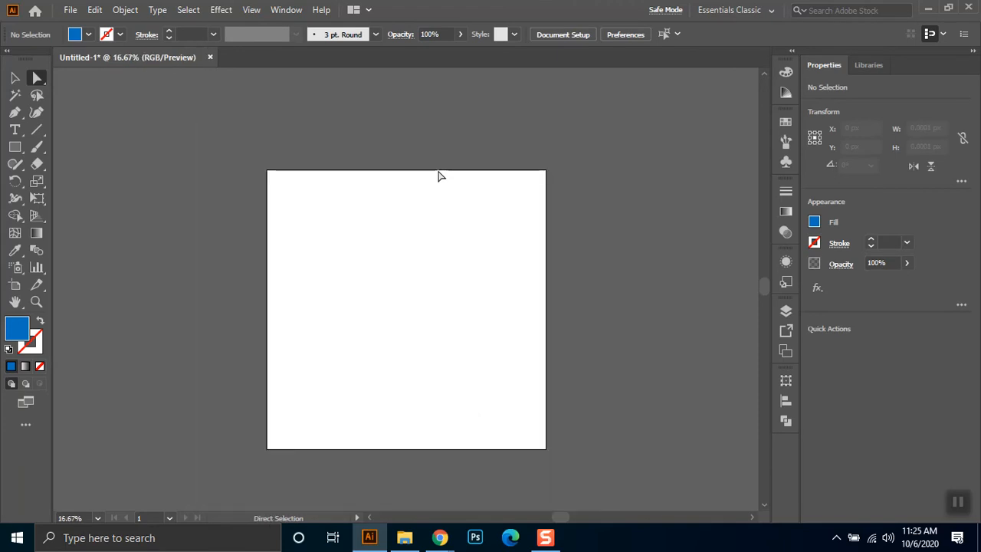
Try to open Logo Design 3 directly in its default program and check the Illustrator window for it
{"action": "left_click", "coordinate": [928, 7]}
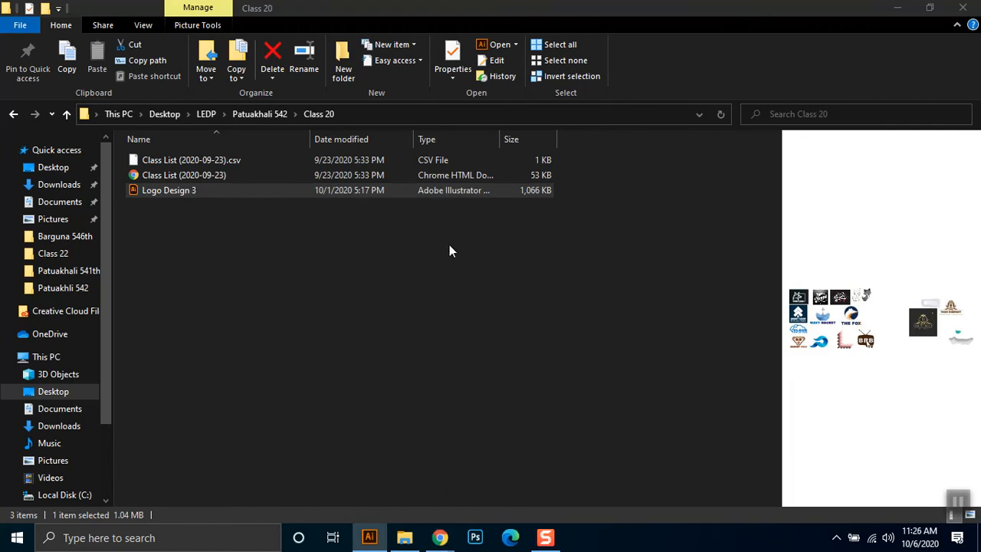
{"action": "double_click", "coordinate": [162, 190]}
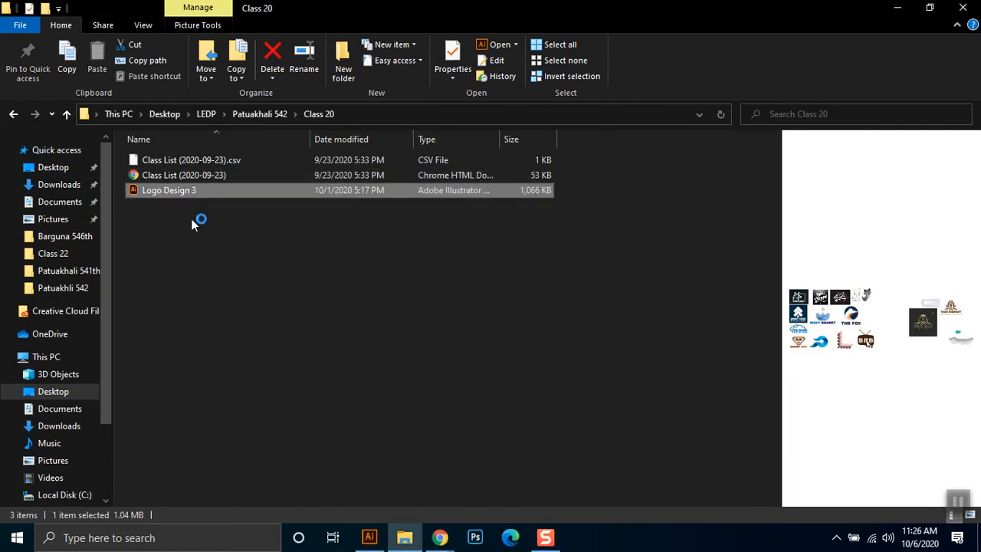
{"action": "left_click", "coordinate": [370, 537]}
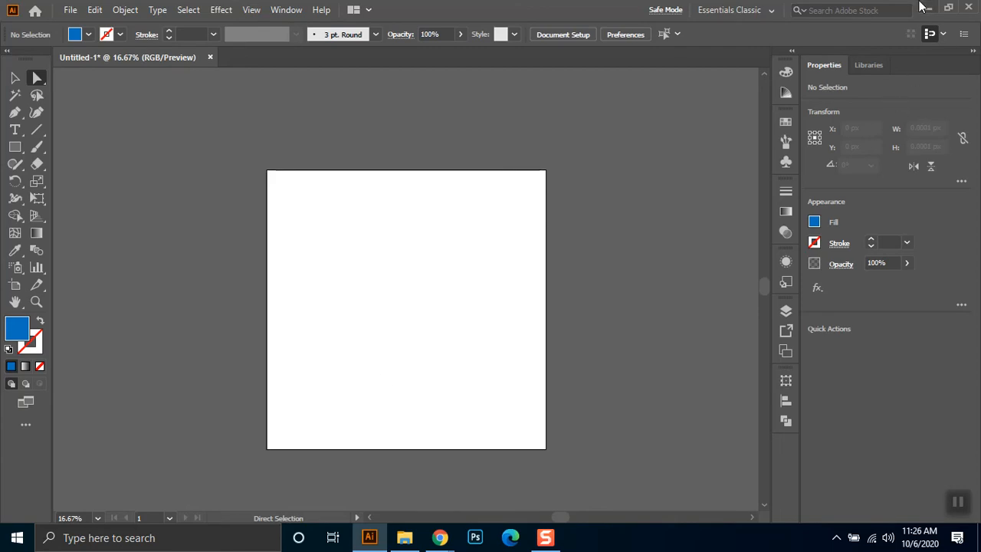
{"action": "left_click", "coordinate": [927, 7]}
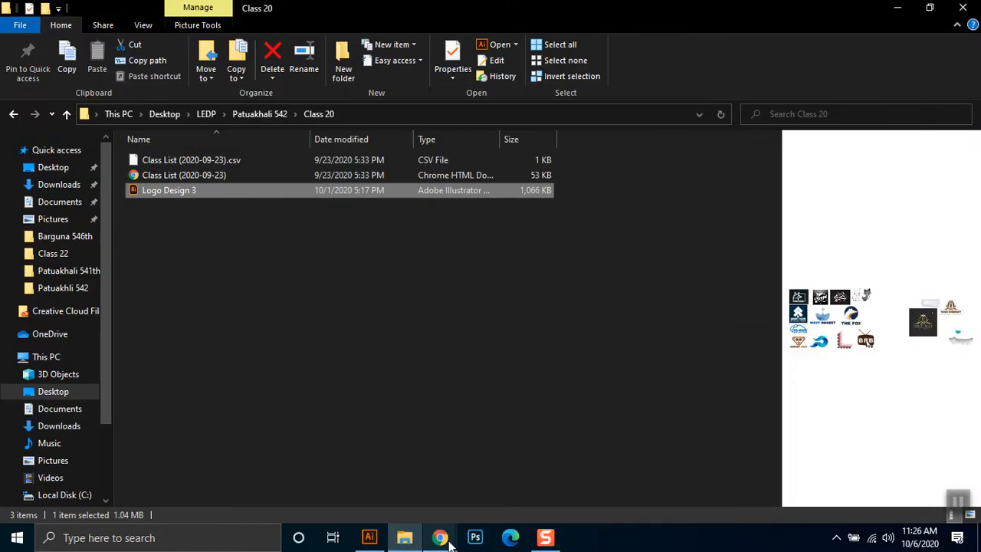
Try once more to open Logo Design 3 by choosing Adobe Illustrator 2020 as the program
{"action": "mouse_move", "coordinate": [439, 537]}
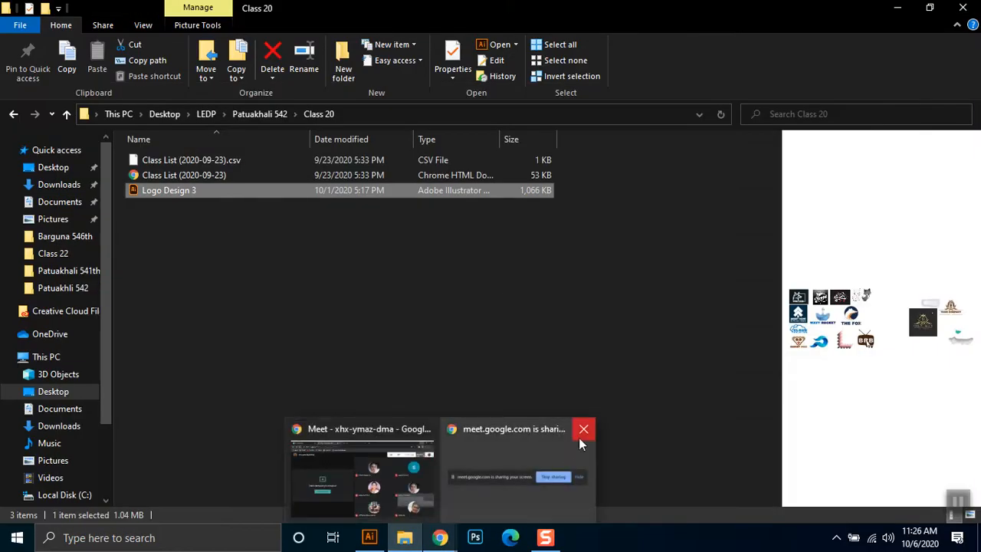
{"action": "right_click", "coordinate": [188, 190]}
{"action": "mouse_move", "coordinate": [306, 264]}
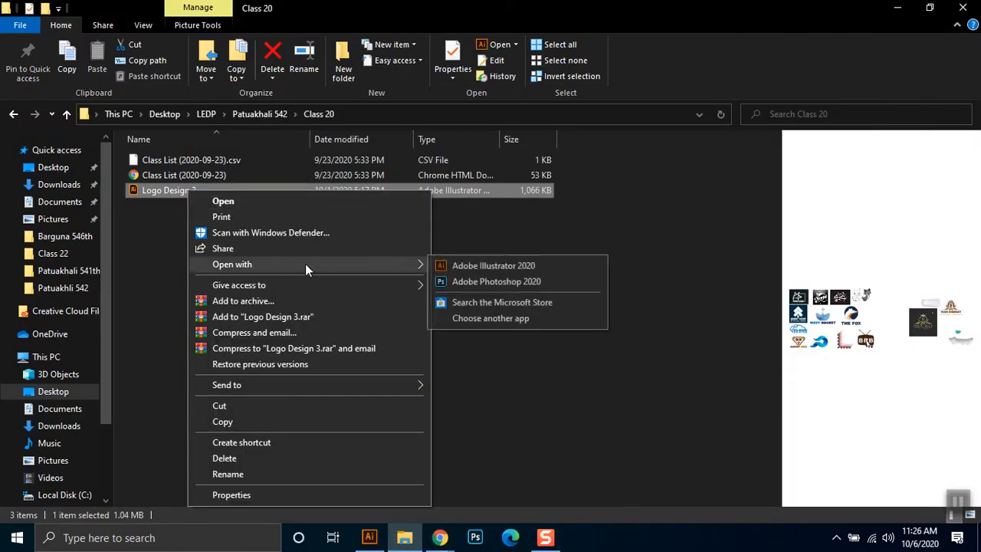
{"action": "left_click", "coordinate": [478, 267]}
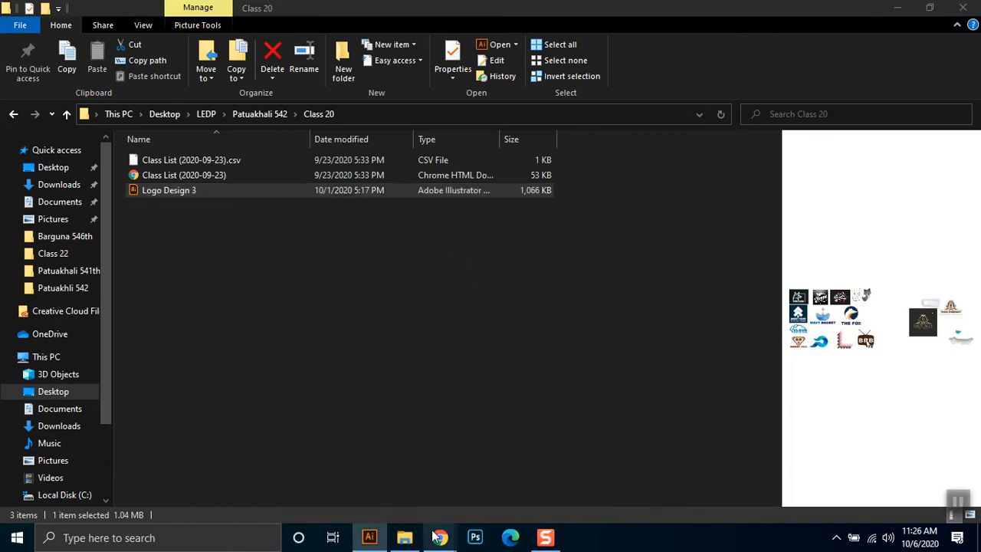
{"action": "mouse_move", "coordinate": [383, 545]}
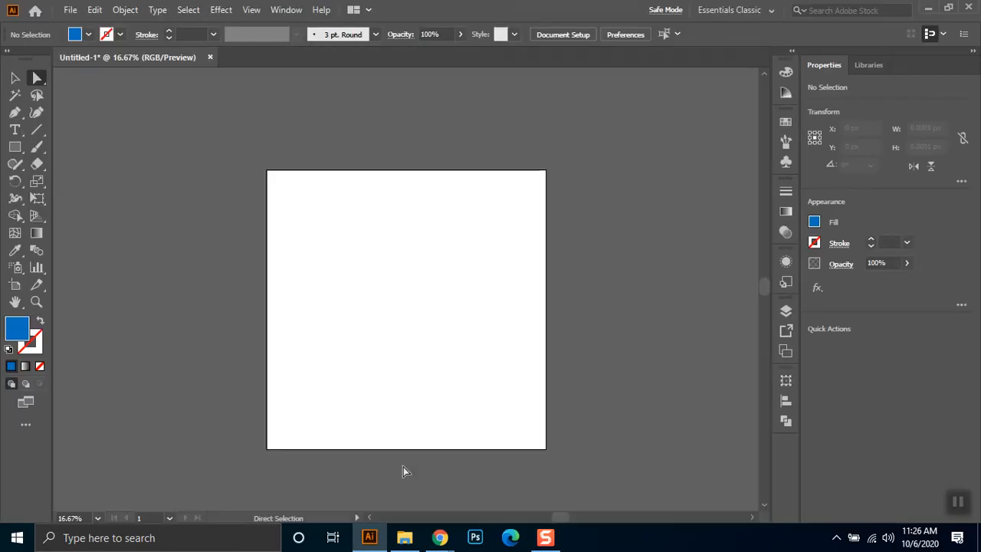
{"action": "left_click", "coordinate": [928, 8]}
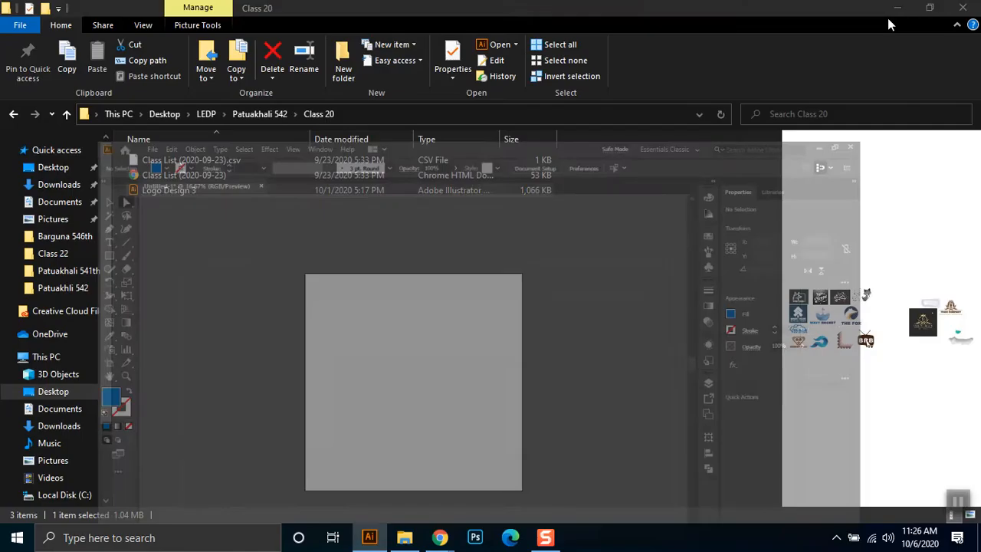
Try to open the Logo file from the Class 19 folder inside Patuakhali 542
{"action": "left_click", "coordinate": [262, 114]}
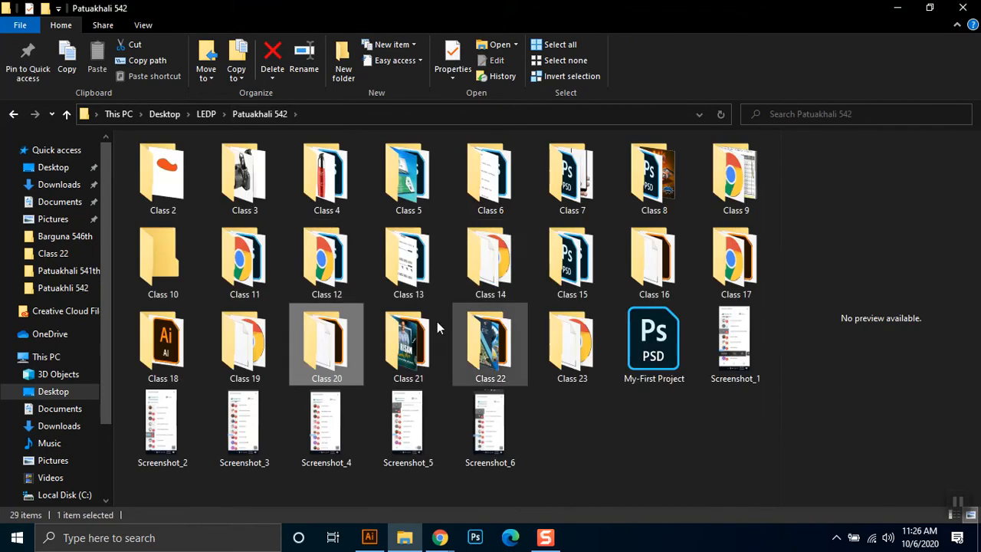
{"action": "double_click", "coordinate": [266, 334]}
{"action": "double_click", "coordinate": [168, 190]}
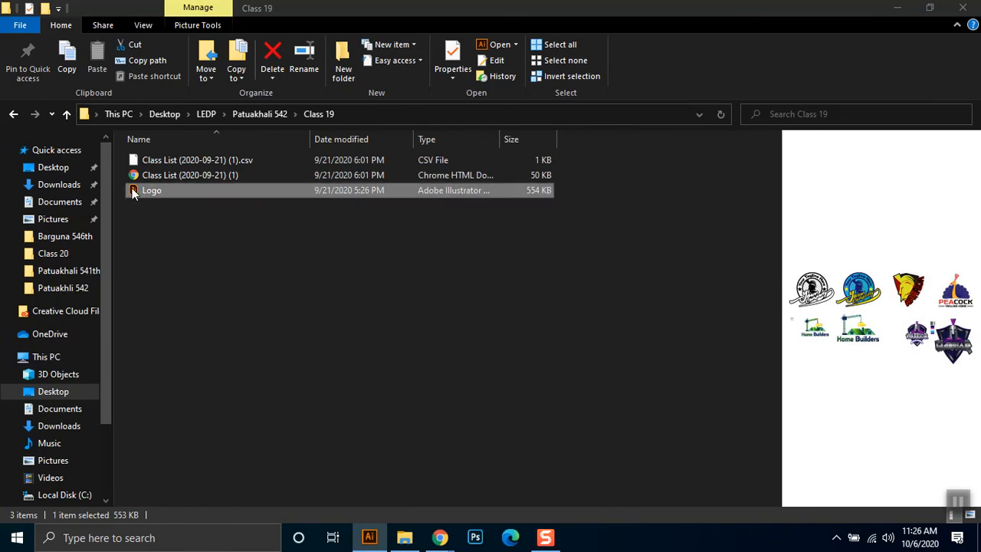
{"action": "left_click", "coordinate": [132, 189]}
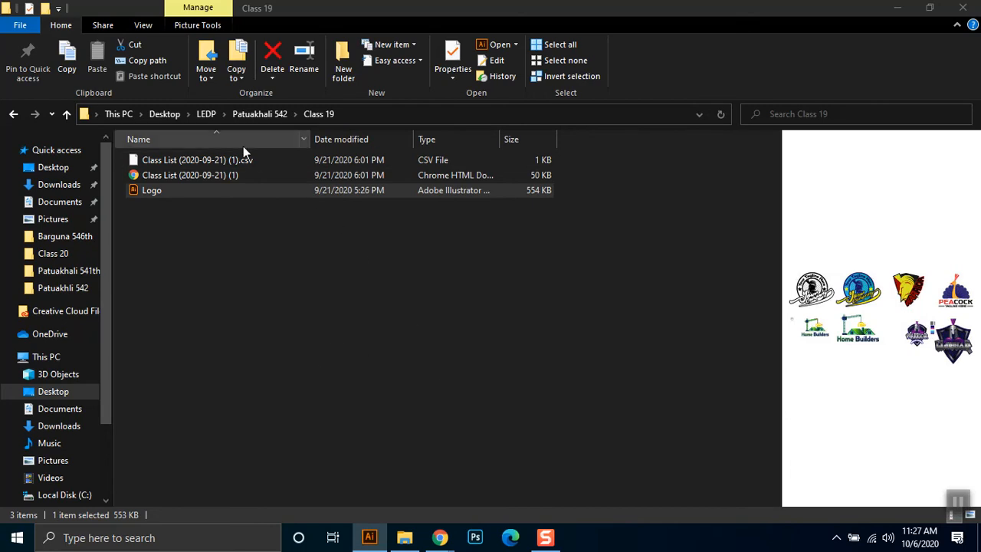
Switch to Illustrator and close the Untitled-1 document
{"action": "left_click", "coordinate": [367, 538]}
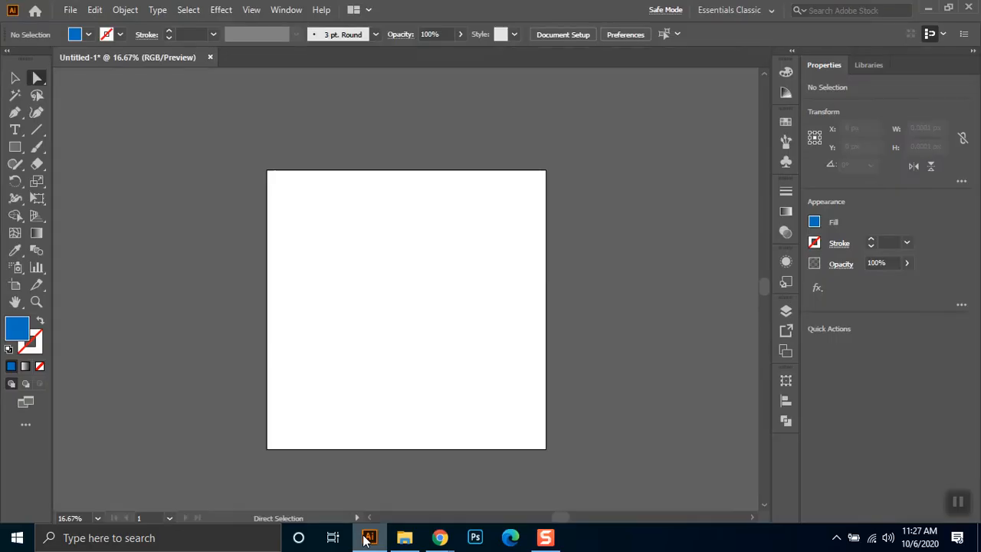
{"action": "left_click", "coordinate": [208, 59]}
{"action": "left_click", "coordinate": [557, 287]}
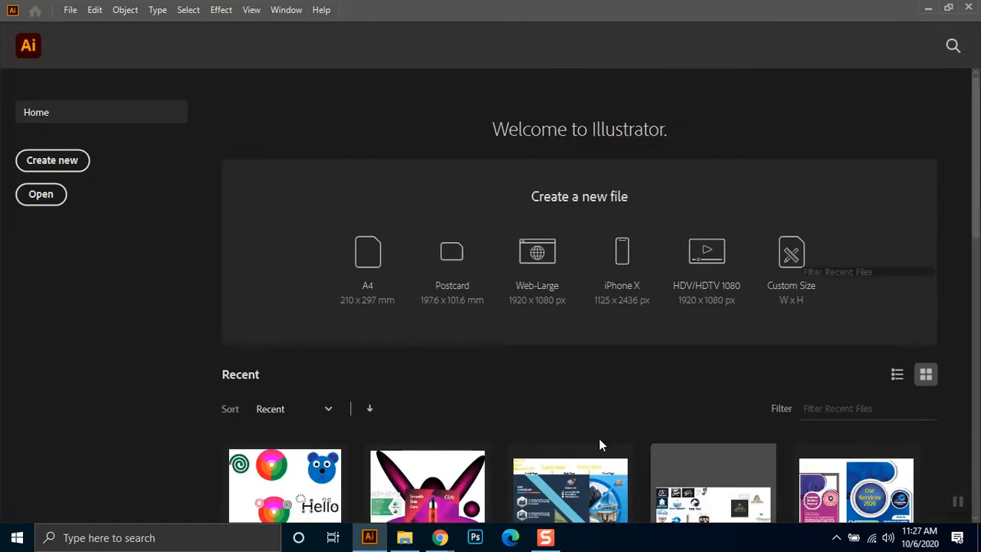
Browse the recent files on the home screen and open Logo5.ai
{"action": "scroll", "coordinate": [599, 438], "scroll_direction": "down", "scroll_amount": 5}
{"action": "scroll", "coordinate": [599, 443], "scroll_direction": "down", "scroll_amount": 2}
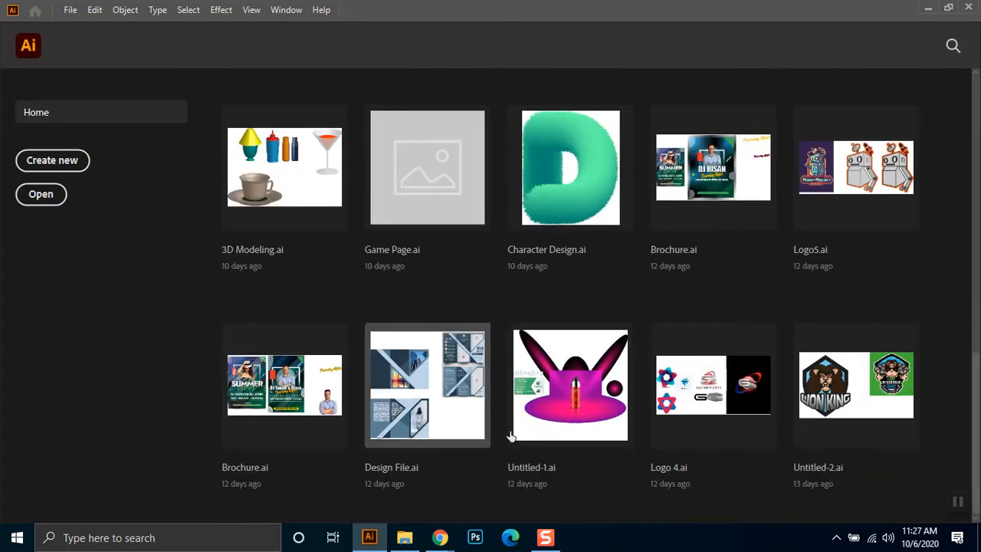
{"action": "scroll", "coordinate": [669, 464], "scroll_direction": "up", "scroll_amount": 2}
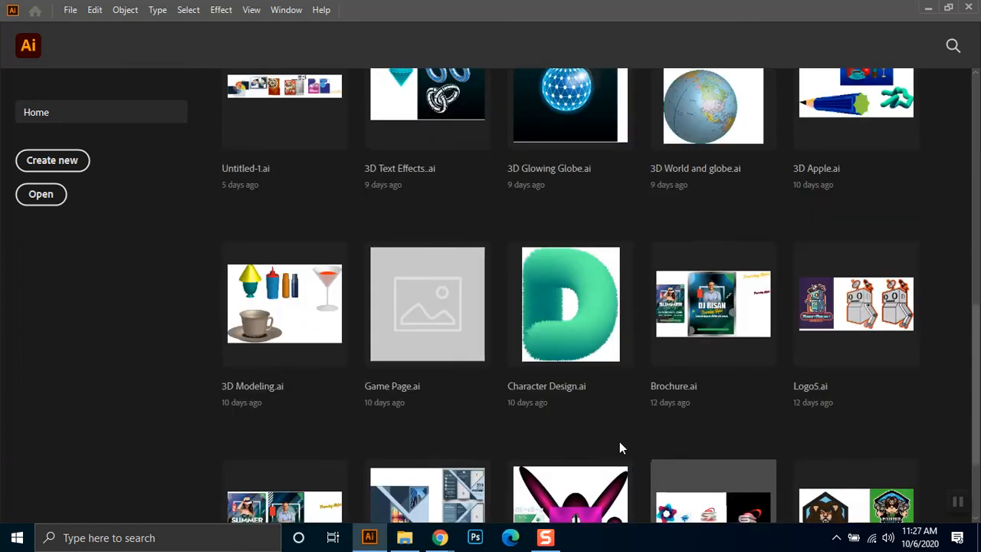
{"action": "scroll", "coordinate": [619, 447], "scroll_direction": "up", "scroll_amount": 3}
{"action": "scroll", "coordinate": [521, 381], "scroll_direction": "up", "scroll_amount": 4}
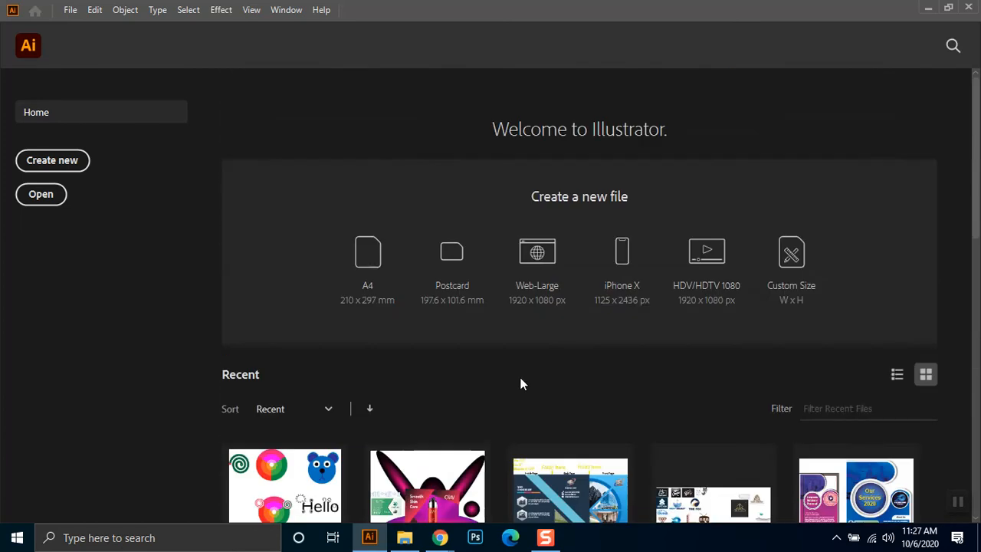
{"action": "scroll", "coordinate": [521, 381], "scroll_direction": "down", "scroll_amount": 8}
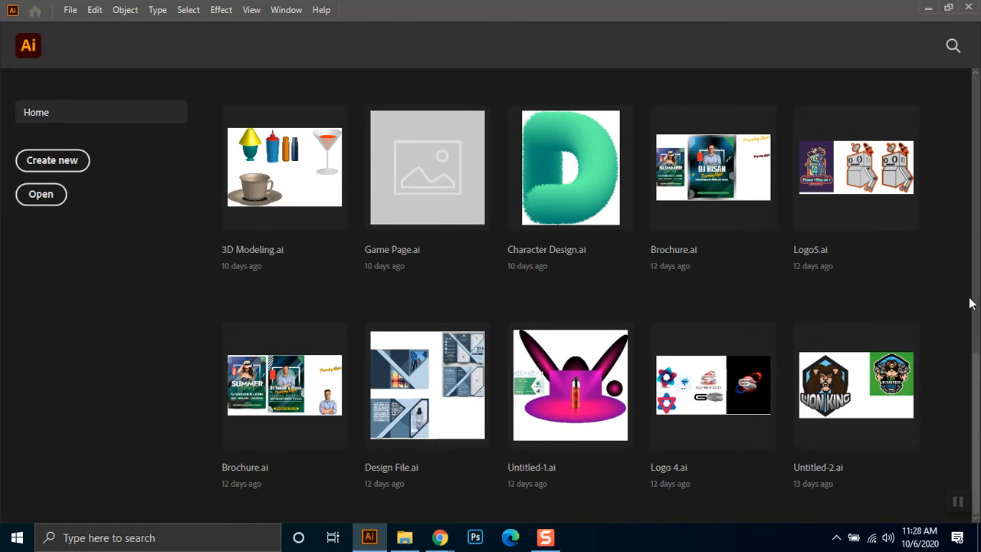
{"action": "left_click", "coordinate": [835, 187]}
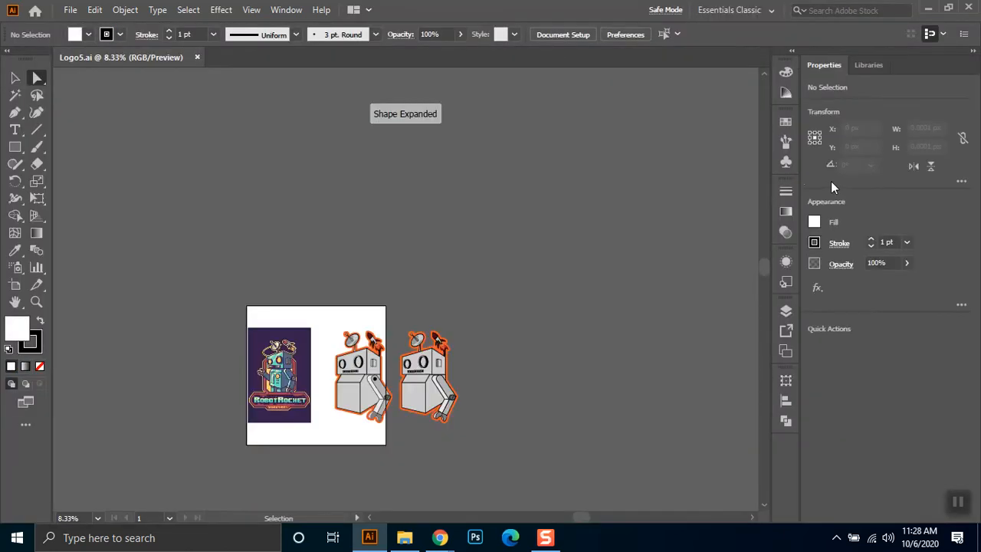
Select the whole grey robot drawing on the artboard, deselect it, and select its copy beside the artboard
{"action": "left_click", "coordinate": [36, 302]}
{"action": "left_click_drag", "start_coordinate": [232, 314], "coordinate": [466, 450]}
{"action": "left_click", "coordinate": [15, 77]}
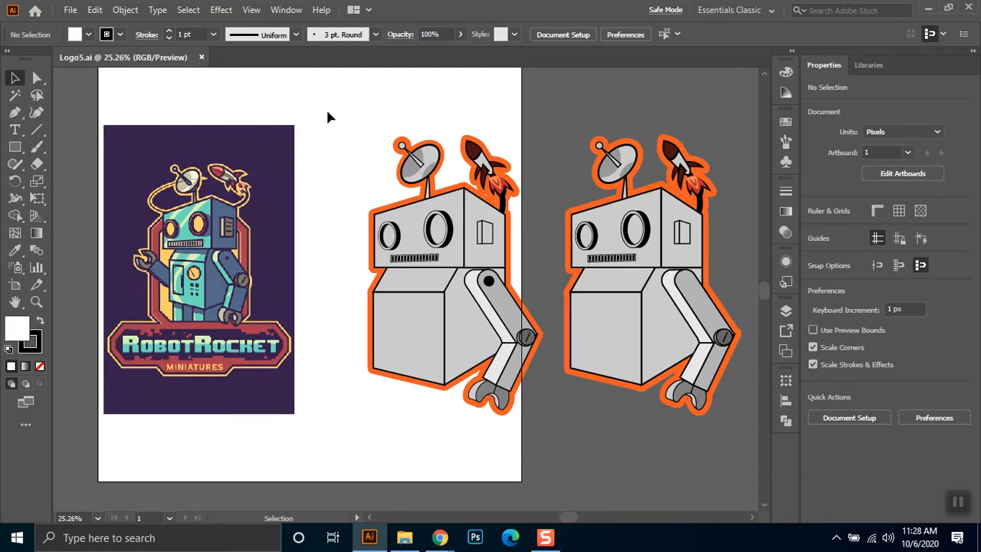
{"action": "left_click_drag", "start_coordinate": [349, 120], "coordinate": [548, 437]}
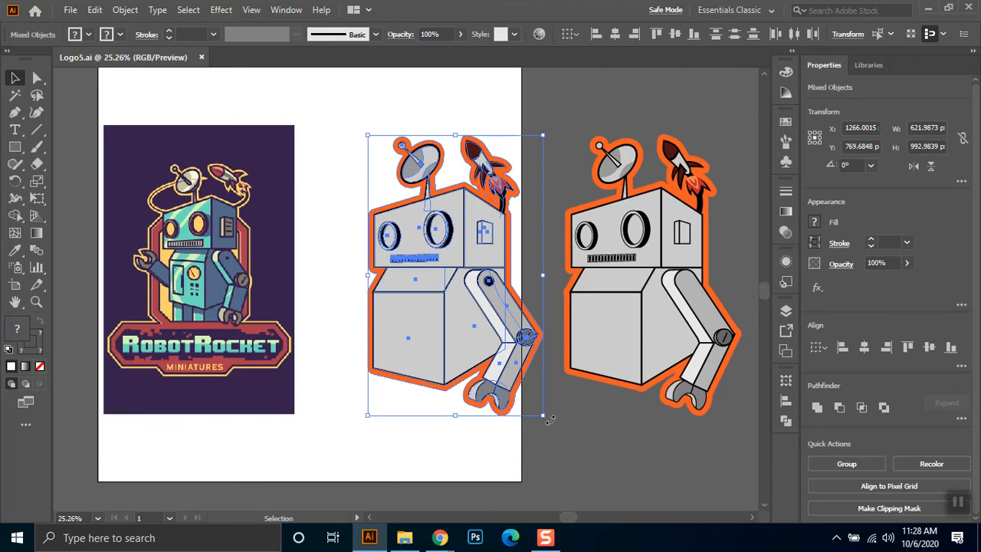
{"action": "left_click", "coordinate": [562, 241]}
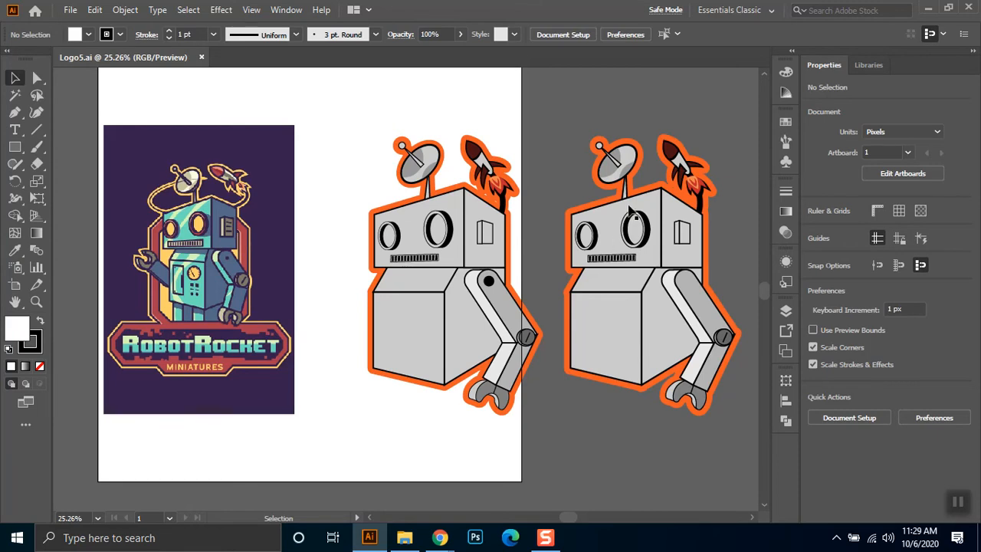
{"action": "left_click_drag", "start_coordinate": [706, 433], "coordinate": [738, 446]}
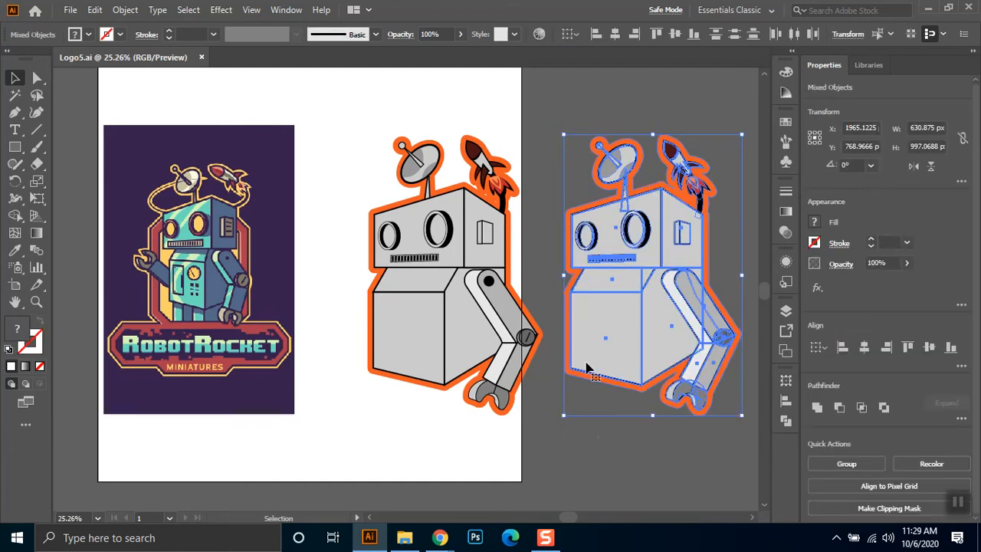
Select the whole grey robot drawing on the artboard and move it left so it lies fully inside the artboard
{"action": "left_click", "coordinate": [598, 461]}
{"action": "left_click_drag", "start_coordinate": [562, 113], "coordinate": [749, 469]}
{"action": "left_click", "coordinate": [625, 464]}
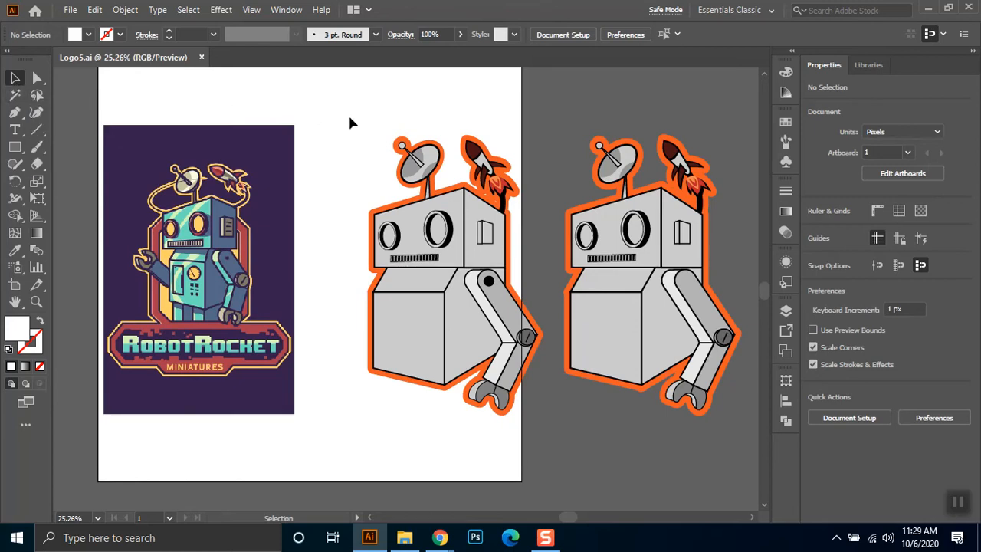
{"action": "left_click_drag", "start_coordinate": [307, 85], "coordinate": [332, 480]}
{"action": "left_click_drag", "start_coordinate": [343, 104], "coordinate": [546, 475]}
{"action": "left_click_drag", "start_coordinate": [471, 278], "coordinate": [440, 281]}
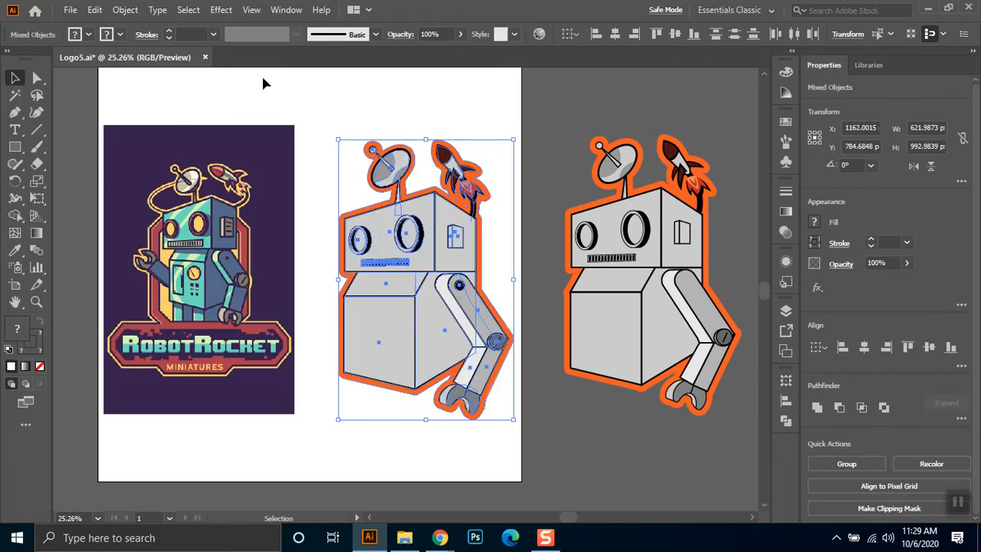
Expand the appearance of the selected artboard robot, expand only its strokes without the fill, and reselect the drawing
{"action": "left_click", "coordinate": [69, 11]}
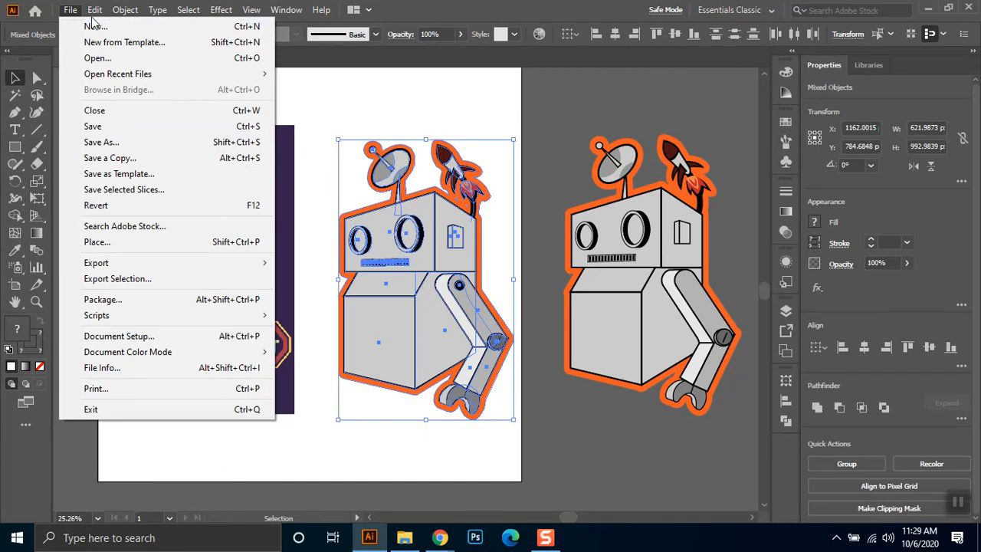
{"action": "mouse_move", "coordinate": [95, 14]}
{"action": "mouse_move", "coordinate": [125, 10]}
{"action": "left_click", "coordinate": [222, 192]}
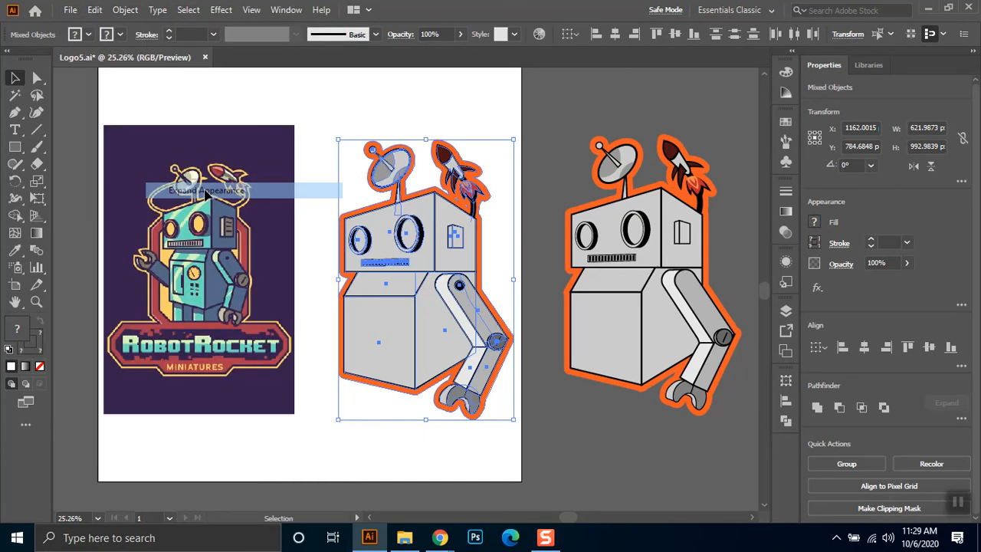
{"action": "left_click", "coordinate": [125, 10]}
{"action": "left_click", "coordinate": [137, 175]}
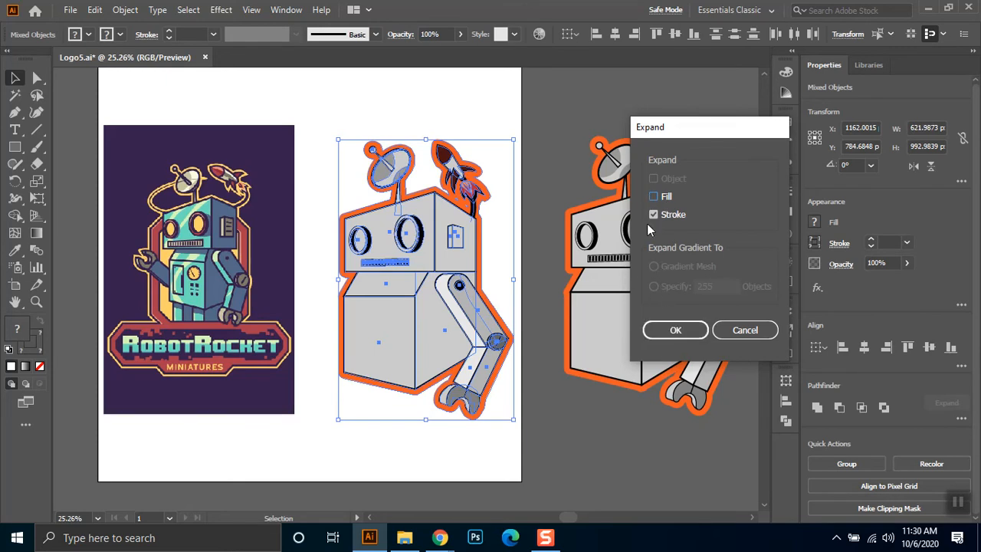
{"action": "left_click", "coordinate": [682, 331]}
{"action": "left_click", "coordinate": [546, 252]}
{"action": "left_click_drag", "start_coordinate": [483, 137], "coordinate": [357, 462]}
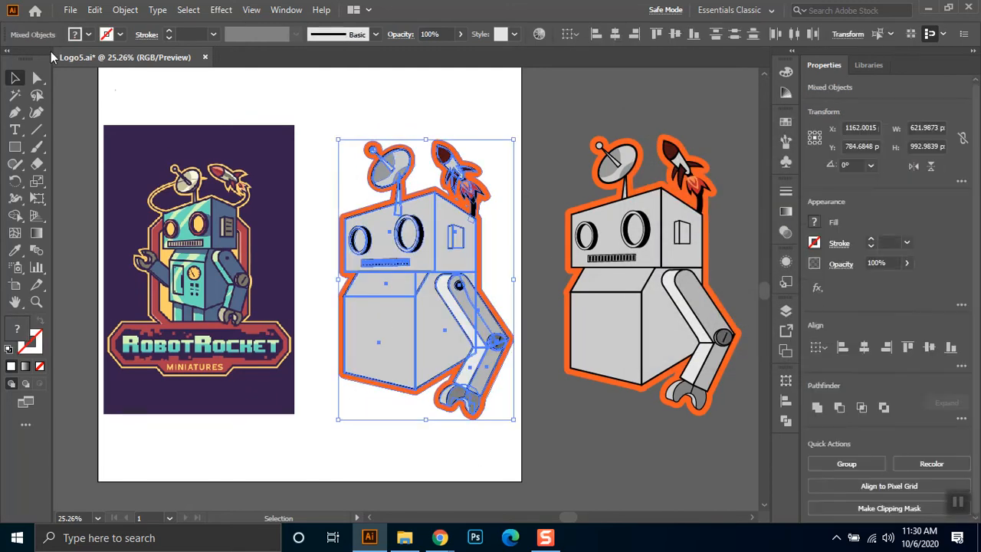
Change the document color mode to CMYK Color and deselect the robot
{"action": "left_click", "coordinate": [71, 10]}
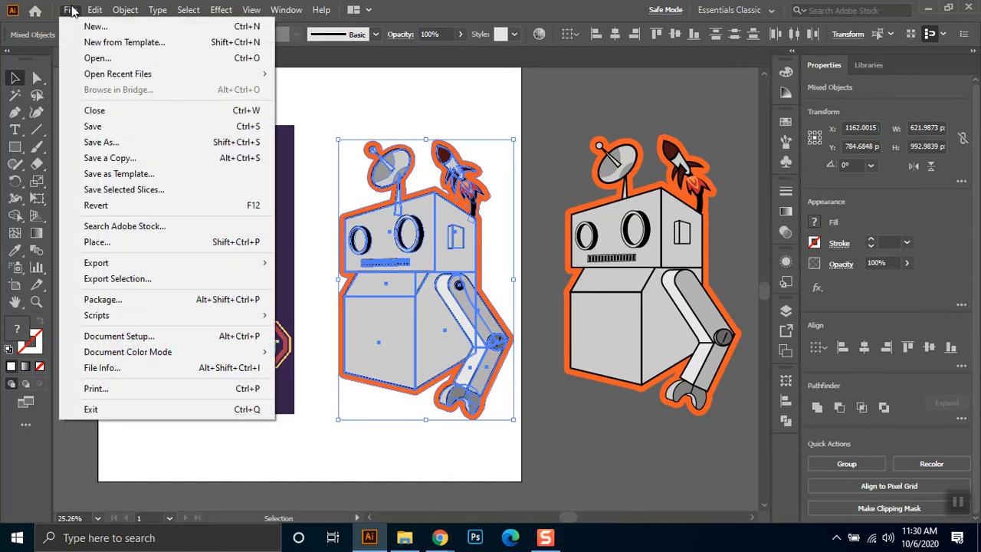
{"action": "mouse_move", "coordinate": [123, 10]}
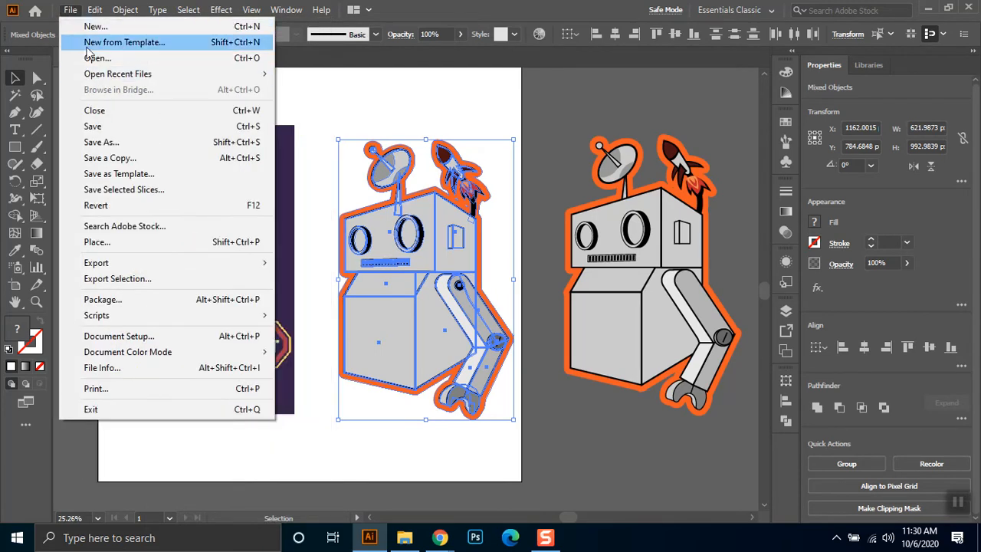
{"action": "mouse_move", "coordinate": [158, 352]}
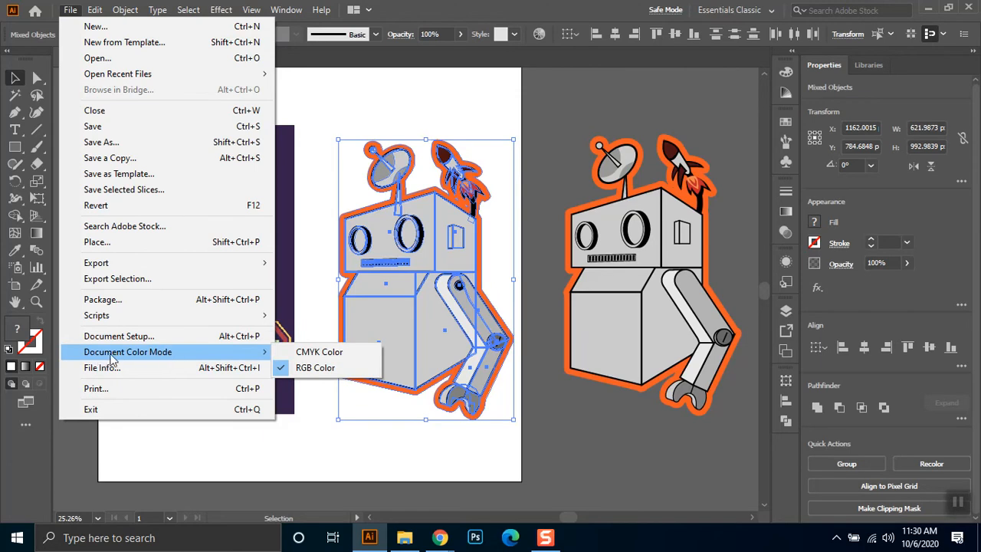
{"action": "left_click", "coordinate": [358, 352]}
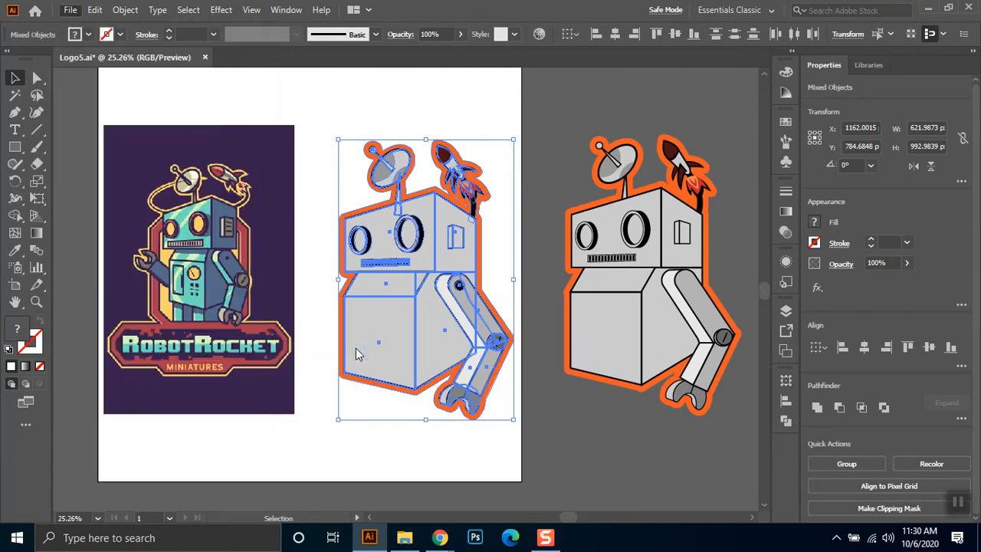
{"action": "left_click", "coordinate": [350, 456]}
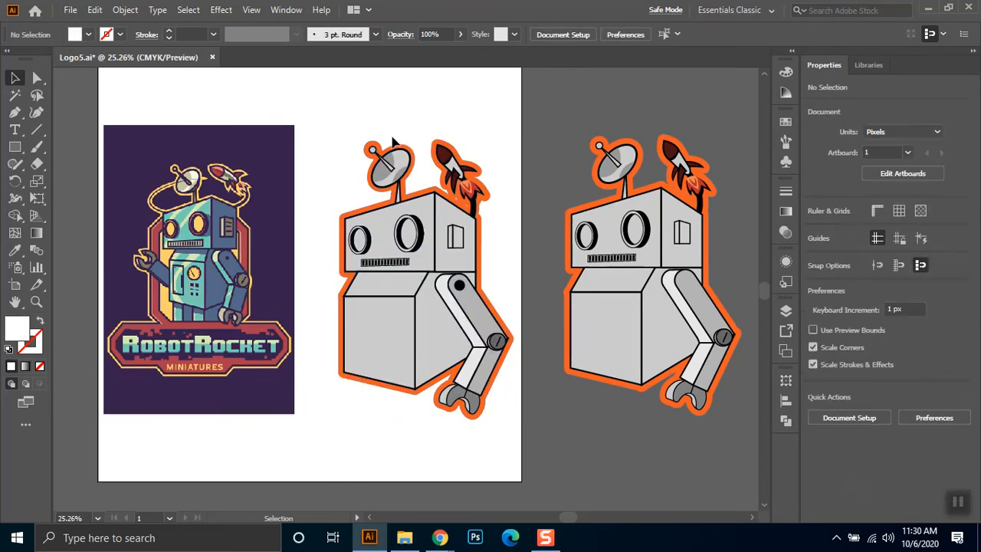
Select the artboard robot and examine its expanded outlines up close around the antenna and rocket
{"action": "left_click_drag", "start_coordinate": [350, 111], "coordinate": [545, 449]}
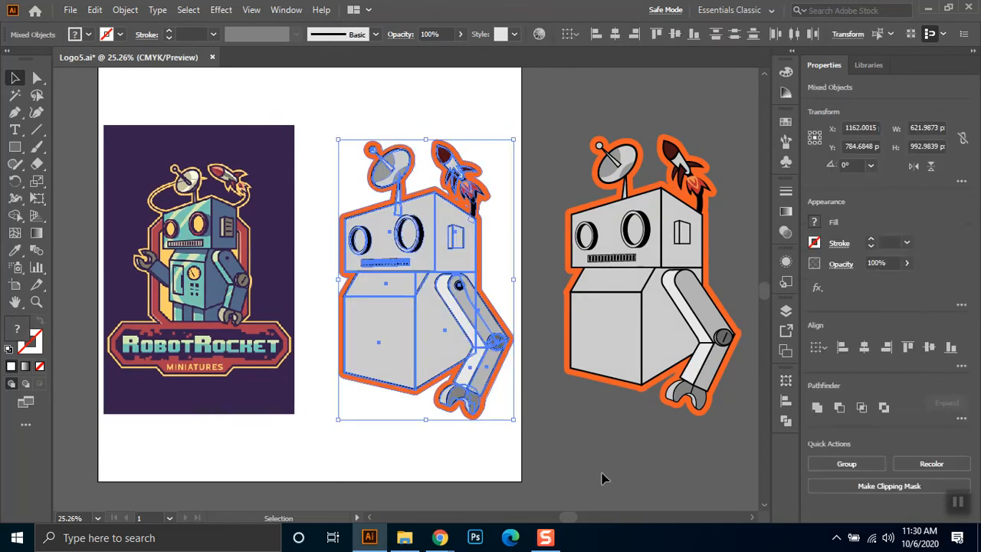
{"action": "left_click", "coordinate": [499, 403]}
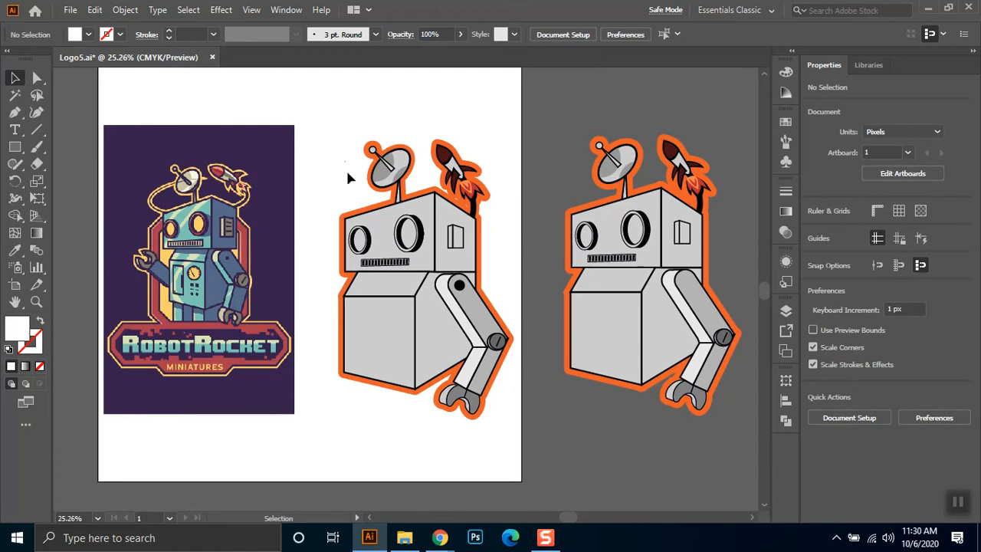
{"action": "left_click_drag", "start_coordinate": [340, 132], "coordinate": [531, 448]}
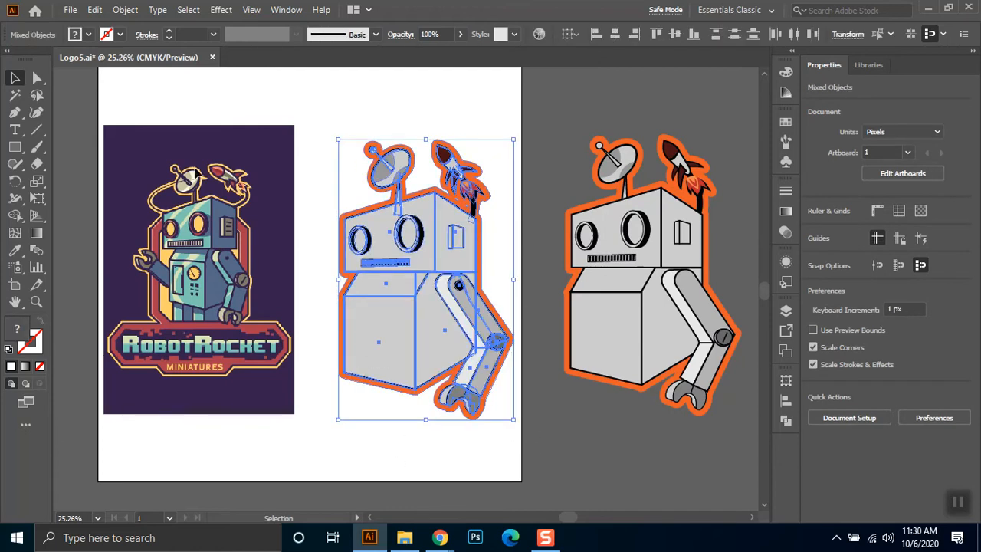
{"action": "left_click", "coordinate": [36, 301]}
{"action": "left_click_drag", "start_coordinate": [359, 135], "coordinate": [445, 231]}
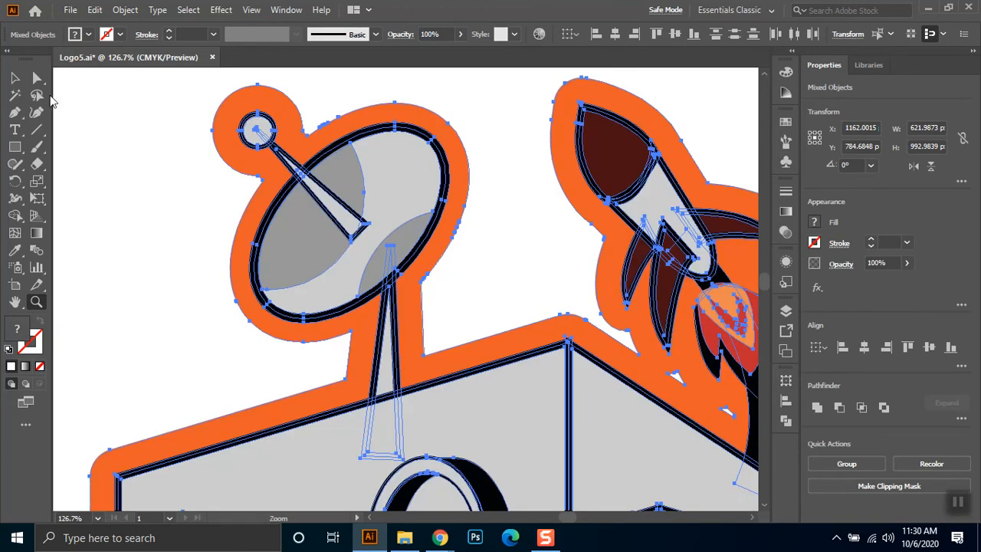
{"action": "left_click", "coordinate": [15, 78]}
{"action": "left_click", "coordinate": [114, 145]}
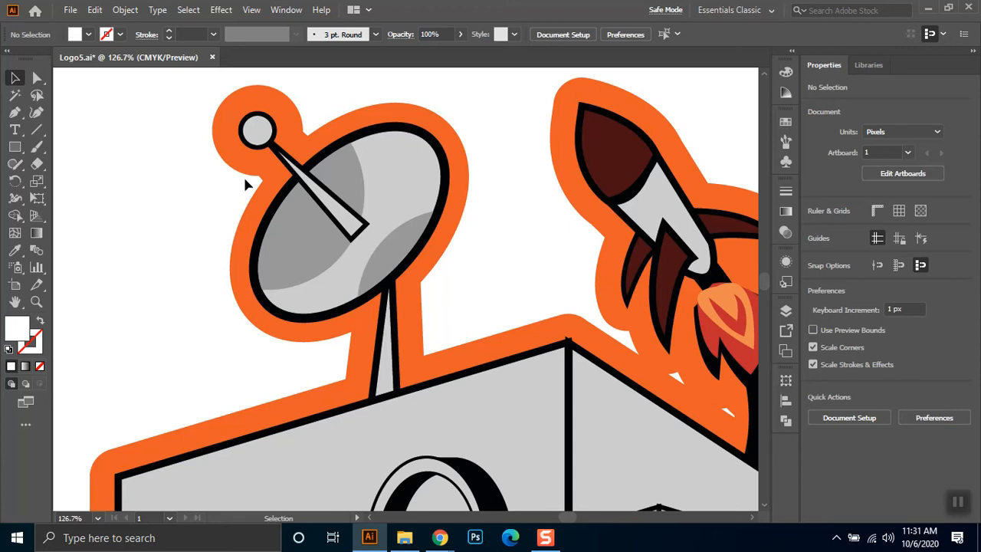
Select the orange outline around the robot and examine its fill color, the available swatches and the Color Guide harmonies
{"action": "left_click", "coordinate": [246, 100]}
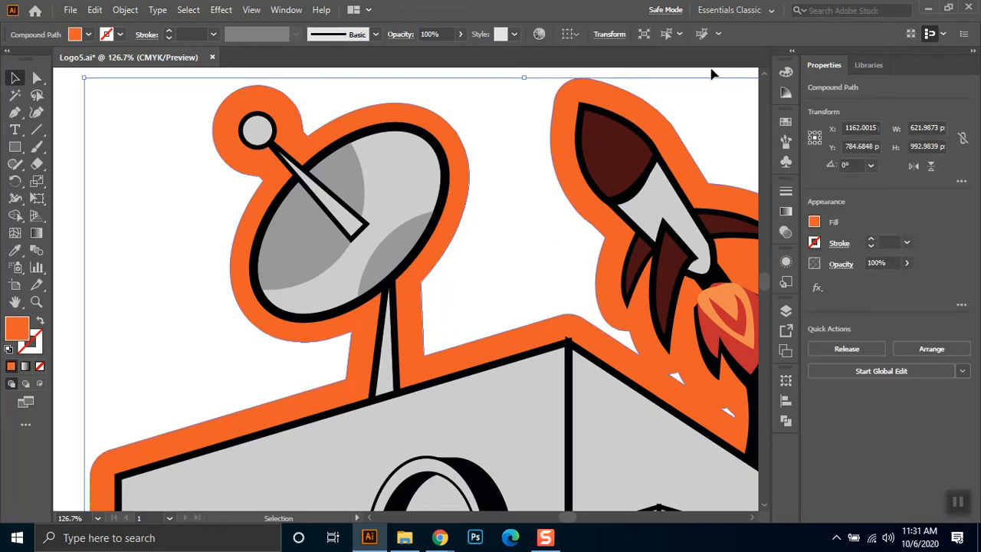
{"action": "left_click", "coordinate": [788, 73]}
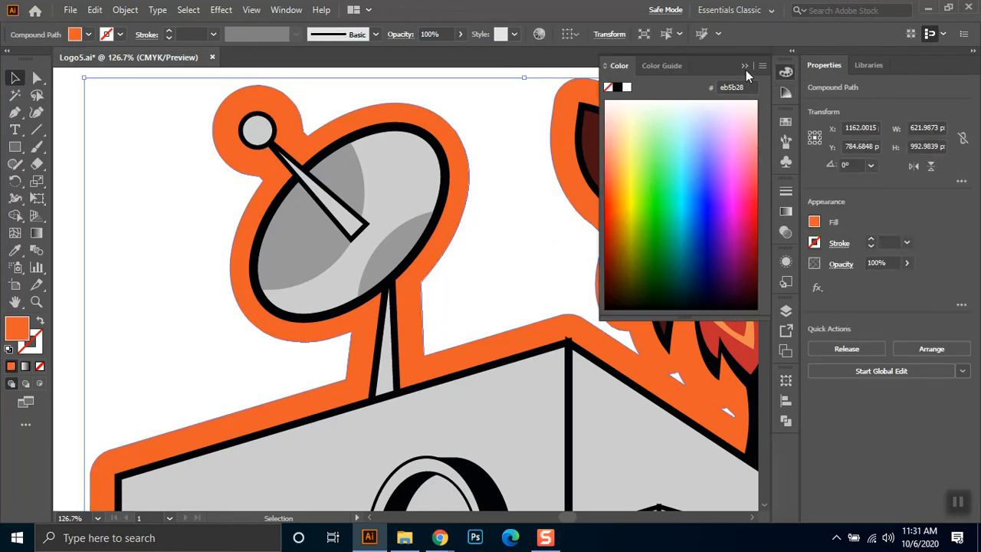
{"action": "left_click", "coordinate": [781, 121]}
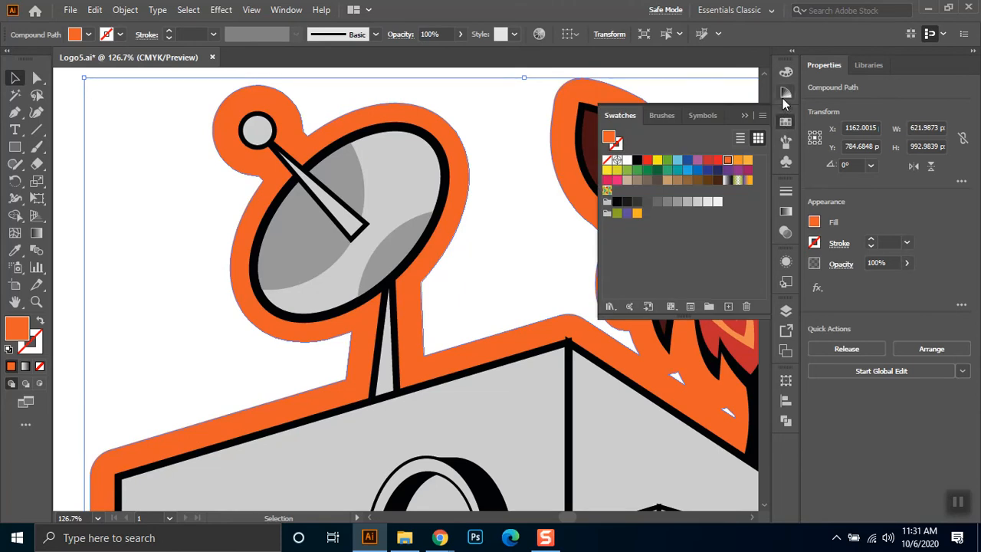
{"action": "left_click", "coordinate": [783, 98]}
{"action": "left_click", "coordinate": [785, 71]}
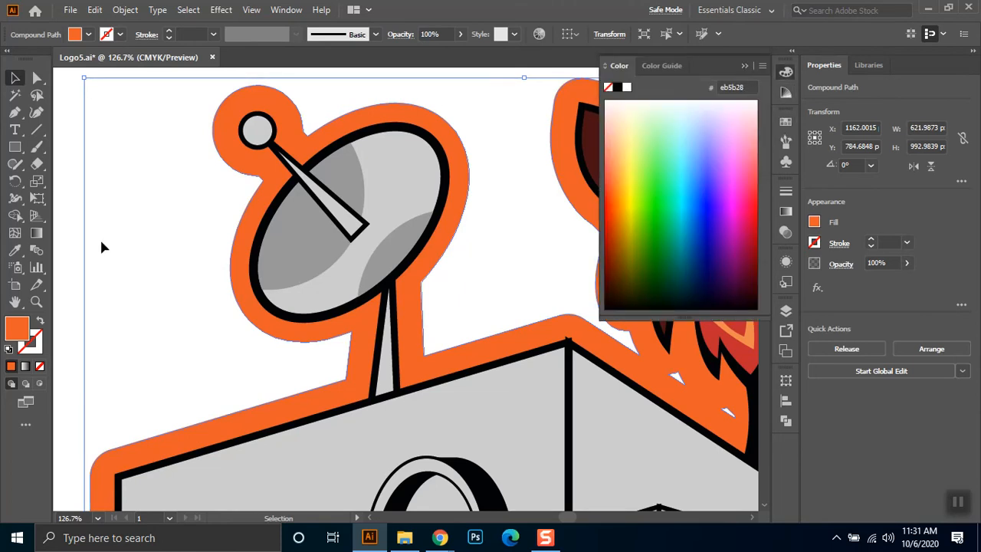
{"action": "left_click", "coordinate": [660, 65]}
{"action": "left_click", "coordinate": [624, 66]}
{"action": "left_click", "coordinate": [786, 121]}
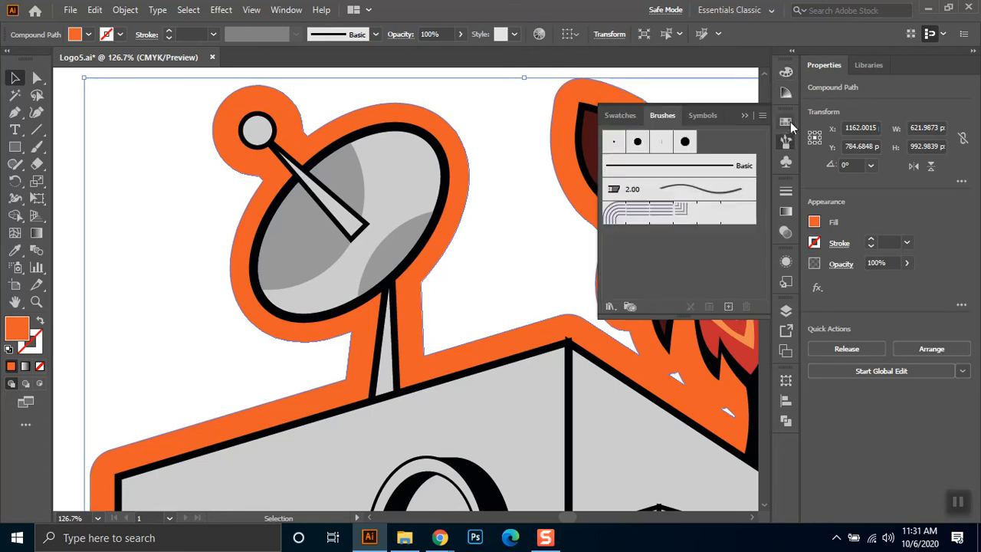
{"action": "left_click", "coordinate": [786, 92]}
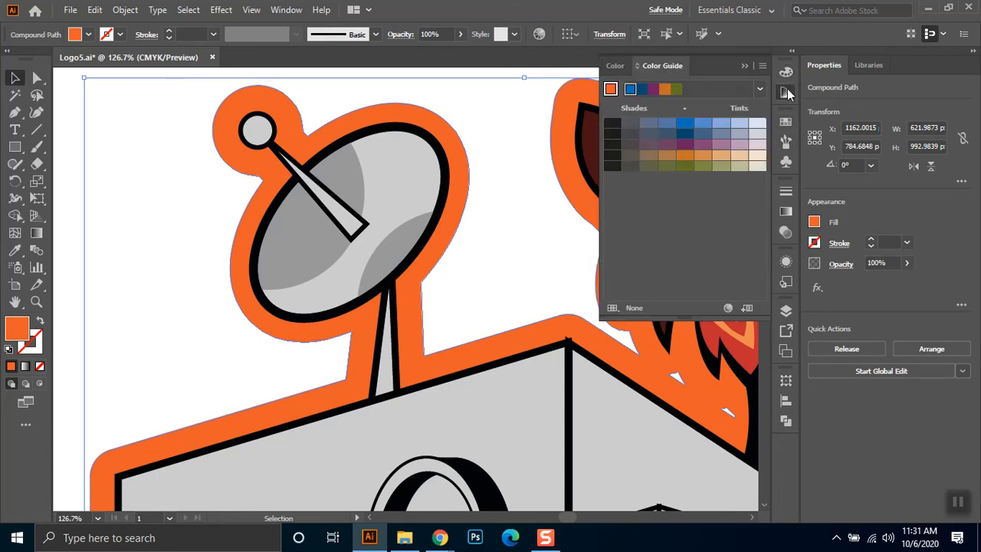
Check which color models are available for the orange outline's fill without changing the model
{"action": "left_click", "coordinate": [787, 77]}
{"action": "left_click", "coordinate": [675, 66]}
{"action": "left_click", "coordinate": [620, 65]}
{"action": "left_click", "coordinate": [762, 65]}
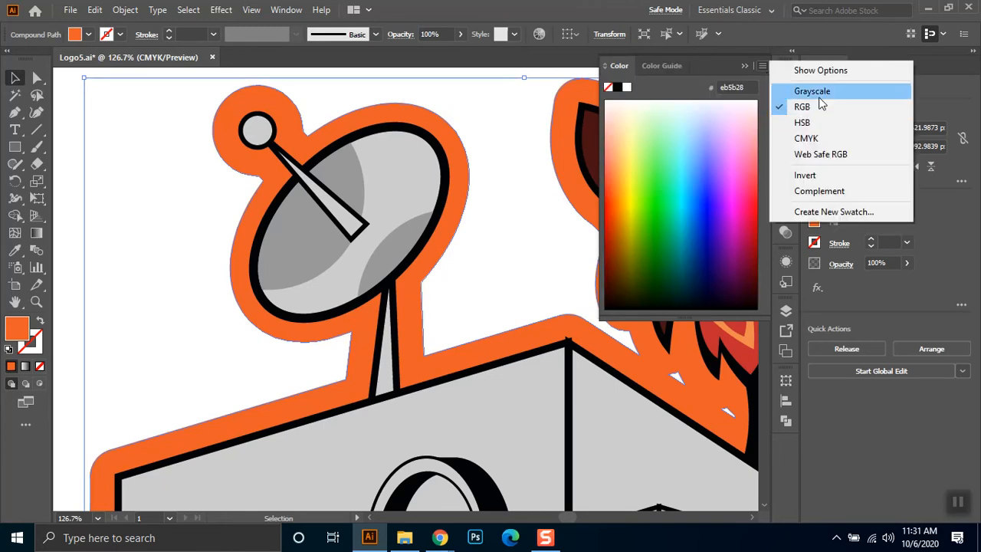
{"action": "left_click", "coordinate": [714, 65]}
{"action": "left_click", "coordinate": [748, 65]}
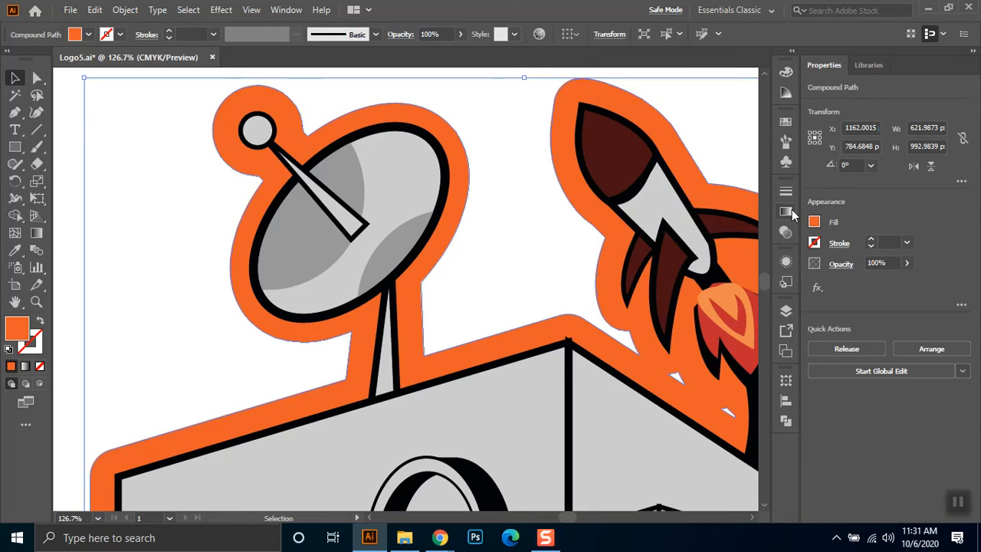
Examine the gradient settings and the Color Picker values for the orange outline's fill, and cancel without changes
{"action": "left_click", "coordinate": [791, 217]}
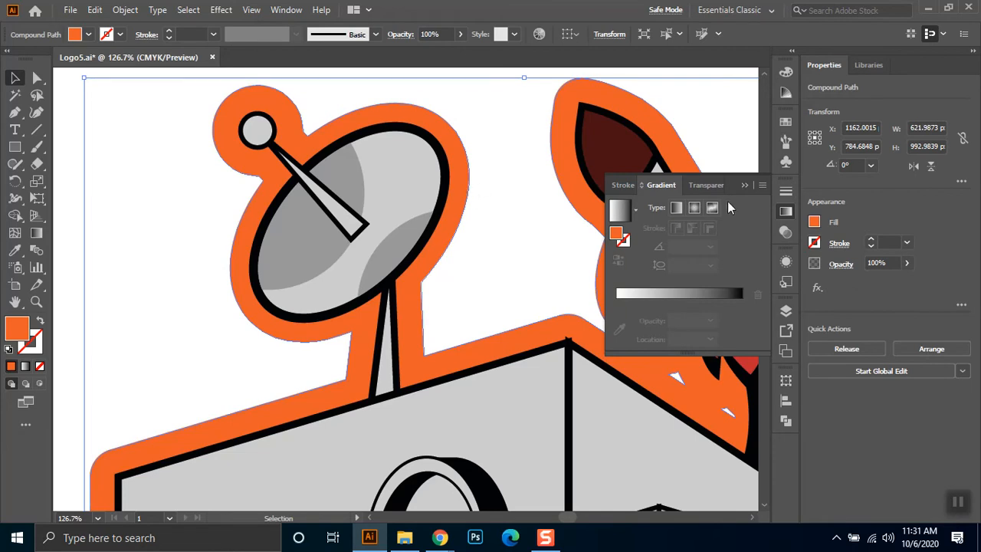
{"action": "left_click", "coordinate": [743, 187]}
{"action": "double_click", "coordinate": [21, 336]}
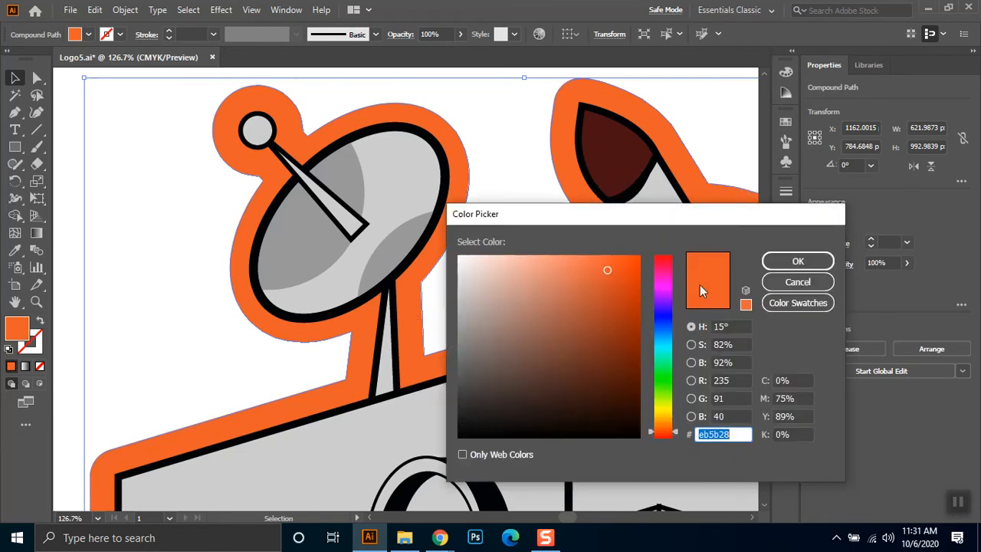
{"action": "left_click", "coordinate": [798, 284]}
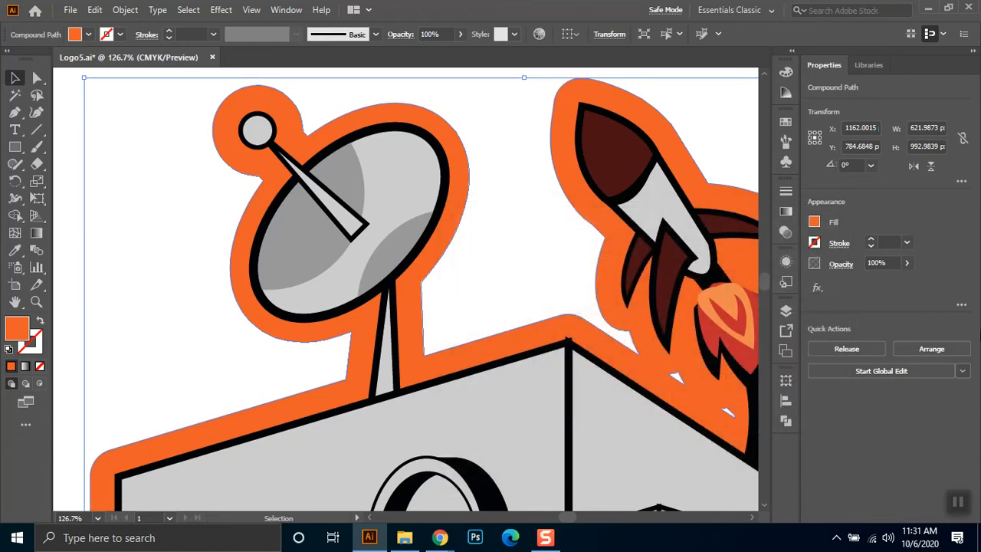
Select all artwork, apply the CMYK Color document mode again, and deselect everything
{"action": "key", "text": "ctrl+a"}
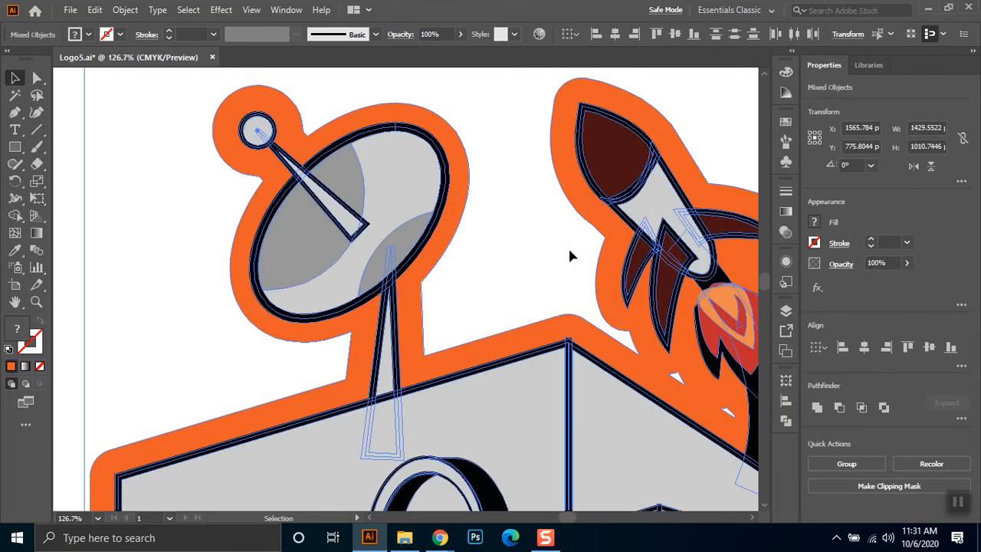
{"action": "left_click", "coordinate": [70, 9]}
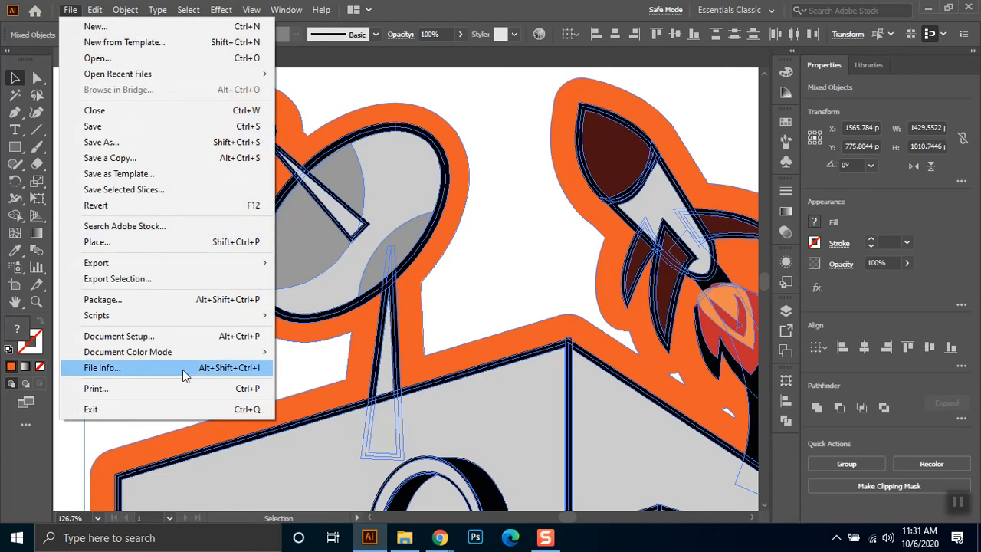
{"action": "mouse_move", "coordinate": [182, 352]}
{"action": "left_click", "coordinate": [326, 352]}
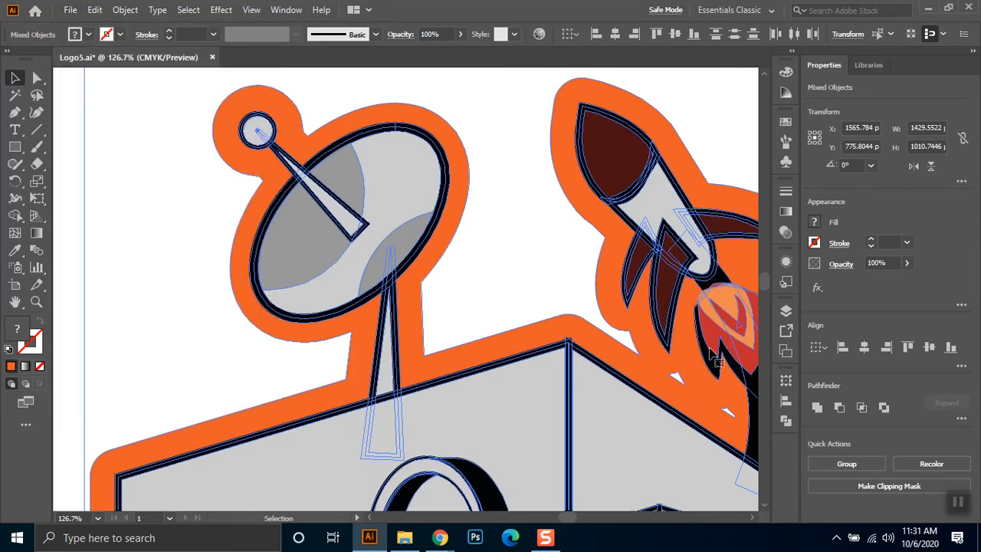
{"action": "key", "text": "ctrl+minus"}
{"action": "key", "text": "ctrl+minus"}
{"action": "key", "text": "ctrl+minus"}
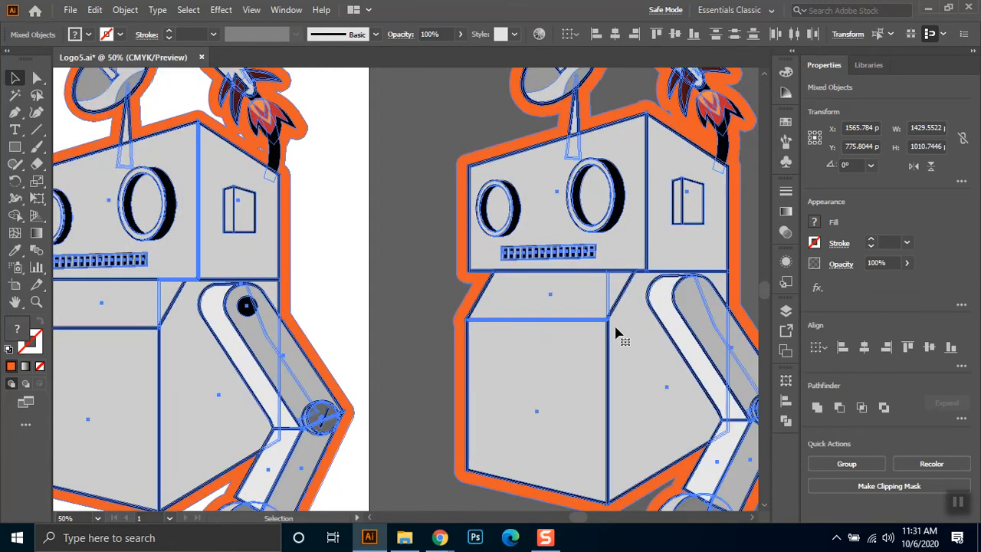
{"action": "left_click", "coordinate": [449, 145]}
Check the Color Guide harmonies and the available color models, and show the RGB sliders in the color options
{"action": "left_click", "coordinate": [780, 73]}
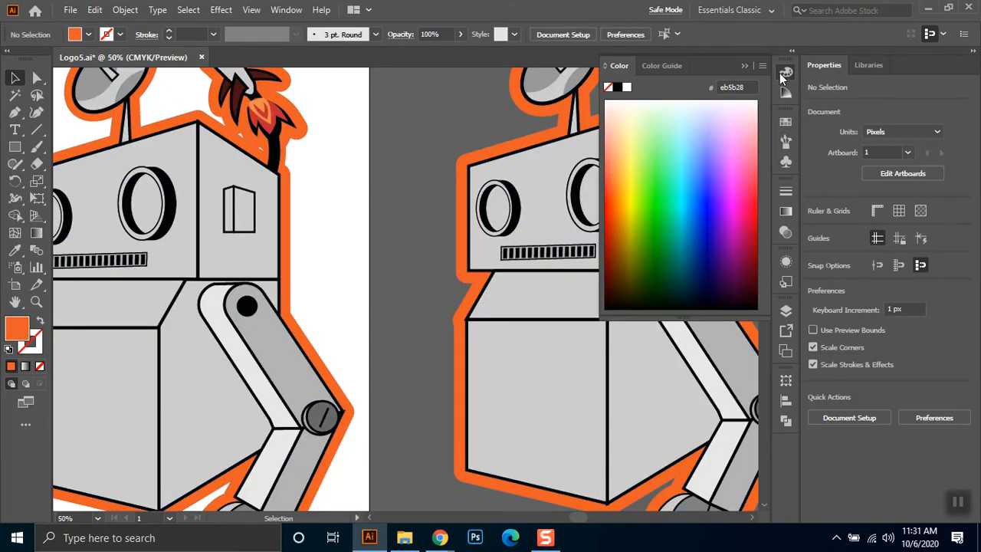
{"action": "left_click", "coordinate": [674, 66]}
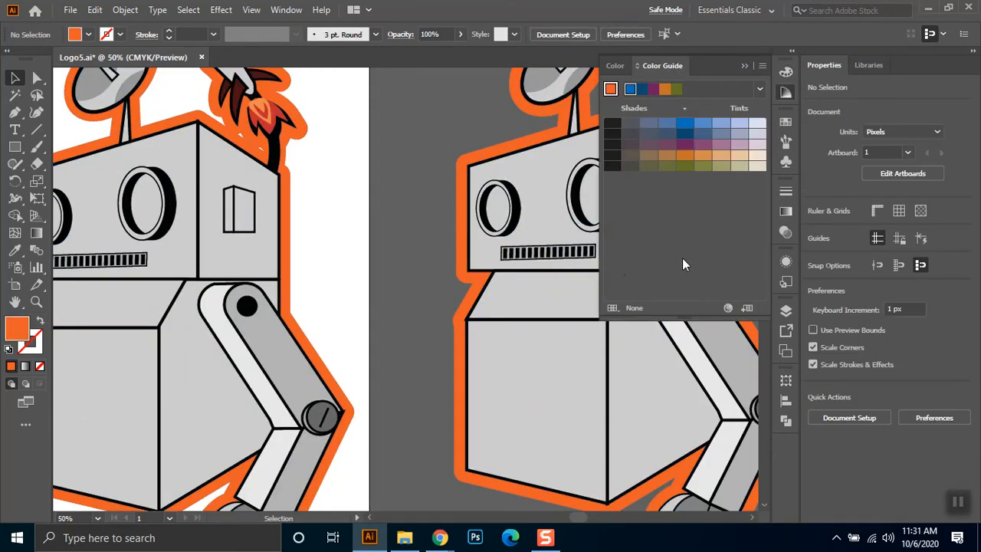
{"action": "left_click", "coordinate": [616, 66]}
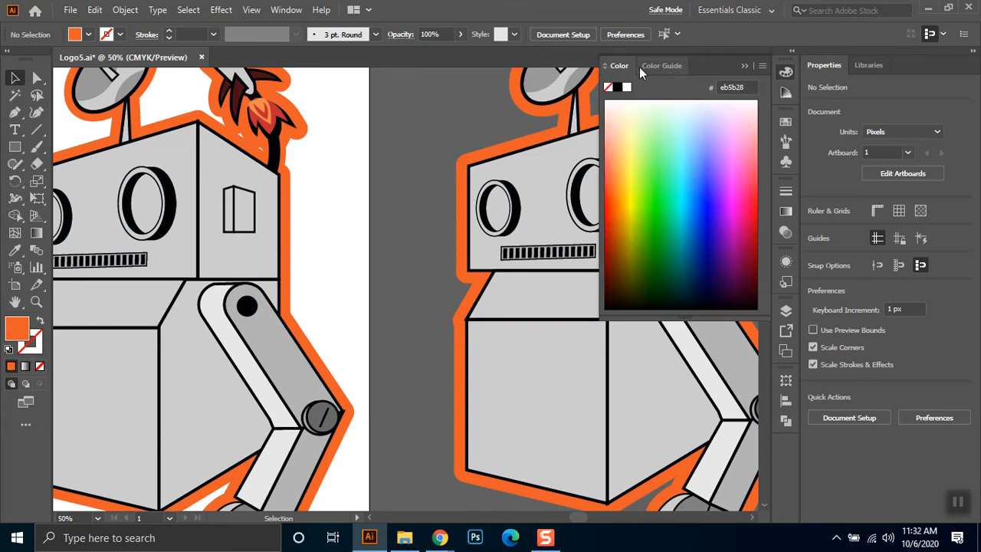
{"action": "left_click", "coordinate": [752, 86]}
{"action": "left_click", "coordinate": [763, 66]}
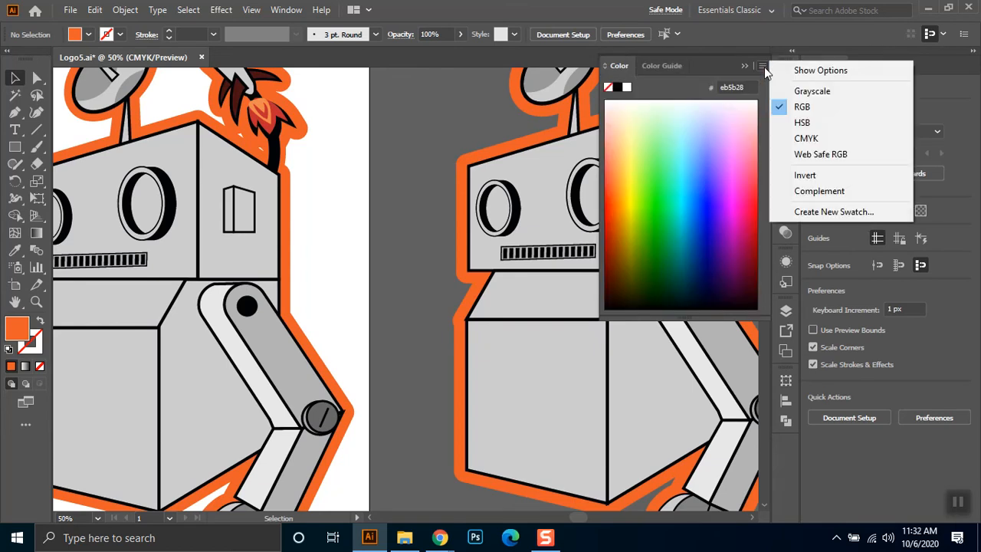
{"action": "left_click", "coordinate": [760, 67]}
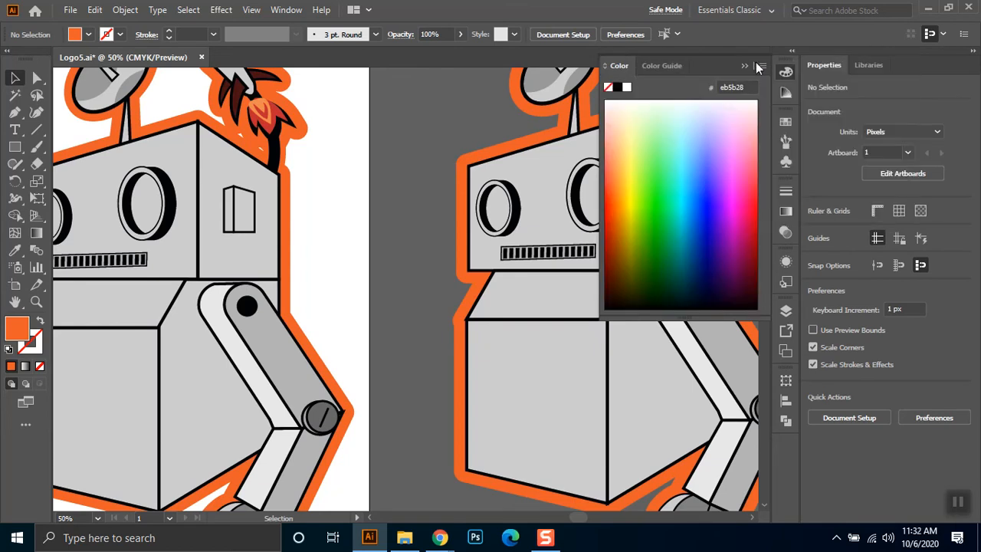
{"action": "left_click", "coordinate": [762, 66]}
{"action": "left_click", "coordinate": [748, 69]}
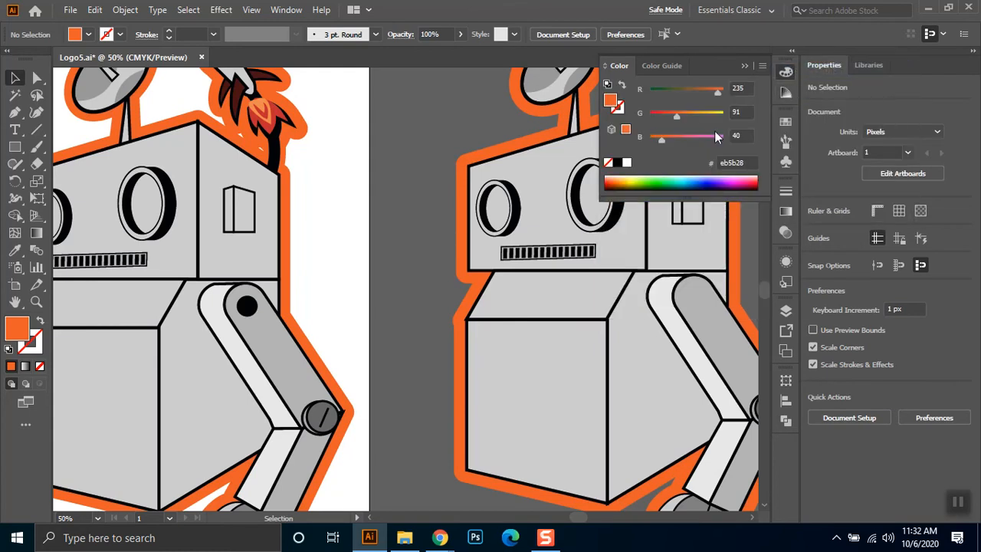
Select the orange outline of the robot on the white artboard and switch its color sliders to CMYK
{"action": "left_click", "coordinate": [523, 136]}
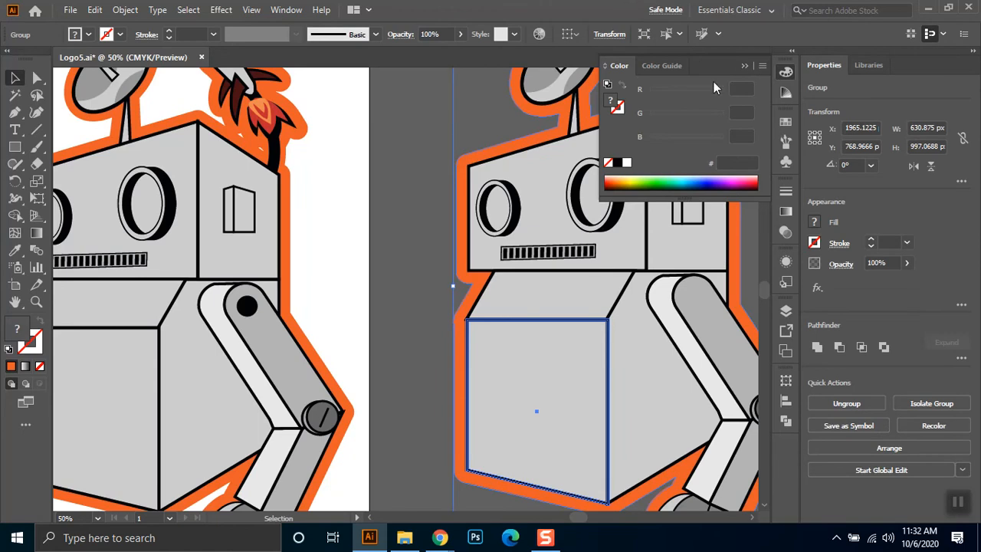
{"action": "left_click", "coordinate": [305, 126]}
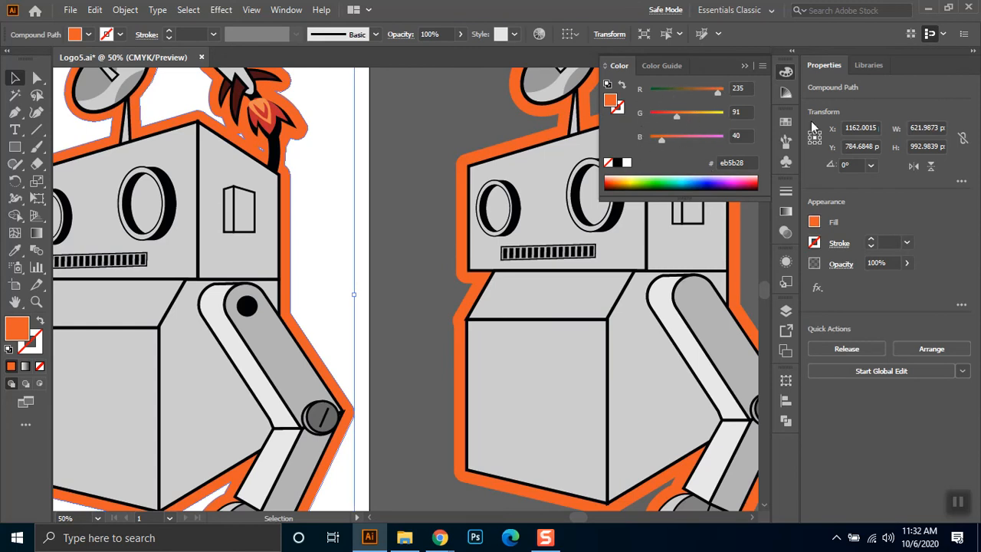
{"action": "left_click", "coordinate": [762, 68]}
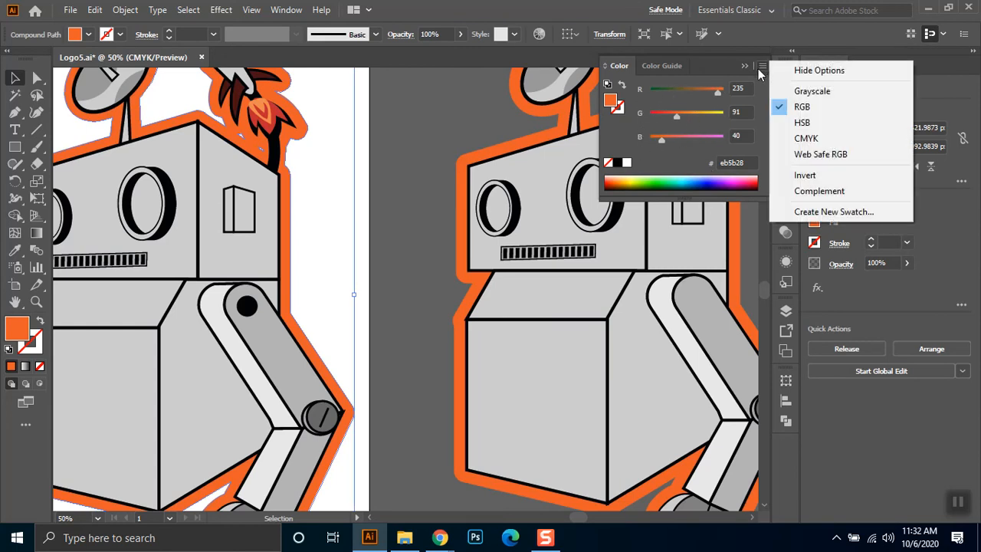
{"action": "left_click", "coordinate": [810, 141]}
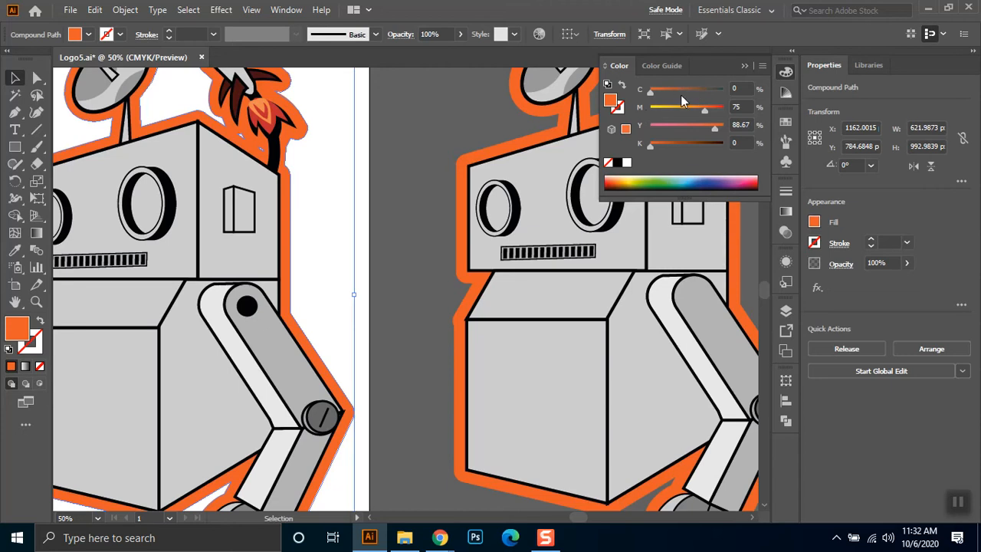
Try the outline's fill as 100% magenta without yellow, and as 100% yellow without magenta
{"action": "left_click_drag", "start_coordinate": [705, 112], "coordinate": [650, 128]}
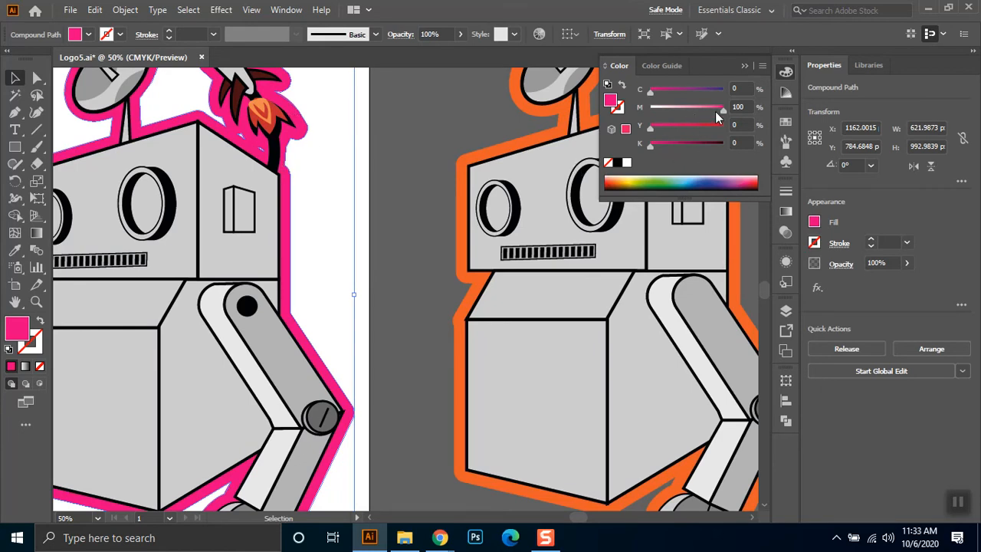
{"action": "left_click_drag", "start_coordinate": [658, 129], "coordinate": [751, 142]}
{"action": "left_click_drag", "start_coordinate": [723, 107], "coordinate": [636, 109]}
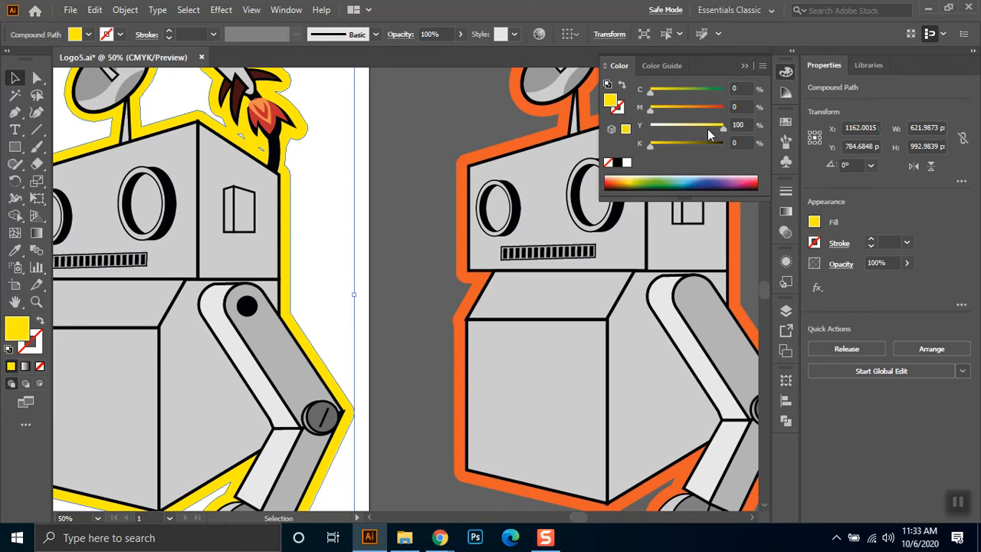
Remix the outline's fill into an orange with 100% yellow and a high magenta share, and deselect it
{"action": "left_click_drag", "start_coordinate": [650, 108], "coordinate": [713, 110]}
{"action": "left_click_drag", "start_coordinate": [695, 127], "coordinate": [707, 122]}
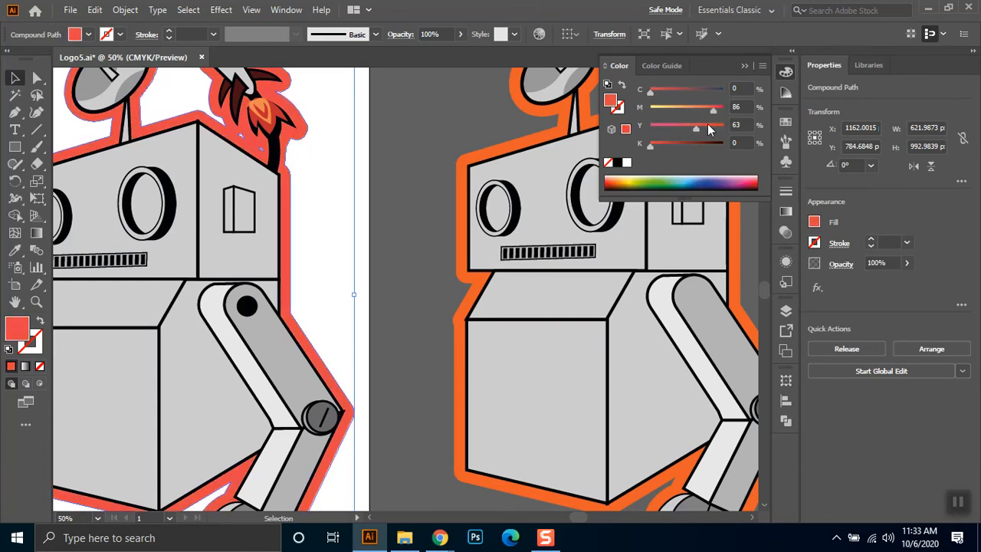
{"action": "left_click", "coordinate": [725, 122]}
{"action": "left_click_drag", "start_coordinate": [713, 109], "coordinate": [704, 112]}
{"action": "left_click", "coordinate": [710, 112]}
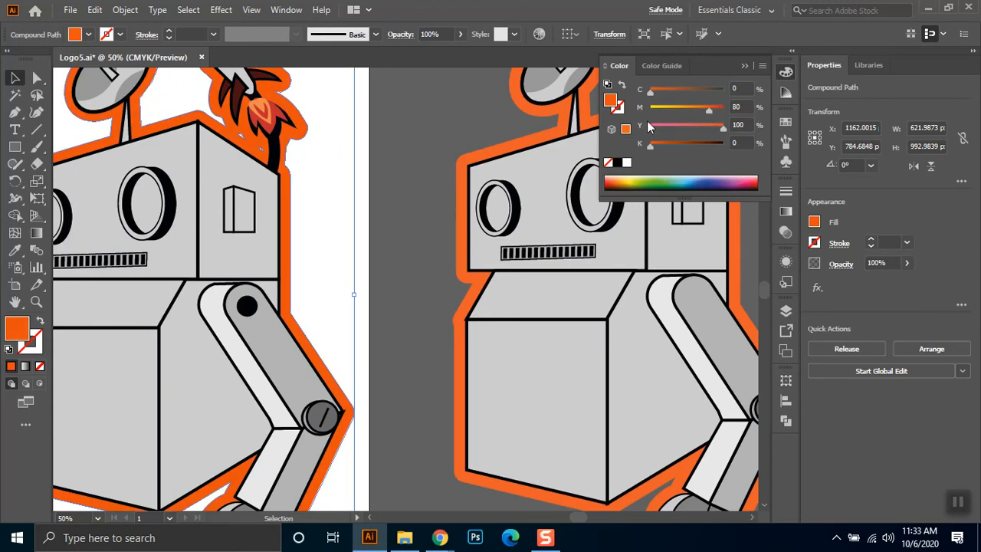
{"action": "left_click_drag", "start_coordinate": [710, 112], "coordinate": [704, 112]}
{"action": "left_click", "coordinate": [745, 66]}
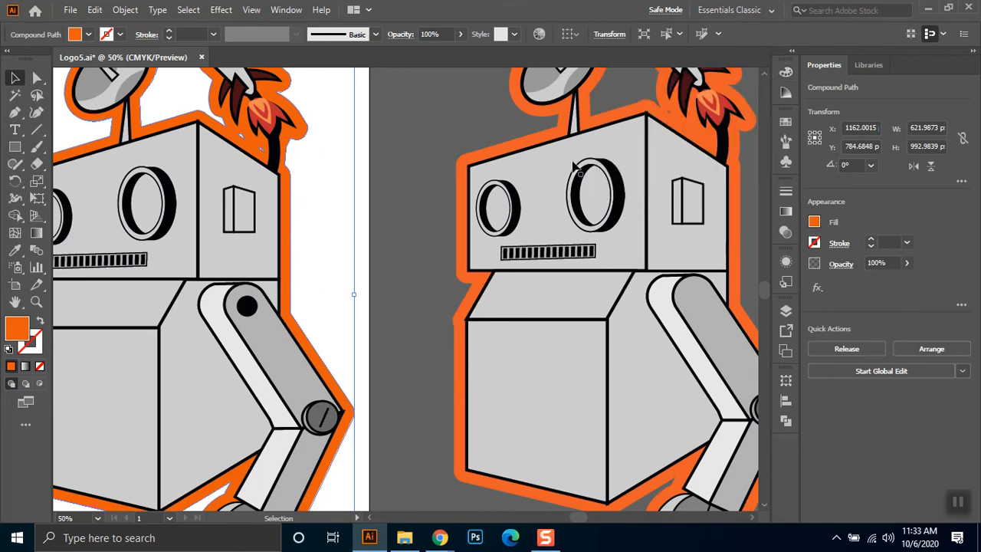
{"action": "left_click", "coordinate": [448, 175]}
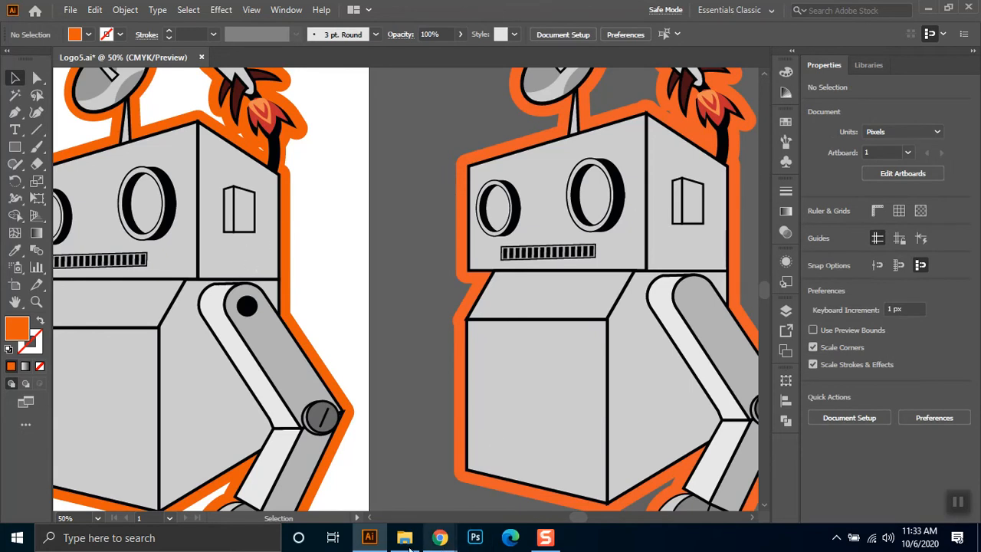
Draw a 312 px circle in the outline's orange below the robot copy beside the artboard
{"action": "mouse_move", "coordinate": [380, 537]}
{"action": "left_click", "coordinate": [290, 262]}
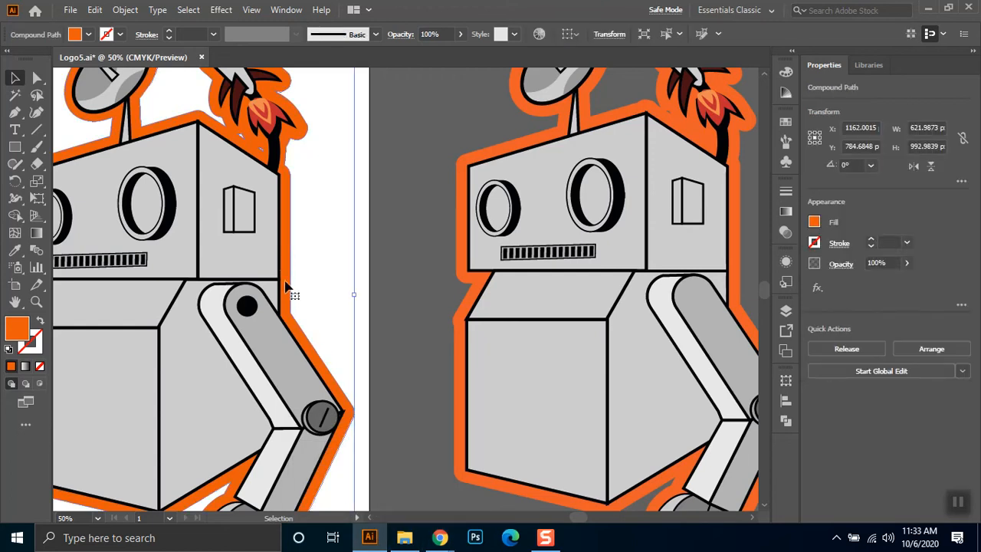
{"action": "key", "text": "ctrl+minus"}
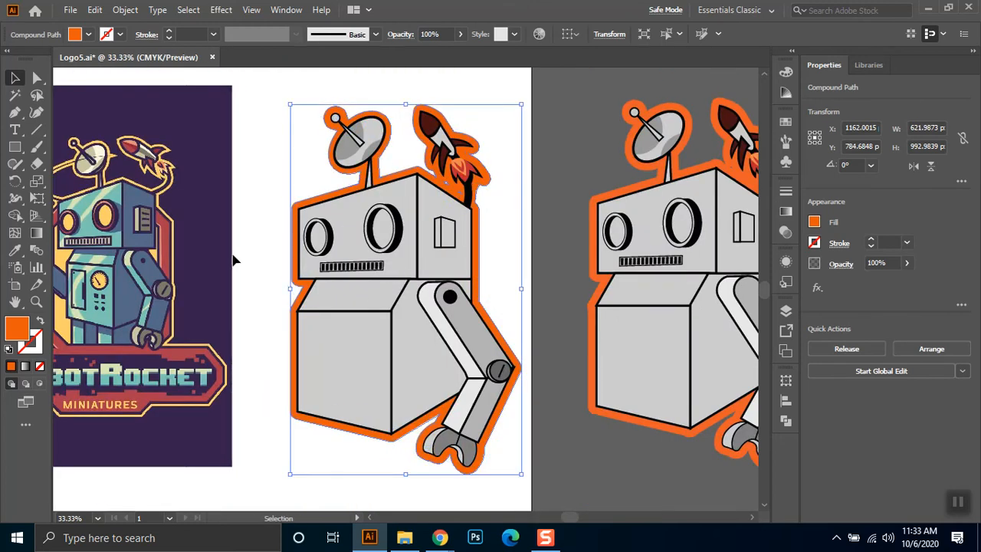
{"action": "left_click", "coordinate": [16, 150]}
{"action": "left_click_drag", "start_coordinate": [18, 157], "coordinate": [77, 180]}
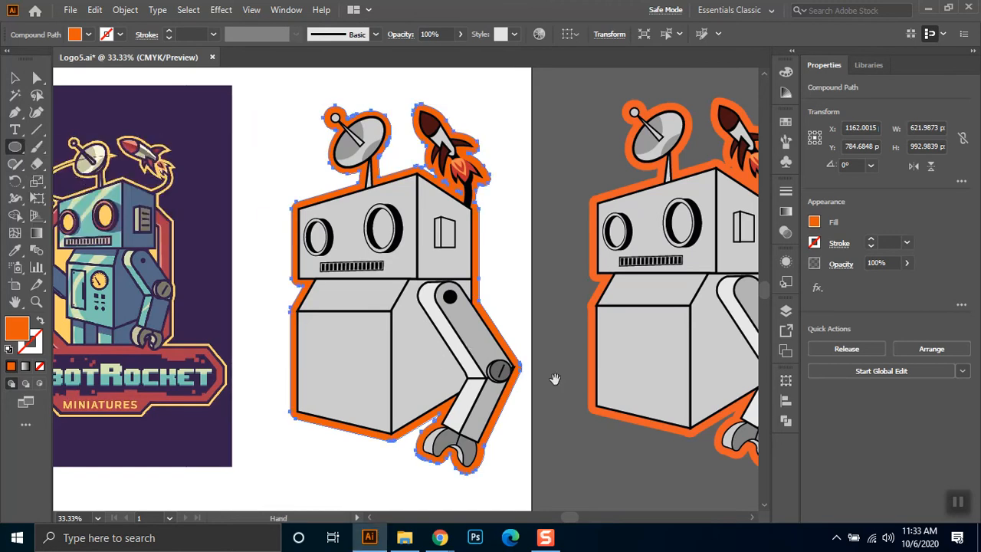
{"action": "left_click_drag", "start_coordinate": [554, 379], "coordinate": [495, 212]}
{"action": "left_click_drag", "start_coordinate": [558, 381], "coordinate": [579, 439]}
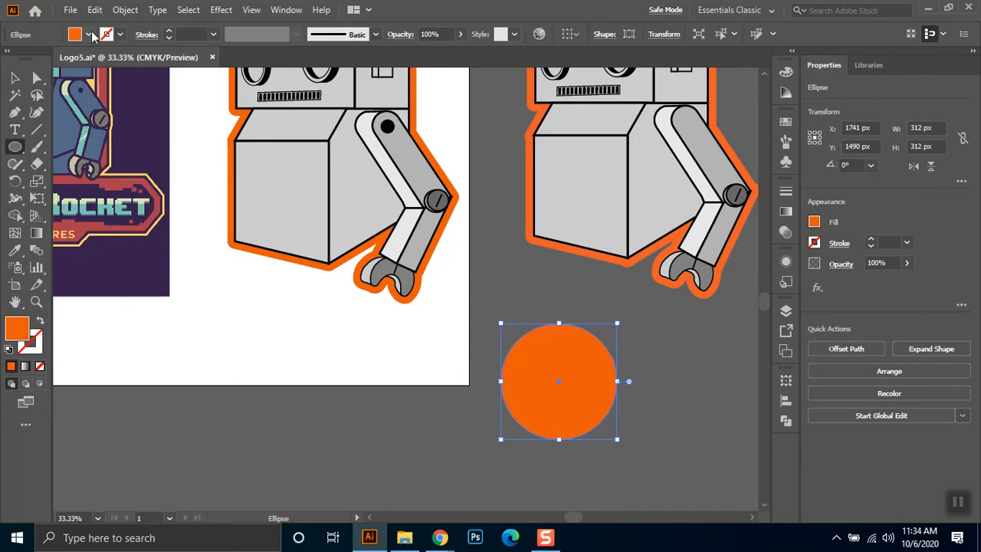
Hide the artboards and give the orange circle a dark blue stroke
{"action": "key", "text": "ctrl+shift+h"}
{"action": "left_click_drag", "start_coordinate": [574, 404], "coordinate": [311, 287]}
{"action": "left_click", "coordinate": [120, 33]}
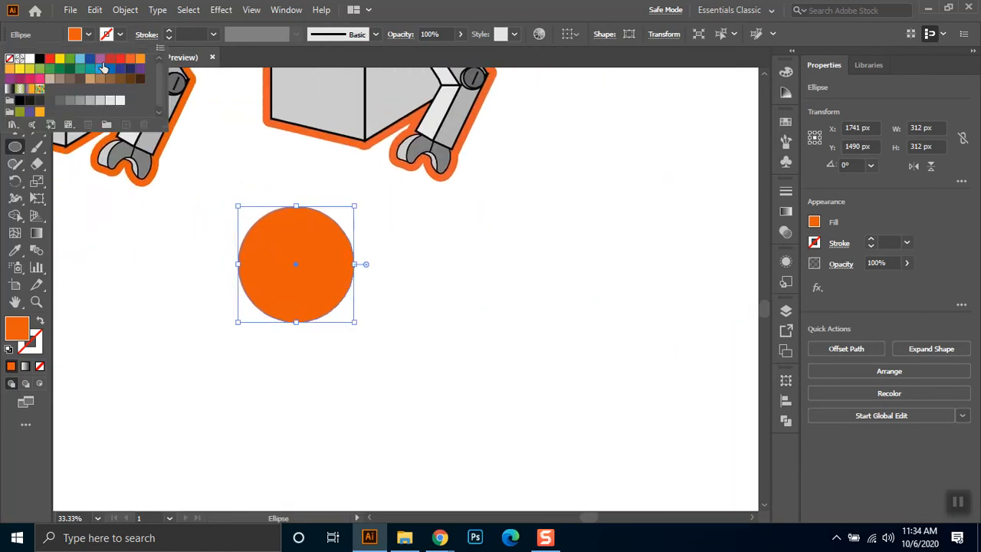
{"action": "left_click", "coordinate": [121, 72]}
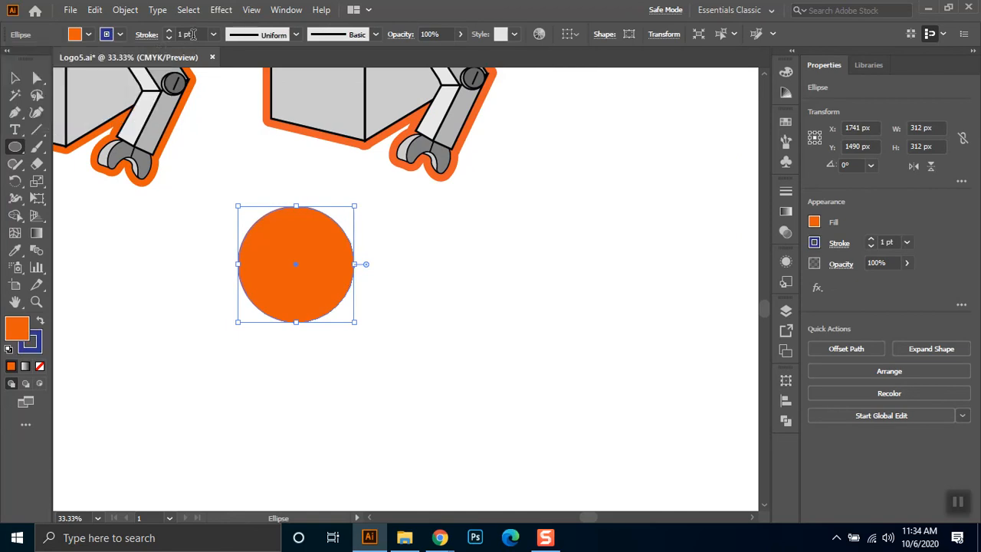
Set the circle's stroke weight to 50 pt and move the circle down and to the right, to X 1911 px, Y 1649 px
{"action": "key", "text": "shift+Up"}
{"action": "key", "text": "shift+Up"}
{"action": "left_click", "coordinate": [218, 7]}
{"action": "left_click", "coordinate": [381, 8]}
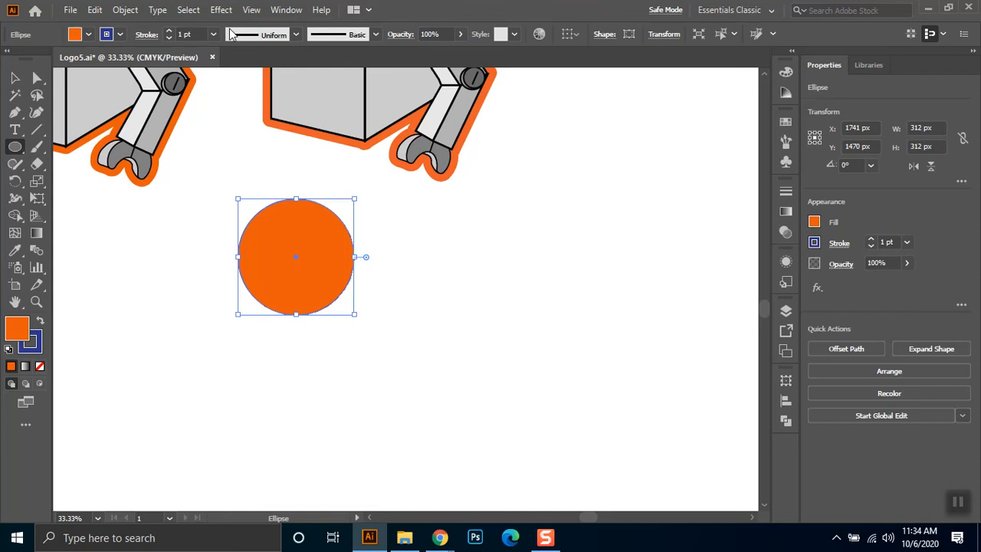
{"action": "left_click", "coordinate": [191, 33]}
{"action": "type", "text": "30"}
{"action": "key", "text": "Return"}
{"action": "key", "text": "shift+Up"}
{"action": "key", "text": "shift+Up"}
{"action": "key", "text": "Escape"}
{"action": "key", "text": "v"}
{"action": "left_click_drag", "start_coordinate": [303, 223], "coordinate": [366, 289]}
Apply a linear purple-to-orange gradient to the circle's stroke and deselect the circle
{"action": "left_click", "coordinate": [786, 211]}
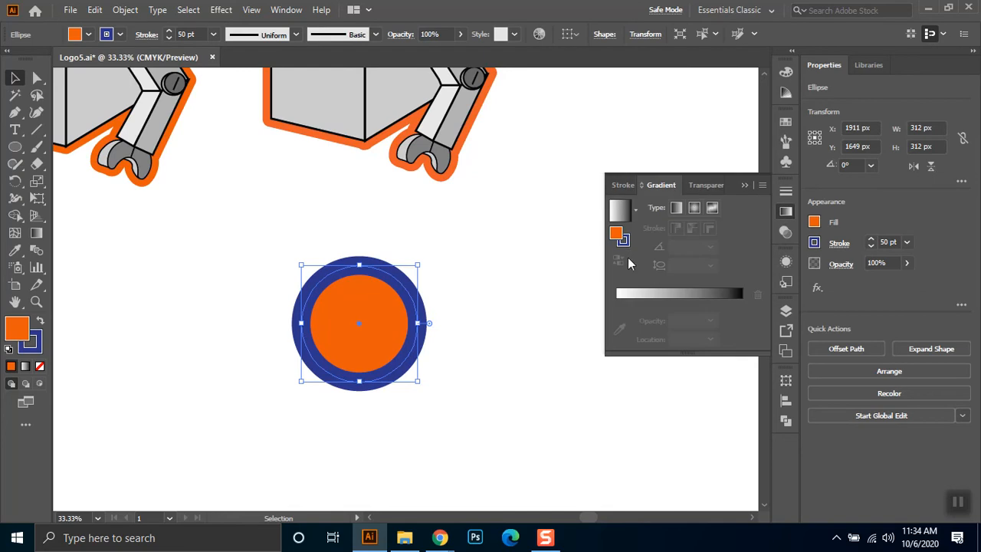
{"action": "left_click", "coordinate": [624, 240]}
{"action": "left_click", "coordinate": [634, 211]}
{"action": "left_click", "coordinate": [548, 278]}
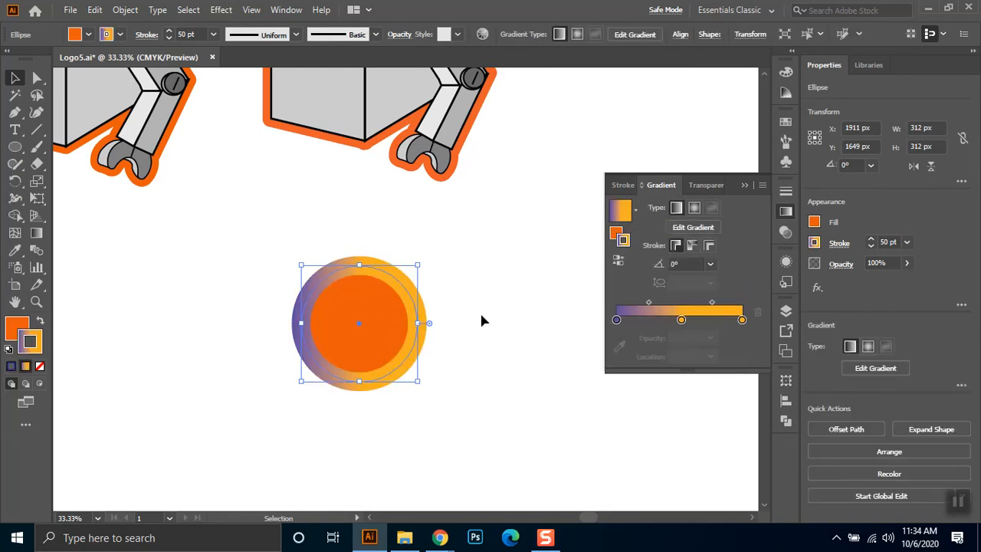
{"action": "left_click", "coordinate": [505, 295]}
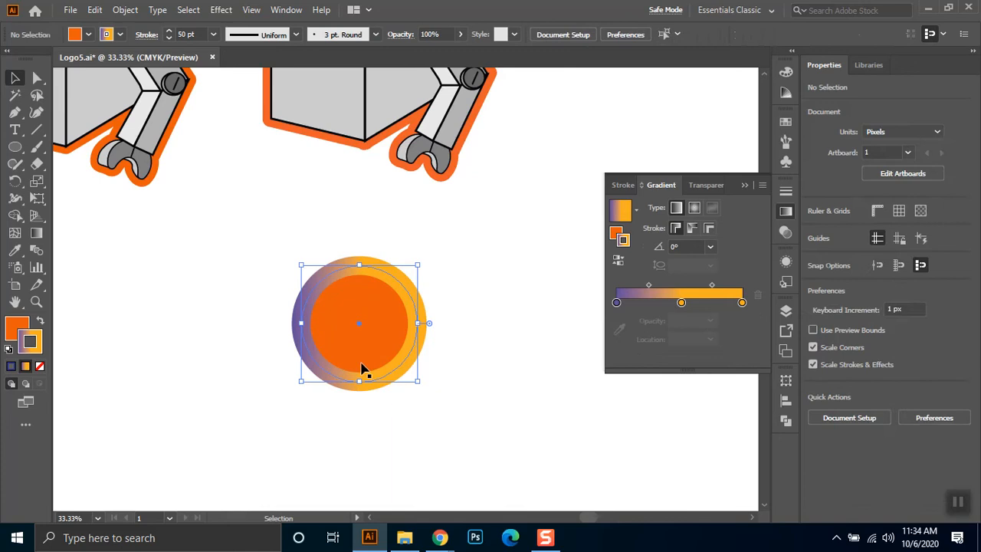
Duplicate the gradient-stroked circle to its left and expand the copy's fill and stroke
{"action": "left_click", "coordinate": [412, 313]}
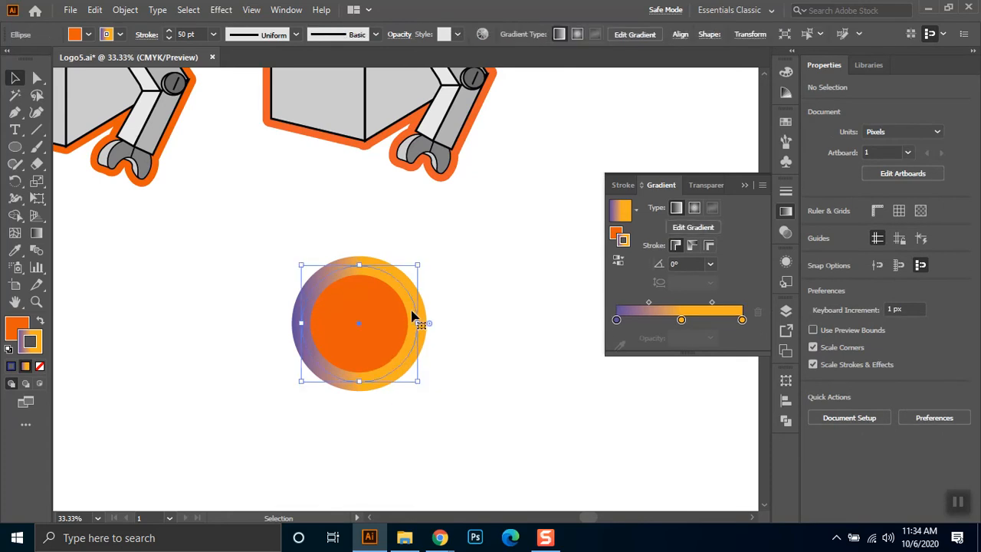
{"action": "left_click_drag", "start_coordinate": [350, 311], "coordinate": [201, 305]}
{"action": "left_click", "coordinate": [125, 10]}
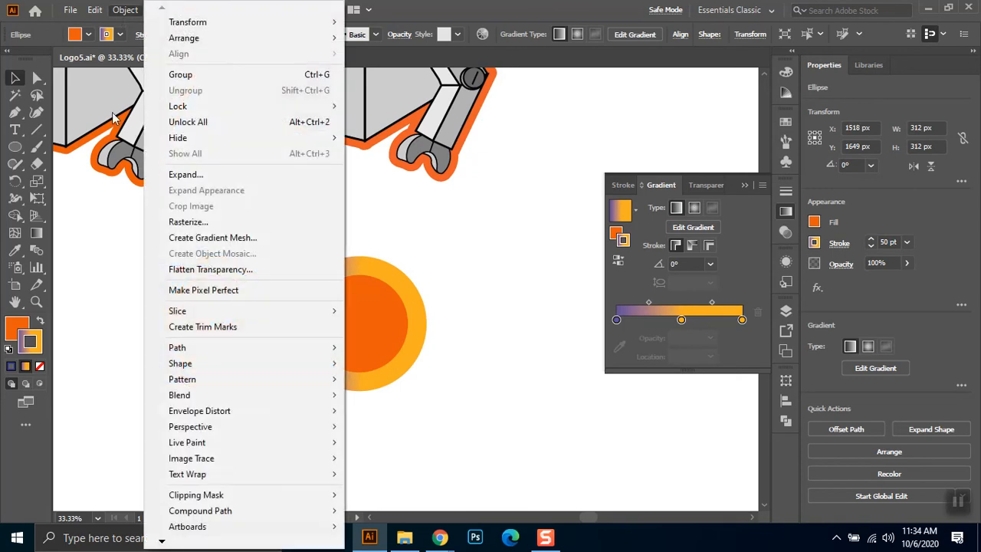
{"action": "left_click", "coordinate": [201, 176]}
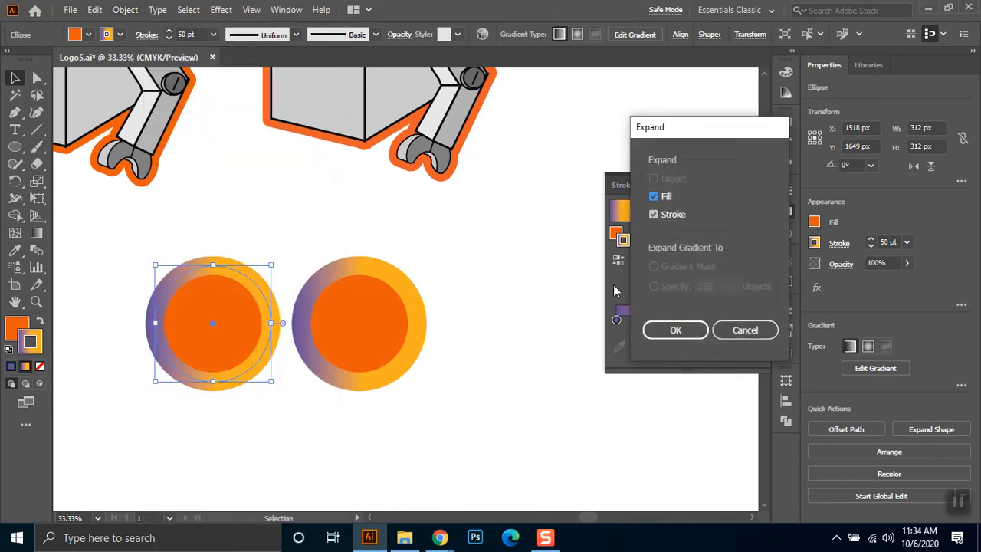
{"action": "left_click", "coordinate": [671, 331]}
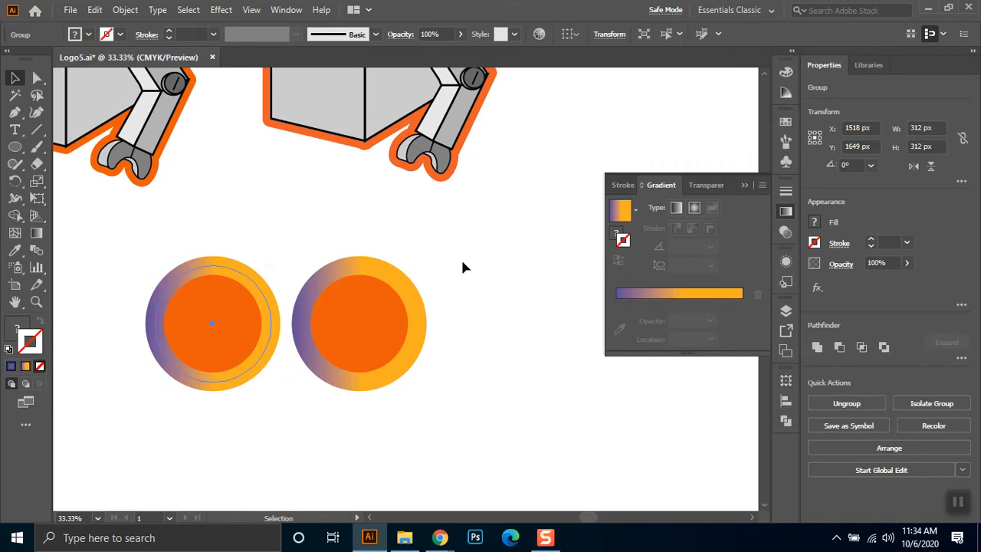
Directly select the ring of the expanded circle and examine its path and gradient fill settings up close
{"action": "left_click", "coordinate": [328, 256]}
{"action": "scroll", "coordinate": [252, 313], "scroll_direction": "up", "scroll_amount": 4}
{"action": "key", "text": "a"}
{"action": "left_click", "coordinate": [307, 252]}
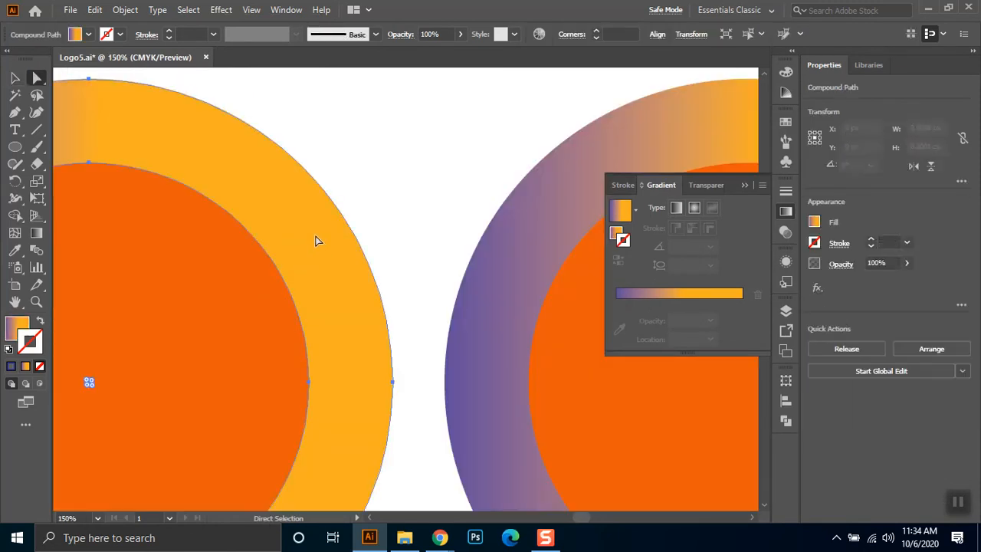
{"action": "scroll", "coordinate": [324, 287], "scroll_direction": "down", "scroll_amount": 2}
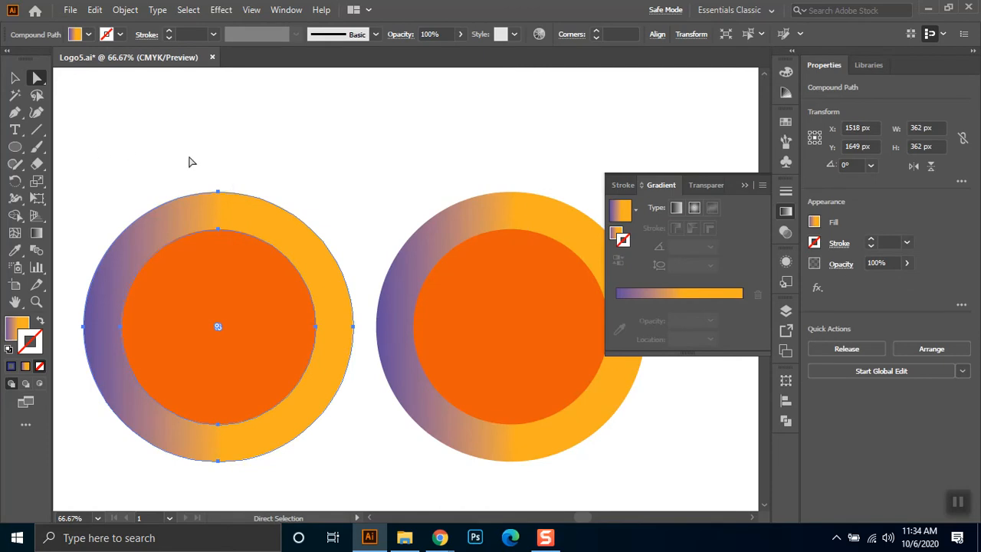
{"action": "scroll", "coordinate": [228, 268], "scroll_direction": "up", "scroll_amount": 4}
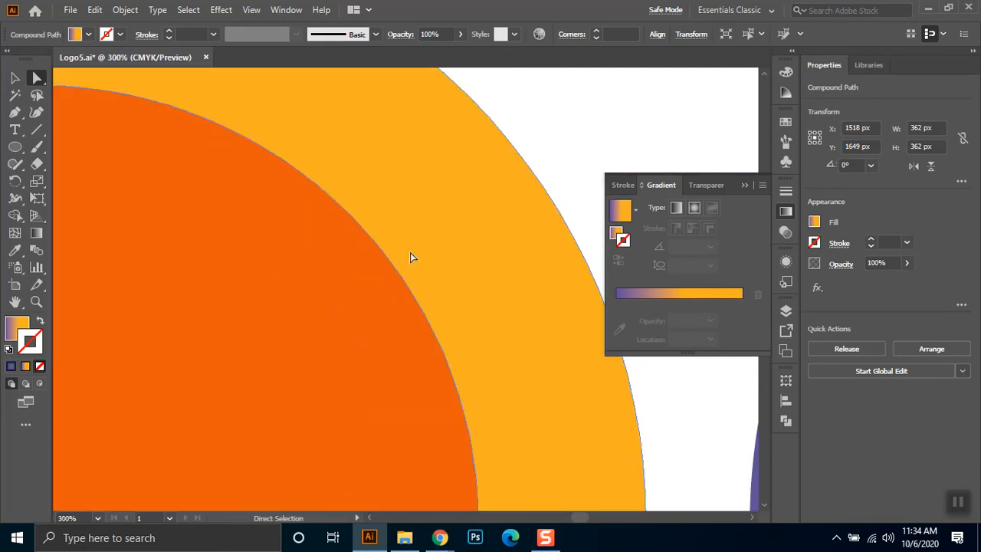
{"action": "scroll", "coordinate": [470, 265], "scroll_direction": "down", "scroll_amount": 2}
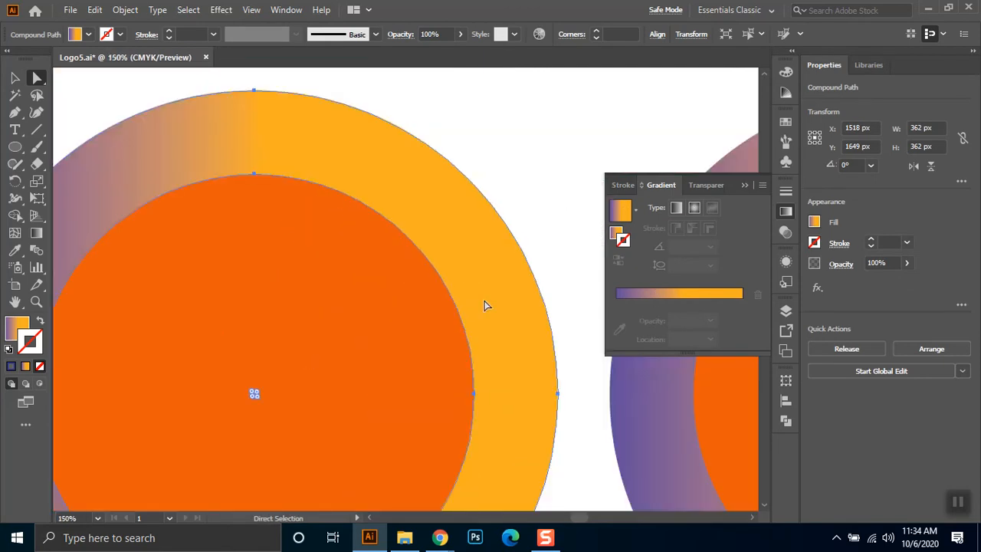
{"action": "left_click", "coordinate": [616, 233]}
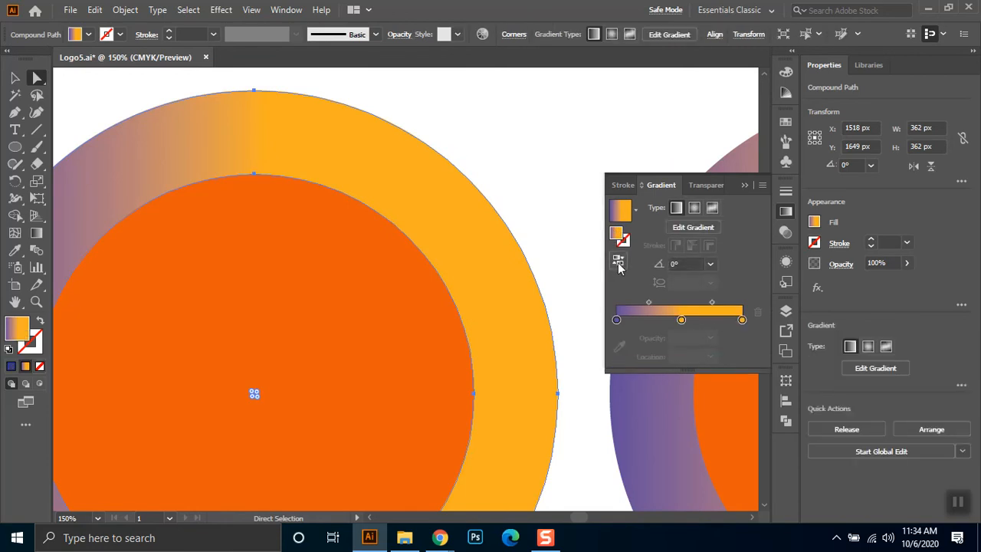
Reverse the gradient direction on the expanded circle's ring
{"action": "left_click", "coordinate": [619, 260]}
{"action": "left_click", "coordinate": [618, 266]}
{"action": "left_click", "coordinate": [619, 266]}
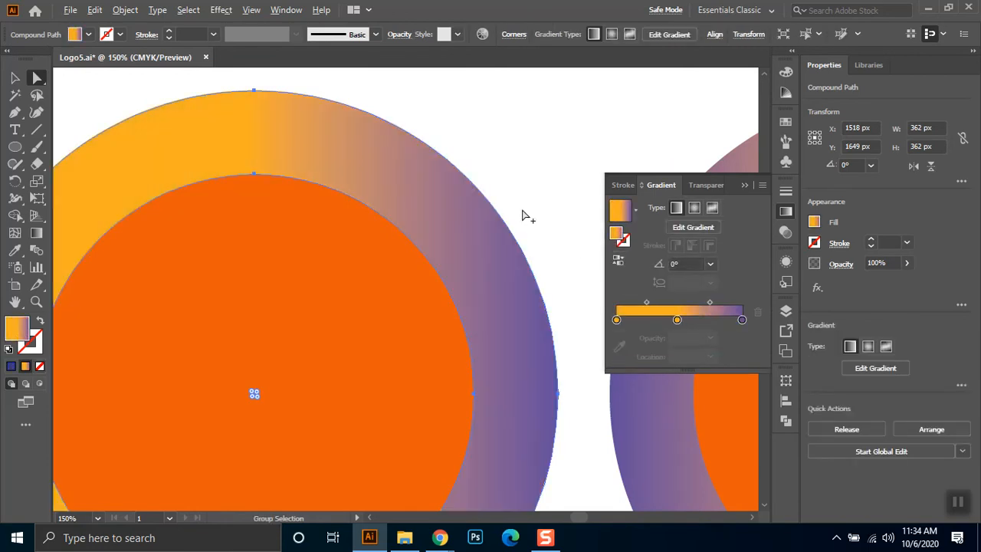
Directly select the unexpanded circle and swap its fill and stroke so the gradient fills the center
{"action": "scroll", "coordinate": [523, 212], "scroll_direction": "down", "scroll_amount": 2}
{"action": "left_click_drag", "start_coordinate": [562, 195], "coordinate": [292, 192]}
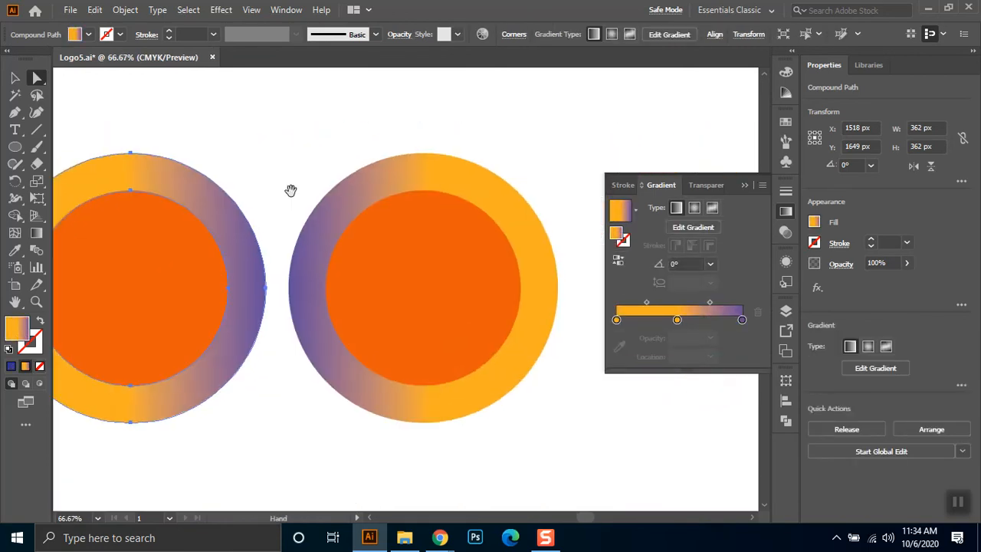
{"action": "left_click", "coordinate": [420, 268]}
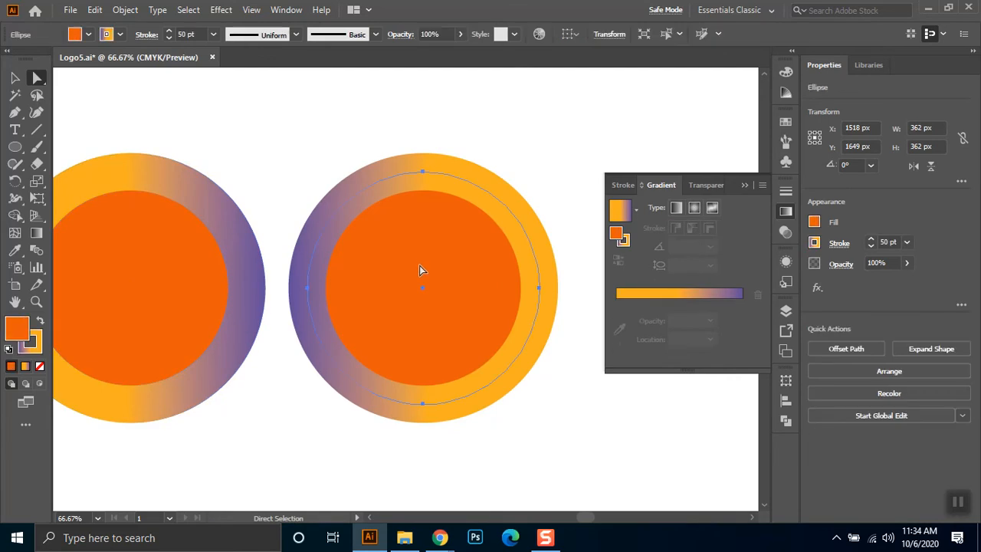
{"action": "left_click", "coordinate": [40, 321]}
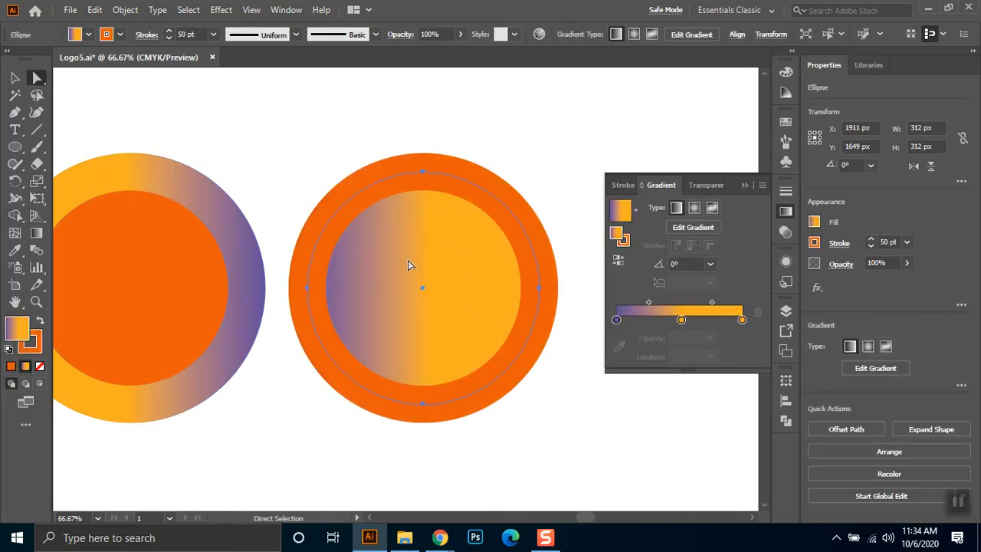
Color the fill gradient's end stop C 100, M 63, Y 100, K 0 and shift the middle stop to about 46.66%
{"action": "double_click", "coordinate": [742, 319]}
{"action": "left_click_drag", "start_coordinate": [627, 375], "coordinate": [713, 413]}
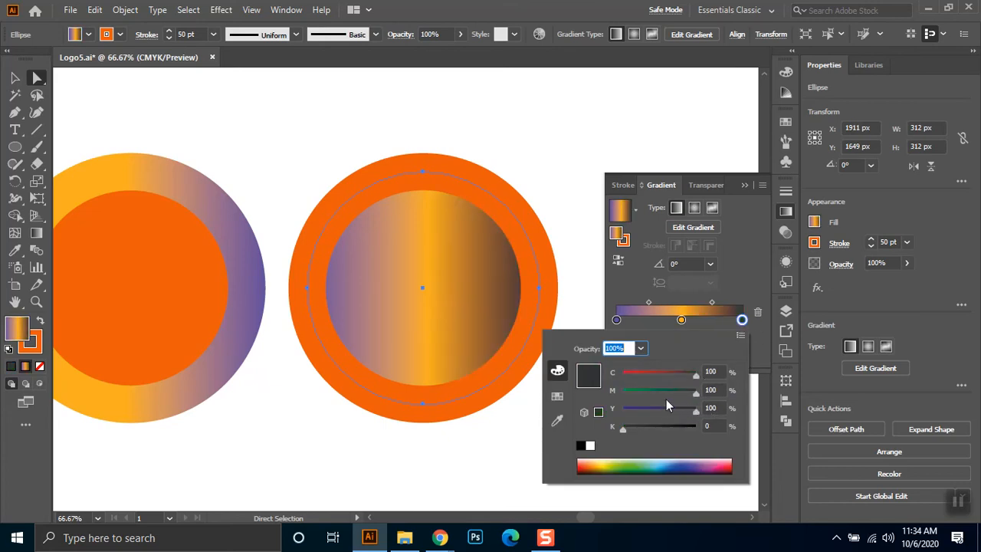
{"action": "left_click_drag", "start_coordinate": [656, 390], "coordinate": [671, 390]}
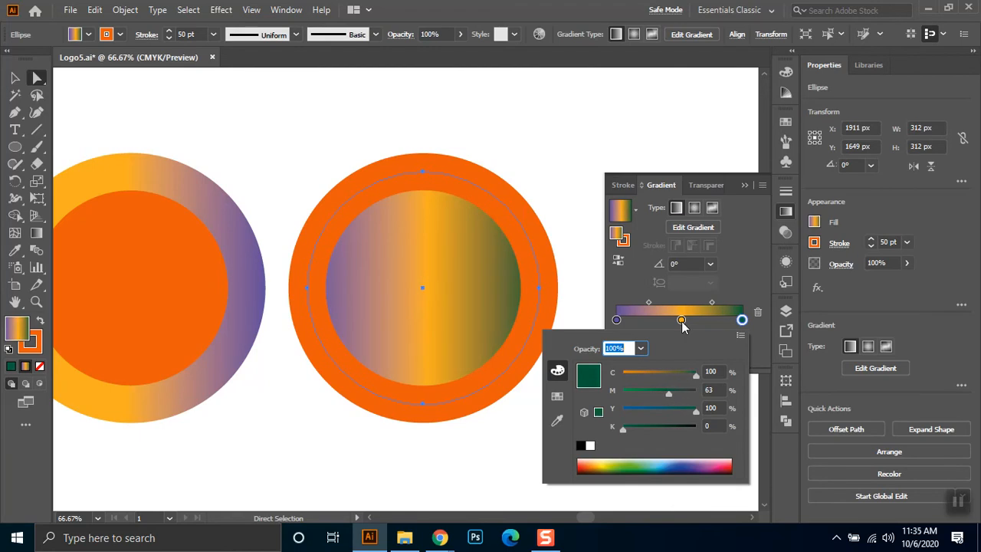
{"action": "left_click", "coordinate": [676, 325]}
{"action": "left_click_drag", "start_coordinate": [679, 320], "coordinate": [674, 321]}
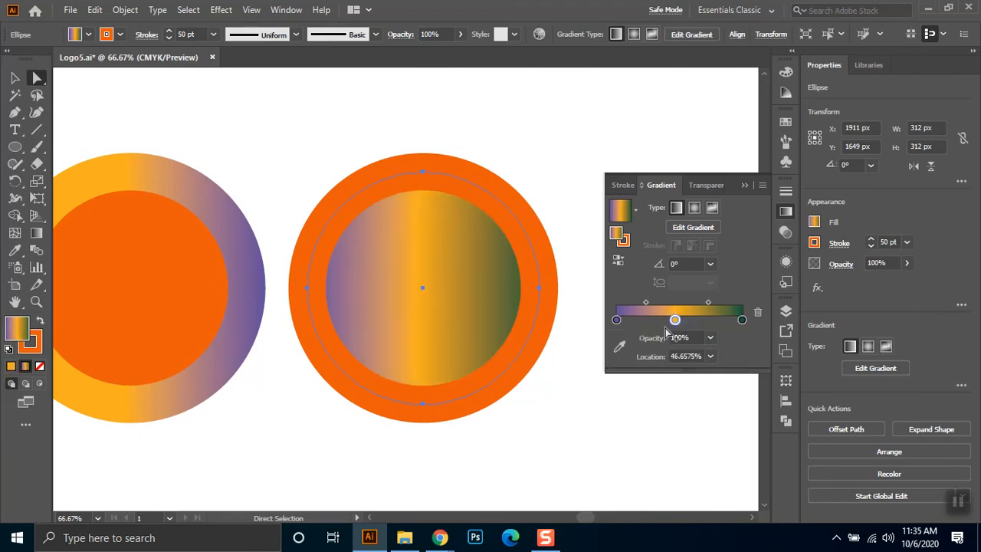
Set the fill gradient's starting stop to a dark blue of C 100, M 100, Y 0, K 0
{"action": "left_click", "coordinate": [617, 320]}
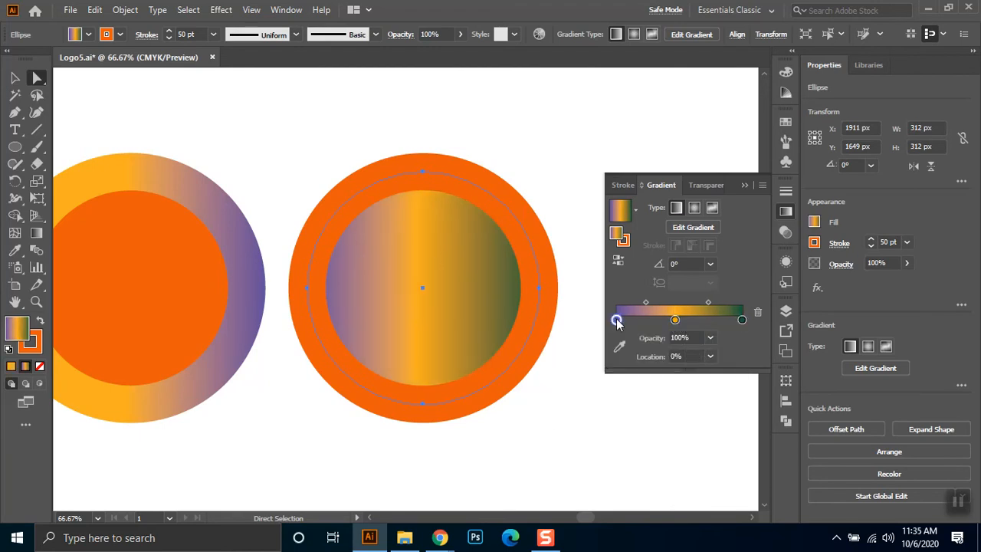
{"action": "double_click", "coordinate": [616, 321]}
{"action": "left_click_drag", "start_coordinate": [679, 393], "coordinate": [710, 369]}
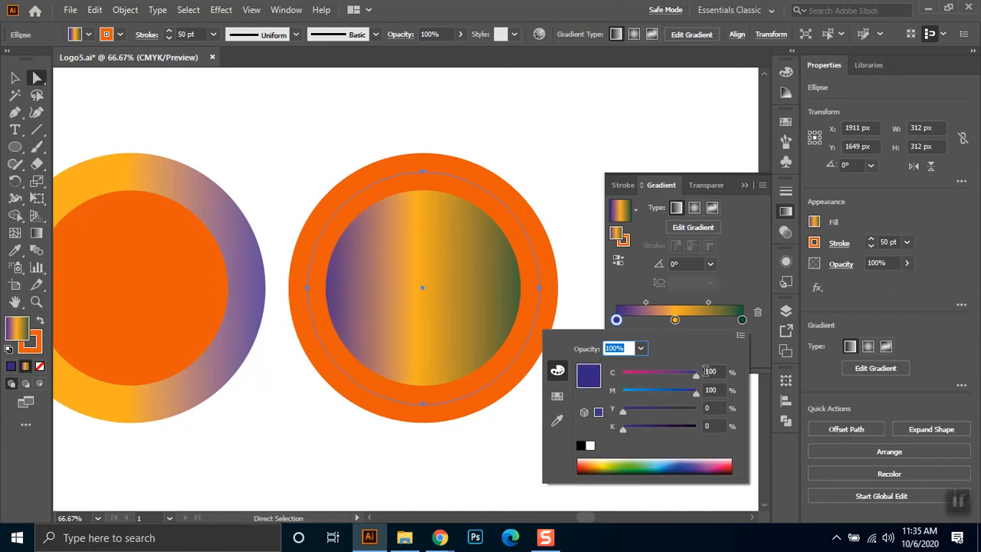
Change the fill gradient's middle stop to red with C 0, M 100, Y 100, K 0 and deselect the circle
{"action": "left_click", "coordinate": [675, 320]}
{"action": "double_click", "coordinate": [675, 321]}
{"action": "left_click_drag", "start_coordinate": [672, 393], "coordinate": [718, 411]}
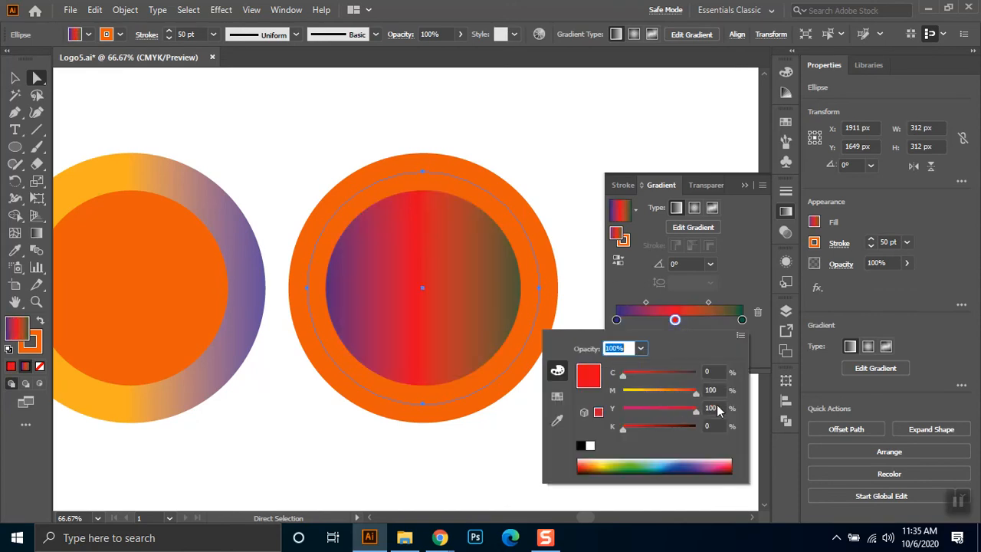
{"action": "left_click", "coordinate": [500, 132]}
{"action": "left_click", "coordinate": [546, 127]}
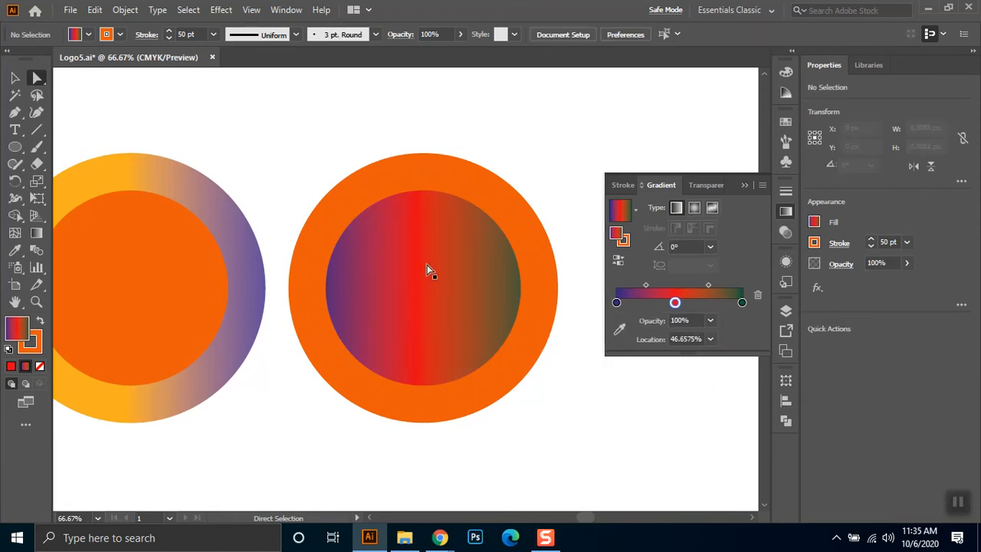
Expand the gradient-filled circle's fill and stroke with the gradient specified as 255 objects, and deselect it
{"action": "left_click", "coordinate": [433, 246]}
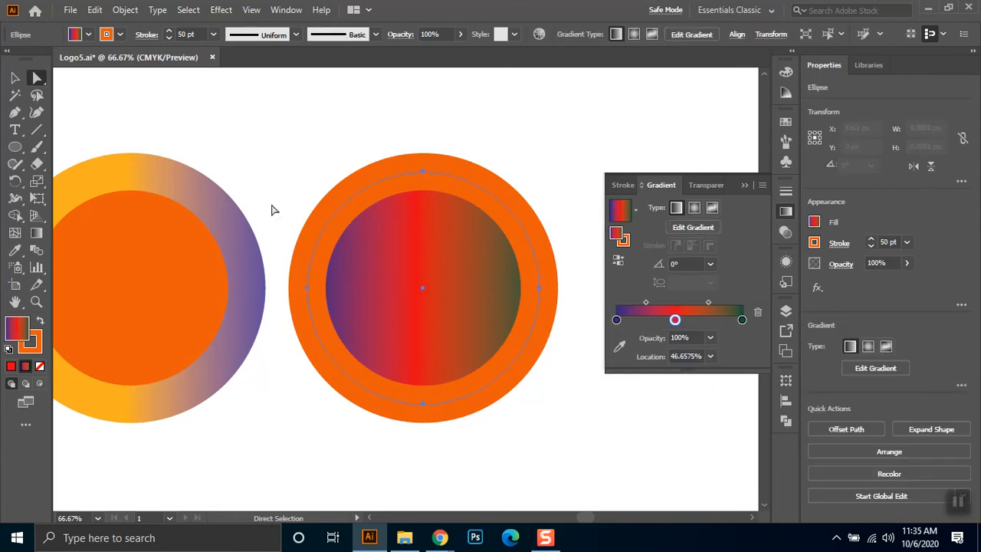
{"action": "left_click", "coordinate": [126, 11]}
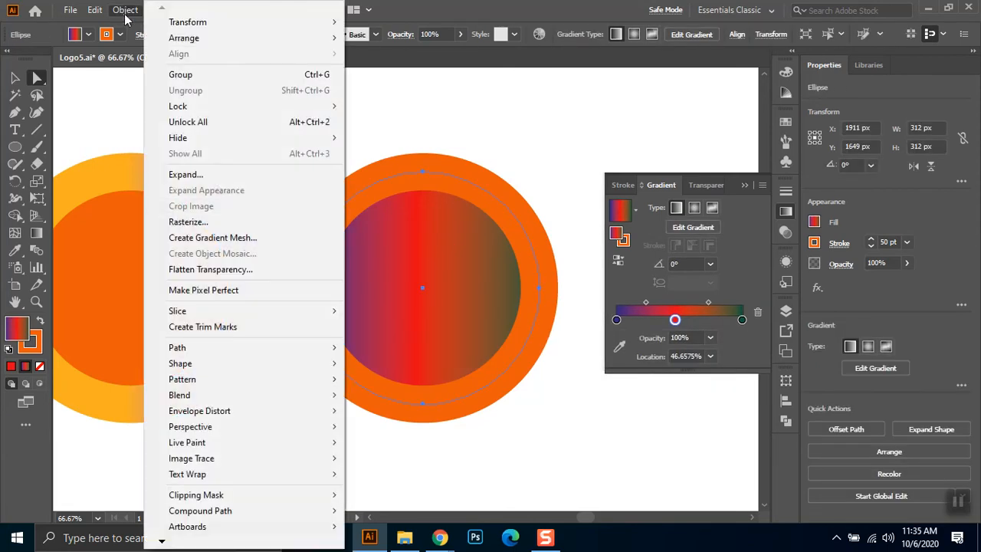
{"action": "left_click", "coordinate": [221, 176]}
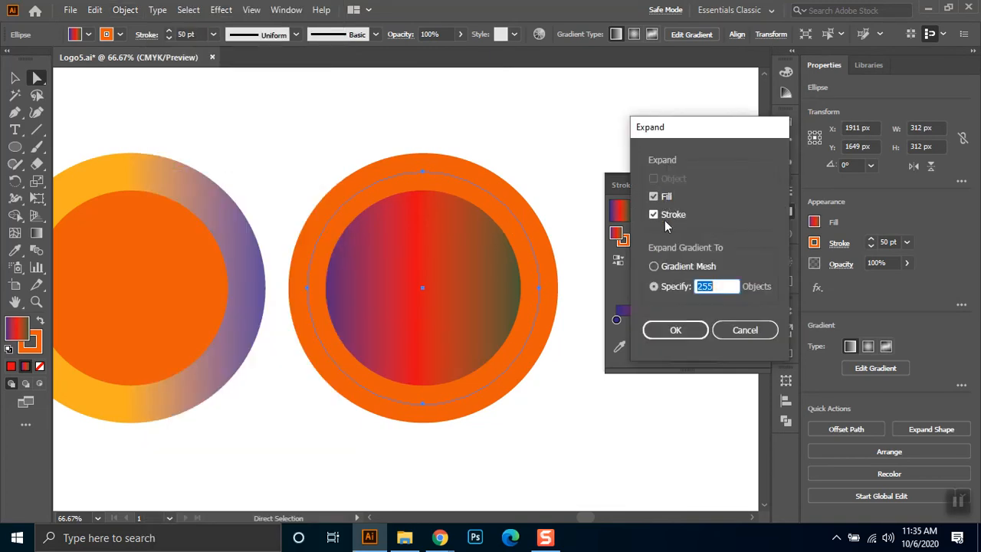
{"action": "left_click", "coordinate": [675, 330]}
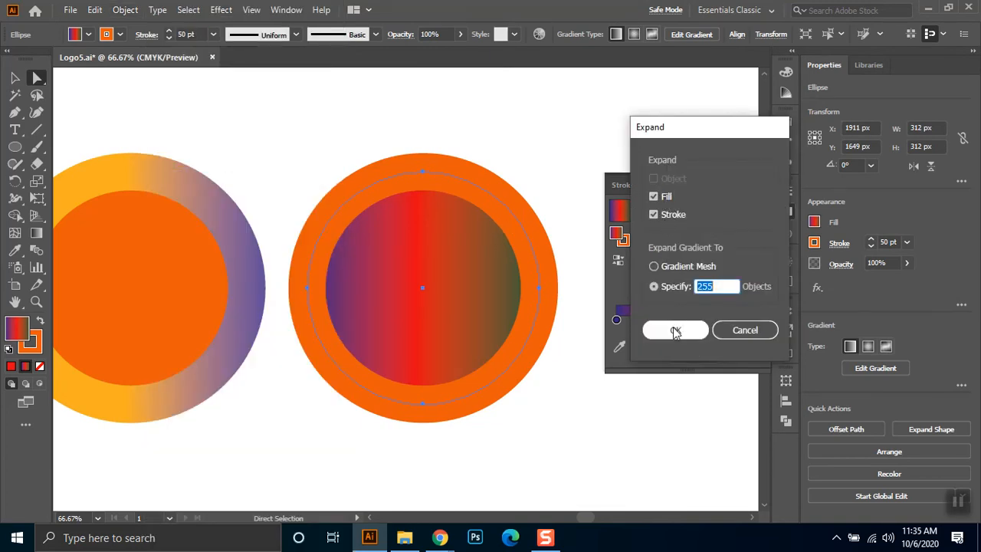
{"action": "left_click", "coordinate": [519, 143]}
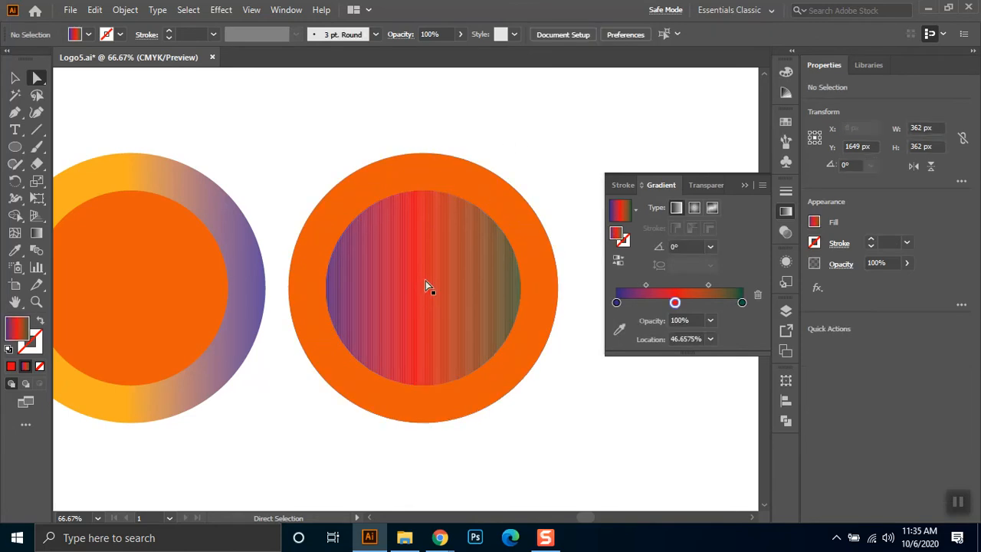
Examine the expanded gradient fill up close, selecting individual strips and viewing them at different magnifications
{"action": "left_click", "coordinate": [15, 301]}
{"action": "left_click", "coordinate": [34, 303]}
{"action": "left_click_drag", "start_coordinate": [327, 220], "coordinate": [517, 368]}
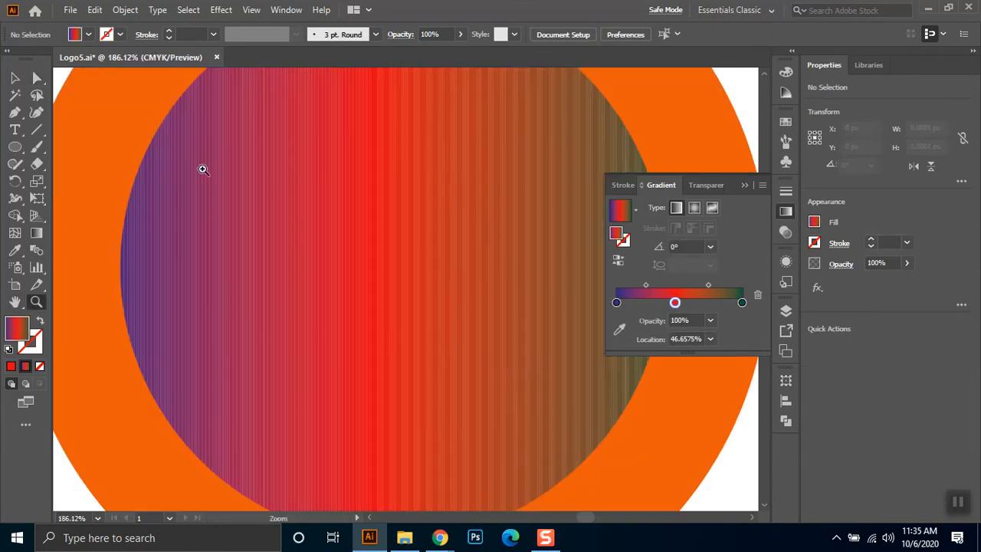
{"action": "left_click", "coordinate": [148, 186]}
{"action": "left_click", "coordinate": [234, 203]}
{"action": "left_click", "coordinate": [449, 218]}
{"action": "left_click", "coordinate": [540, 223]}
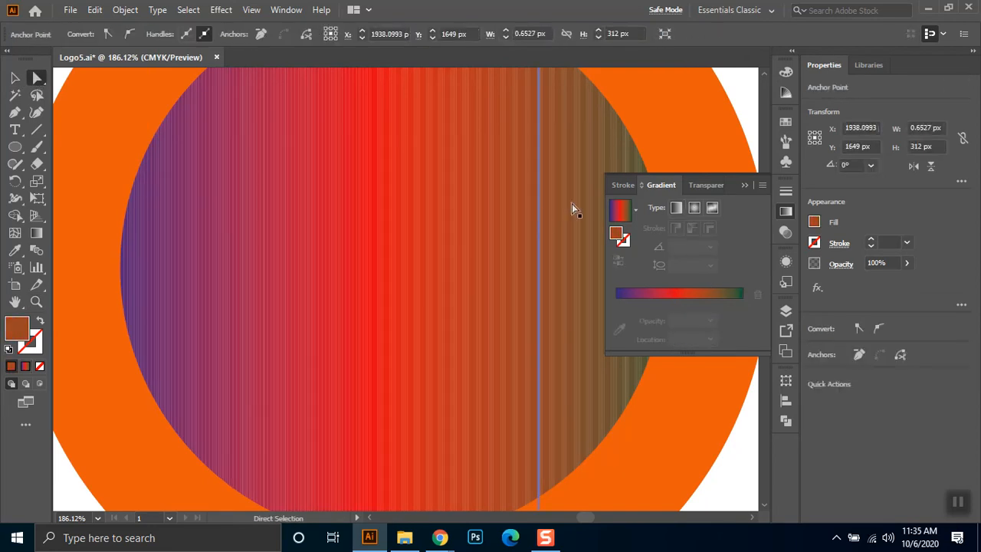
{"action": "left_click", "coordinate": [608, 147]}
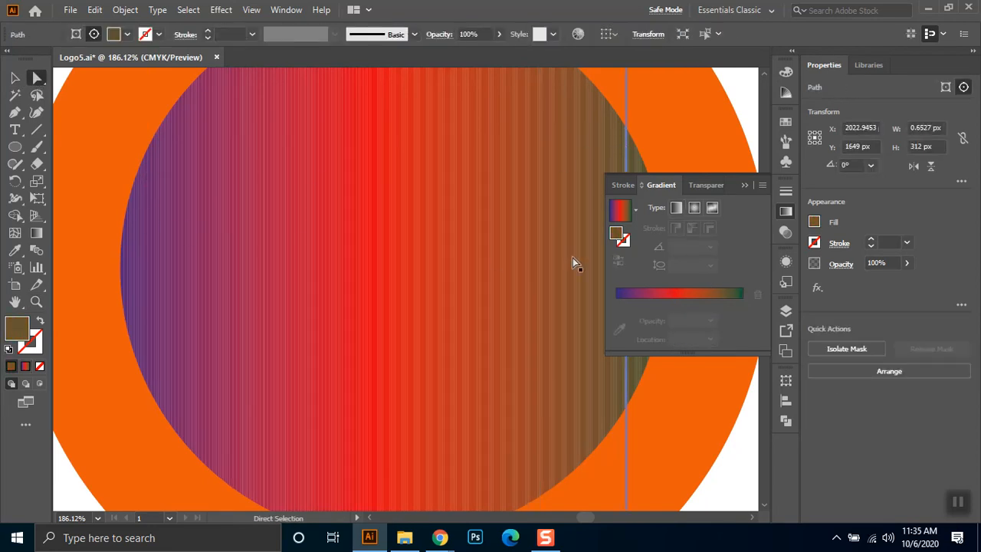
{"action": "left_click", "coordinate": [746, 185]}
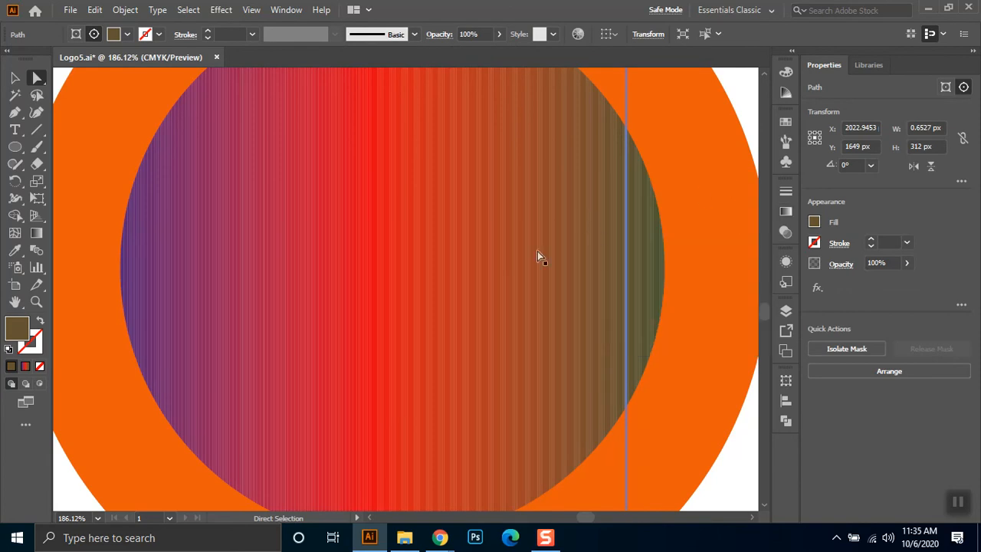
{"action": "scroll", "coordinate": [447, 267], "scroll_direction": "up", "scroll_amount": 5}
{"action": "scroll", "coordinate": [506, 278], "scroll_direction": "down", "scroll_amount": 3}
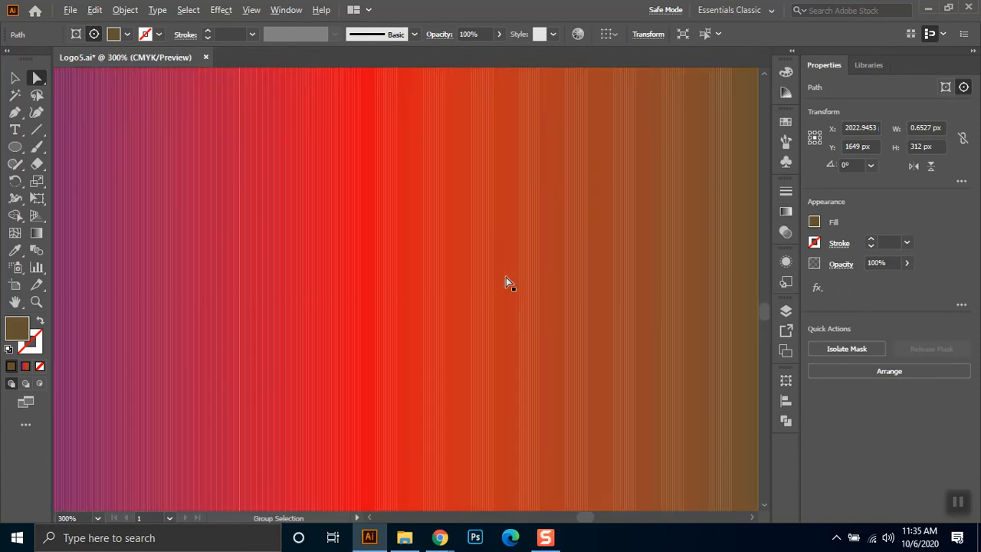
{"action": "scroll", "coordinate": [506, 282], "scroll_direction": "down", "scroll_amount": 1}
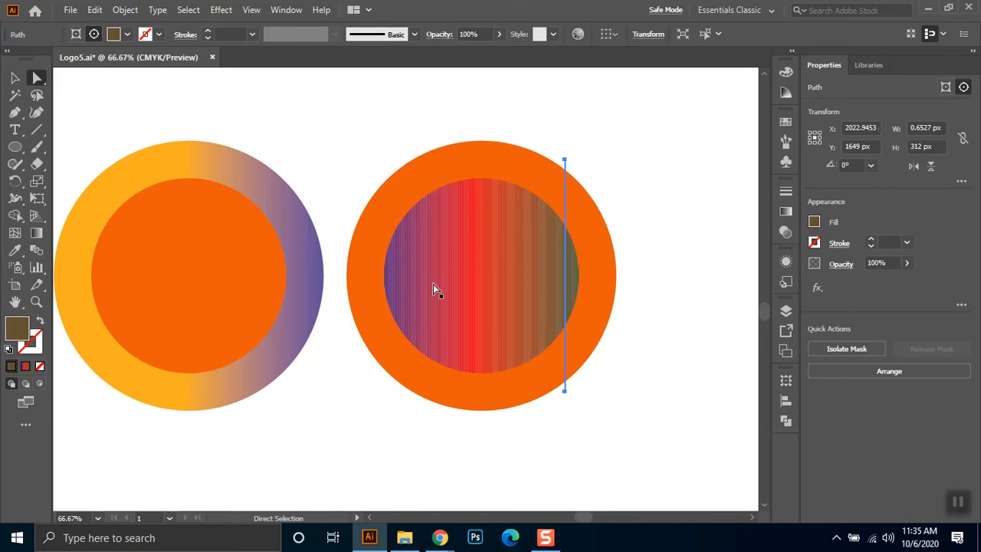
Inspect several neighboring color strips in the orange-to-green part of the expanded gradient, checking their individual fills
{"action": "left_click", "coordinate": [631, 274]}
{"action": "left_click", "coordinate": [565, 272]}
{"action": "left_click", "coordinate": [536, 272]}
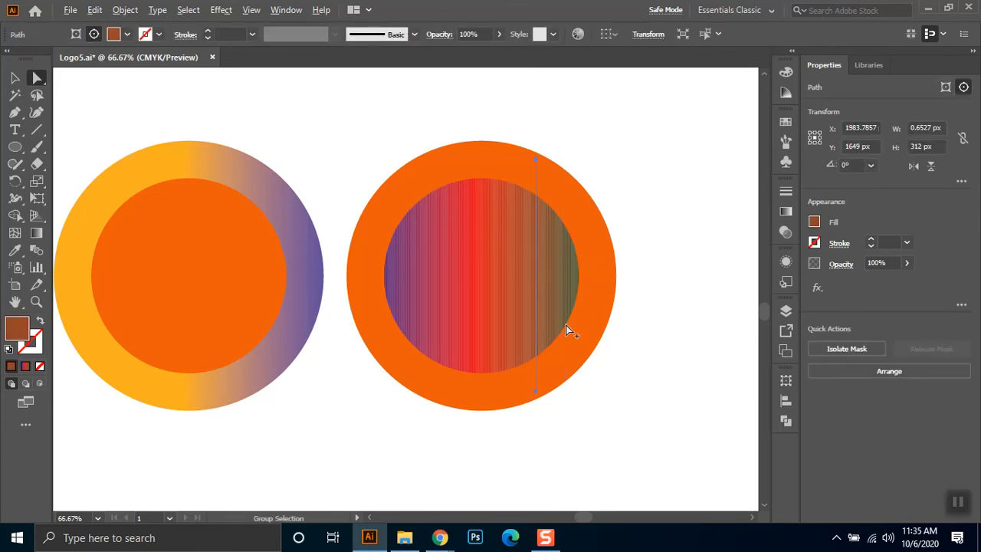
{"action": "scroll", "coordinate": [515, 307], "scroll_direction": "up", "scroll_amount": 4}
{"action": "left_click", "coordinate": [485, 270]}
{"action": "left_click", "coordinate": [447, 269]}
{"action": "left_click", "coordinate": [390, 268]}
{"action": "left_click", "coordinate": [361, 267]}
{"action": "left_click", "coordinate": [338, 270]}
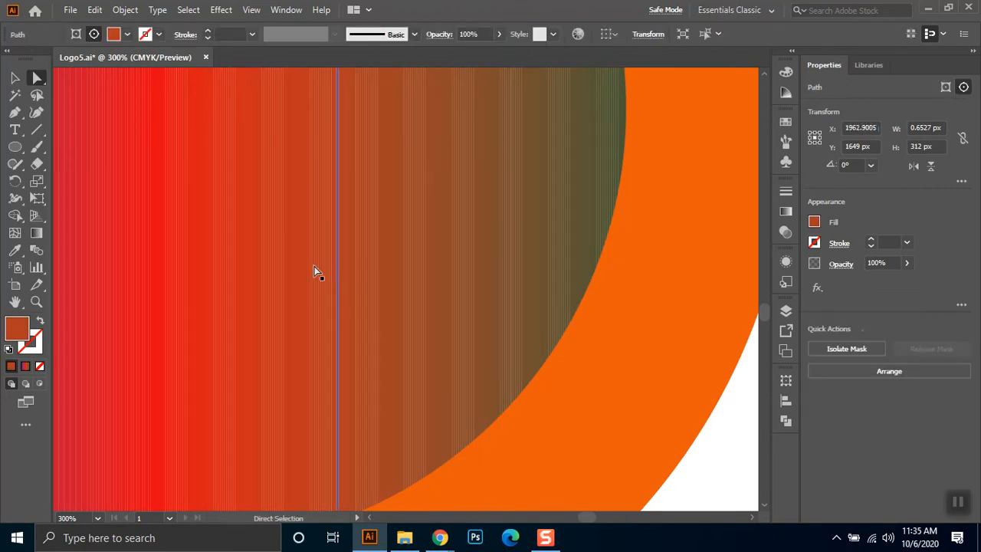
{"action": "scroll", "coordinate": [343, 286], "scroll_direction": "down", "scroll_amount": 4}
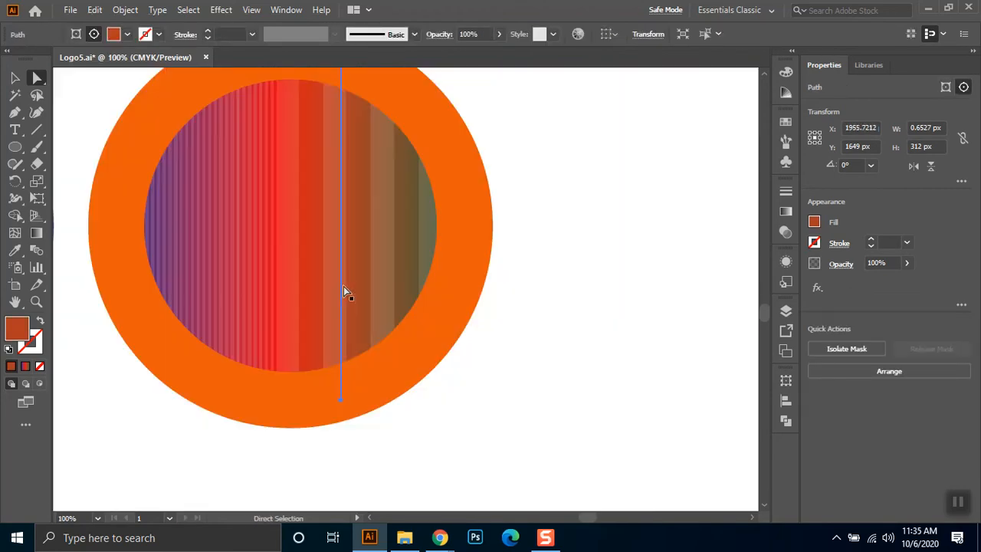
Undo the gradient expansion and set the circle's fill to None
{"action": "key", "text": "ctrl+z"}
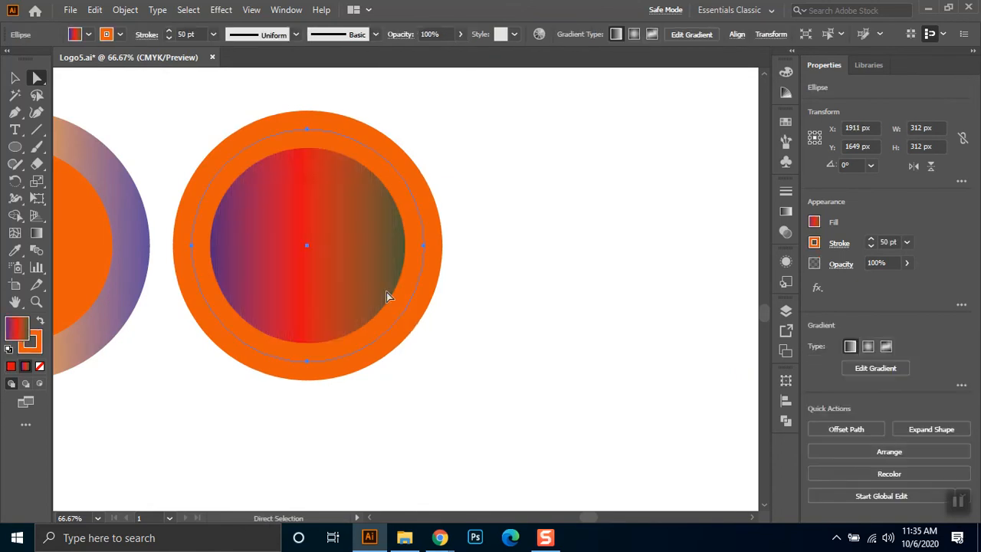
{"action": "left_click", "coordinate": [14, 78]}
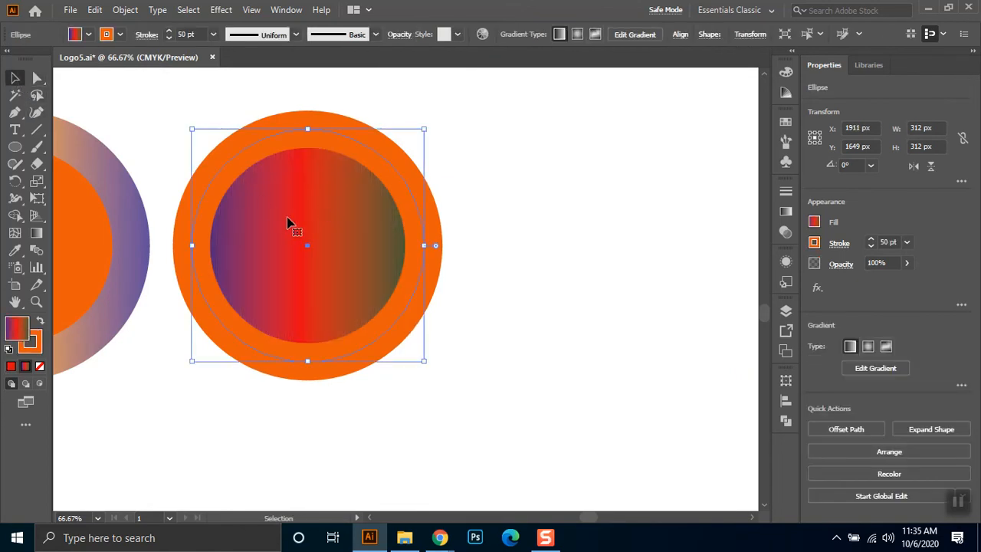
{"action": "left_click", "coordinate": [86, 35]}
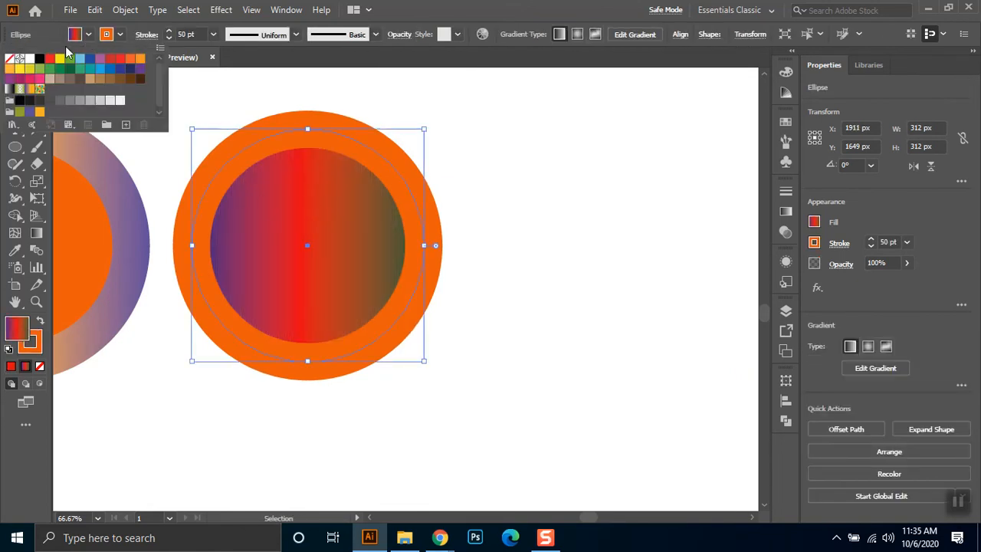
{"action": "left_click", "coordinate": [10, 59]}
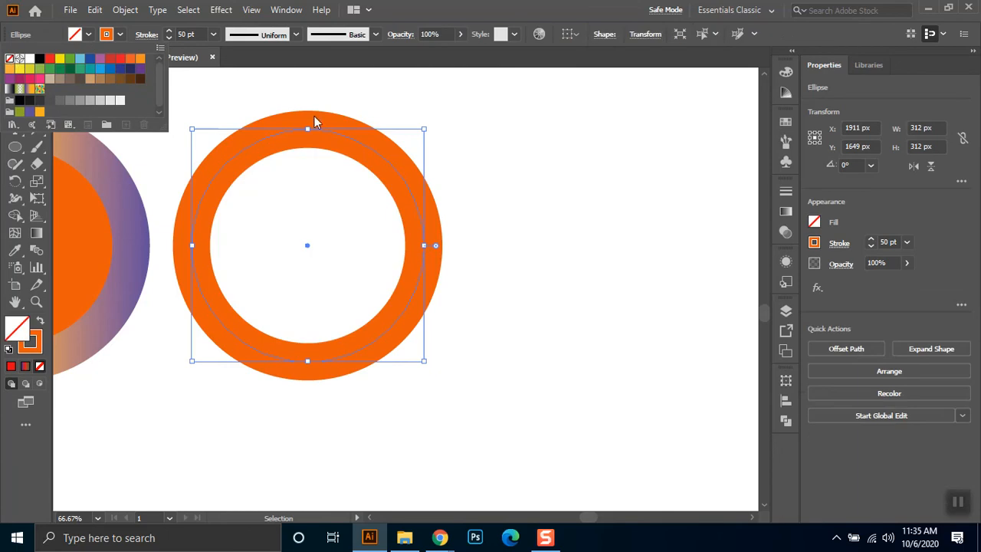
Expand the unfilled circle's orange stroke into a filled ring and deselect it
{"action": "left_click", "coordinate": [125, 10]}
{"action": "left_click", "coordinate": [125, 10]}
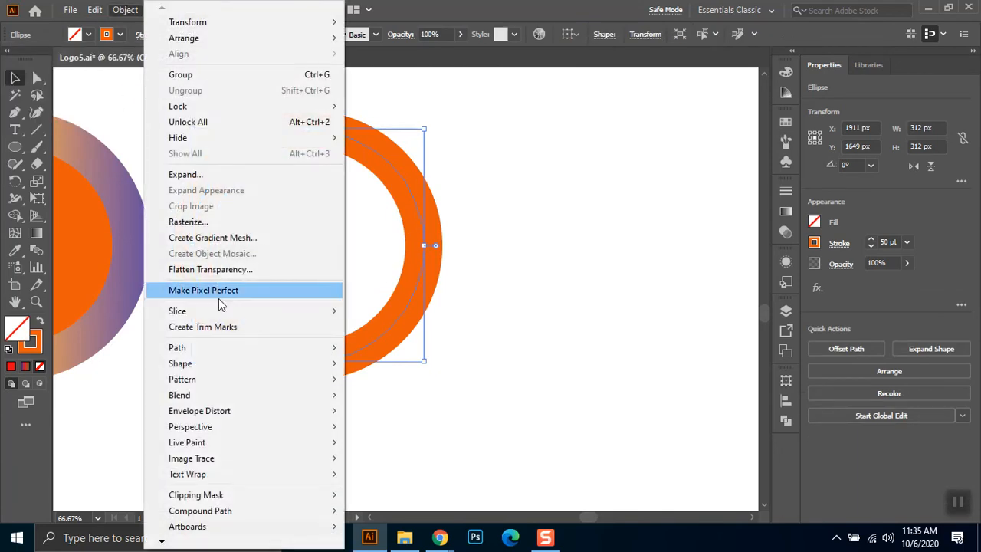
{"action": "left_click", "coordinate": [217, 182]}
{"action": "left_click", "coordinate": [652, 331]}
{"action": "left_click", "coordinate": [522, 232]}
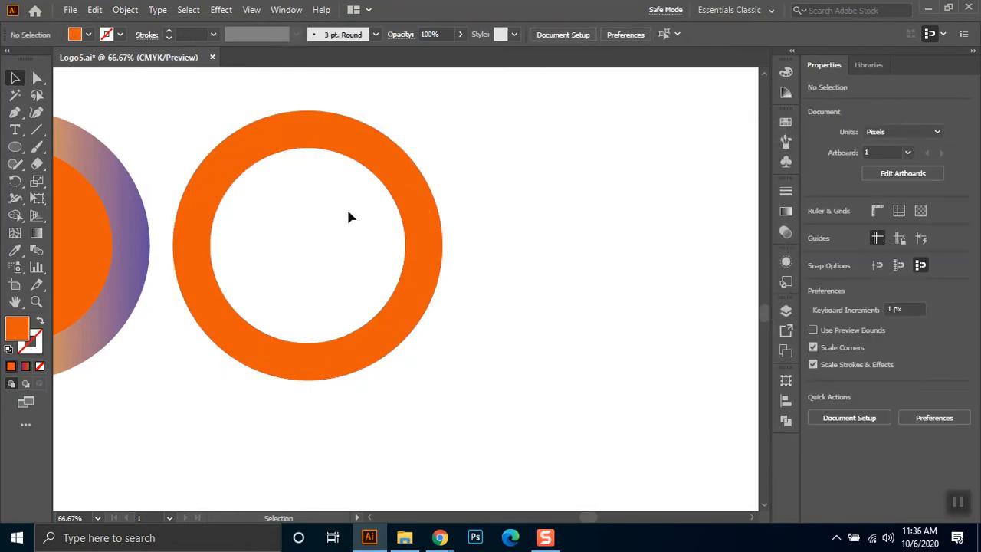
Check the expanded ring's context options, and undo the stroke expansion and the fill removal
{"action": "left_click", "coordinate": [381, 199]}
{"action": "right_click", "coordinate": [381, 199]}
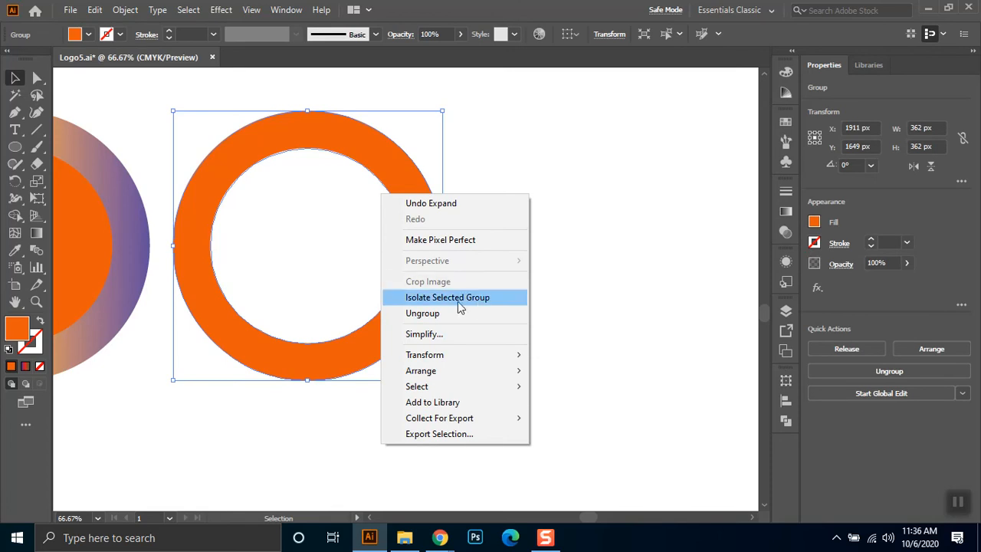
{"action": "left_click", "coordinate": [590, 236]}
{"action": "key", "text": "ctrl+z"}
{"action": "key", "text": "ctrl+z"}
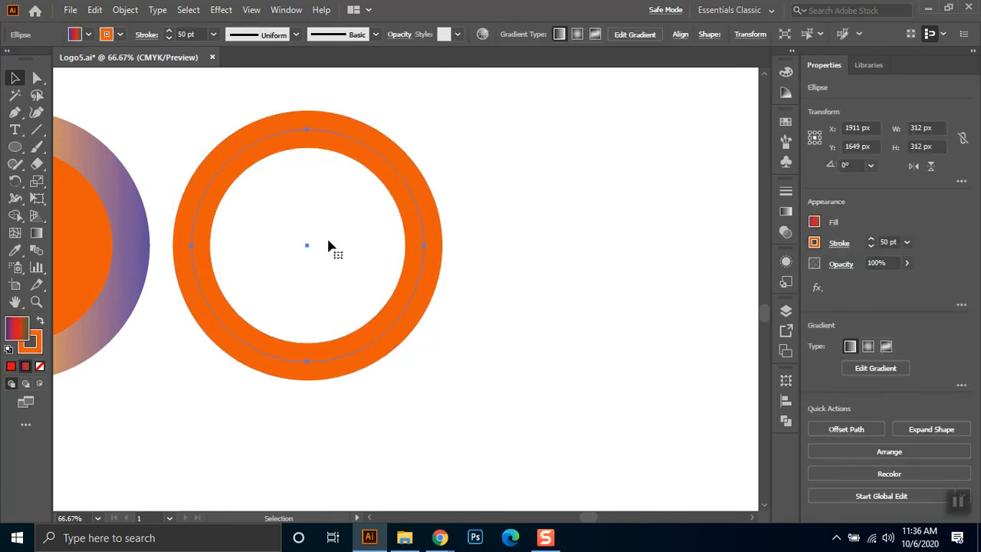
Save the right circle's purple-red-green gradient as a new swatch
{"action": "left_click", "coordinate": [89, 35]}
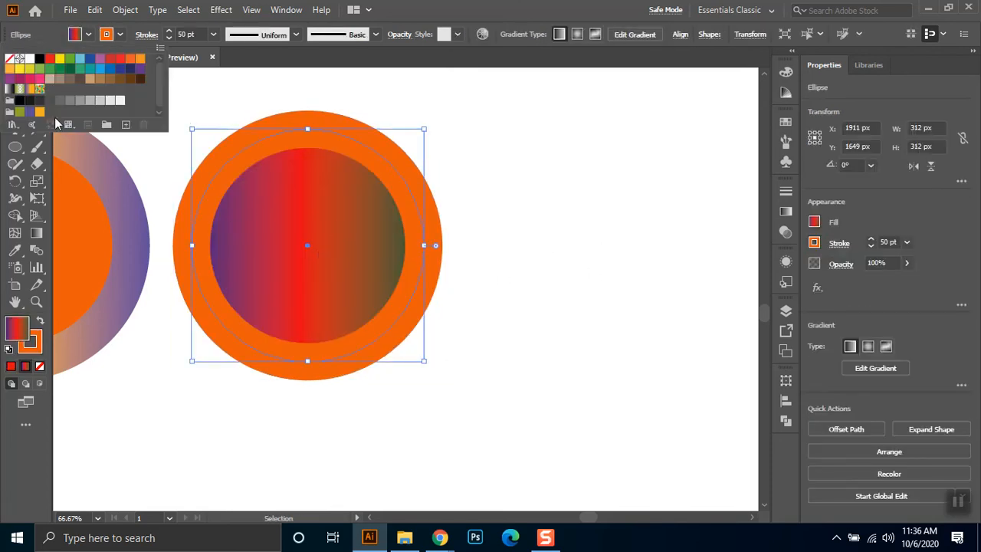
{"action": "left_click", "coordinate": [785, 212]}
{"action": "left_click", "coordinate": [636, 210]}
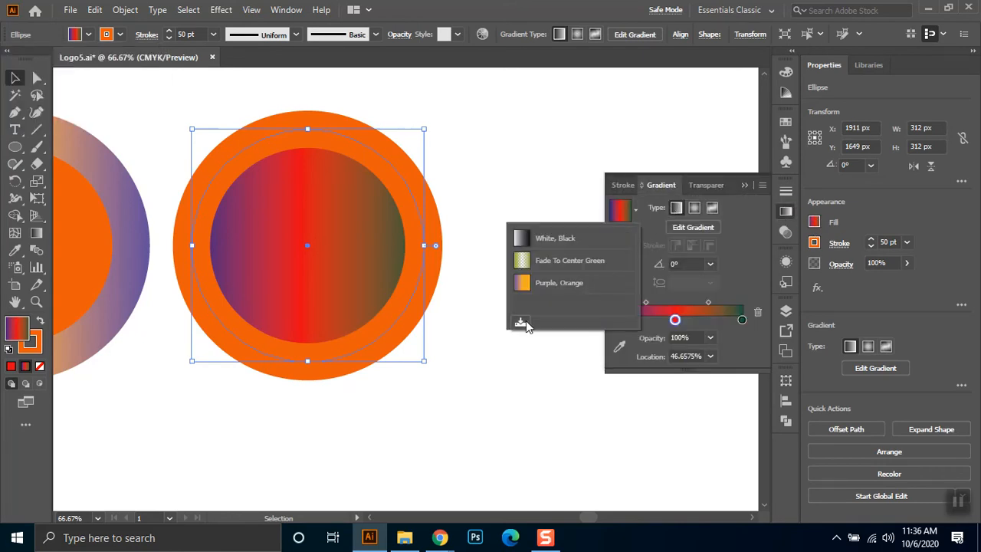
Fill the right circle with solid red and expand its fill and 50 pt stroke into separate shapes
{"action": "left_click", "coordinate": [89, 35]}
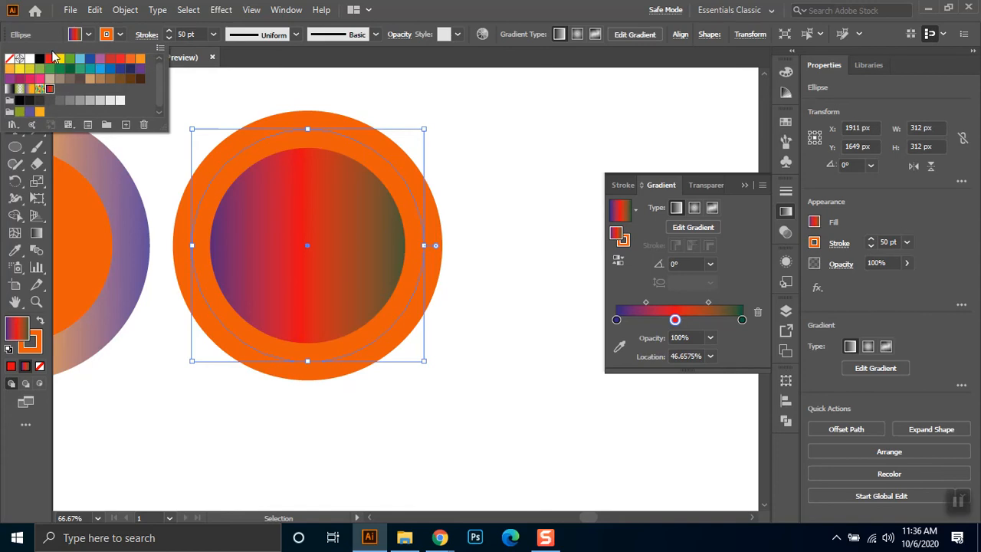
{"action": "left_click", "coordinate": [50, 63]}
{"action": "key", "text": "Escape"}
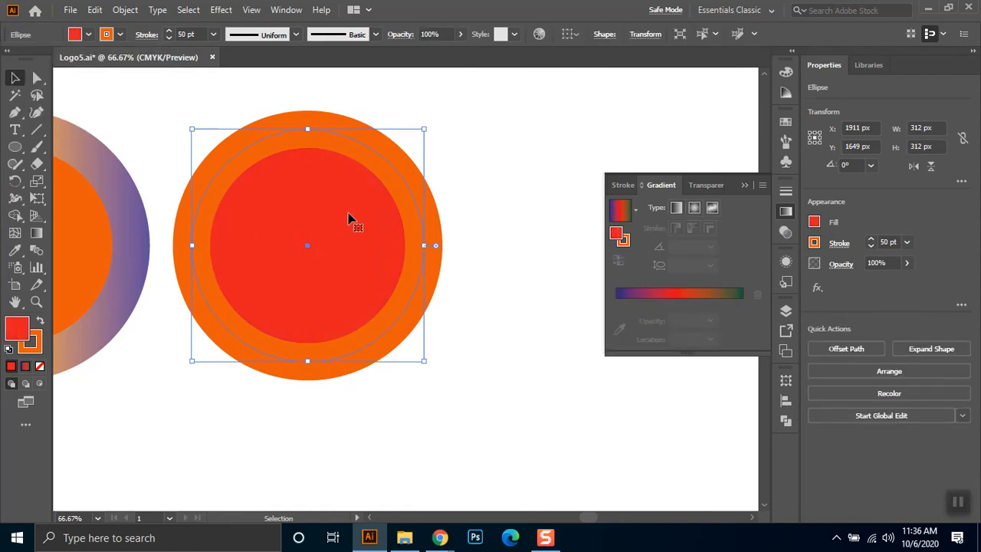
{"action": "left_click", "coordinate": [129, 10]}
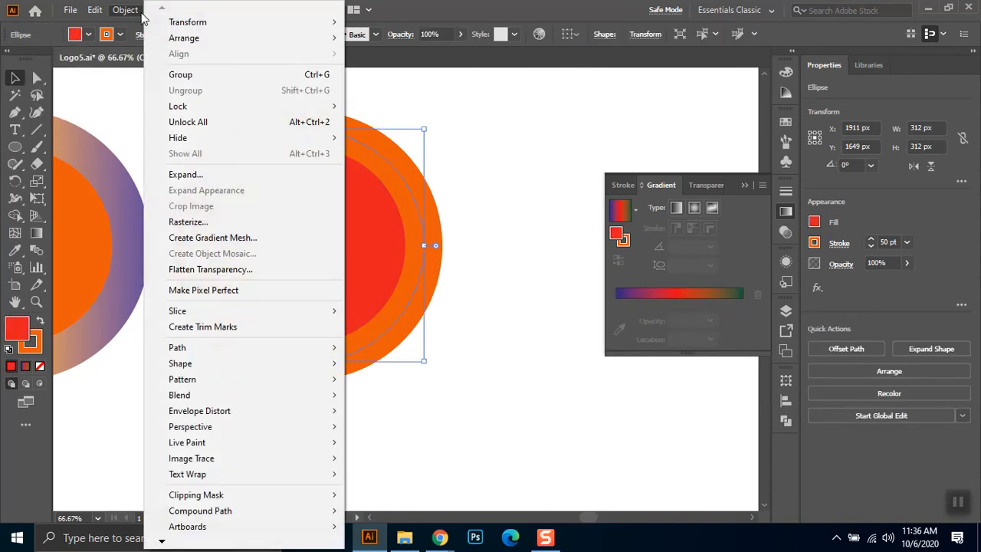
{"action": "left_click", "coordinate": [201, 175]}
{"action": "left_click", "coordinate": [692, 330]}
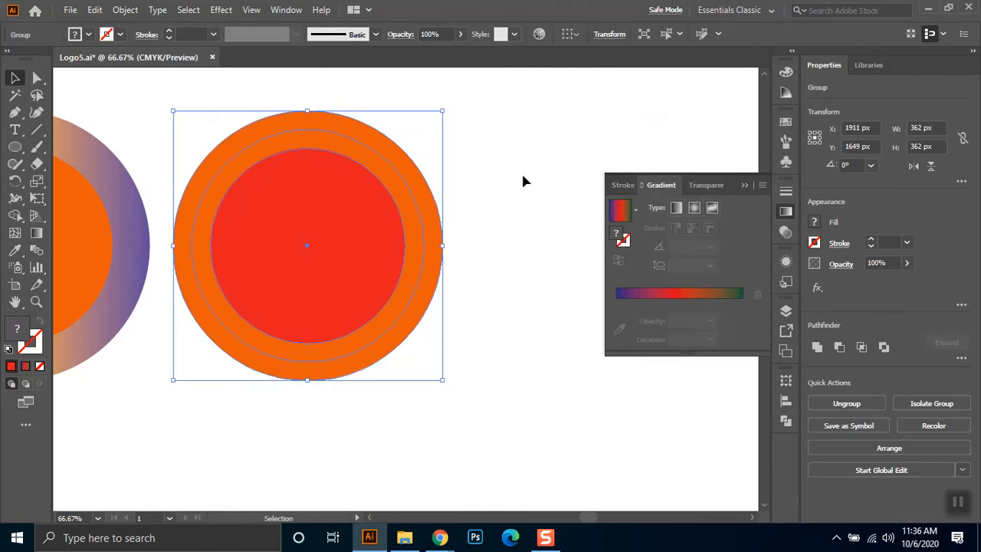
Select only the red inner circle of the expanded group and apply the purple-red-green linear gradient to it
{"action": "left_click", "coordinate": [523, 182]}
{"action": "key", "text": "a"}
{"action": "left_click", "coordinate": [321, 225]}
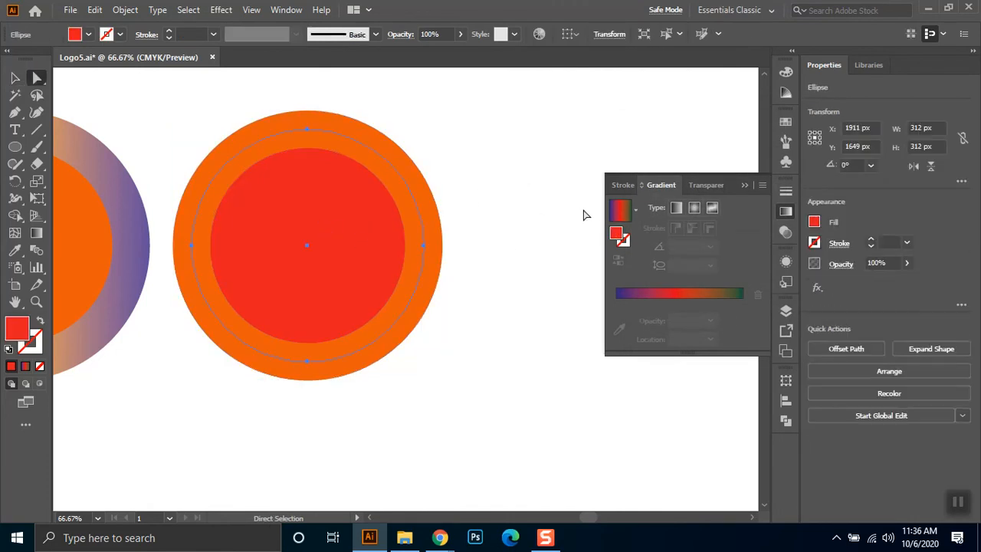
{"action": "left_click", "coordinate": [619, 211]}
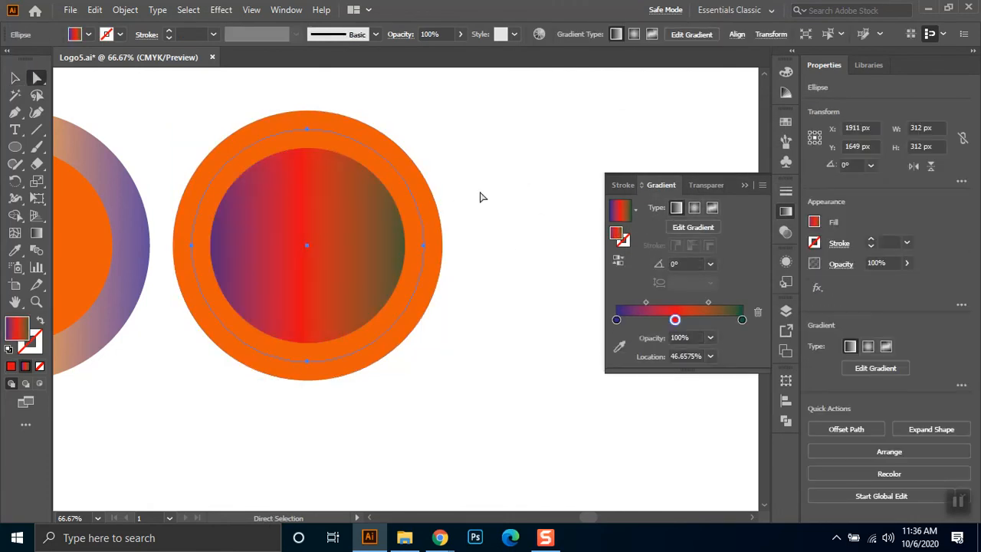
Try dragging part of the expanded orange ring outward, and undo the change
{"action": "left_click", "coordinate": [454, 201]}
{"action": "left_click_drag", "start_coordinate": [421, 215], "coordinate": [475, 189]}
{"action": "key", "text": "ctrl+z"}
Select the left circle's expanded outer ring to check its gradient fill
{"action": "left_click", "coordinate": [506, 214]}
{"action": "scroll", "coordinate": [506, 215], "scroll_direction": "down", "scroll_amount": 2}
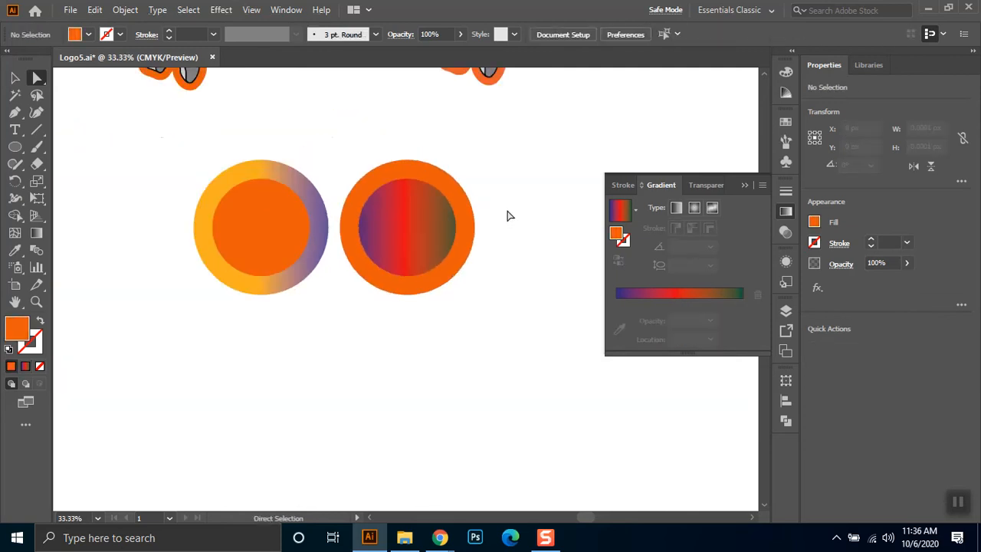
{"action": "scroll", "coordinate": [127, 272], "scroll_direction": "right", "scroll_amount": 2}
{"action": "scroll", "coordinate": [215, 328], "scroll_direction": "up", "scroll_amount": 3}
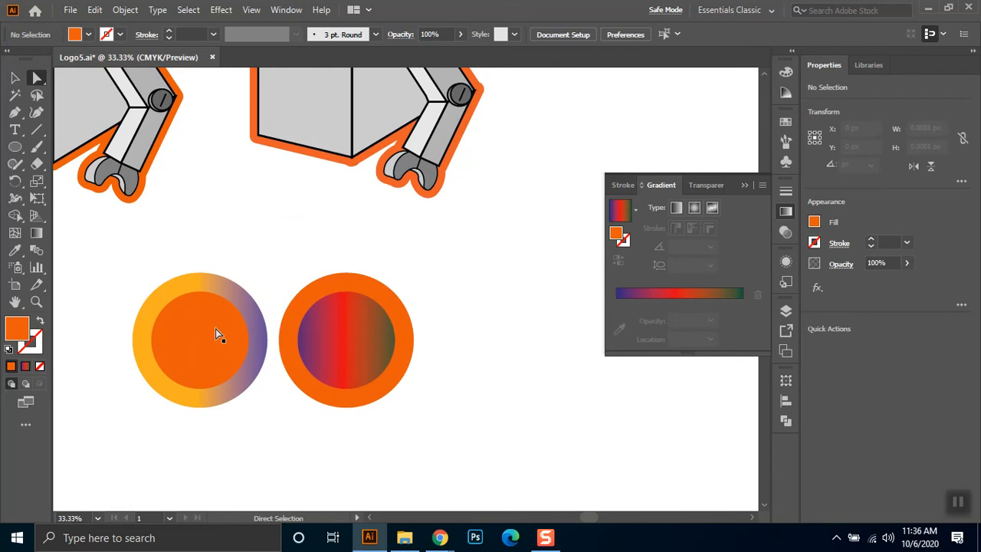
{"action": "left_click", "coordinate": [227, 296]}
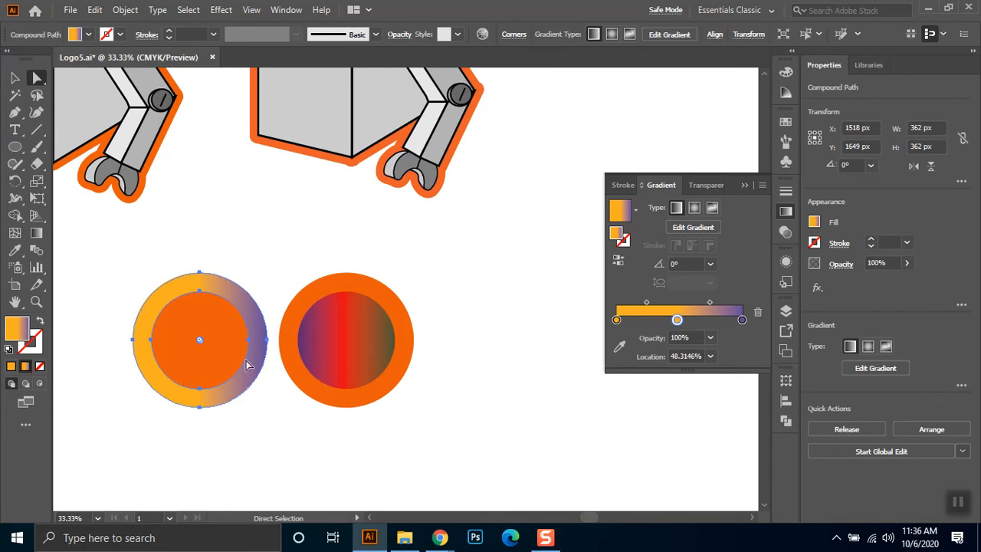
Apply the Purple, Orange gradient preset to the stroke of the right group's inner circle
{"action": "left_click", "coordinate": [350, 345]}
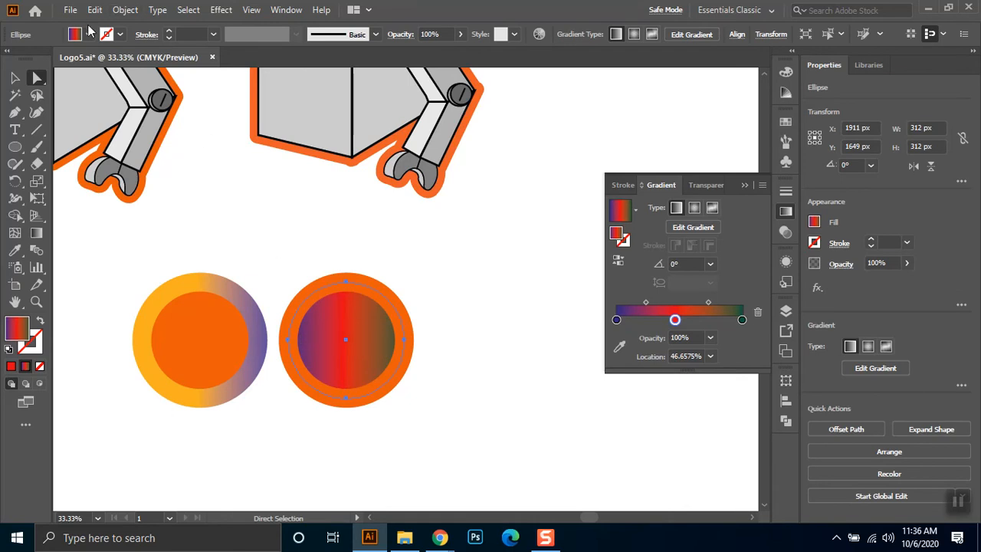
{"action": "left_click", "coordinate": [627, 242]}
{"action": "left_click", "coordinate": [635, 208]}
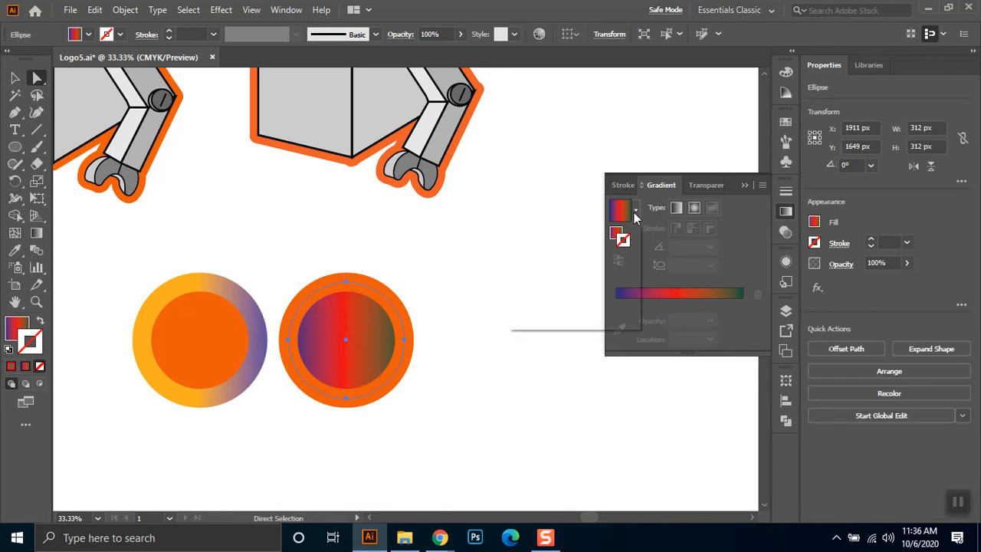
{"action": "left_click", "coordinate": [560, 290]}
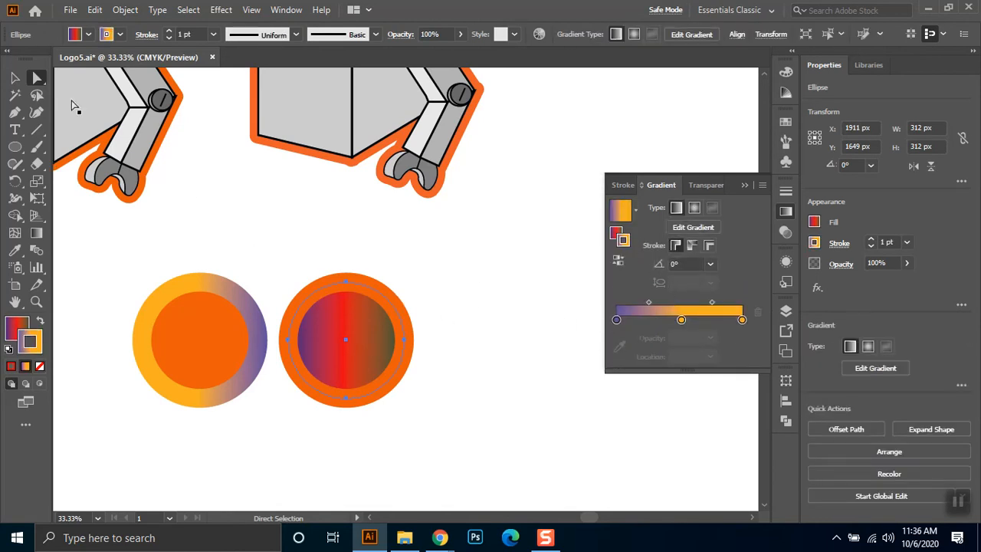
Set the right inner circle's stroke back to None and deselect it
{"action": "left_click", "coordinate": [16, 78]}
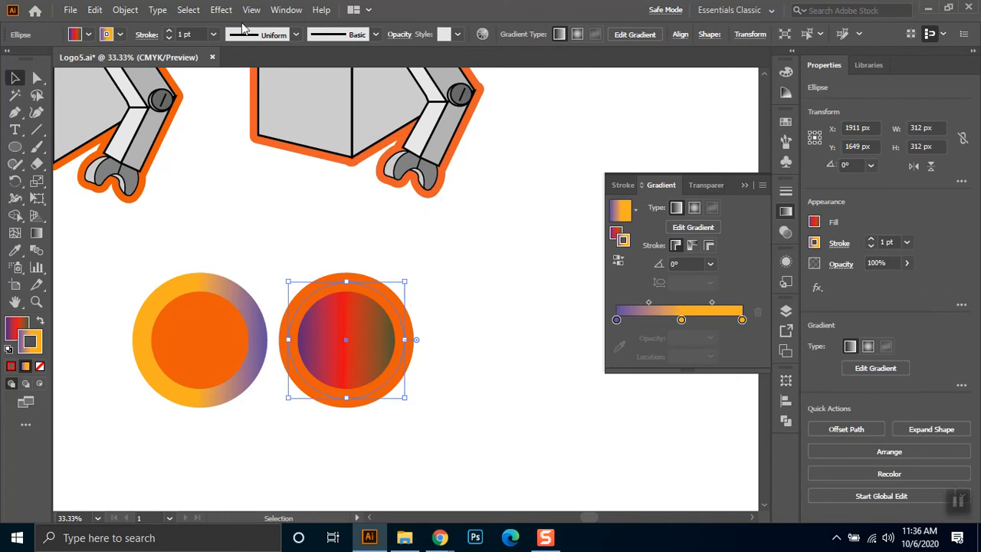
{"action": "left_click", "coordinate": [120, 34]}
{"action": "left_click", "coordinate": [9, 58]}
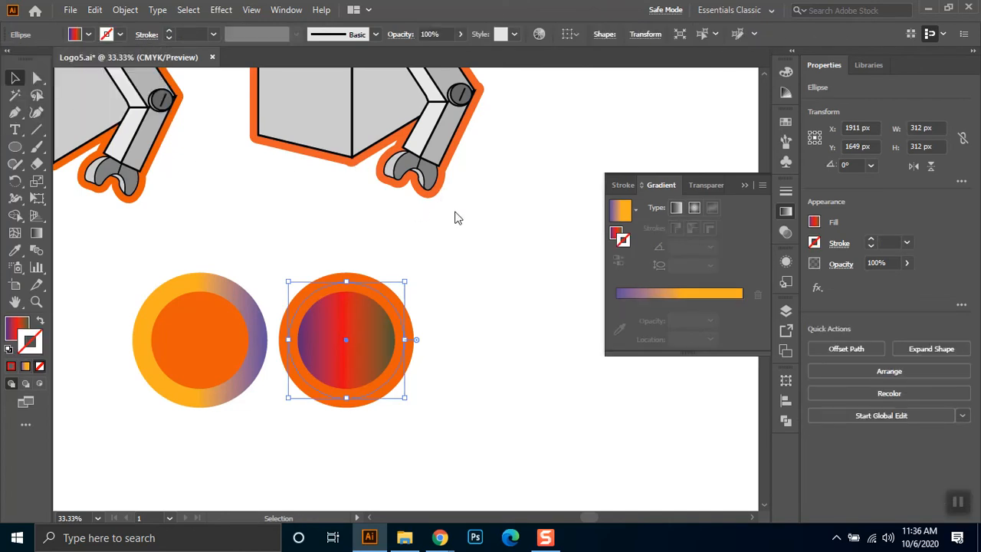
{"action": "left_click", "coordinate": [462, 284]}
{"action": "scroll", "coordinate": [469, 296], "scroll_direction": "down", "scroll_amount": 1, "text": "alt"}
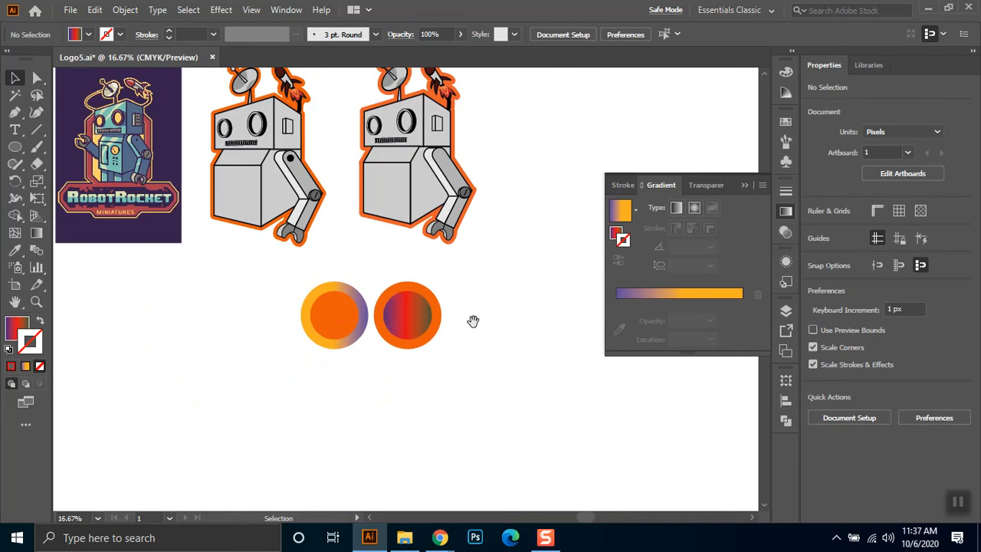
{"action": "left_click_drag", "start_coordinate": [475, 313], "coordinate": [278, 397]}
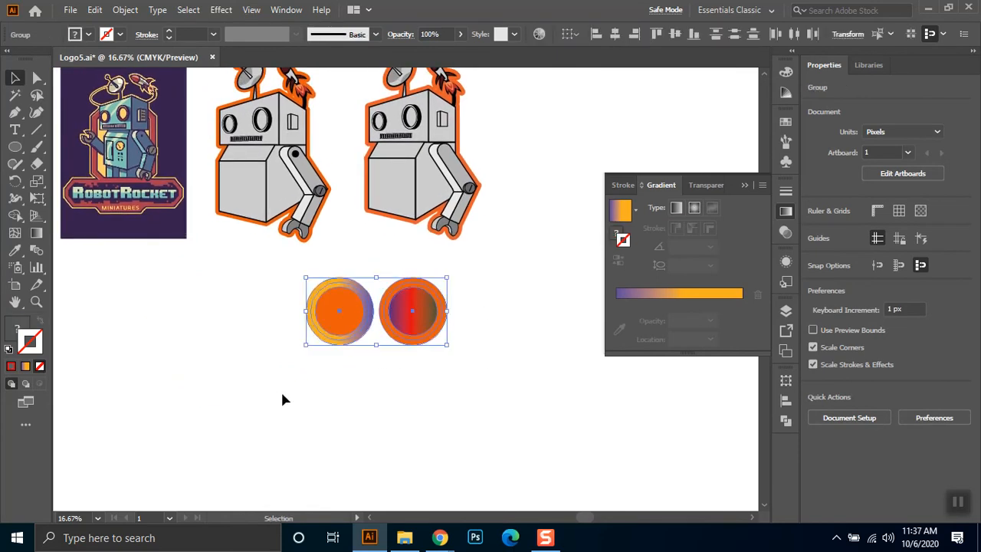
{"action": "scroll", "coordinate": [385, 415], "scroll_direction": "up", "scroll_amount": 1, "text": "alt"}
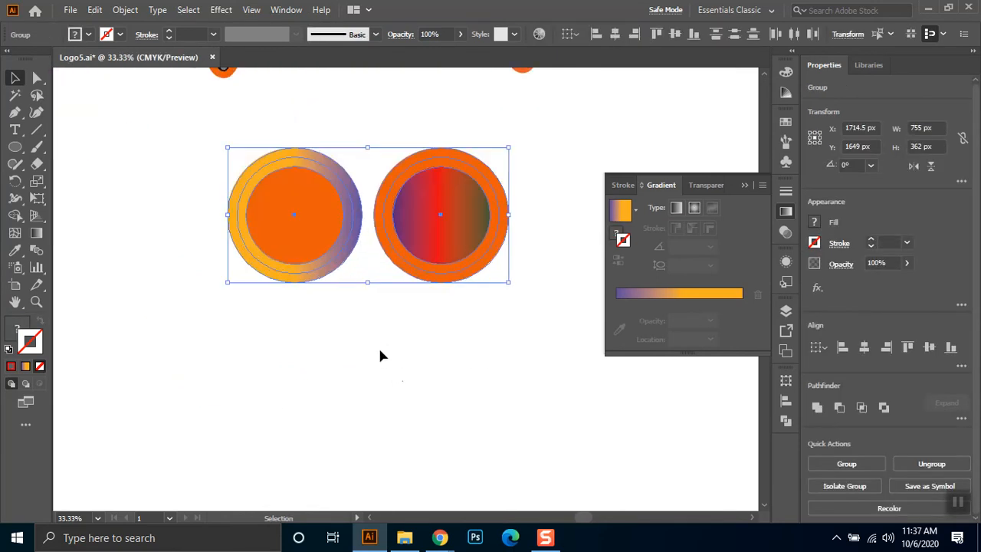
{"action": "left_click", "coordinate": [435, 387]}
{"action": "scroll", "coordinate": [437, 387], "scroll_direction": "down", "scroll_amount": 1, "text": "alt"}
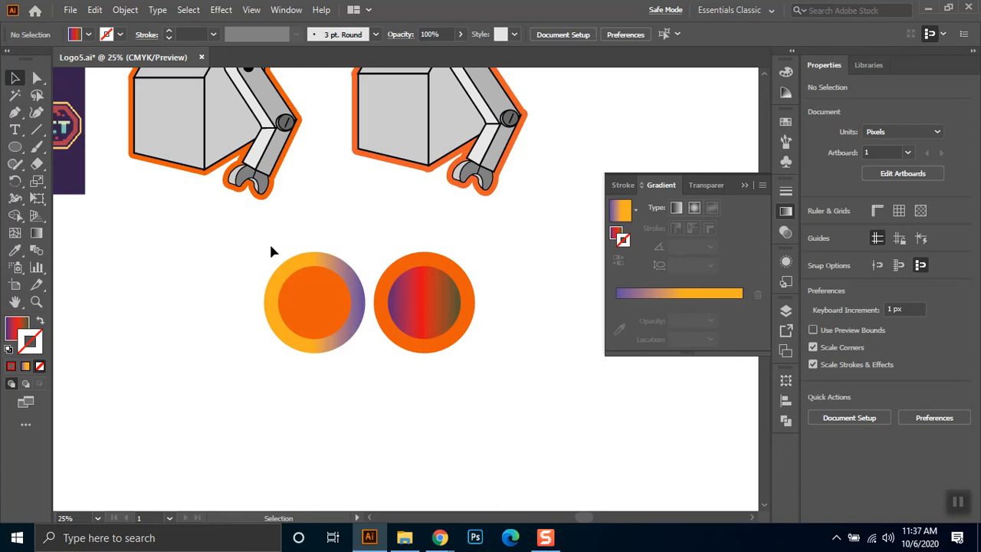
{"action": "left_click_drag", "start_coordinate": [318, 222], "coordinate": [350, 243]}
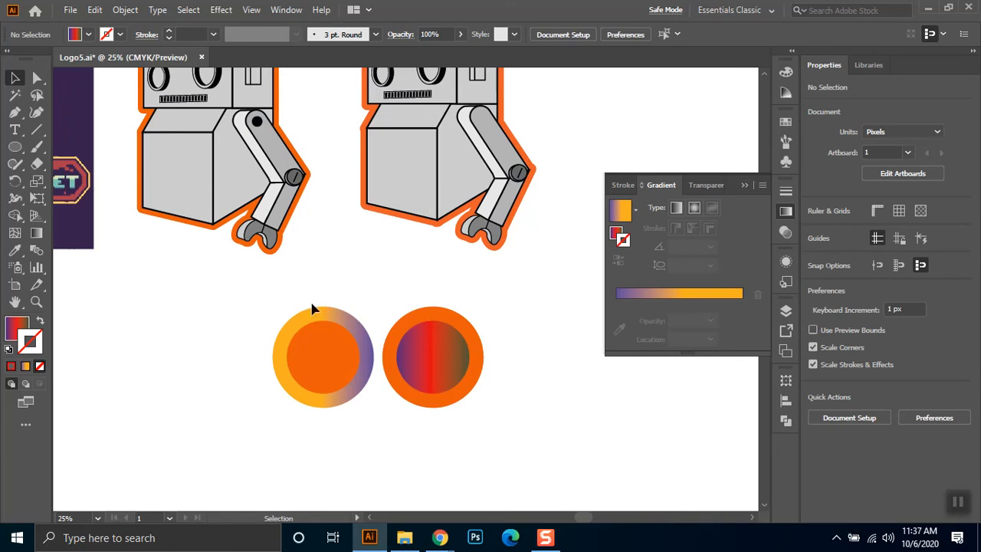
Select both expanded circle groups and collapse the gradient settings
{"action": "left_click_drag", "start_coordinate": [512, 299], "coordinate": [255, 426]}
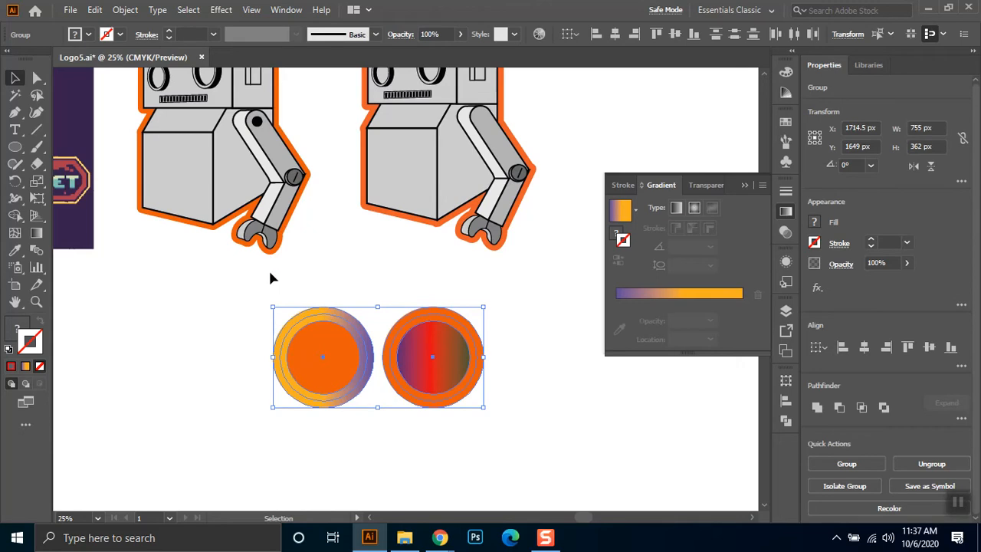
{"action": "left_click_drag", "start_coordinate": [251, 284], "coordinate": [506, 410]}
{"action": "left_click", "coordinate": [744, 184]}
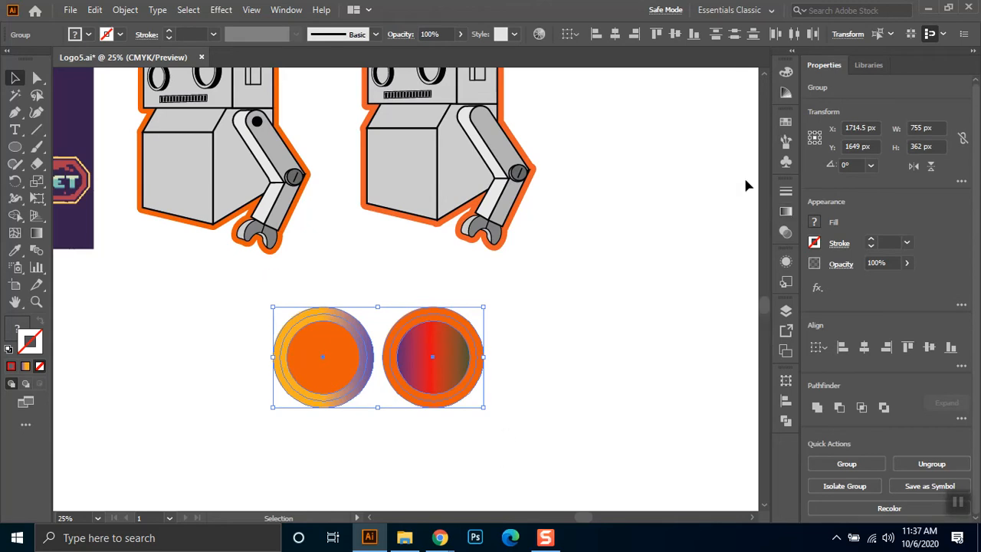
{"action": "key", "text": "ctrl+minus"}
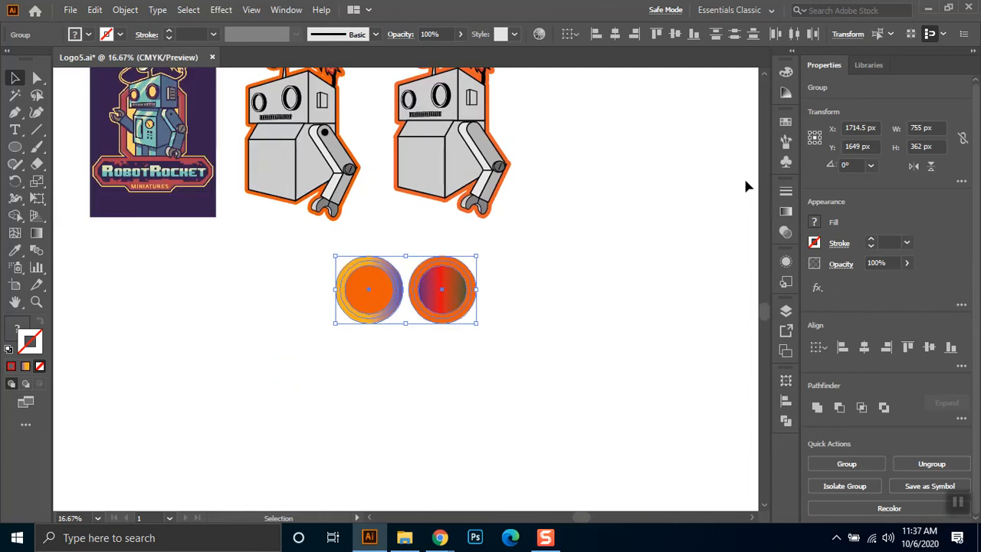
{"action": "key", "text": "ctrl+minus"}
{"action": "left_click_drag", "start_coordinate": [421, 168], "coordinate": [410, 237]}
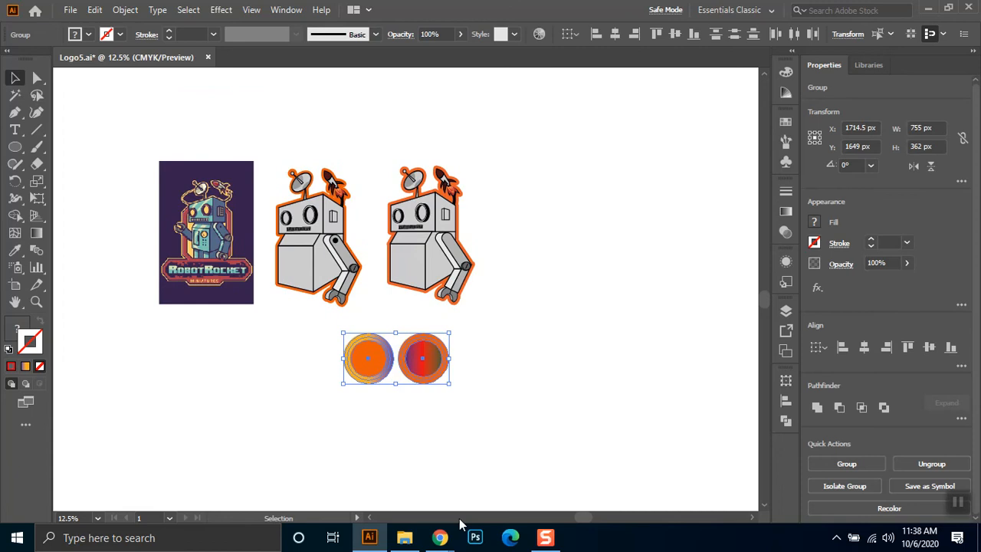
Switch to the Google Meet call in Chrome to check the participants, and return to Illustrator
{"action": "mouse_move", "coordinate": [439, 540]}
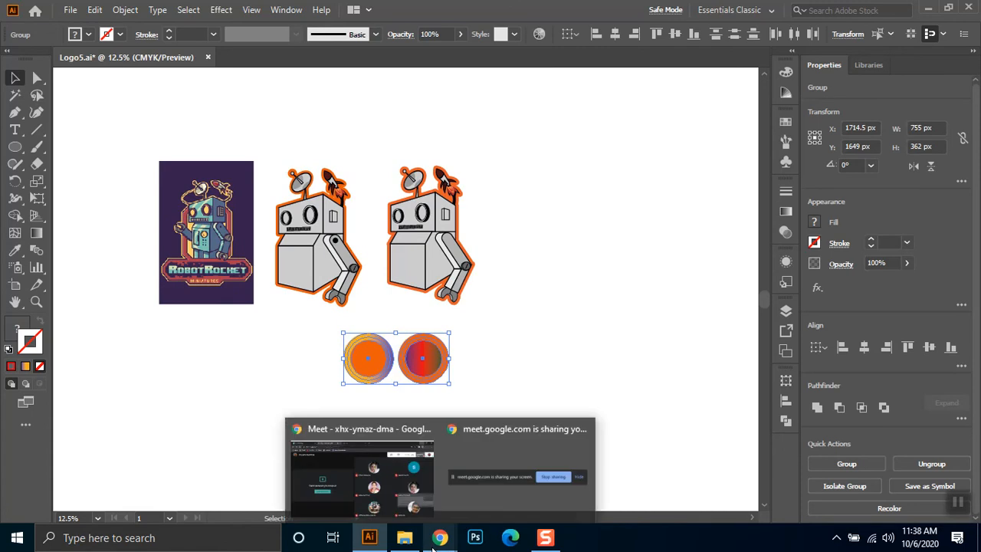
{"action": "left_click", "coordinate": [398, 509]}
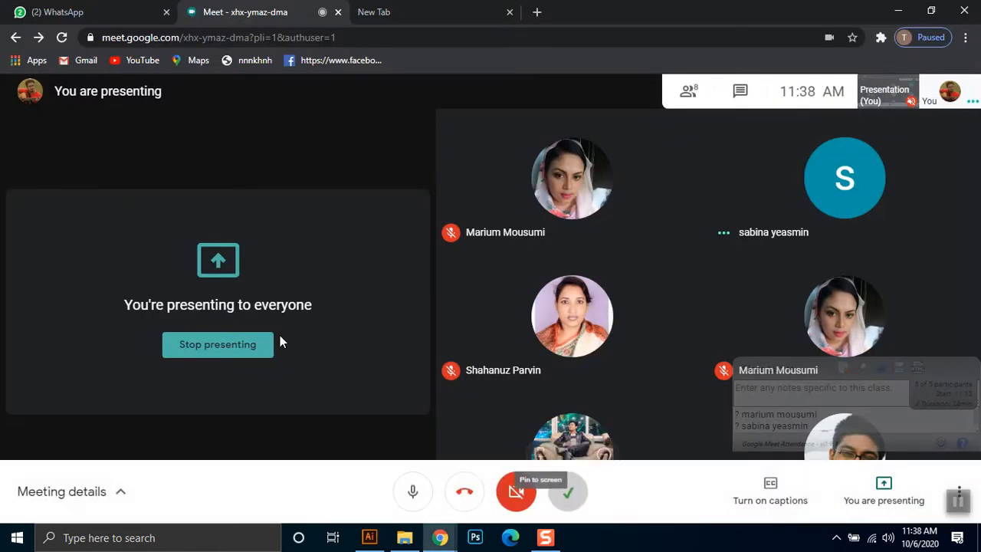
{"action": "left_click", "coordinate": [897, 8]}
Move the two selected circle groups directly beneath the RobotRocket reference image and deselect them
{"action": "left_click_drag", "start_coordinate": [372, 365], "coordinate": [187, 345]}
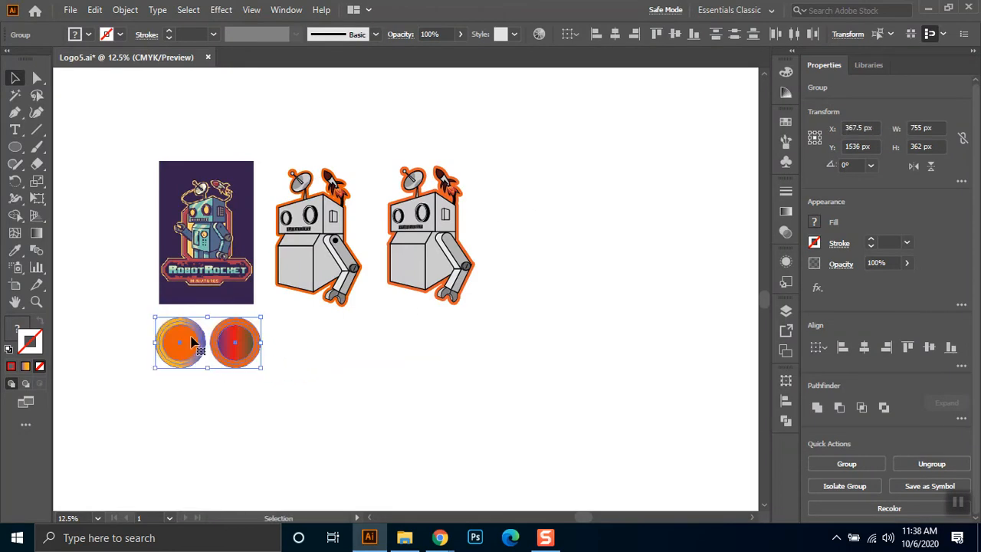
{"action": "left_click", "coordinate": [288, 357]}
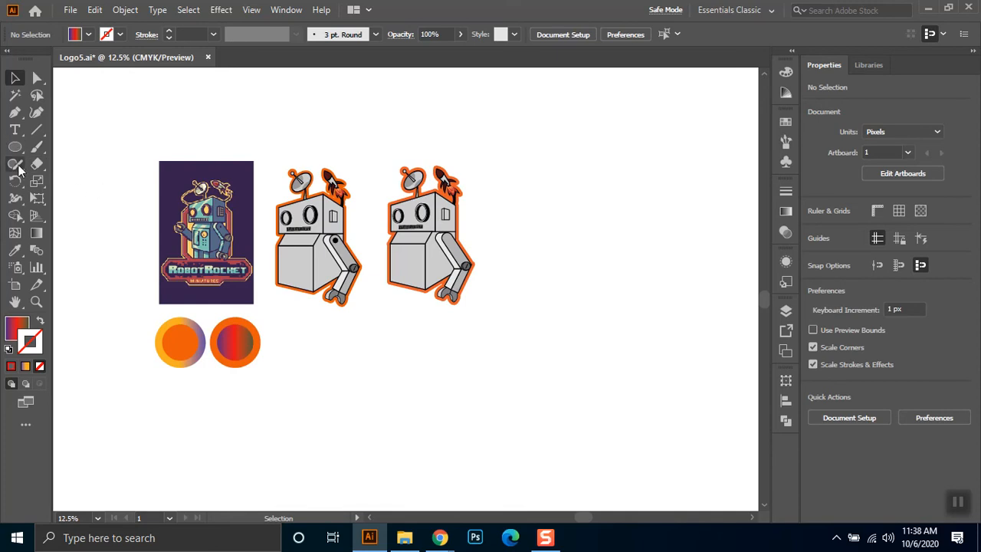
Place a Lorem ipsum point text below the robots and scale it up to about 122 pt
{"action": "left_click", "coordinate": [15, 129]}
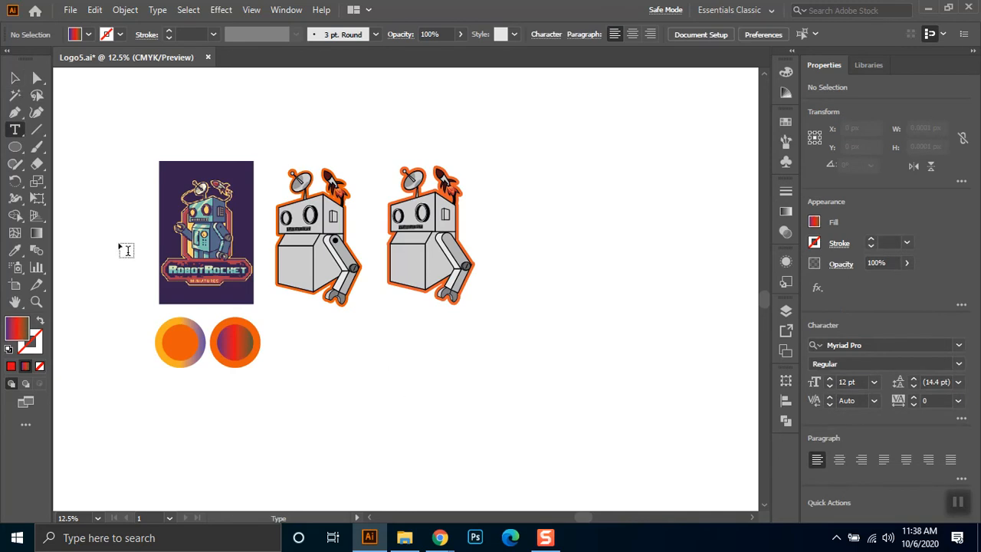
{"action": "left_click", "coordinate": [15, 80]}
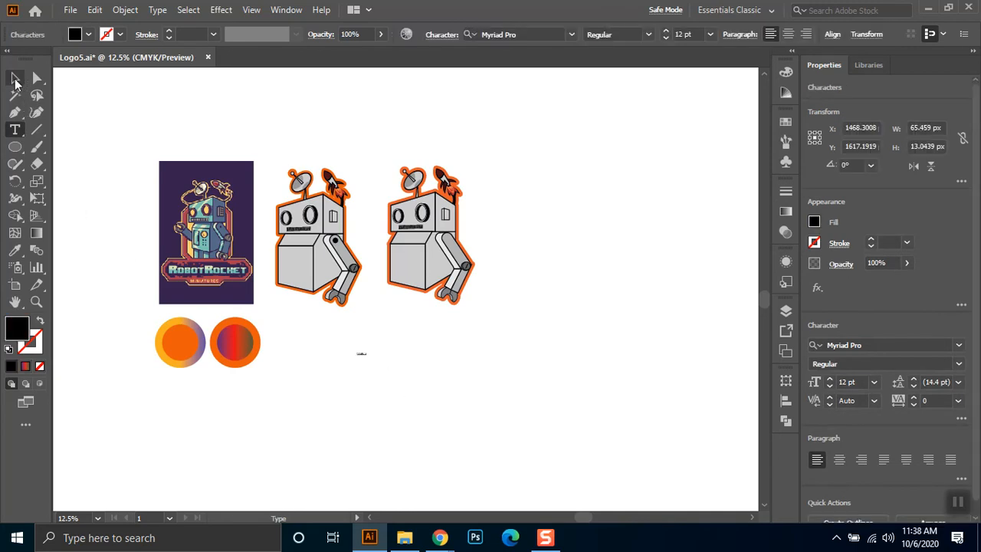
{"action": "left_click_drag", "start_coordinate": [366, 359], "coordinate": [416, 366]}
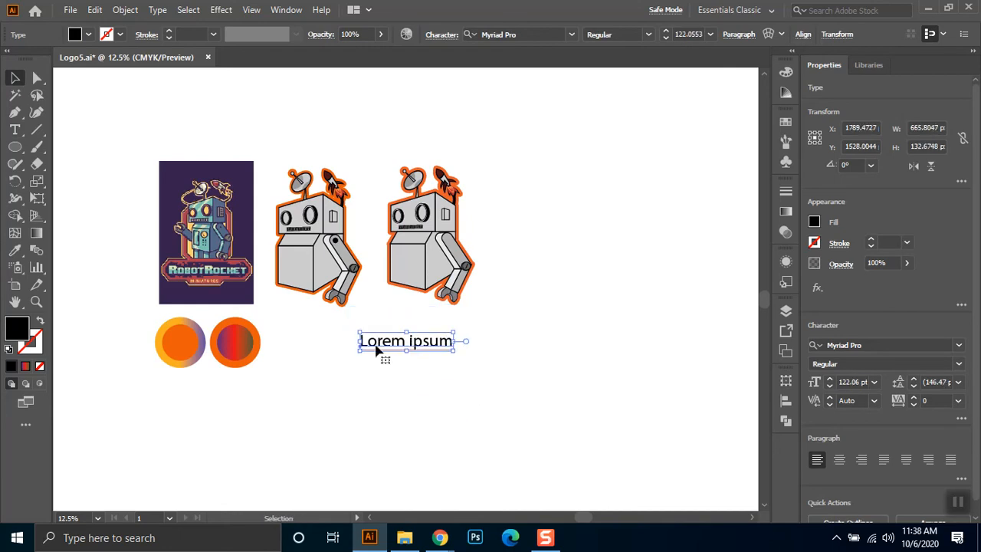
{"action": "double_click", "coordinate": [377, 345]}
{"action": "key", "text": "Escape"}
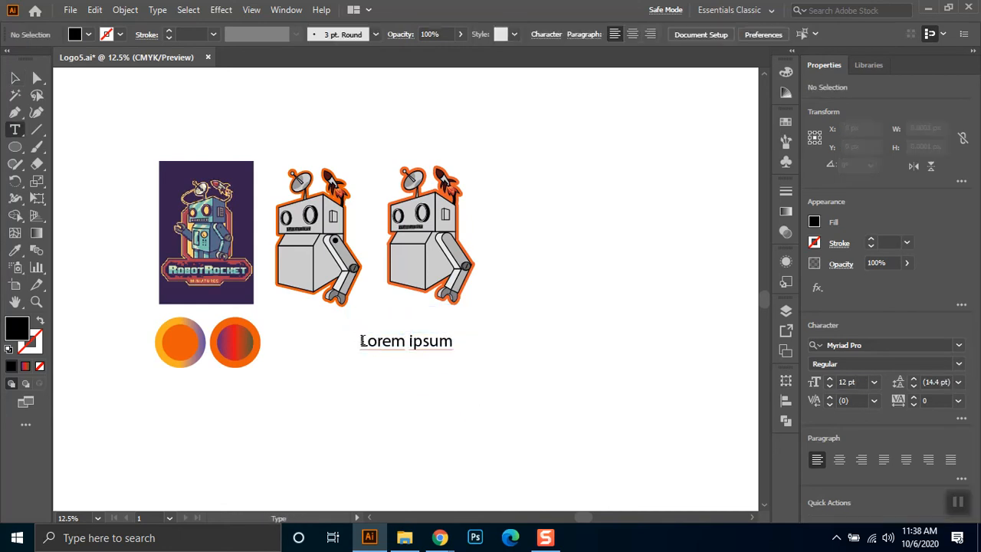
{"action": "left_click_drag", "start_coordinate": [361, 341], "coordinate": [571, 376]}
{"action": "type", "text": "010"}
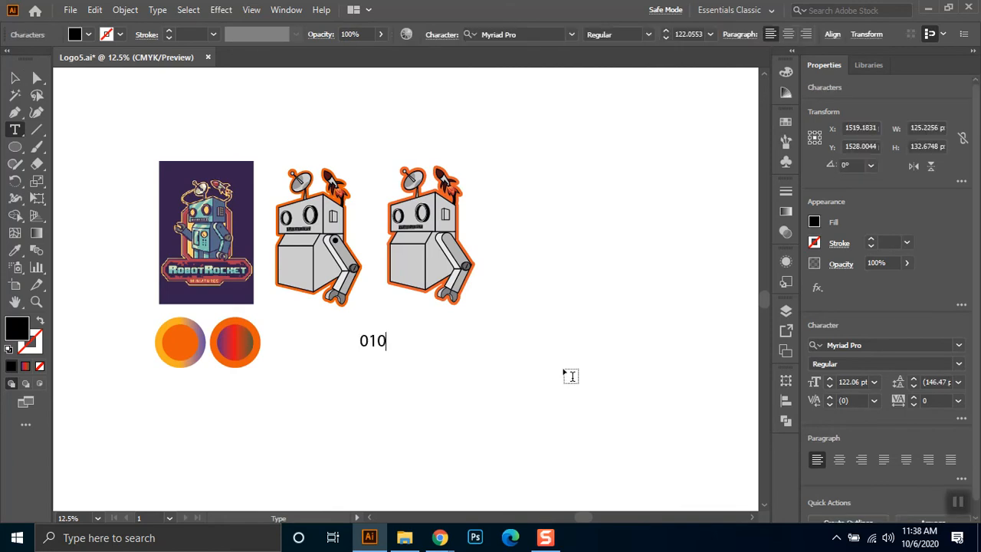
{"action": "type", "text": "1010010110"}
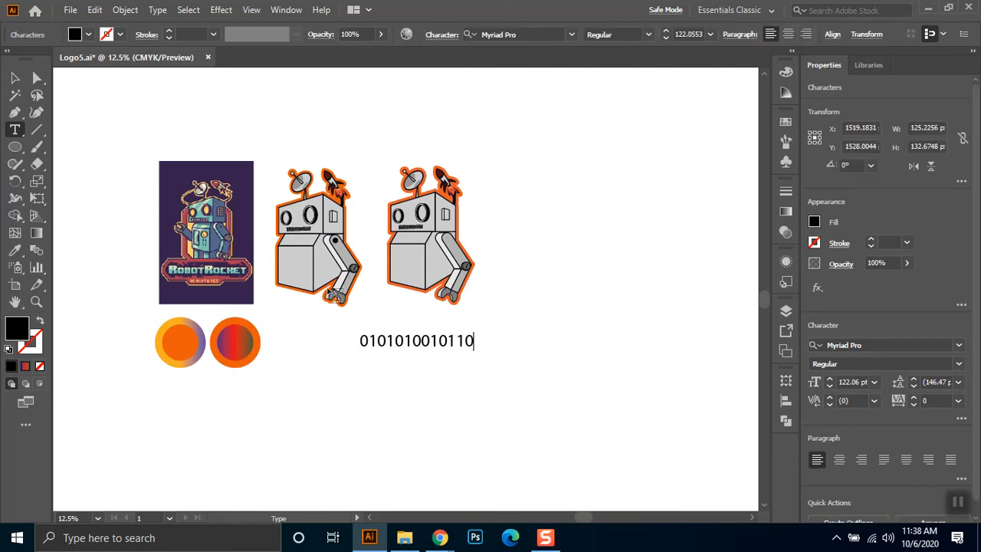
Finish editing the binary text, check the Google Meet call in Chrome, and return to Illustrator
{"action": "left_click", "coordinate": [14, 78]}
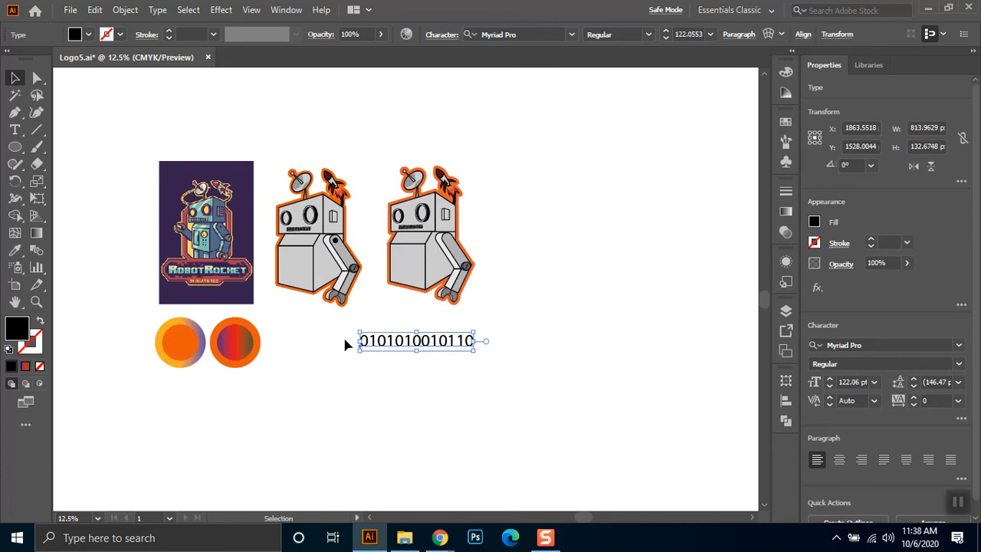
{"action": "mouse_move", "coordinate": [440, 538]}
{"action": "left_click", "coordinate": [404, 463]}
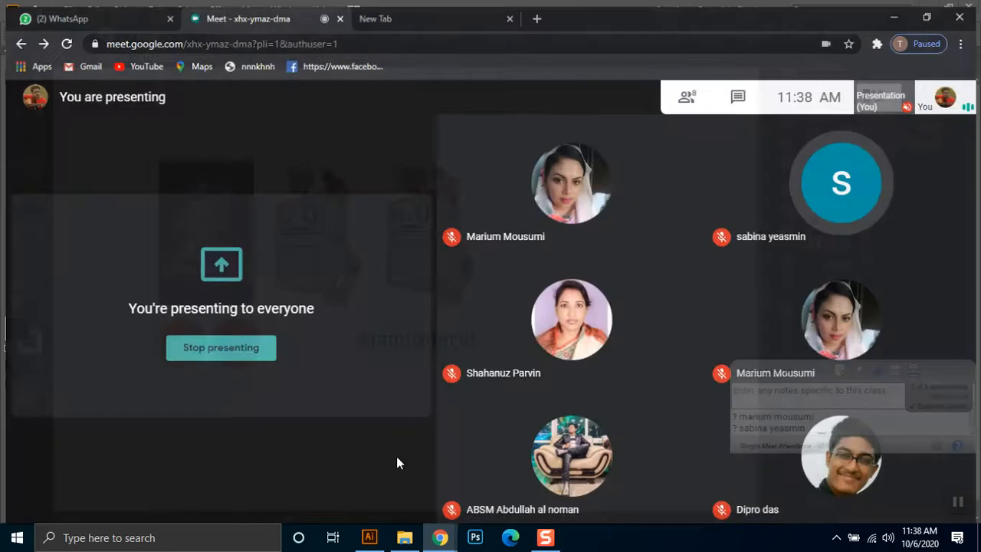
{"action": "left_click", "coordinate": [639, 342]}
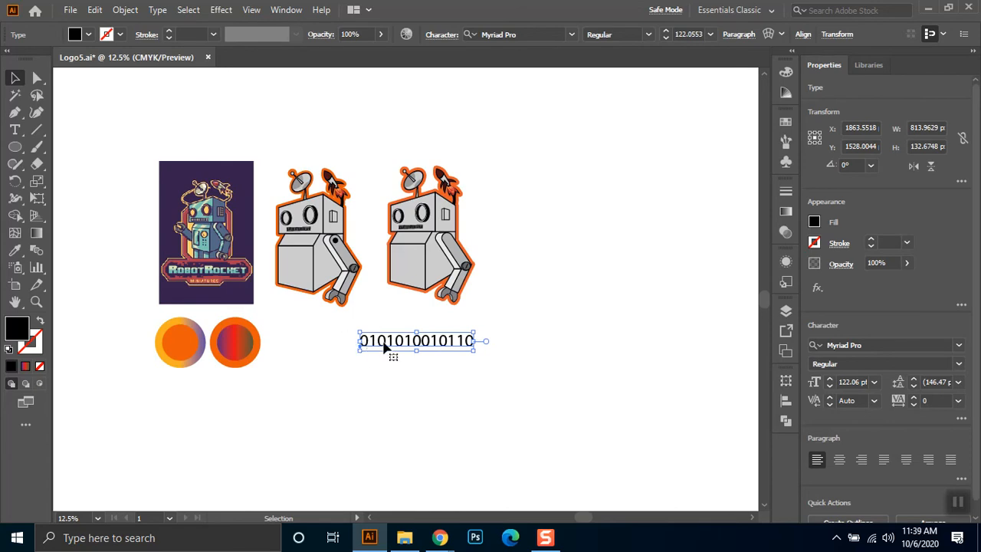
Duplicate the binary string directly below itself and change the copy's text to "0 to 9"
{"action": "left_click_drag", "start_coordinate": [385, 347], "coordinate": [385, 391]}
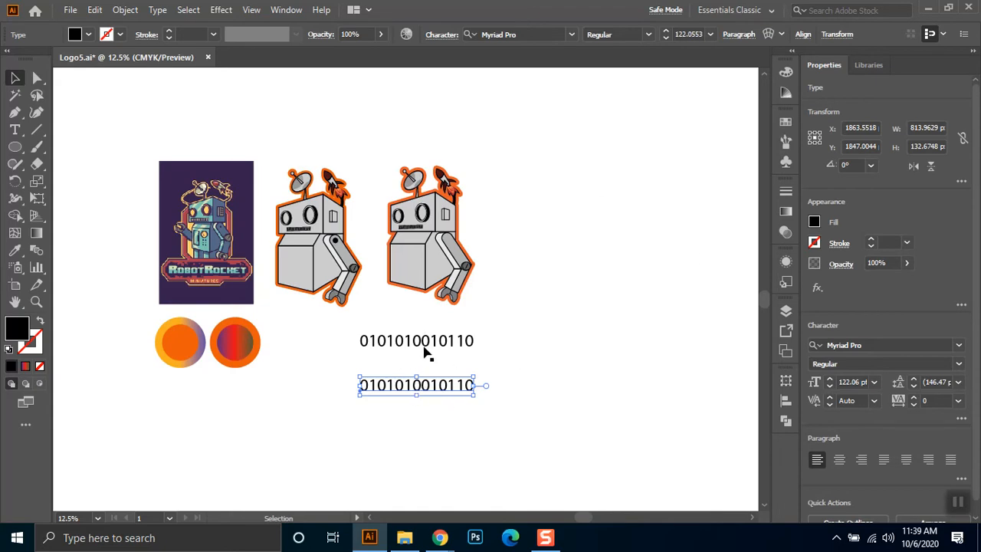
{"action": "key", "text": "t"}
{"action": "left_click", "coordinate": [387, 385]}
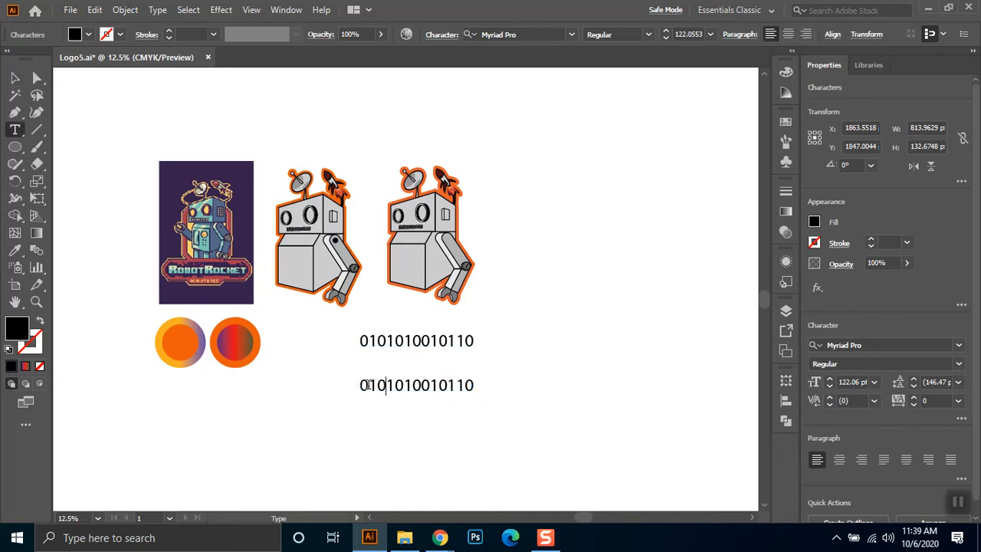
{"action": "left_click", "coordinate": [369, 385]}
{"action": "key", "text": "Delete"}
{"action": "type", "text": "to"}
{"action": "key", "text": "Right"}
{"action": "key", "text": "Left"}
{"action": "key", "text": "shift+Right"}
{"action": "key", "text": "shift+Right"}
{"action": "key", "text": "shift+Right"}
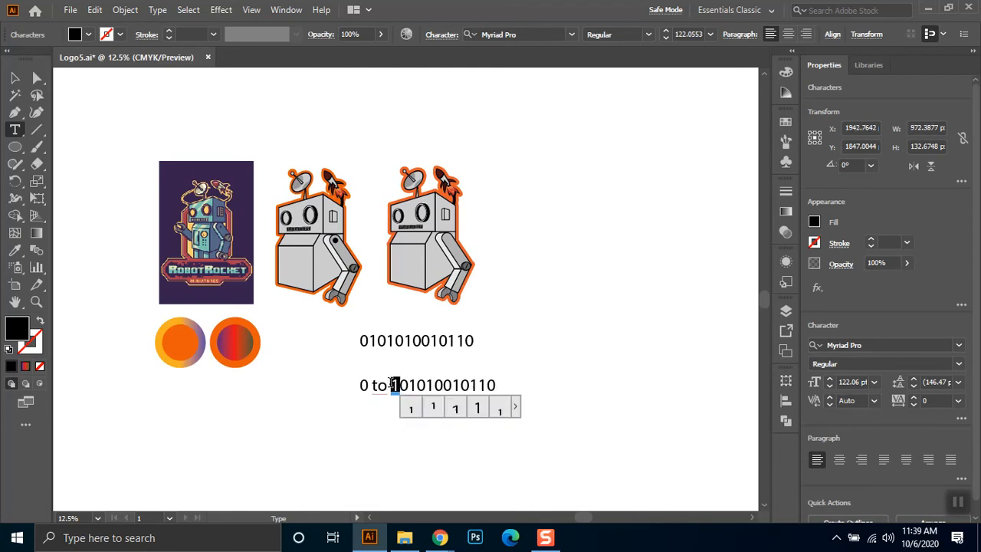
{"action": "key", "text": "shift+Right"}
{"action": "key", "text": "shift+Right"}
{"action": "key", "text": "shift+Right"}
{"action": "key", "text": "shift+Right"}
{"action": "key", "text": "shift+Right"}
{"action": "key", "text": "shift+Right"}
{"action": "key", "text": "shift+Right"}
{"action": "key", "text": "shift+Right"}
{"action": "key", "text": "shift+Right"}
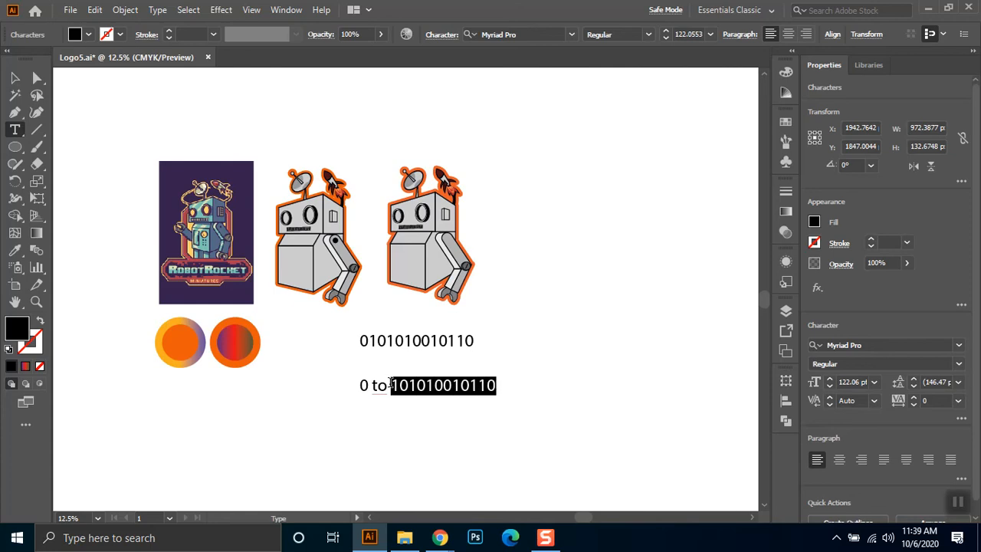
{"action": "type", "text": "9"}
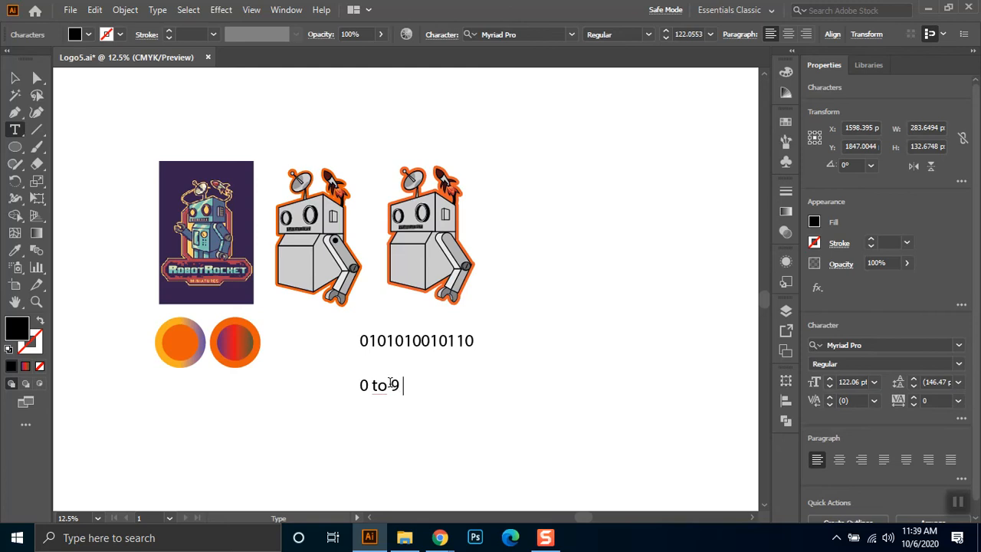
Extend the lower text line so it reads "0 to 9 & A F"
{"action": "type", "text": " & A "}
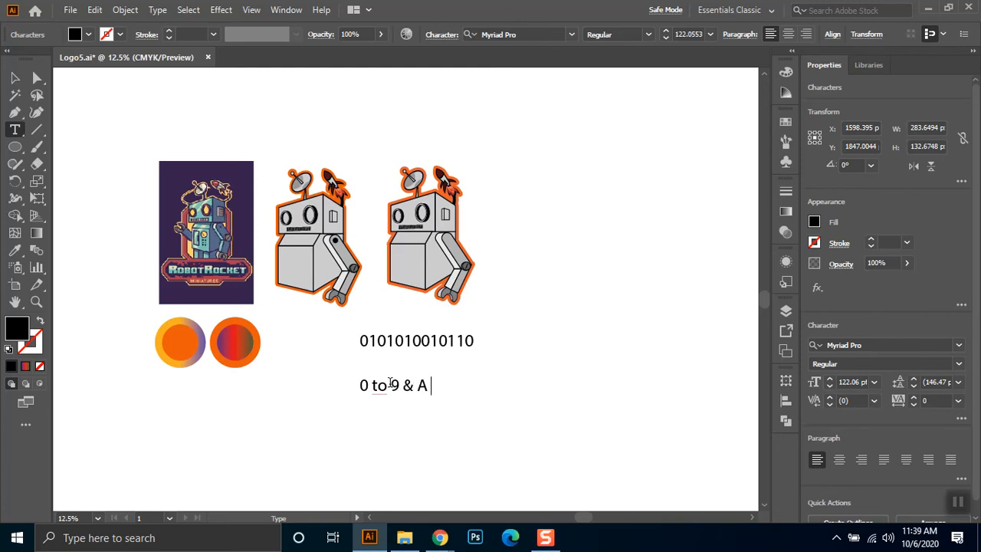
{"action": "type", "text": "G"}
{"action": "key", "text": "BackSpace"}
{"action": "type", "text": "F"}
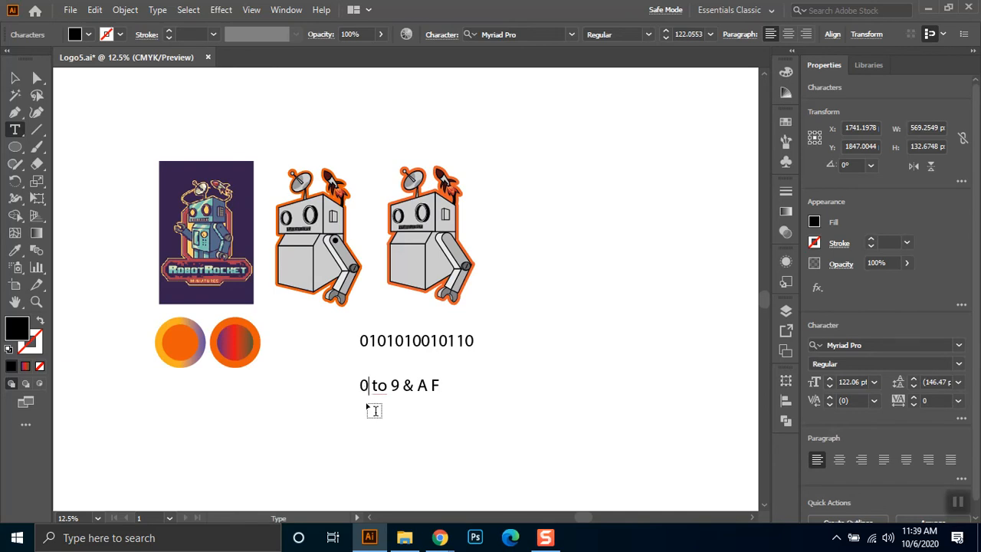
Highlight the characters 9, A and F of the lower text one by one, and finally the whole line
{"action": "double_click", "coordinate": [394, 385]}
{"action": "double_click", "coordinate": [423, 385]}
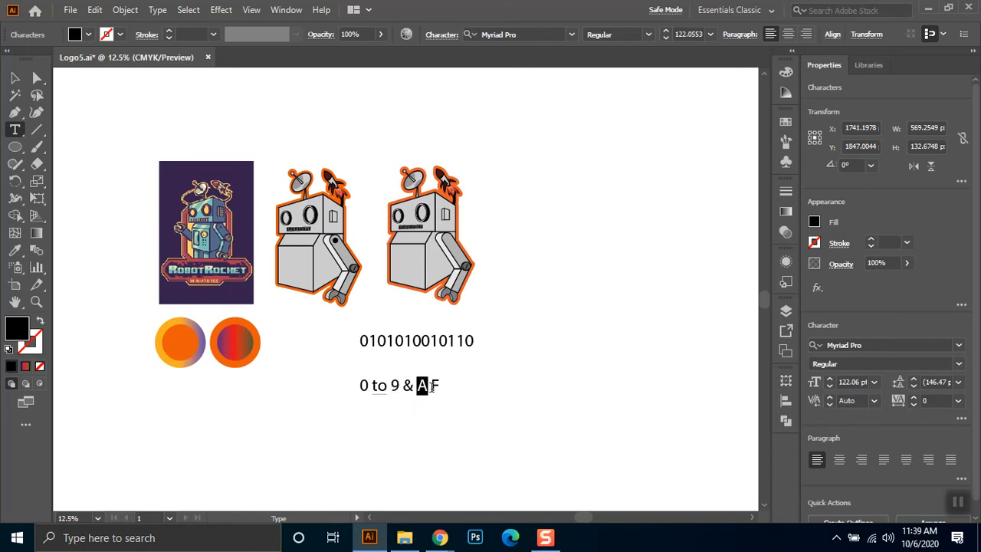
{"action": "scroll", "coordinate": [432, 387], "scroll_direction": "up", "scroll_amount": 1}
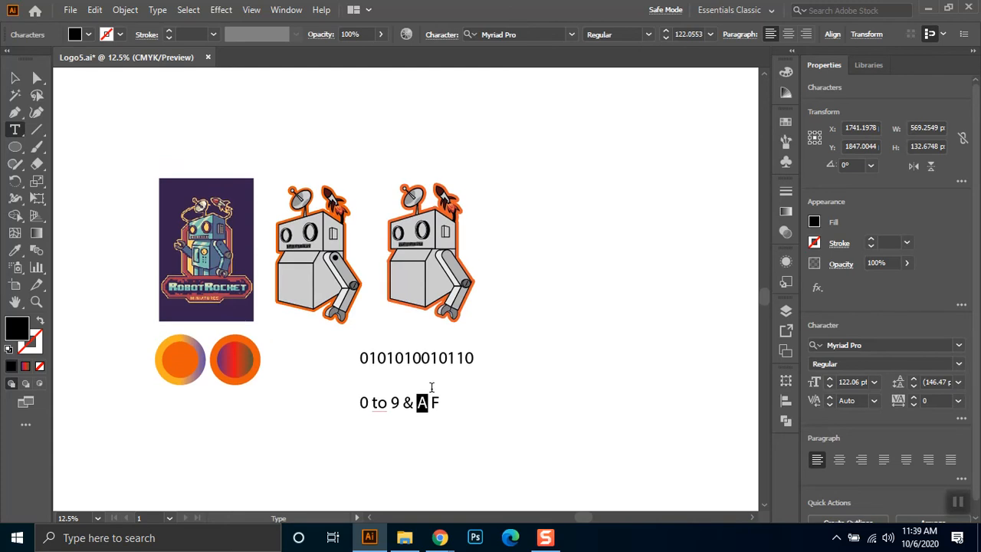
{"action": "double_click", "coordinate": [433, 402]}
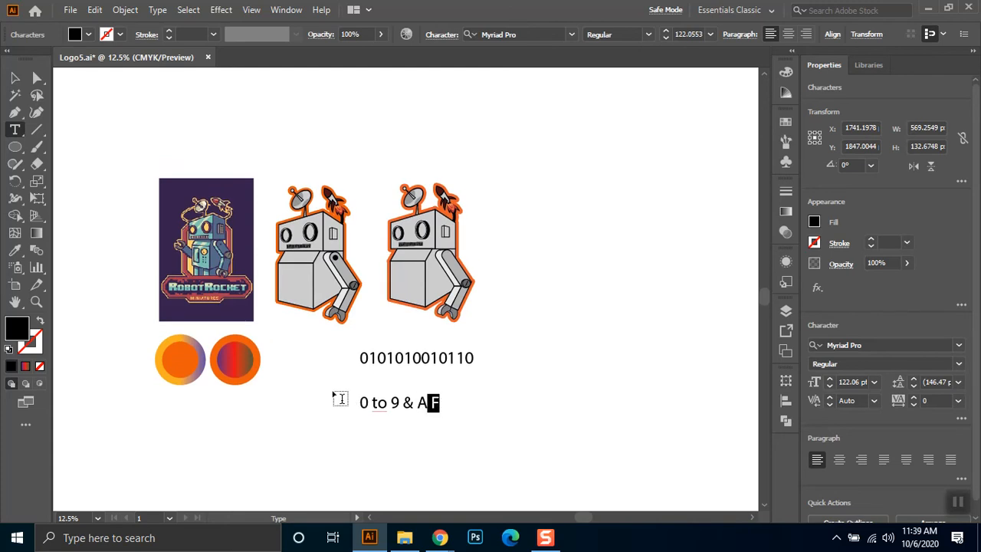
{"action": "left_click_drag", "start_coordinate": [360, 398], "coordinate": [439, 403]}
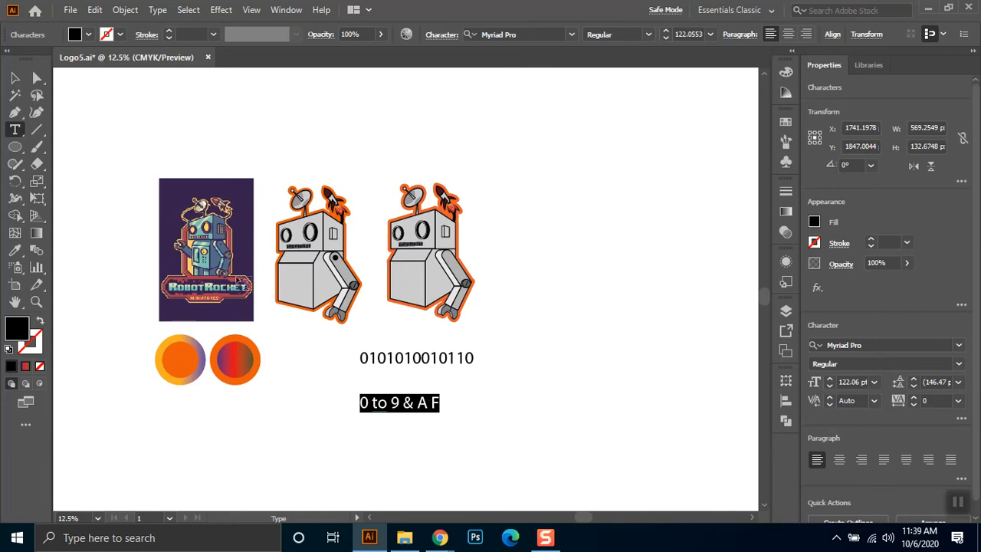
Move the "0 to 9 & A F" line closer to the binary string and add a copy beneath it reading 1233456
{"action": "key", "text": "Escape"}
{"action": "mouse_move", "coordinate": [427, 408]}
{"action": "left_mouse_down"}
{"action": "mouse_move", "coordinate": [423, 388]}
{"action": "mouse_move", "coordinate": [418, 432]}
{"action": "mouse_move", "coordinate": [426, 420]}
{"action": "left_mouse_up"}
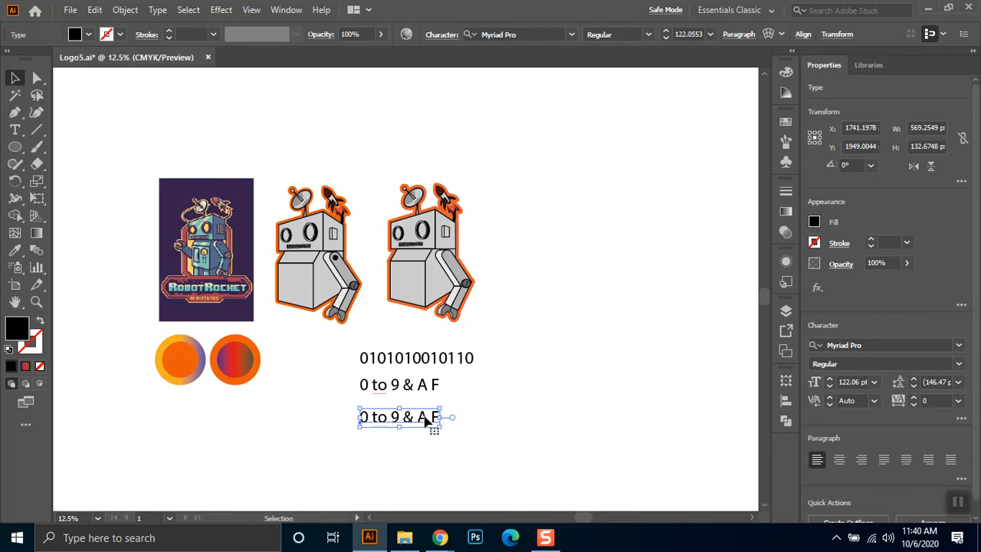
{"action": "double_click", "coordinate": [427, 420]}
{"action": "key", "text": "ctrl+a"}
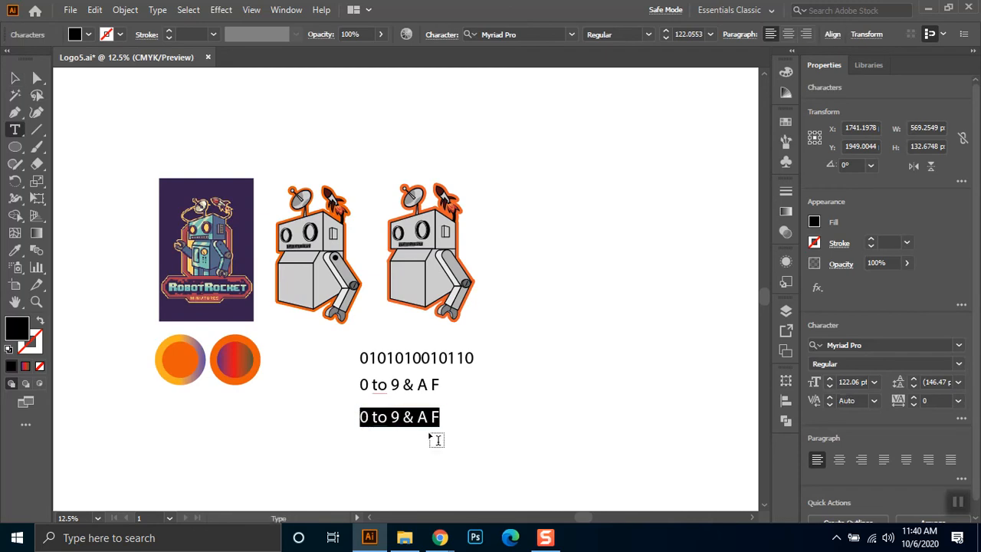
{"action": "type", "text": "1233"}
{"action": "key", "text": "Return"}
{"action": "type", "text": "456"}
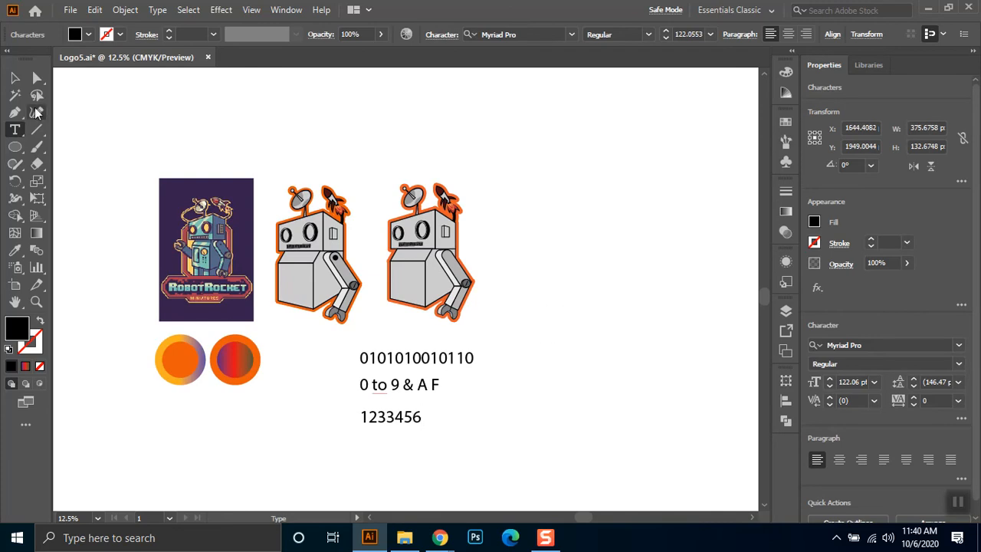
{"action": "key", "text": "Escape"}
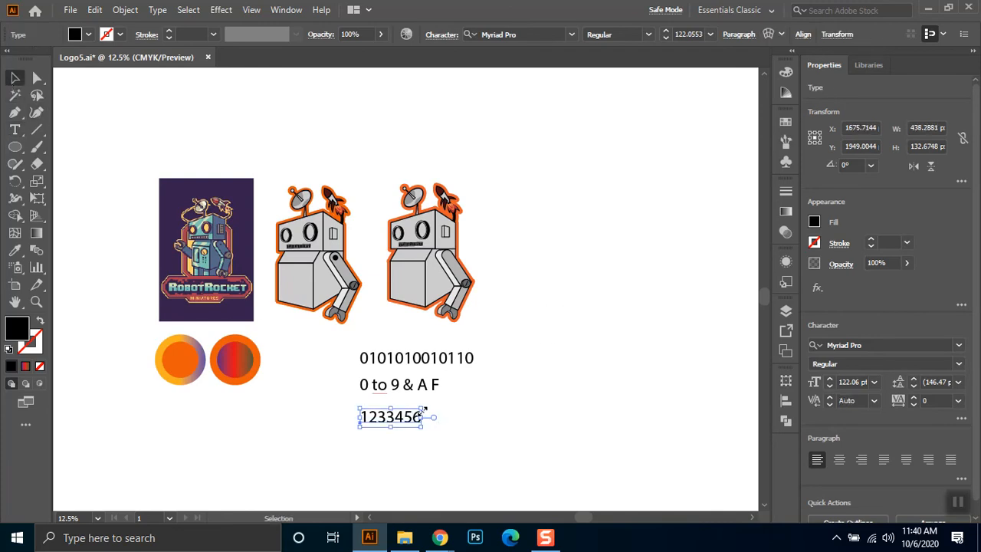
{"action": "left_click", "coordinate": [464, 400]}
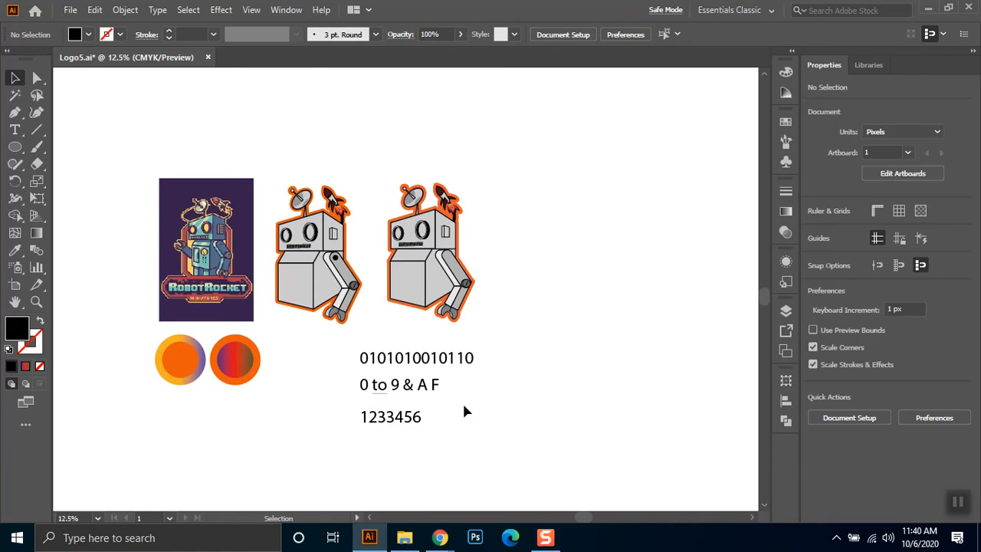
Select the three text lines one at a time, from the lowest up to the binary string
{"action": "left_click", "coordinate": [400, 423]}
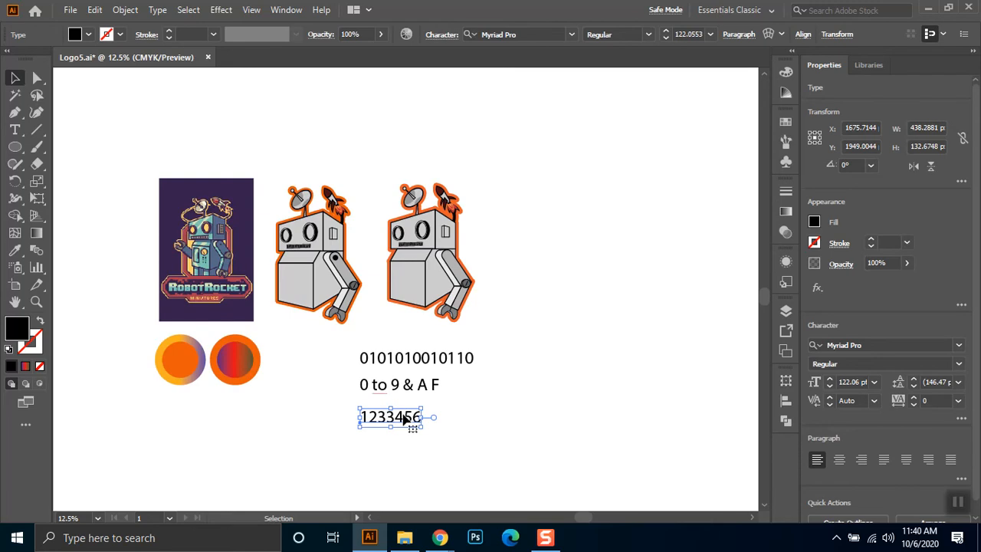
{"action": "left_click", "coordinate": [388, 393]}
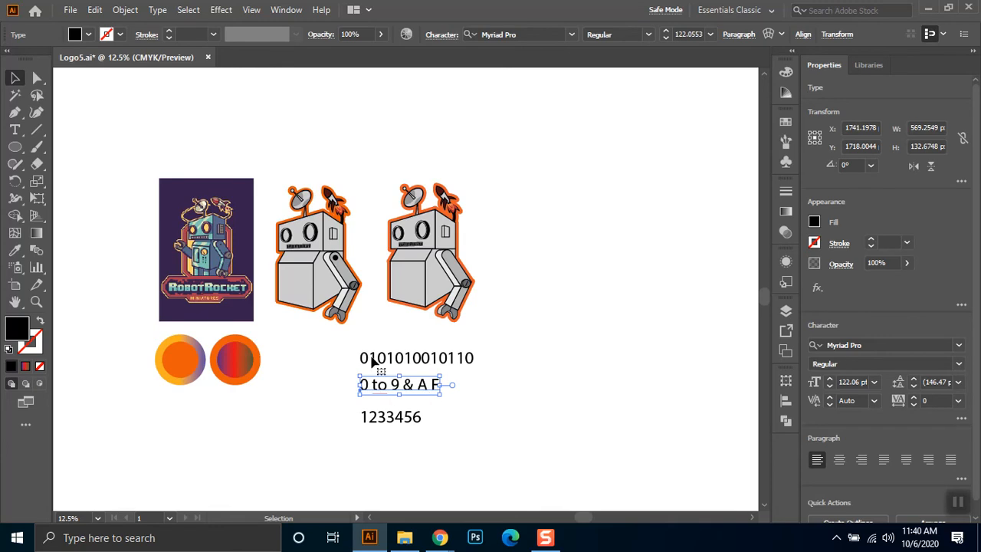
{"action": "left_click", "coordinate": [372, 361]}
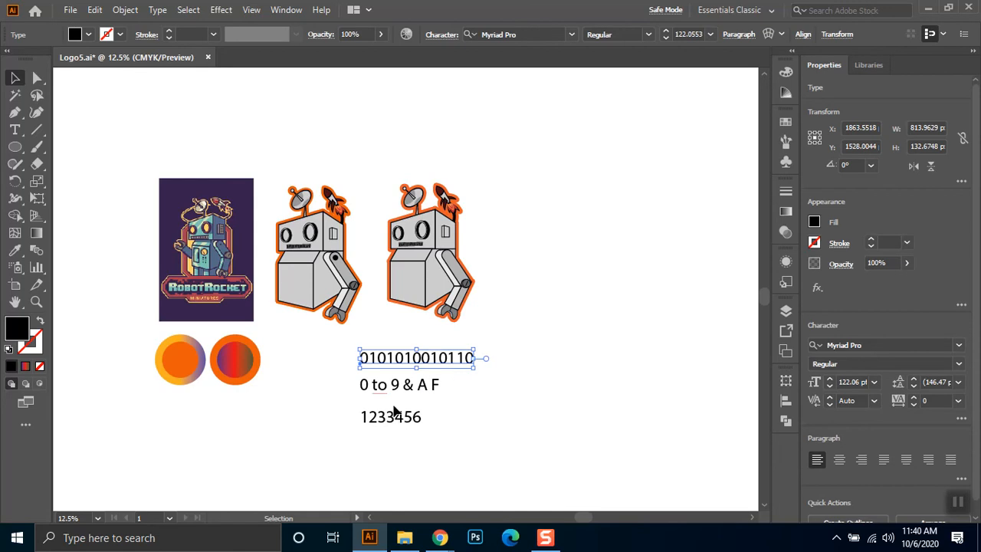
Switch to Chrome and search Google for "binary toi decimal" in the New Tab page
{"action": "mouse_move", "coordinate": [443, 541]}
{"action": "left_click", "coordinate": [385, 501]}
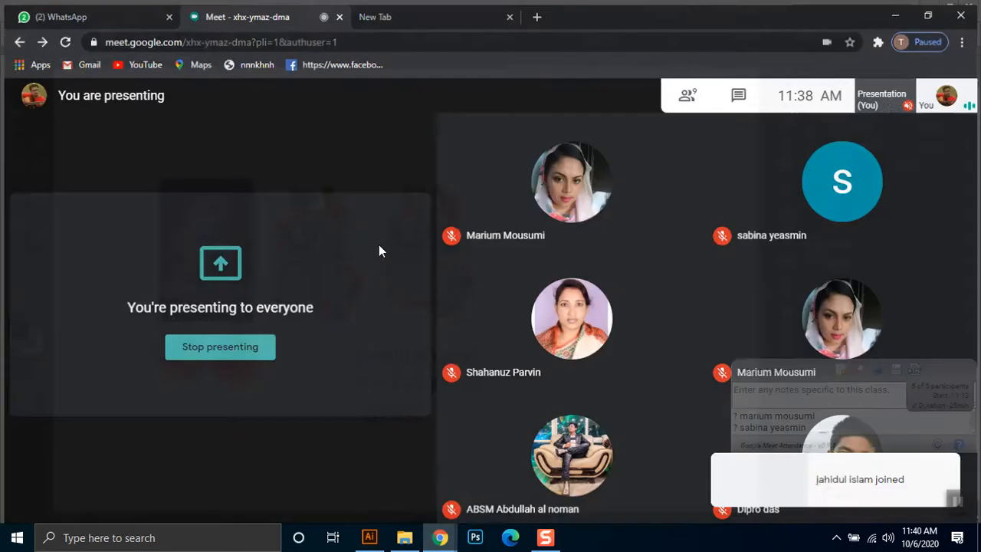
{"action": "left_click", "coordinate": [391, 18]}
{"action": "left_click", "coordinate": [391, 37]}
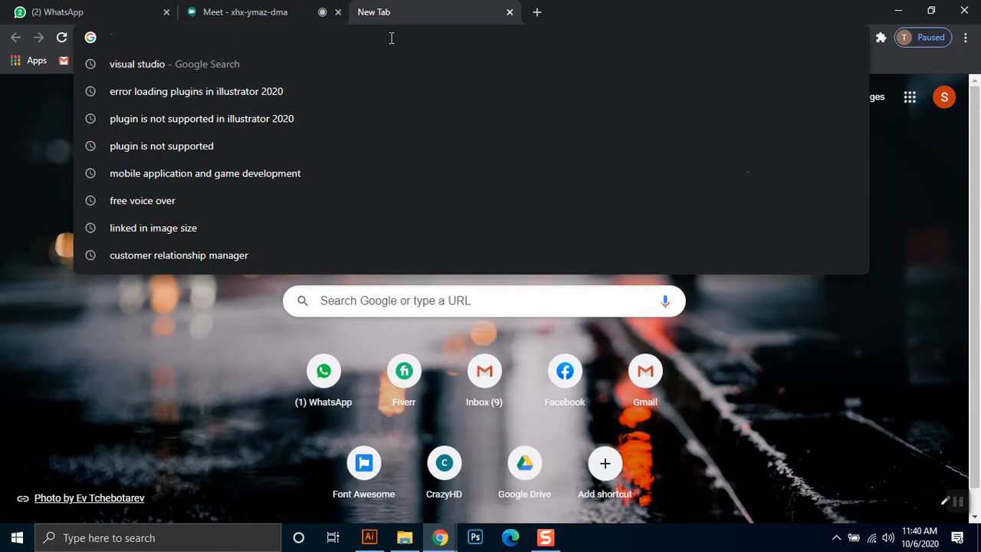
{"action": "type", "text": "binary toi"}
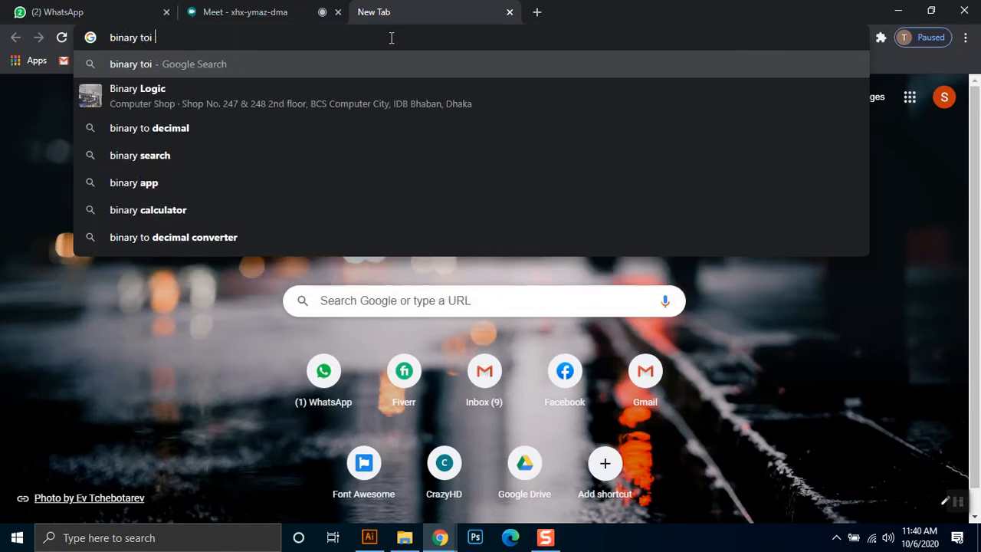
{"action": "type", "text": " decimal"}
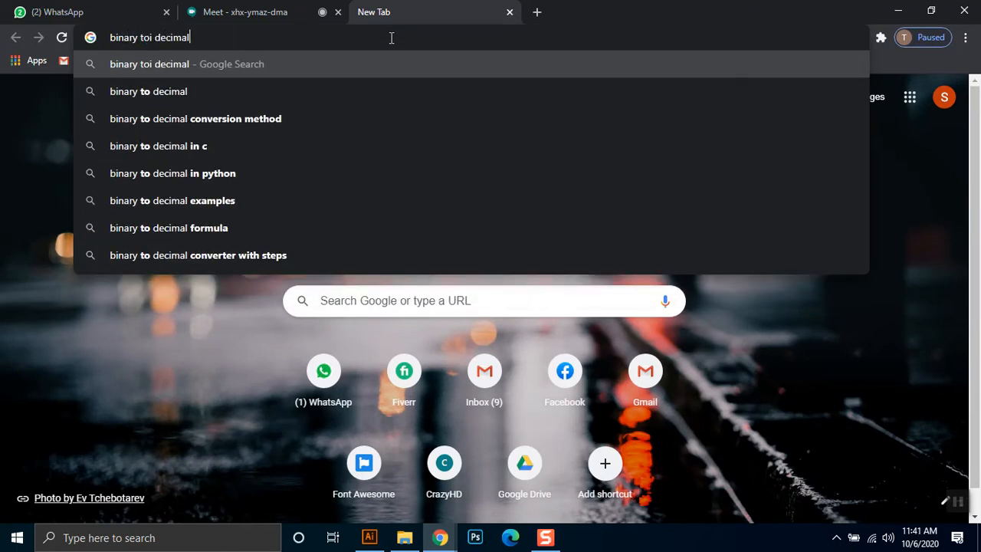
{"action": "key", "text": "Return"}
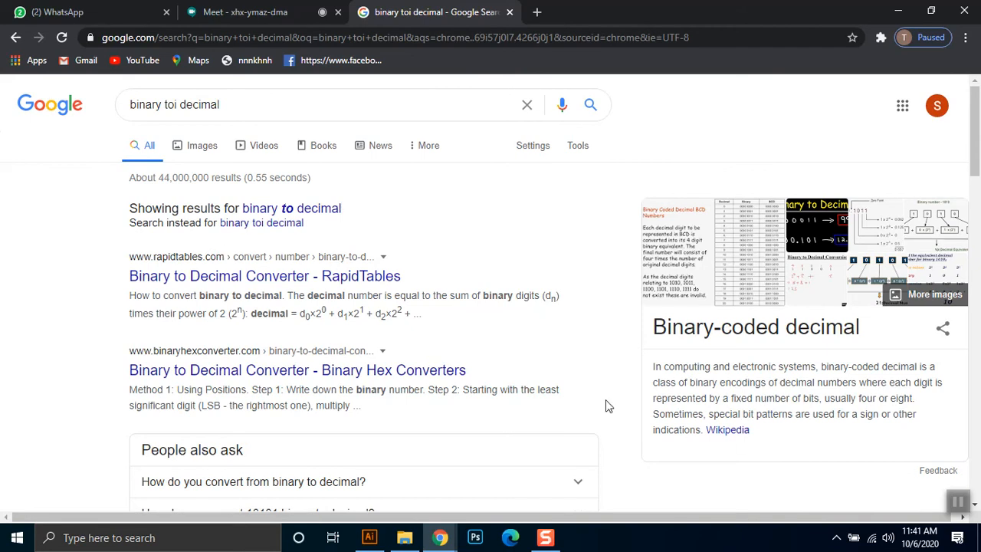
Look through the binary-to-decimal search results, and return to Illustrator by way of the Google Meet call
{"action": "scroll", "coordinate": [532, 286], "scroll_direction": "down", "scroll_amount": 4}
{"action": "scroll", "coordinate": [571, 417], "scroll_direction": "down", "scroll_amount": 4}
{"action": "left_click", "coordinate": [285, 12]}
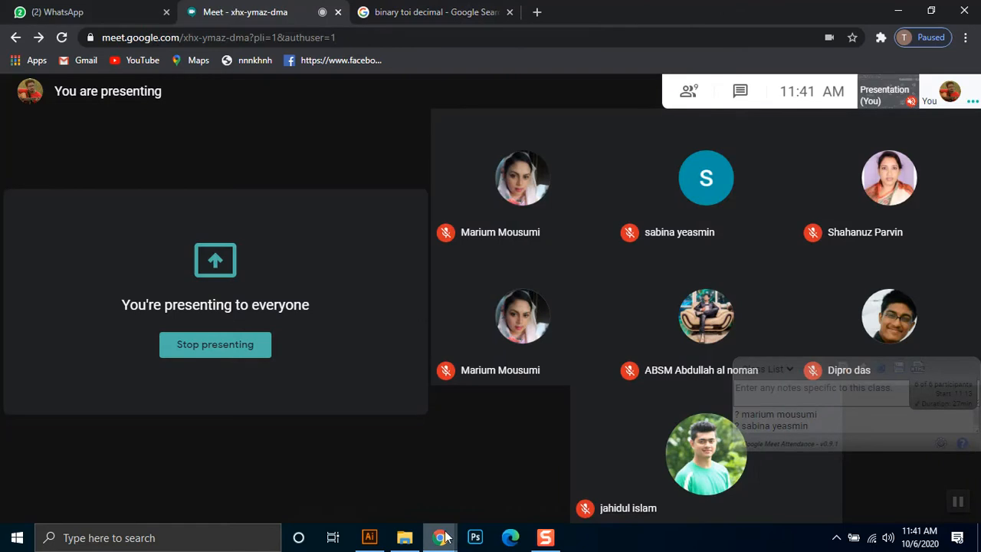
{"action": "left_click", "coordinate": [369, 538]}
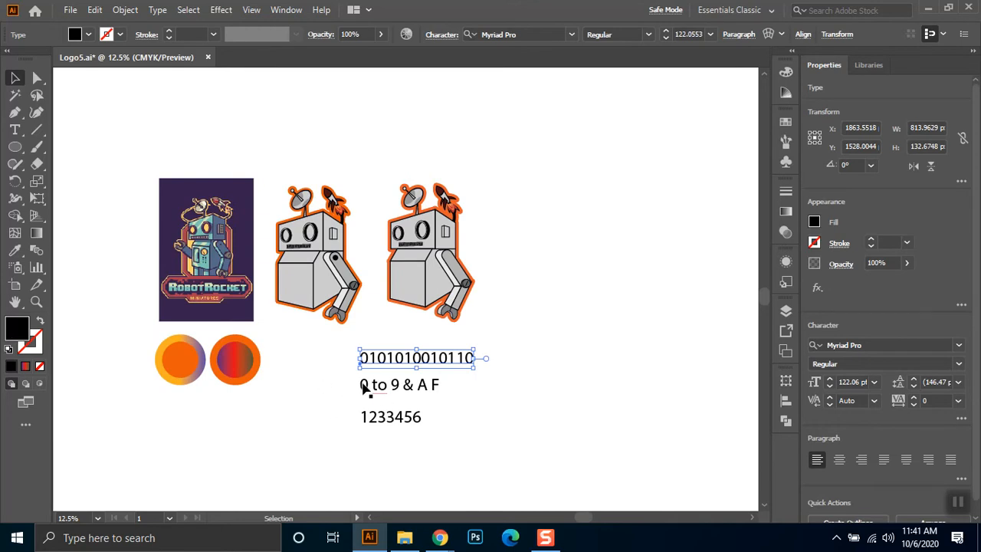
Duplicate the "0 to 9 & A F" line to its right and replace the copy's text with "Hexa-Decimal"
{"action": "left_click", "coordinate": [360, 389]}
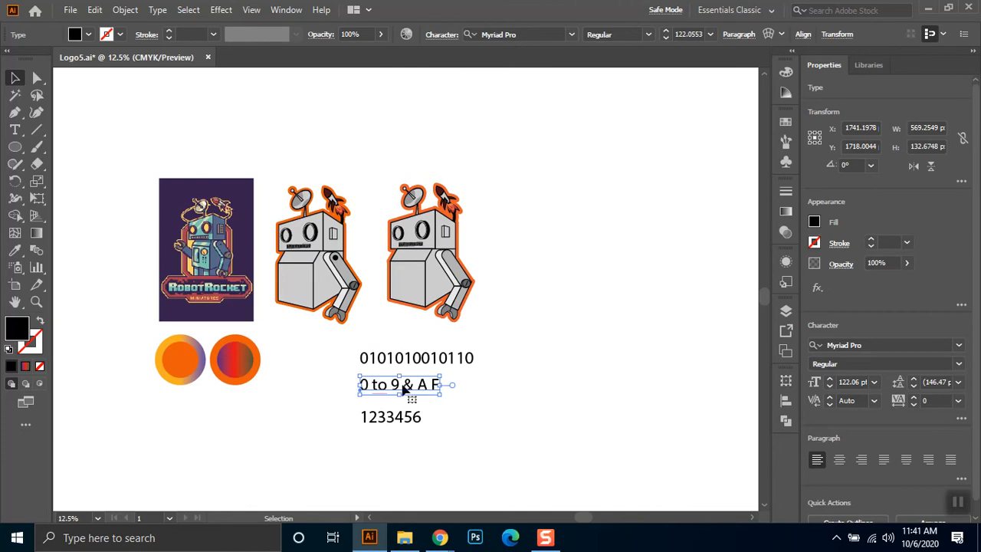
{"action": "left_click_drag", "start_coordinate": [387, 389], "coordinate": [480, 390]}
{"action": "double_click", "coordinate": [480, 389]}
{"action": "key", "text": "ctrl+a"}
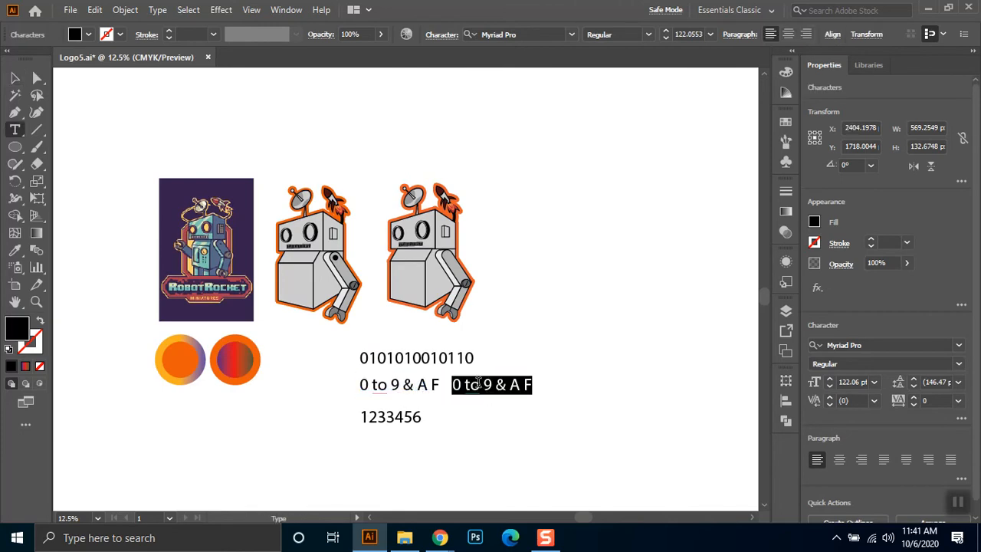
{"action": "type", "text": "HExa-"}
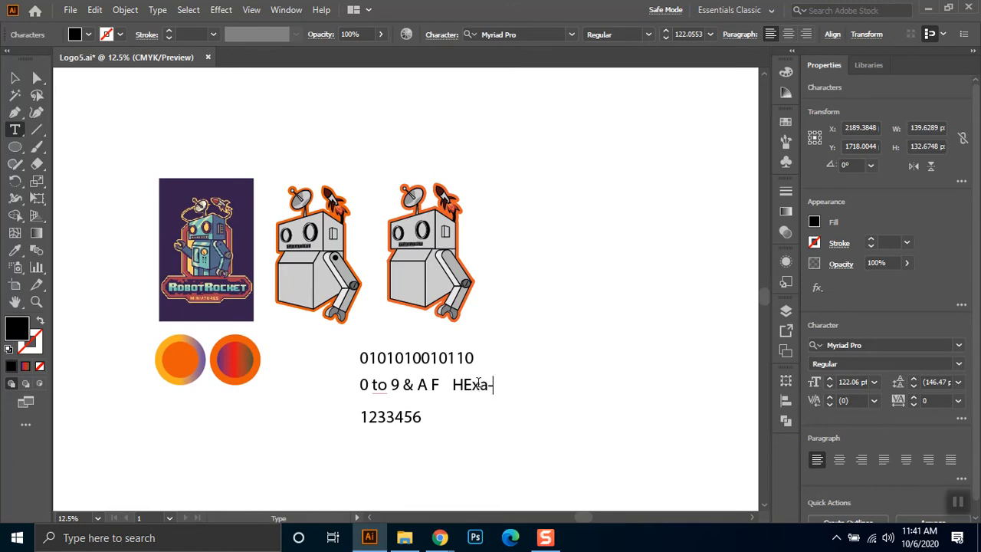
{"action": "type", "text": "Decimal"}
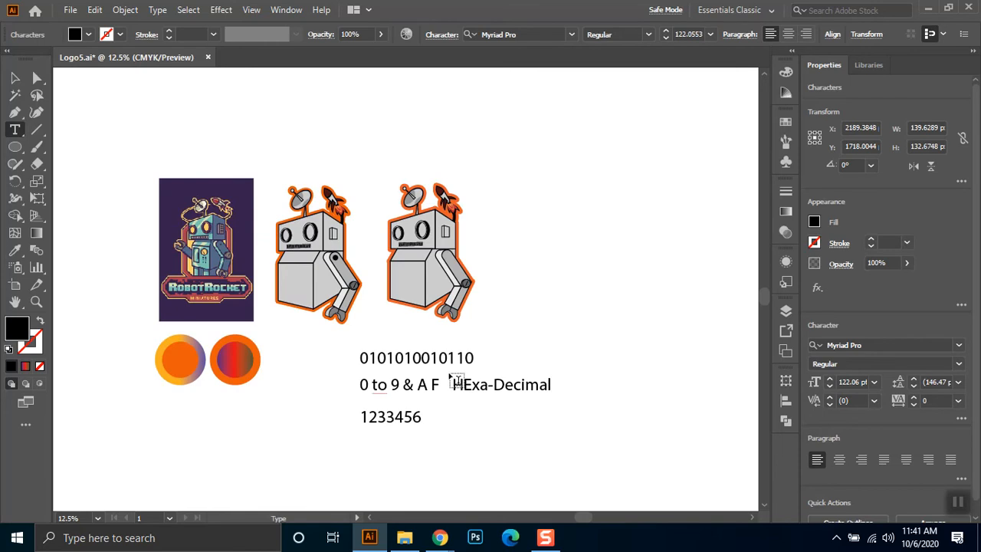
{"action": "left_click_drag", "start_coordinate": [461, 380], "coordinate": [471, 380]}
{"action": "type", "text": "e"}
{"action": "key", "text": "Escape"}
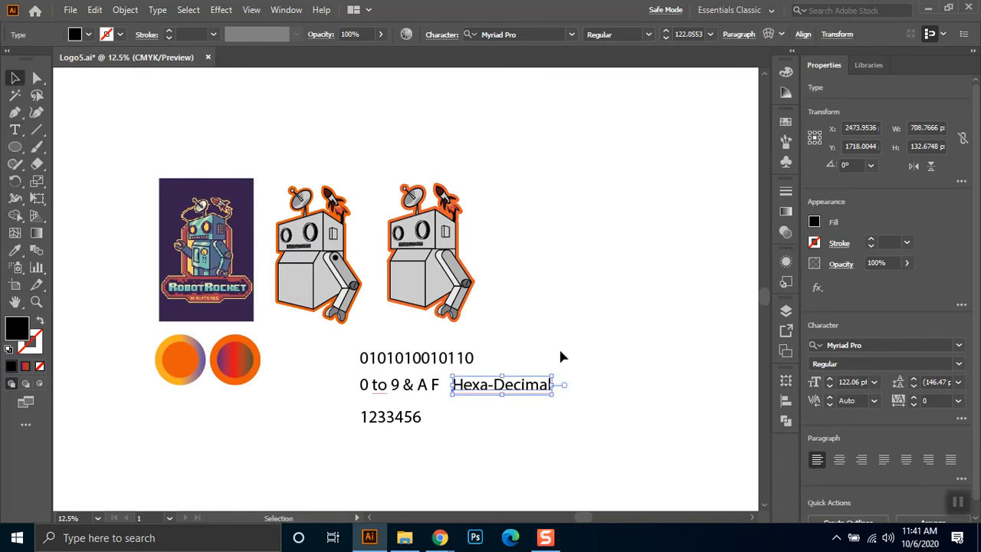
Open the colour picker for the Hexa-Decimal text's fill and examine its hexadecimal colour code
{"action": "double_click", "coordinate": [15, 330]}
{"action": "left_click_drag", "start_coordinate": [650, 222], "coordinate": [714, 89]}
{"action": "left_click", "coordinate": [764, 302]}
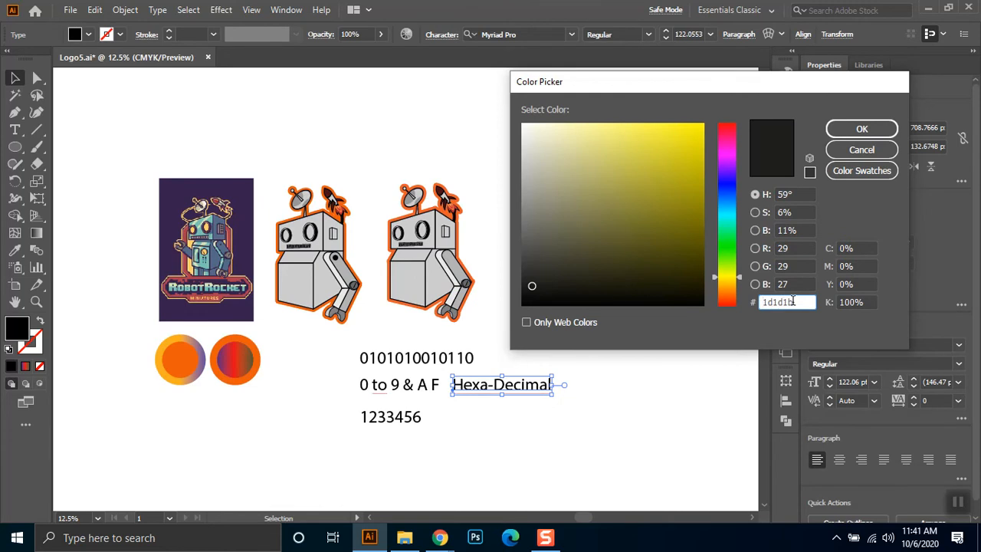
{"action": "left_click_drag", "start_coordinate": [798, 302], "coordinate": [732, 294]}
{"action": "left_click", "coordinate": [777, 302]}
{"action": "double_click", "coordinate": [807, 302]}
Try olive shades and a blue hue for the text's fill while checking the hex code, and cancel the colour change
{"action": "left_click", "coordinate": [621, 212]}
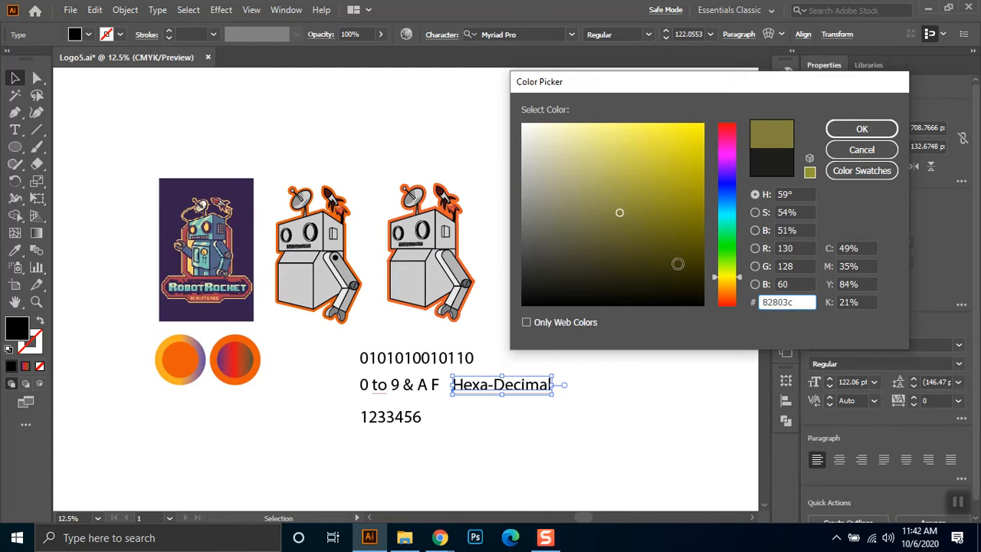
{"action": "left_click", "coordinate": [675, 217]}
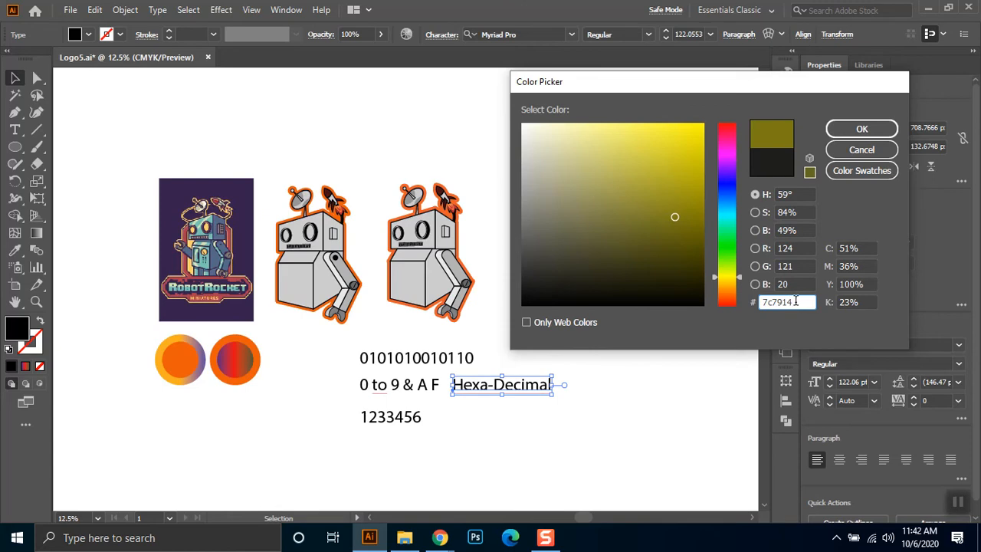
{"action": "left_click_drag", "start_coordinate": [803, 302], "coordinate": [761, 302]}
{"action": "left_click", "coordinate": [735, 130]}
{"action": "left_click_drag", "start_coordinate": [734, 131], "coordinate": [731, 208]}
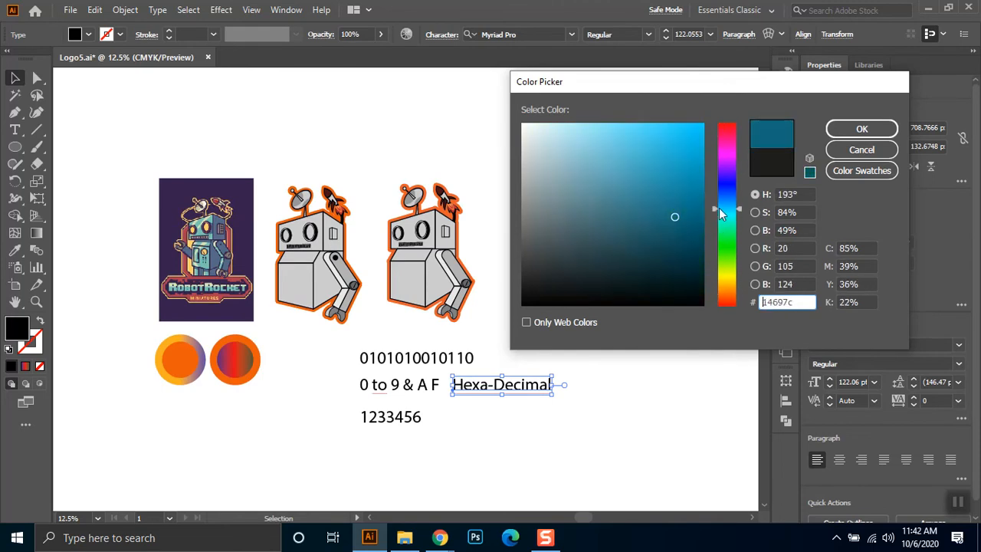
{"action": "left_click_drag", "start_coordinate": [666, 88], "coordinate": [407, 148]}
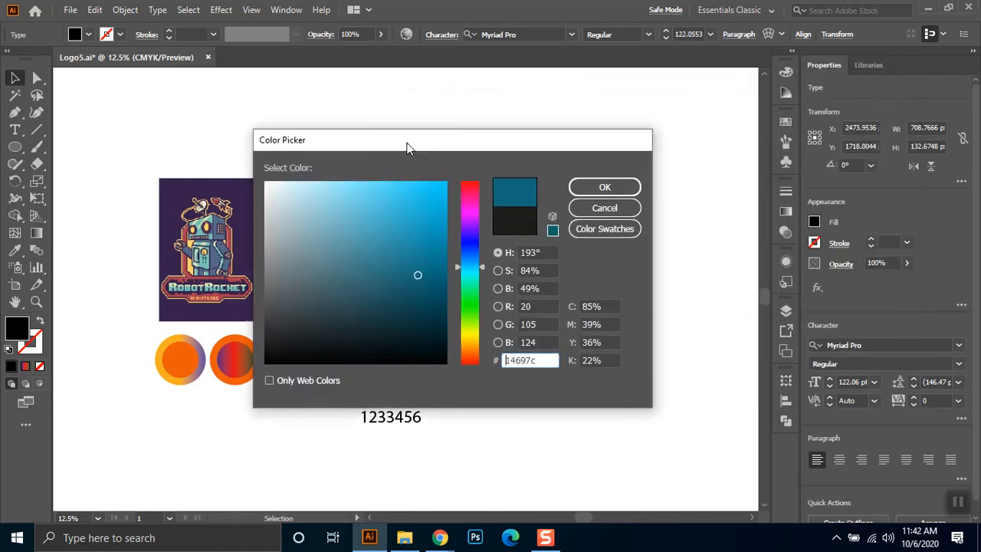
{"action": "left_click", "coordinate": [591, 208]}
Switch the document colour mode to RGB and deselect the text
{"action": "left_click", "coordinate": [69, 9]}
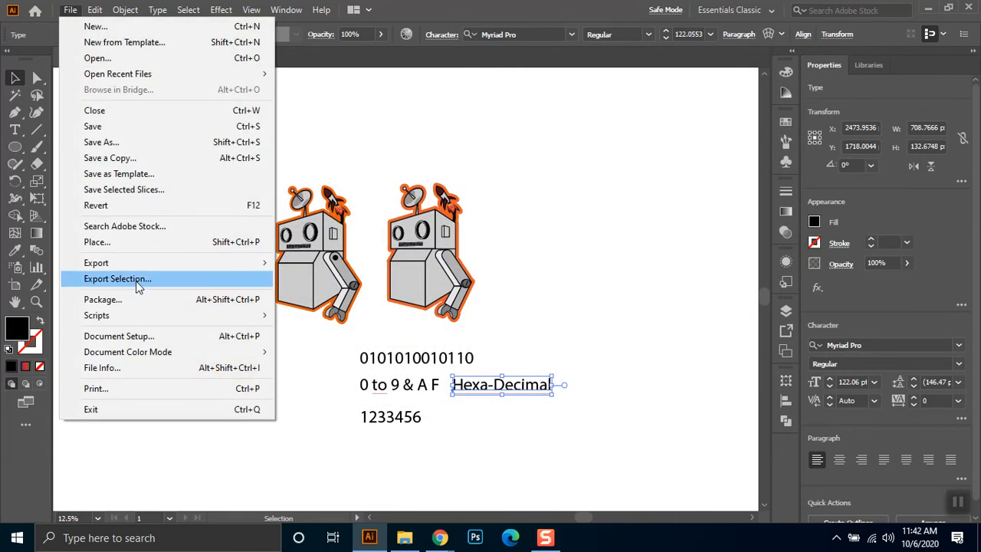
{"action": "mouse_move", "coordinate": [159, 316]}
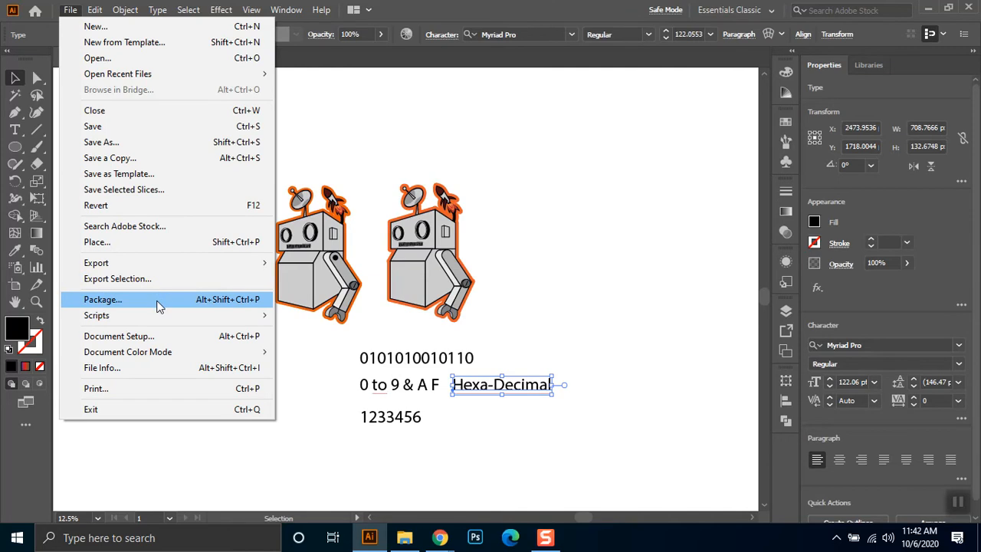
{"action": "mouse_move", "coordinate": [167, 354]}
{"action": "left_click", "coordinate": [314, 368]}
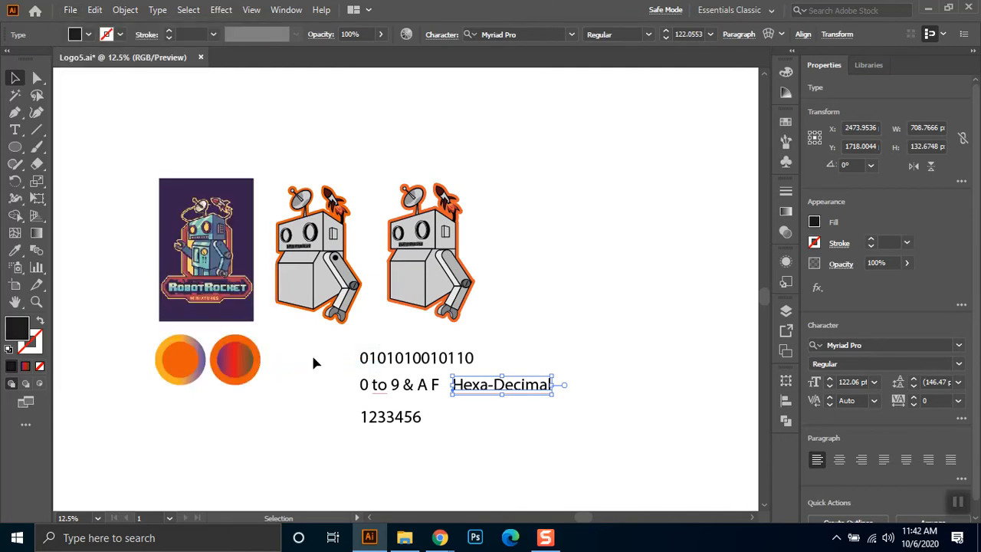
{"action": "left_click", "coordinate": [435, 331]}
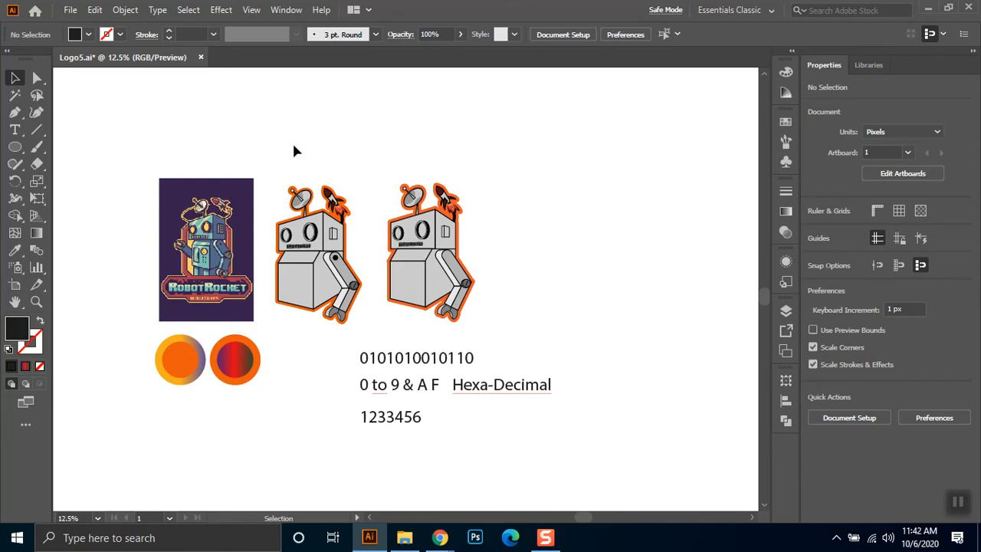
Show the Hexa-Decimal text's fill colour as RGB sliders and enlarge the colour spectrum
{"action": "left_click", "coordinate": [528, 394]}
{"action": "left_click", "coordinate": [787, 72]}
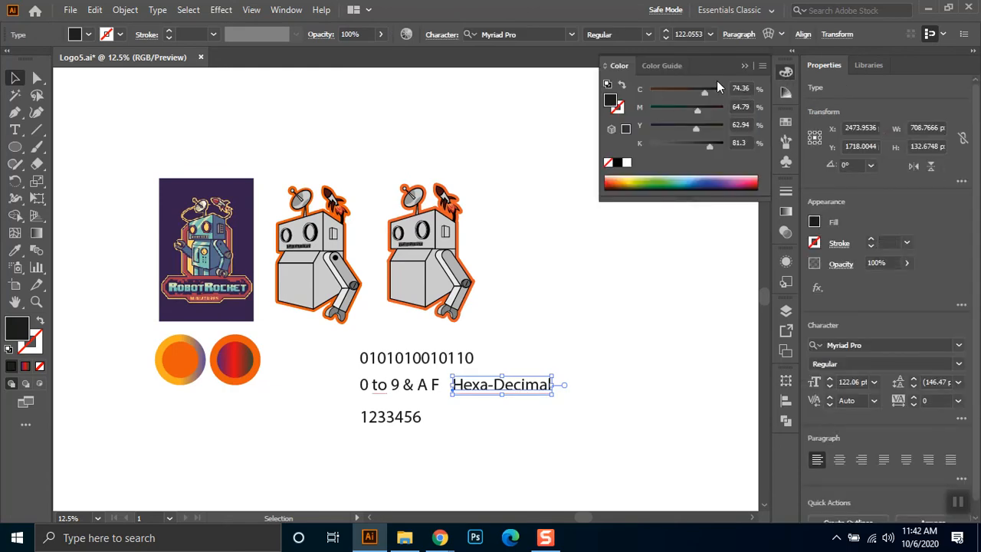
{"action": "left_click", "coordinate": [763, 65]}
{"action": "left_click", "coordinate": [792, 113]}
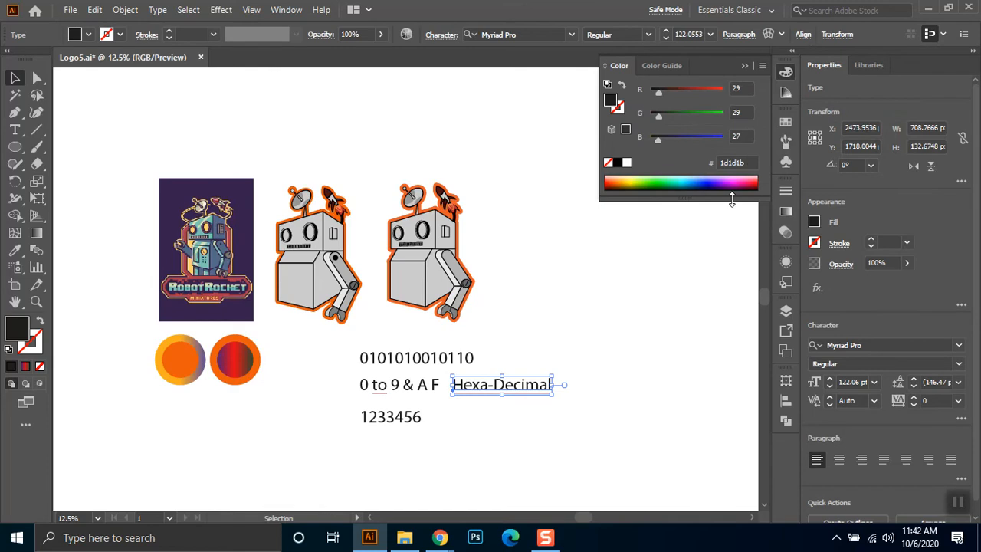
{"action": "left_click_drag", "start_coordinate": [596, 203], "coordinate": [536, 301]}
Raise the red, green and blue values of the Hexa-Decimal text's fill to 255 each
{"action": "left_click_drag", "start_coordinate": [599, 95], "coordinate": [696, 92]}
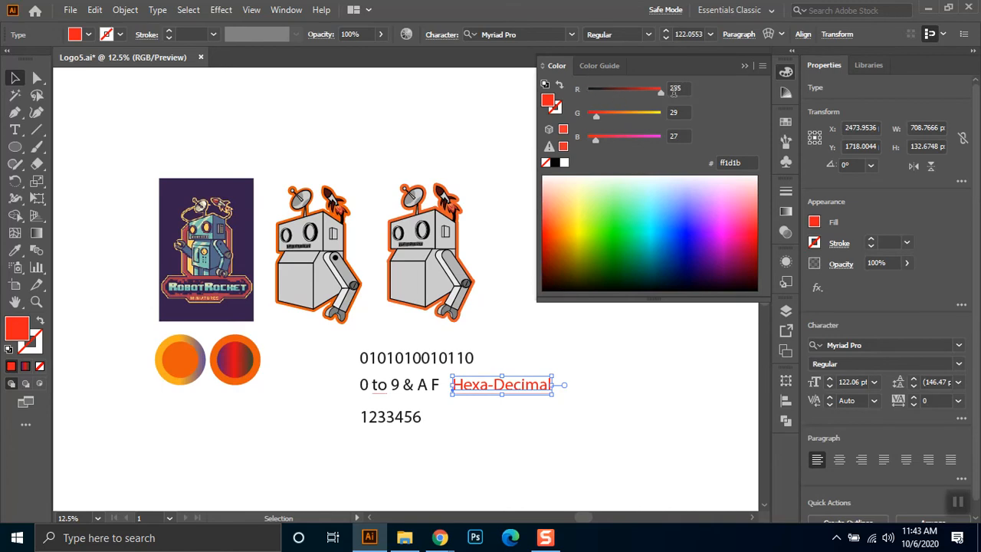
{"action": "left_click", "coordinate": [687, 87]}
{"action": "left_click_drag", "start_coordinate": [598, 116], "coordinate": [679, 110]}
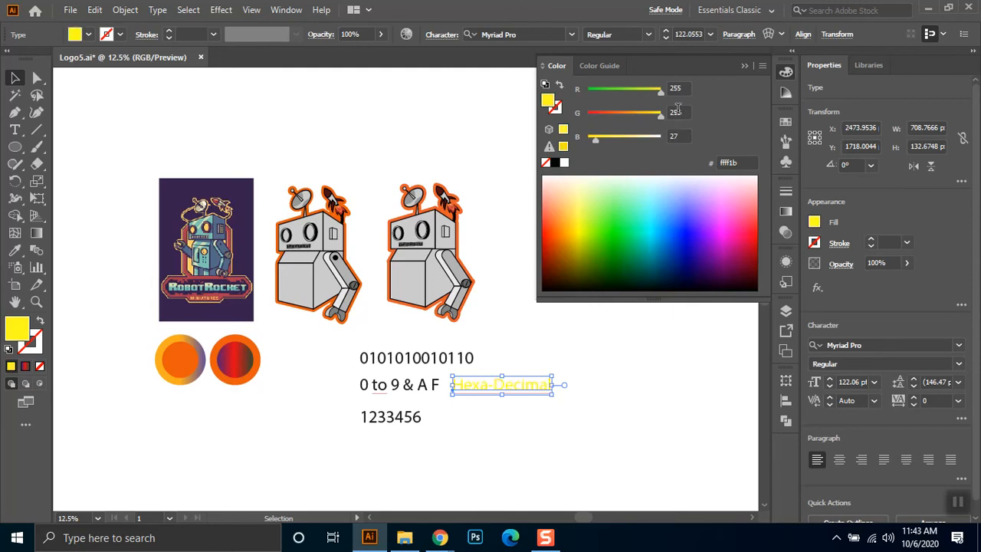
{"action": "left_click", "coordinate": [684, 112]}
{"action": "left_click_drag", "start_coordinate": [596, 144], "coordinate": [692, 140]}
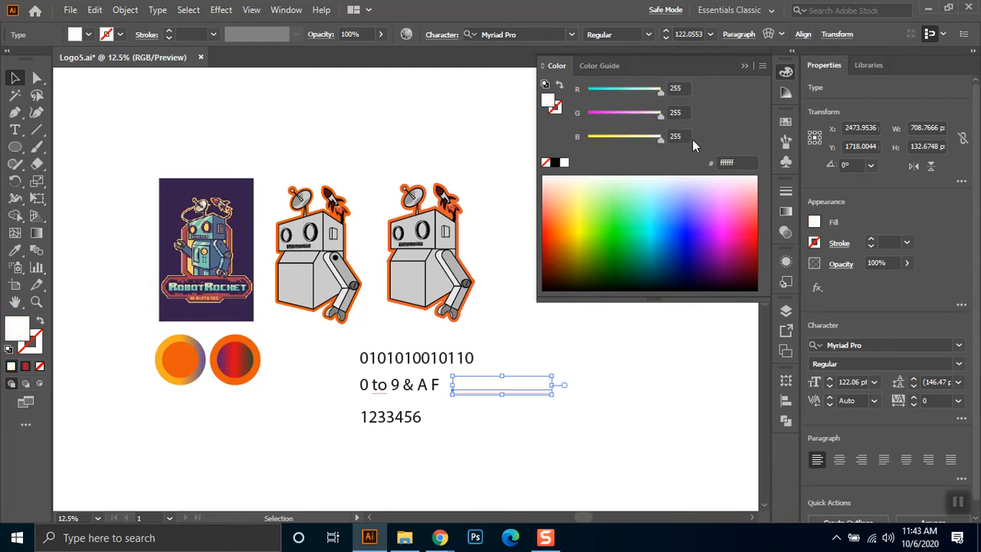
{"action": "left_click", "coordinate": [679, 137]}
Sample several fill colours for the Hexa-Decimal text from the spectrum, ending on the green 6bc000
{"action": "left_click", "coordinate": [563, 225]}
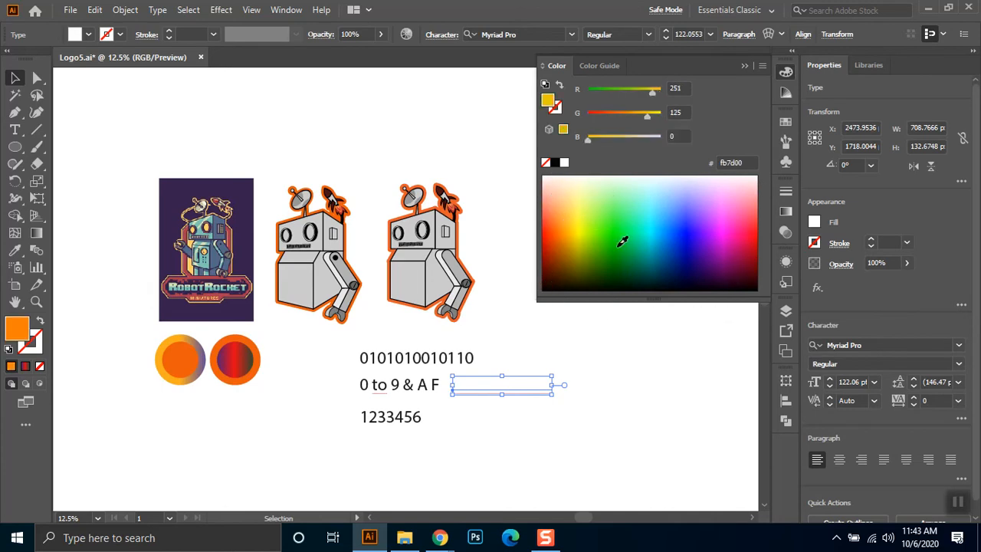
{"action": "left_click", "coordinate": [544, 178]}
{"action": "left_click", "coordinate": [567, 200]}
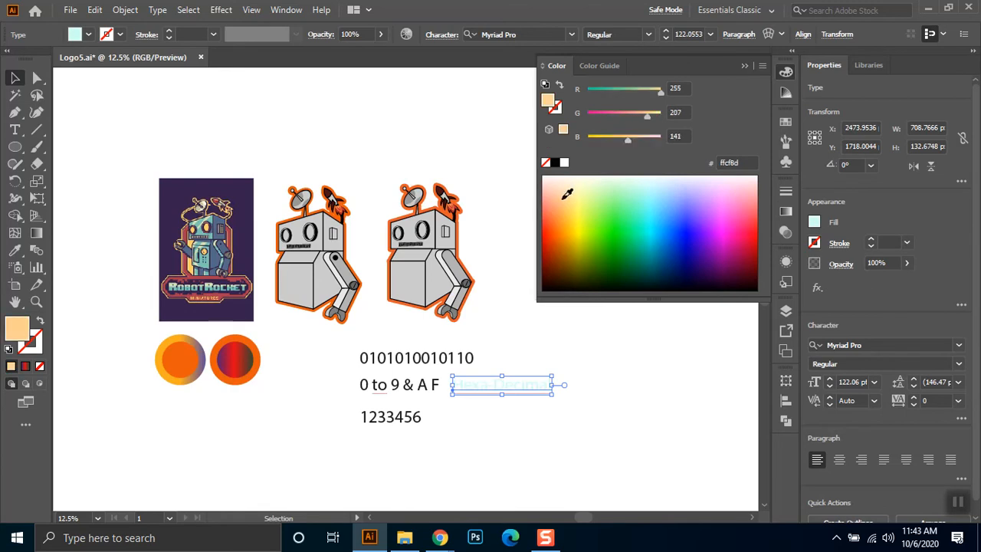
{"action": "left_click", "coordinate": [567, 201]}
{"action": "left_click_drag", "start_coordinate": [567, 200], "coordinate": [595, 247]}
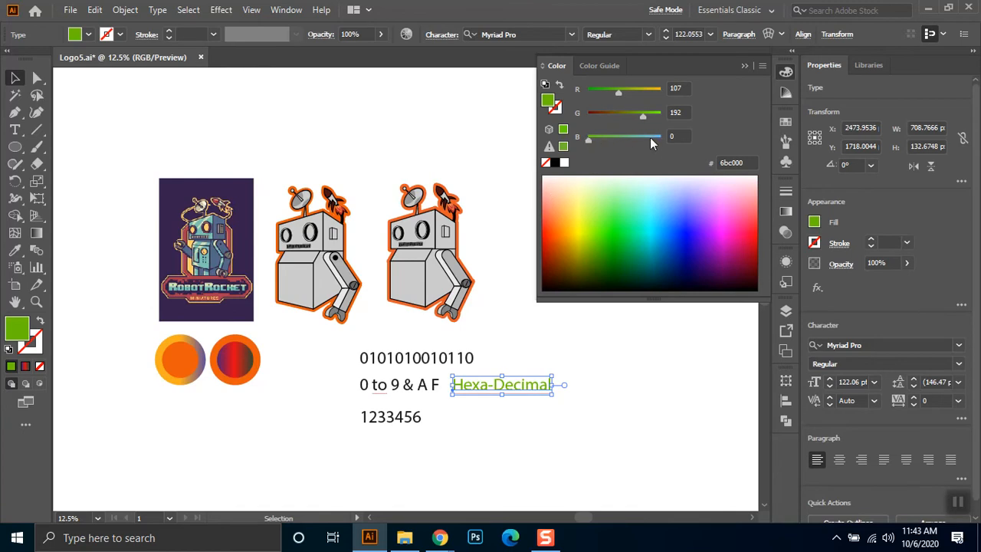
Change the Hexa-Decimal text's fill to black and then to pure red with R 255, G 0 and B 0
{"action": "left_click_drag", "start_coordinate": [650, 139], "coordinate": [662, 134]}
{"action": "left_click", "coordinate": [660, 118]}
{"action": "left_click_drag", "start_coordinate": [626, 89], "coordinate": [577, 142]}
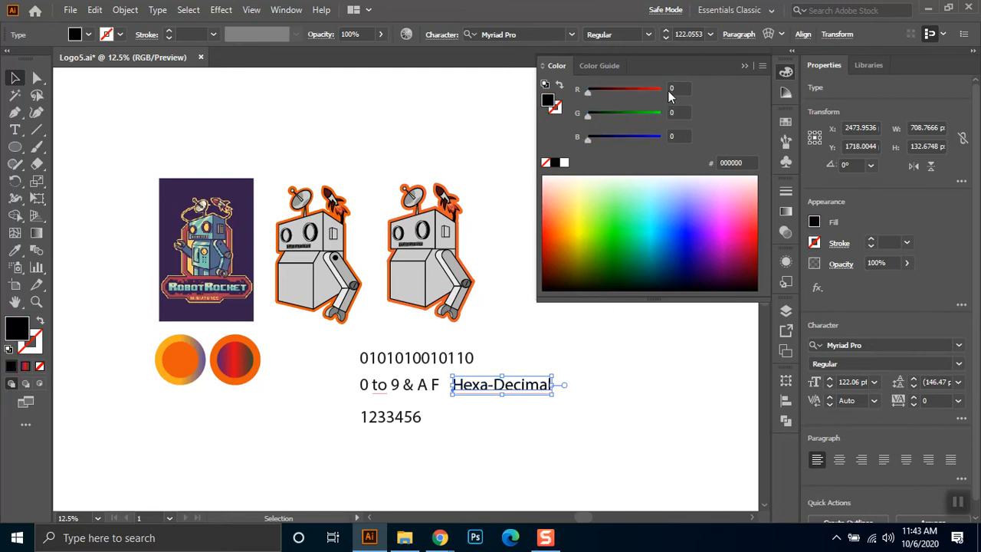
{"action": "left_click", "coordinate": [668, 90]}
{"action": "left_click", "coordinate": [674, 112]}
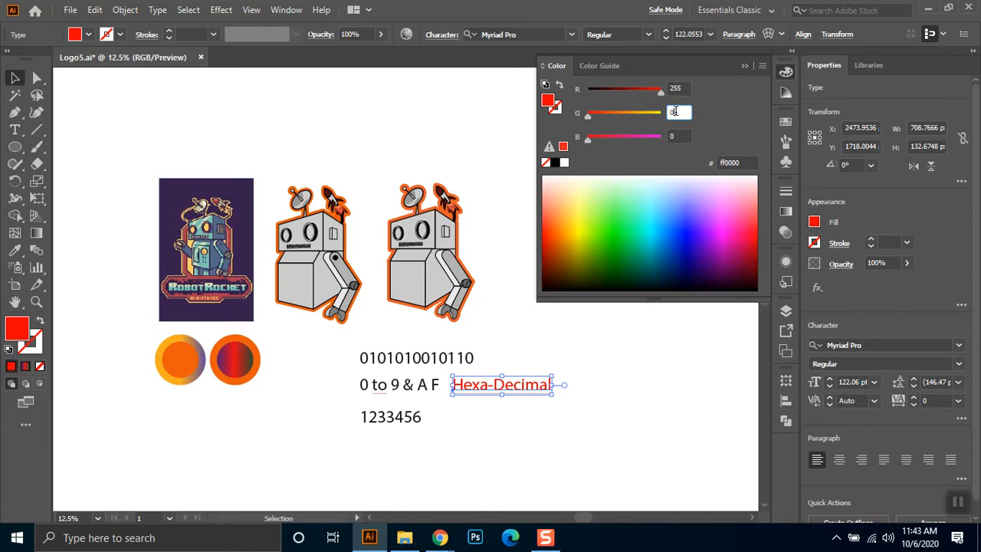
{"action": "left_click_drag", "start_coordinate": [589, 116], "coordinate": [551, 108]}
{"action": "left_click", "coordinate": [15, 130]}
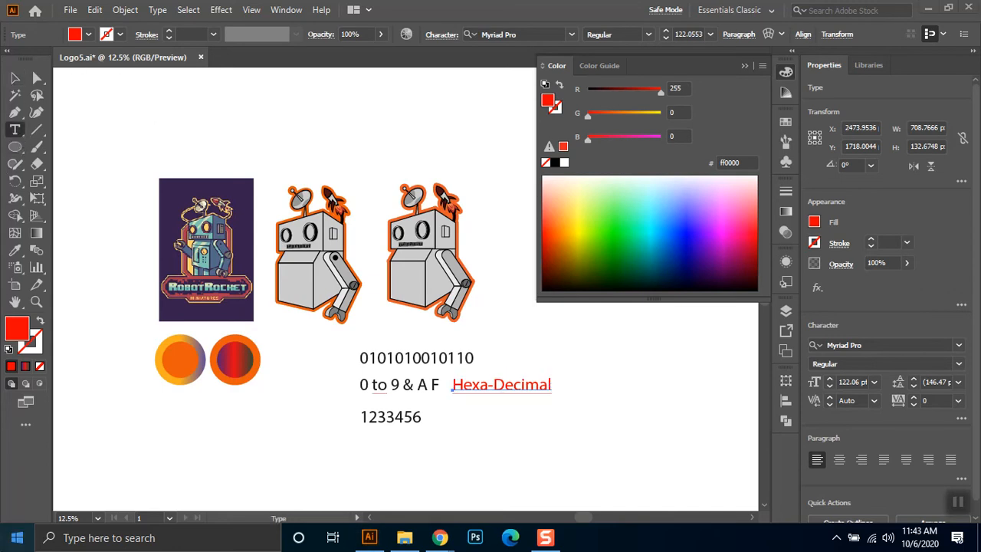
Search Windows for "cal" and open the Calculator app
{"action": "key", "text": "super"}
{"action": "type", "text": "cal"}
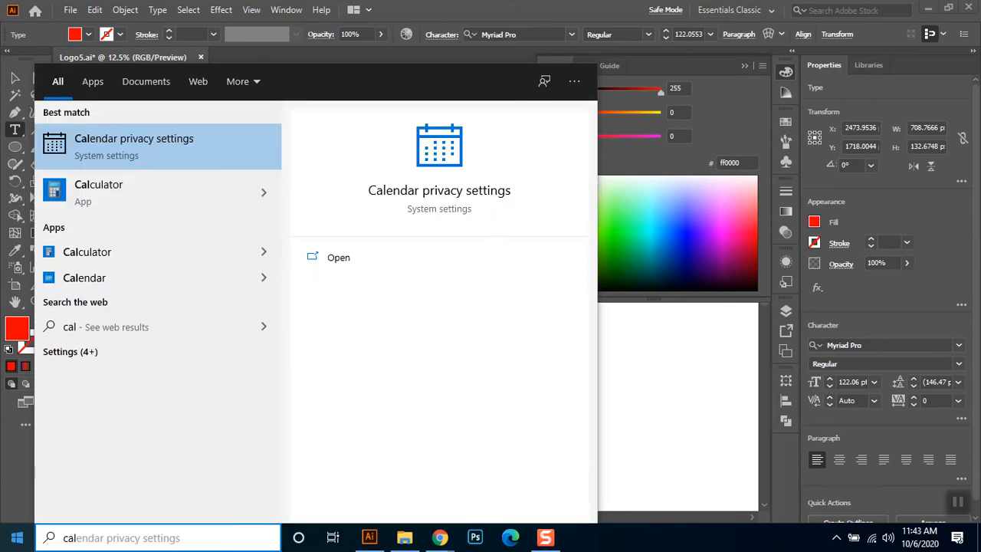
{"action": "key", "text": "Down"}
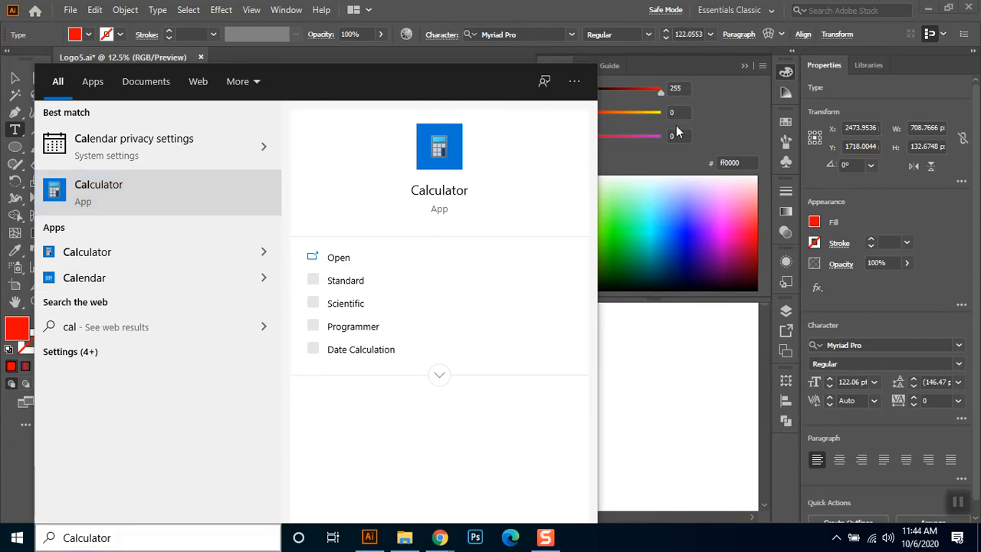
{"action": "key", "text": "Return"}
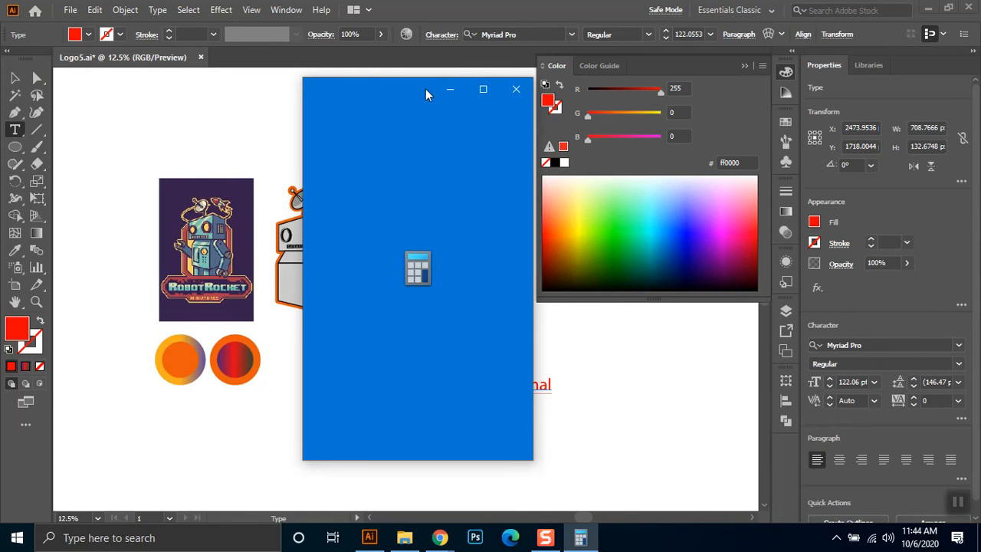
Calculate 255 × 255 × 255 to find the number of possible RGB colours
{"action": "left_click", "coordinate": [389, 399]}
{"action": "left_click", "coordinate": [390, 366]}
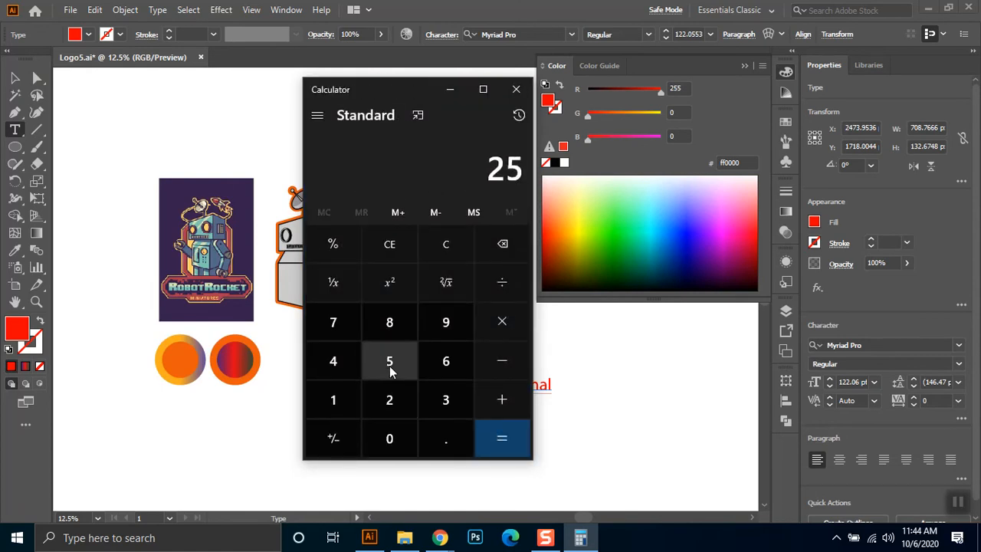
{"action": "left_click", "coordinate": [390, 365]}
{"action": "left_click", "coordinate": [395, 398]}
{"action": "double_click", "coordinate": [389, 361]}
{"action": "left_click", "coordinate": [490, 329]}
{"action": "left_click", "coordinate": [404, 397]}
{"action": "double_click", "coordinate": [390, 361]}
{"action": "left_click", "coordinate": [502, 435]}
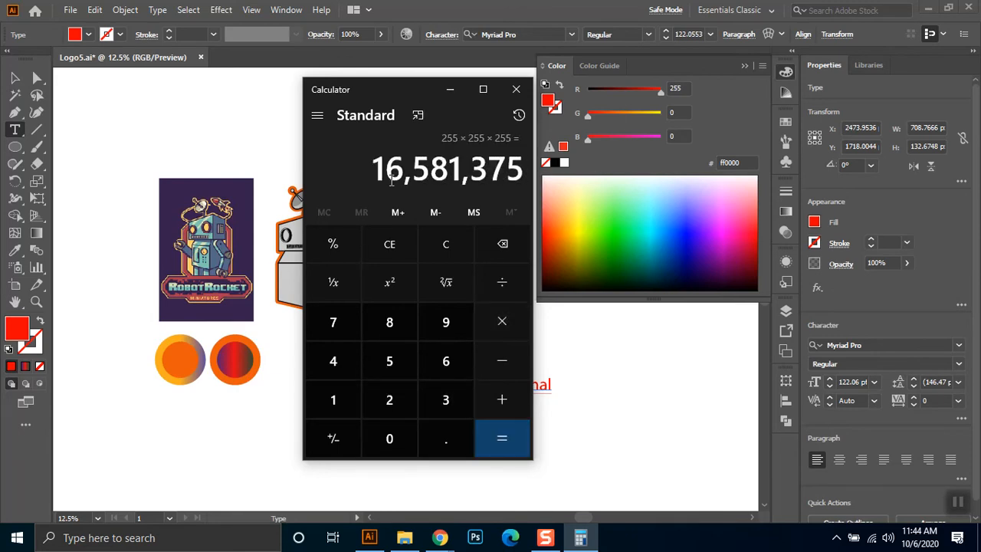
Highlight the digit groups of the multiplication result to read it, and close the Calculator
{"action": "left_click_drag", "start_coordinate": [376, 170], "coordinate": [400, 170]}
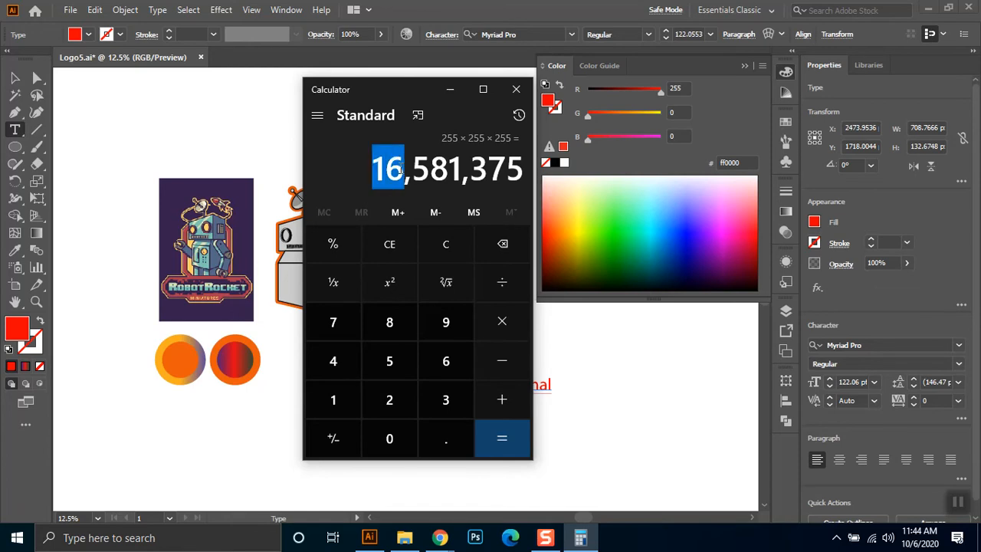
{"action": "left_click_drag", "start_coordinate": [522, 170], "coordinate": [371, 173]}
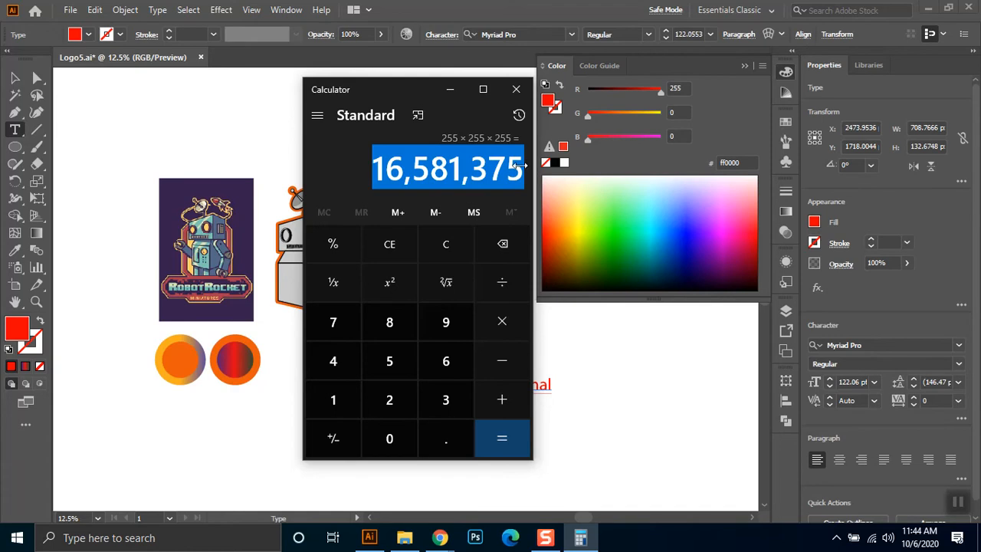
{"action": "left_click", "coordinate": [518, 167]}
{"action": "left_click_drag", "start_coordinate": [520, 170], "coordinate": [473, 175]}
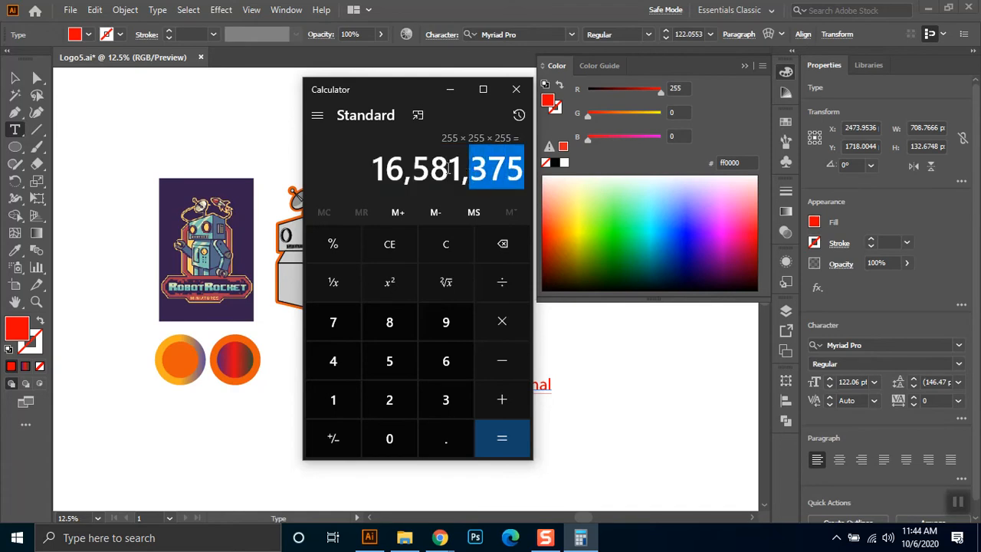
{"action": "left_click", "coordinate": [387, 175]}
{"action": "left_click_drag", "start_coordinate": [374, 171], "coordinate": [525, 175]}
{"action": "left_click", "coordinate": [447, 173]}
{"action": "left_click", "coordinate": [465, 172]}
{"action": "left_click", "coordinate": [518, 168]}
{"action": "left_click", "coordinate": [369, 168]}
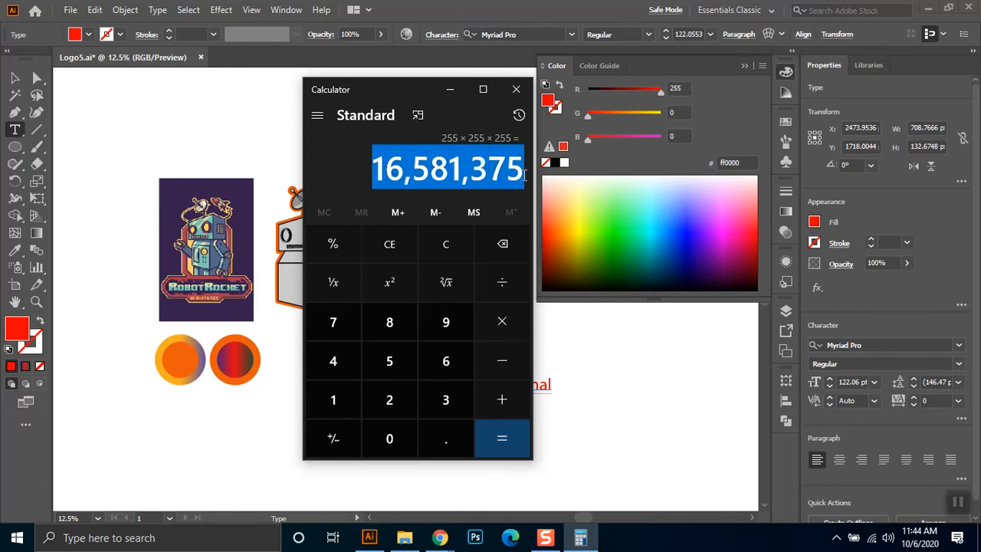
{"action": "left_click", "coordinate": [515, 89]}
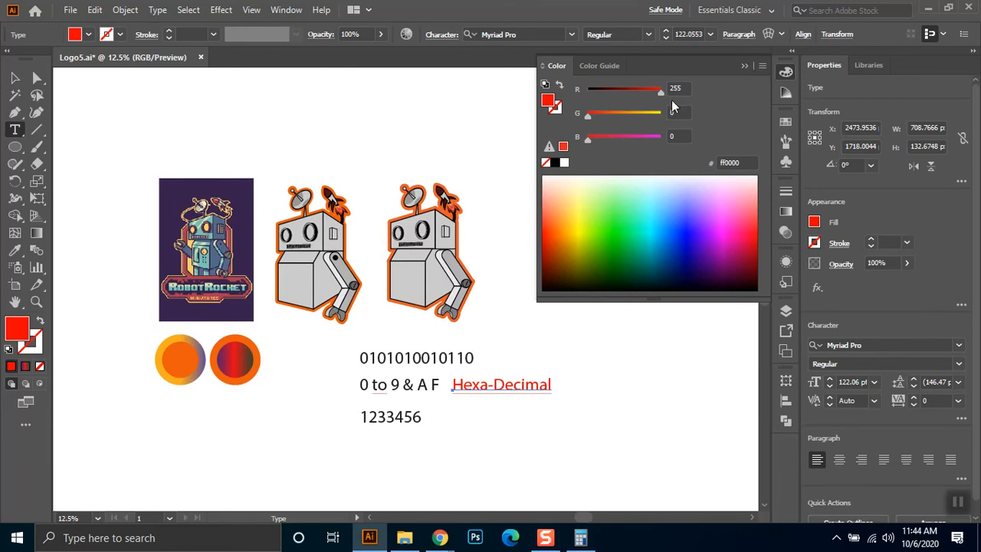
Set the red value of the Hexa-Decimal text's fill to 254 and its green value to 1
{"action": "left_click", "coordinate": [681, 89]}
{"action": "key", "text": "Down"}
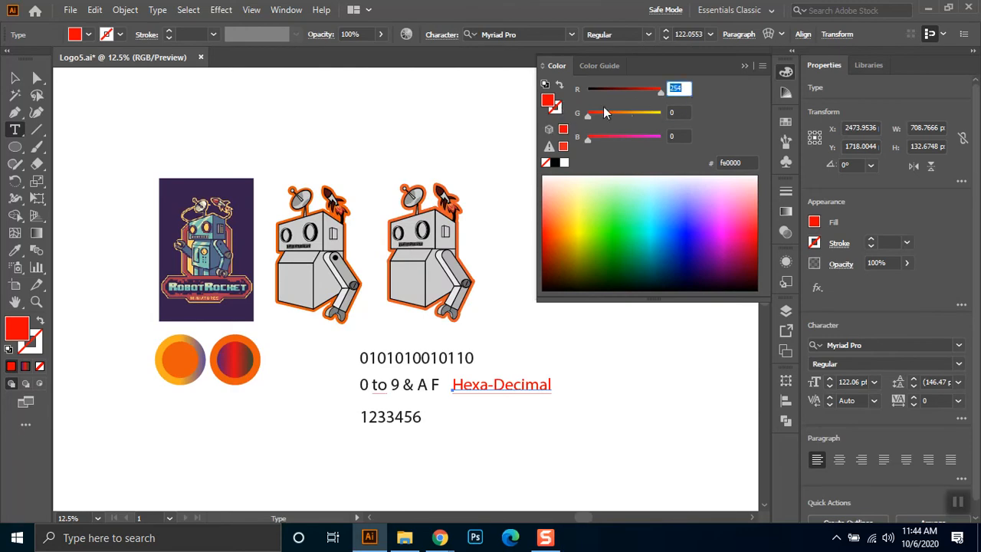
{"action": "left_click", "coordinate": [680, 112]}
{"action": "key", "text": "Up"}
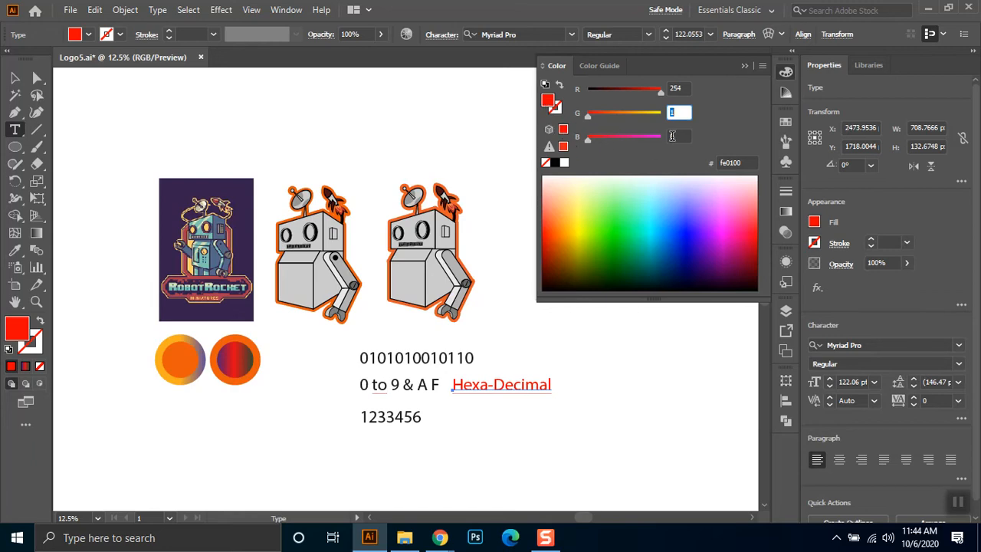
Set the blue value of the Hexa-Decimal text's fill to 59
{"action": "left_click", "coordinate": [678, 135]}
{"action": "key", "text": "Up"}
{"action": "key", "text": "Up"}
{"action": "key", "text": "Up"}
{"action": "key", "text": "Up"}
{"action": "key", "text": "Up"}
{"action": "key", "text": "Up"}
{"action": "key", "text": "Up"}
{"action": "key", "text": "Up"}
{"action": "key", "text": "Up"}
{"action": "key", "text": "Up"}
{"action": "key", "text": "Up"}
{"action": "key", "text": "Up"}
{"action": "key", "text": "Up"}
{"action": "key", "text": "Up"}
{"action": "key", "text": "Up"}
{"action": "key", "text": "Up"}
{"action": "key", "text": "Up"}
{"action": "key", "text": "Up"}
{"action": "key", "text": "Up"}
{"action": "key", "text": "Up"}
{"action": "key", "text": "Down"}
Set the green value of the Hexa-Decimal text's fill to 109, giving the orange fe6d3b
{"action": "left_click", "coordinate": [677, 113]}
{"action": "type", "text": "60"}
{"action": "key", "text": "Return"}
{"action": "type", "text": "110"}
{"action": "key", "text": "Return"}
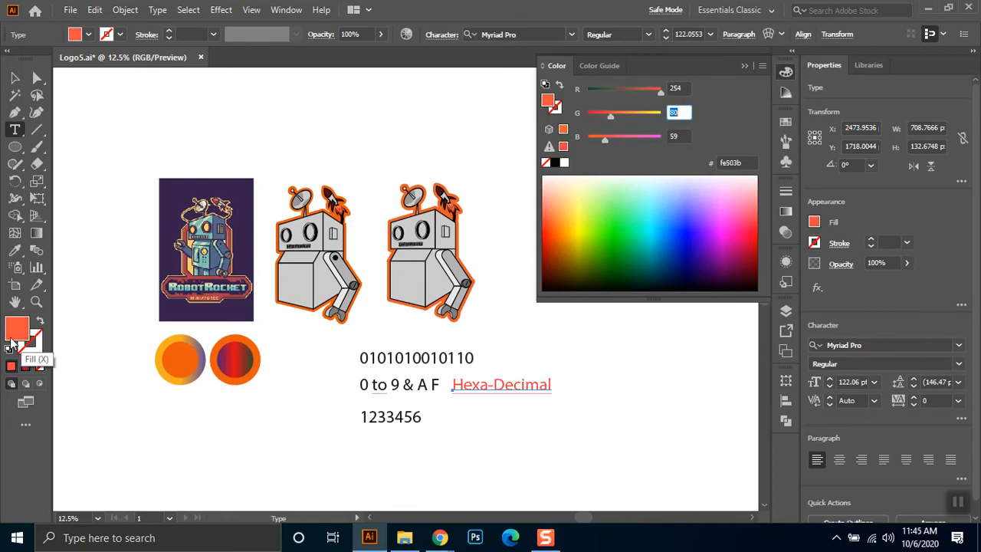
{"action": "key", "text": "Down"}
{"action": "key", "text": "Down"}
{"action": "key", "text": "Down"}
{"action": "key", "text": "Down"}
{"action": "key", "text": "Down"}
{"action": "key", "text": "Down"}
{"action": "key", "text": "Down"}
{"action": "key", "text": "Down"}
{"action": "key", "text": "Down"}
{"action": "key", "text": "Down"}
{"action": "key", "text": "Down"}
{"action": "key", "text": "Down"}
{"action": "key", "text": "Down"}
{"action": "key", "text": "Down"}
{"action": "key", "text": "Down"}
{"action": "key", "text": "Down"}
{"action": "key", "text": "Down"}
{"action": "key", "text": "Down"}
{"action": "key", "text": "Down"}
{"action": "key", "text": "Down"}
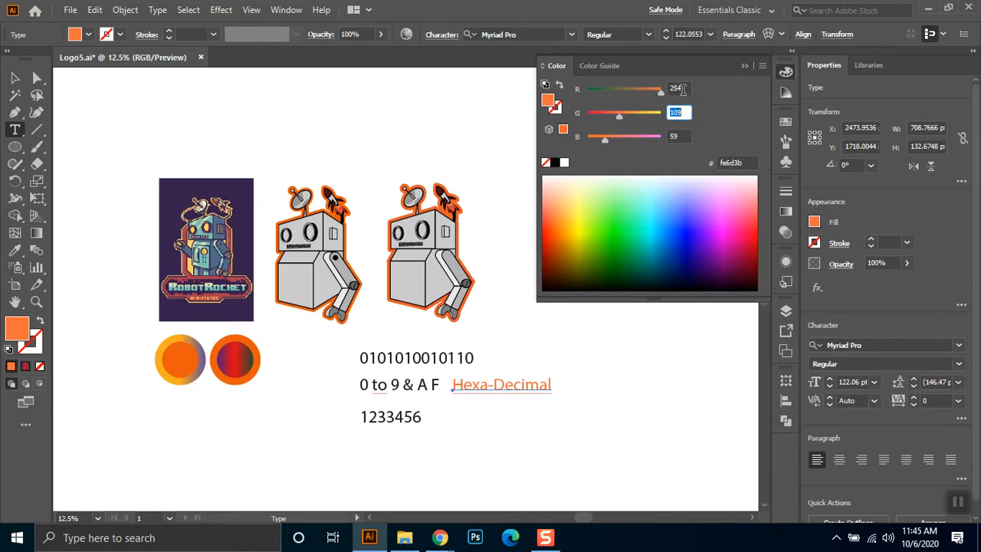
Lower the green value of the Hexa-Decimal text's fill to 66 and its red value to 213
{"action": "key", "text": "Down"}
{"action": "key", "text": "Down"}
{"action": "key", "text": "Down"}
{"action": "key", "text": "Down"}
{"action": "key", "text": "Down"}
{"action": "key", "text": "Down"}
{"action": "key", "text": "Down"}
{"action": "key", "text": "Down"}
{"action": "key", "text": "Down"}
{"action": "key", "text": "Down"}
{"action": "left_click", "coordinate": [683, 89]}
{"action": "key", "text": "Down"}
{"action": "key", "text": "Down"}
{"action": "key", "text": "Down"}
{"action": "key", "text": "Down"}
{"action": "key", "text": "Down"}
{"action": "key", "text": "Down"}
{"action": "key", "text": "Down"}
{"action": "key", "text": "Down"}
{"action": "key", "text": "Down"}
{"action": "key", "text": "Down"}
{"action": "key", "text": "Down"}
{"action": "key", "text": "Down"}
{"action": "key", "text": "Down"}
{"action": "key", "text": "Down"}
{"action": "key", "text": "Down"}
{"action": "key", "text": "Down"}
{"action": "key", "text": "Down"}
{"action": "key", "text": "Down"}
{"action": "key", "text": "Down"}
{"action": "key", "text": "Down"}
{"action": "key", "text": "Down"}
{"action": "key", "text": "Down"}
{"action": "key", "text": "Down"}
{"action": "key", "text": "Down"}
{"action": "key", "text": "Down"}
{"action": "key", "text": "Down"}
{"action": "key", "text": "Down"}
{"action": "key", "text": "Down"}
{"action": "key", "text": "Down"}
{"action": "key", "text": "Down"}
{"action": "key", "text": "Down"}
{"action": "key", "text": "Down"}
{"action": "key", "text": "Down"}
{"action": "key", "text": "Down"}
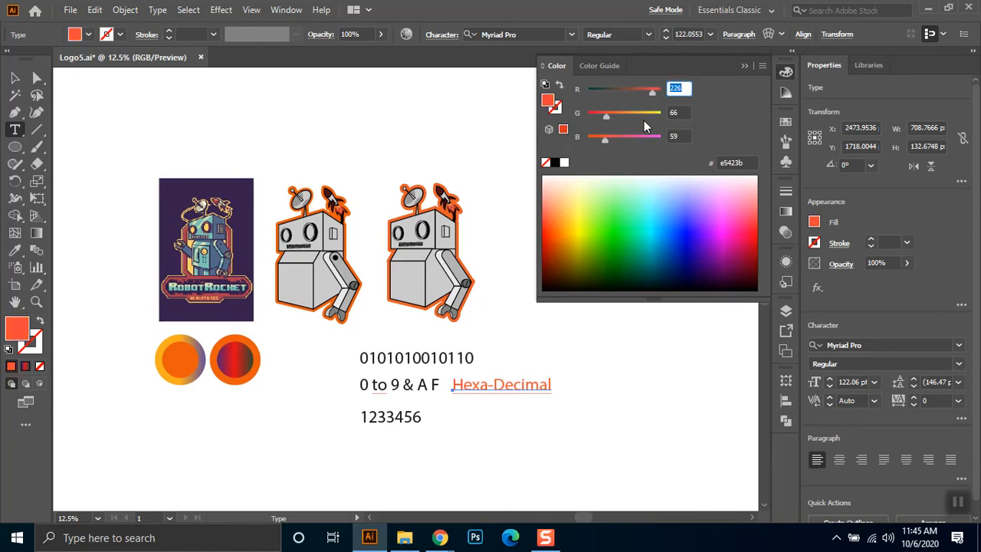
Raise the blue value of the Hexa-Decimal text's fill to 190
{"action": "left_click", "coordinate": [685, 134]}
{"action": "key", "text": "Up"}
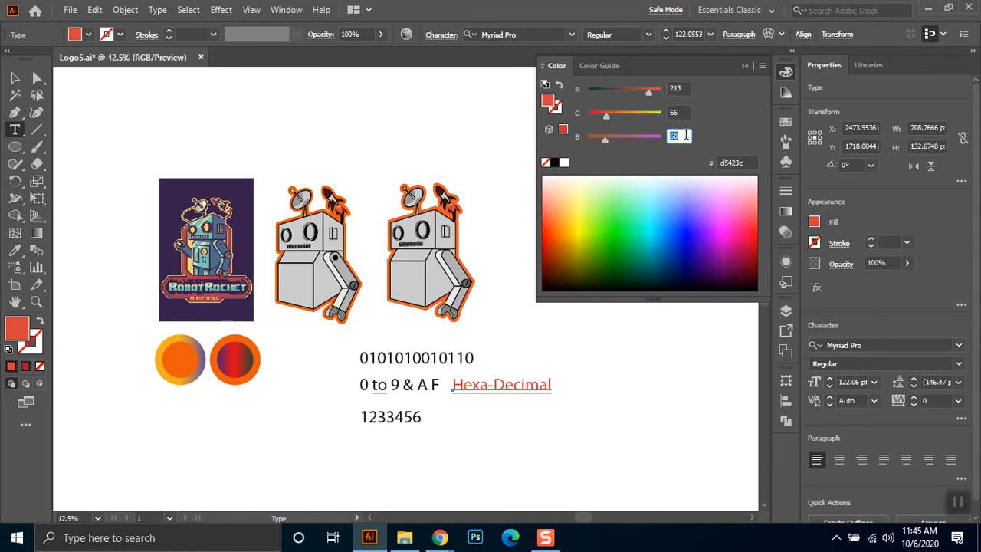
{"action": "key", "text": "shift+Up"}
{"action": "key", "text": "shift+Up"}
{"action": "key", "text": "shift+Up"}
{"action": "key", "text": "shift+Up"}
{"action": "key", "text": "shift+Up"}
{"action": "key", "text": "shift+Up"}
{"action": "key", "text": "shift+Up"}
{"action": "key", "text": "shift+Up"}
{"action": "key", "text": "shift+Up"}
Lower the red value of the Hexa-Decimal text's fill to 20, giving the blue 1442be
{"action": "left_click", "coordinate": [685, 88]}
{"action": "key", "text": "Down"}
{"action": "key", "text": "Down"}
{"action": "key", "text": "Down"}
{"action": "key", "text": "shift+Down"}
{"action": "key", "text": "shift+Down"}
{"action": "key", "text": "shift+Down"}
{"action": "key", "text": "shift+Down"}
{"action": "key", "text": "shift+Down"}
{"action": "key", "text": "shift+Down"}
{"action": "key", "text": "shift+Down"}
{"action": "key", "text": "shift+Down"}
{"action": "key", "text": "shift+Down"}
{"action": "key", "text": "shift+Down"}
{"action": "key", "text": "shift+Down"}
{"action": "key", "text": "shift+Down"}
{"action": "key", "text": "shift+Down"}
{"action": "key", "text": "shift+Down"}
{"action": "key", "text": "shift+Down"}
{"action": "key", "text": "shift+Down"}
{"action": "key", "text": "shift+Down"}
{"action": "key", "text": "shift+Down"}
{"action": "key", "text": "shift+Down"}
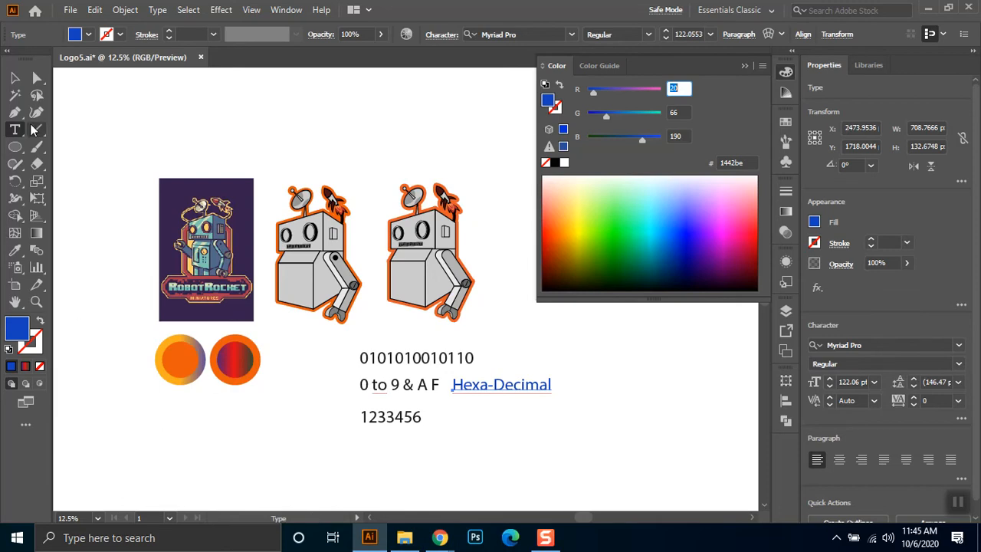
Examine the hexadecimal code and the RGB swatch list in the Color Picker for the Hexa-Decimal text's fill, and cancel the dialog
{"action": "left_click", "coordinate": [20, 83]}
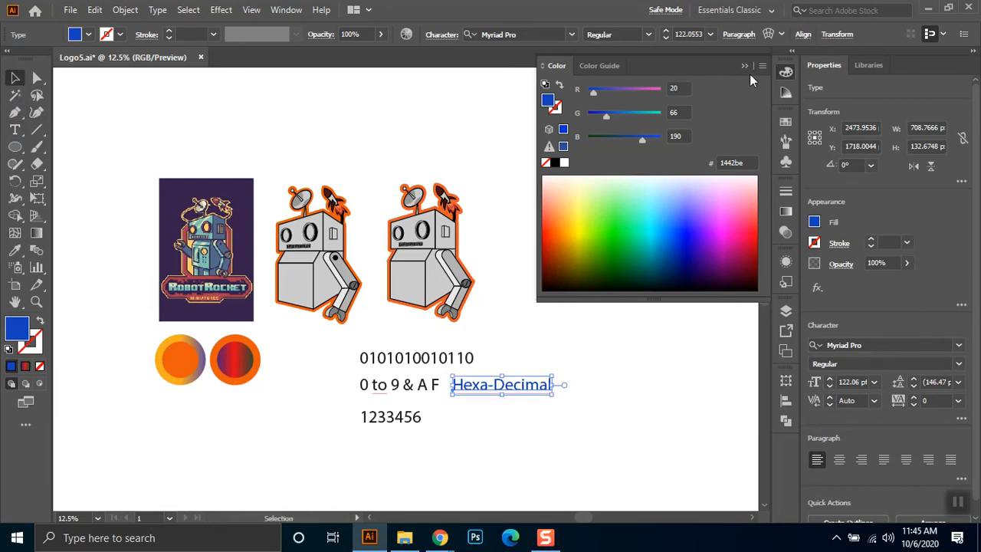
{"action": "left_click", "coordinate": [745, 67]}
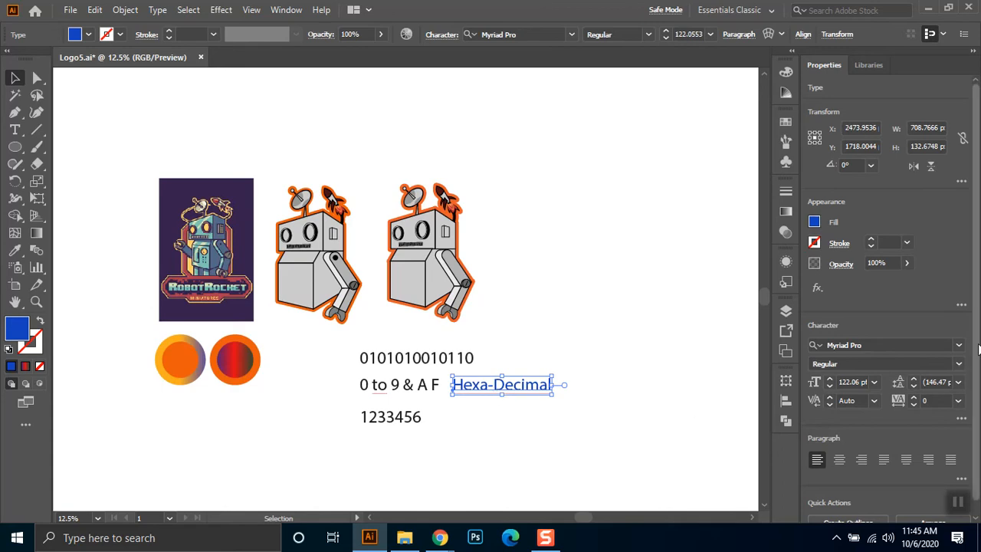
{"action": "scroll", "coordinate": [973, 347], "scroll_direction": "down", "scroll_amount": 1}
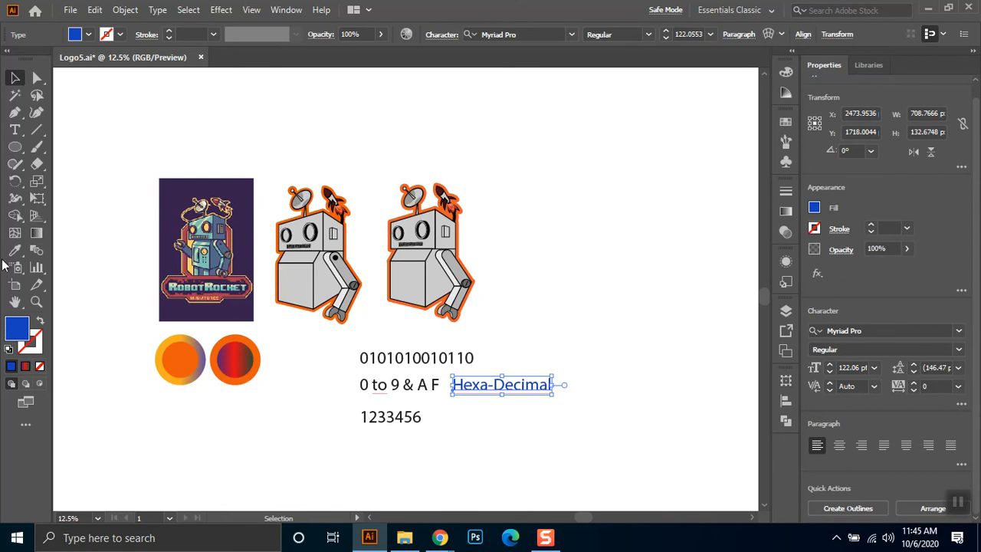
{"action": "double_click", "coordinate": [17, 332]}
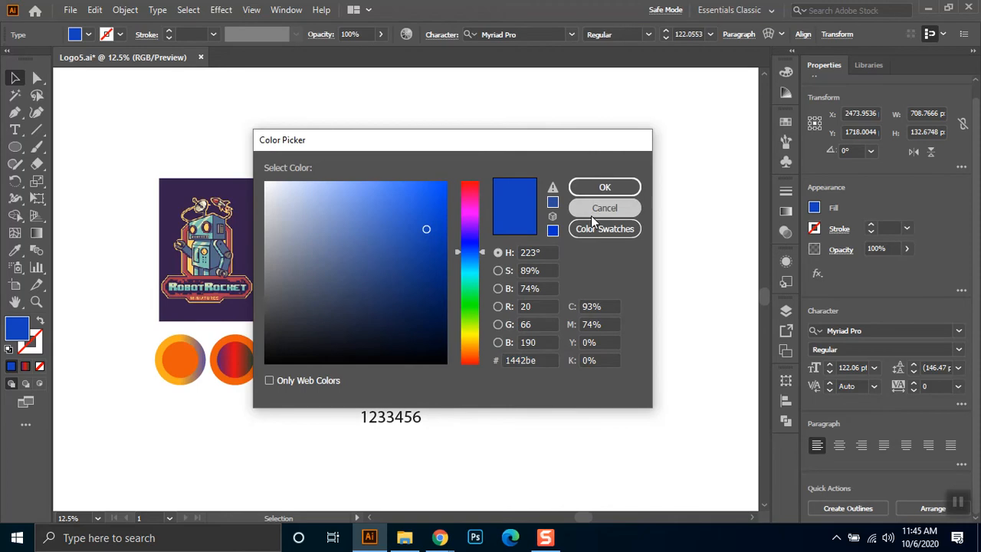
{"action": "left_click", "coordinate": [596, 209]}
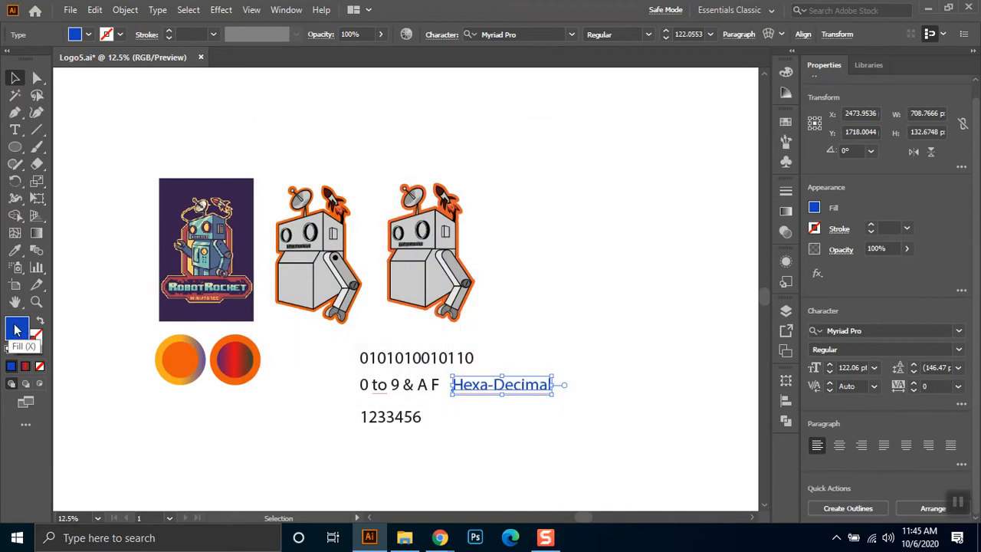
{"action": "double_click", "coordinate": [17, 332]}
{"action": "left_click", "coordinate": [545, 360]}
{"action": "left_click_drag", "start_coordinate": [545, 360], "coordinate": [497, 361]}
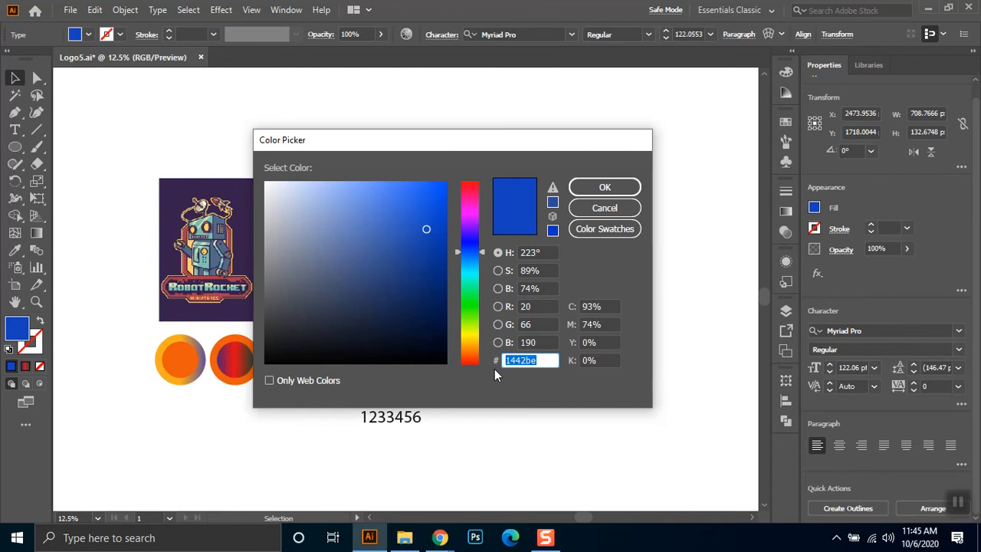
{"action": "key", "text": "BackSpace"}
{"action": "left_click", "coordinate": [617, 227]}
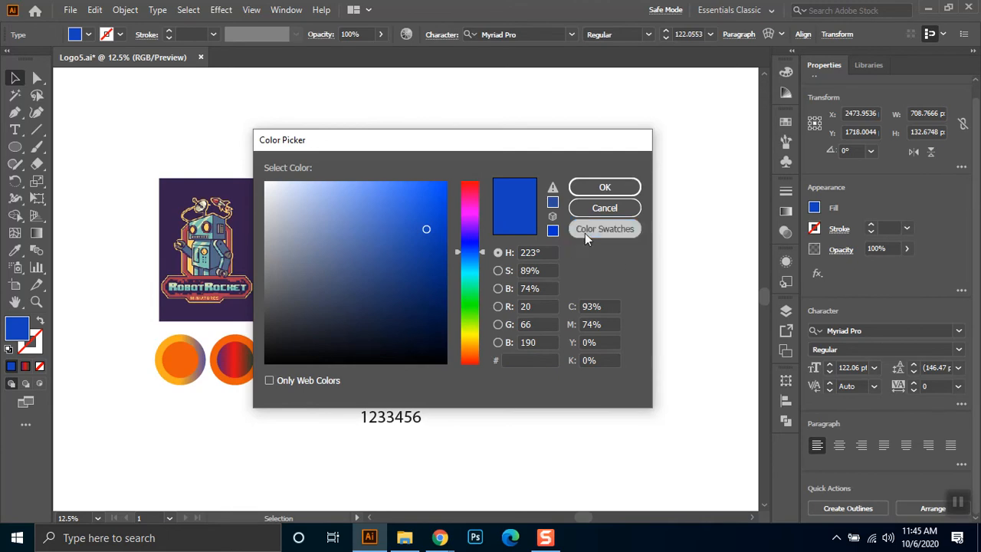
{"action": "left_click", "coordinate": [585, 233]}
{"action": "scroll", "coordinate": [361, 268], "scroll_direction": "down", "scroll_amount": 5}
{"action": "scroll", "coordinate": [364, 281], "scroll_direction": "down", "scroll_amount": 6}
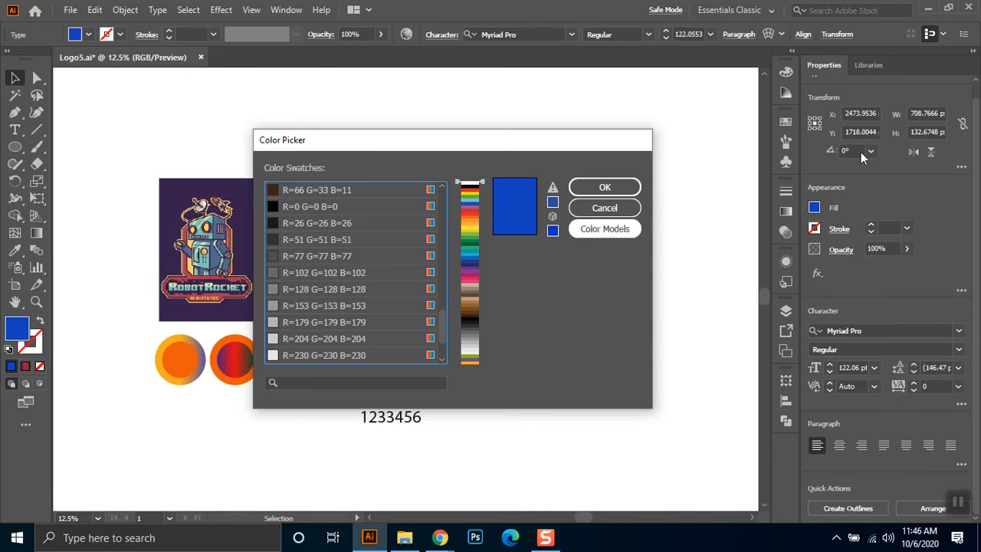
{"action": "left_click", "coordinate": [794, 72]}
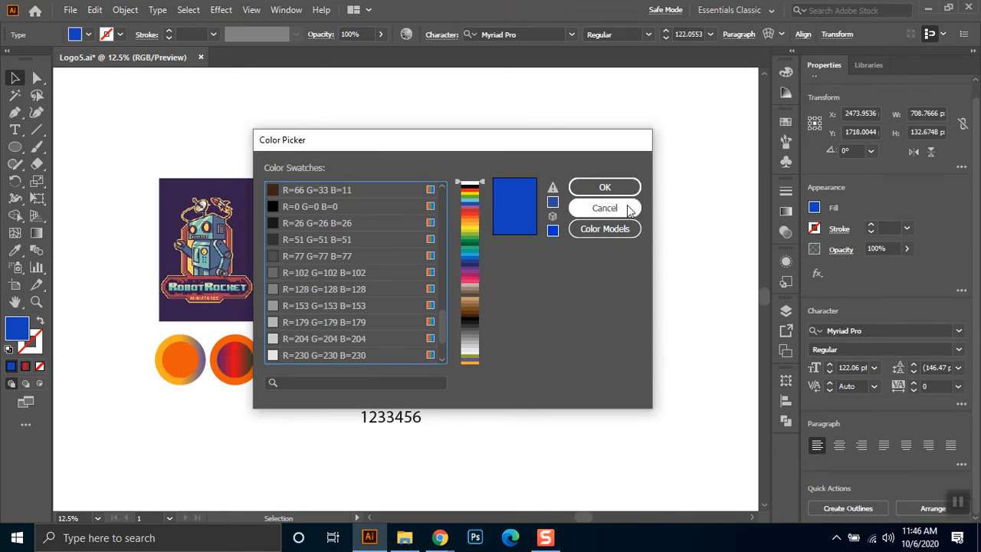
{"action": "left_click", "coordinate": [596, 231]}
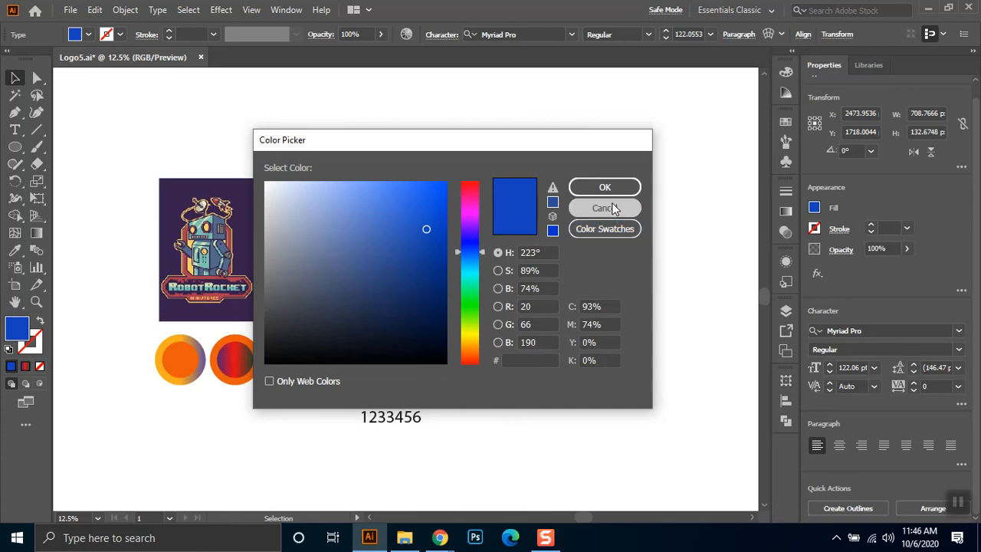
{"action": "left_click", "coordinate": [611, 208]}
Set the red, green and blue values of the Hexa-Decimal text's fill to 77 each
{"action": "left_click", "coordinate": [789, 74]}
{"action": "left_click", "coordinate": [679, 89]}
{"action": "type", "text": "77"}
{"action": "key", "text": "Tab"}
{"action": "type", "text": "77"}
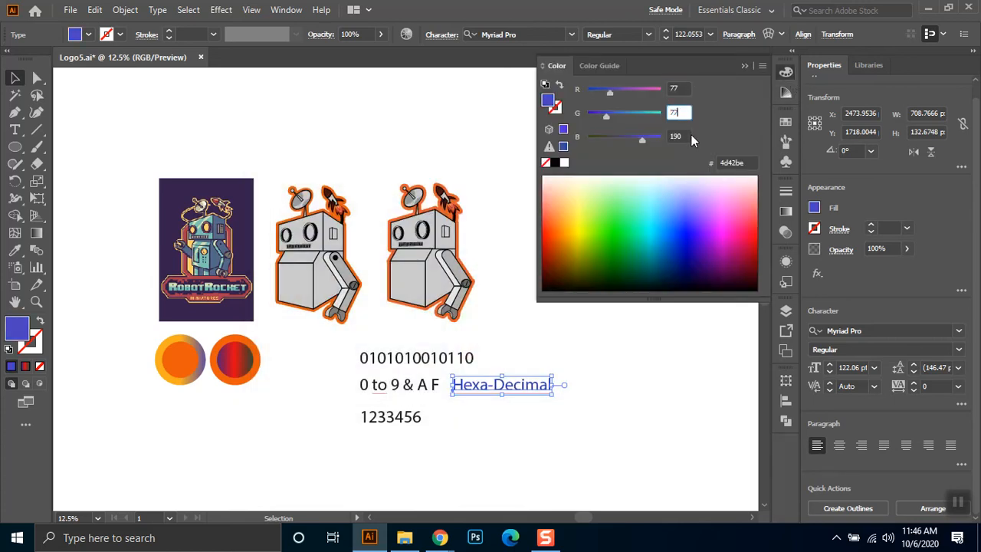
{"action": "key", "text": "Tab"}
{"action": "type", "text": "77"}
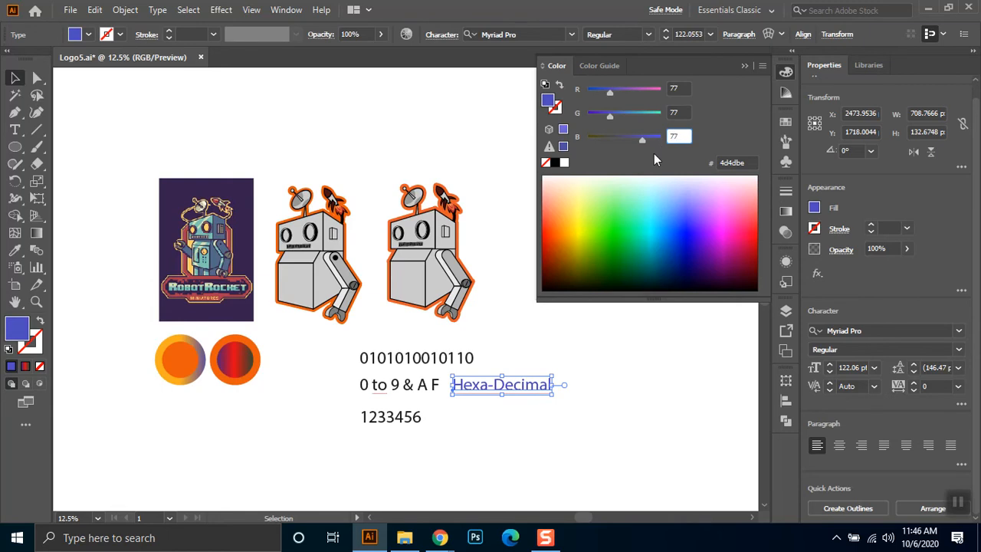
{"action": "key", "text": "Tab"}
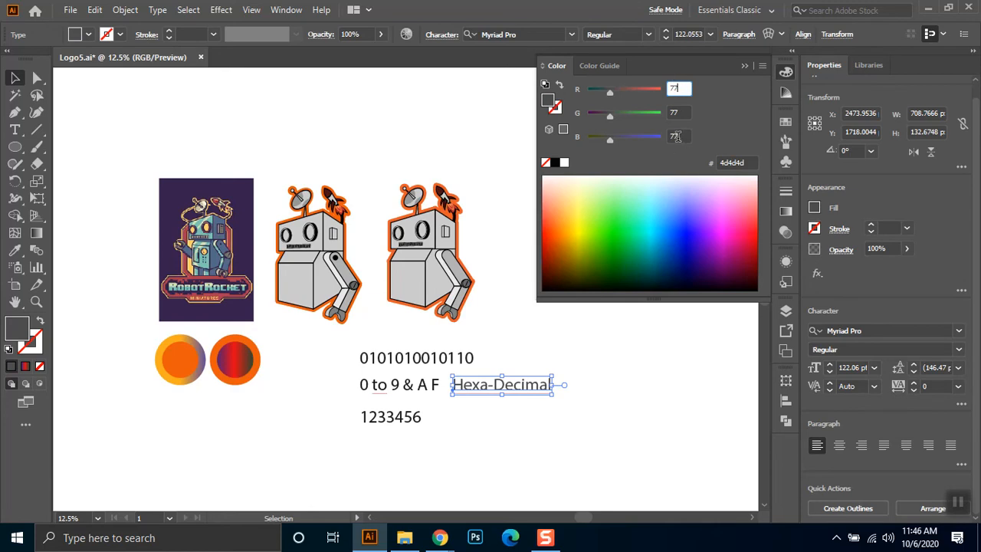
Compare the grey fill's hexadecimal code with its red value by highlighting each of them
{"action": "left_click", "coordinate": [720, 162]}
{"action": "left_click", "coordinate": [680, 88]}
{"action": "left_click_drag", "start_coordinate": [720, 163], "coordinate": [749, 162]}
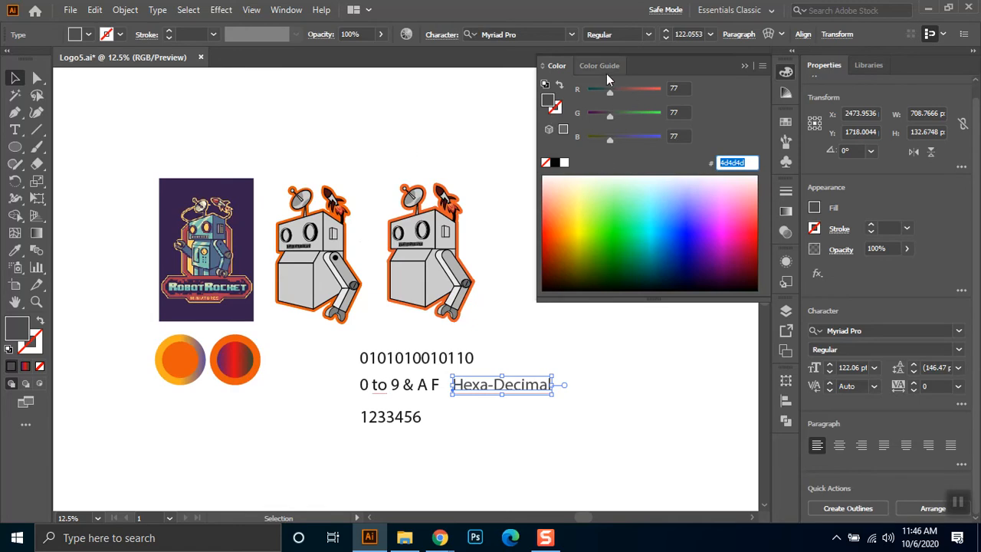
{"action": "left_click", "coordinate": [745, 162]}
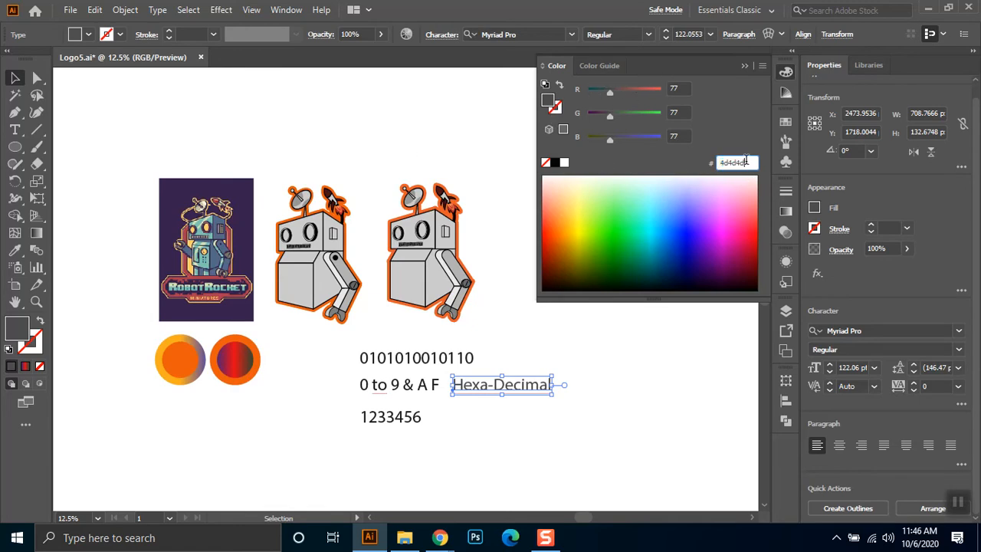
{"action": "left_click", "coordinate": [676, 88]}
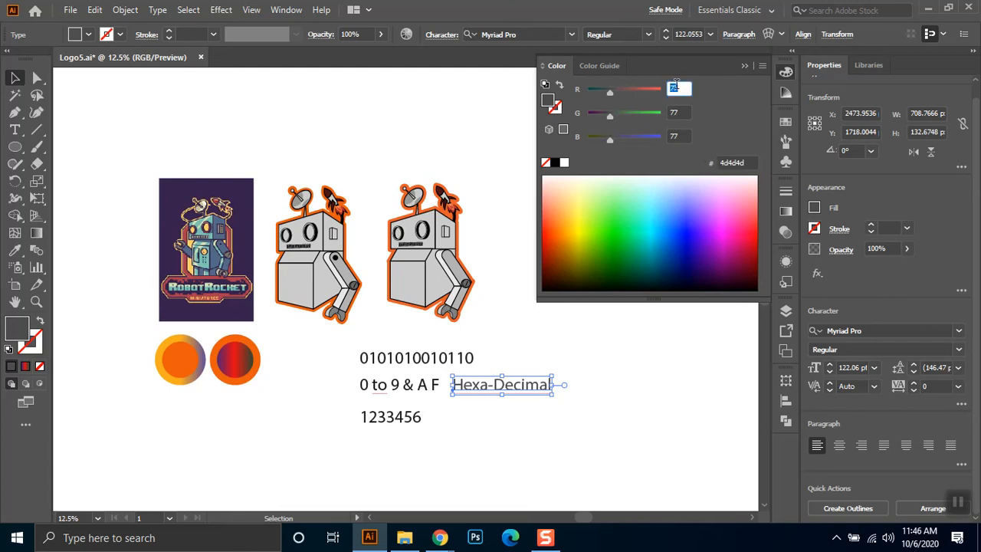
Duplicate the Hexa-Decimal text below the number lines and change the copy's wording to "R77 G77 B77"
{"action": "left_click_drag", "start_coordinate": [536, 388], "coordinate": [533, 454]}
{"action": "triple_click", "coordinate": [498, 452]}
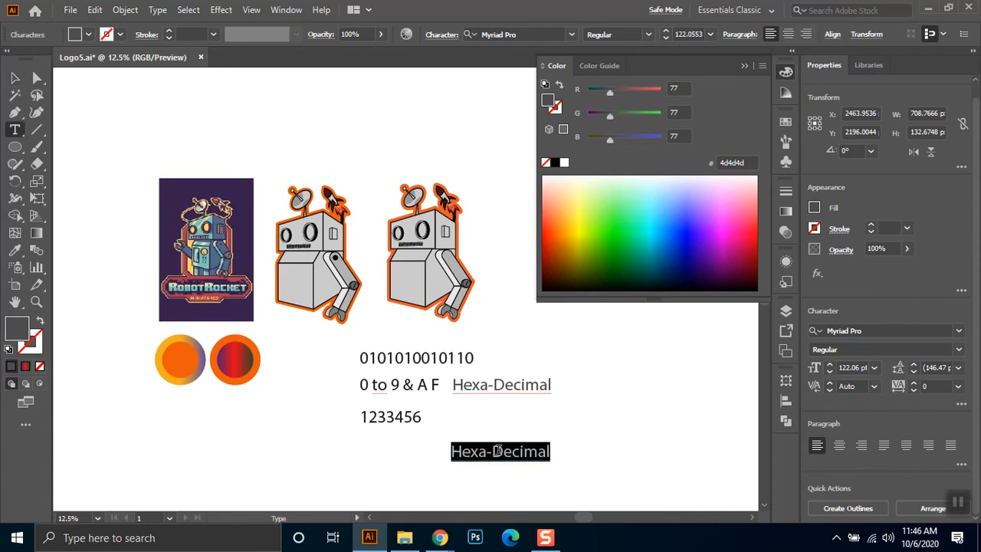
{"action": "type", "text": "R77"}
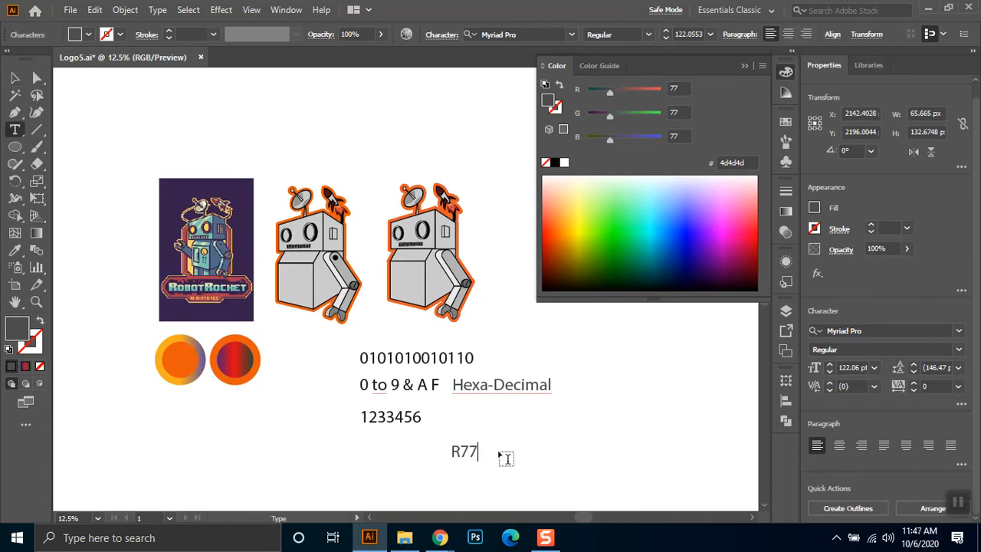
{"action": "type", "text": " G 77 K77"}
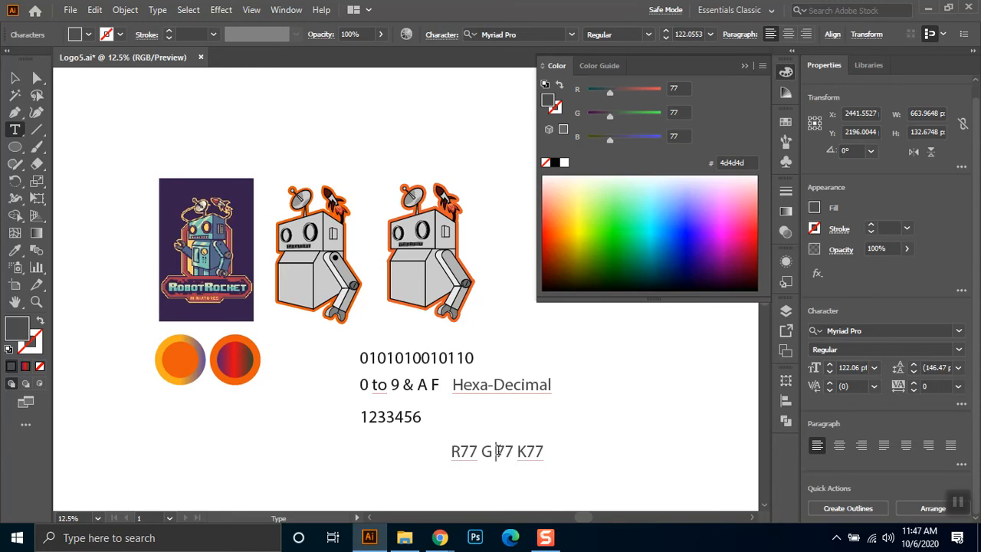
{"action": "key", "text": "BackSpace"}
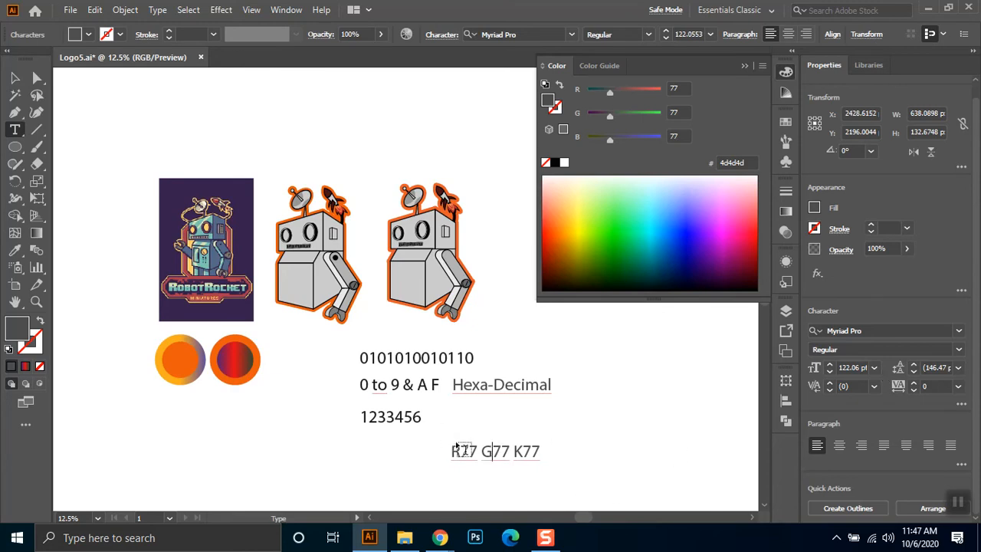
{"action": "left_click_drag", "start_coordinate": [513, 452], "coordinate": [525, 451]}
{"action": "type", "text": "B"}
{"action": "left_click_drag", "start_coordinate": [451, 453], "coordinate": [540, 452]}
{"action": "left_click", "coordinate": [526, 452]}
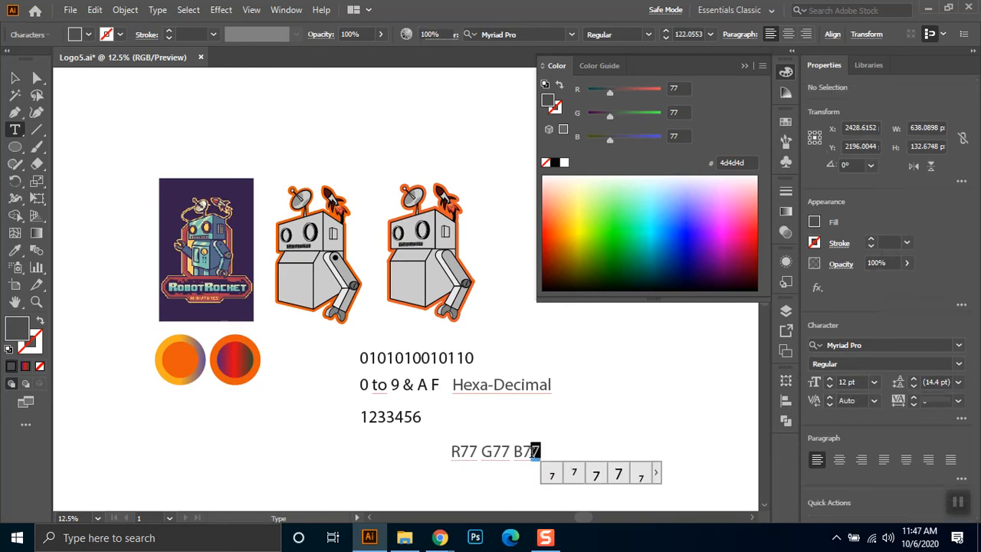
{"action": "key", "text": "Escape"}
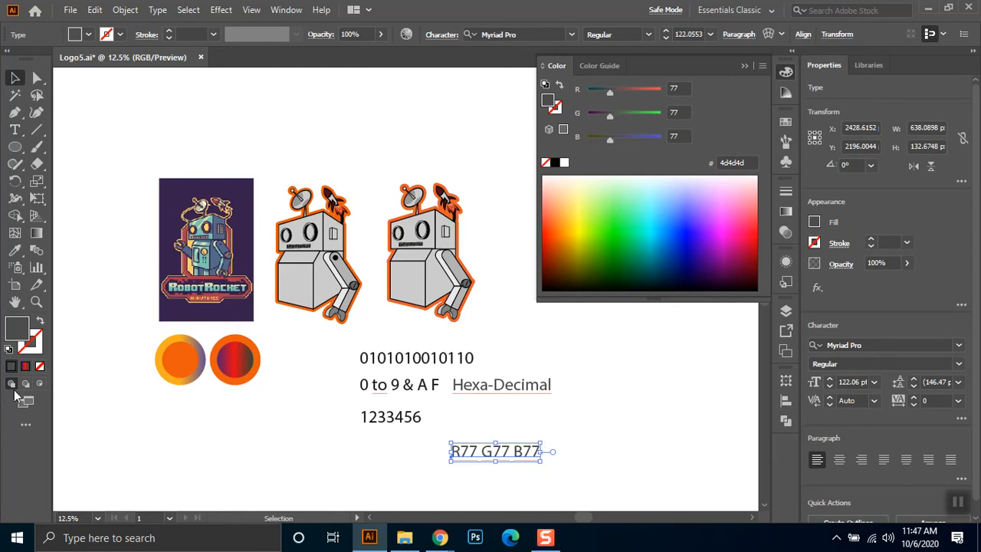
Scale the R77 G77 B77 text up to about 1326 px wide and check the available colour models
{"action": "left_click_drag", "start_coordinate": [542, 445], "coordinate": [615, 392]}
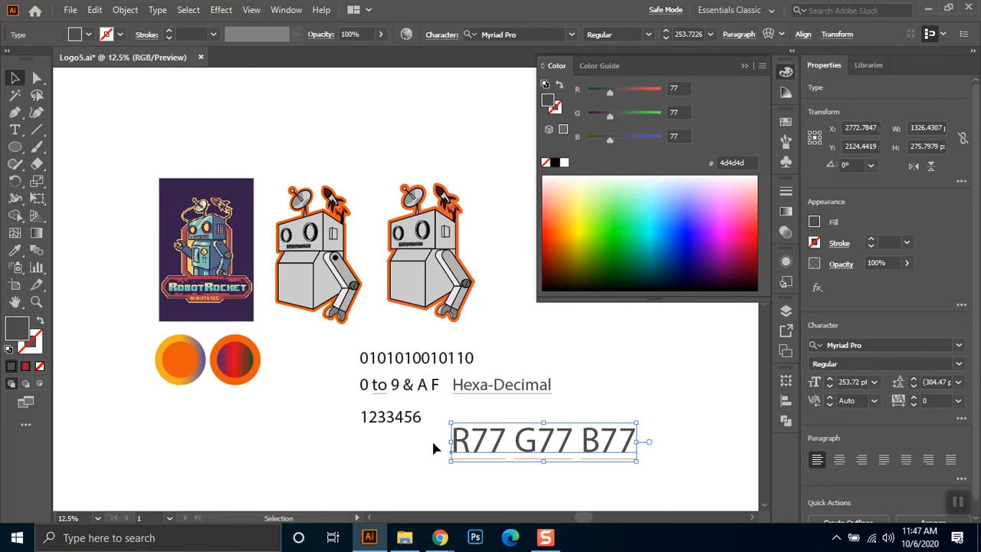
{"action": "left_click", "coordinate": [761, 66]}
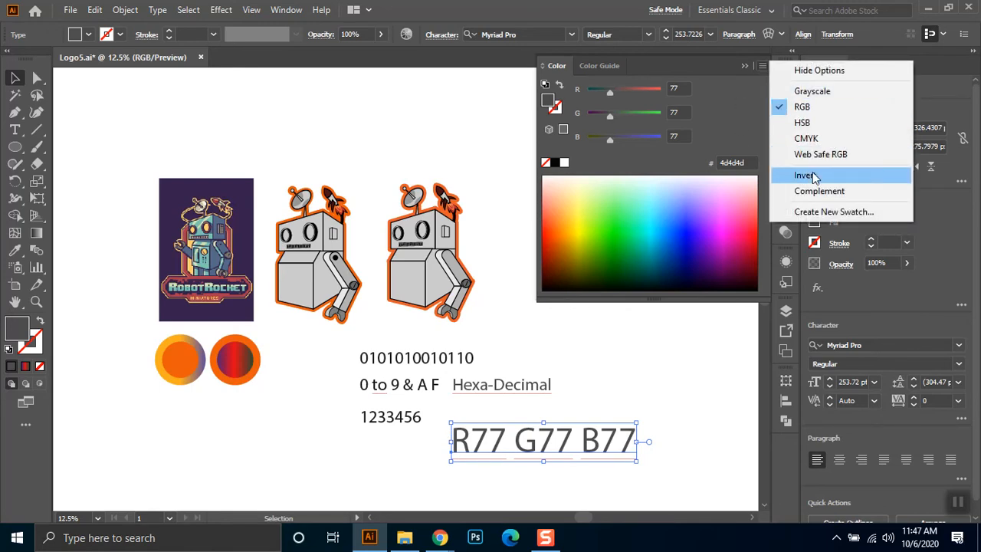
{"action": "left_click", "coordinate": [534, 446]}
Switch to Chrome and open fiverr.com in the tab with the binary-to-decimal search
{"action": "mouse_move", "coordinate": [448, 541]}
{"action": "left_click", "coordinate": [378, 491]}
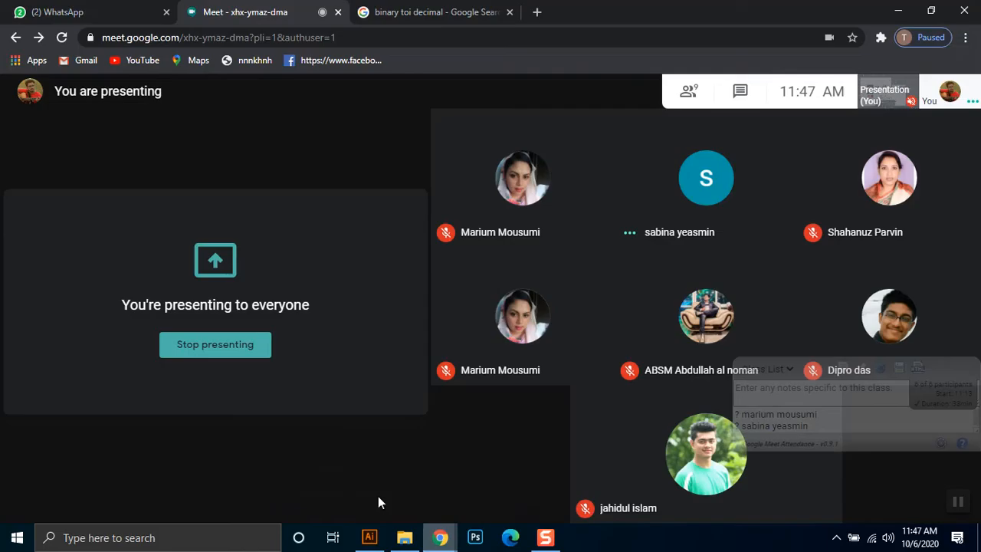
{"action": "left_click", "coordinate": [418, 12]}
{"action": "left_click", "coordinate": [397, 38]}
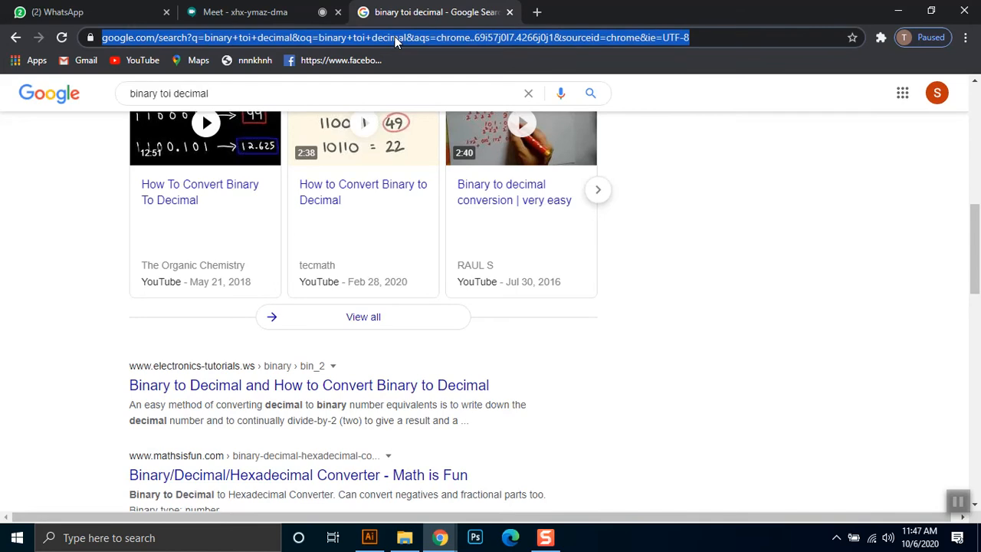
{"action": "type", "text": "fiverr"}
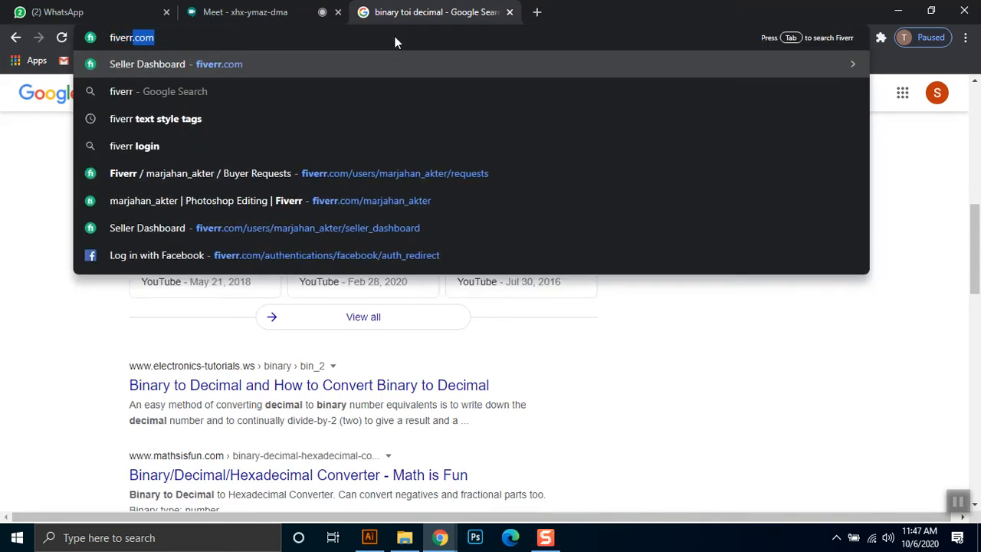
{"action": "key", "text": "Return"}
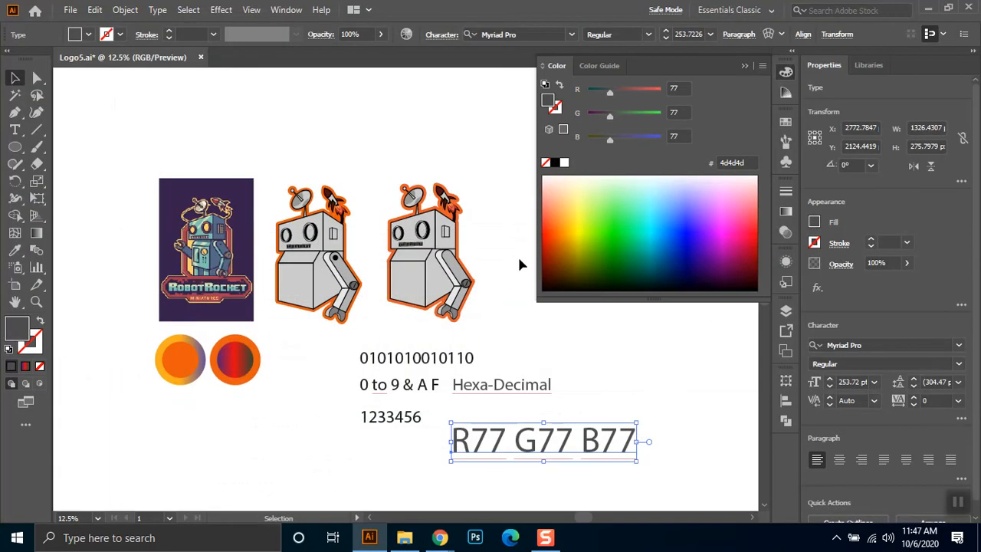
Align the R77 G77 B77 text beneath the 1233456 line and enlarge it to about 1393 px wide
{"action": "left_click_drag", "start_coordinate": [464, 452], "coordinate": [372, 453]}
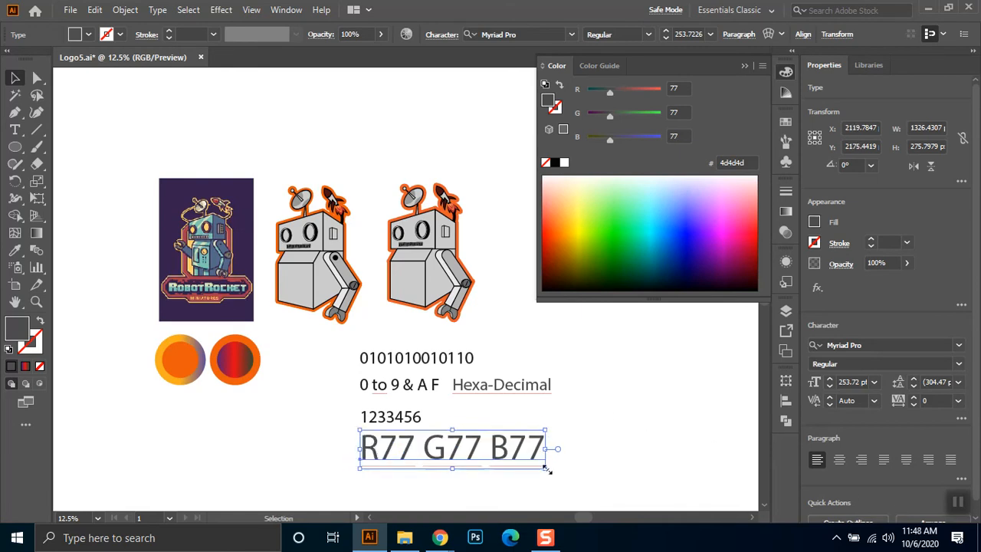
{"action": "left_click_drag", "start_coordinate": [547, 468], "coordinate": [556, 475]}
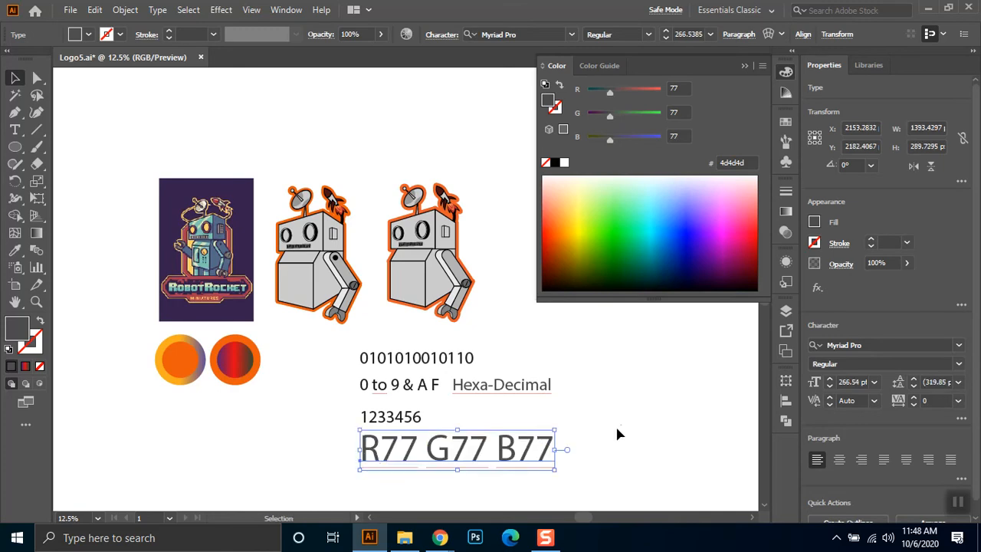
{"action": "left_click", "coordinate": [616, 420]}
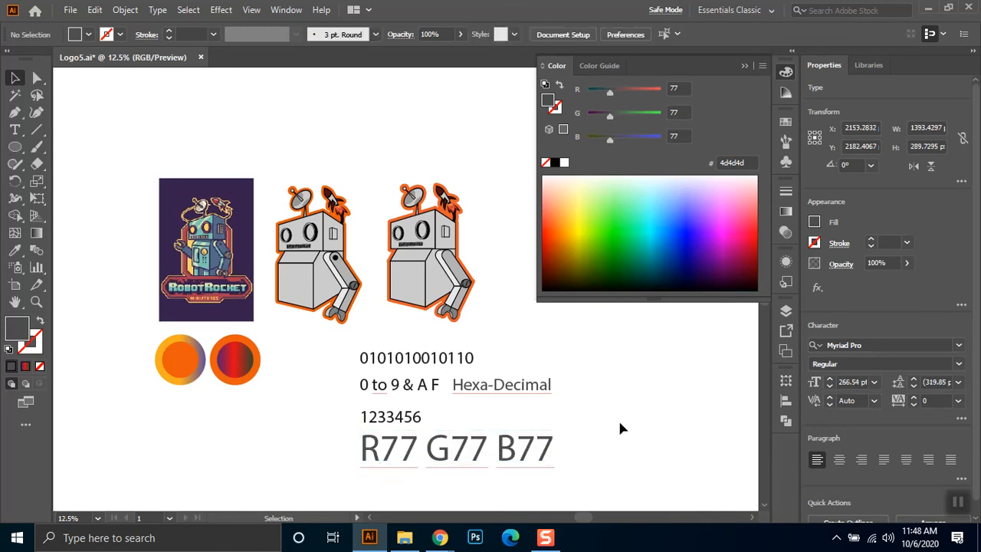
Set the red value of the R77 G77 B77 text's fill to about 186
{"action": "left_click", "coordinate": [508, 440]}
{"action": "left_click", "coordinate": [641, 91]}
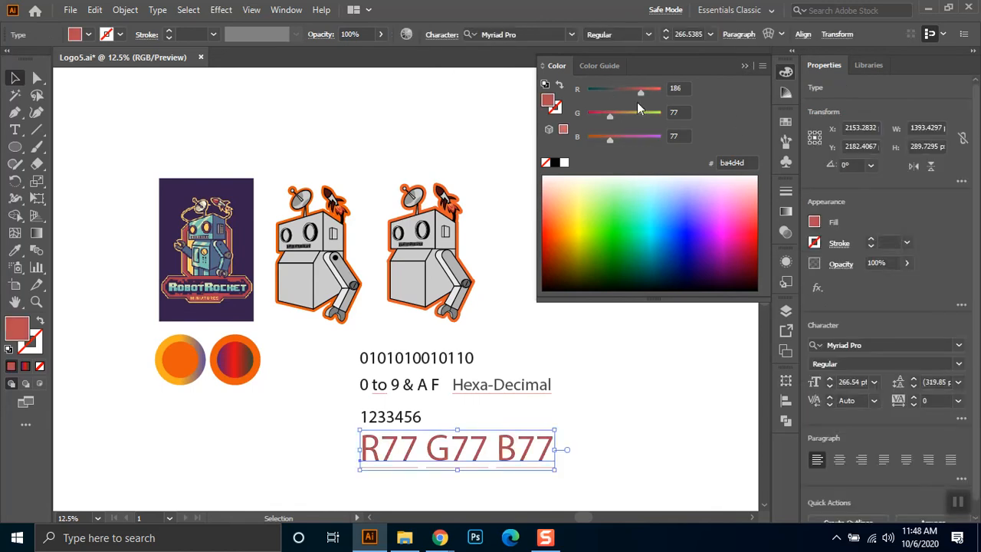
Set the R77 G77 B77 text's fill to about red 87, green 42 and blue 144, then deselect it and collapse the colour settings
{"action": "left_click", "coordinate": [629, 136]}
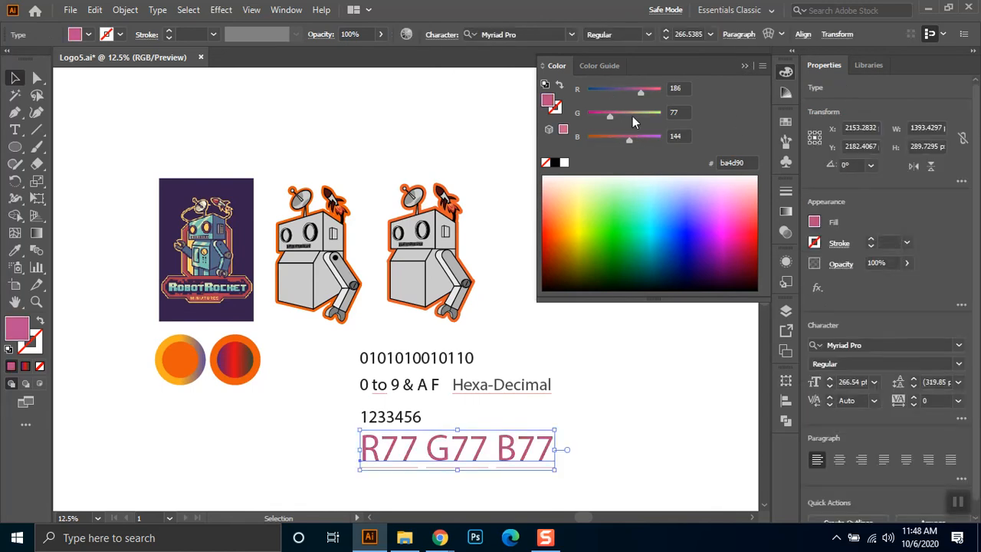
{"action": "left_click_drag", "start_coordinate": [609, 115], "coordinate": [600, 115]}
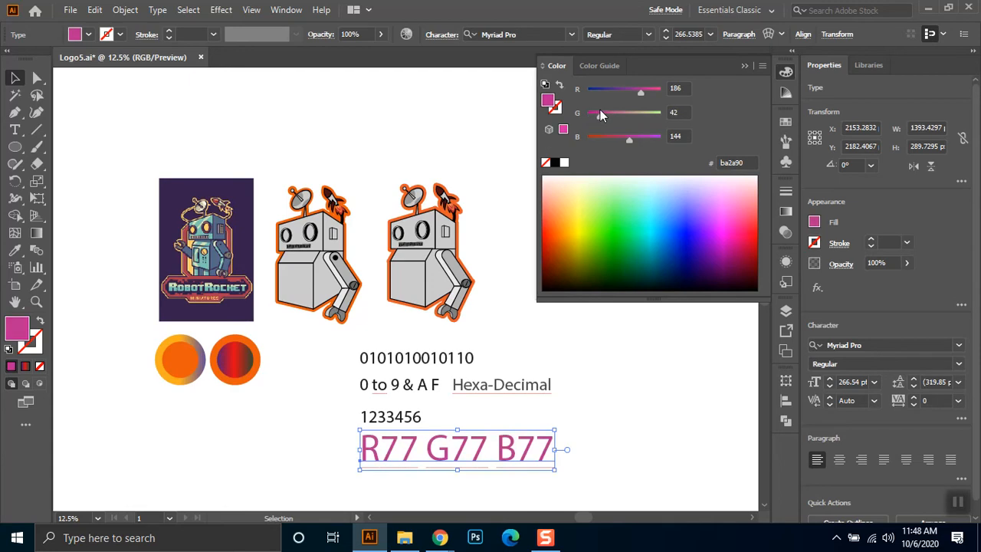
{"action": "left_click", "coordinate": [612, 90]}
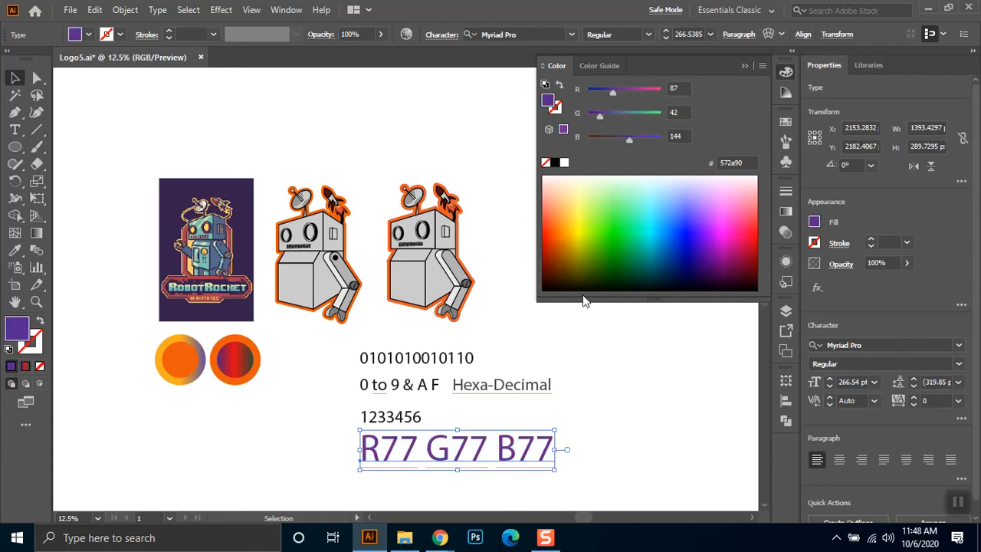
{"action": "left_click", "coordinate": [666, 392]}
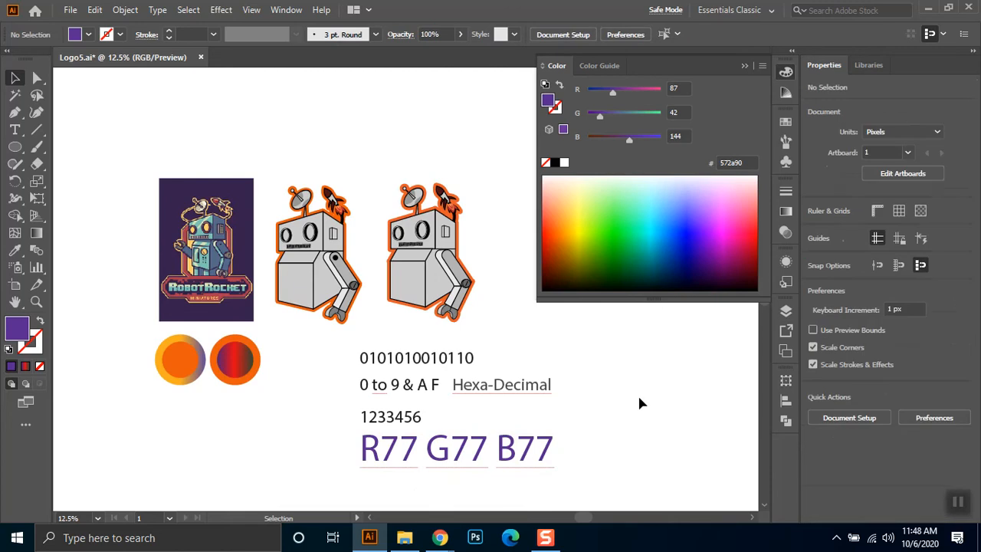
{"action": "left_click", "coordinate": [442, 463]}
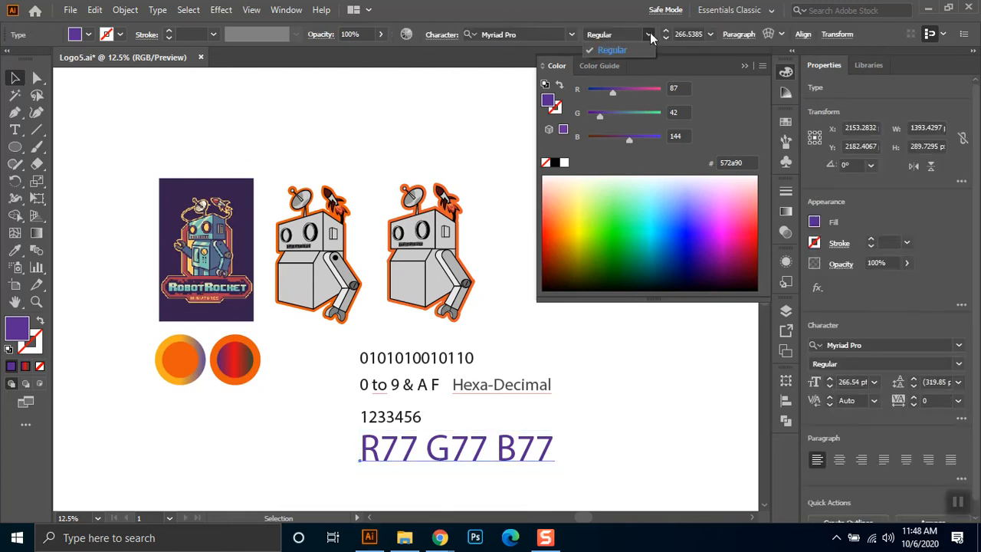
{"action": "left_click", "coordinate": [742, 68]}
{"action": "left_click", "coordinate": [625, 300]}
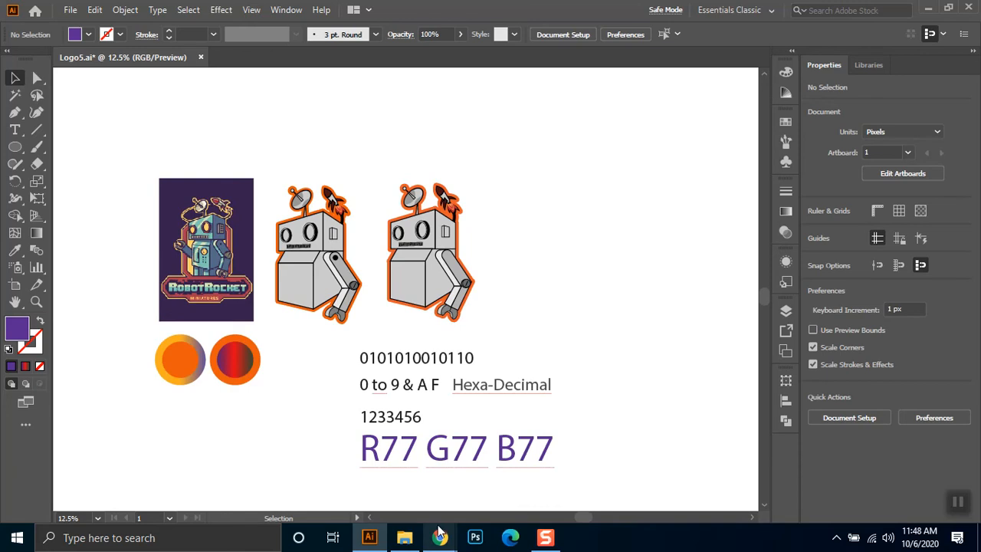
Switch to the Google Meet call in Chrome and turn off the camera
{"action": "mouse_move", "coordinate": [439, 539]}
{"action": "mouse_move", "coordinate": [390, 502]}
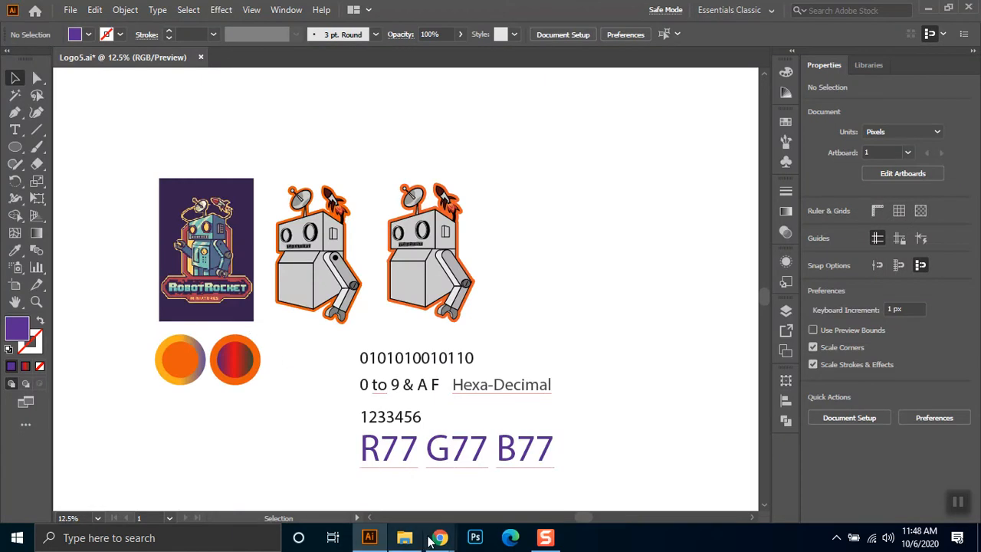
{"action": "left_click", "coordinate": [391, 498]}
{"action": "left_click", "coordinate": [234, 12]}
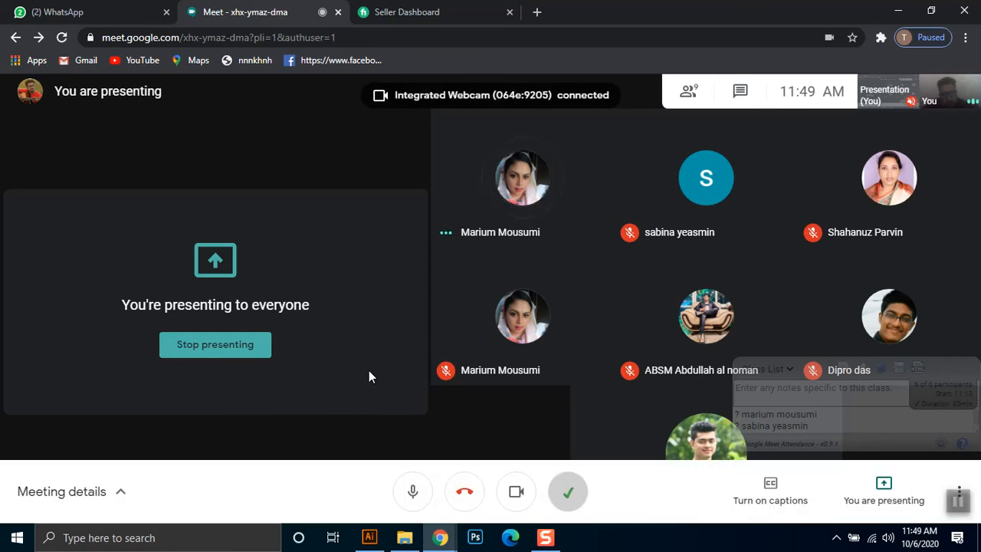
{"action": "left_click", "coordinate": [516, 492]}
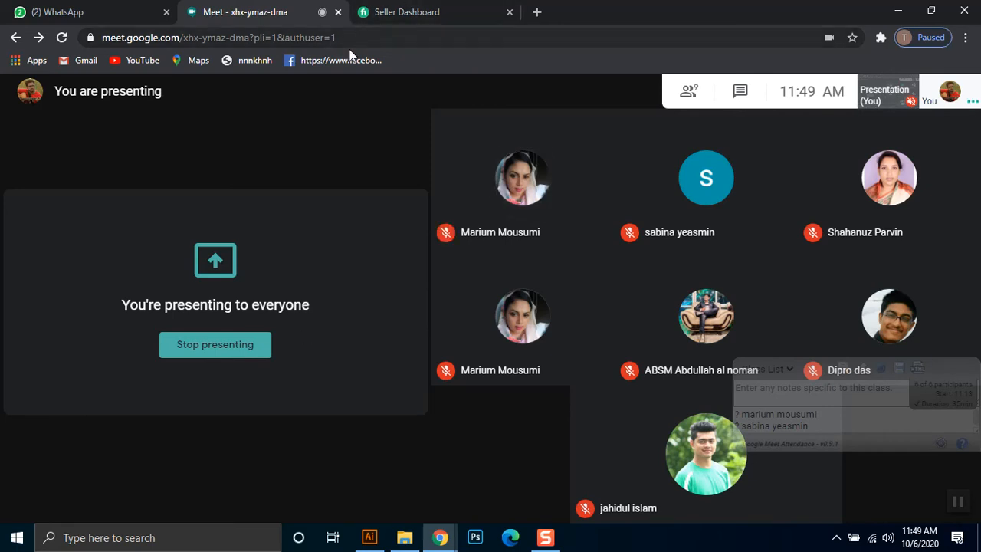
{"action": "mouse_move", "coordinate": [331, 265]}
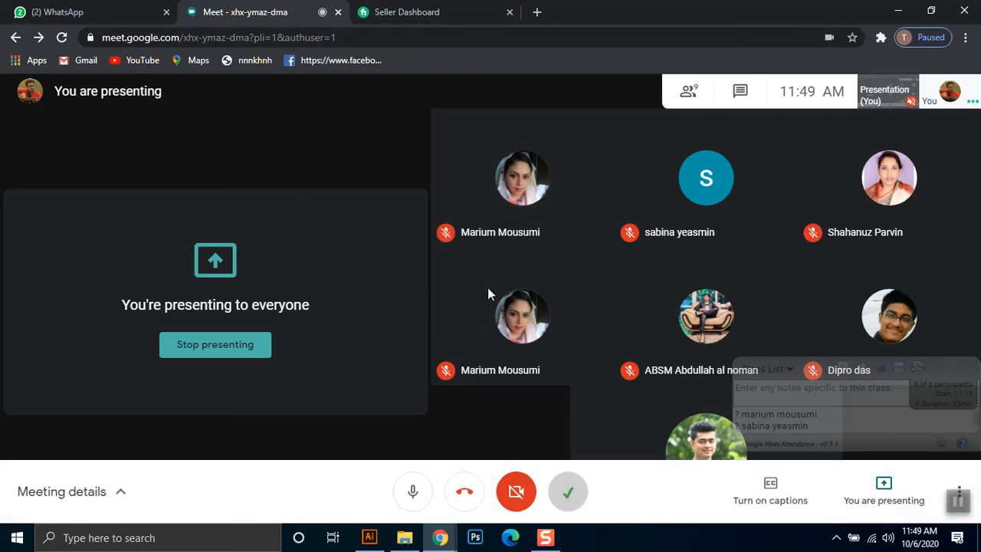
Check the Fiverr seller dashboard and return to the Google Meet call
{"action": "left_click", "coordinate": [461, 7]}
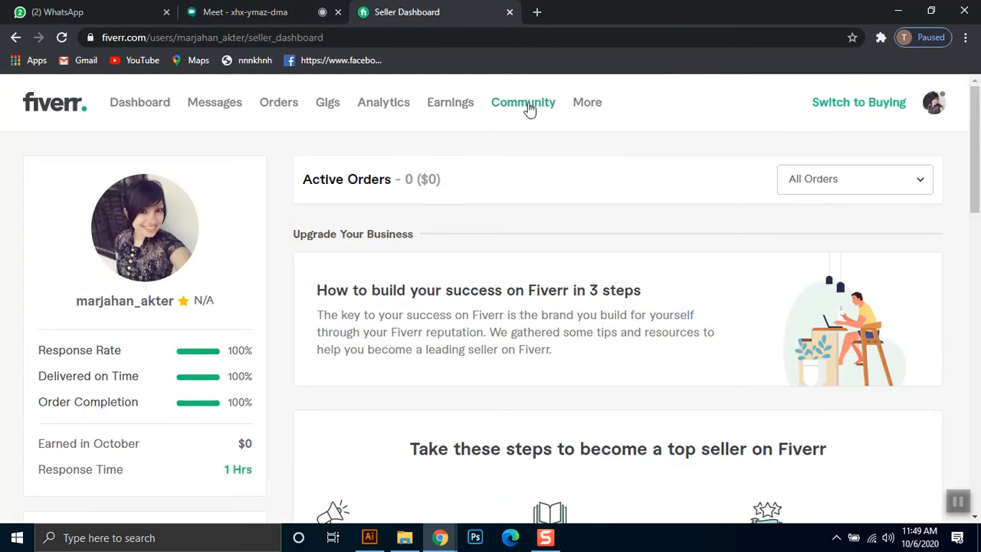
{"action": "left_click", "coordinate": [310, 11]}
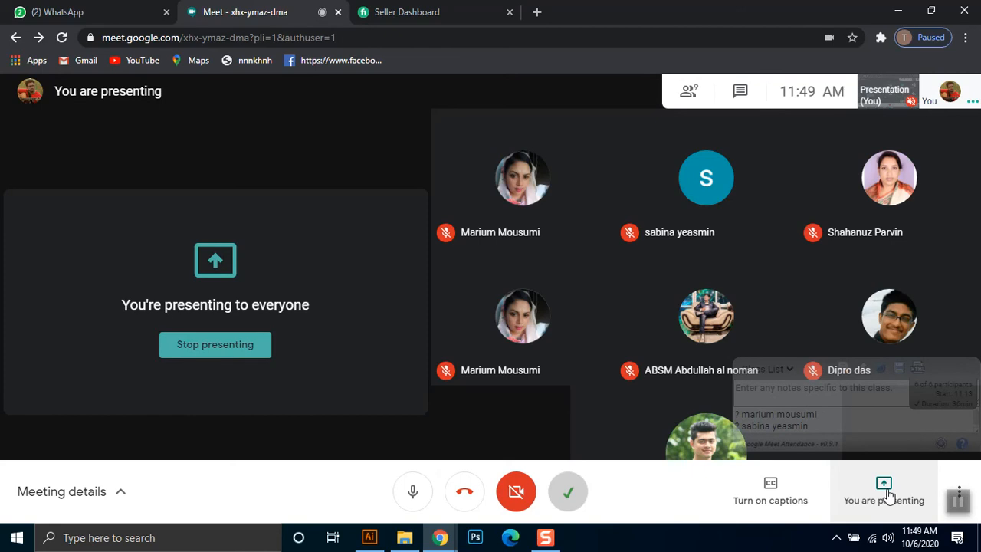
{"action": "left_click", "coordinate": [958, 502]}
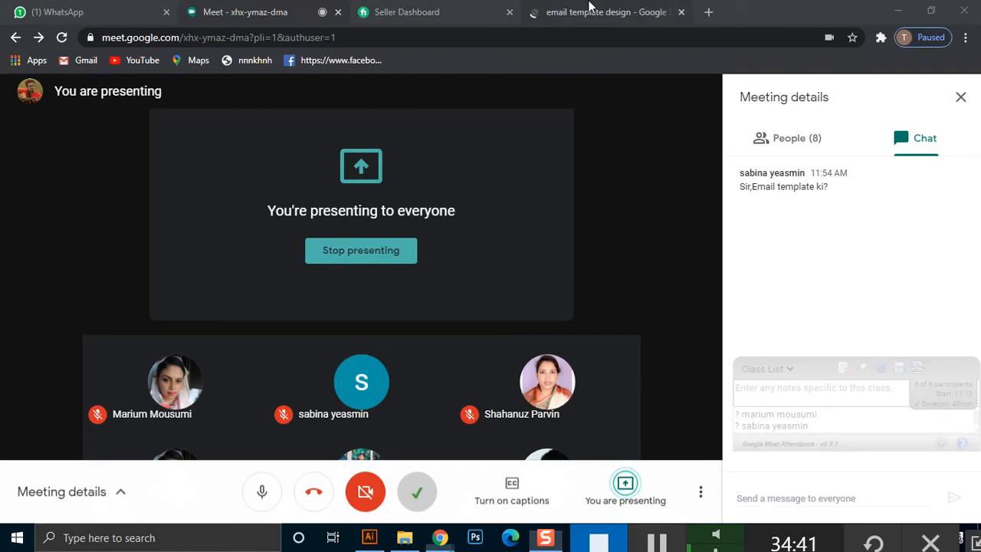
Open the 99designs image from the email template design results in its own tab and view it
{"action": "left_click", "coordinate": [590, 12]}
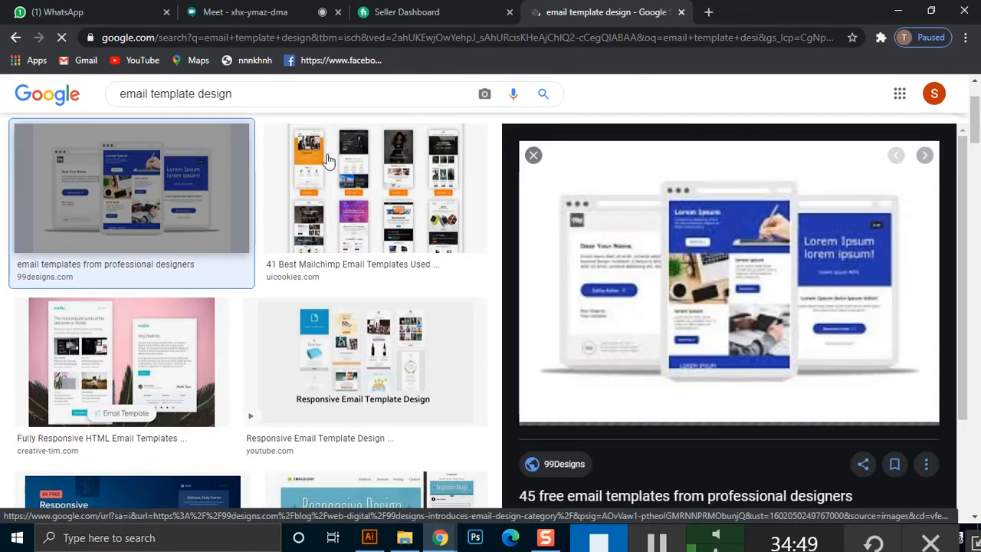
{"action": "right_click", "coordinate": [688, 280]}
{"action": "left_click", "coordinate": [731, 385]}
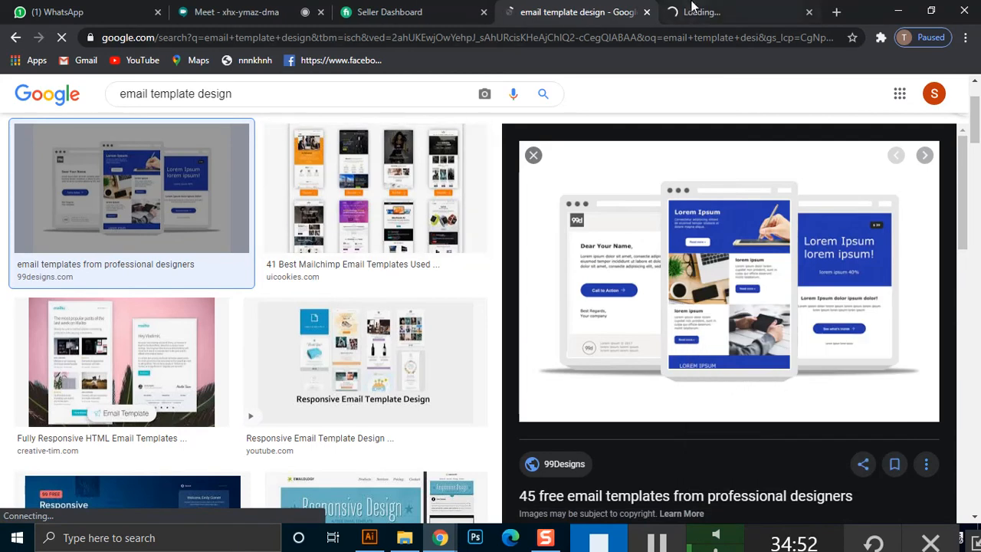
{"action": "left_click", "coordinate": [692, 8]}
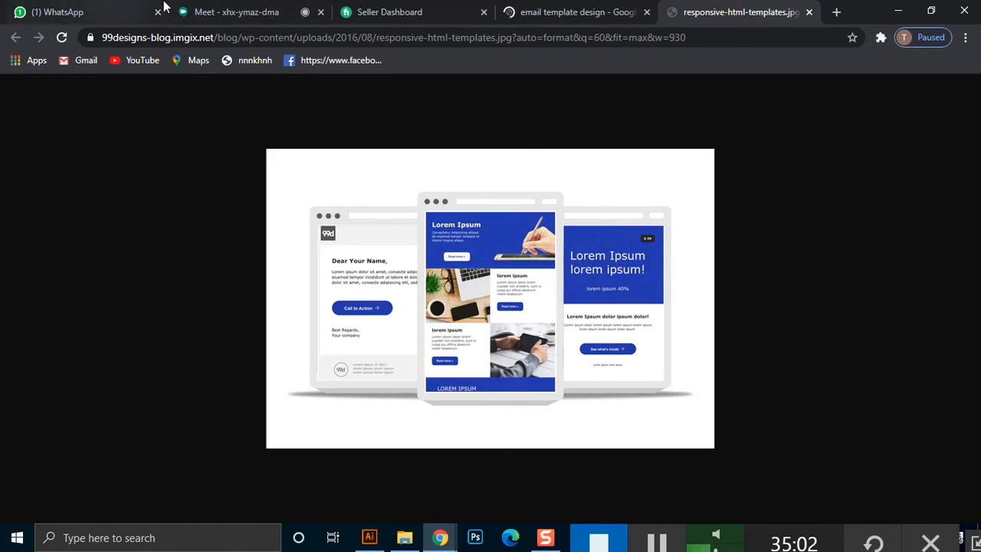
Look through the Google accounts listed on the image search page and return to the 99designs template image
{"action": "left_click", "coordinate": [521, 12]}
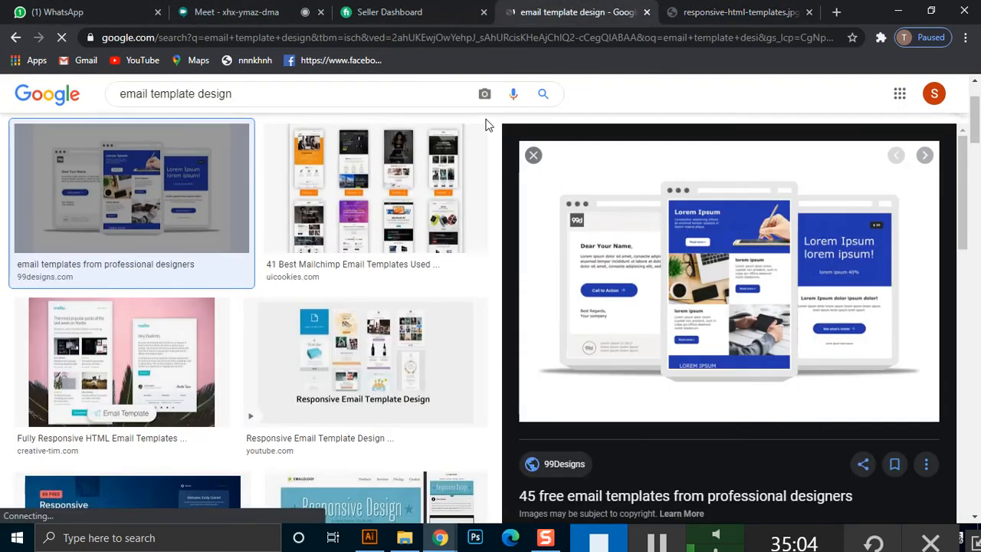
{"action": "left_click", "coordinate": [935, 94]}
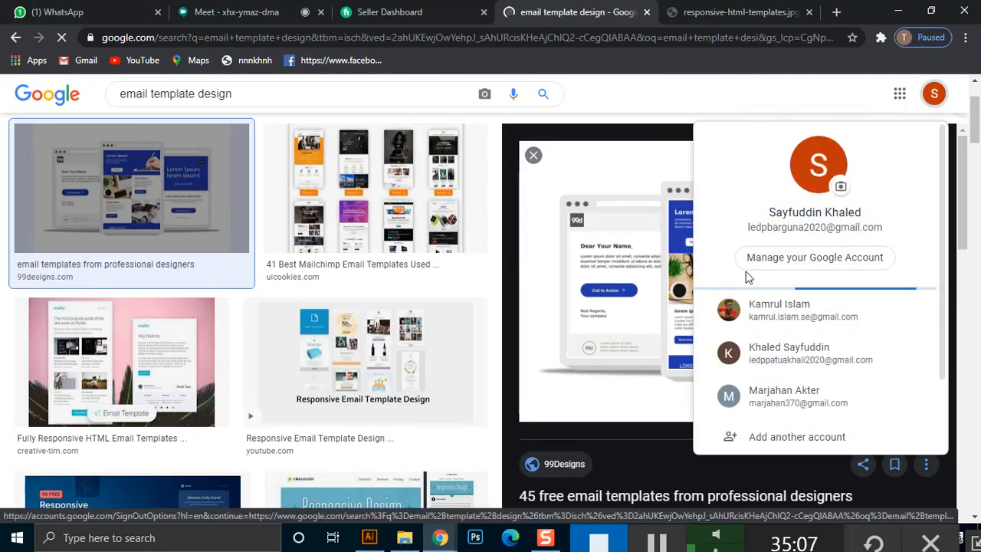
{"action": "scroll", "coordinate": [787, 355], "scroll_direction": "down", "scroll_amount": 2}
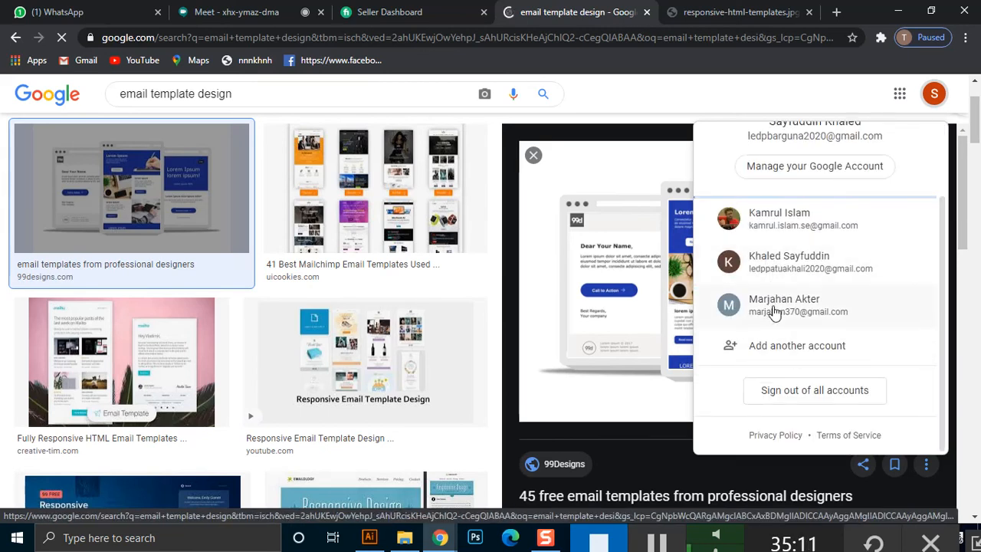
{"action": "left_click", "coordinate": [717, 9]}
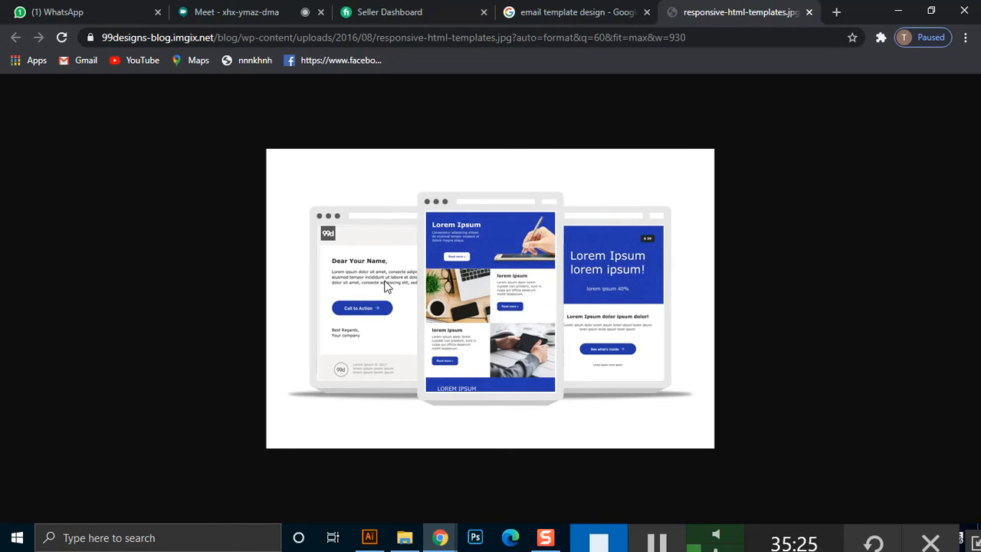
Close the account list and image preview and browse the email template design image results for more examples
{"action": "left_click", "coordinate": [593, 11]}
{"action": "scroll", "coordinate": [274, 248], "scroll_direction": "down", "scroll_amount": 4}
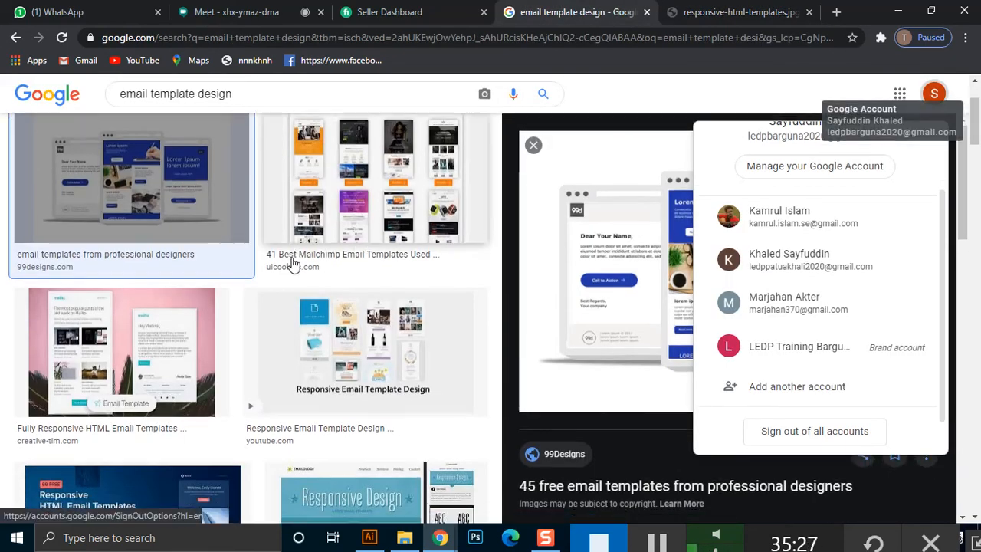
{"action": "scroll", "coordinate": [137, 280], "scroll_direction": "up", "scroll_amount": 3}
{"action": "scroll", "coordinate": [136, 280], "scroll_direction": "up", "scroll_amount": 3}
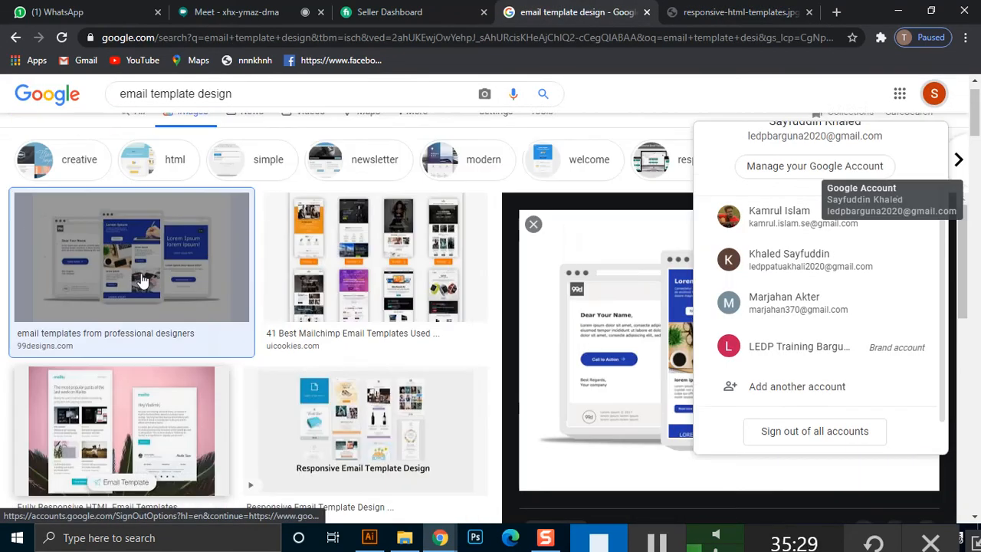
{"action": "left_click", "coordinate": [151, 285]}
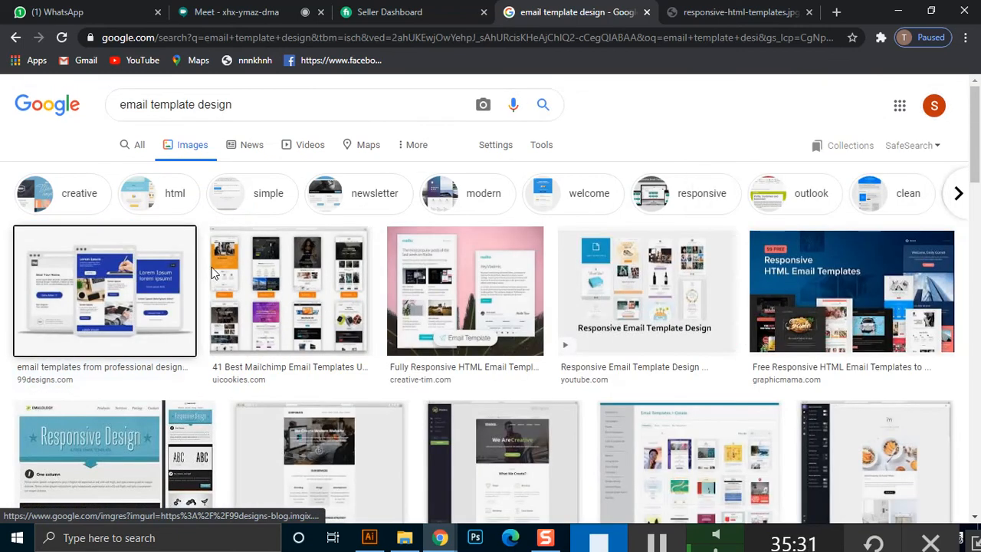
{"action": "scroll", "coordinate": [437, 326], "scroll_direction": "down", "scroll_amount": 1}
{"action": "scroll", "coordinate": [437, 326], "scroll_direction": "down", "scroll_amount": 5}
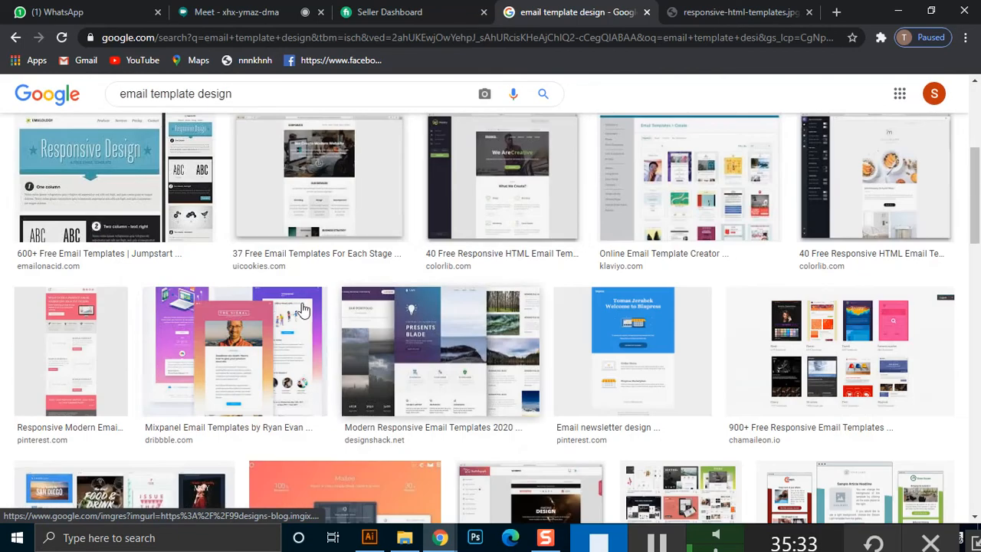
{"action": "scroll", "coordinate": [267, 335], "scroll_direction": "down", "scroll_amount": 2}
{"action": "scroll", "coordinate": [267, 335], "scroll_direction": "down", "scroll_amount": 3}
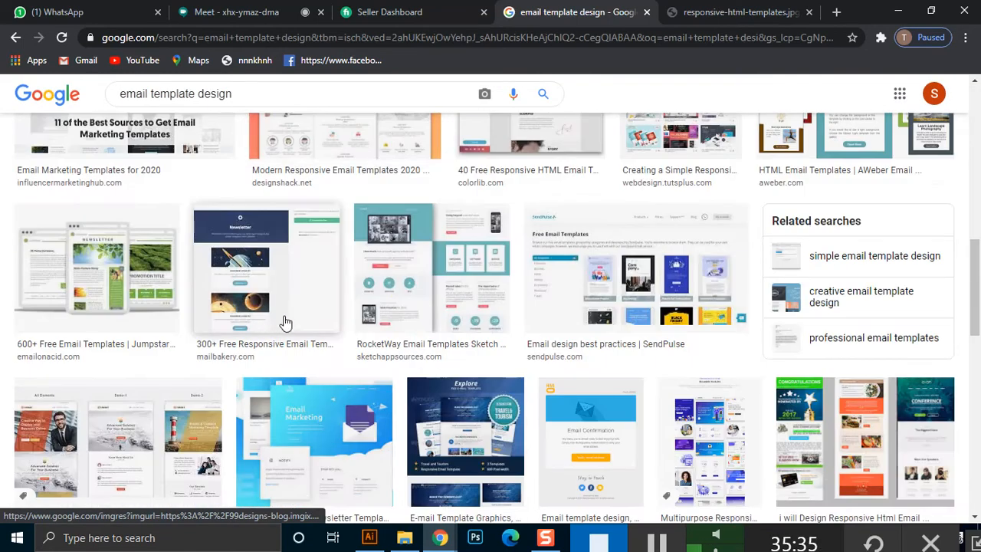
{"action": "scroll", "coordinate": [284, 328], "scroll_direction": "down", "scroll_amount": 3}
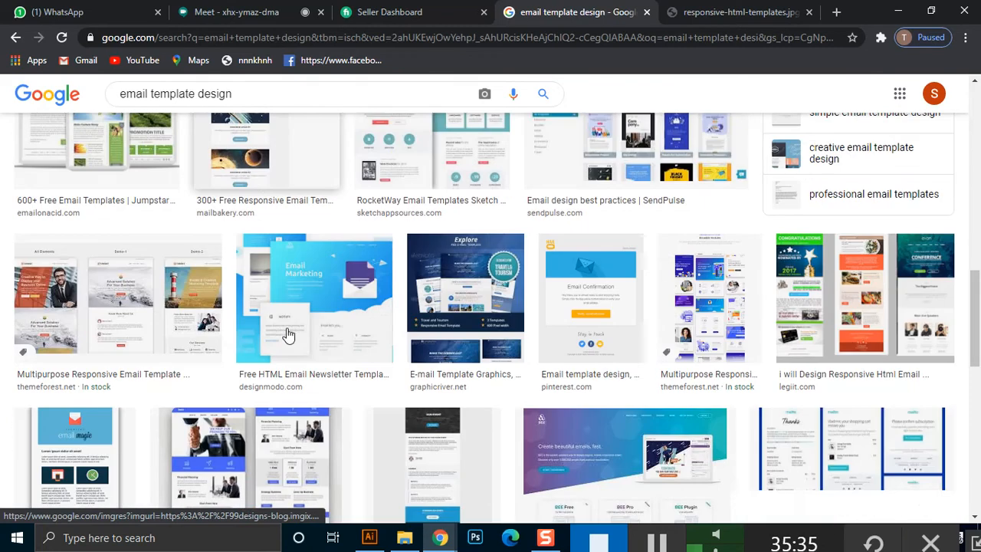
Preview Designmodo's Free HTML Email Newsletter Templates image and compare it with the opened 99designs template image
{"action": "left_click", "coordinate": [322, 289]}
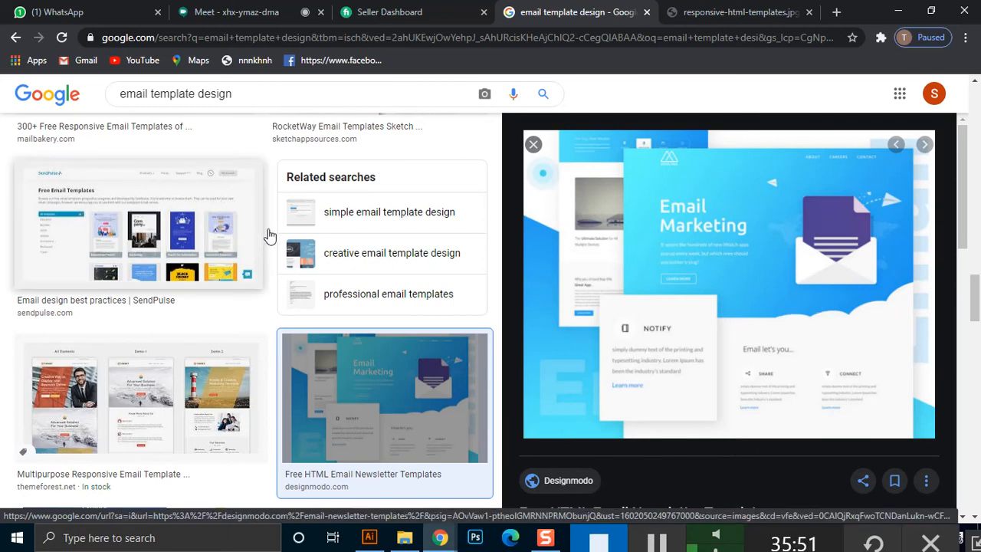
{"action": "left_click", "coordinate": [690, 12]}
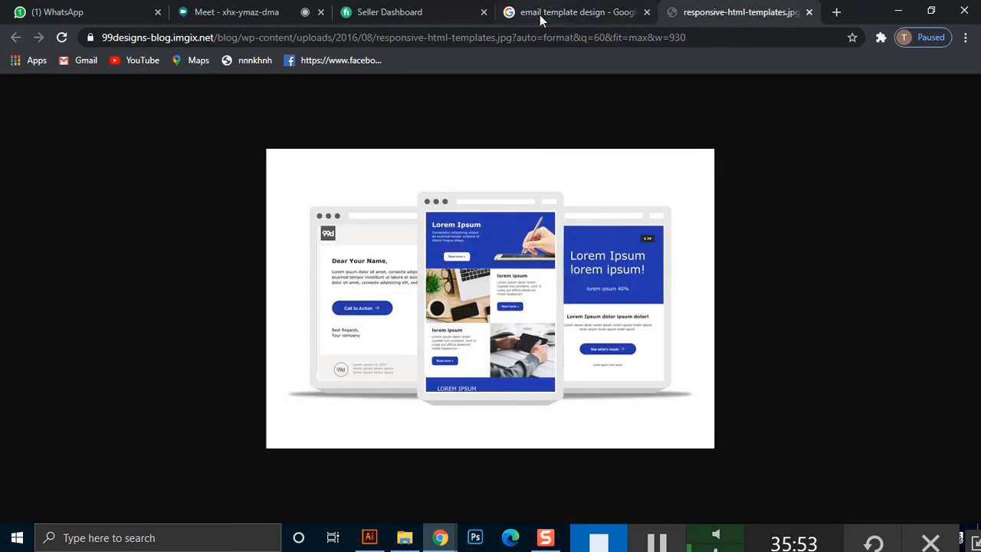
{"action": "left_click", "coordinate": [566, 9]}
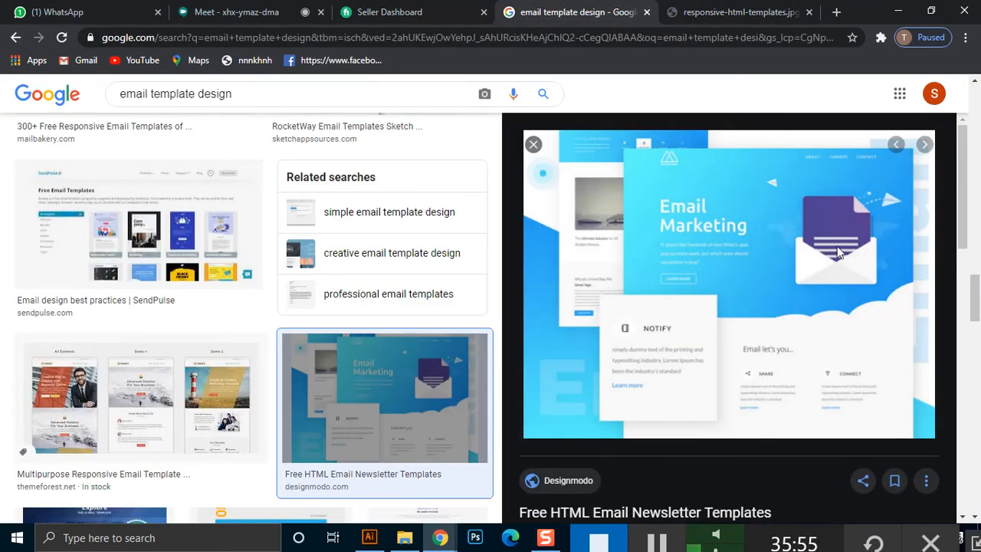
Open the Dribbble HTML email template from the related images in its own tab and compare it with the 99designs template
{"action": "scroll", "coordinate": [652, 341], "scroll_direction": "down", "scroll_amount": 3}
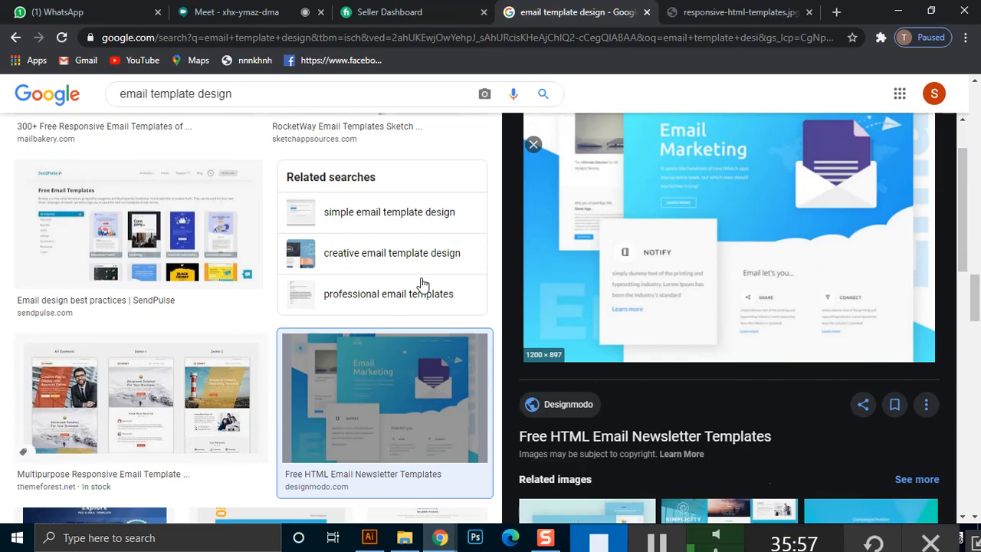
{"action": "scroll", "coordinate": [675, 218], "scroll_direction": "down", "scroll_amount": 1}
{"action": "scroll", "coordinate": [670, 218], "scroll_direction": "down", "scroll_amount": 2}
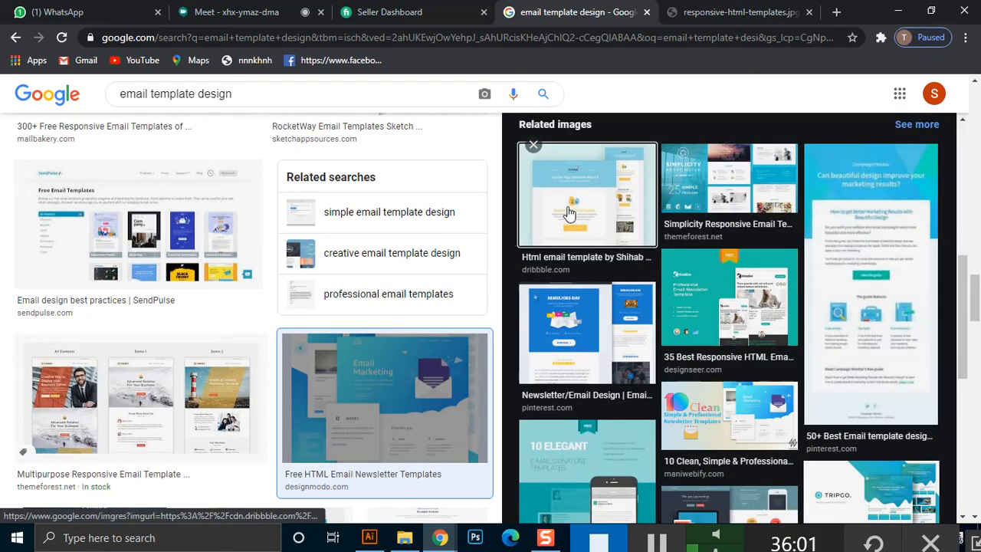
{"action": "left_click", "coordinate": [571, 217]}
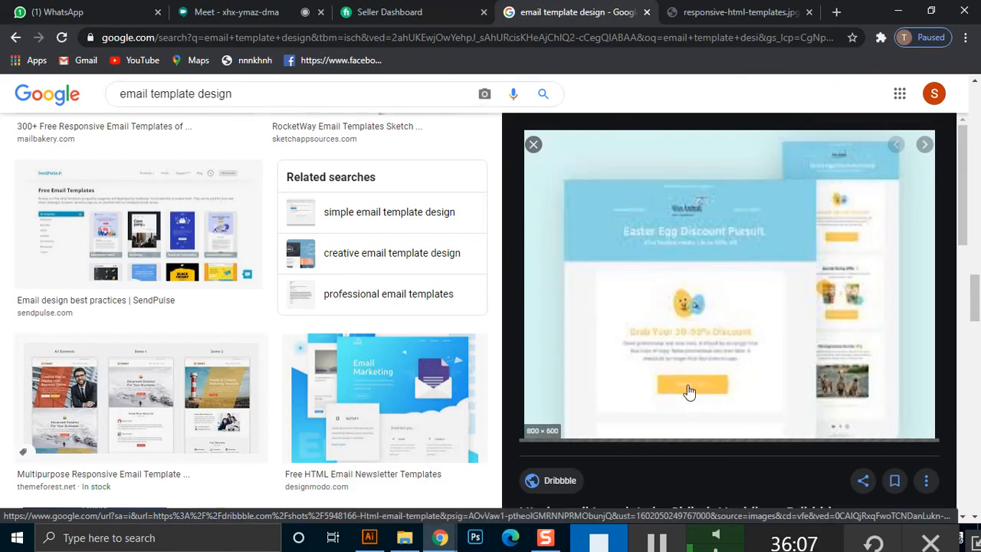
{"action": "right_click", "coordinate": [687, 338]}
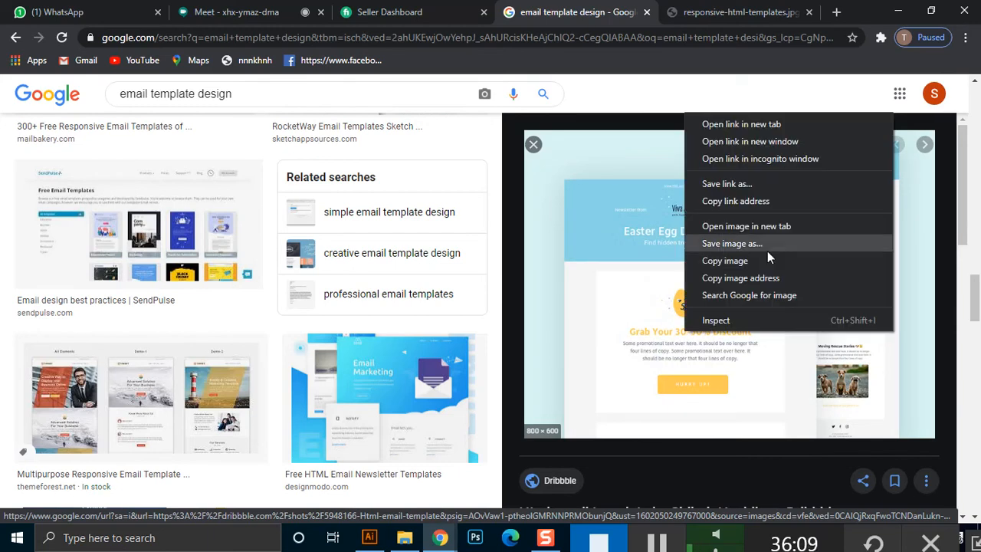
{"action": "left_click", "coordinate": [766, 233]}
{"action": "left_click", "coordinate": [780, 8]}
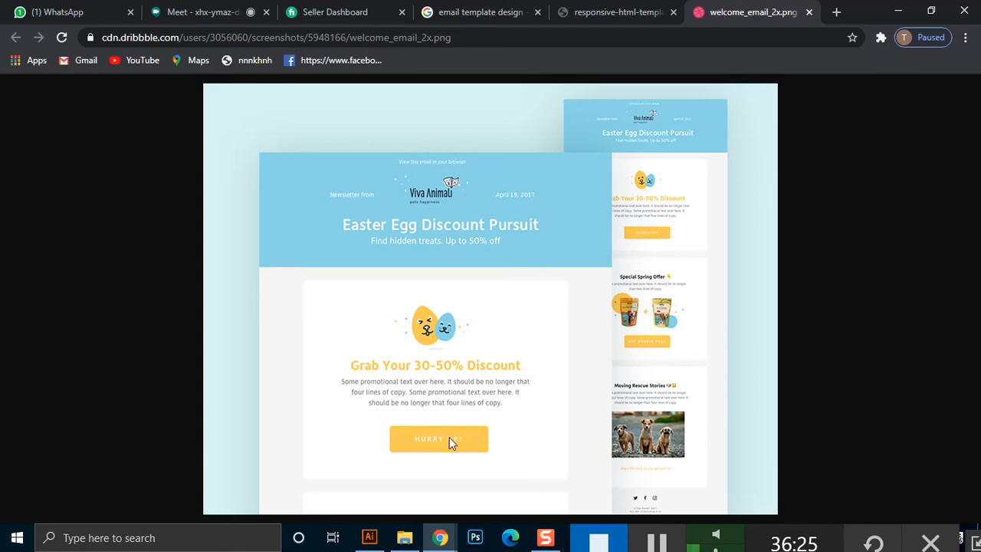
{"action": "left_click", "coordinate": [651, 11]}
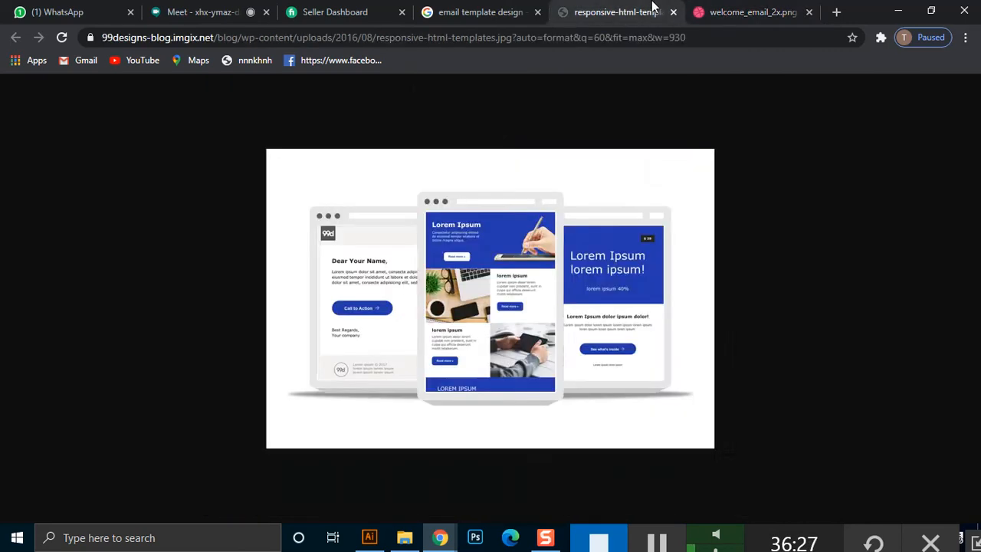
Return to the email template design image results and browse further down for more layout examples
{"action": "left_click", "coordinate": [502, 9]}
{"action": "scroll", "coordinate": [249, 210], "scroll_direction": "down", "scroll_amount": 3}
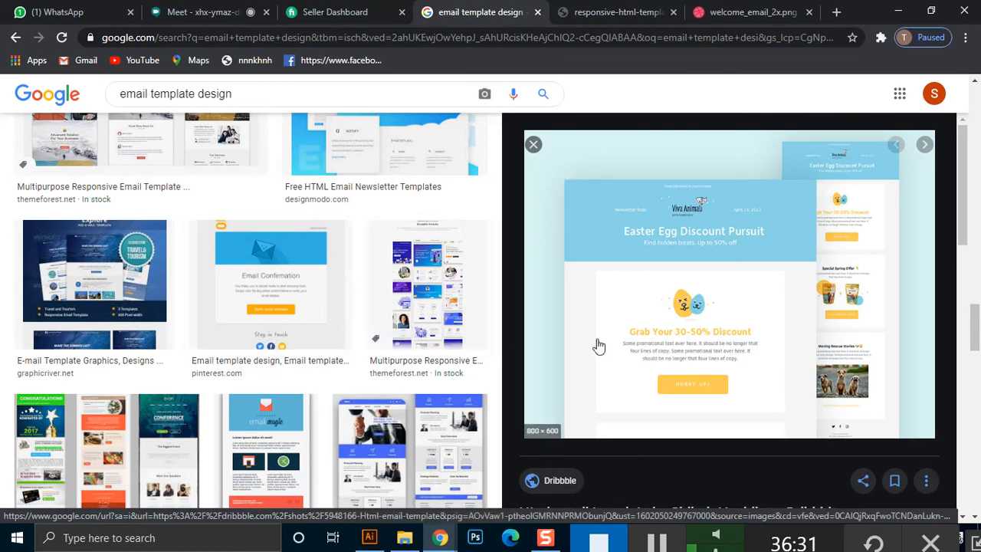
{"action": "scroll", "coordinate": [217, 418], "scroll_direction": "down", "scroll_amount": 3}
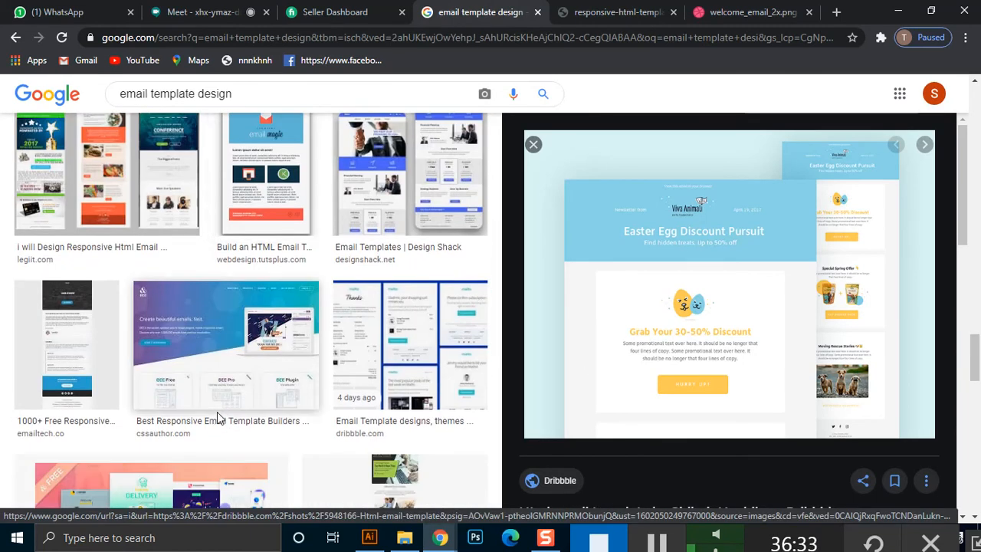
{"action": "scroll", "coordinate": [218, 417], "scroll_direction": "down", "scroll_amount": 9}
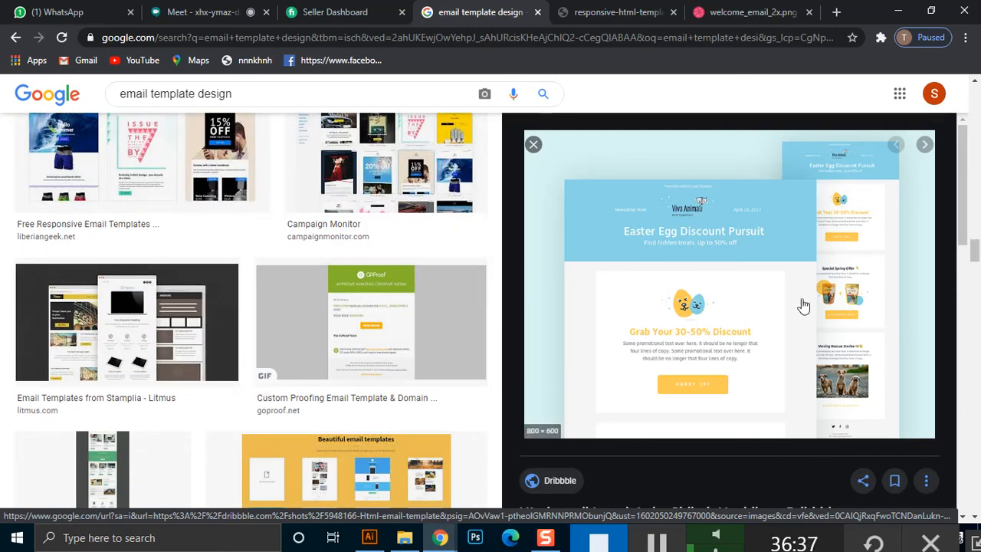
{"action": "scroll", "coordinate": [357, 284], "scroll_direction": "down", "scroll_amount": 6}
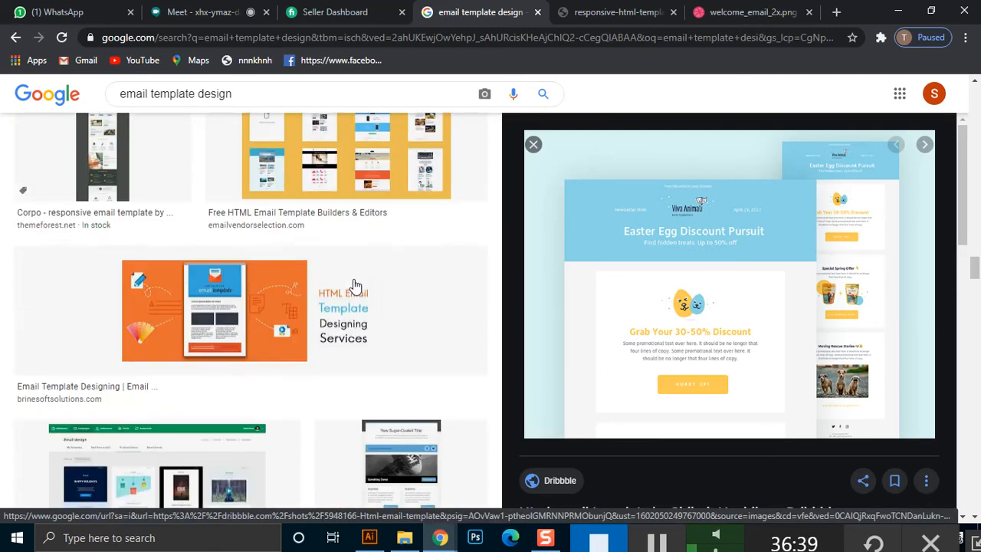
{"action": "scroll", "coordinate": [354, 285], "scroll_direction": "down", "scroll_amount": 6}
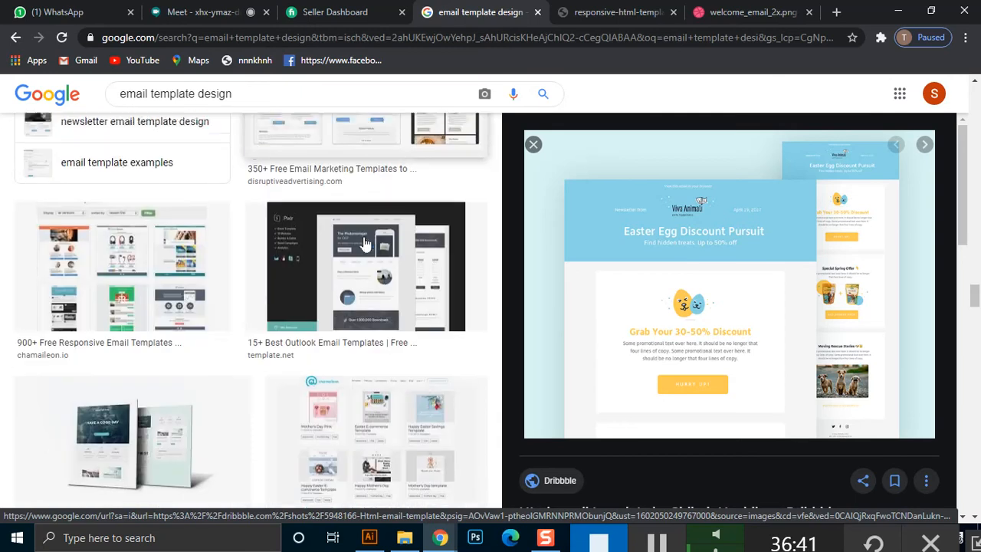
{"action": "scroll", "coordinate": [354, 271], "scroll_direction": "down", "scroll_amount": 10}
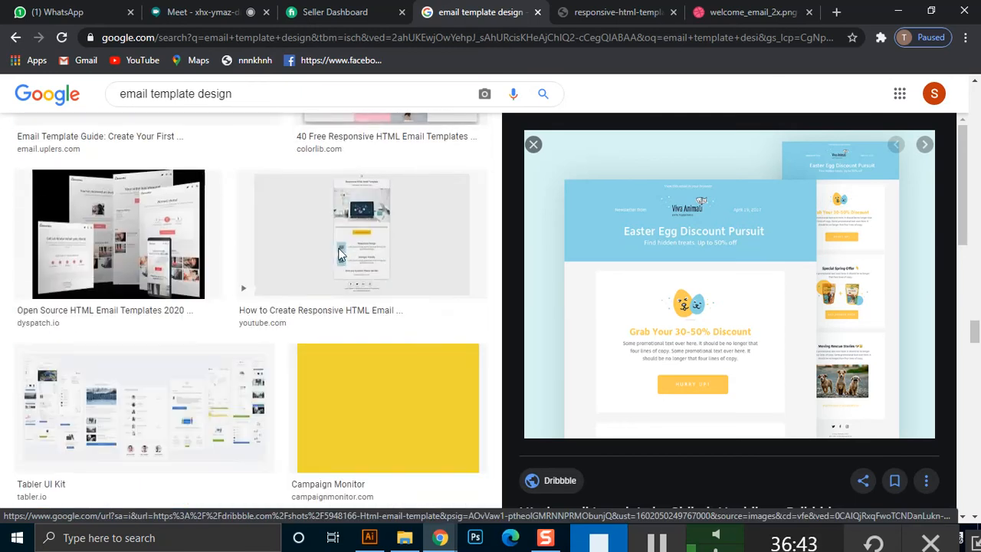
Check the Google Meet class page and return to the start of the email template design image results
{"action": "left_click", "coordinate": [589, 12]}
{"action": "left_click", "coordinate": [449, 8]}
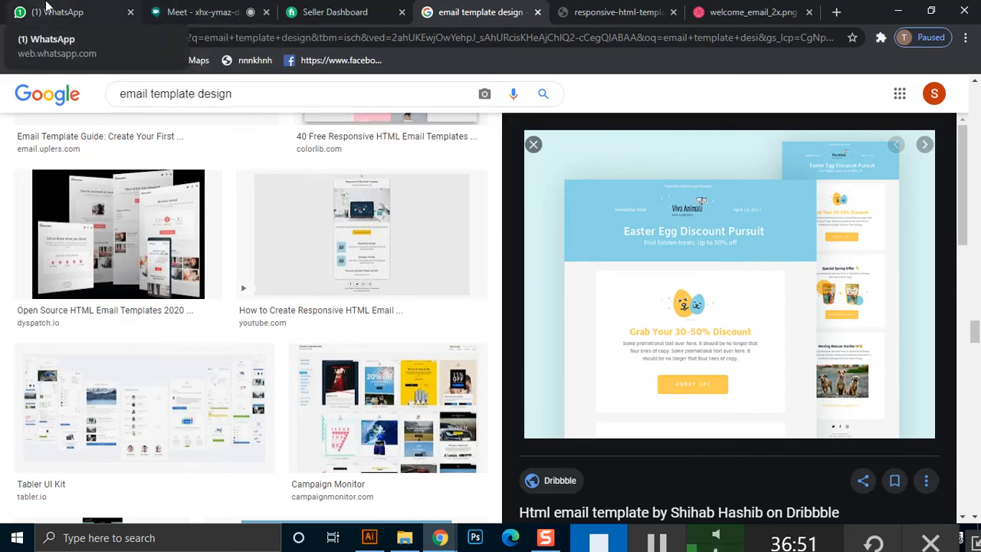
{"action": "left_click", "coordinate": [329, 6]}
{"action": "left_click", "coordinate": [245, 7]}
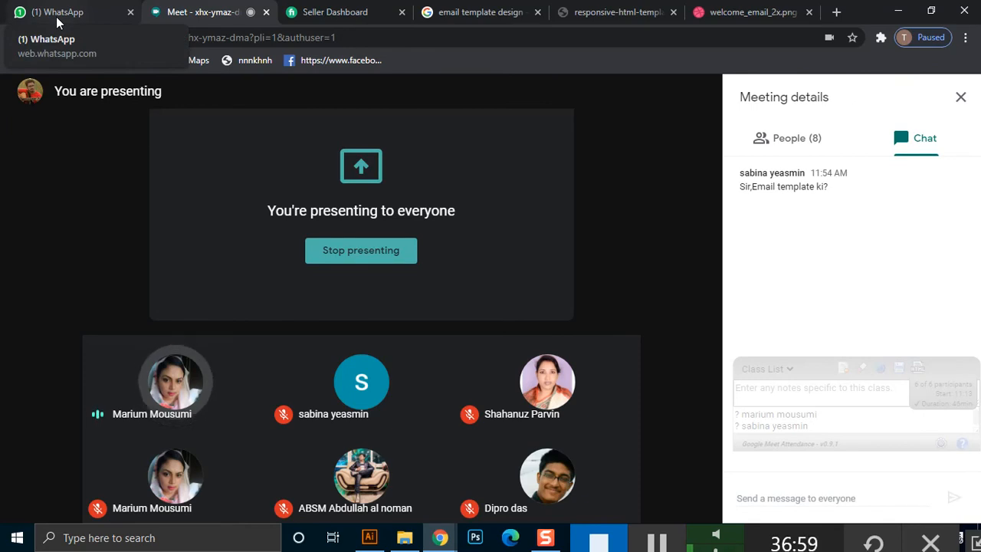
{"action": "left_click", "coordinate": [460, 11]}
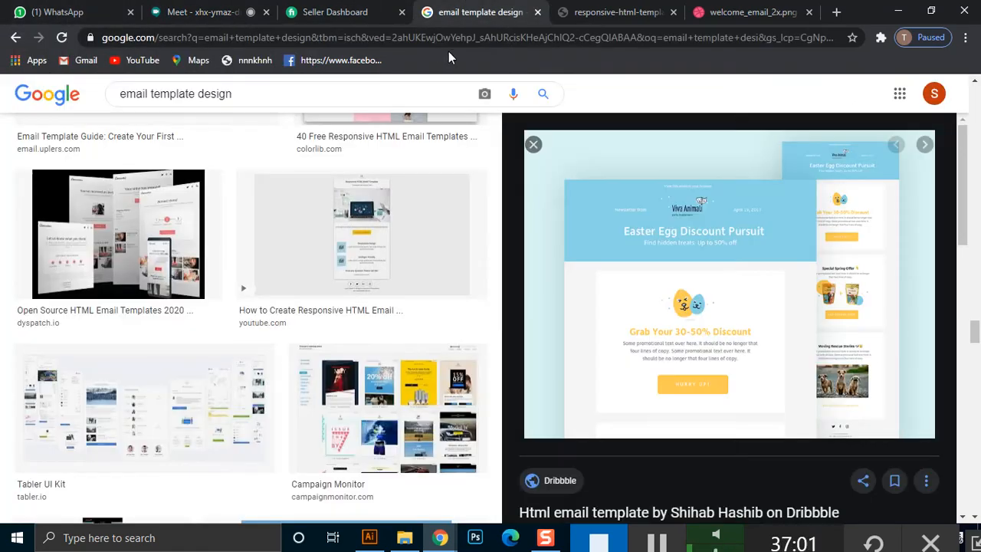
{"action": "left_click_drag", "start_coordinate": [975, 332], "coordinate": [972, 85]}
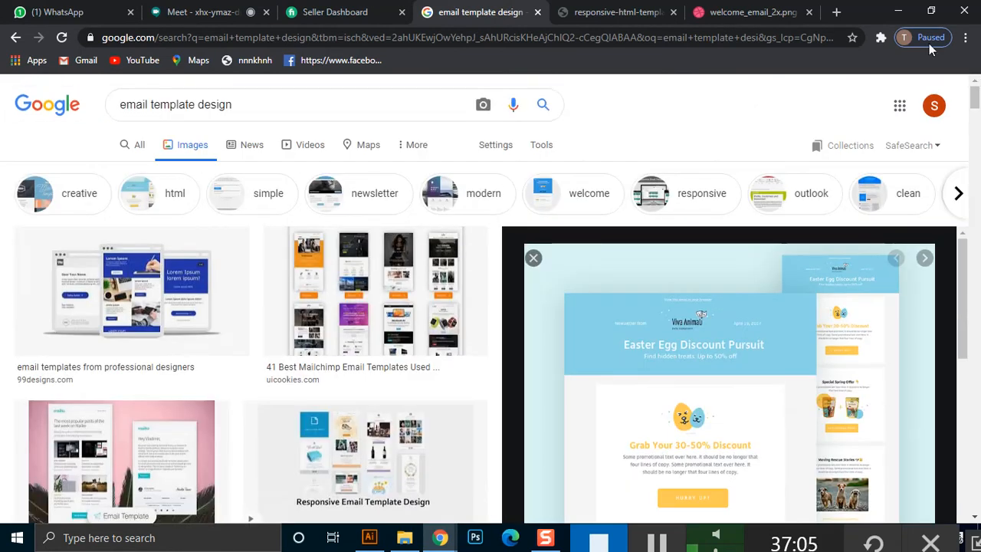
Open gmail.com in a new browser tab
{"action": "left_click", "coordinate": [837, 12]}
{"action": "left_click", "coordinate": [817, 36]}
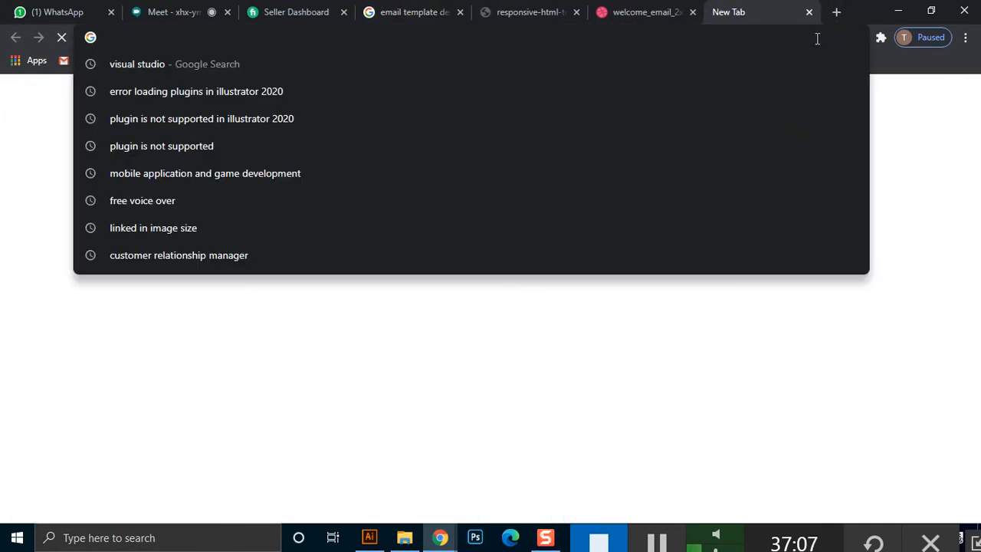
{"action": "type", "text": "gm"}
{"action": "key", "text": "Return"}
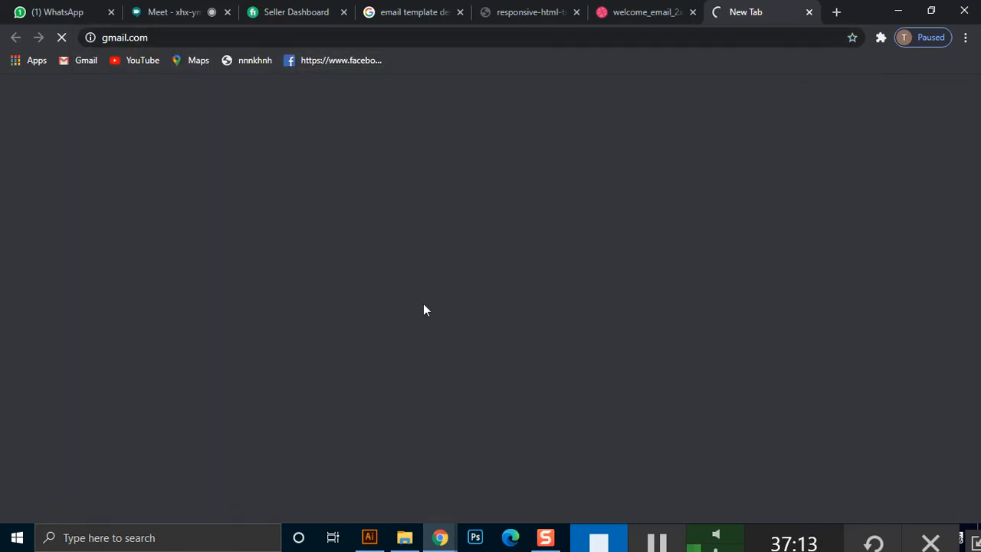
Search Google for "email template size" in another new tab and highlight the 600 pixel desktop width in the featured answer
{"action": "left_click", "coordinate": [836, 11]}
{"action": "left_click", "coordinate": [806, 35]}
{"action": "type", "text": "e"}
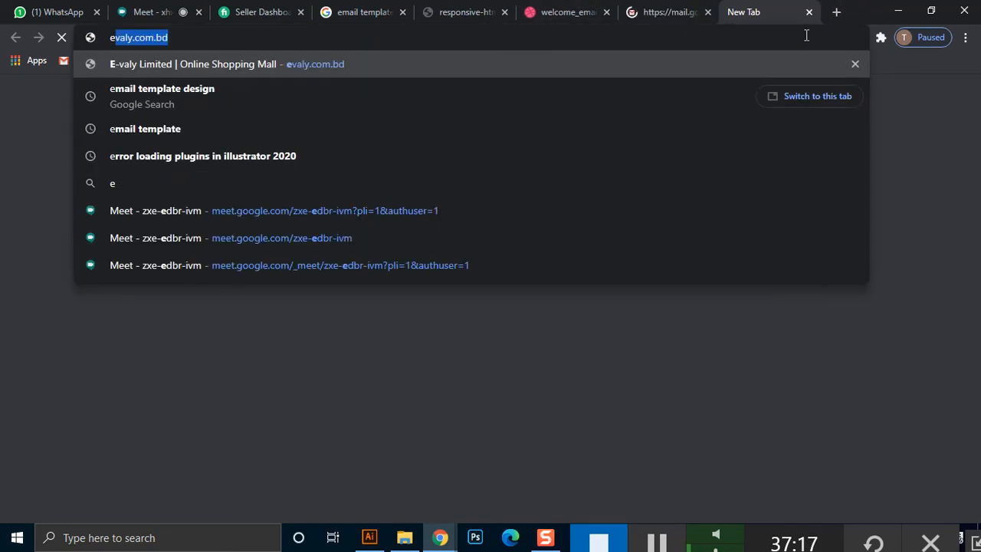
{"action": "type", "text": "mail template size"}
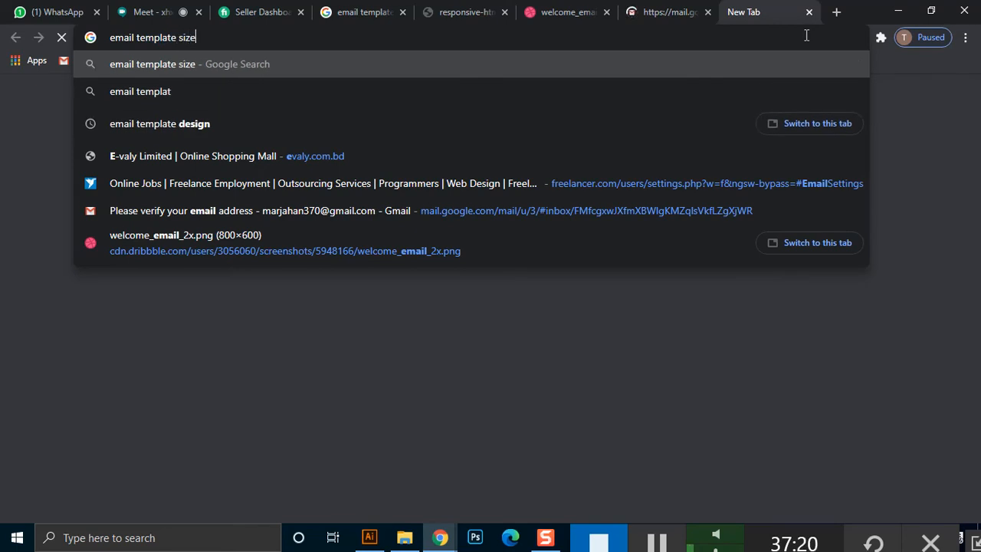
{"action": "key", "text": "Return"}
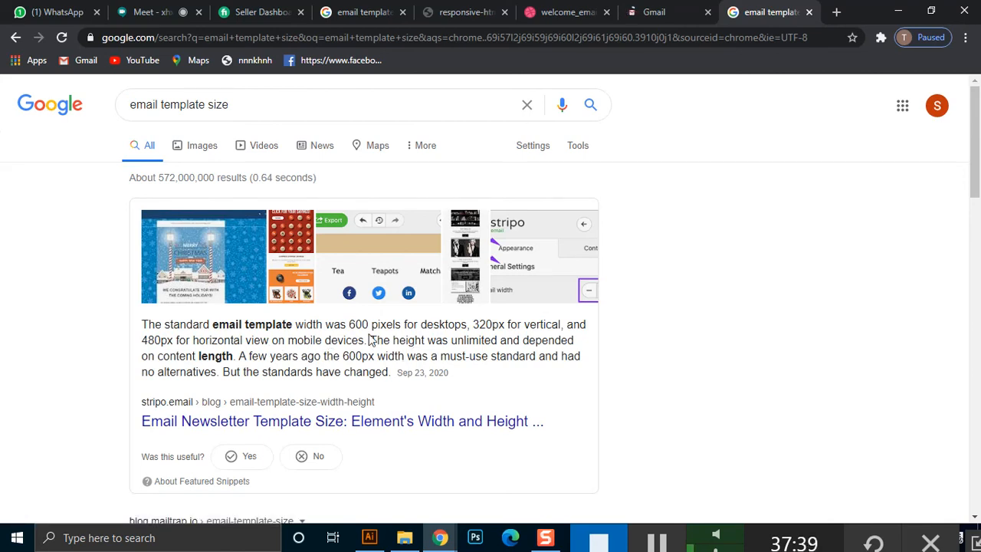
{"action": "left_click_drag", "start_coordinate": [349, 324], "coordinate": [371, 325]}
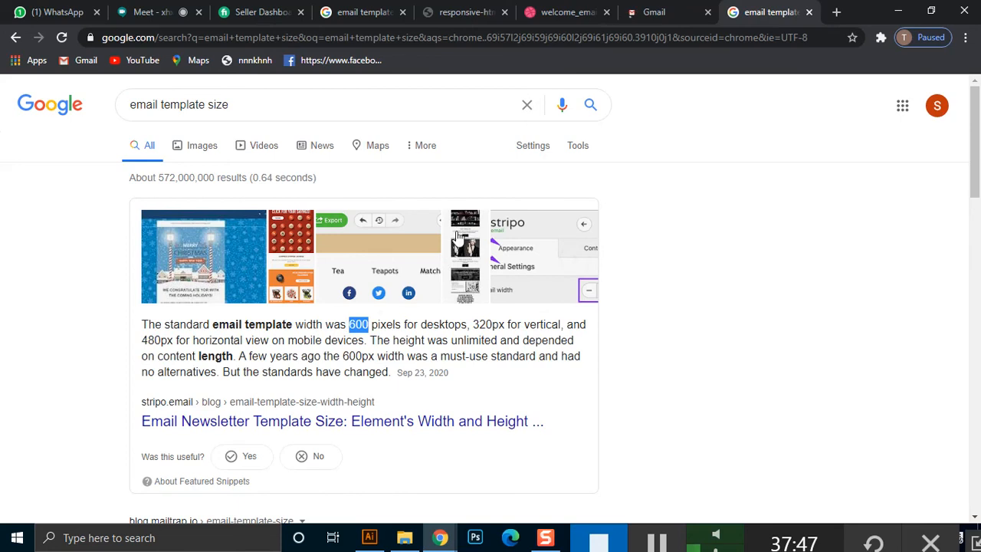
Read through the email template size results for width recommendations, checking the Gmail page and Dribbble template in between
{"action": "scroll", "coordinate": [464, 414], "scroll_direction": "down", "scroll_amount": 4}
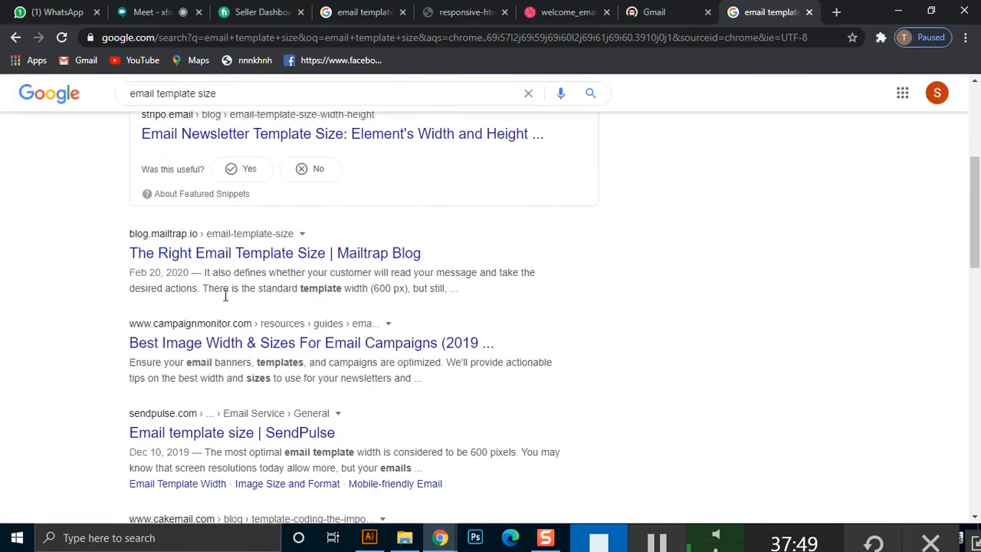
{"action": "left_click", "coordinate": [659, 10]}
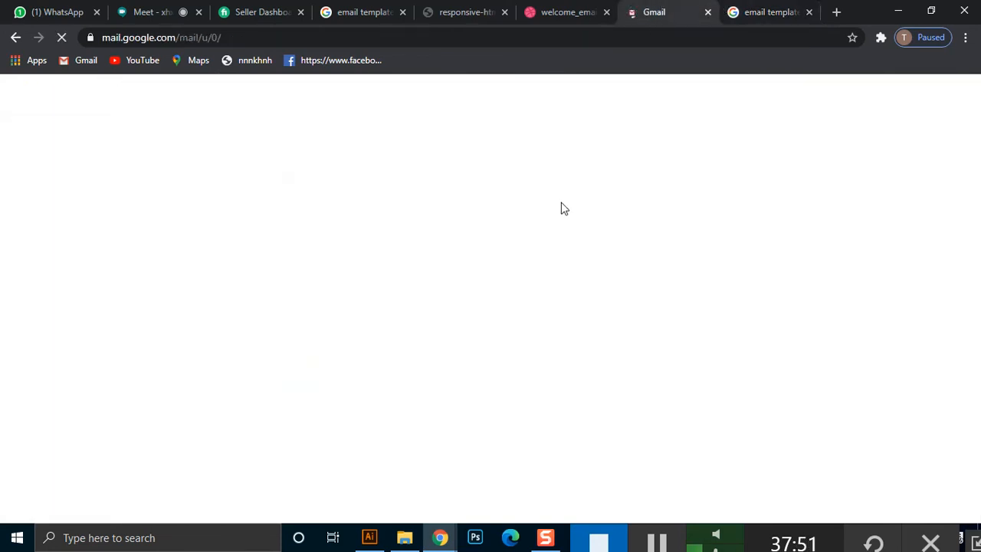
{"action": "left_click", "coordinate": [542, 6]}
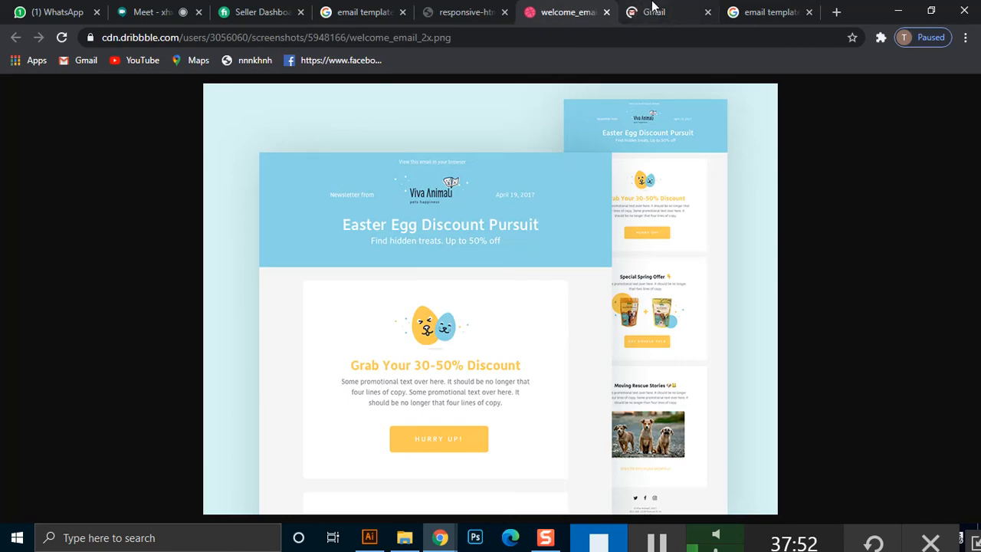
{"action": "left_click", "coordinate": [653, 10]}
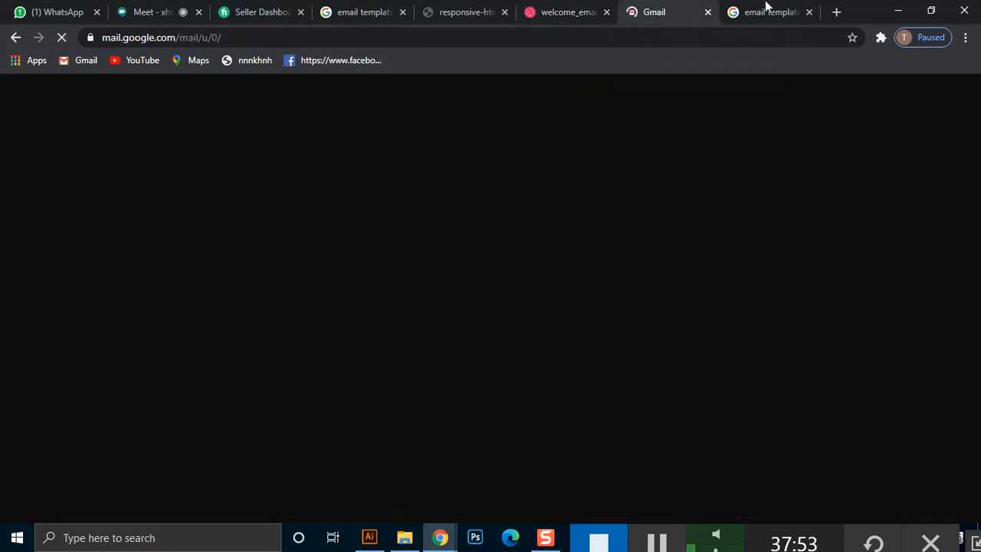
{"action": "left_click", "coordinate": [573, 9]}
{"action": "left_click", "coordinate": [732, 10]}
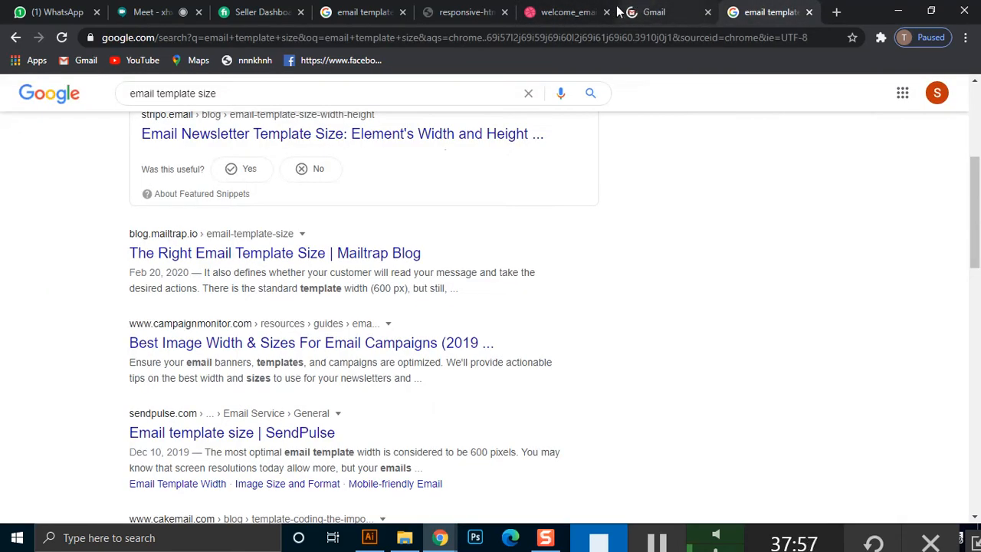
{"action": "scroll", "coordinate": [408, 312], "scroll_direction": "down", "scroll_amount": 3}
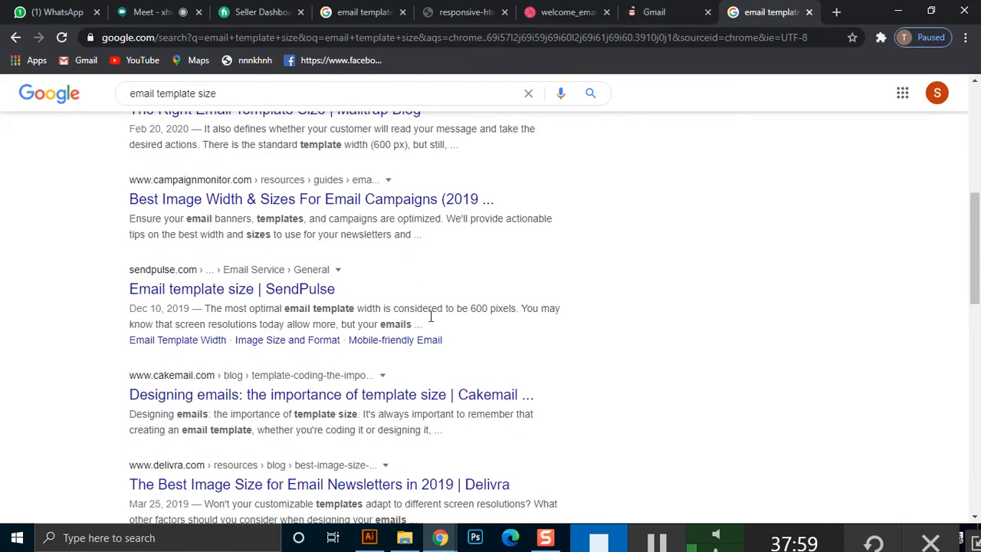
{"action": "scroll", "coordinate": [422, 324], "scroll_direction": "down", "scroll_amount": 3}
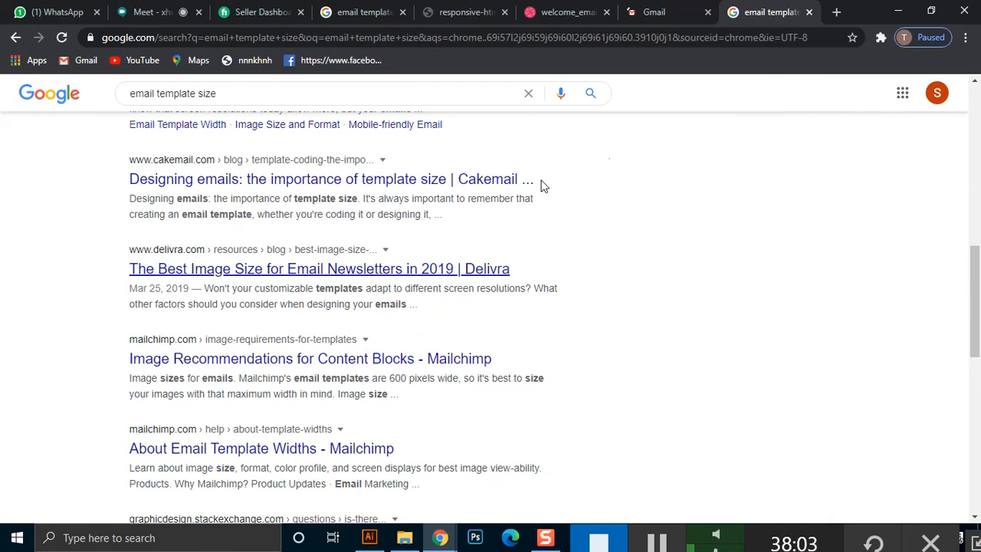
Check the loading Gmail page repeatedly while revisiting the Dribbble and 99designs template images
{"action": "left_click", "coordinate": [652, 11]}
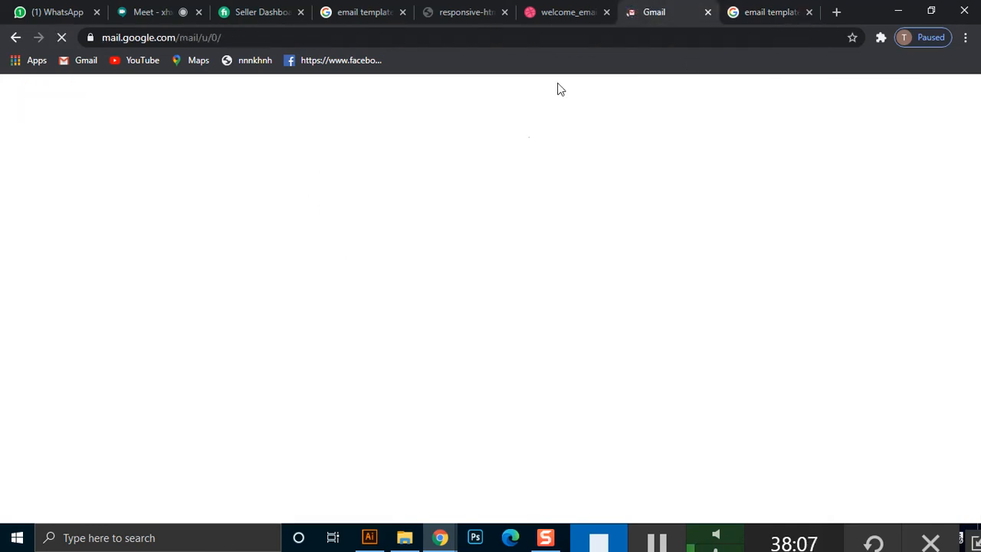
{"action": "left_click", "coordinate": [537, 10]}
{"action": "left_click", "coordinate": [636, 7]}
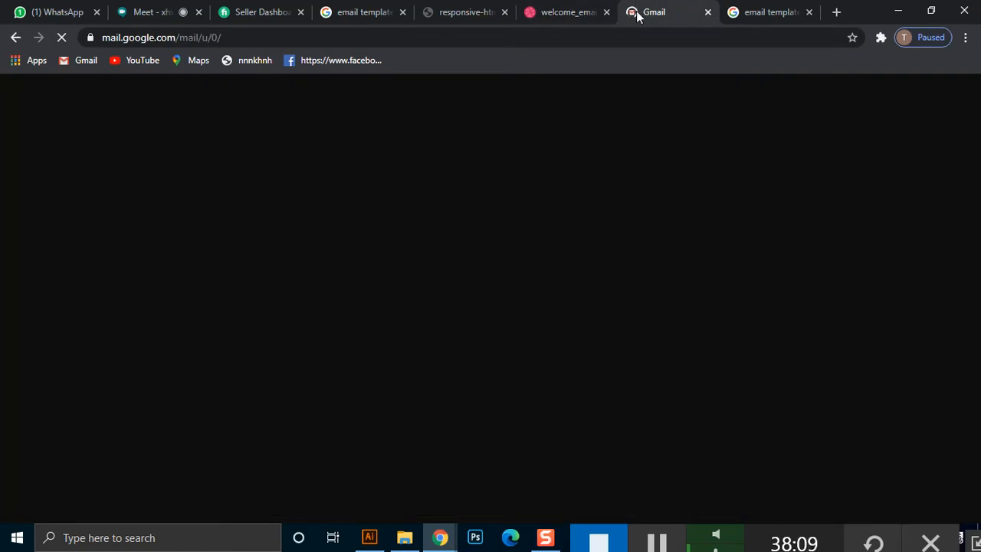
{"action": "left_click", "coordinate": [757, 5]}
{"action": "left_click", "coordinate": [663, 7]}
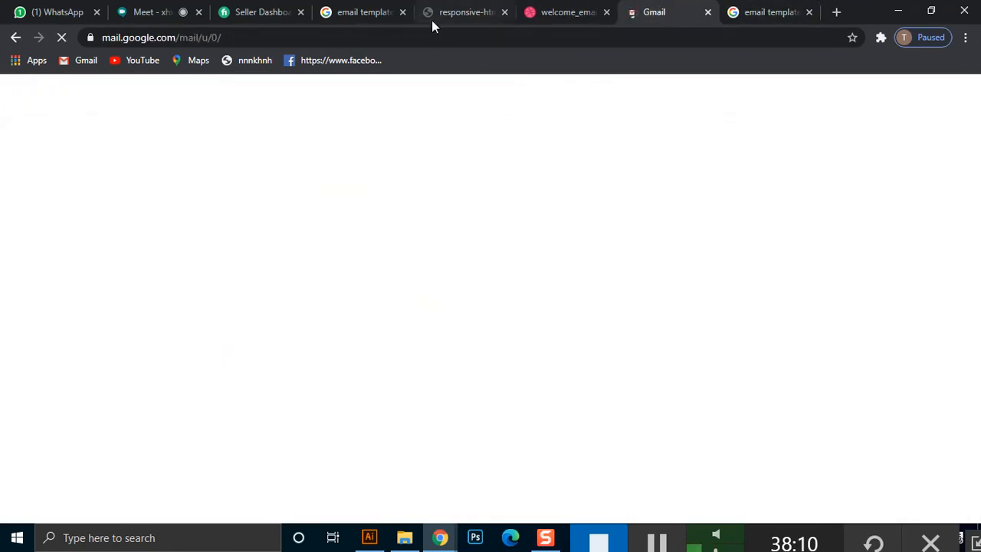
{"action": "left_click", "coordinate": [587, 15]}
{"action": "left_click", "coordinate": [675, 9]}
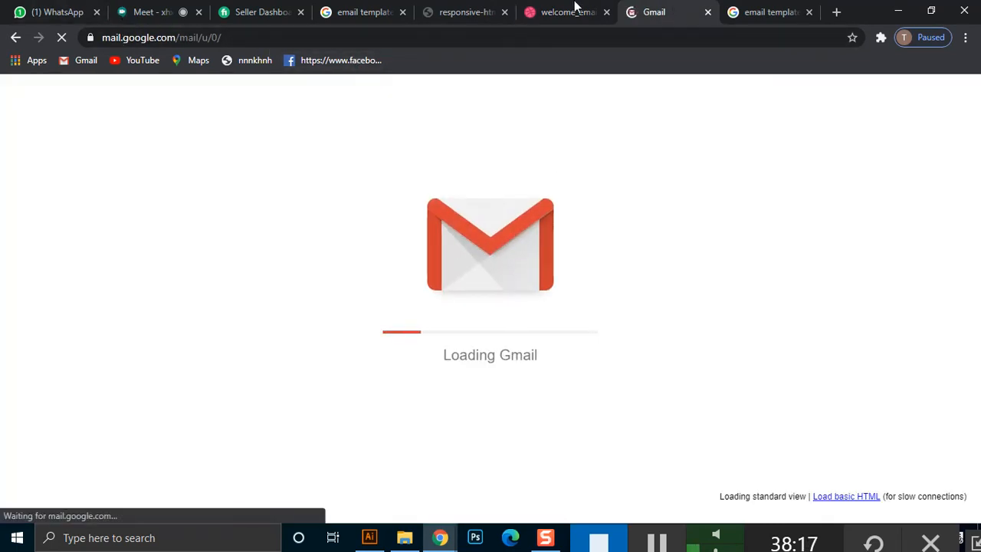
{"action": "left_click", "coordinate": [463, 10]}
{"action": "left_click", "coordinate": [643, 9]}
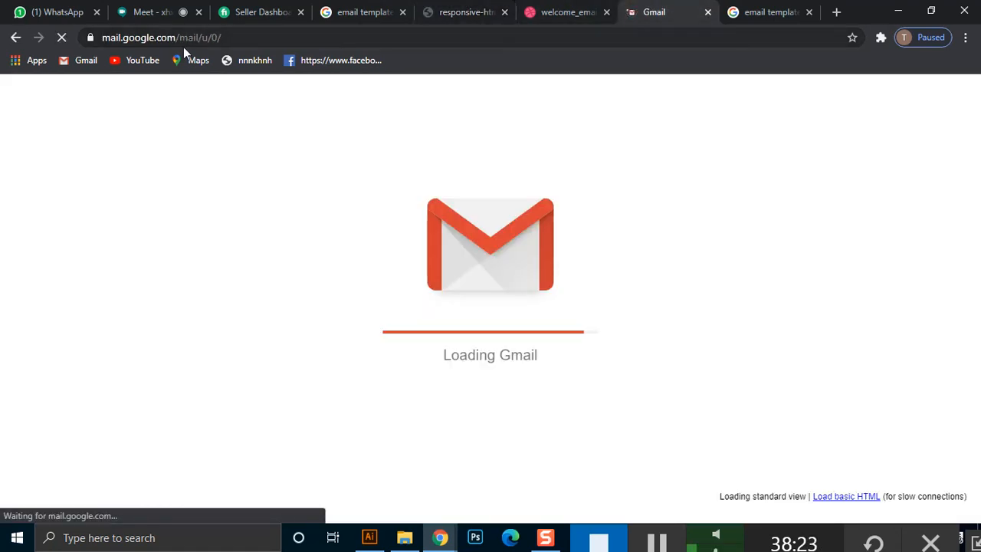
{"action": "left_click", "coordinate": [546, 9]}
{"action": "left_click", "coordinate": [633, 11]}
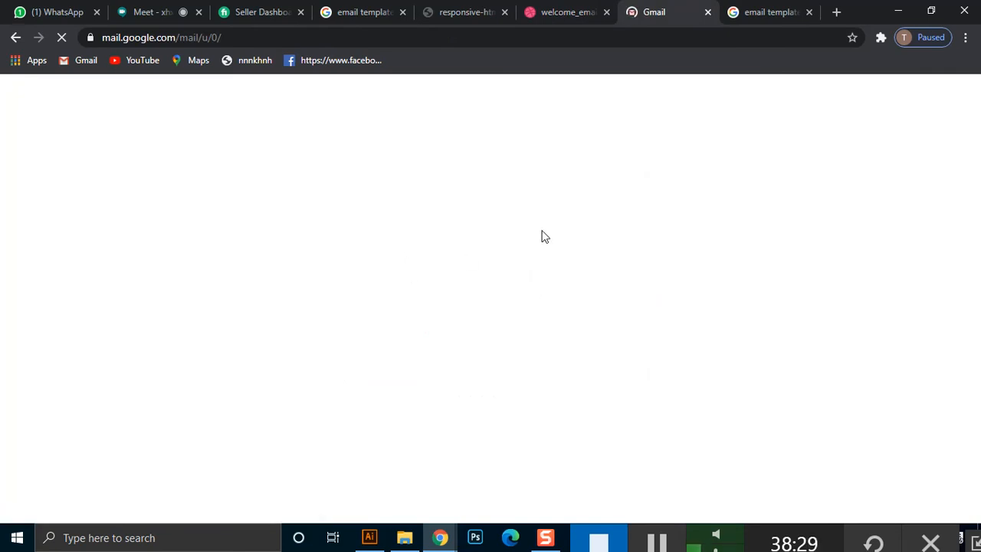
{"action": "left_click", "coordinate": [587, 14]}
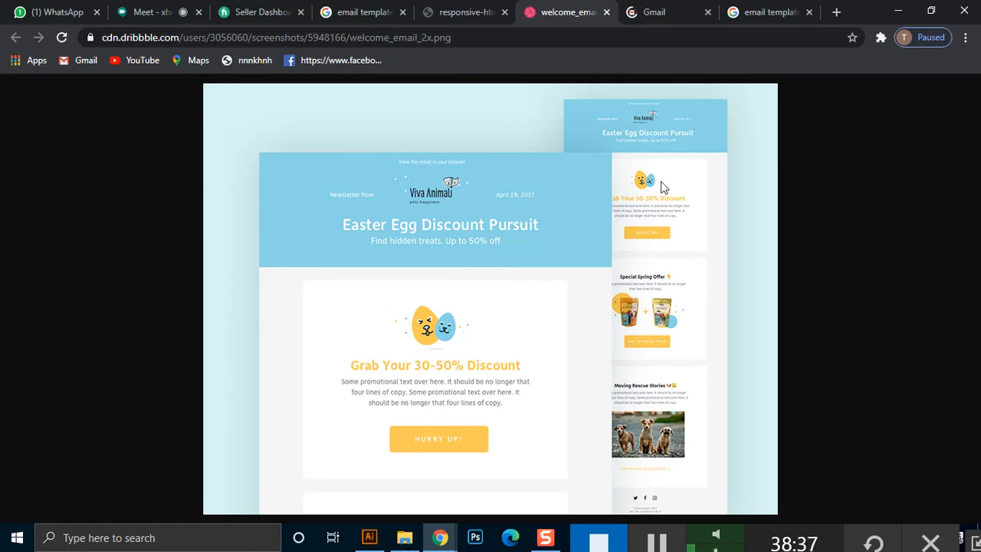
{"action": "left_click", "coordinate": [656, 13]}
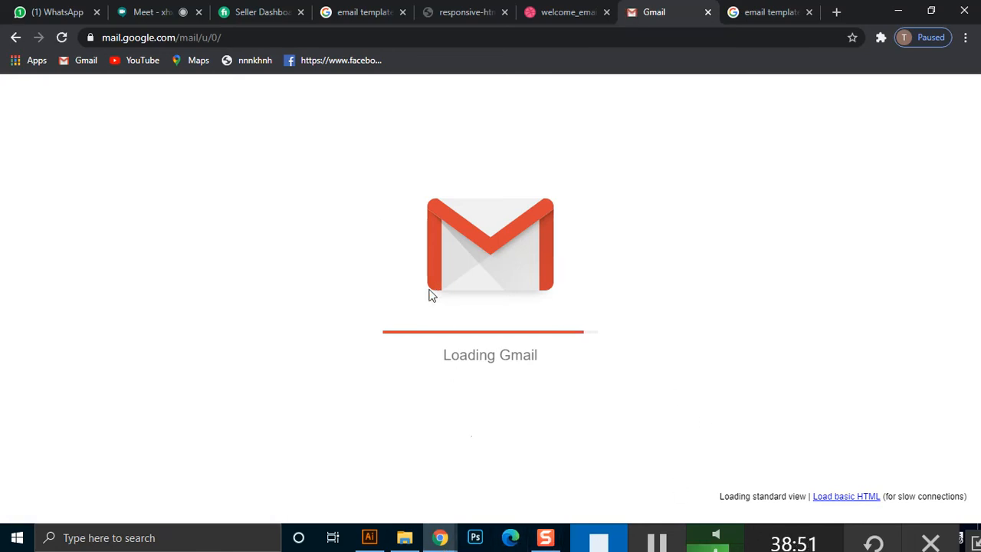
View the participant list of the Google Meet call and return to the Dribbble email template image
{"action": "left_click_drag", "start_coordinate": [755, 548], "coordinate": [798, 551]}
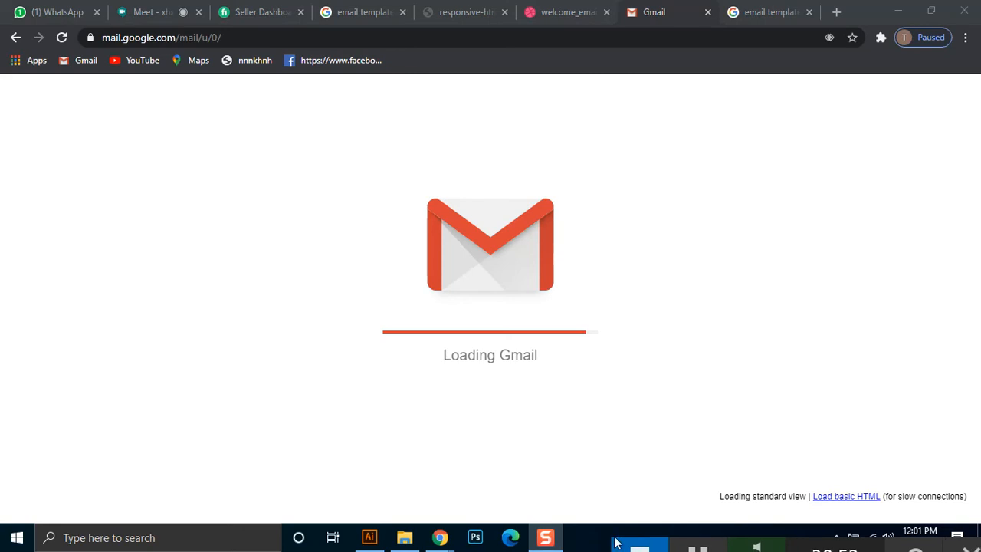
{"action": "left_click", "coordinate": [161, 6]}
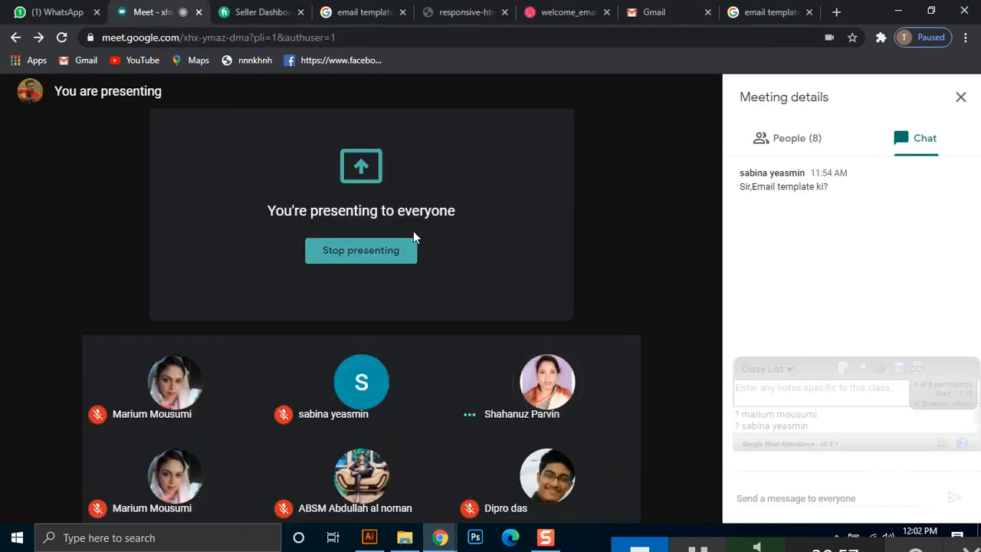
{"action": "left_click", "coordinate": [806, 139]}
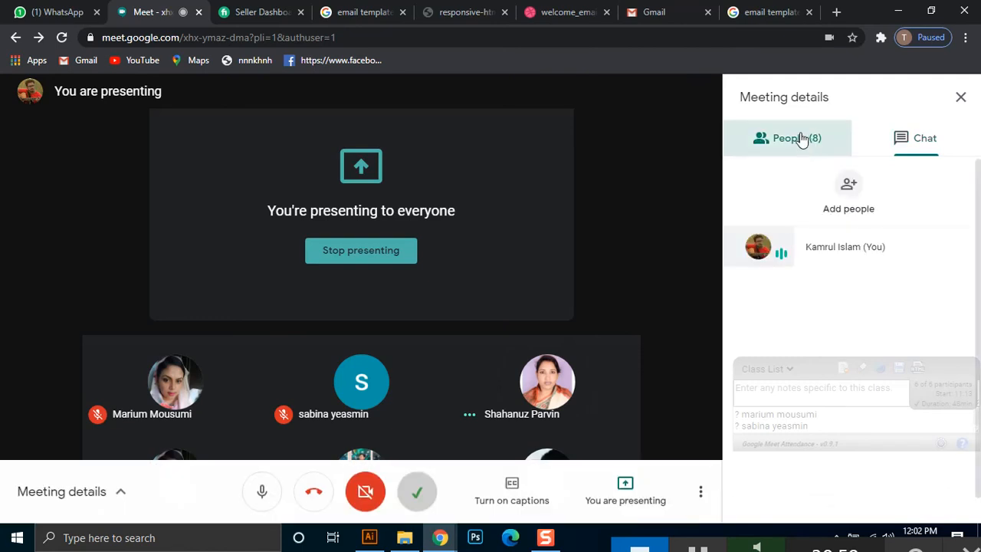
{"action": "left_click", "coordinate": [542, 9]}
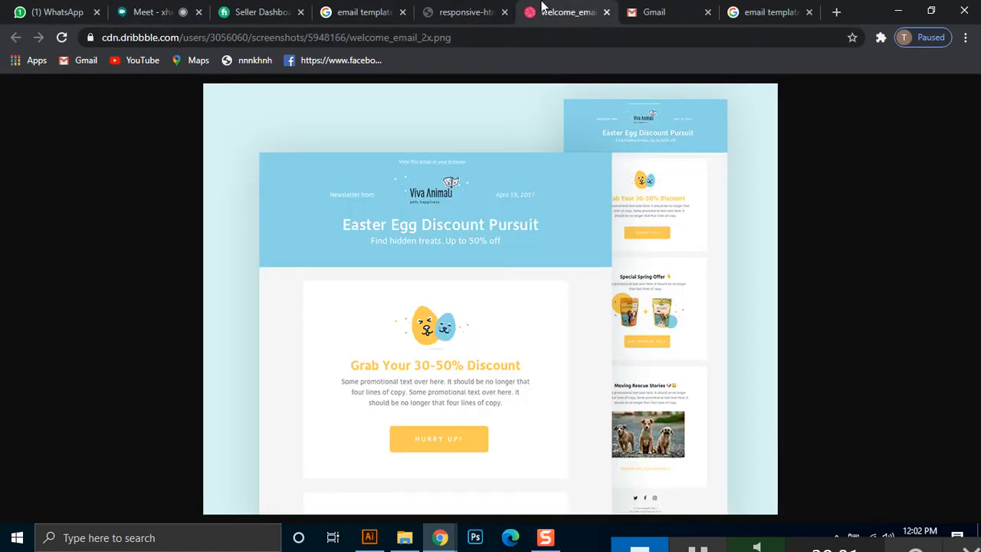
Revisit the 99designs template image, the email template image results and the Dribbble design while checking the loading Gmail page
{"action": "left_click", "coordinate": [494, 9]}
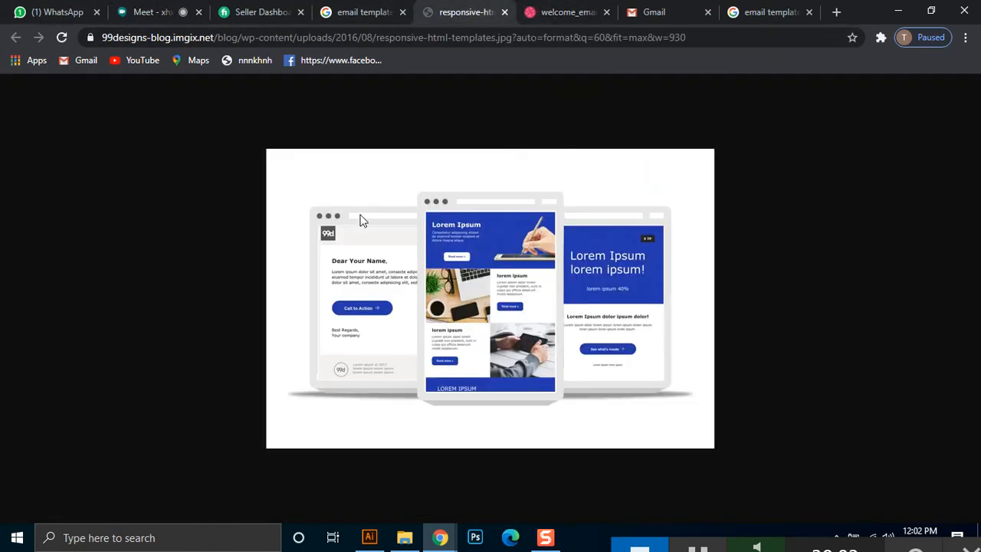
{"action": "left_click", "coordinate": [371, 6]}
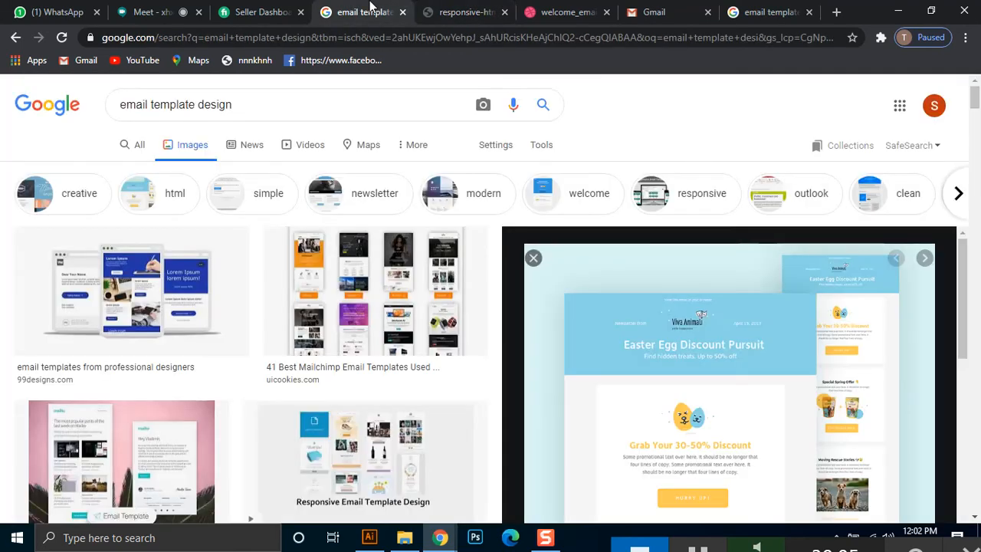
{"action": "left_click", "coordinate": [557, 6]}
{"action": "left_click", "coordinate": [627, 6]}
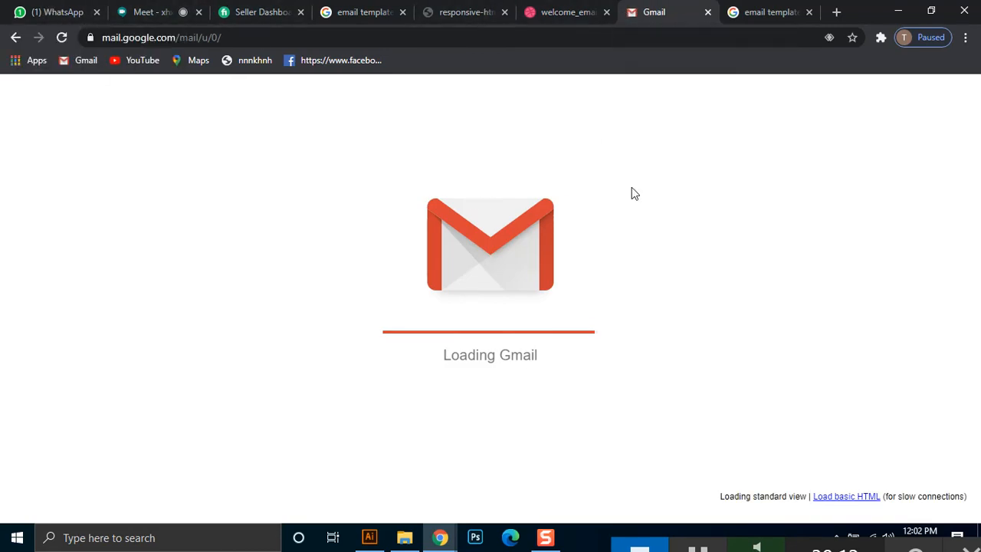
{"action": "left_click", "coordinate": [739, 9]}
{"action": "left_click", "coordinate": [659, 6]}
{"action": "left_click_drag", "start_coordinate": [814, 542], "coordinate": [818, 544]}
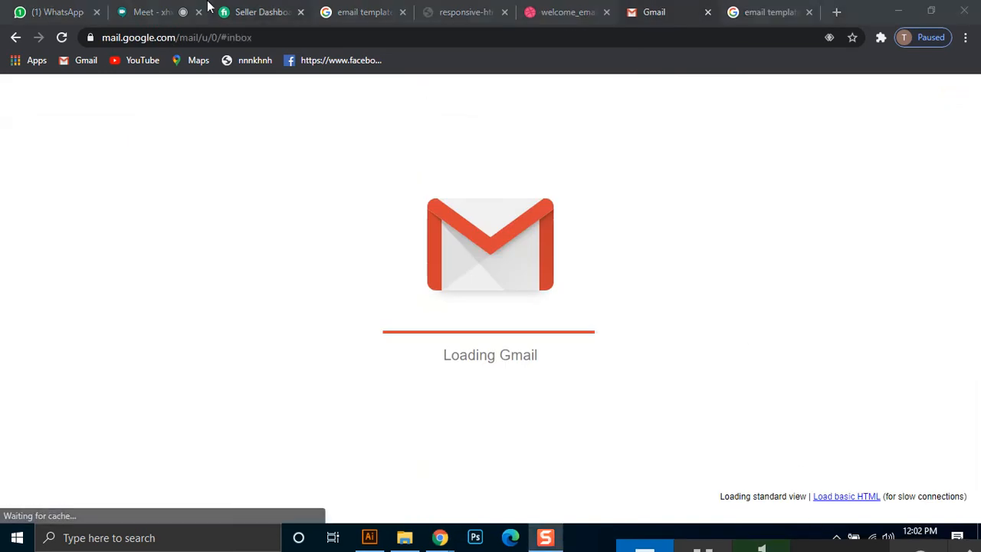
Check the Google Meet call and the WhatsApp class group chat, returning to the Gmail inbox after each
{"action": "left_click", "coordinate": [171, 9]}
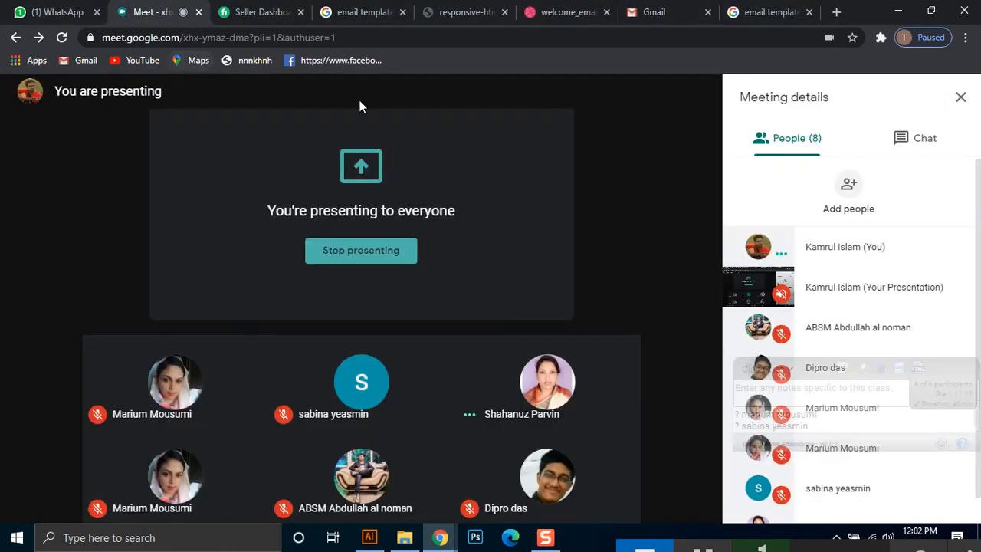
{"action": "left_click", "coordinate": [620, 7]}
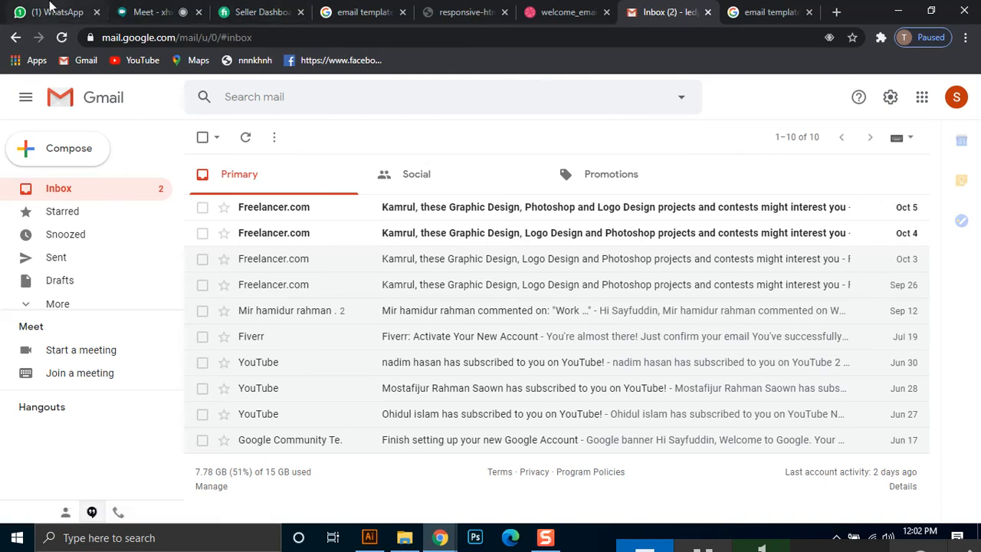
{"action": "left_click", "coordinate": [50, 9]}
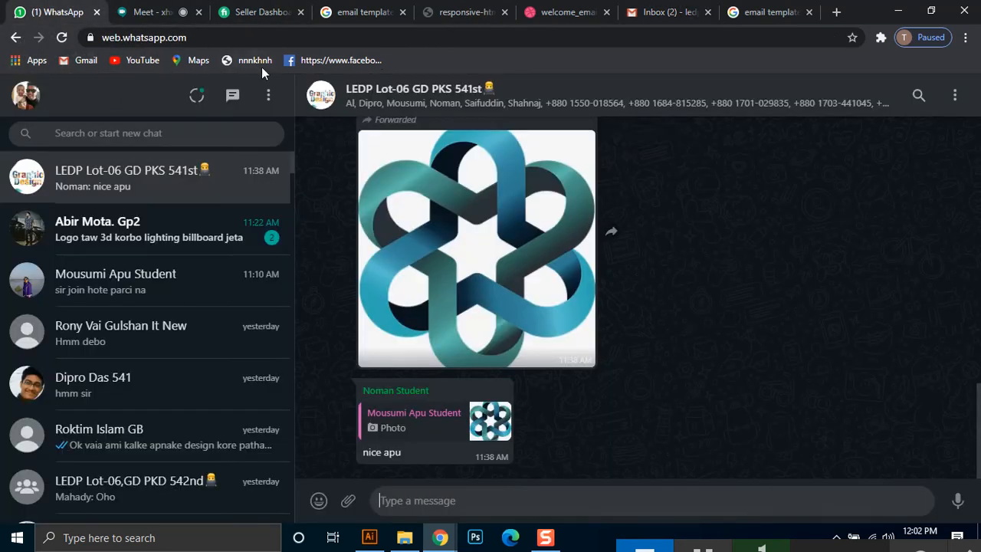
{"action": "left_click", "coordinate": [652, 9]}
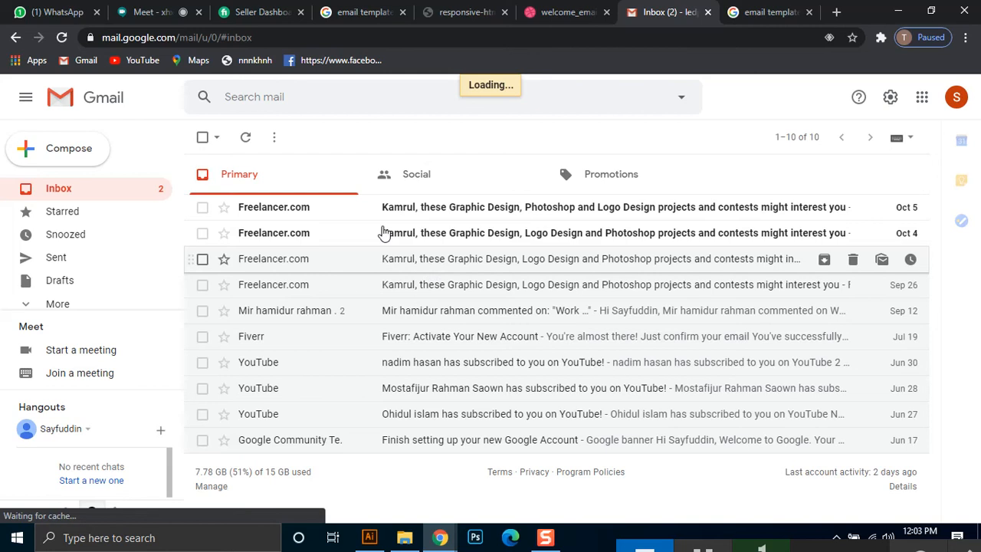
Switch between the email template size results and the Gmail inbox to check whether the email has loaded
{"action": "left_click", "coordinate": [797, 15]}
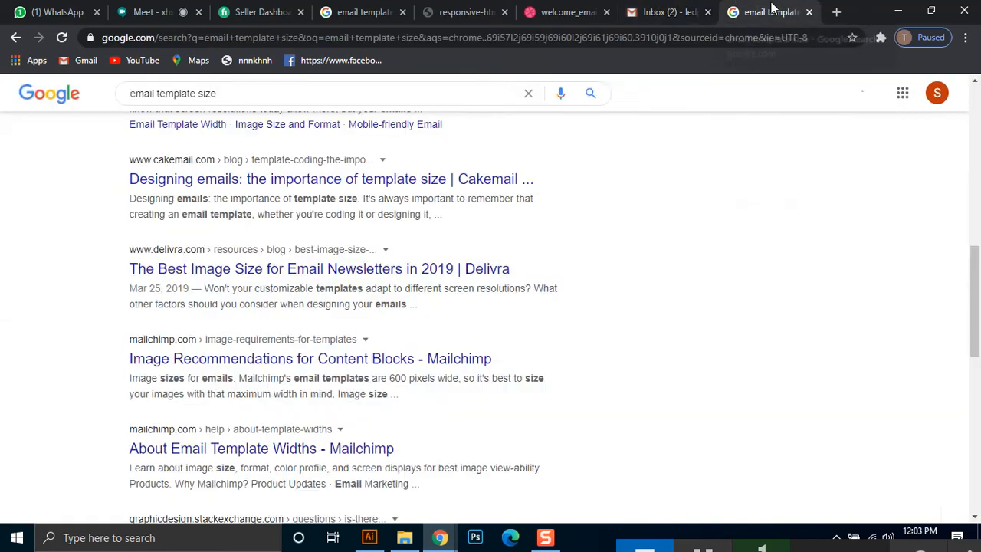
{"action": "left_click", "coordinate": [683, 9]}
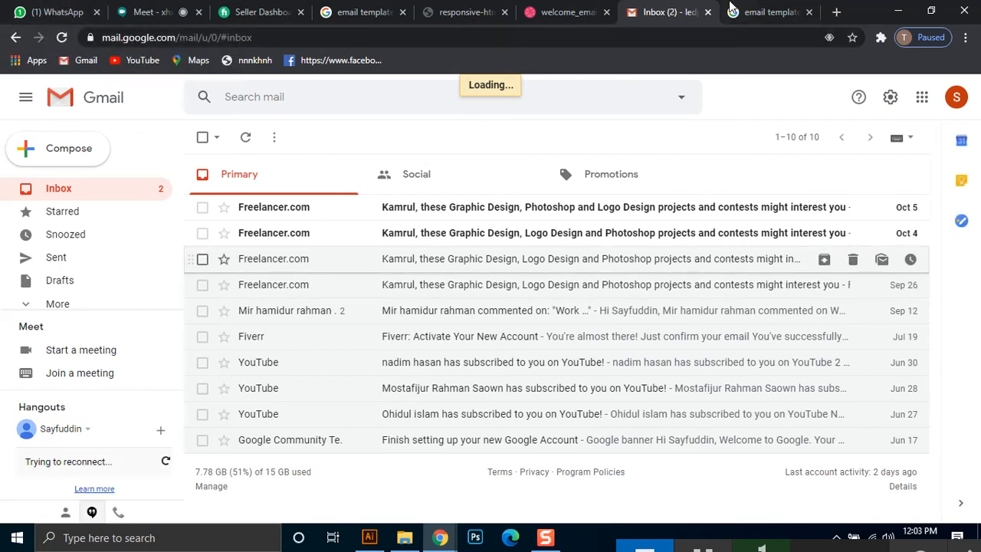
{"action": "left_click", "coordinate": [759, 7]}
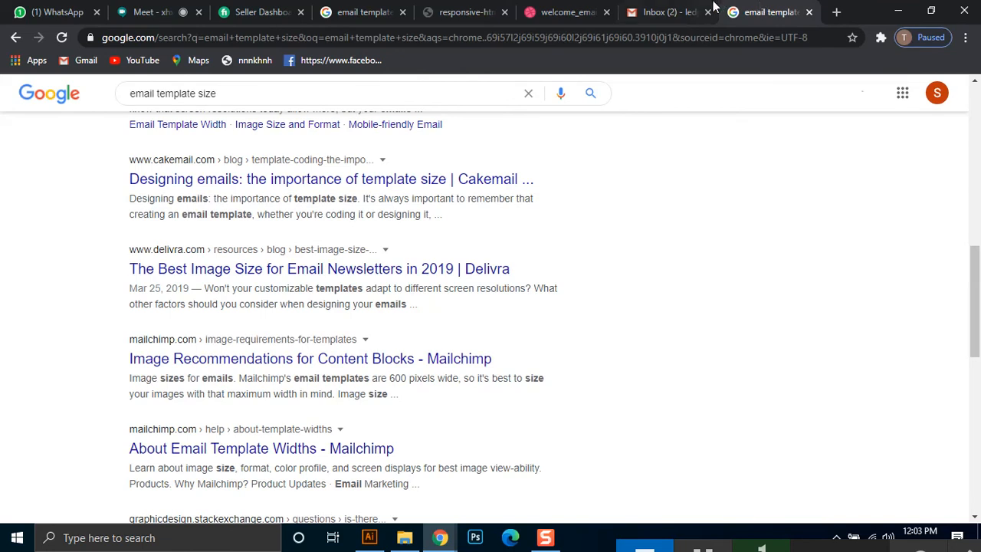
{"action": "left_click", "coordinate": [713, 7]}
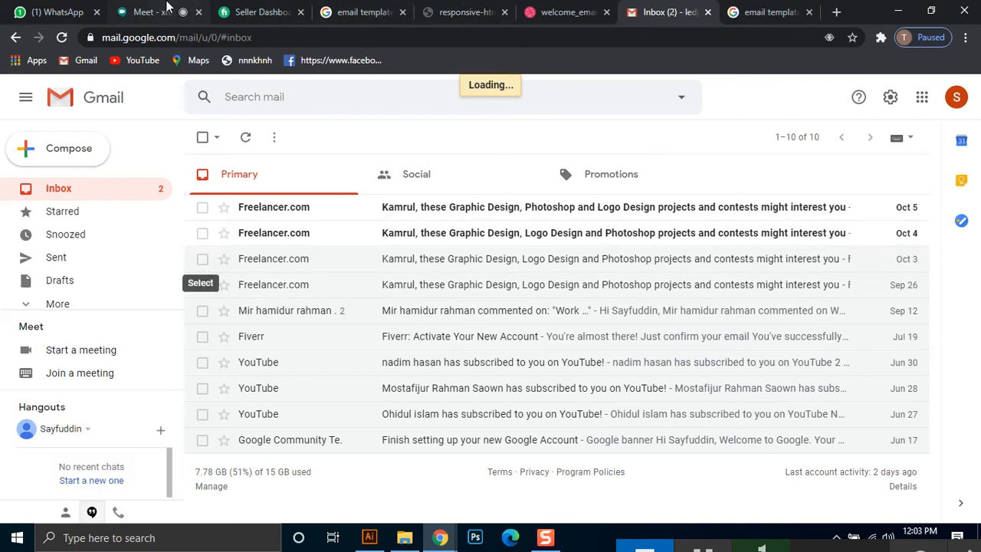
View the Google Meet participants, the 99designs and Dribbble template images, and the Gmail inbox again
{"action": "left_click", "coordinate": [139, 8]}
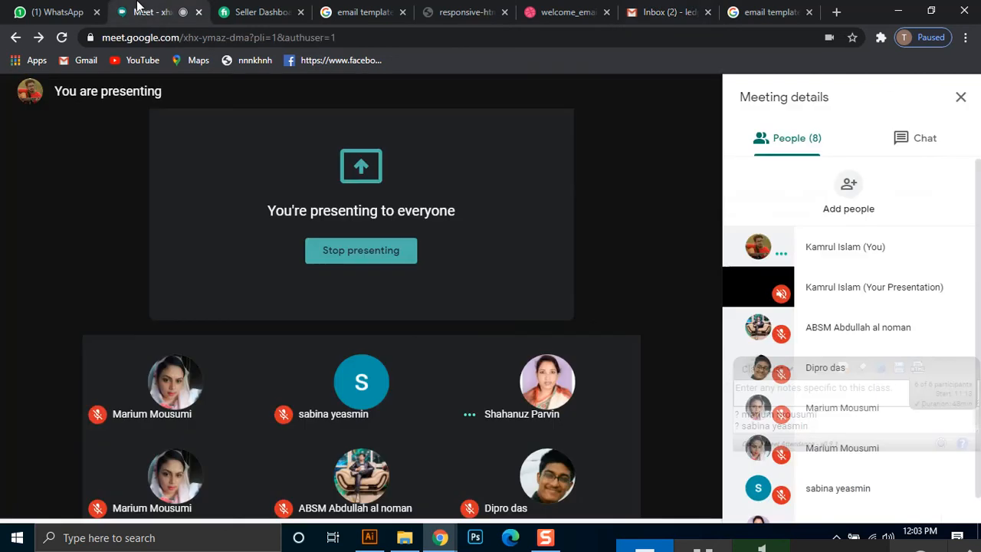
{"action": "left_click", "coordinate": [873, 545]}
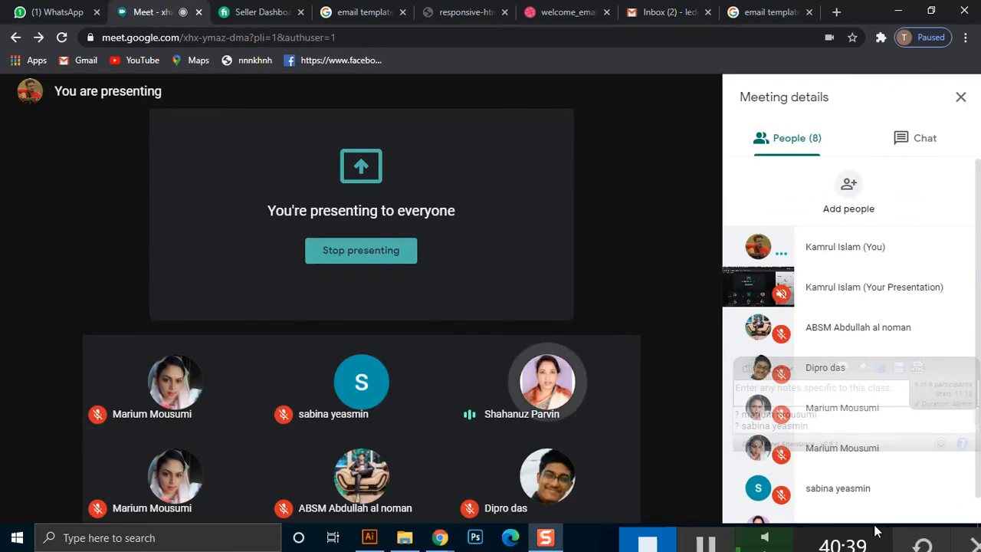
{"action": "mouse_move", "coordinate": [871, 547]}
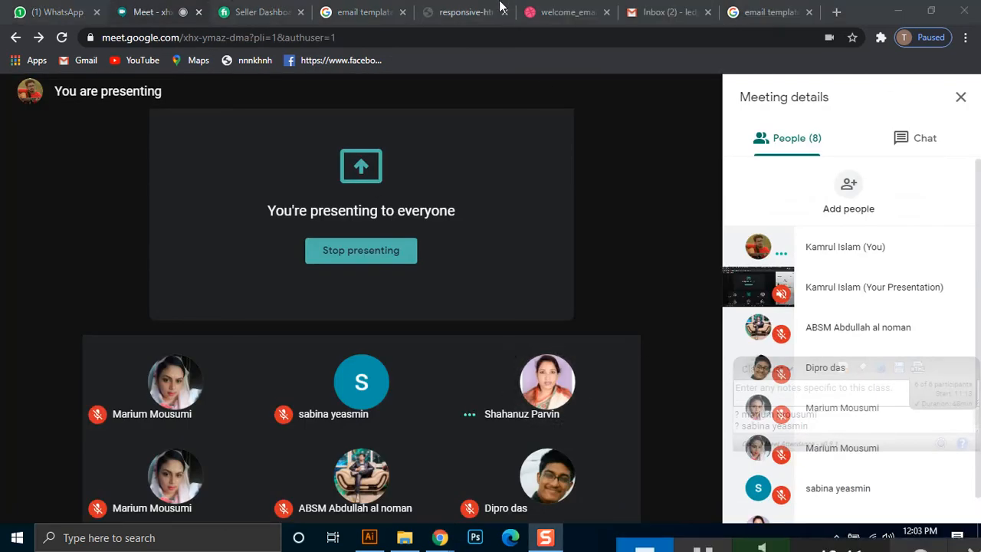
{"action": "left_click", "coordinate": [392, 8]}
{"action": "left_click", "coordinate": [449, 8]}
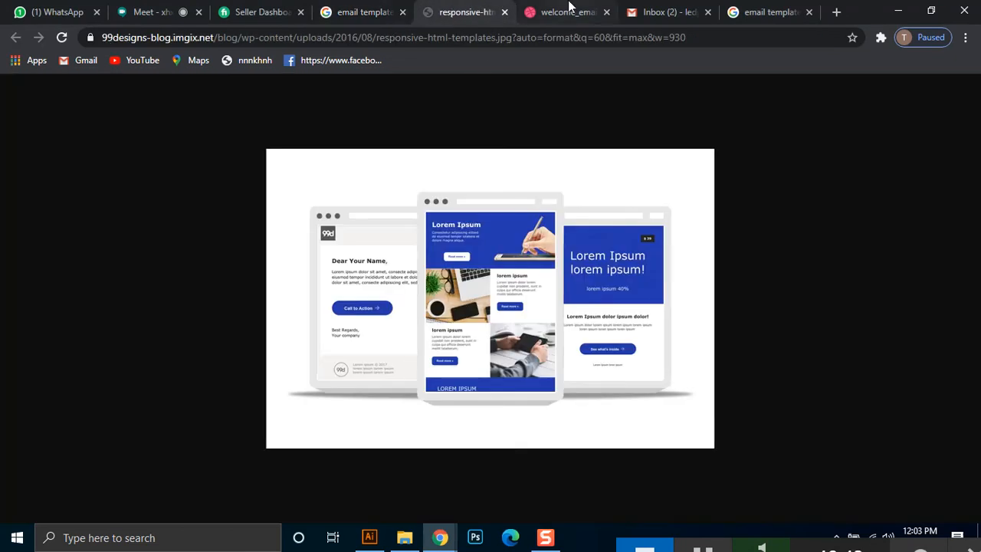
{"action": "left_click", "coordinate": [569, 9]}
{"action": "left_click", "coordinate": [671, 10]}
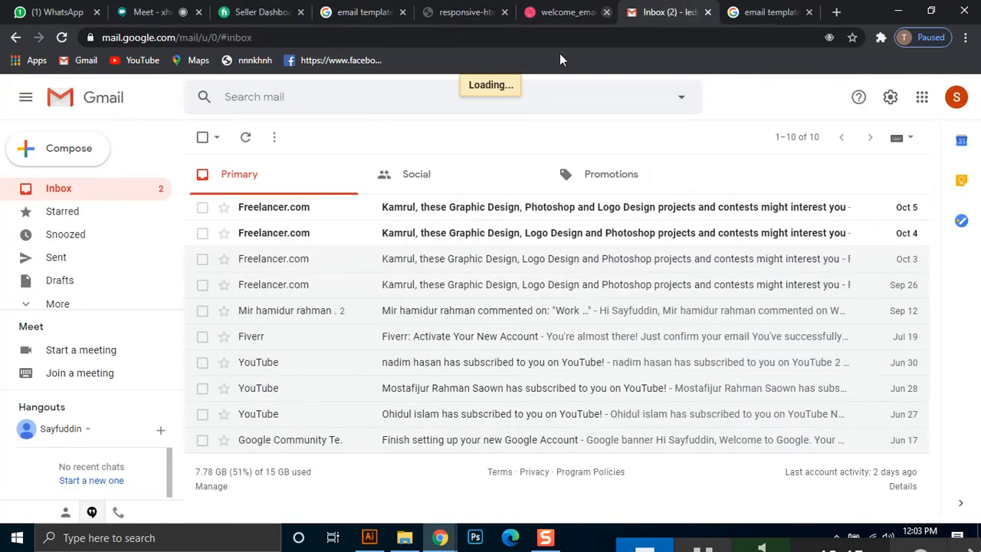
Return to the featured answer of the email template size results and highlight 600 in its sentence about the former must-use width
{"action": "left_click", "coordinate": [757, 7]}
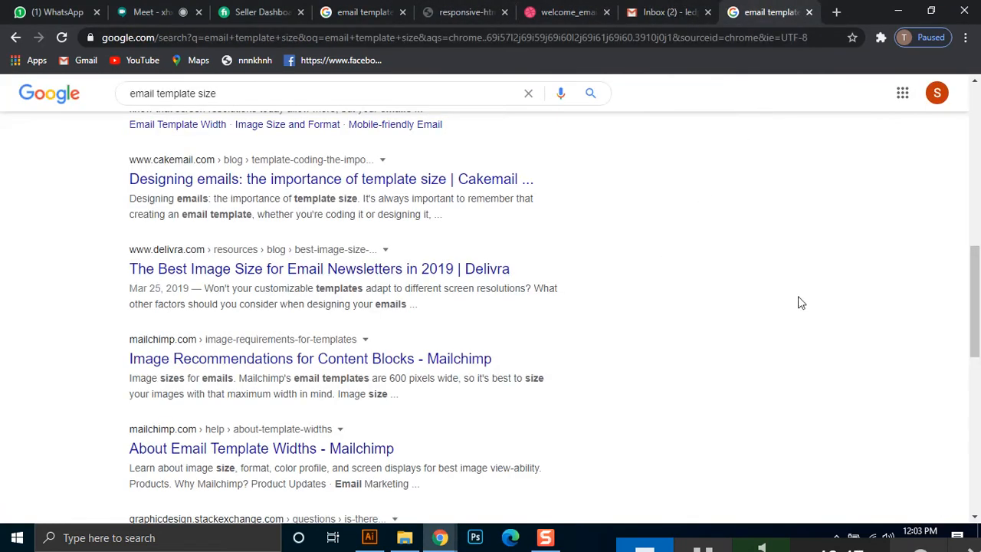
{"action": "scroll", "coordinate": [801, 301], "scroll_direction": "up", "scroll_amount": 9}
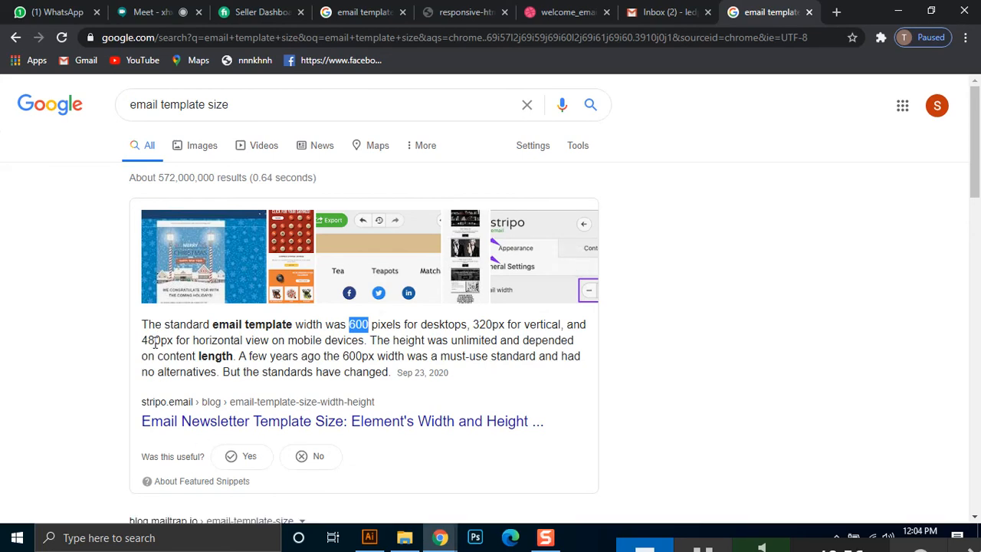
{"action": "left_click_drag", "start_coordinate": [239, 357], "coordinate": [365, 355]}
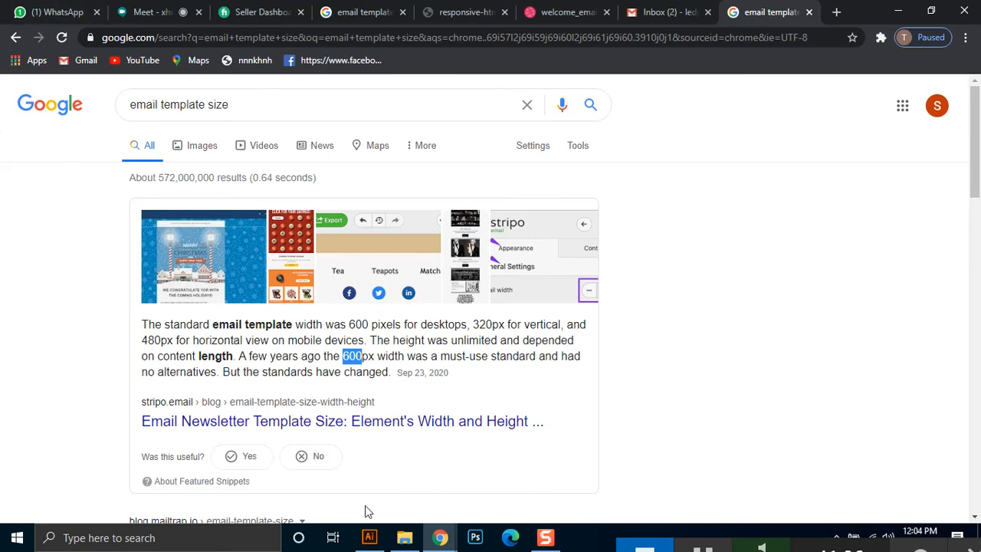
Switch to Illustrator and move the block of binary, hexadecimal and RGB text up beside the second grey robot
{"action": "left_click", "coordinate": [371, 539]}
{"action": "left_click_drag", "start_coordinate": [583, 349], "coordinate": [350, 474]}
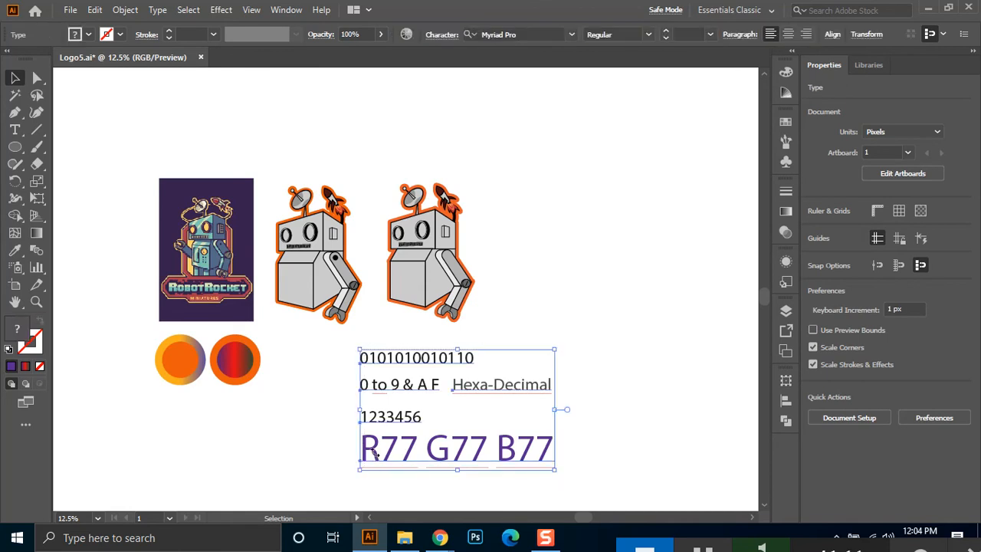
{"action": "left_click_drag", "start_coordinate": [399, 387], "coordinate": [533, 239]}
{"action": "left_click", "coordinate": [477, 381]}
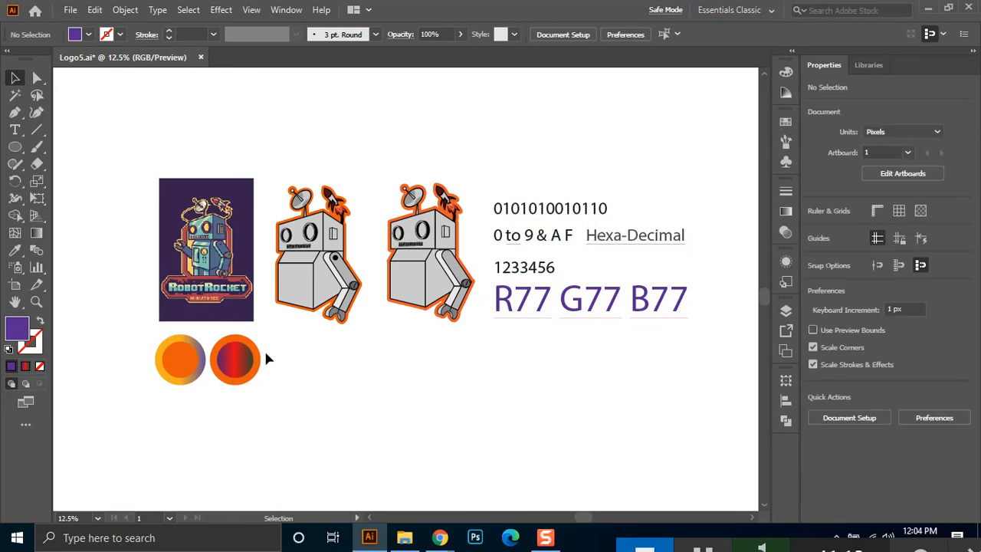
Move the two gradient circles above the RobotRocket image and scale them down to about 330 px wide
{"action": "left_click_drag", "start_coordinate": [181, 368], "coordinate": [99, 161]}
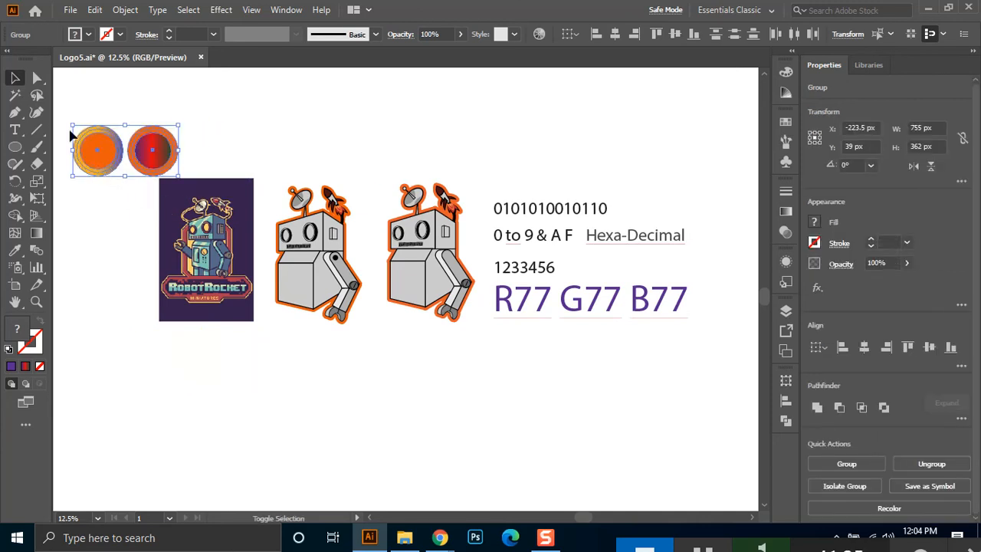
{"action": "left_click_drag", "start_coordinate": [69, 126], "coordinate": [130, 153]}
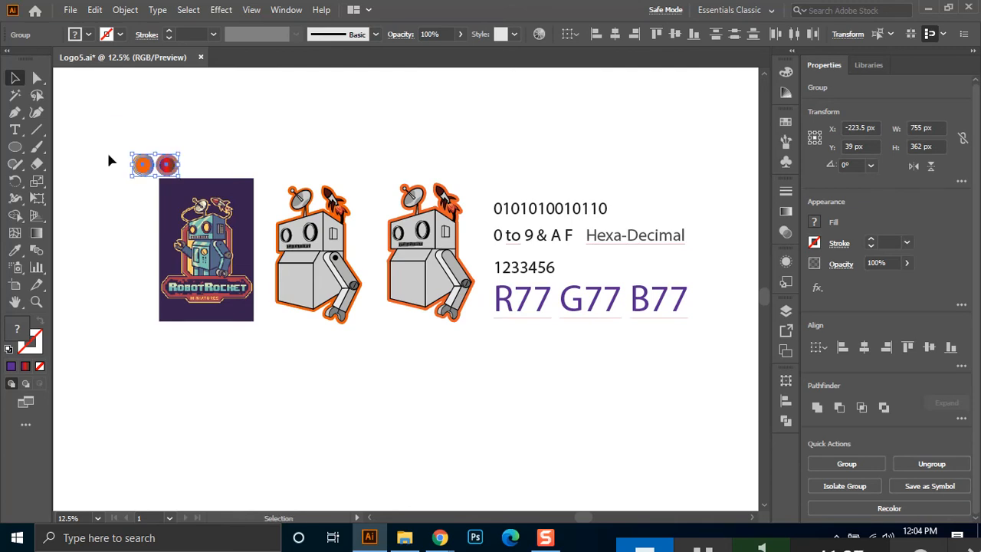
{"action": "left_click", "coordinate": [132, 274]}
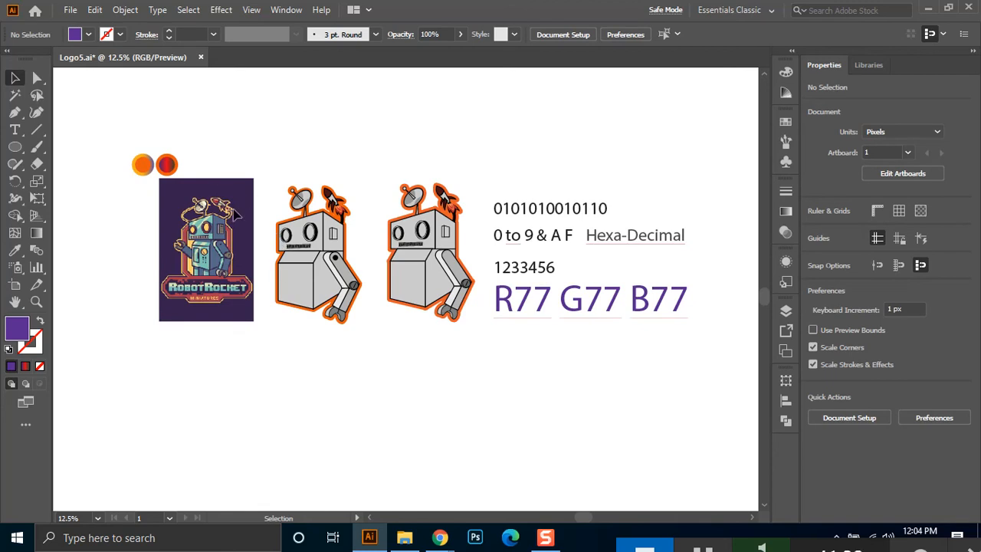
{"action": "key", "text": "alt"}
{"action": "key", "text": "ctrl"}
{"action": "left_click", "coordinate": [197, 254]}
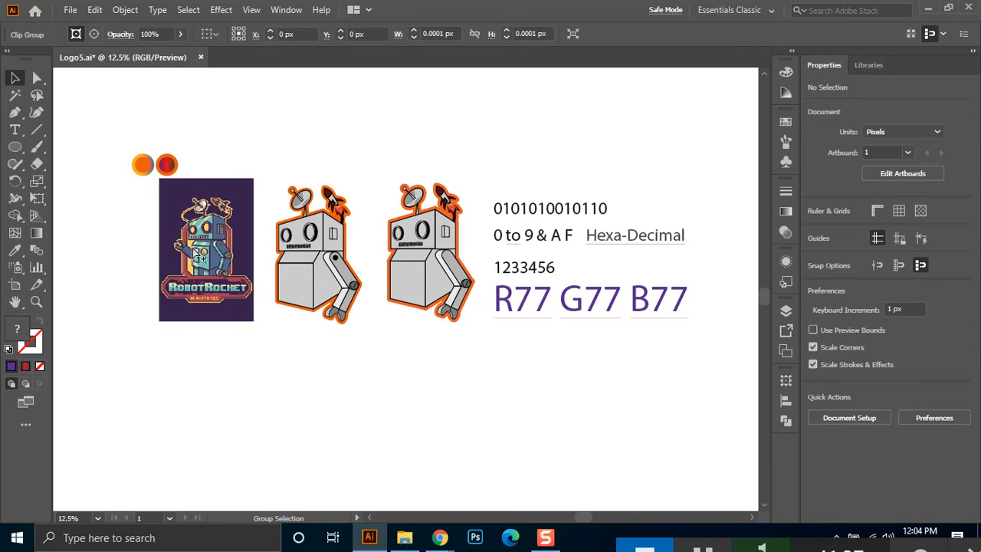
{"action": "left_click", "coordinate": [247, 405]}
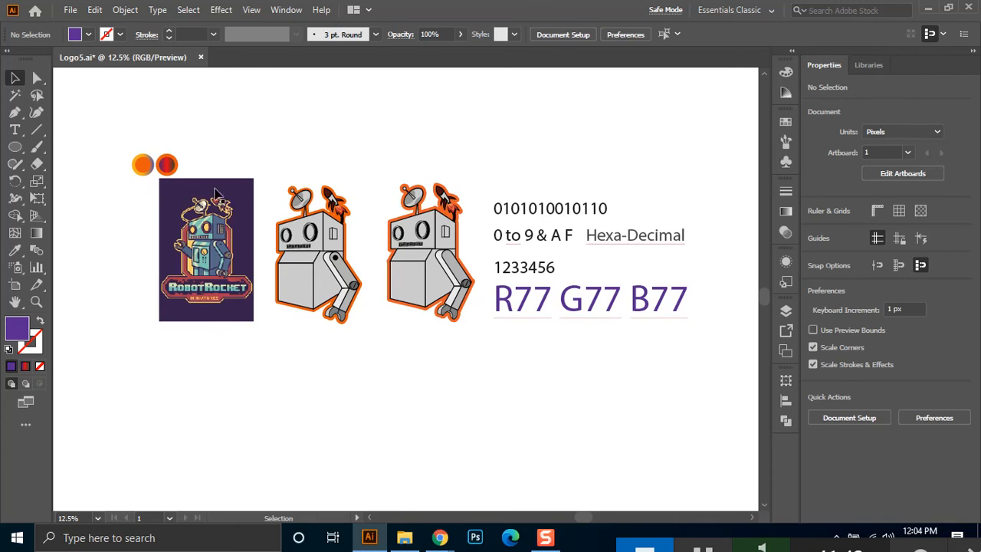
Resize the pair of gradient circles above the RobotRocket image, shrinking them first and finally enlarging them slightly beyond their starting size
{"action": "left_click_drag", "start_coordinate": [262, 148], "coordinate": [124, 172]}
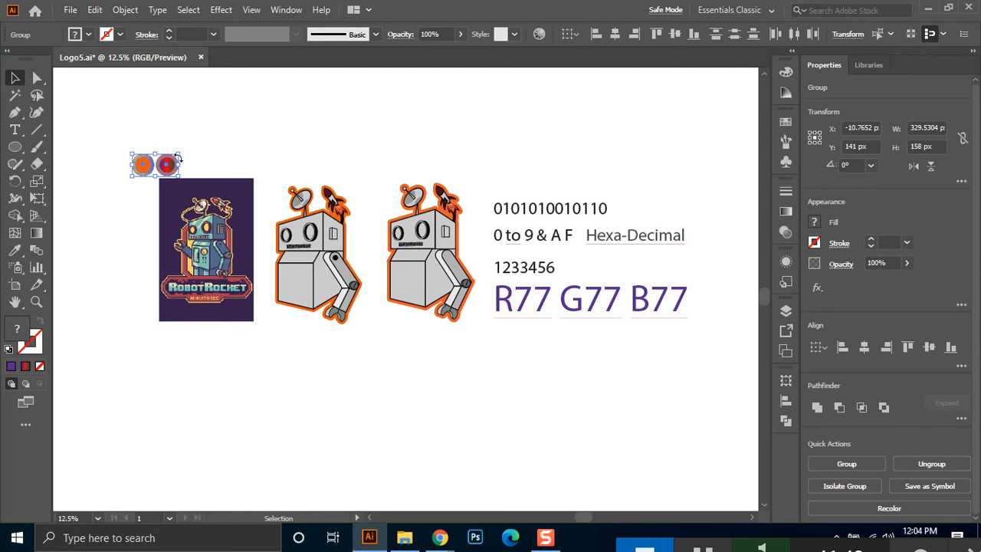
{"action": "left_click_drag", "start_coordinate": [180, 154], "coordinate": [160, 162]}
{"action": "left_click", "coordinate": [184, 141]}
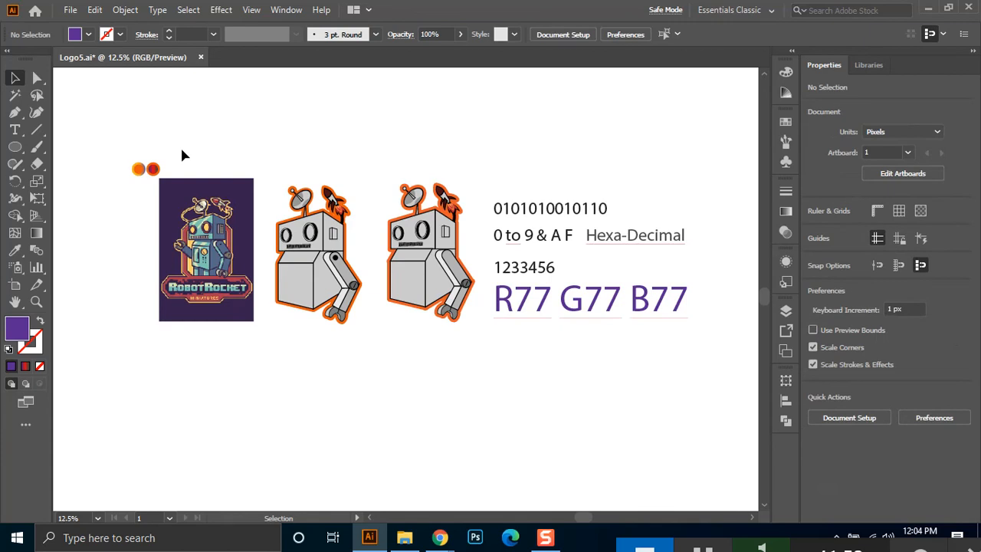
{"action": "left_click", "coordinate": [138, 168]}
{"action": "left_click_drag", "start_coordinate": [160, 163], "coordinate": [191, 150]}
{"action": "left_click", "coordinate": [240, 145]}
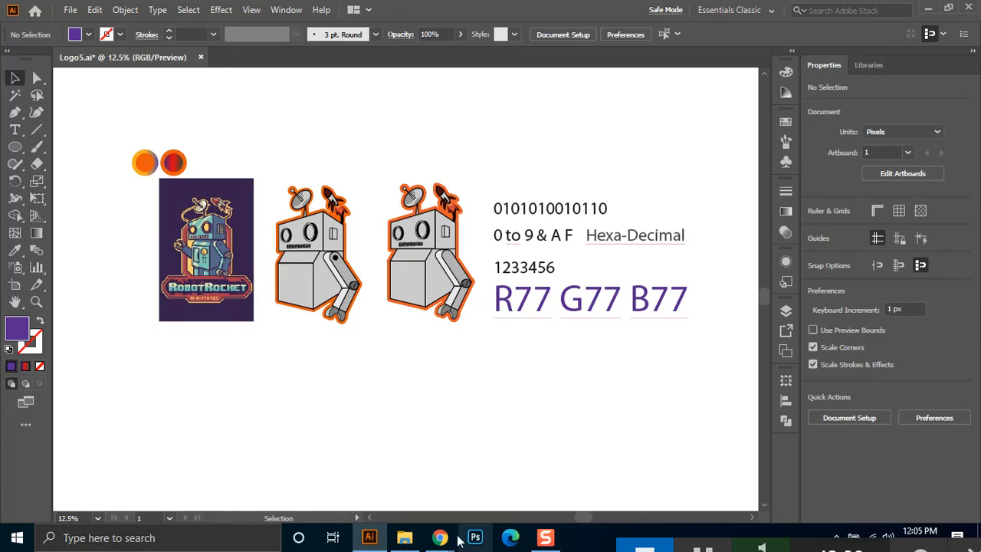
Switch back to the email template size results in Chrome and open the Stripo email newsletter template size article in a new tab
{"action": "mouse_move", "coordinate": [451, 542]}
{"action": "left_click", "coordinate": [385, 466]}
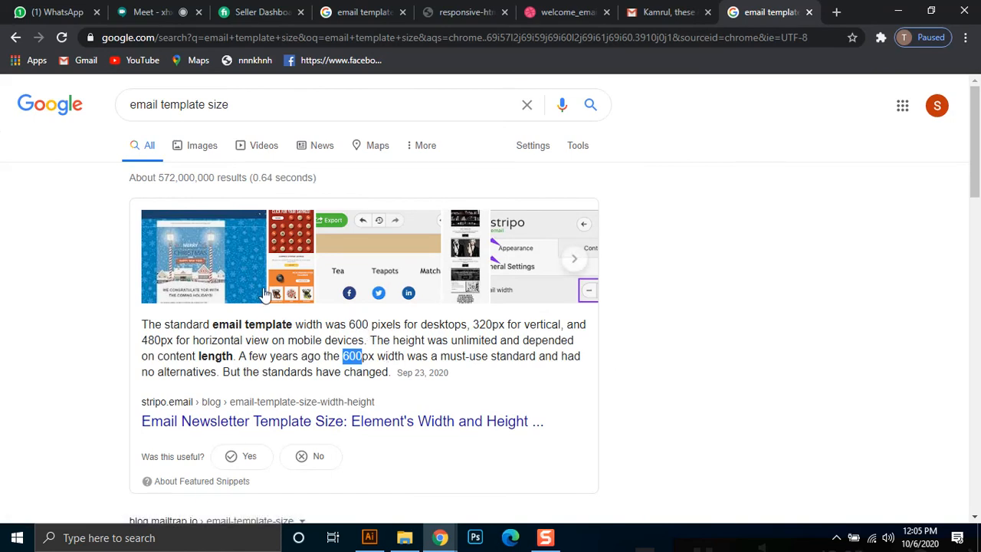
{"action": "scroll", "coordinate": [361, 371], "scroll_direction": "down", "scroll_amount": 1}
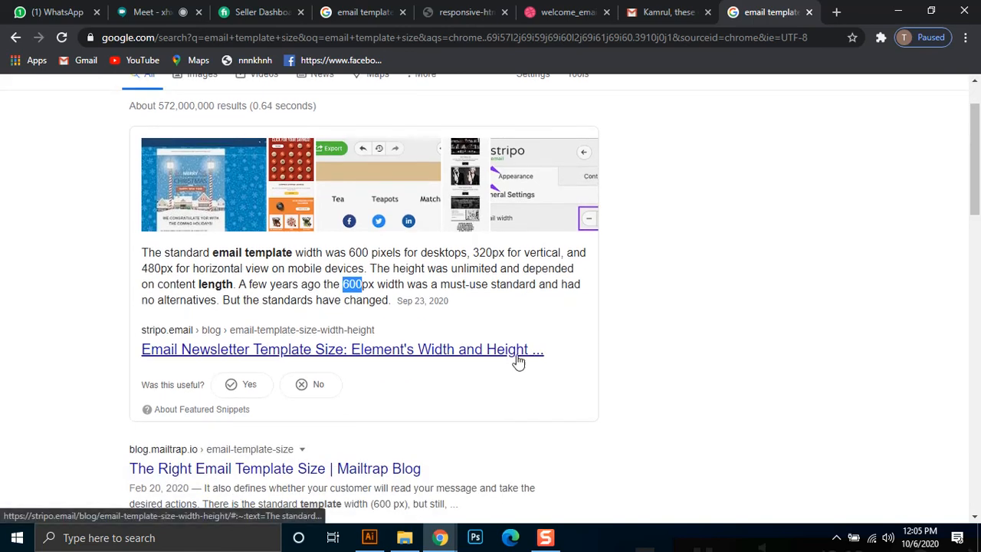
{"action": "middle_click", "coordinate": [477, 354]}
Look through the email template size results, search Google for "email template size in pixels" instead and review the new results
{"action": "scroll", "coordinate": [416, 393], "scroll_direction": "down", "scroll_amount": 3}
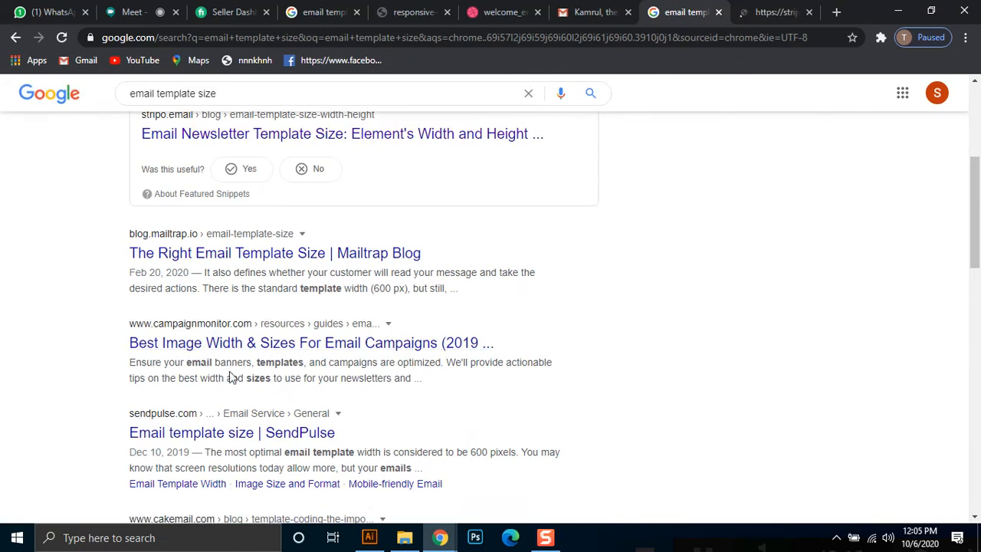
{"action": "scroll", "coordinate": [233, 377], "scroll_direction": "down", "scroll_amount": 3}
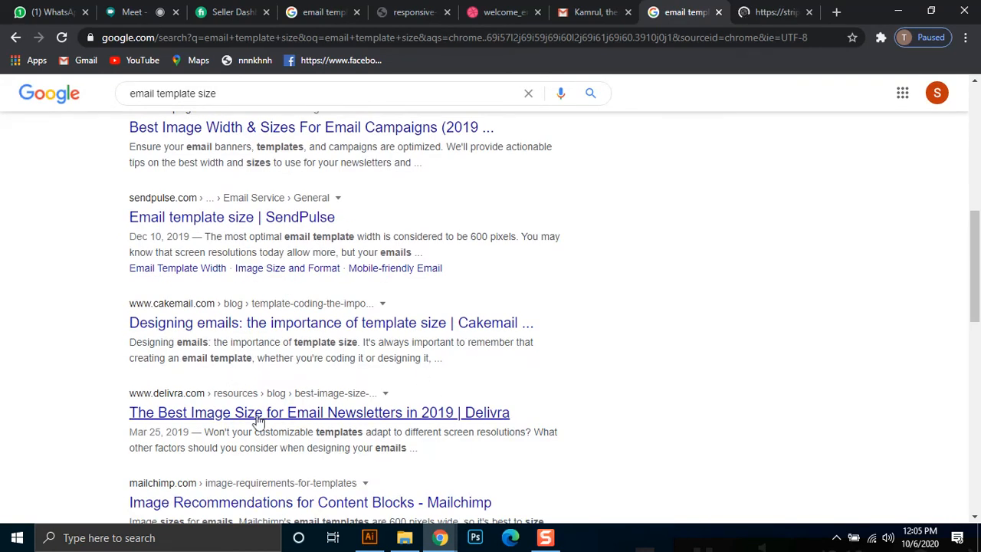
{"action": "scroll", "coordinate": [293, 371], "scroll_direction": "up", "scroll_amount": 6}
{"action": "left_click", "coordinate": [268, 107]}
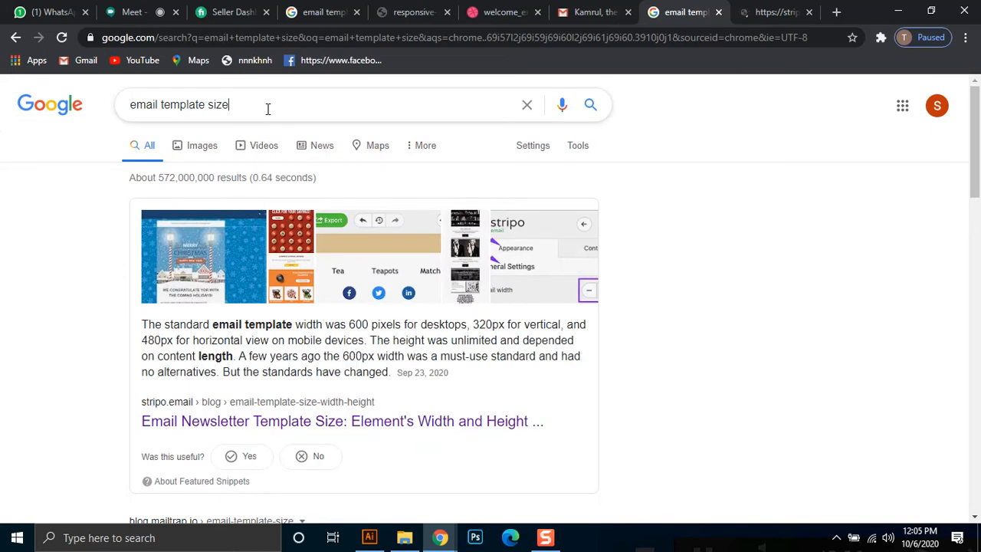
{"action": "type", "text": "in p"}
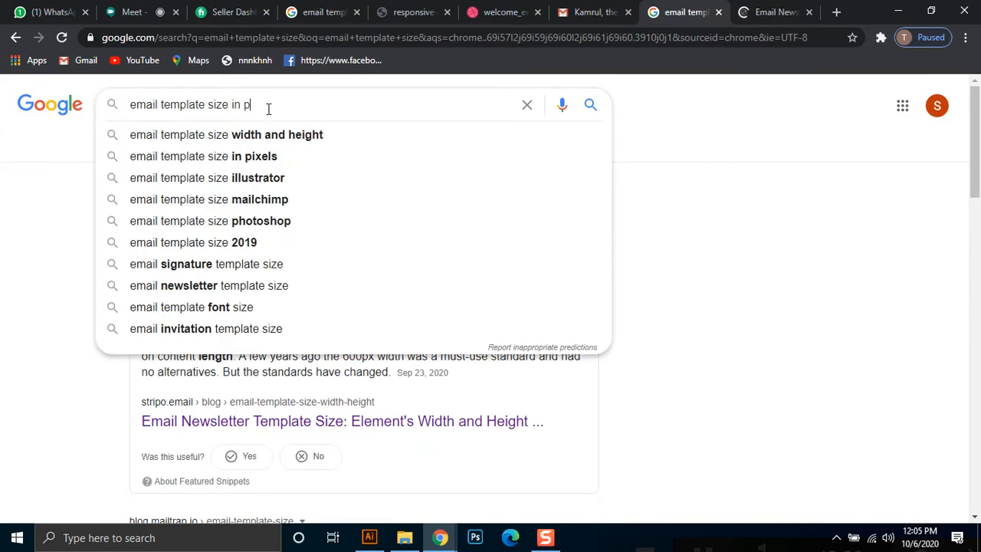
{"action": "type", "text": "ixels"}
{"action": "key", "text": "Return"}
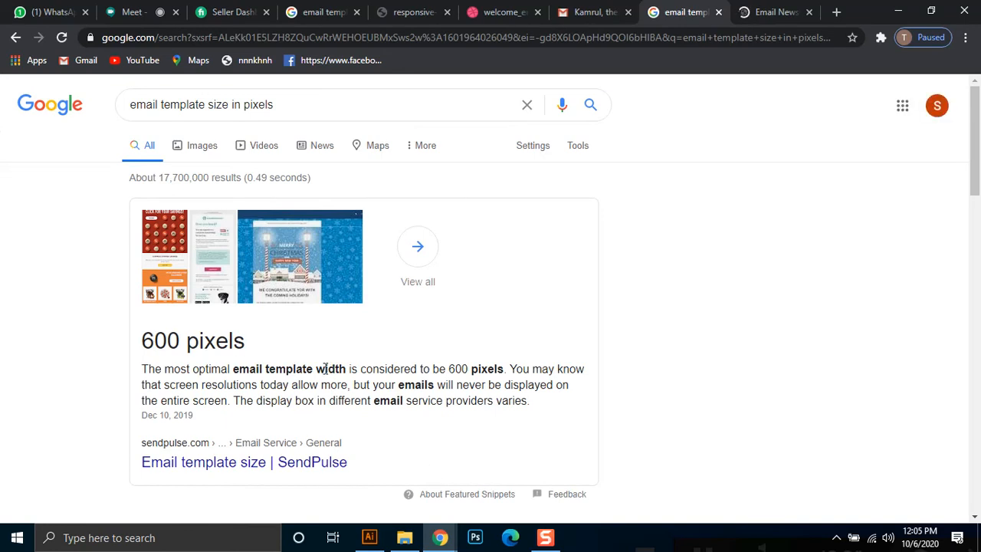
{"action": "scroll", "coordinate": [235, 369], "scroll_direction": "down", "scroll_amount": 3}
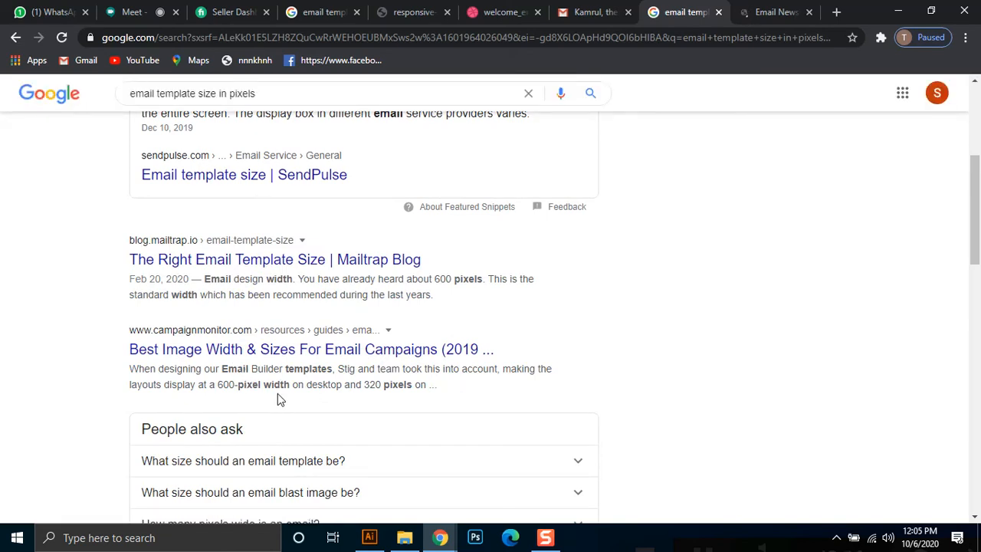
{"action": "scroll", "coordinate": [278, 394], "scroll_direction": "up", "scroll_amount": 4}
{"action": "scroll", "coordinate": [276, 387], "scroll_direction": "down", "scroll_amount": 1}
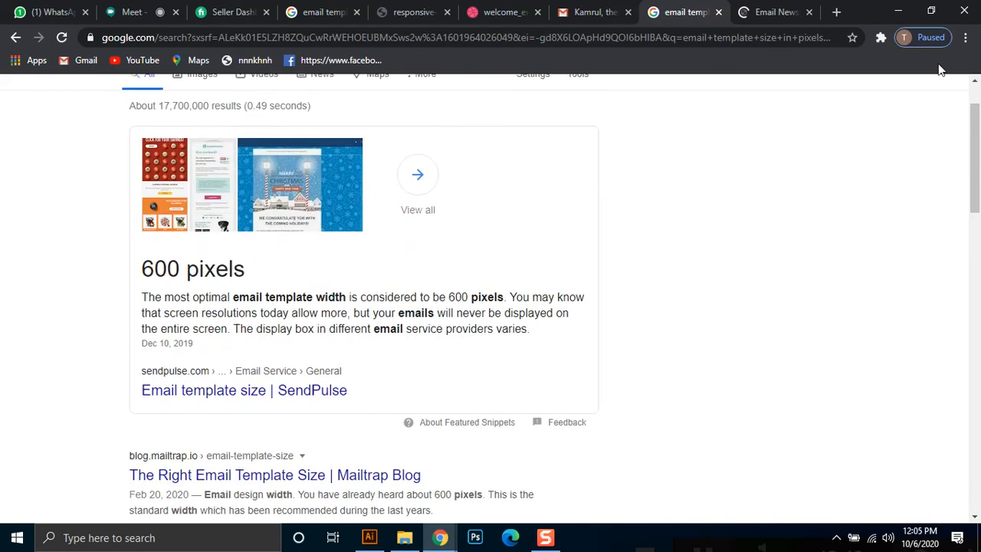
Check whether the Stripo article has loaded and open the Oct 3 Freelancer.com projects and contests email in the Gmail inbox
{"action": "left_click", "coordinate": [769, 7]}
{"action": "left_click", "coordinate": [685, 8]}
{"action": "left_click", "coordinate": [590, 11]}
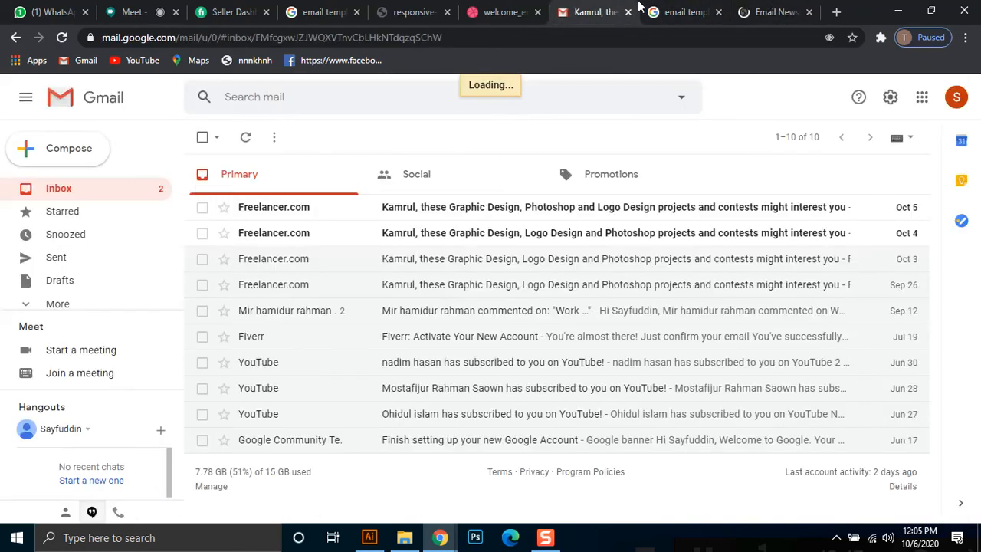
{"action": "left_click", "coordinate": [682, 7]}
{"action": "left_click", "coordinate": [762, 9]}
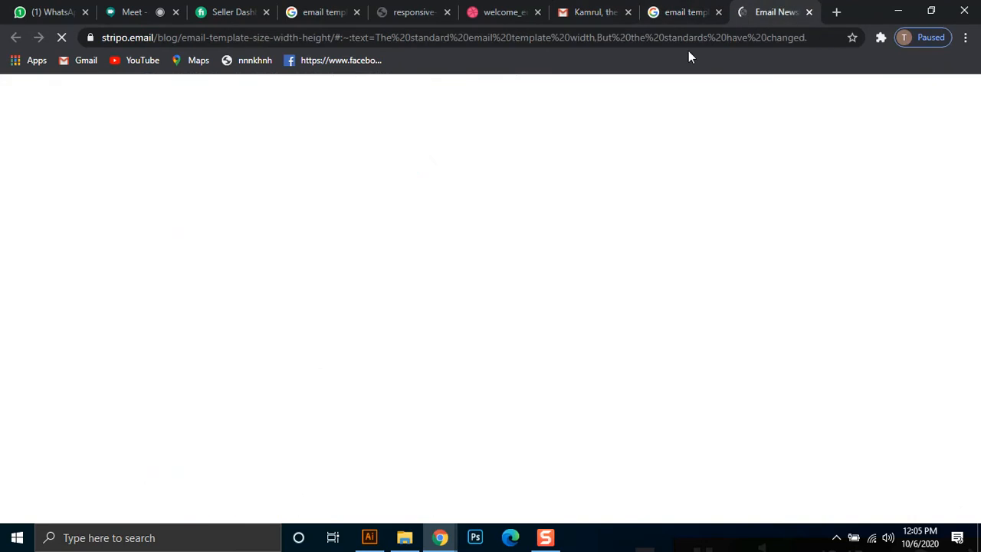
{"action": "left_click", "coordinate": [713, 8]}
{"action": "left_click", "coordinate": [590, 10]}
{"action": "left_click", "coordinate": [445, 258]}
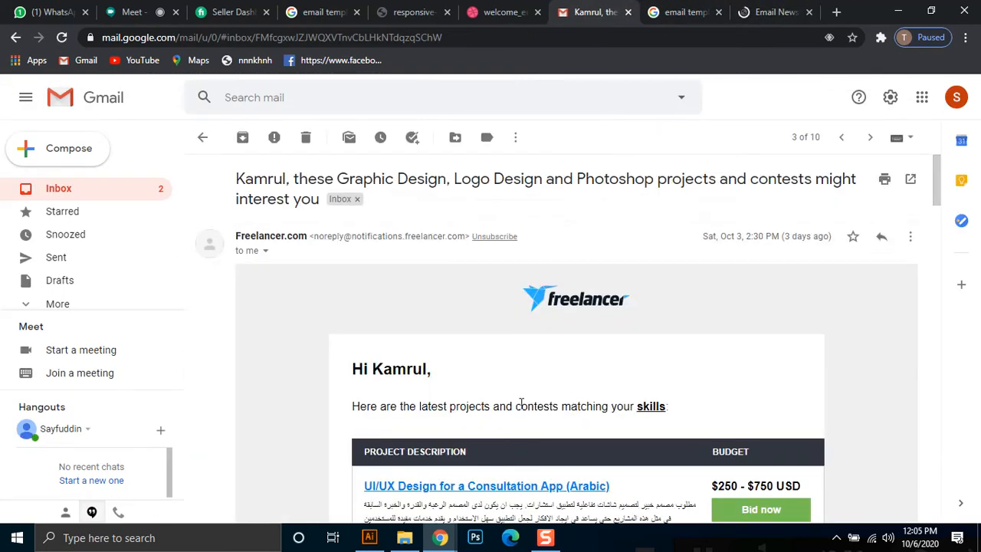
Examine the Freelancer.com email's layout from the logo header through the project and contest tables to its end and back
{"action": "scroll", "coordinate": [529, 402], "scroll_direction": "down", "scroll_amount": 3}
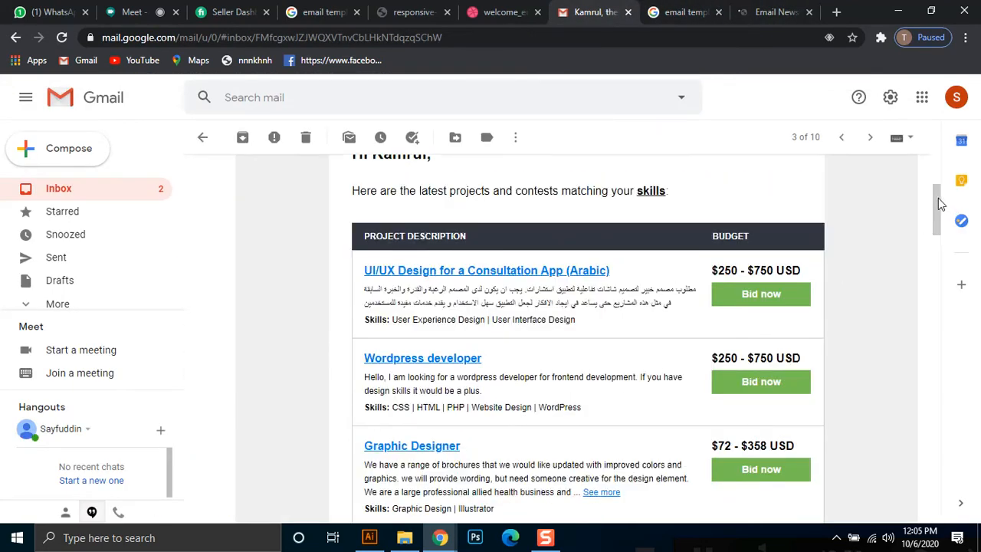
{"action": "scroll", "coordinate": [941, 204], "scroll_direction": "up", "scroll_amount": 3}
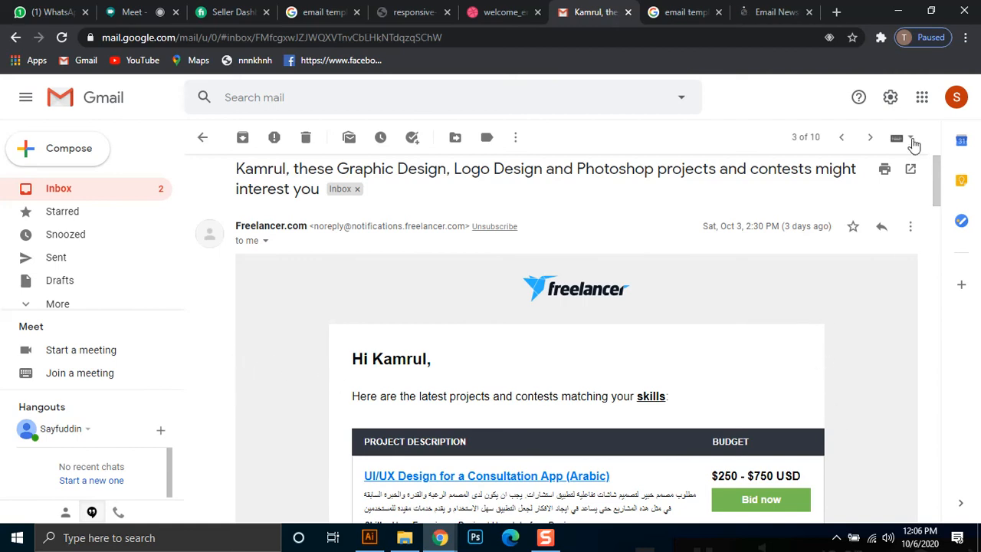
{"action": "left_click_drag", "start_coordinate": [937, 222], "coordinate": [936, 521]}
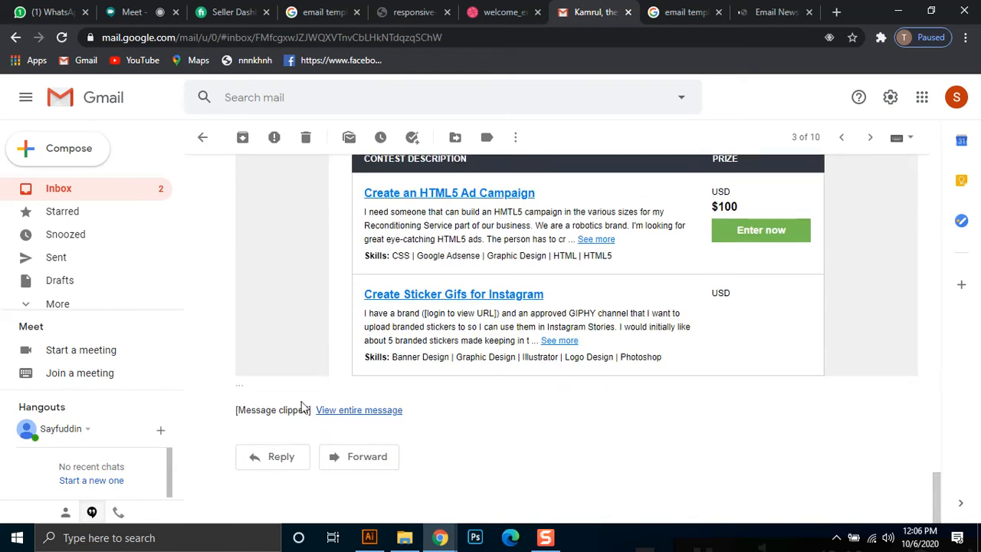
{"action": "scroll", "coordinate": [944, 510], "scroll_direction": "up", "scroll_amount": 3}
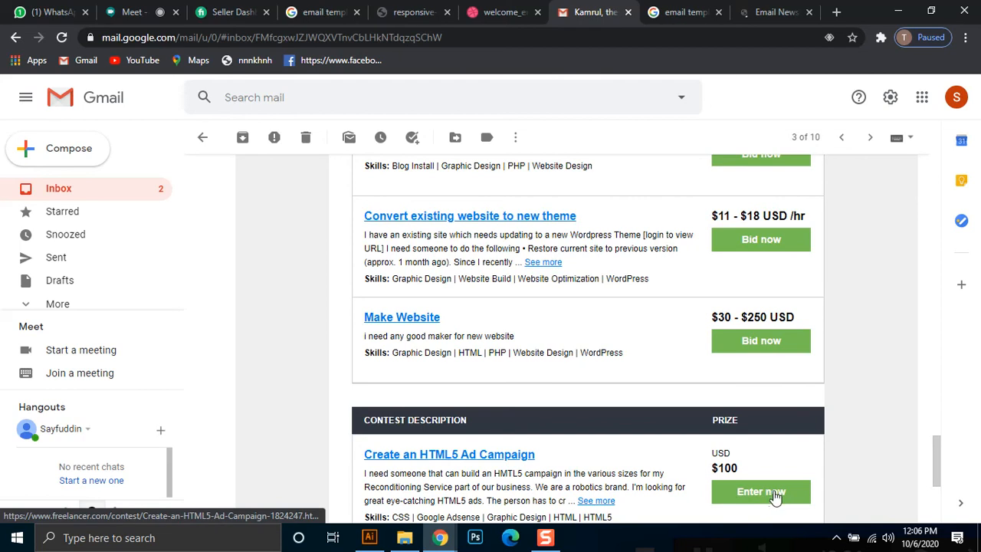
{"action": "left_click_drag", "start_coordinate": [934, 478], "coordinate": [941, 191]}
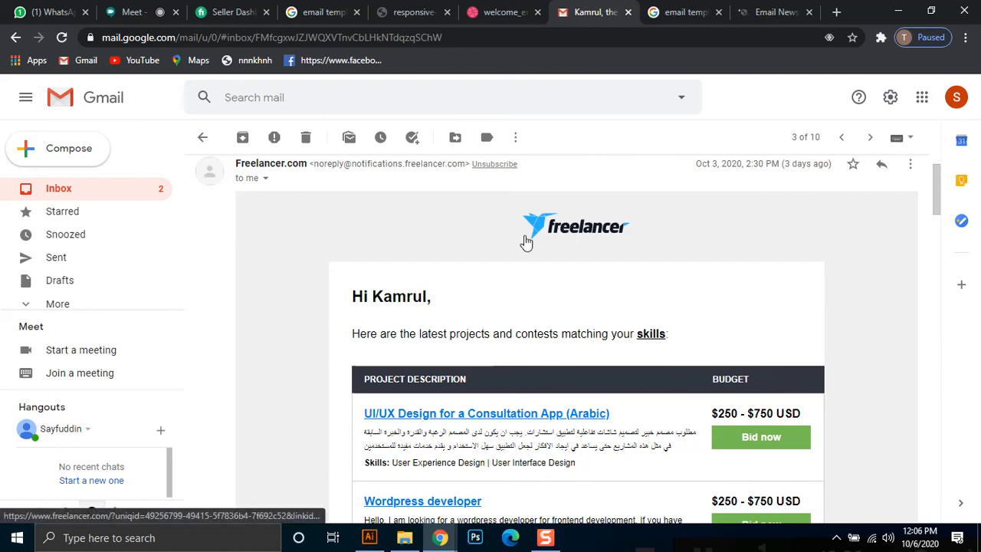
{"action": "left_click_drag", "start_coordinate": [939, 176], "coordinate": [918, 157]}
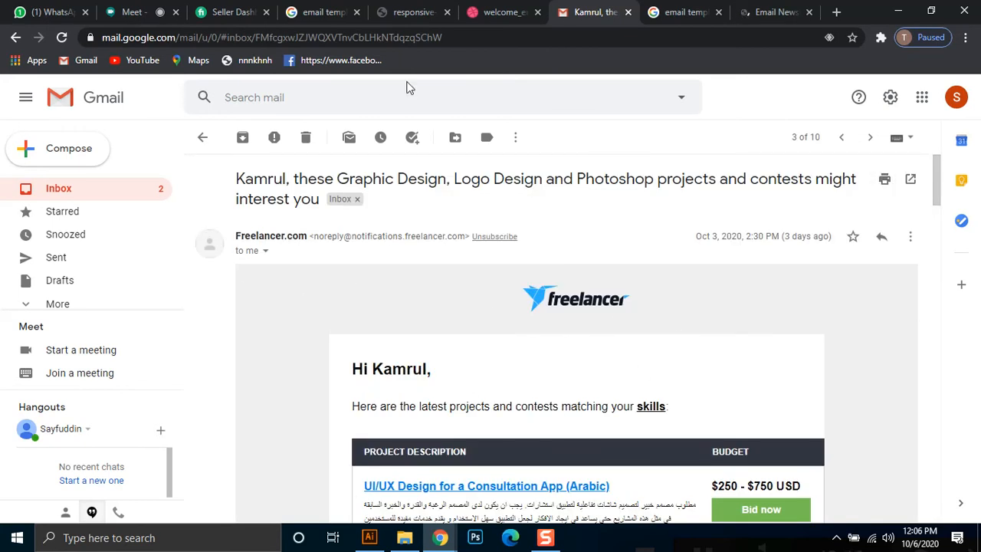
Show the Viva Animali newsletter design, check the Stripo article and Illustrator artwork, and return to the Google Meet call in Chrome
{"action": "left_click", "coordinate": [471, 8]}
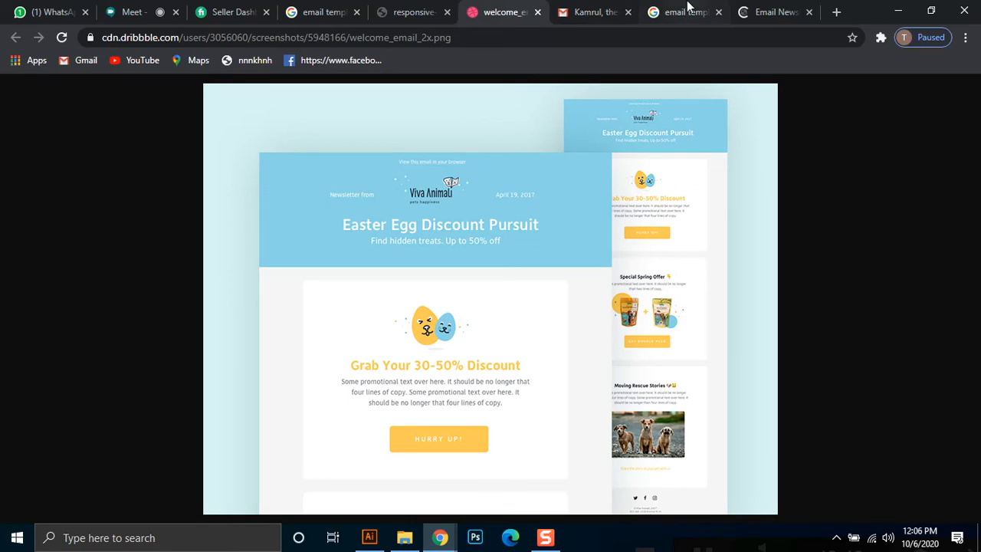
{"action": "left_click", "coordinate": [684, 11]}
{"action": "left_click", "coordinate": [776, 11]}
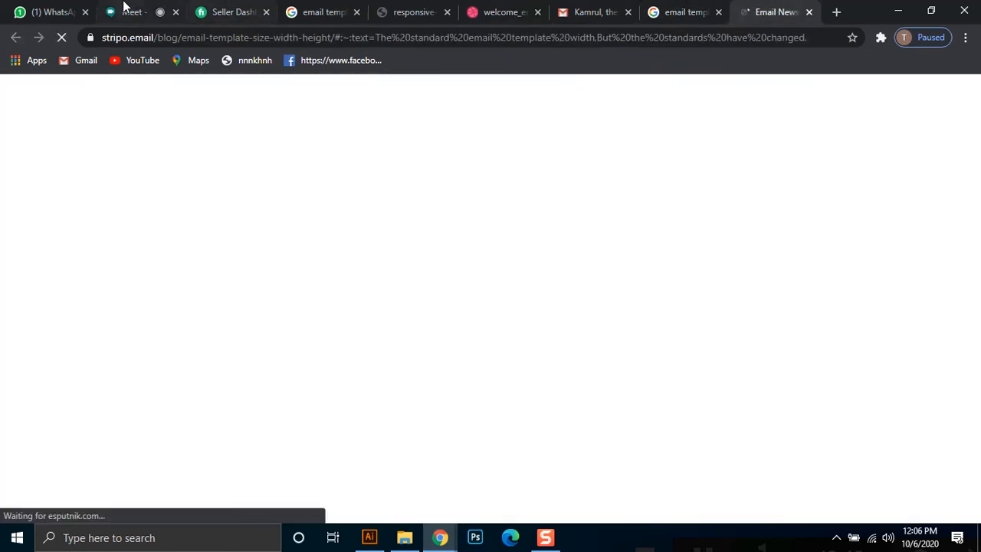
{"action": "left_click", "coordinate": [68, 10]}
{"action": "left_click", "coordinate": [149, 8]}
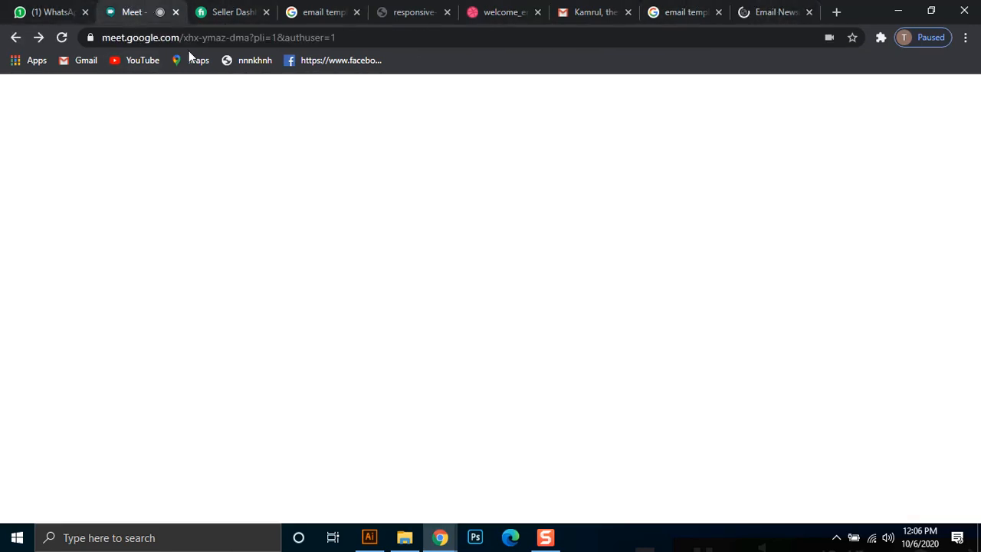
{"action": "left_click", "coordinate": [369, 537]}
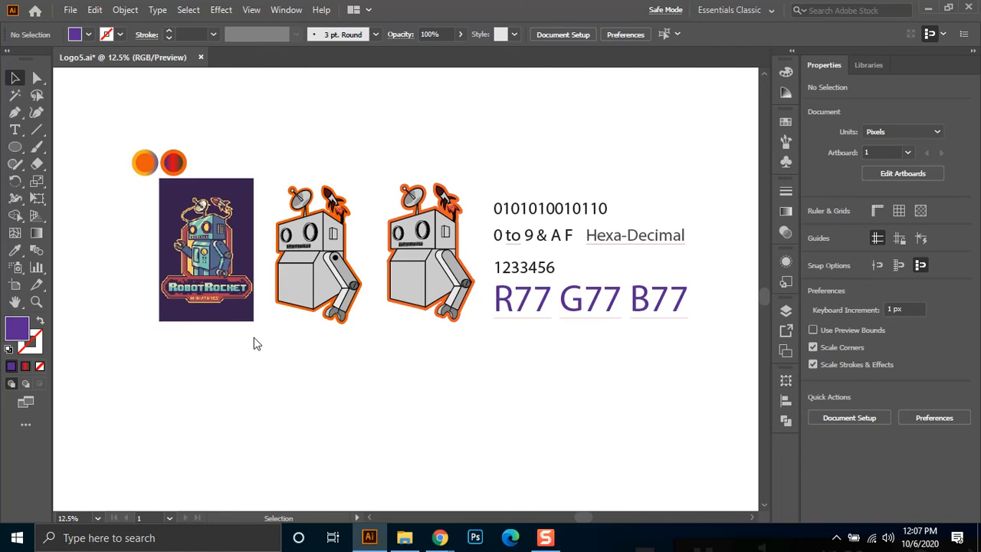
{"action": "mouse_move", "coordinate": [440, 538]}
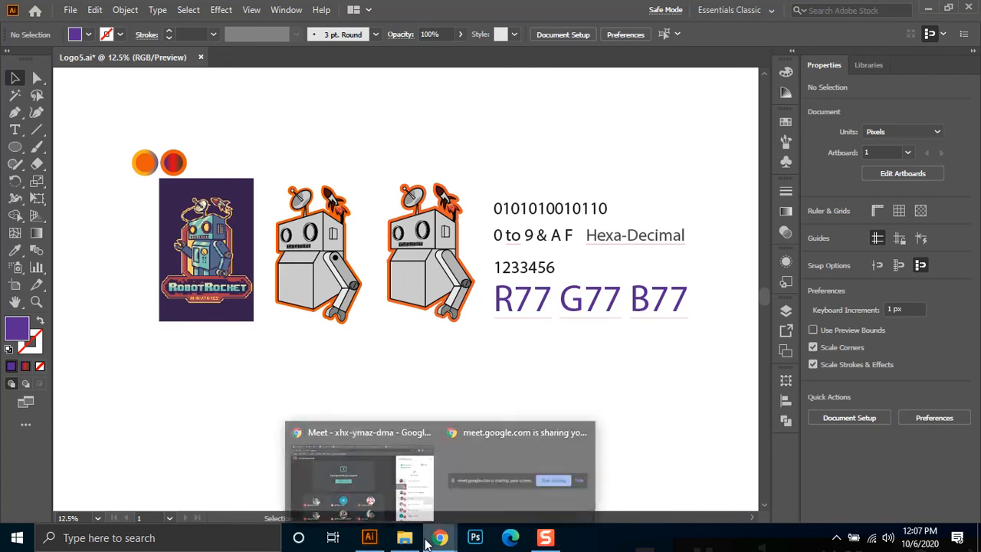
{"action": "left_click", "coordinate": [406, 516]}
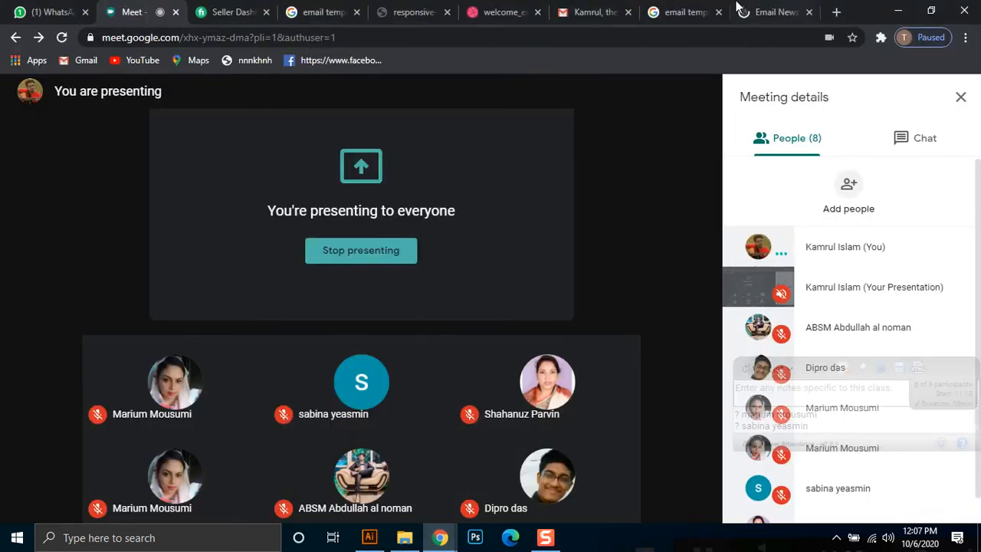
Start a new message in Gmail, dismiss the signature tip, show the message's extra options and close the empty draft
{"action": "left_click", "coordinate": [737, 9]}
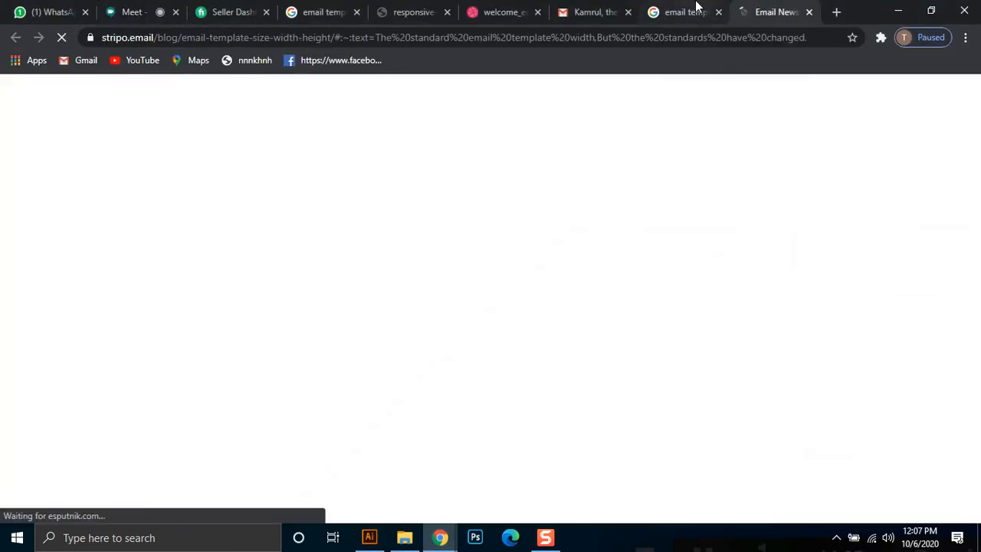
{"action": "left_click", "coordinate": [579, 9]}
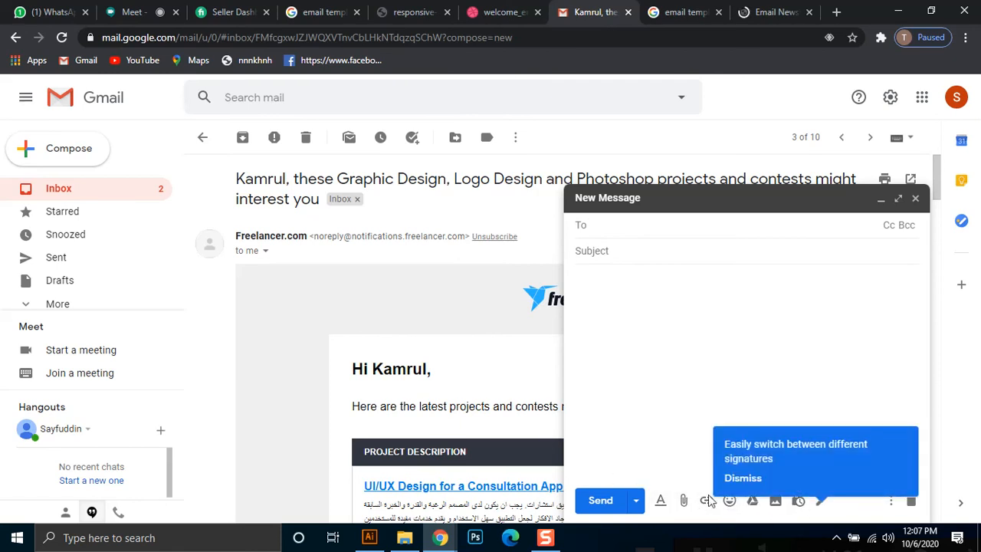
{"action": "left_click", "coordinate": [737, 481]}
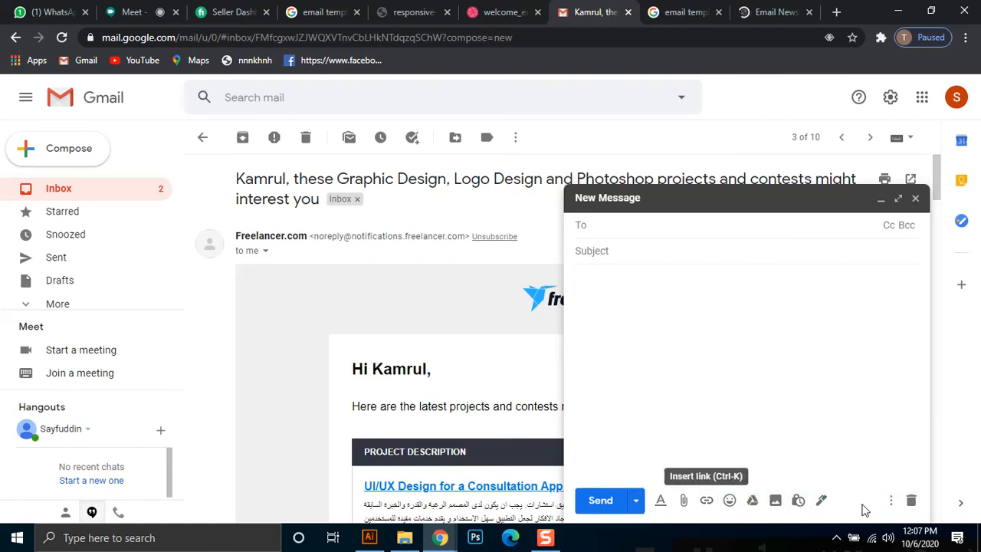
{"action": "left_click", "coordinate": [891, 502]}
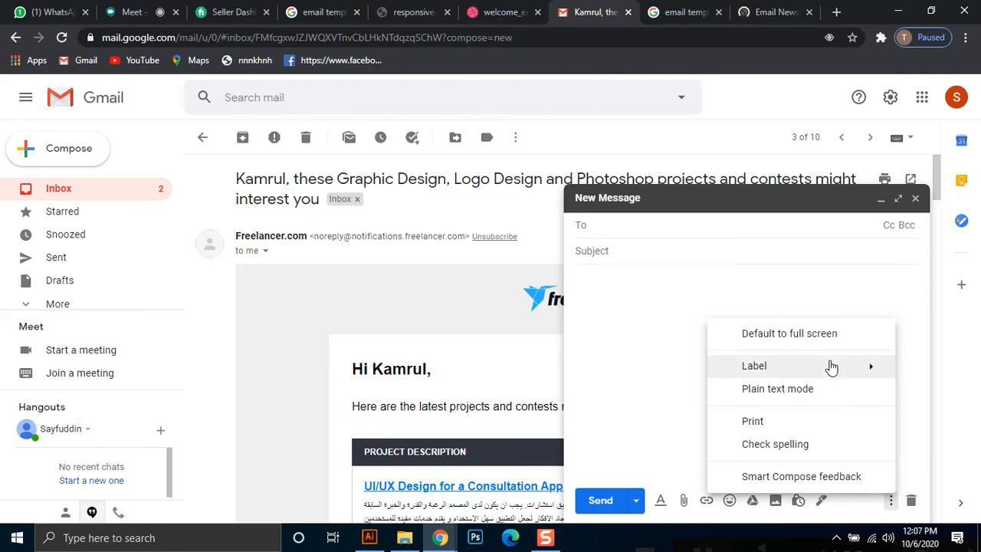
{"action": "mouse_move", "coordinate": [832, 367]}
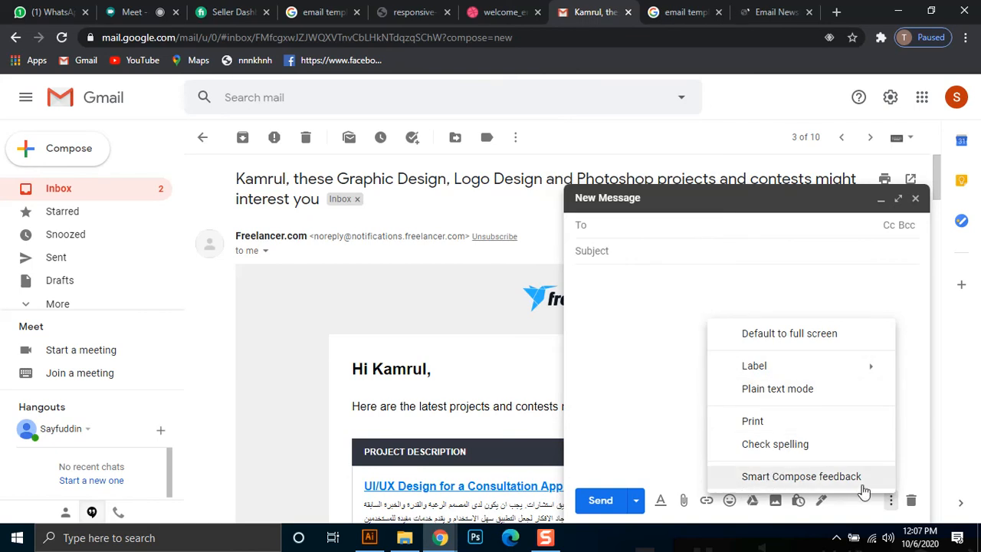
{"action": "left_click", "coordinate": [655, 396]}
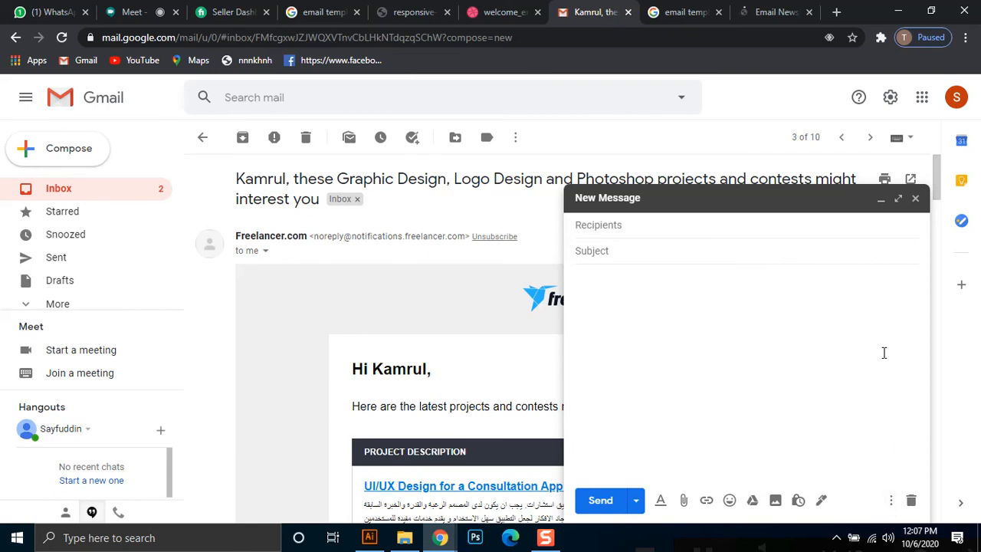
{"action": "left_click", "coordinate": [915, 198]}
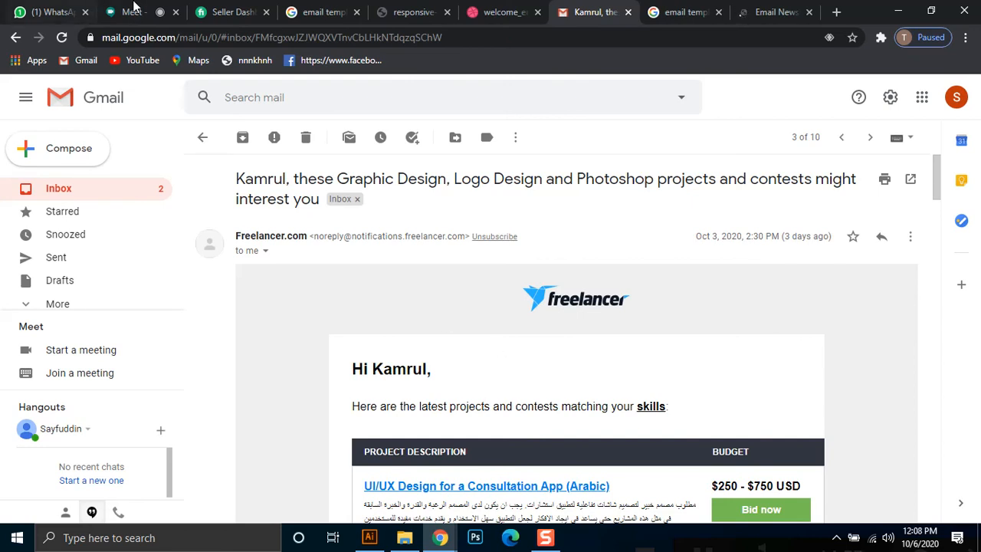
View the opening of the Stripo email newsletter template size article and return to the email template size in pixels results
{"action": "left_click", "coordinate": [774, 12]}
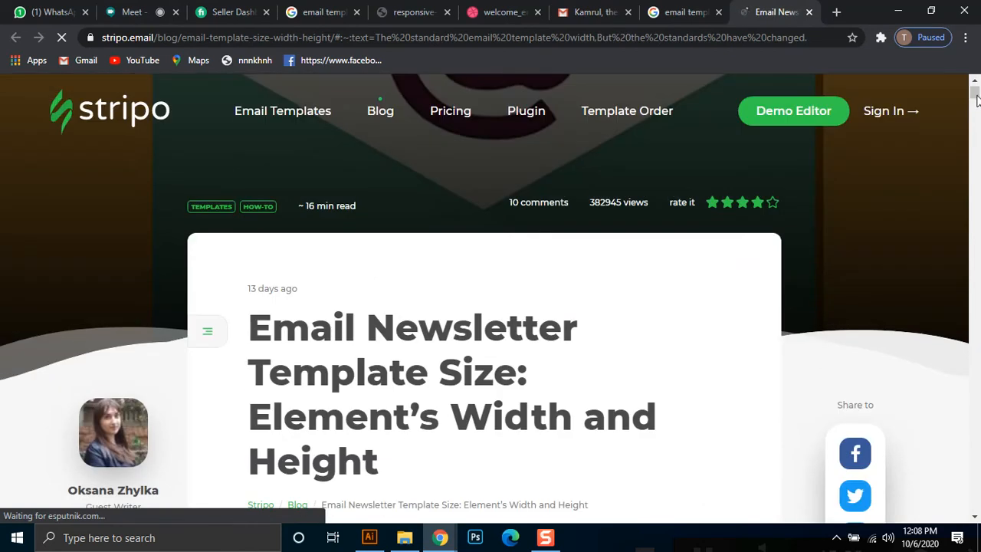
{"action": "mouse_move", "coordinate": [976, 100]}
{"action": "left_mouse_down"}
{"action": "mouse_move", "coordinate": [977, 162]}
{"action": "mouse_move", "coordinate": [972, 90]}
{"action": "left_mouse_up"}
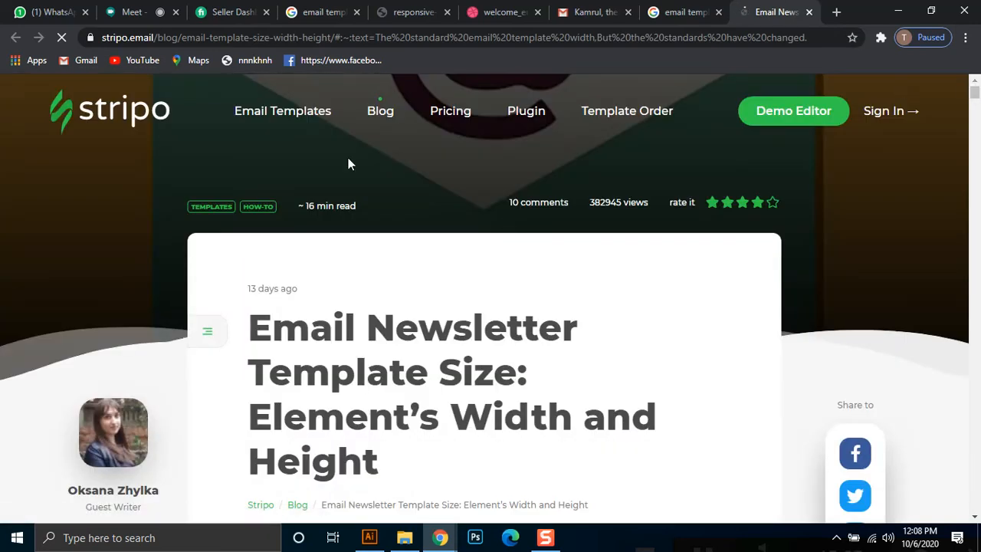
{"action": "left_click", "coordinate": [675, 11]}
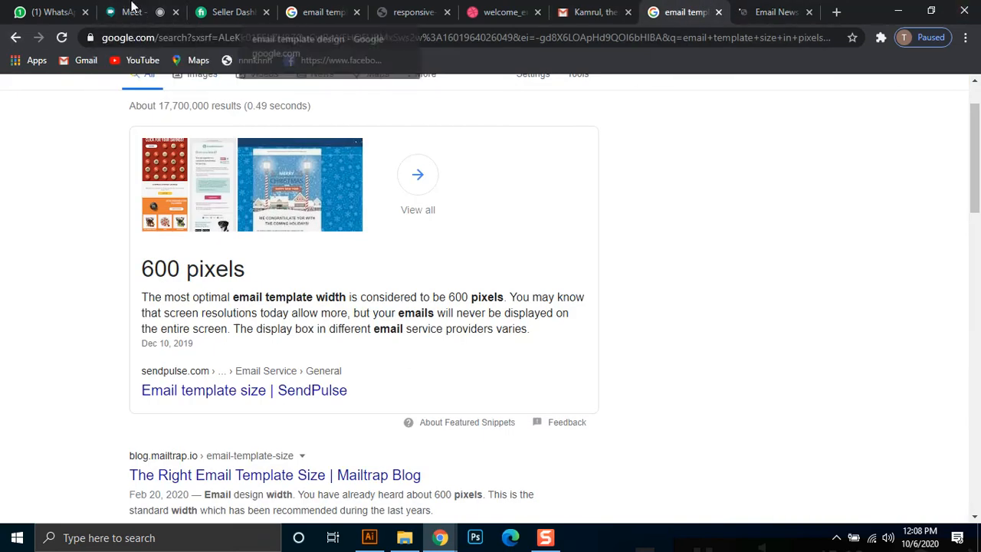
Switch to Illustrator to show the robot logo artwork, and switch back to Chrome to bring up the Google Meet call
{"action": "left_click", "coordinate": [370, 538]}
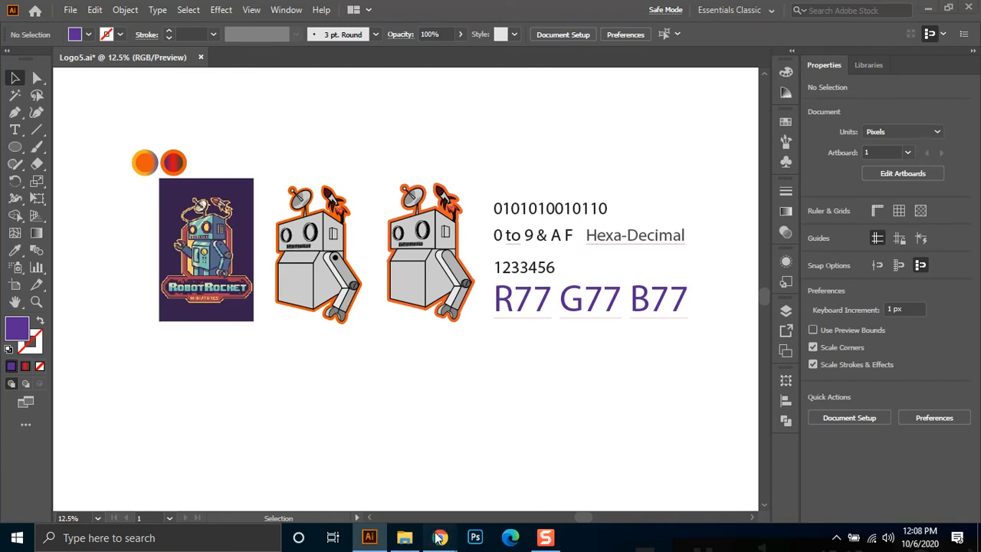
{"action": "mouse_move", "coordinate": [440, 538]}
{"action": "mouse_move", "coordinate": [398, 493]}
{"action": "left_click", "coordinate": [365, 486]}
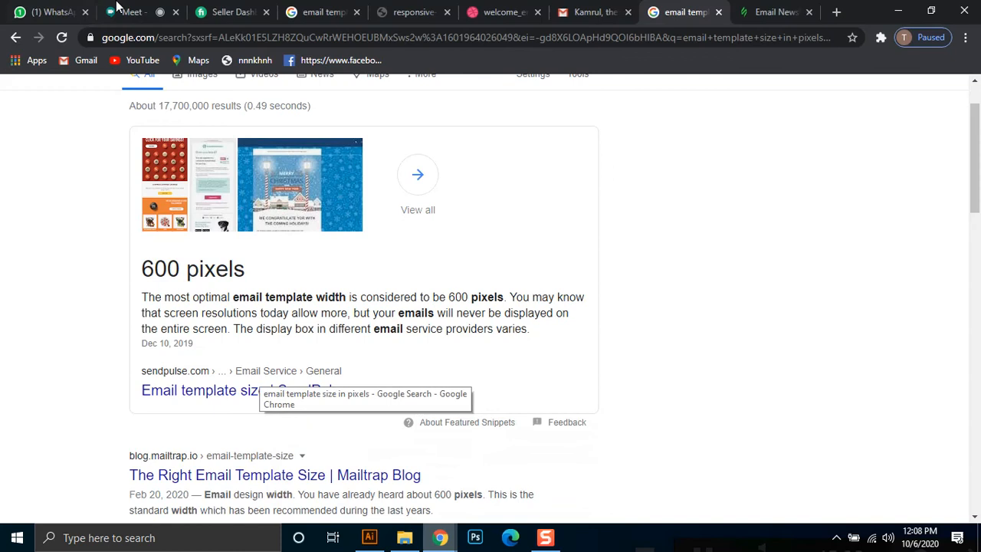
{"action": "left_click", "coordinate": [128, 5]}
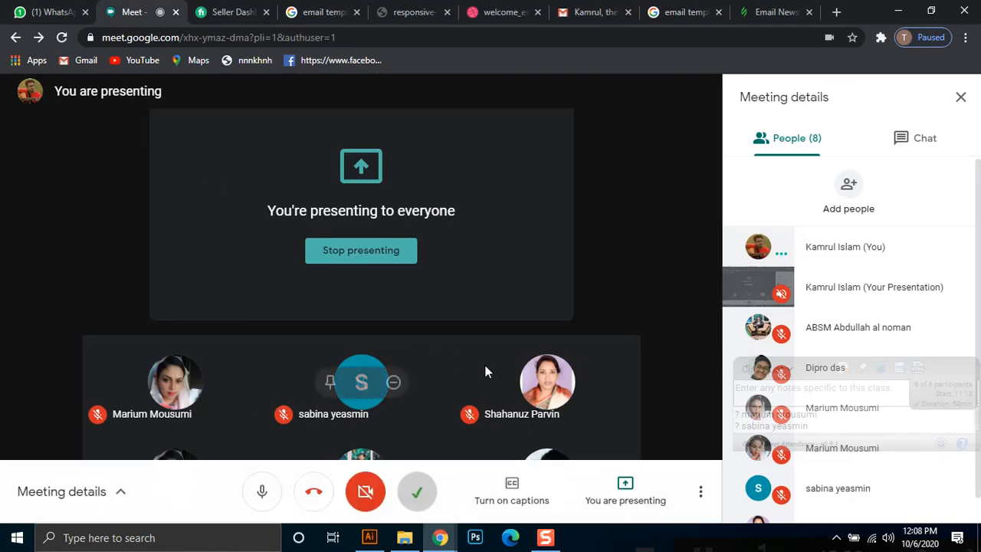
Switch to Illustrator and create a new blank 1500 x 1500 px document
{"action": "left_click", "coordinate": [901, 10]}
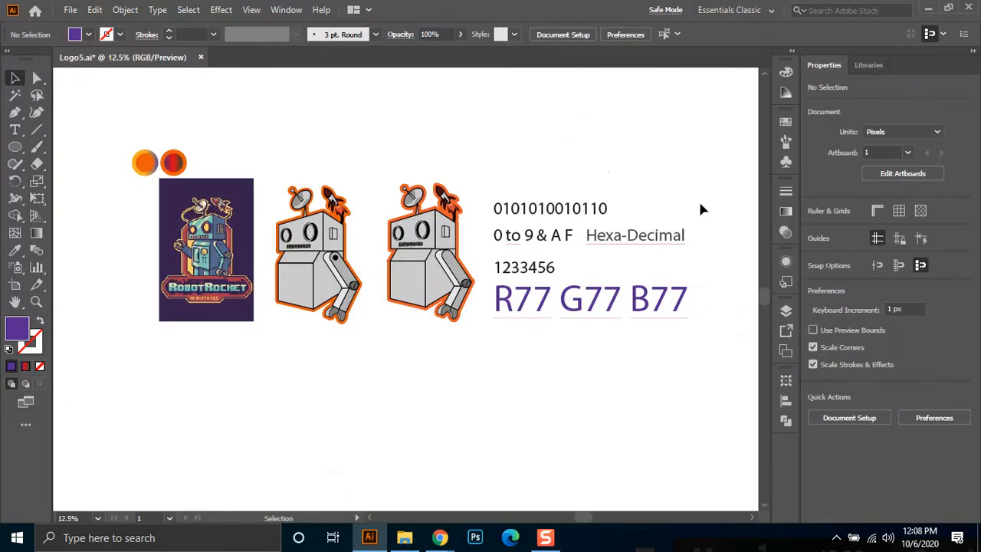
{"action": "left_click_drag", "start_coordinate": [685, 144], "coordinate": [430, 305]}
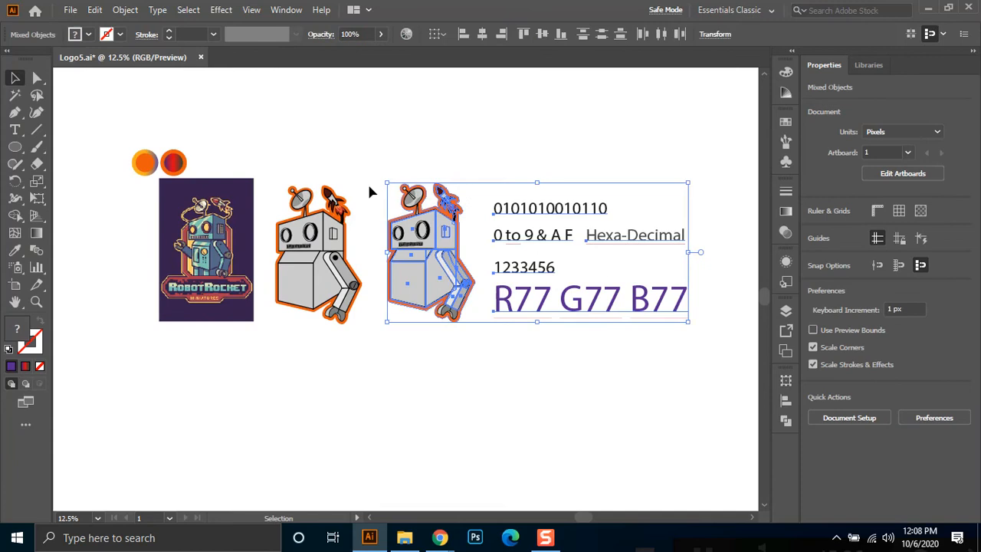
{"action": "left_click", "coordinate": [70, 10]}
{"action": "left_click", "coordinate": [88, 27]}
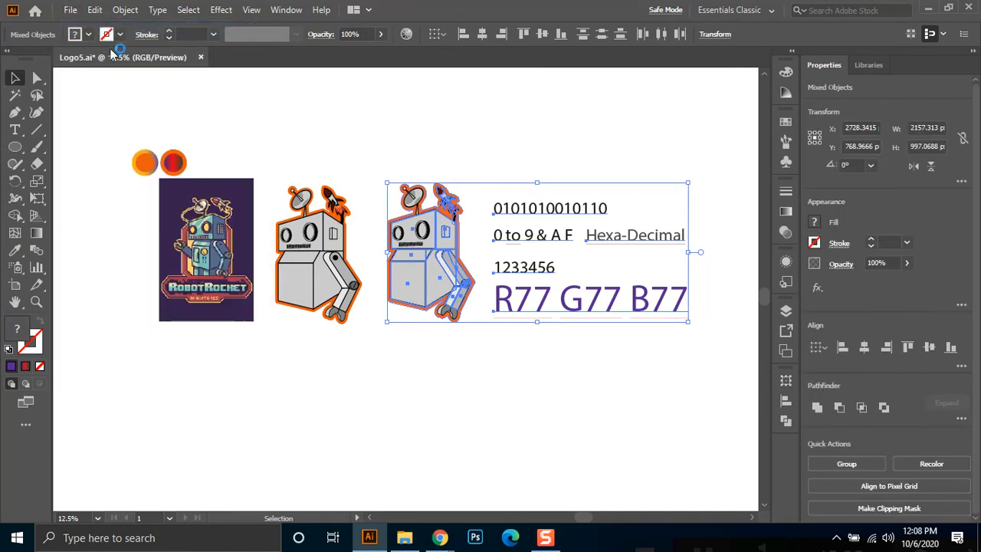
{"action": "left_click", "coordinate": [70, 10]}
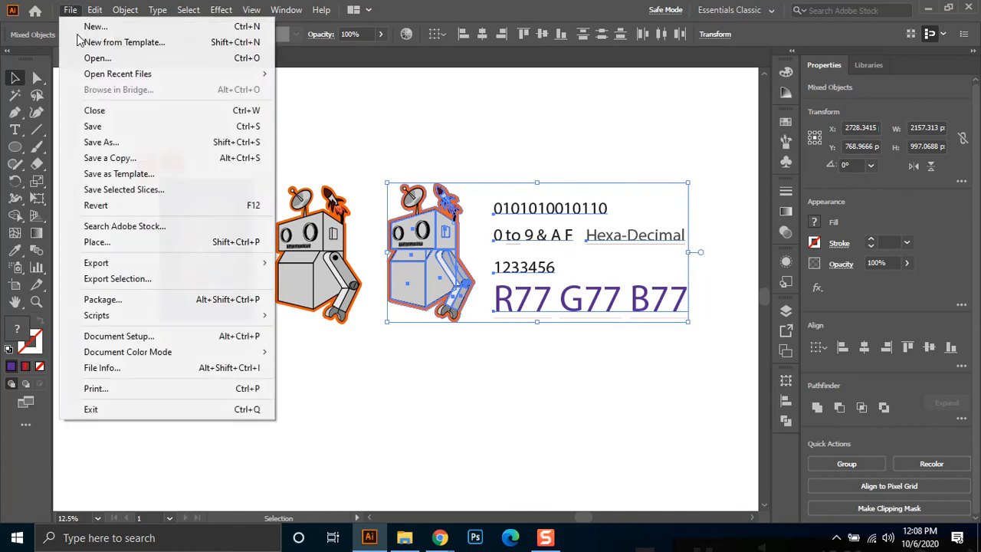
{"action": "left_click", "coordinate": [100, 28]}
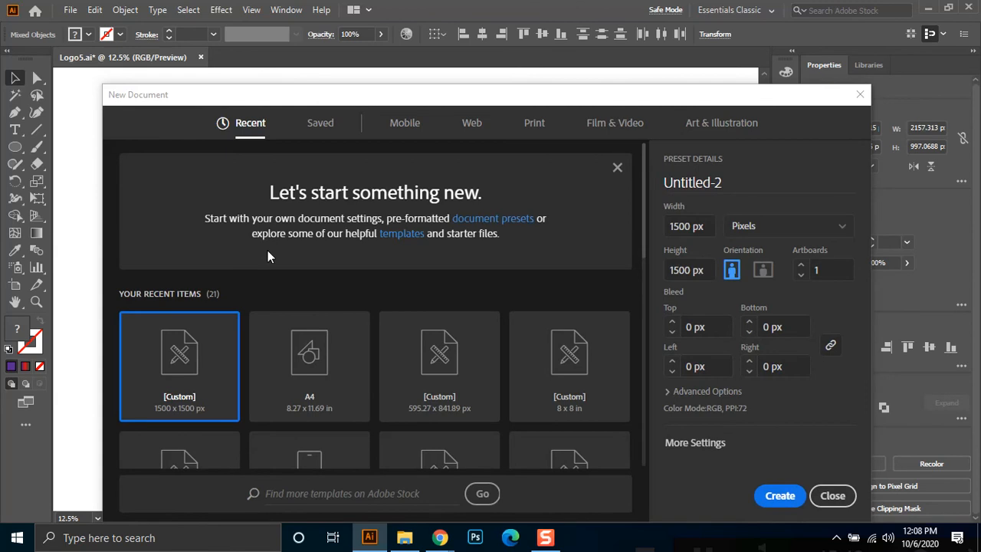
{"action": "key", "text": "Escape"}
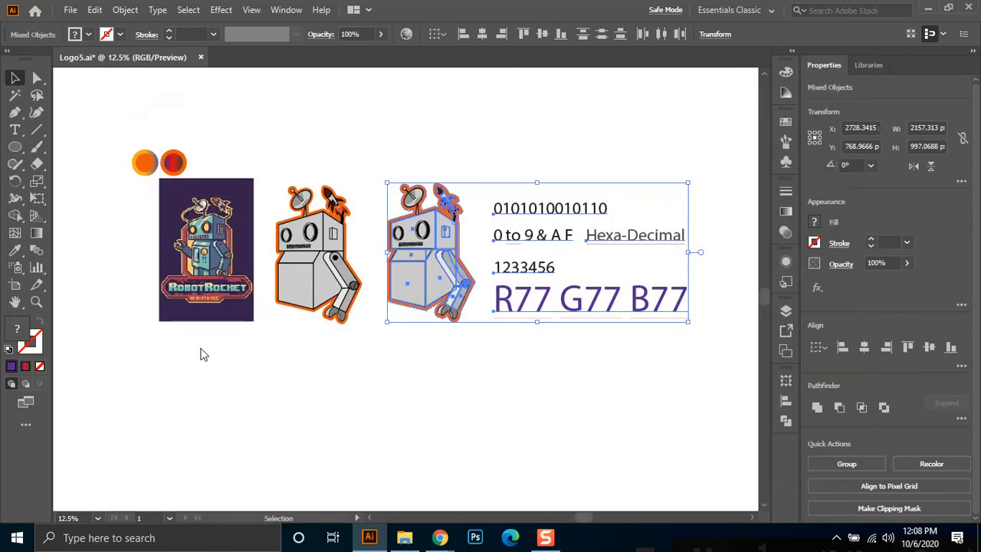
{"action": "key", "text": "ctrl+alt+n"}
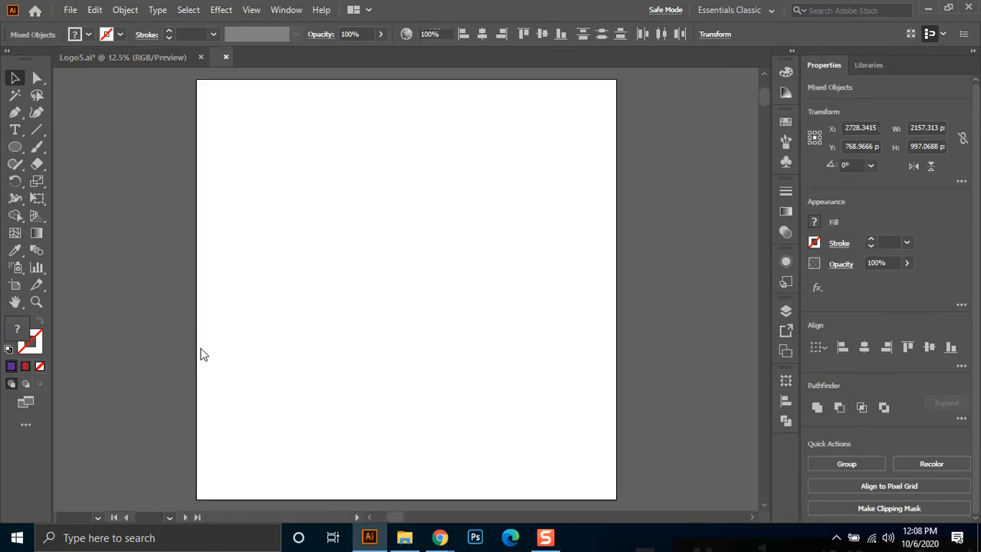
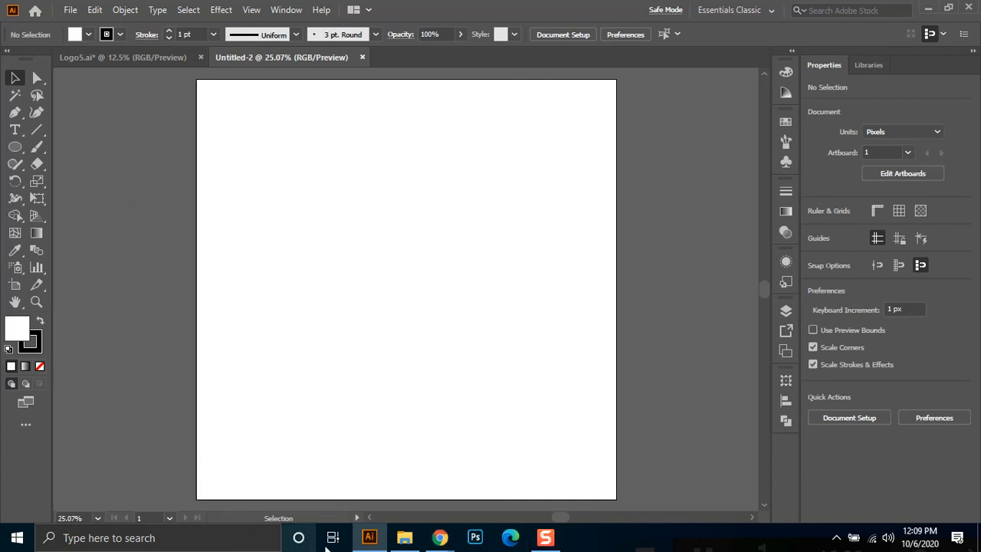
Quit Avro Keyboard and the purple feather-icon utility running in the background
{"action": "mouse_move", "coordinate": [404, 537]}
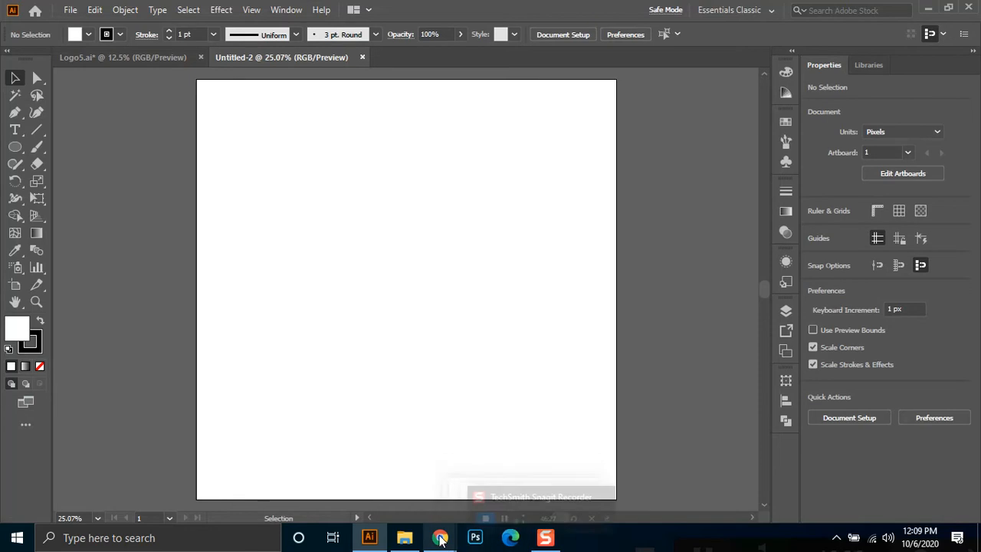
{"action": "mouse_move", "coordinate": [441, 539]}
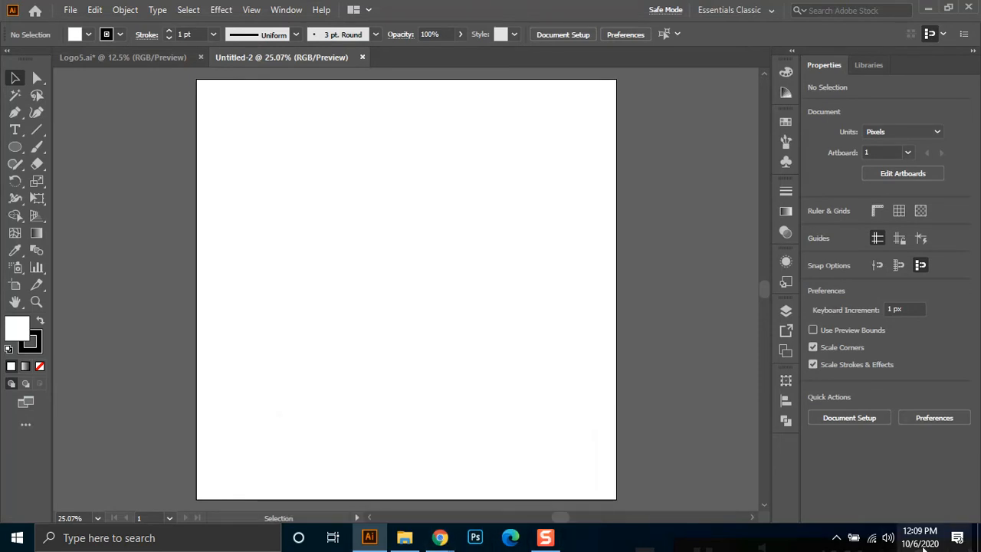
{"action": "left_click", "coordinate": [837, 537]}
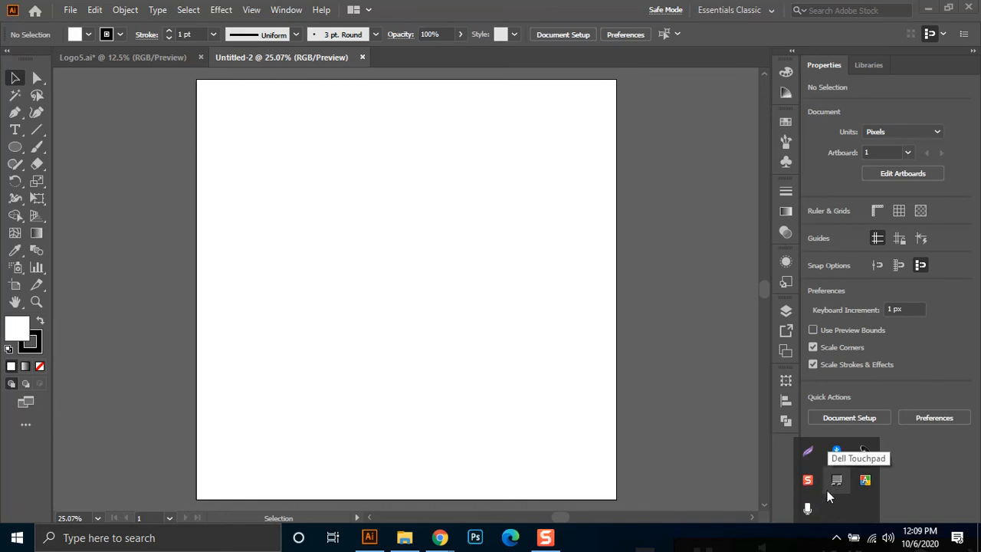
{"action": "left_click", "coordinate": [837, 537]}
{"action": "left_click", "coordinate": [836, 537]}
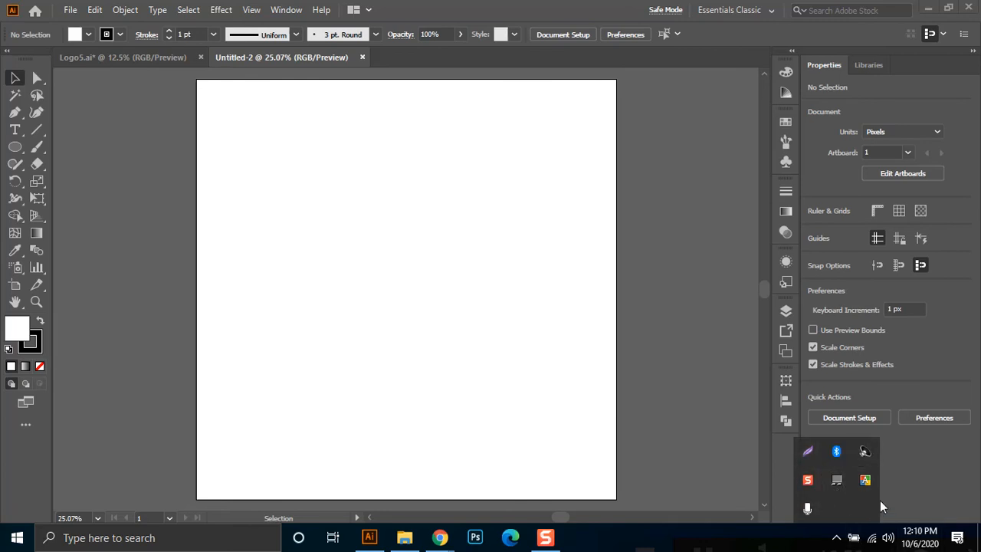
{"action": "right_click", "coordinate": [868, 480]}
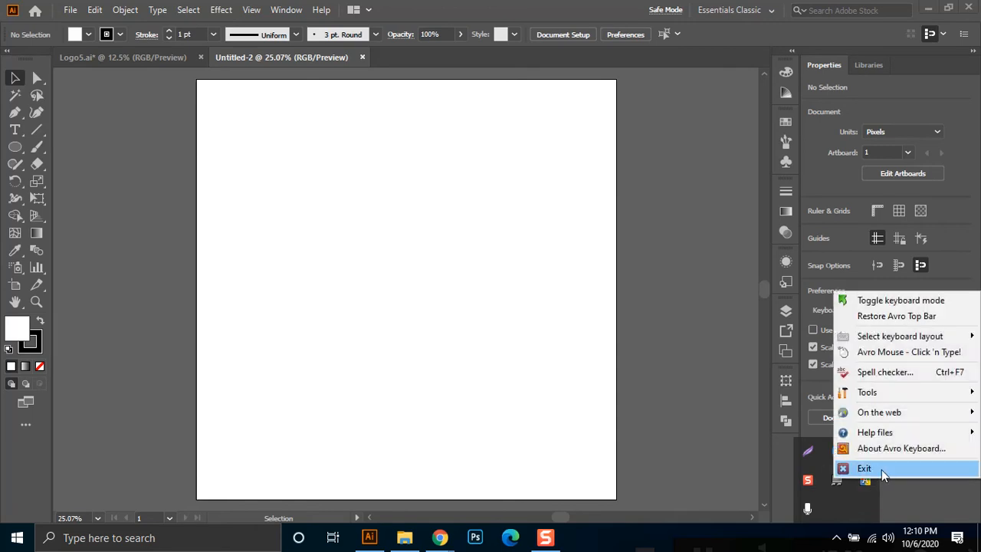
{"action": "left_click", "coordinate": [893, 469]}
{"action": "left_click", "coordinate": [836, 537]}
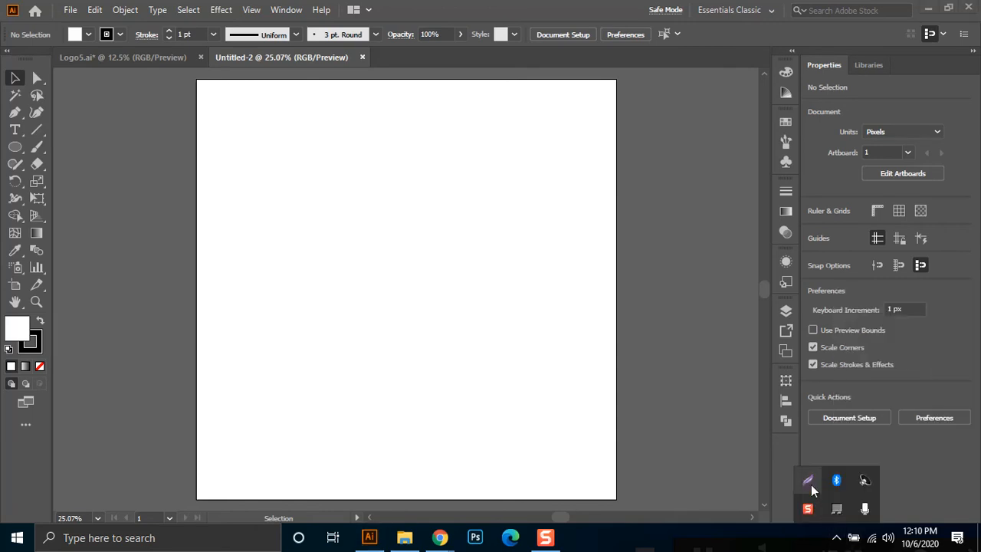
{"action": "right_click", "coordinate": [810, 484]}
{"action": "left_click", "coordinate": [740, 475]}
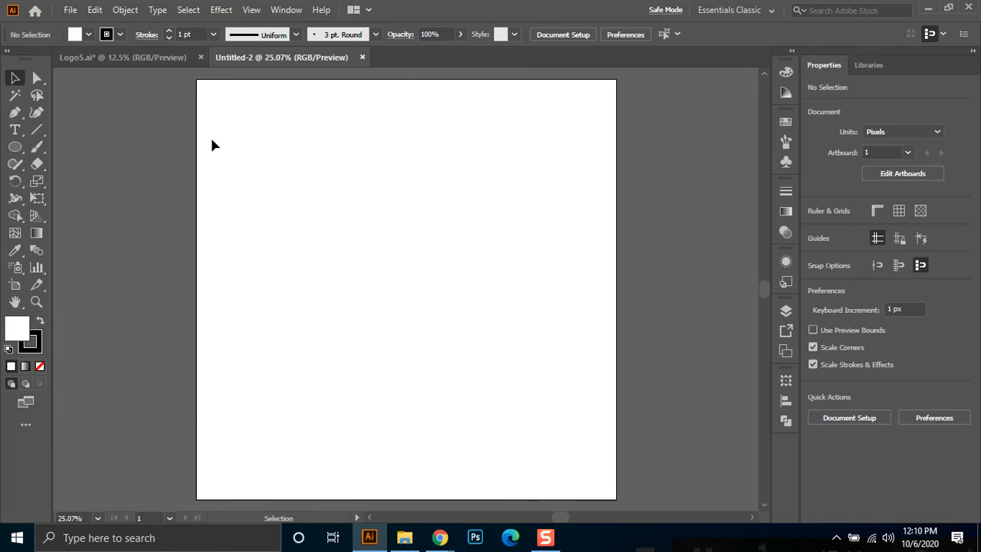
{"action": "right_click", "coordinate": [617, 546]}
{"action": "left_click", "coordinate": [657, 474]}
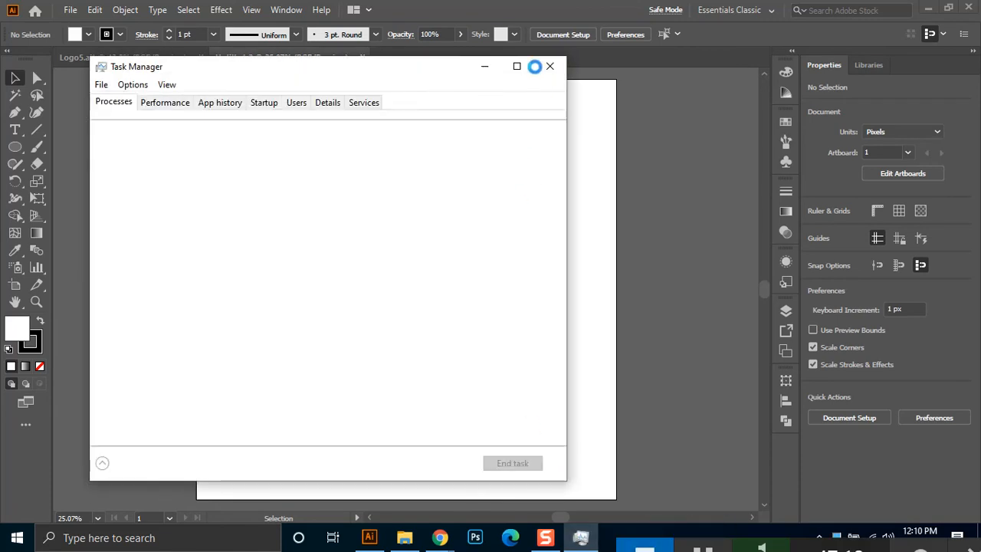
{"action": "left_click", "coordinate": [548, 66]}
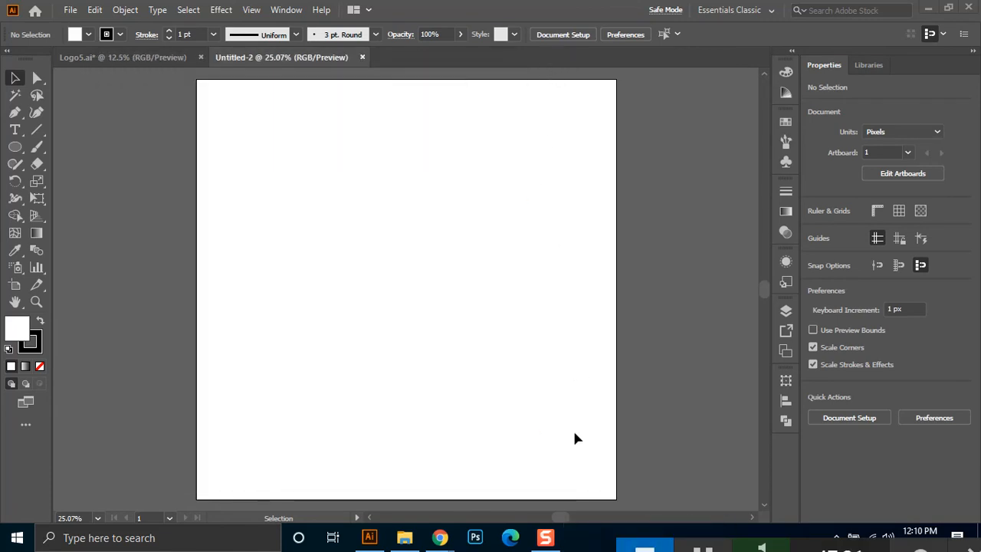
Open Task Manager and show the computer's CPU and memory performance
{"action": "right_click", "coordinate": [588, 544]}
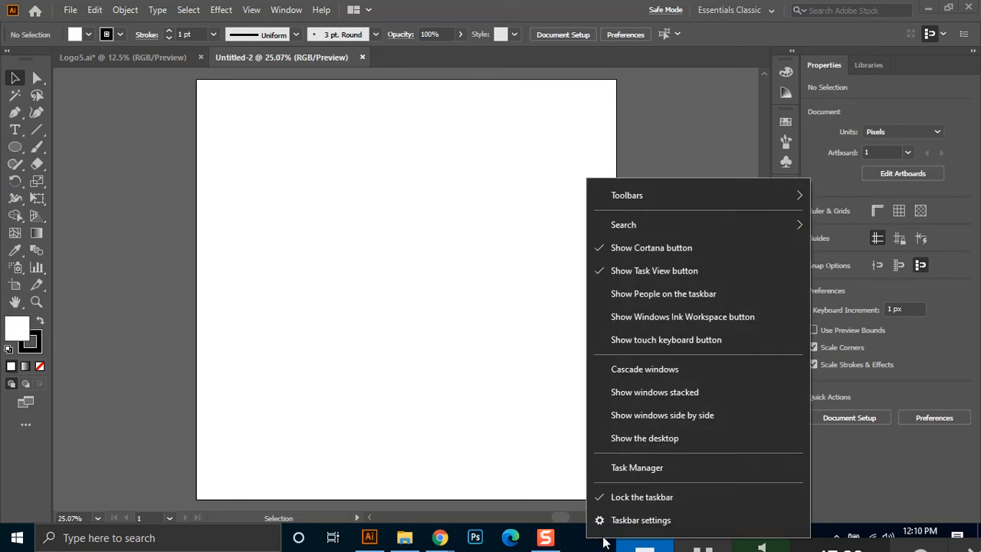
{"action": "left_click", "coordinate": [639, 471]}
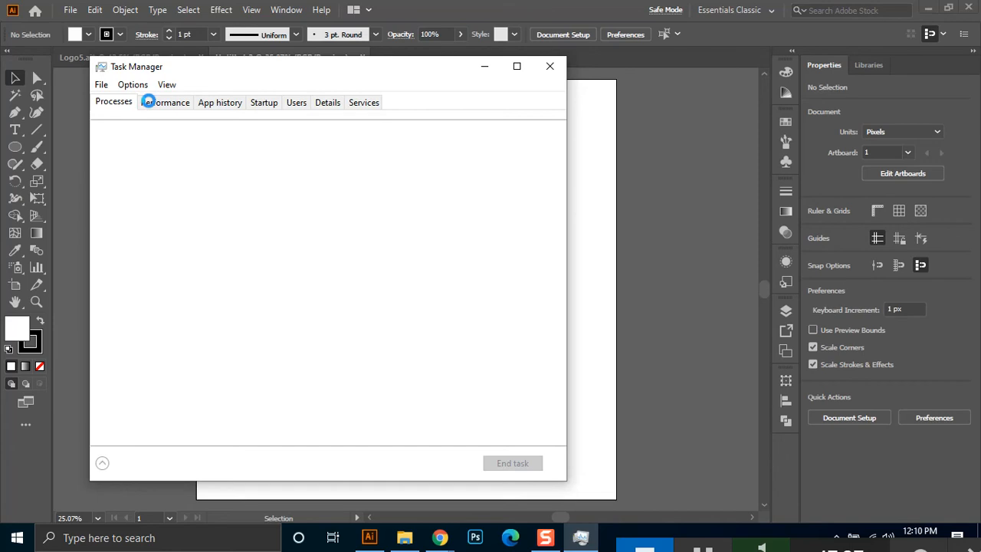
{"action": "left_click", "coordinate": [175, 104]}
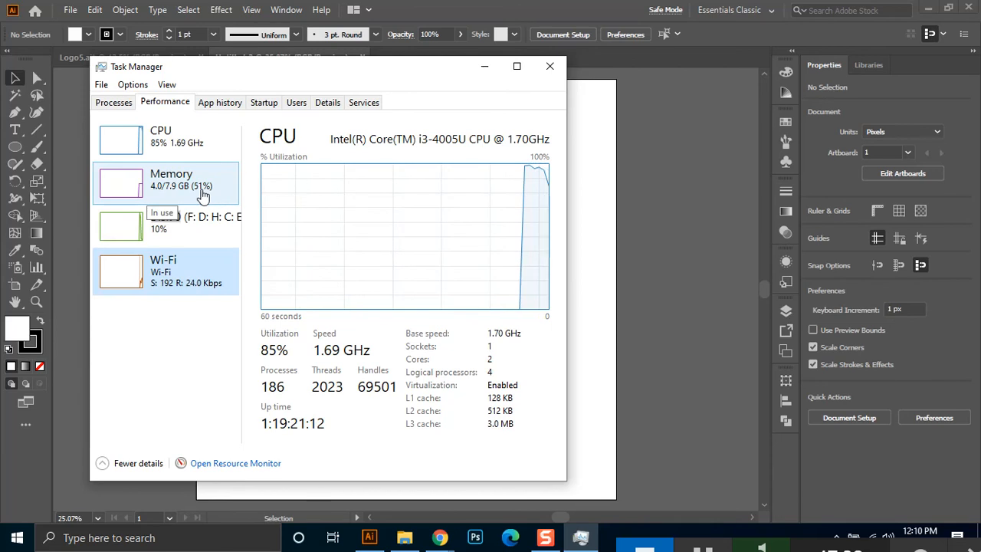
{"action": "left_click", "coordinate": [164, 192]}
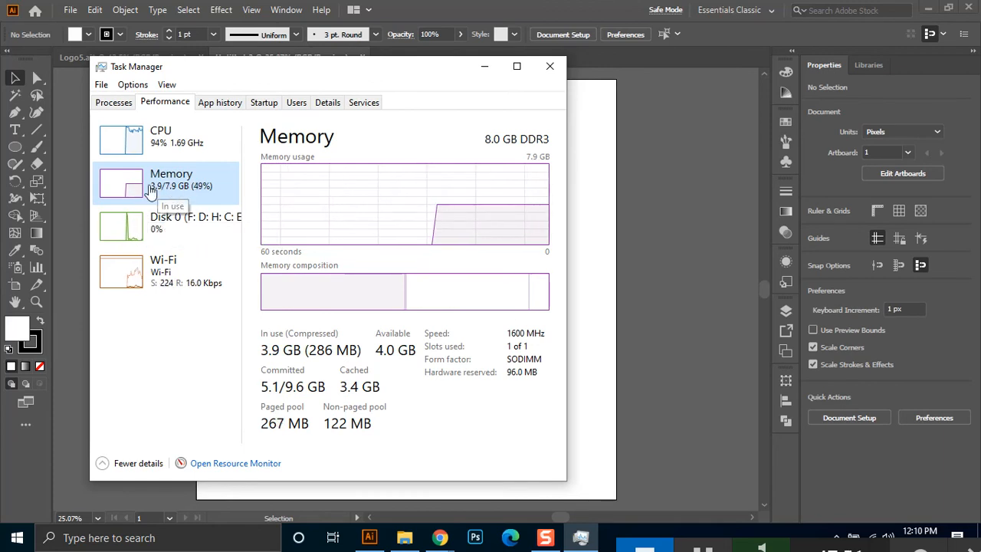
Review how much CPU and memory the running apps and background processes use, and close Task Manager
{"action": "left_click", "coordinate": [116, 108]}
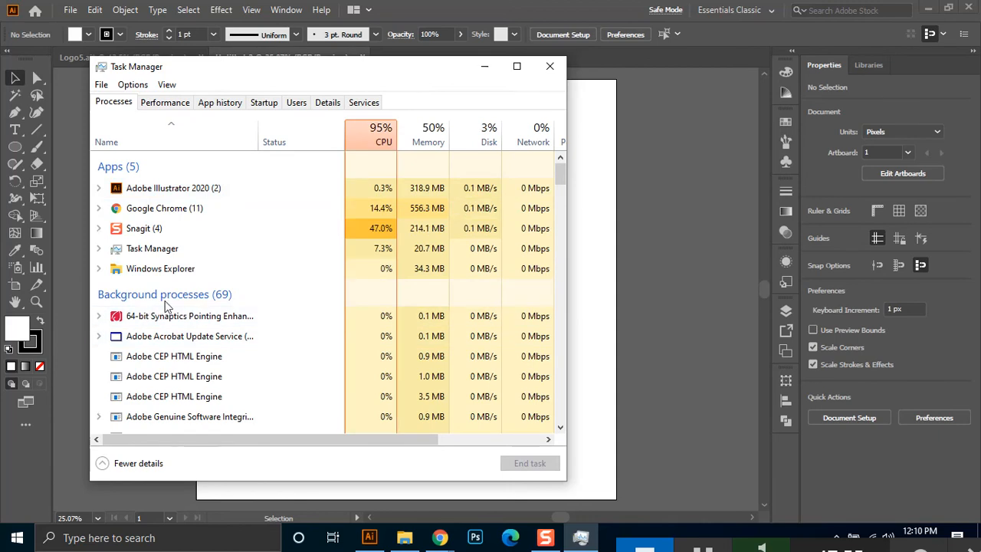
{"action": "scroll", "coordinate": [165, 307], "scroll_direction": "down", "scroll_amount": 1}
{"action": "scroll", "coordinate": [197, 316], "scroll_direction": "up", "scroll_amount": 1}
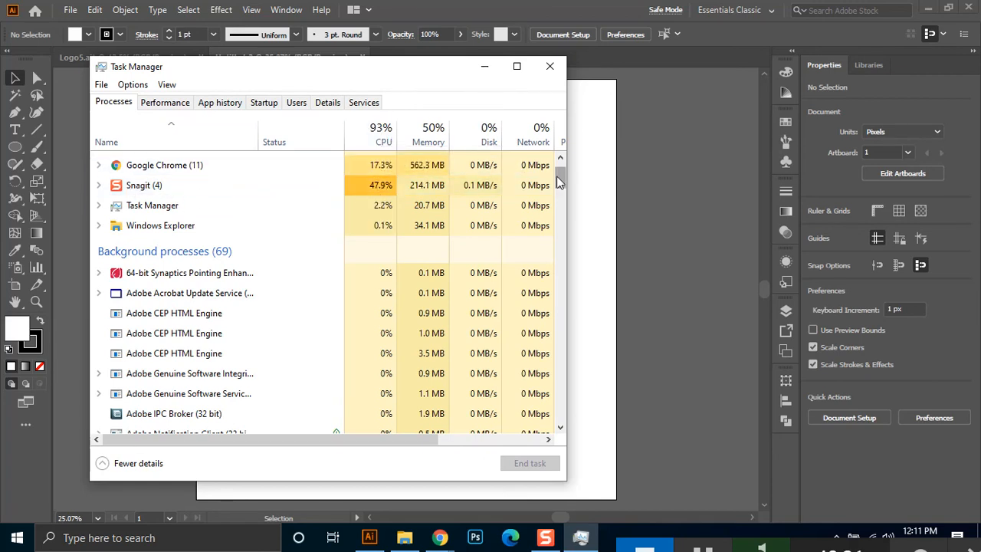
{"action": "scroll", "coordinate": [561, 176], "scroll_direction": "up", "scroll_amount": 1}
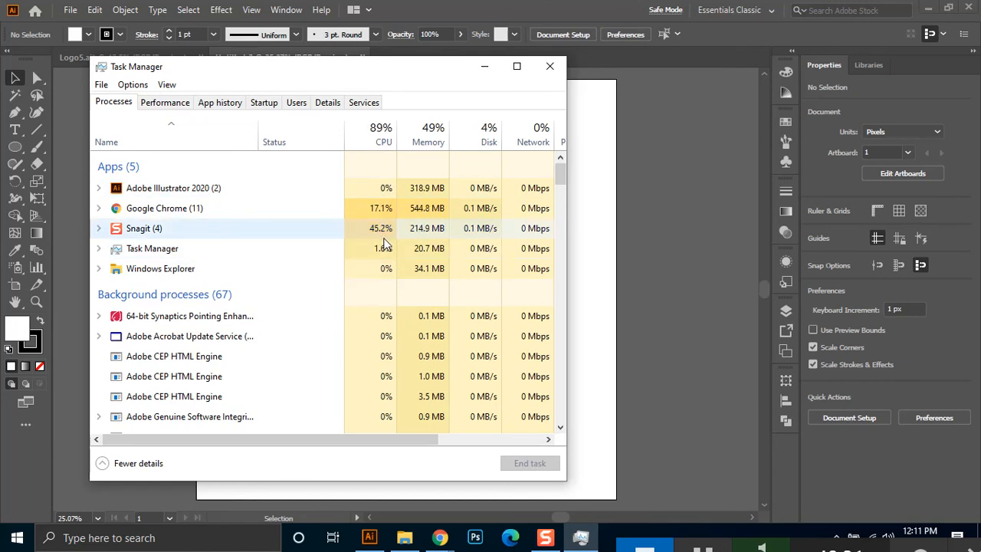
{"action": "left_click", "coordinate": [549, 66]}
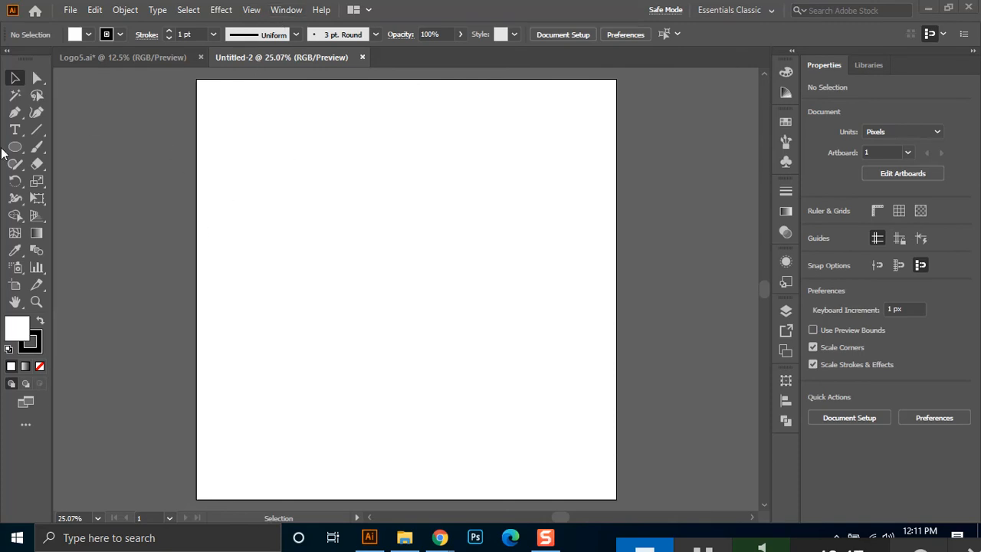
Draw an open four-point path with the Pen tool: a short diagonal, a long vertical and another short diagonal
{"action": "left_click", "coordinate": [15, 112]}
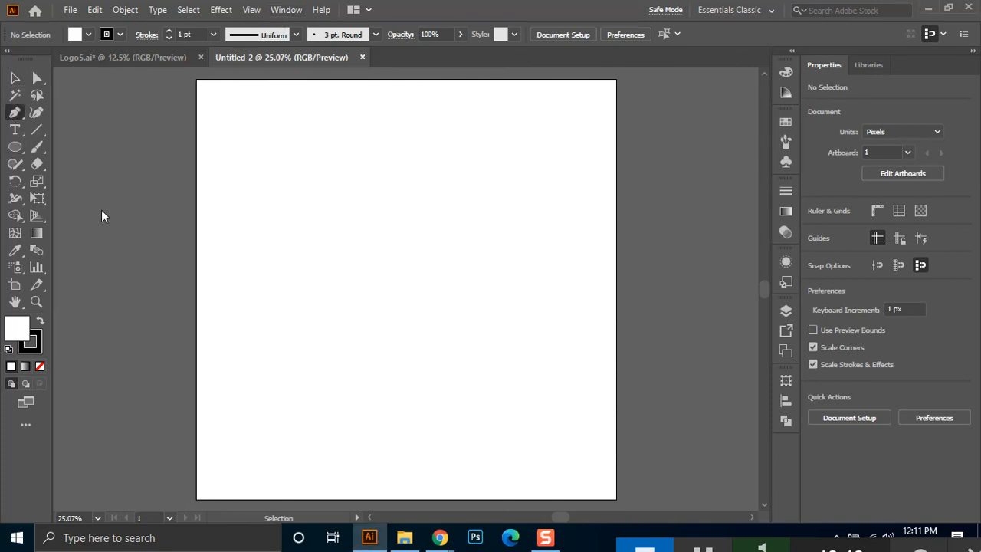
{"action": "left_click", "coordinate": [288, 183]}
{"action": "left_click", "coordinate": [326, 213]}
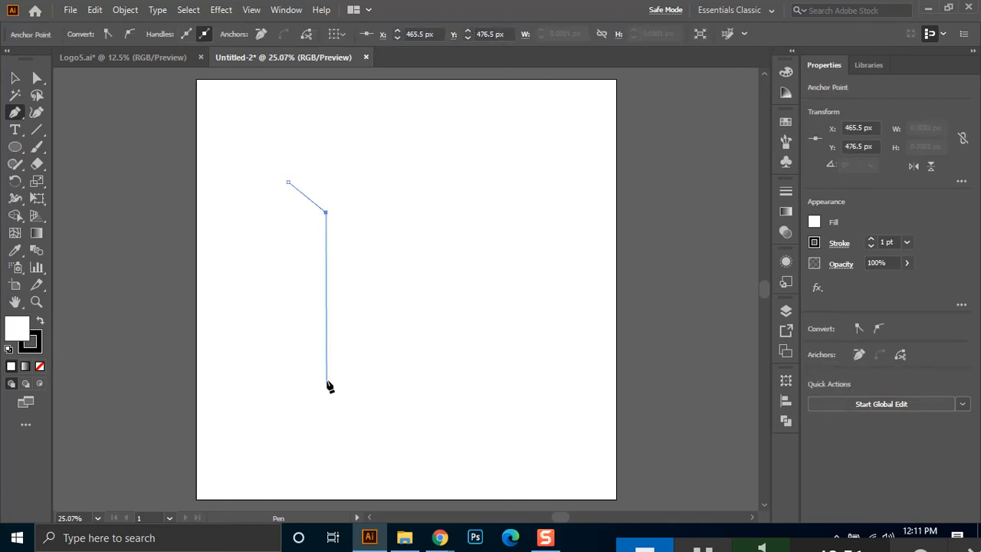
{"action": "left_click", "coordinate": [326, 379]}
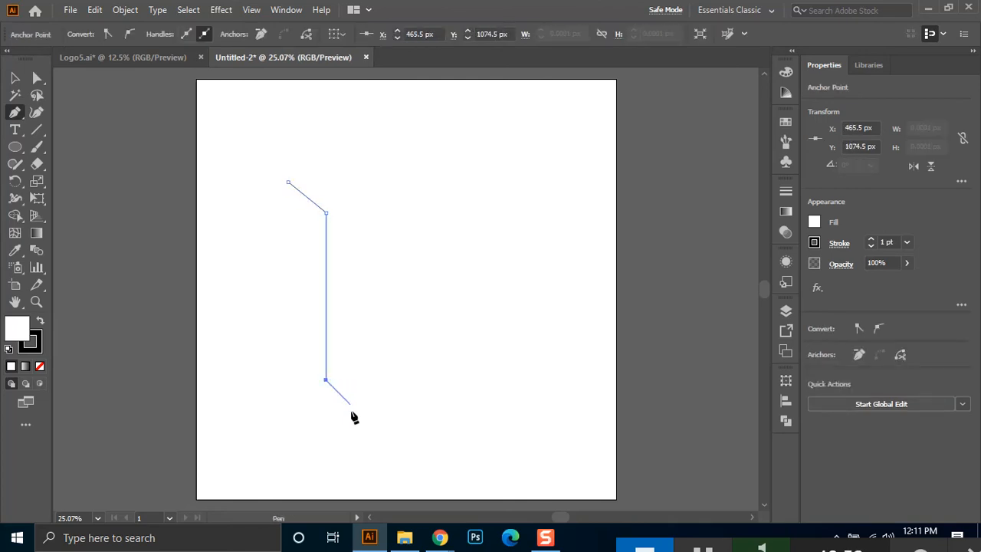
{"action": "left_click", "coordinate": [353, 411]}
{"action": "left_click", "coordinate": [14, 77]}
Scale the path up beyond the artboard to about 639 x 2230 px
{"action": "scroll", "coordinate": [387, 265], "scroll_direction": "down", "scroll_amount": 5}
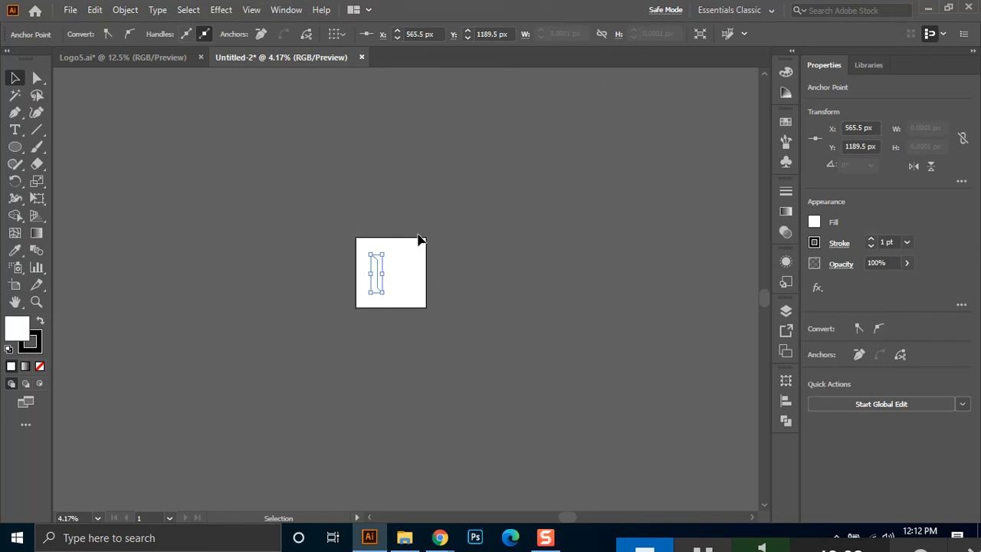
{"action": "scroll", "coordinate": [409, 286], "scroll_direction": "up", "scroll_amount": 3}
{"action": "mouse_move", "coordinate": [330, 318]}
{"action": "left_mouse_down"}
{"action": "mouse_move", "coordinate": [373, 416]}
{"action": "mouse_move", "coordinate": [358, 416]}
{"action": "left_mouse_up"}
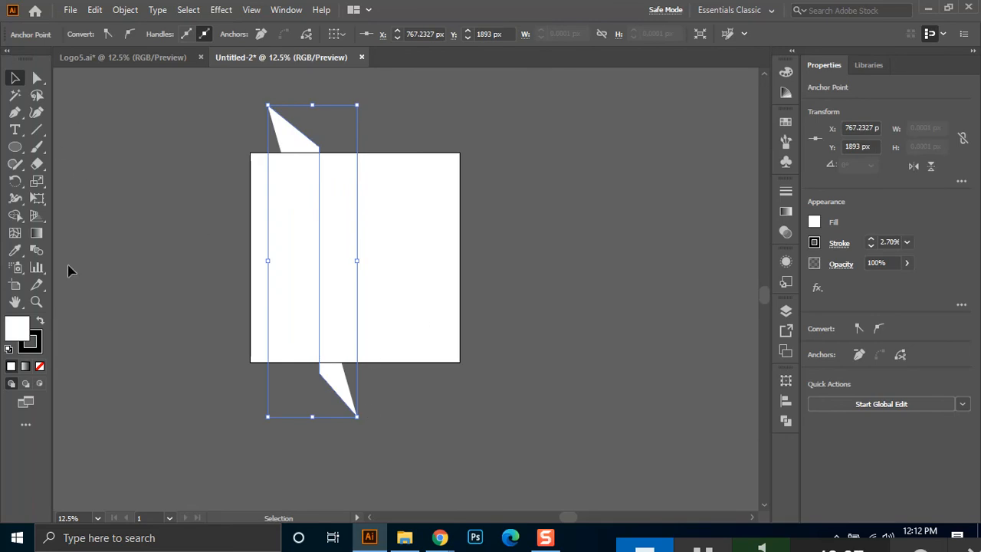
Remove the path's fill and give it a dark blue stroke with a 16 pt weight
{"action": "left_click", "coordinate": [40, 366]}
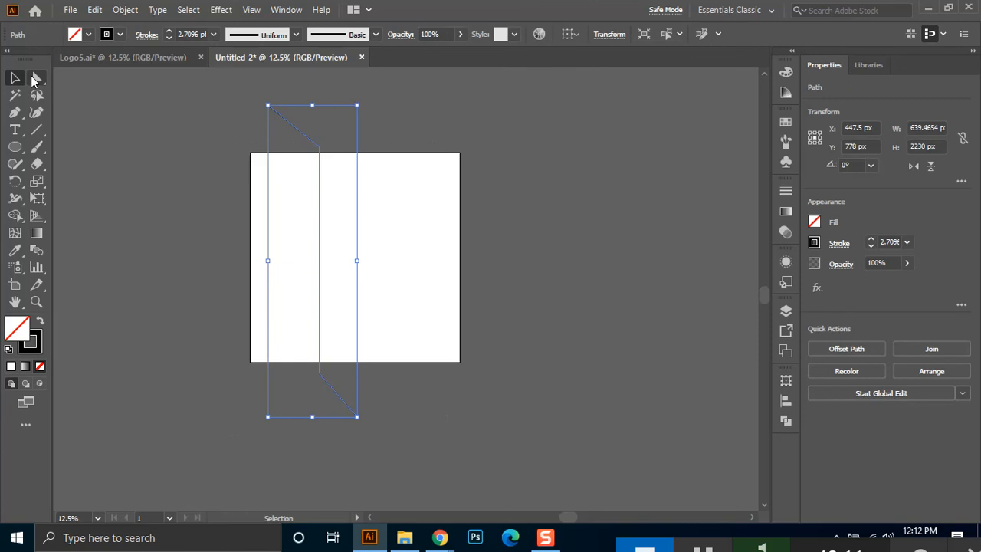
{"action": "left_click", "coordinate": [121, 33]}
{"action": "left_click", "coordinate": [130, 69]}
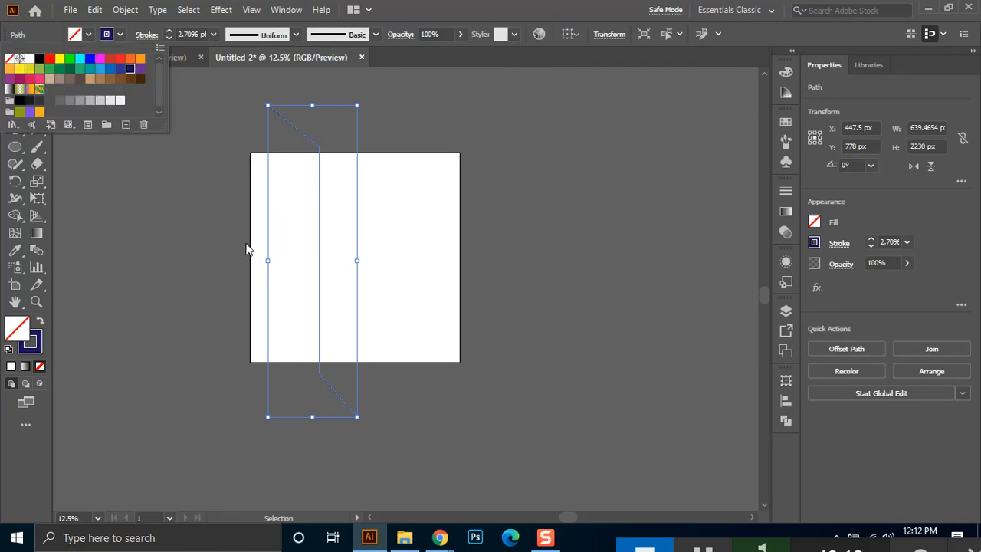
{"action": "left_click", "coordinate": [214, 35]}
{"action": "left_click", "coordinate": [229, 299]}
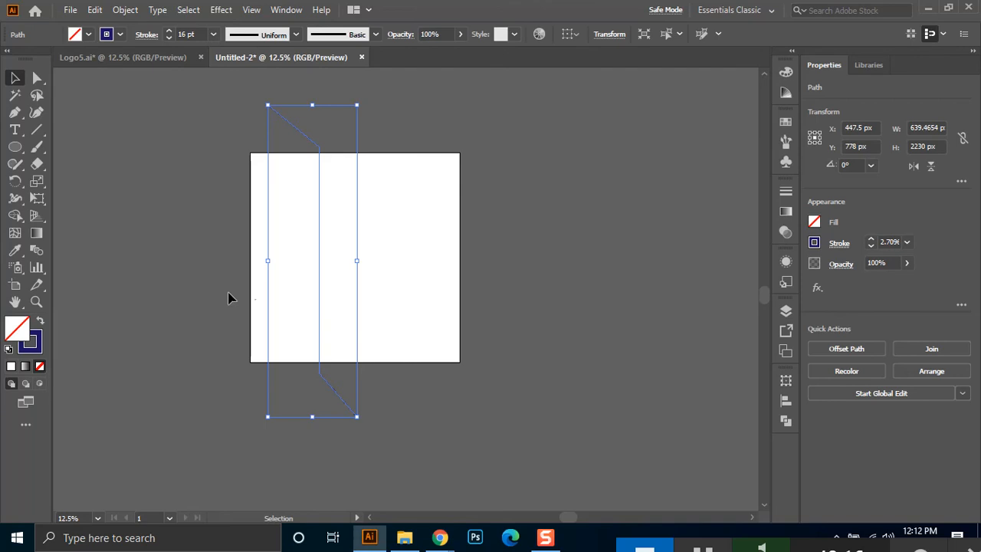
Scale the blue path down to about 105 x 366 px, deselect it and inspect its line up close
{"action": "left_click", "coordinate": [417, 244]}
{"action": "left_click", "coordinate": [320, 158]}
{"action": "left_click_drag", "start_coordinate": [357, 105], "coordinate": [319, 239]}
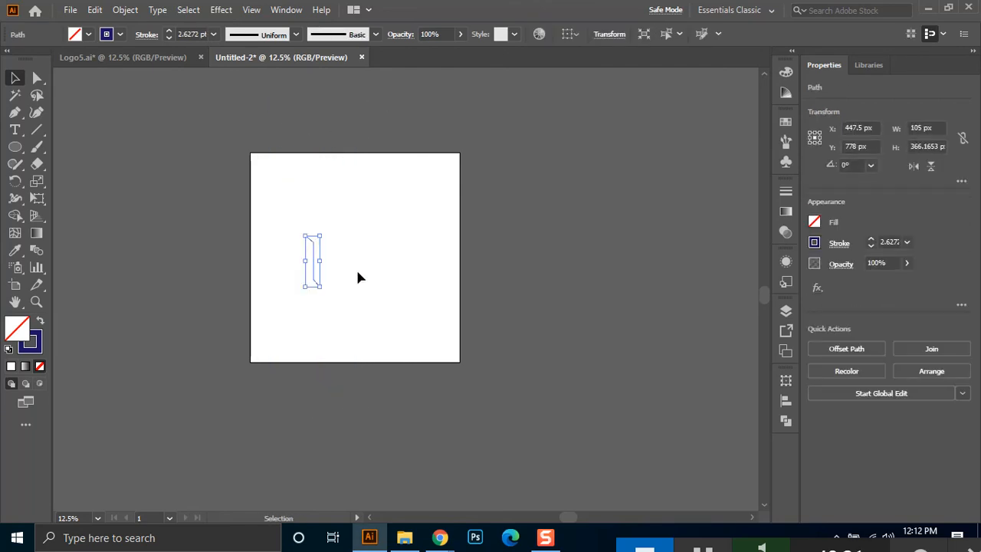
{"action": "left_click", "coordinate": [355, 266]}
{"action": "scroll", "coordinate": [321, 272], "scroll_direction": "up", "scroll_amount": 1}
{"action": "scroll", "coordinate": [320, 271], "scroll_direction": "up", "scroll_amount": 1}
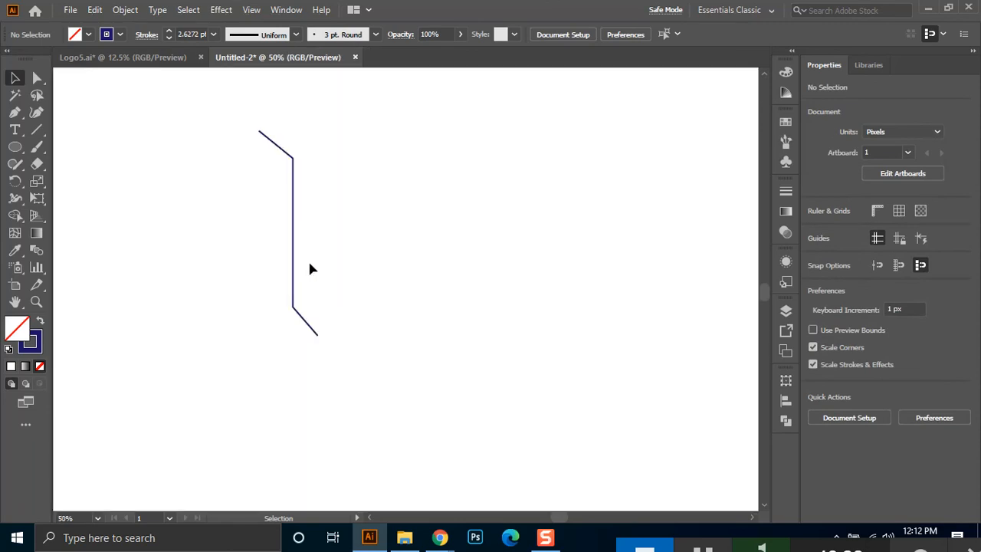
Scale the blue path up far beyond the artboard to about 1339 x 4670 px
{"action": "scroll", "coordinate": [320, 295], "scroll_direction": "up", "scroll_amount": 3}
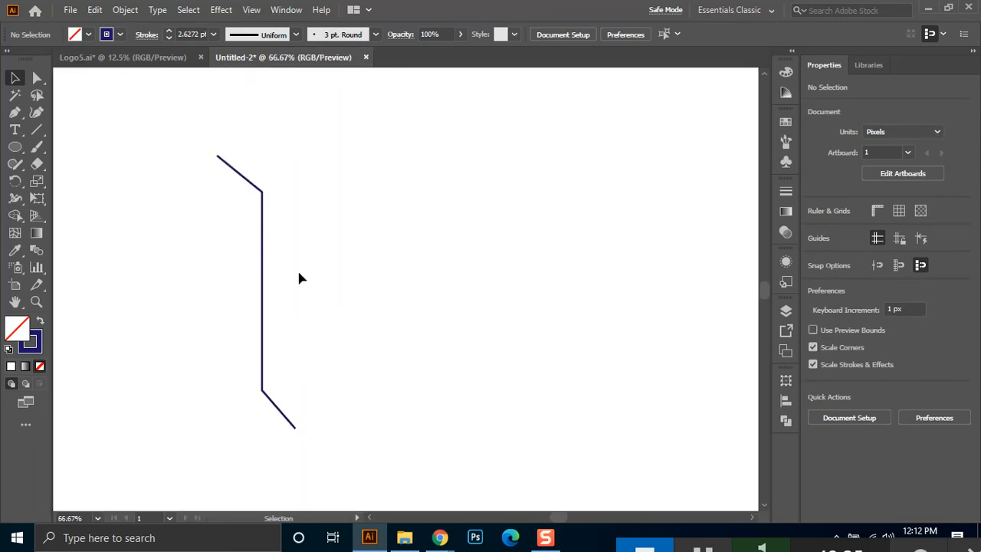
{"action": "scroll", "coordinate": [289, 287], "scroll_direction": "up", "scroll_amount": 1}
{"action": "scroll", "coordinate": [289, 286], "scroll_direction": "down", "scroll_amount": 10}
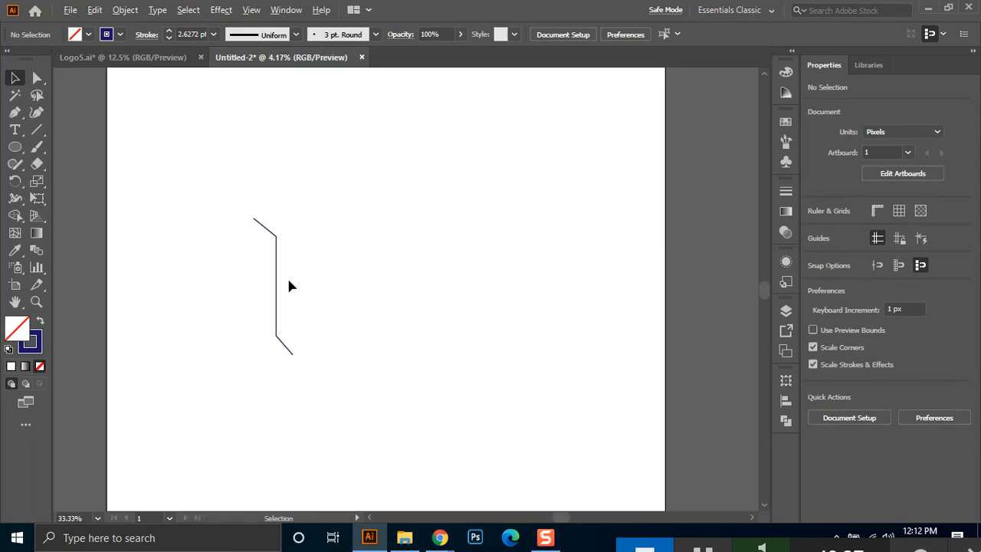
{"action": "scroll", "coordinate": [368, 292], "scroll_direction": "up", "scroll_amount": 1}
{"action": "left_click_drag", "start_coordinate": [379, 255], "coordinate": [334, 330]}
{"action": "left_click_drag", "start_coordinate": [366, 291], "coordinate": [434, 440]}
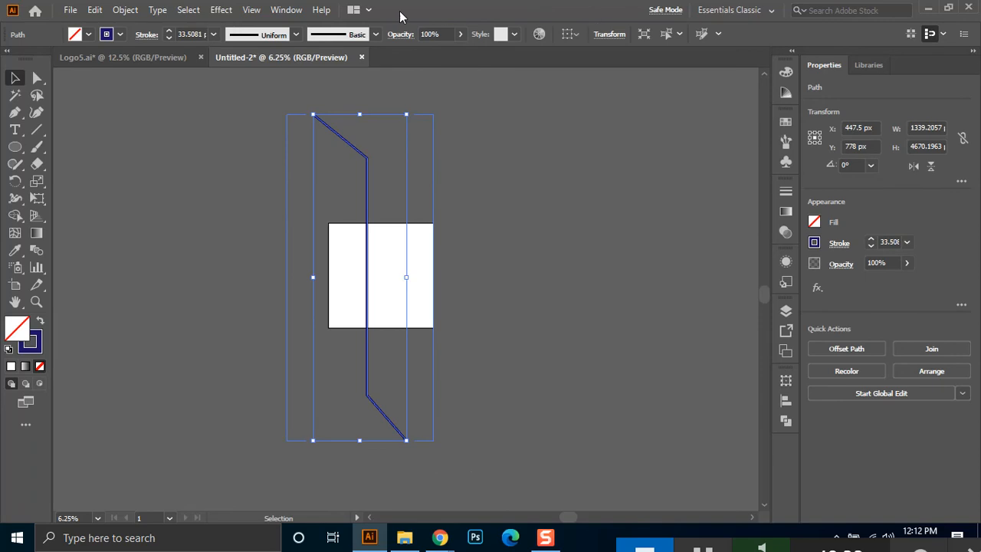
Apply a 360° 3D Revolve effect to the path, revolving it from the Right Edge
{"action": "left_click", "coordinate": [221, 10]}
{"action": "mouse_move", "coordinate": [253, 92]}
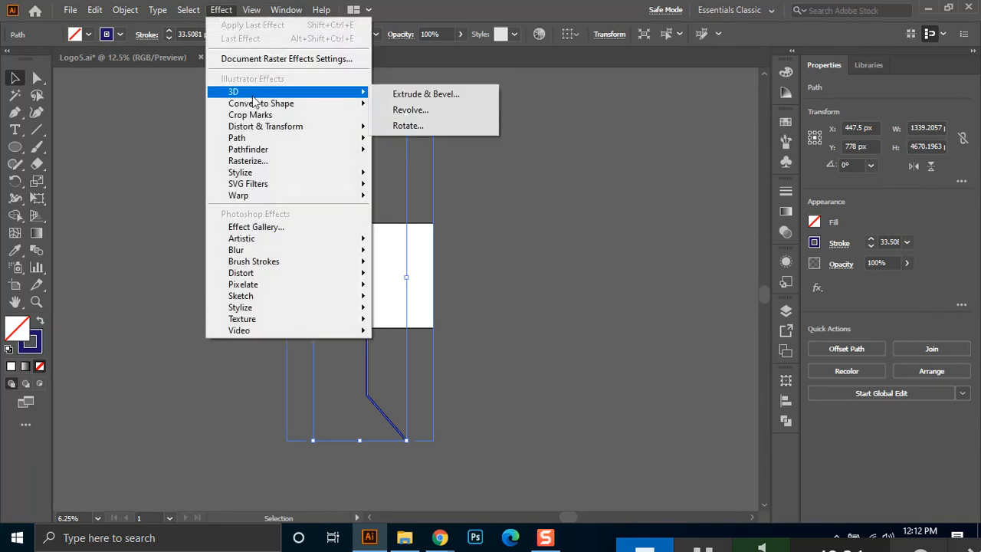
{"action": "left_click", "coordinate": [432, 116]}
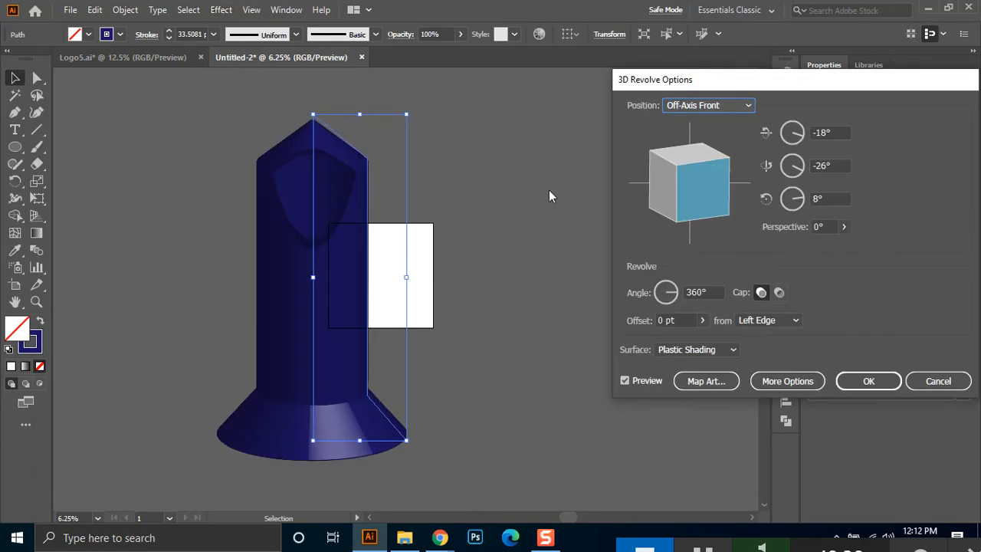
{"action": "left_click", "coordinate": [755, 321]}
{"action": "left_click", "coordinate": [761, 352]}
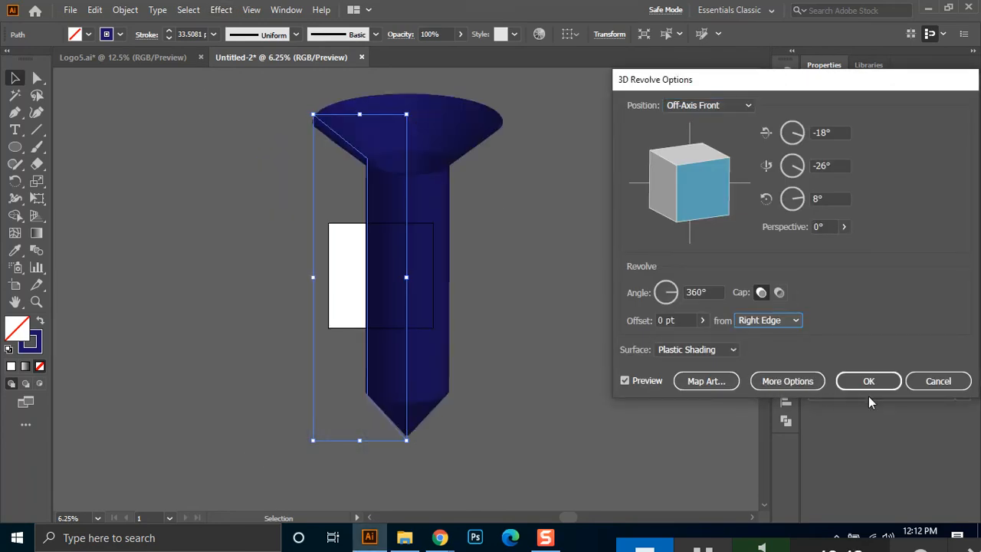
{"action": "left_click", "coordinate": [877, 386]}
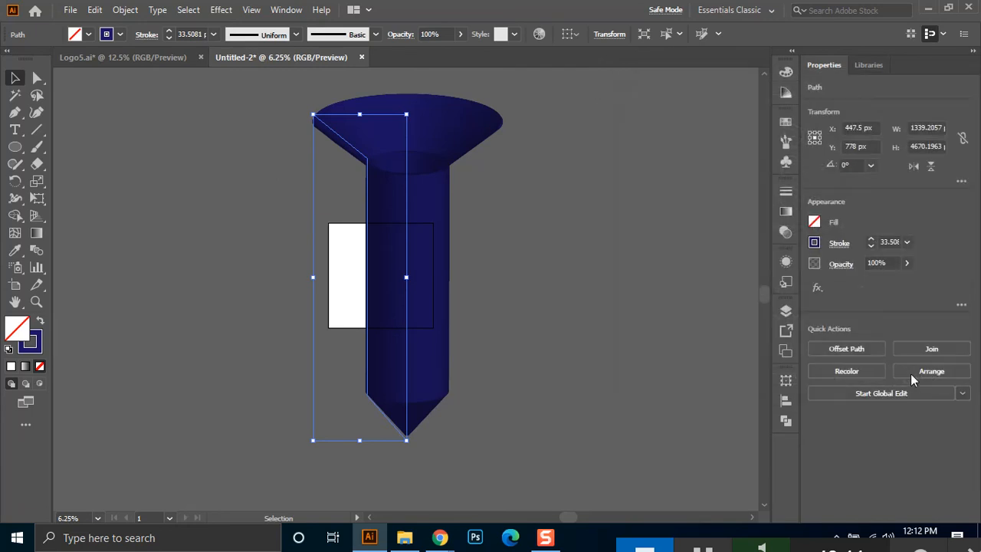
Change the revolved object's stroke colour to orange
{"action": "left_click", "coordinate": [574, 312]}
{"action": "left_click", "coordinate": [422, 191]}
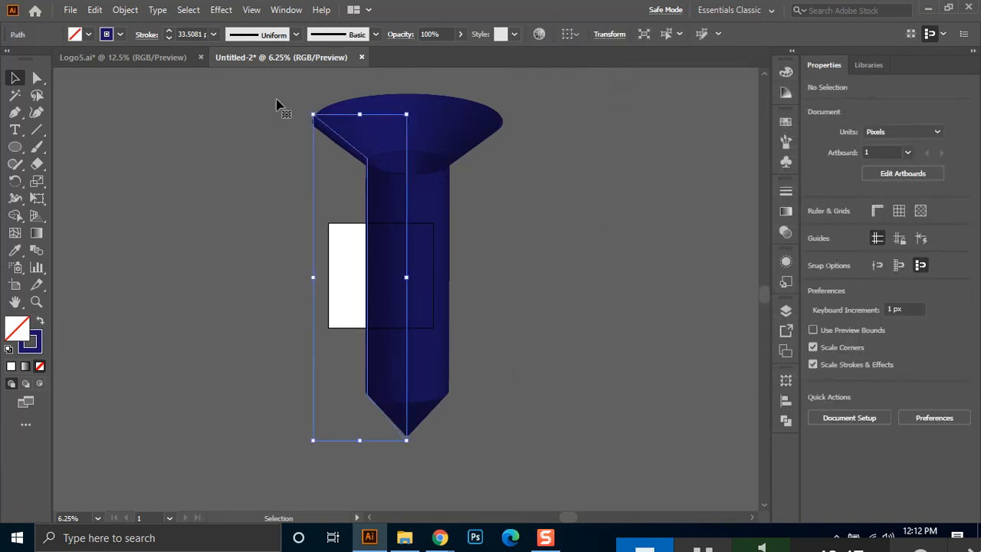
{"action": "left_click", "coordinate": [121, 35]}
{"action": "left_click", "coordinate": [129, 59]}
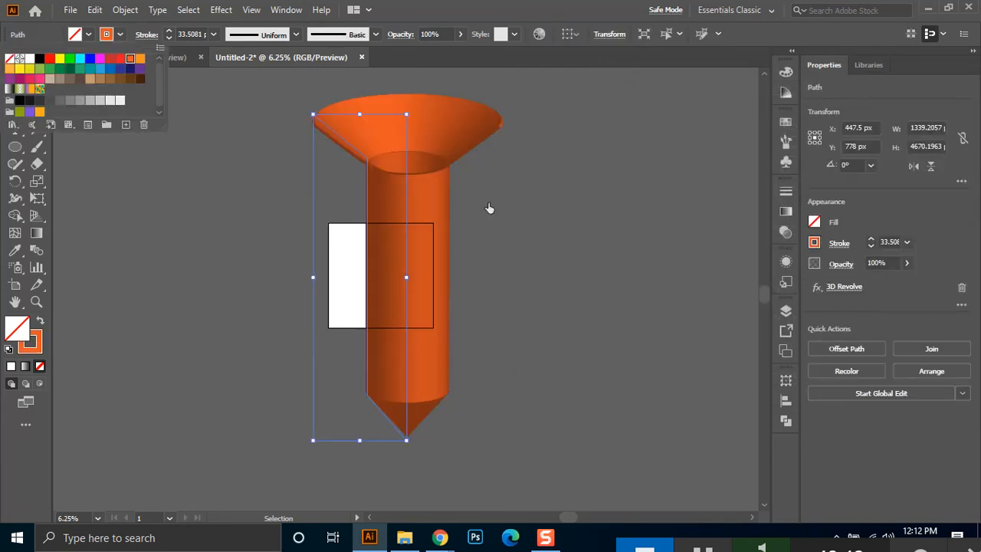
{"action": "key", "text": "Escape"}
Scale the orange 3D object down to about 83 x 289 px, deselect it and examine its shape up close
{"action": "left_click_drag", "start_coordinate": [406, 115], "coordinate": [364, 265]}
{"action": "left_click", "coordinate": [377, 335]}
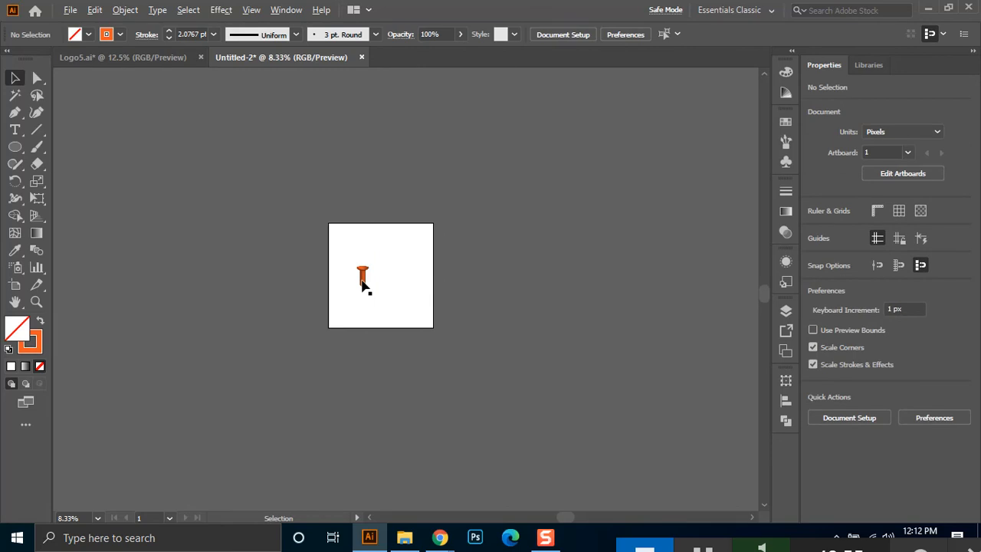
{"action": "scroll", "coordinate": [362, 282], "scroll_direction": "up", "scroll_amount": 2}
{"action": "scroll", "coordinate": [363, 390], "scroll_direction": "up", "scroll_amount": 5}
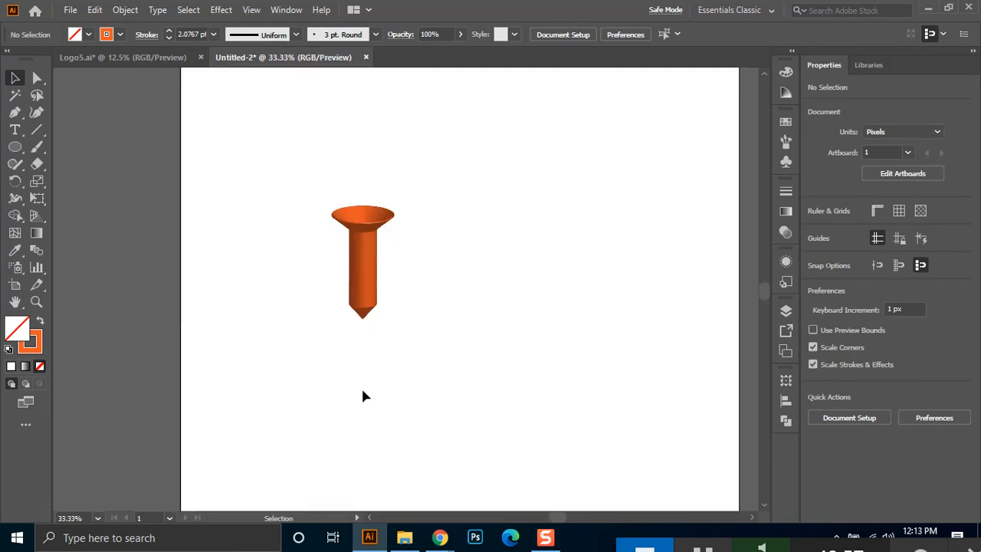
{"action": "scroll", "coordinate": [401, 291], "scroll_direction": "up", "scroll_amount": 1}
{"action": "scroll", "coordinate": [405, 237], "scroll_direction": "up", "scroll_amount": 1}
{"action": "scroll", "coordinate": [400, 243], "scroll_direction": "down", "scroll_amount": 2}
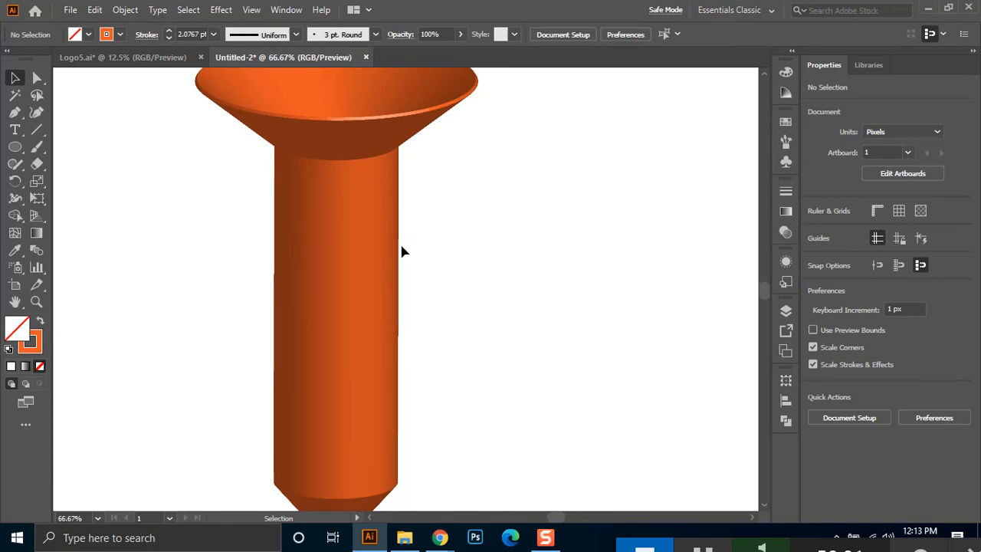
{"action": "scroll", "coordinate": [404, 239], "scroll_direction": "up", "scroll_amount": 1}
{"action": "left_click_drag", "start_coordinate": [412, 208], "coordinate": [401, 220]}
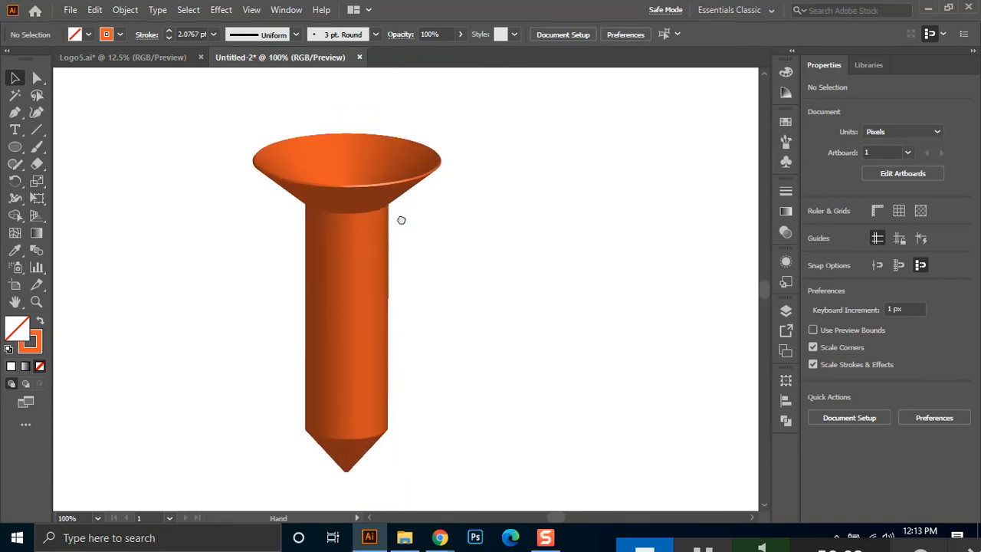
Extend the profile path horizontally from its bottom end with two Pen tool points at X 540 px and 683 px
{"action": "left_click_drag", "start_coordinate": [478, 140], "coordinate": [257, 420]}
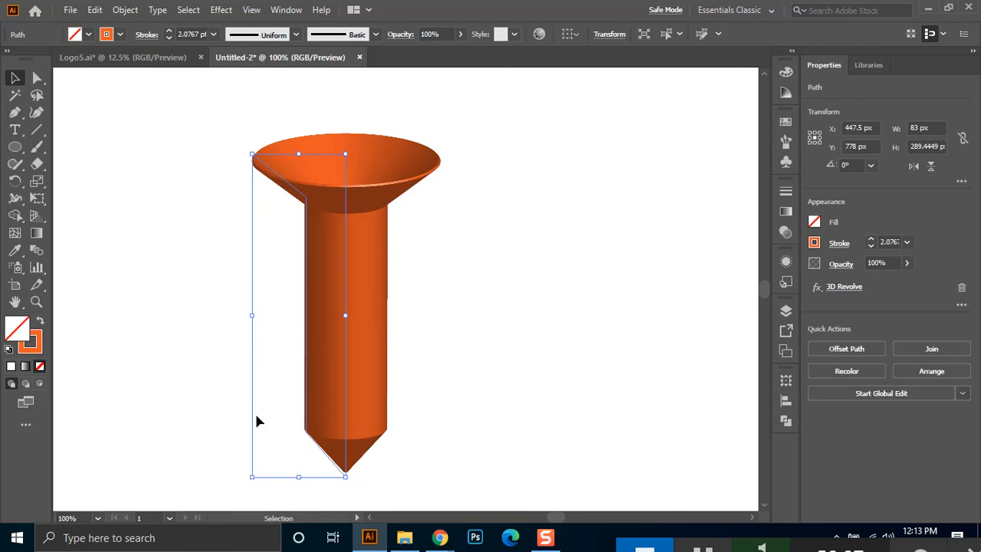
{"action": "scroll", "coordinate": [257, 421], "scroll_direction": "up", "scroll_amount": 1}
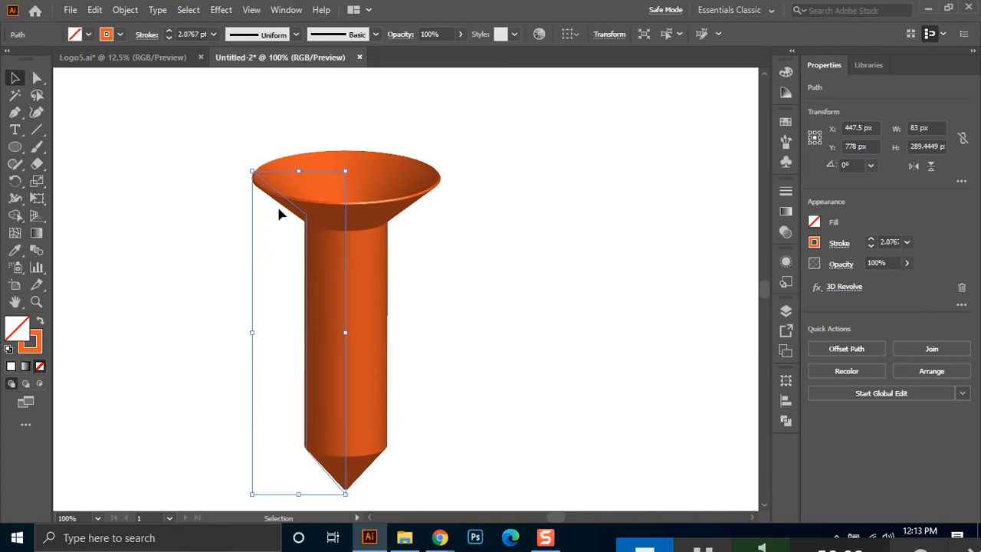
{"action": "left_click_drag", "start_coordinate": [152, 119], "coordinate": [301, 295]}
{"action": "left_click", "coordinate": [15, 113]}
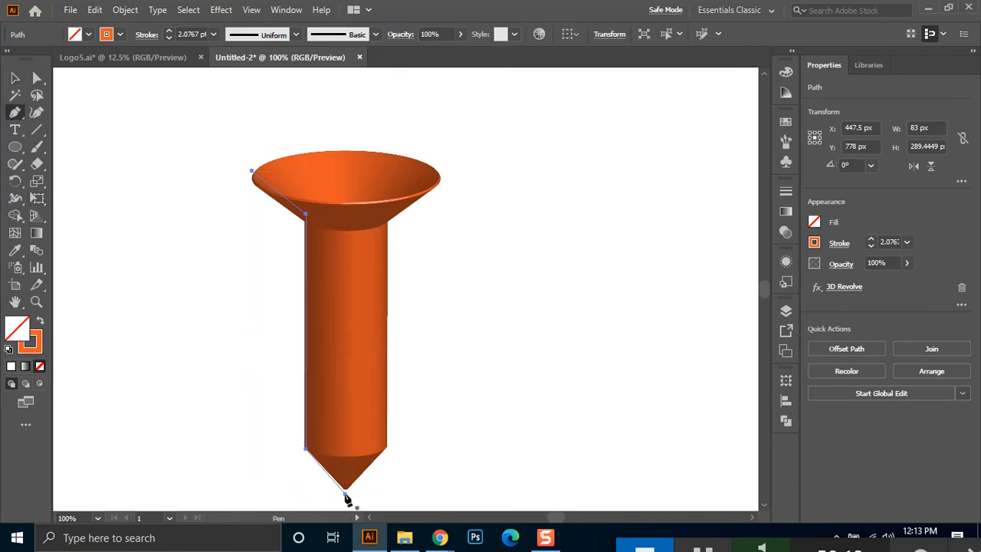
{"action": "left_click", "coordinate": [344, 492]}
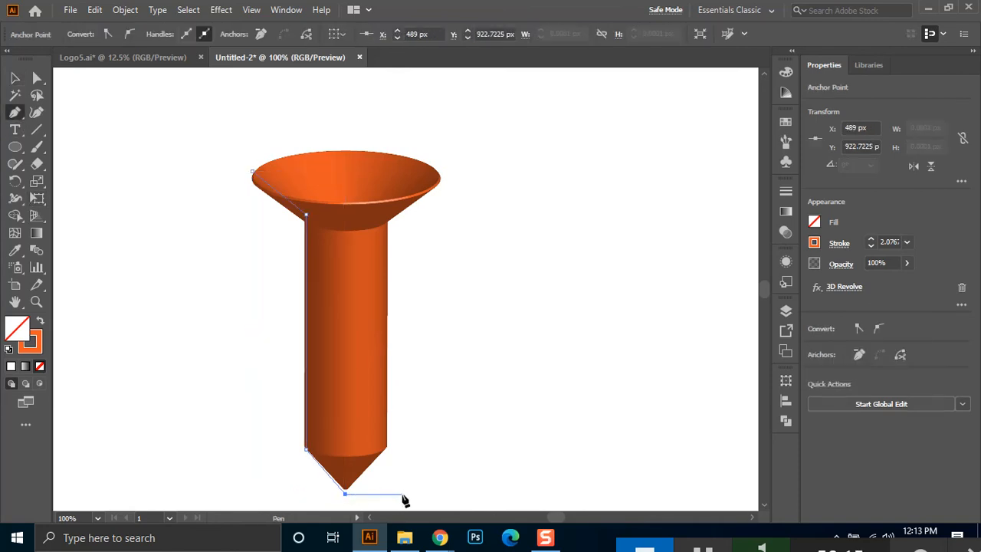
{"action": "left_click", "coordinate": [403, 496]}
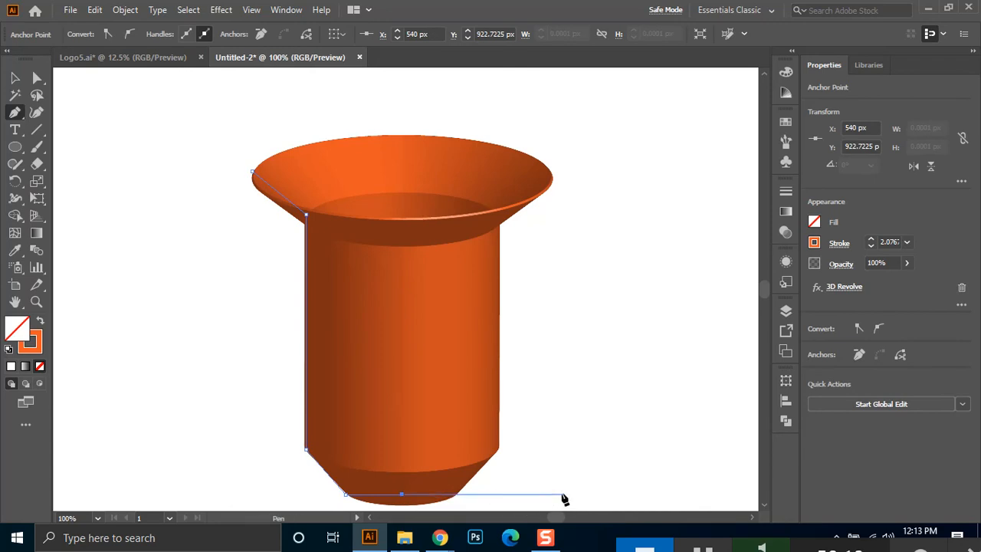
{"action": "left_click", "coordinate": [559, 496]}
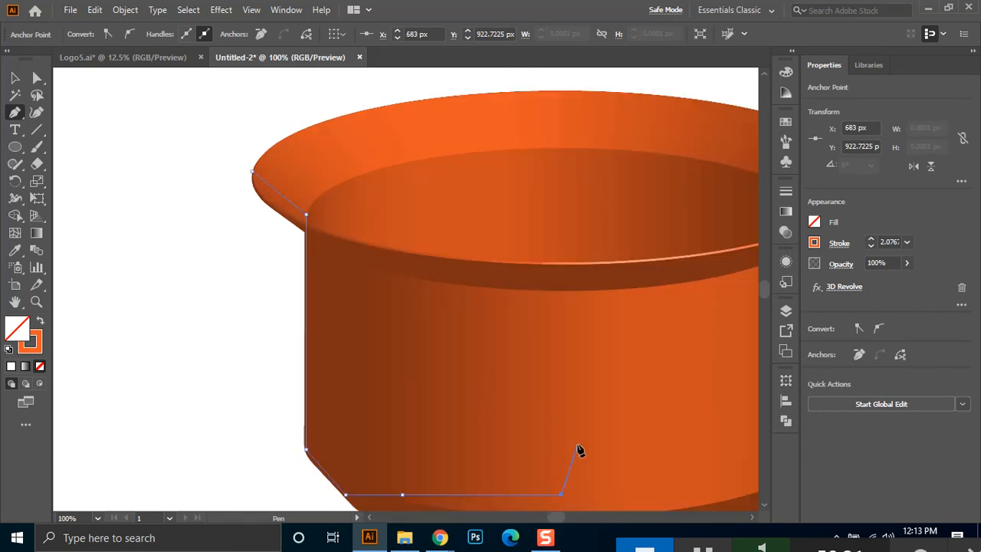
{"action": "scroll", "coordinate": [561, 496], "scroll_direction": "down", "scroll_amount": 2}
{"action": "left_click_drag", "start_coordinate": [537, 422], "coordinate": [377, 361]}
{"action": "left_click", "coordinate": [94, 165], "text": "ctrl"}
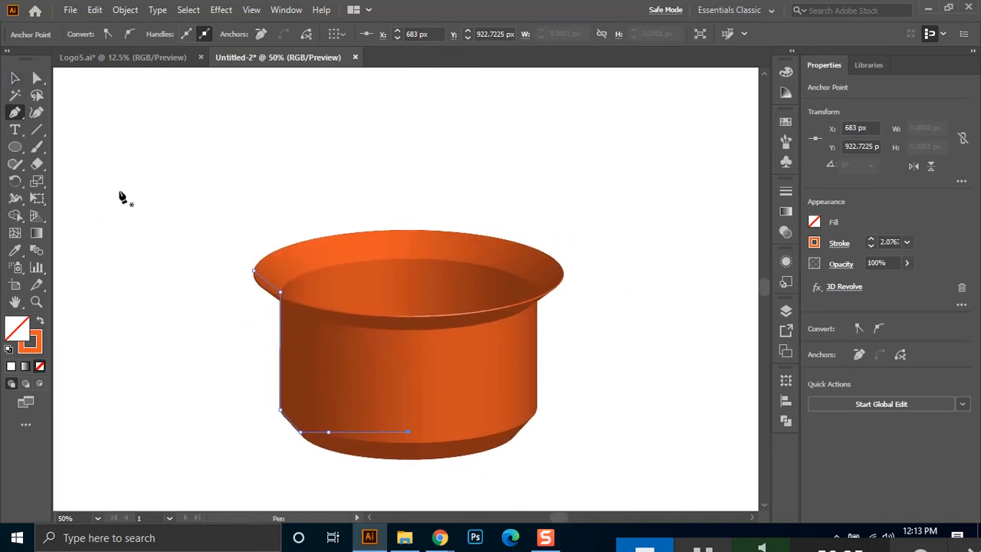
{"action": "left_click", "coordinate": [396, 346]}
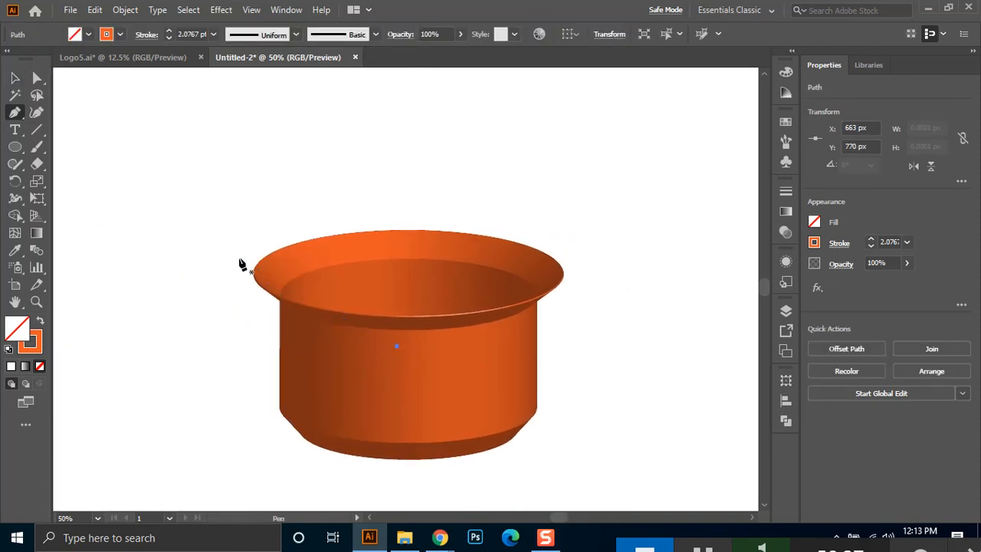
{"action": "key", "text": "ctrl+z"}
Select the pot's profile path and scale it down proportionally to about 169 x 177 px
{"action": "left_click", "coordinate": [15, 96]}
{"action": "left_click", "coordinate": [15, 77]}
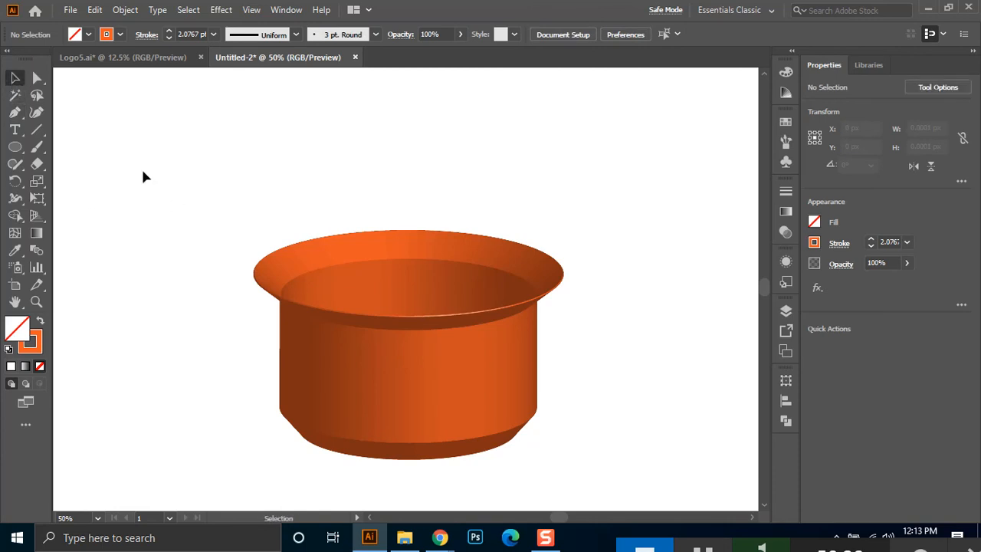
{"action": "left_click_drag", "start_coordinate": [143, 176], "coordinate": [421, 435]}
{"action": "left_click_drag", "start_coordinate": [380, 393], "coordinate": [352, 374]}
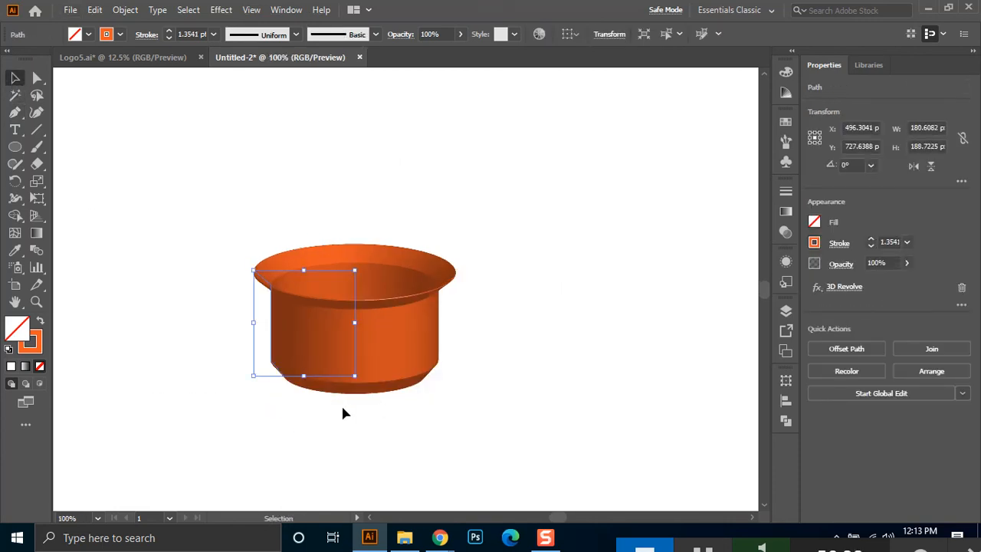
{"action": "scroll", "coordinate": [335, 406], "scroll_direction": "up", "scroll_amount": 2}
{"action": "left_click_drag", "start_coordinate": [489, 210], "coordinate": [492, 244]}
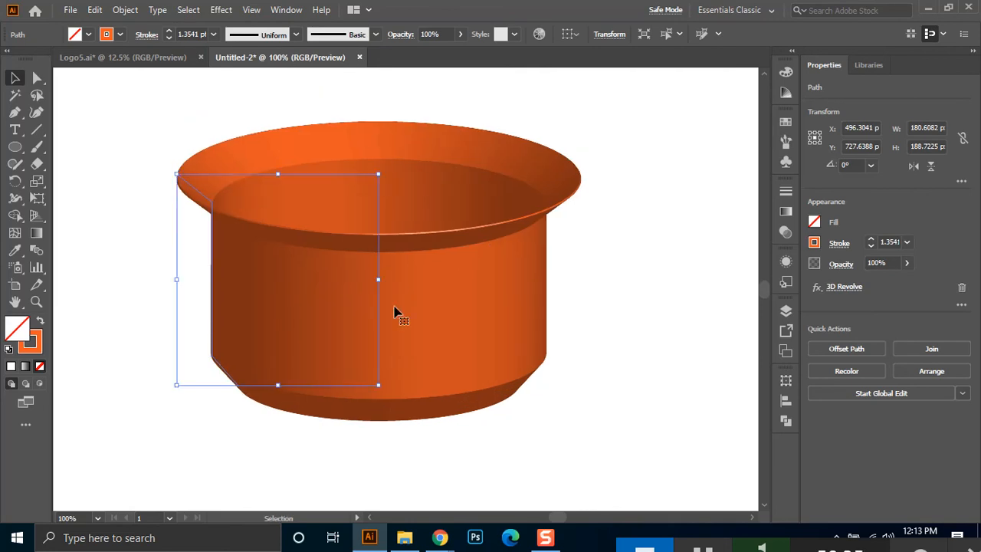
{"action": "left_click_drag", "start_coordinate": [381, 387], "coordinate": [366, 372]}
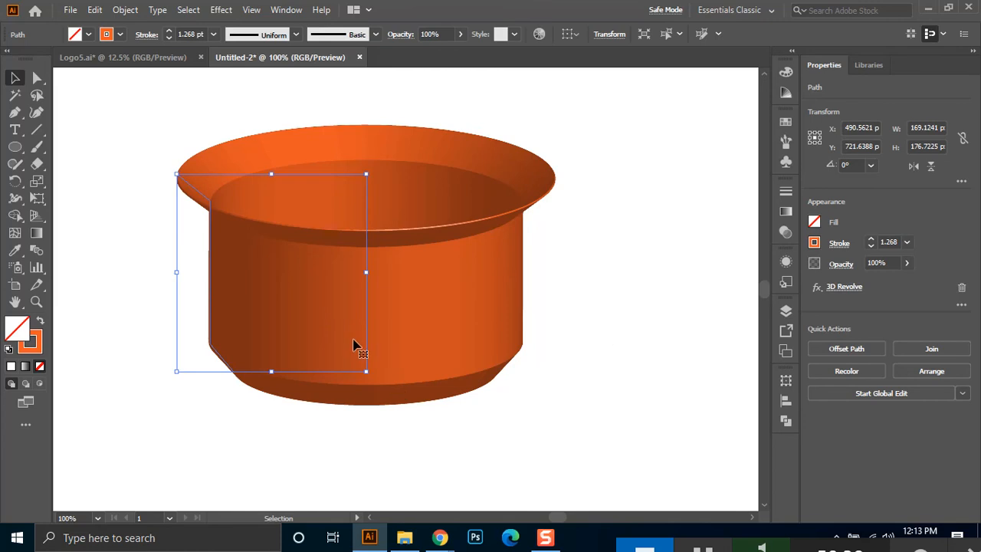
Reposition the pot on the artboard and stretch its profile to about 191 px high
{"action": "left_click_drag", "start_coordinate": [210, 243], "coordinate": [184, 296]}
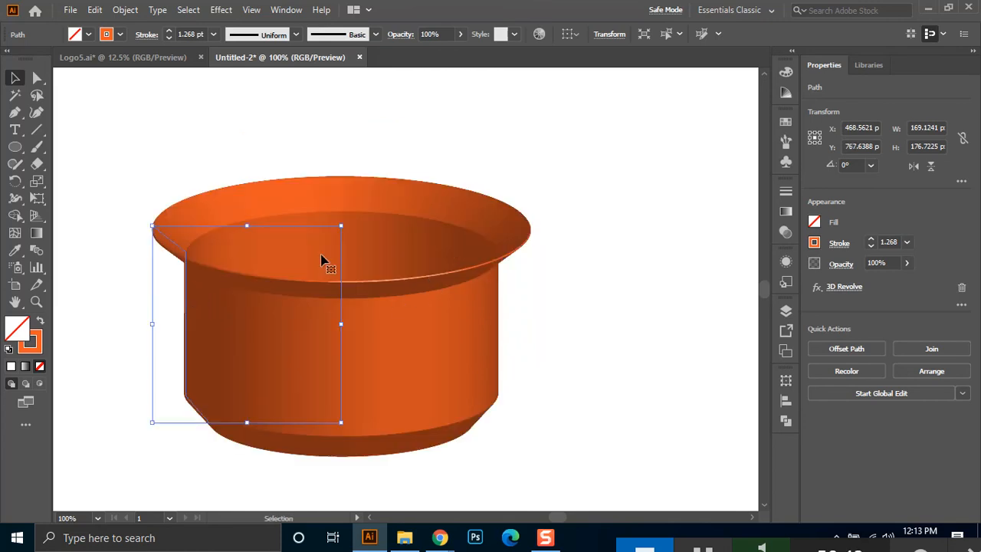
{"action": "left_click_drag", "start_coordinate": [247, 226], "coordinate": [253, 212]}
{"action": "left_click_drag", "start_coordinate": [262, 246], "coordinate": [262, 246]}
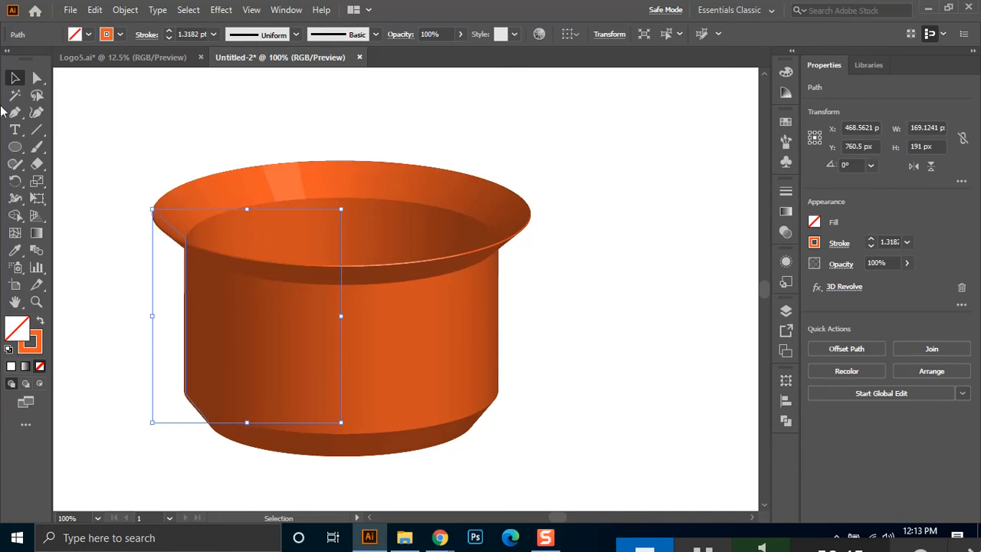
Round the profile's corner below the rim to about 48 px and the lower wall corner to about 97 px
{"action": "key", "text": "a"}
{"action": "left_click", "coordinate": [187, 240]}
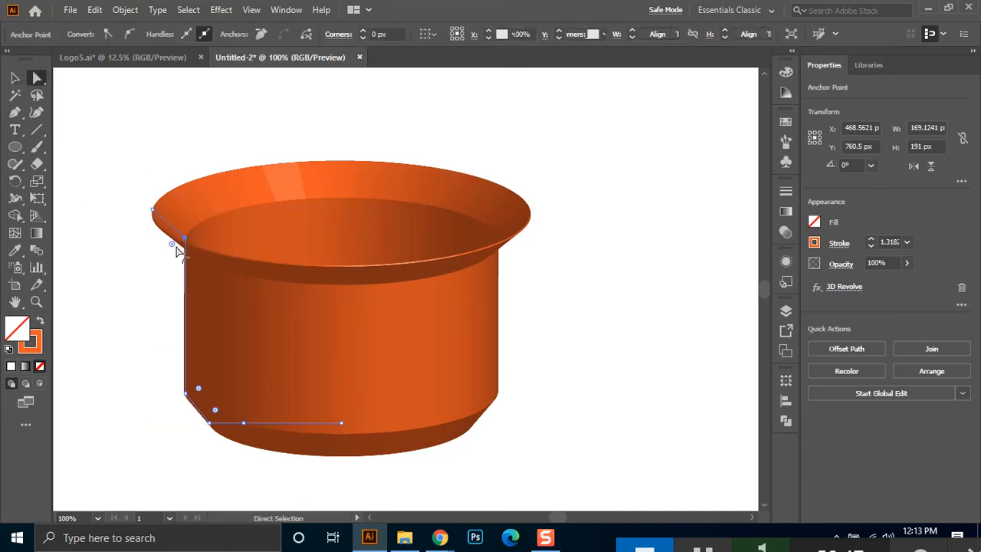
{"action": "left_click_drag", "start_coordinate": [173, 246], "coordinate": [131, 266]}
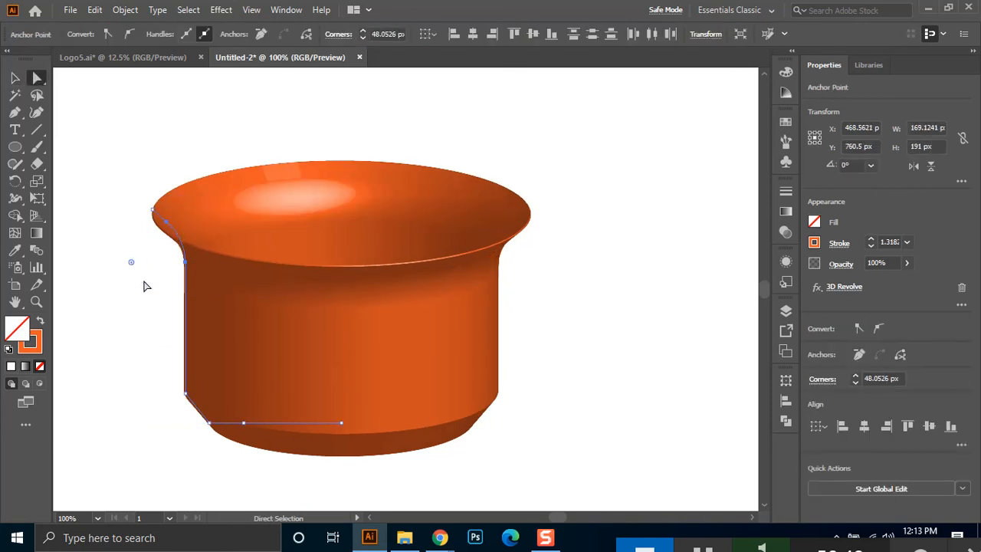
{"action": "left_click", "coordinate": [186, 395]}
{"action": "left_click_drag", "start_coordinate": [198, 389], "coordinate": [311, 322]}
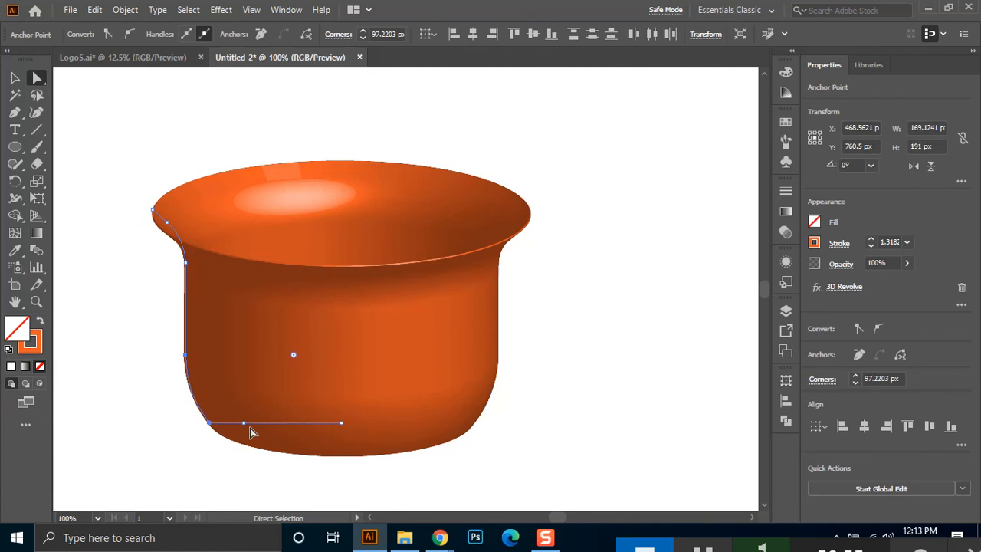
Try rounding the corner at the pot's base, readjust the lower wall's curve and deselect the pot
{"action": "left_click", "coordinate": [210, 424]}
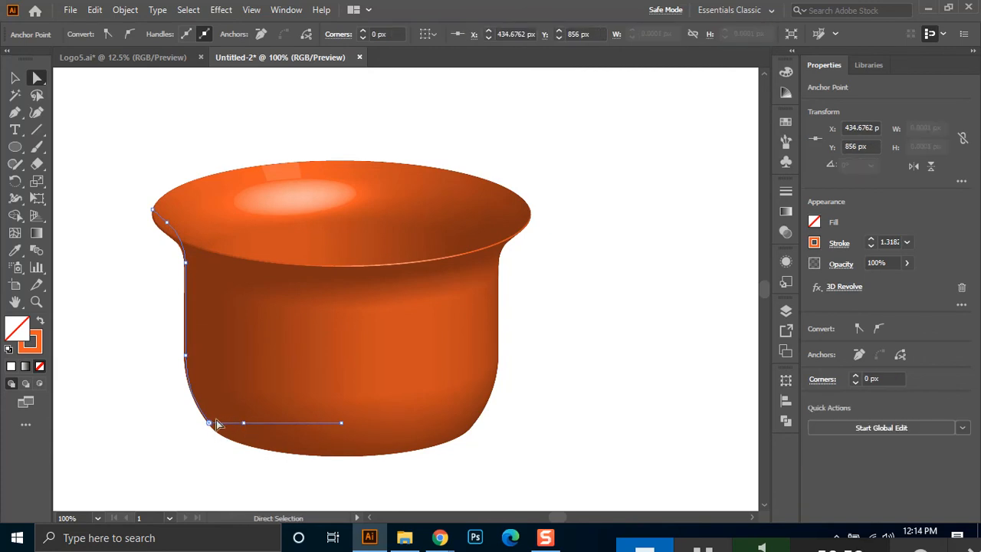
{"action": "left_click_drag", "start_coordinate": [203, 443], "coordinate": [226, 414]}
{"action": "left_click_drag", "start_coordinate": [293, 361], "coordinate": [262, 370]}
{"action": "left_click_drag", "start_coordinate": [214, 412], "coordinate": [216, 453]}
{"action": "left_click", "coordinate": [224, 462]}
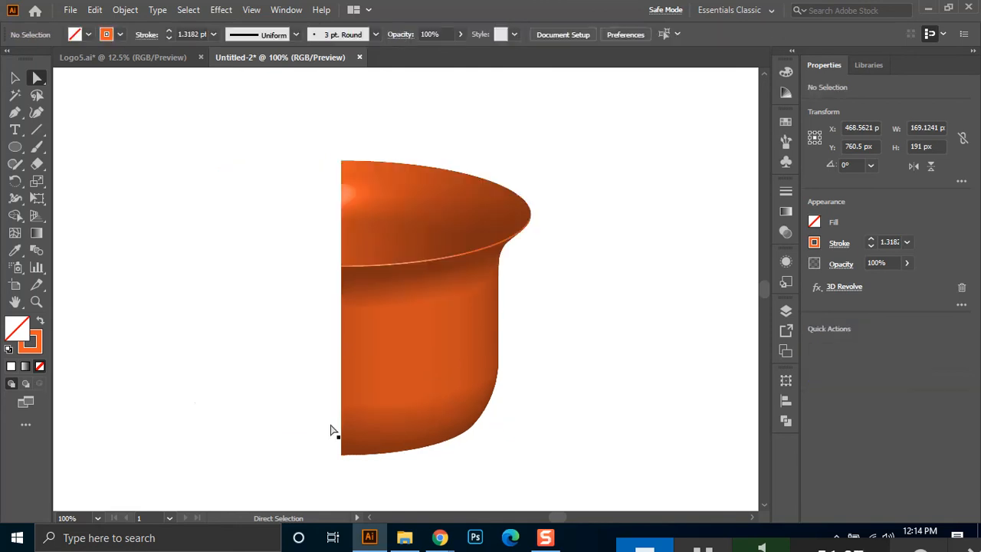
{"action": "left_click", "coordinate": [368, 375]}
{"action": "key", "text": "v"}
{"action": "left_click", "coordinate": [589, 256]}
{"action": "key", "text": "ctrl+minus"}
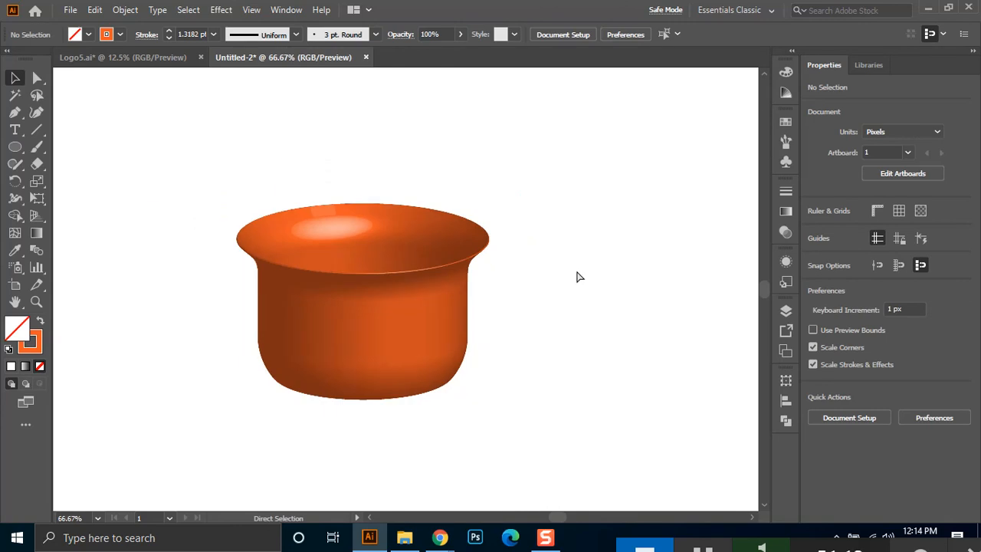
{"action": "key", "text": "ctrl+minus"}
Show the Logo5.ai document and switch to the Google Meet call in Chrome
{"action": "left_click", "coordinate": [154, 56]}
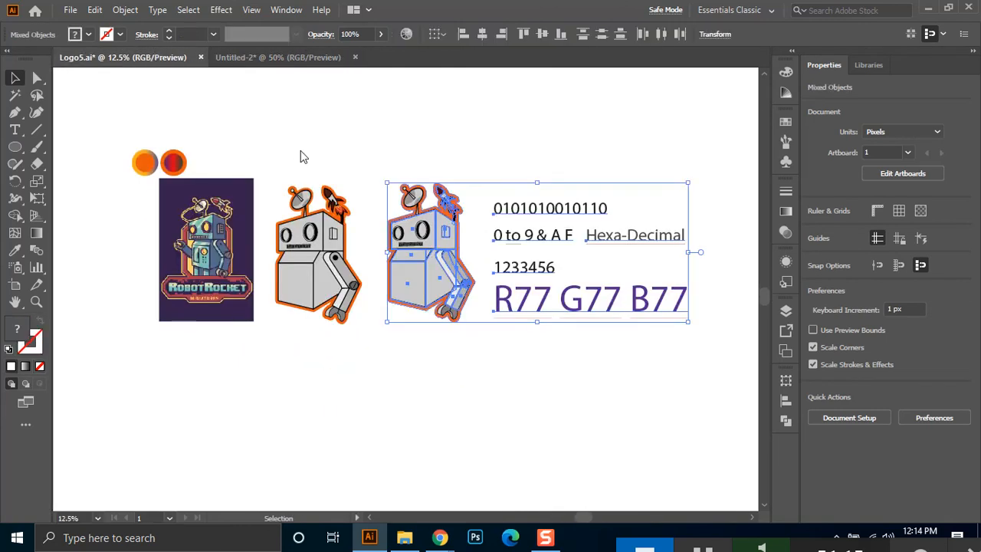
{"action": "left_click", "coordinate": [405, 541]}
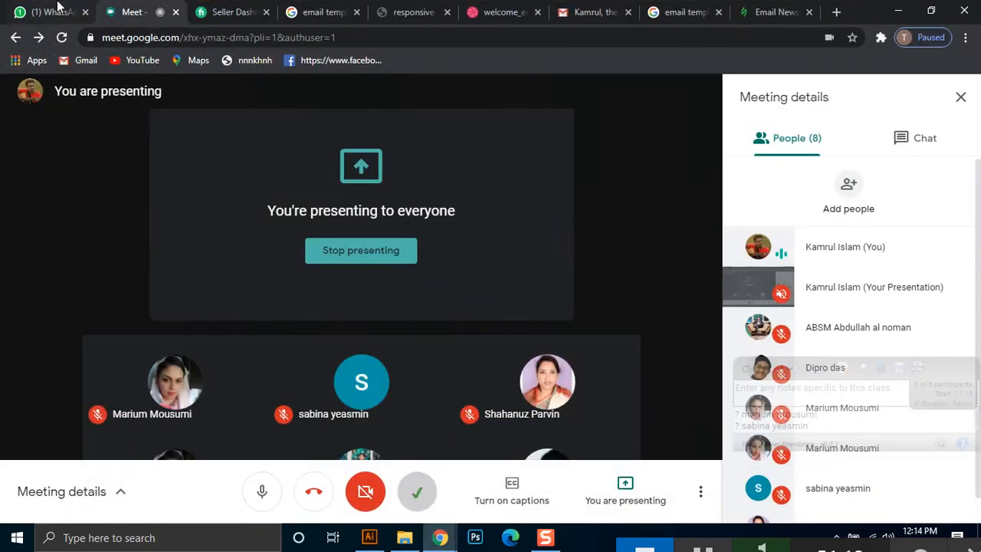
Open the interlaced blue and green ribbon logo picture in the WhatsApp group chat and copy the image
{"action": "left_click", "coordinate": [57, 9]}
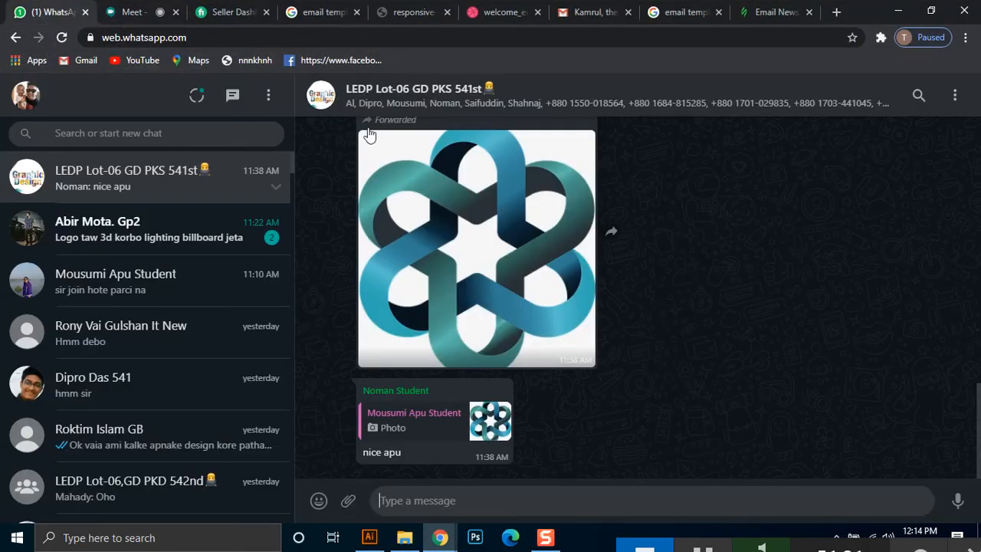
{"action": "left_click", "coordinate": [461, 247]}
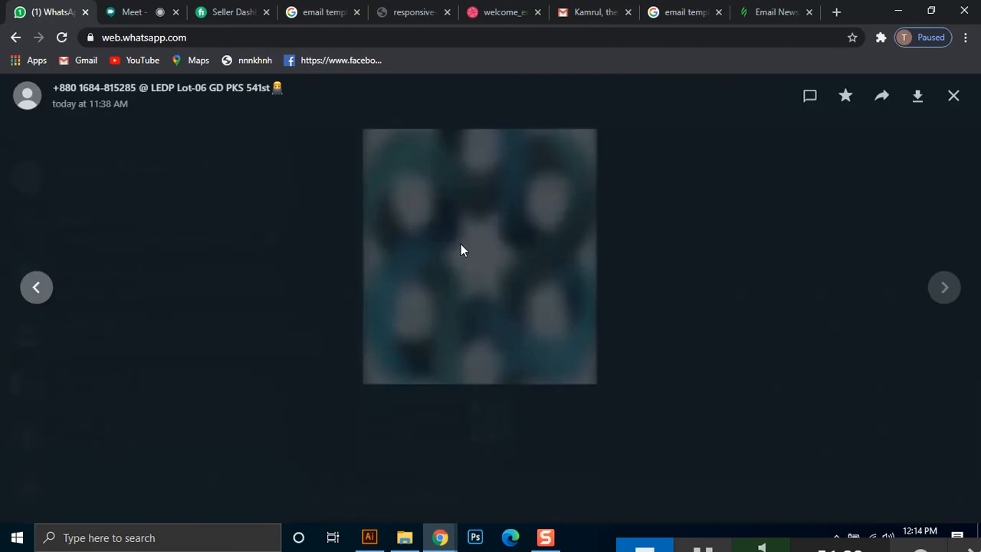
{"action": "left_click", "coordinate": [467, 242]}
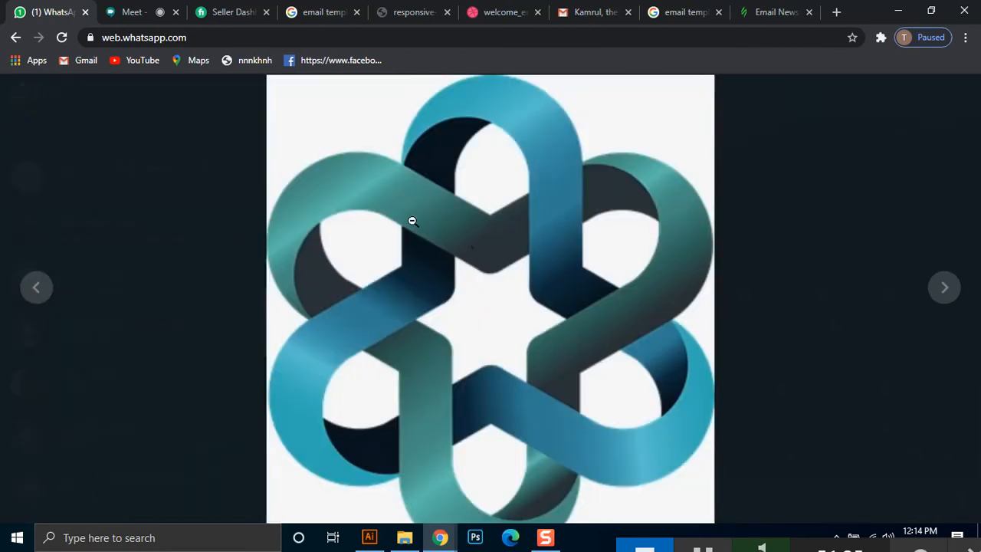
{"action": "right_click", "coordinate": [439, 245]}
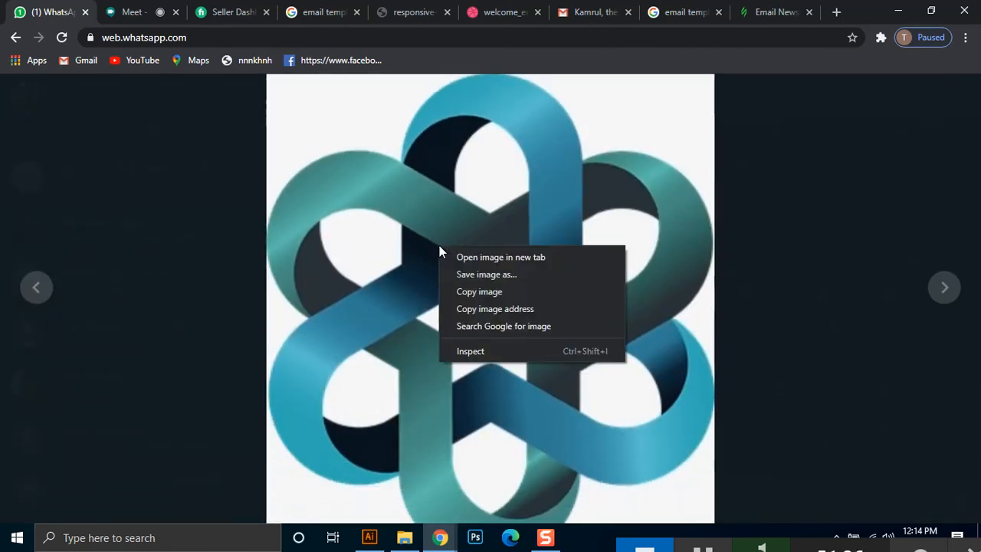
{"action": "left_click", "coordinate": [477, 296]}
{"action": "left_click", "coordinate": [464, 322]}
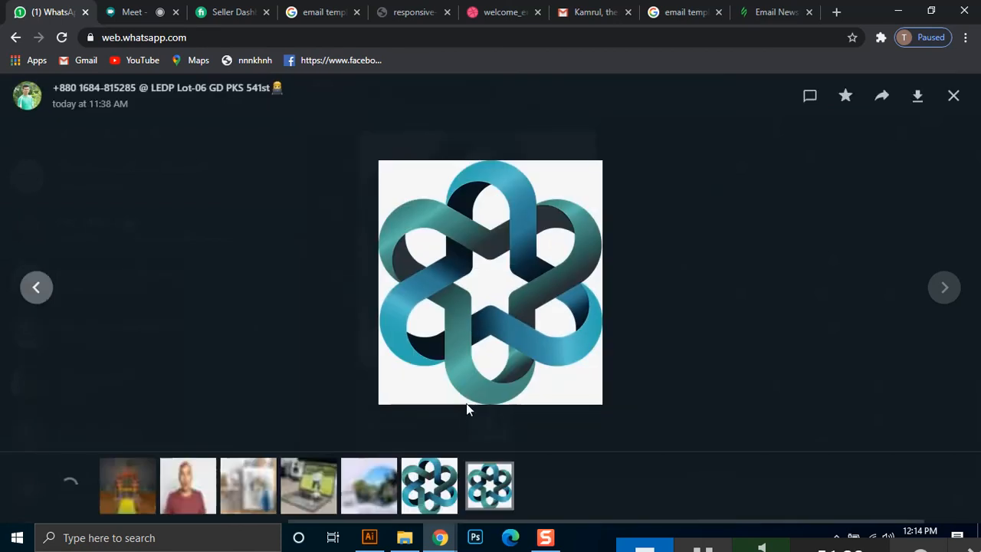
Switch to Illustrator and try placing the copied ribbon logo image in the Logo5.ai document
{"action": "left_click", "coordinate": [379, 549]}
{"action": "left_click", "coordinate": [394, 508]}
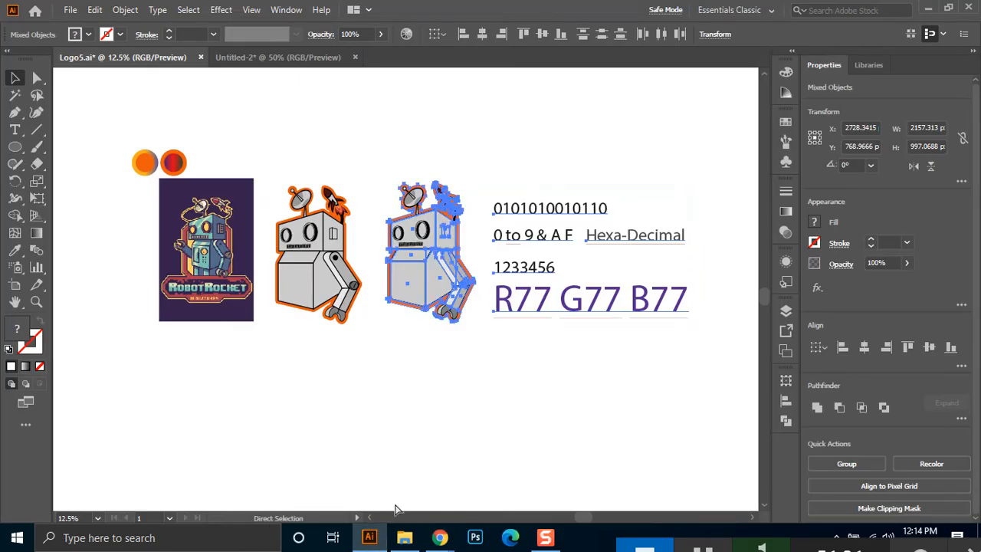
{"action": "key", "text": "ctrl+v"}
{"action": "left_click_drag", "start_coordinate": [401, 297], "coordinate": [380, 398]}
{"action": "left_click", "coordinate": [418, 352]}
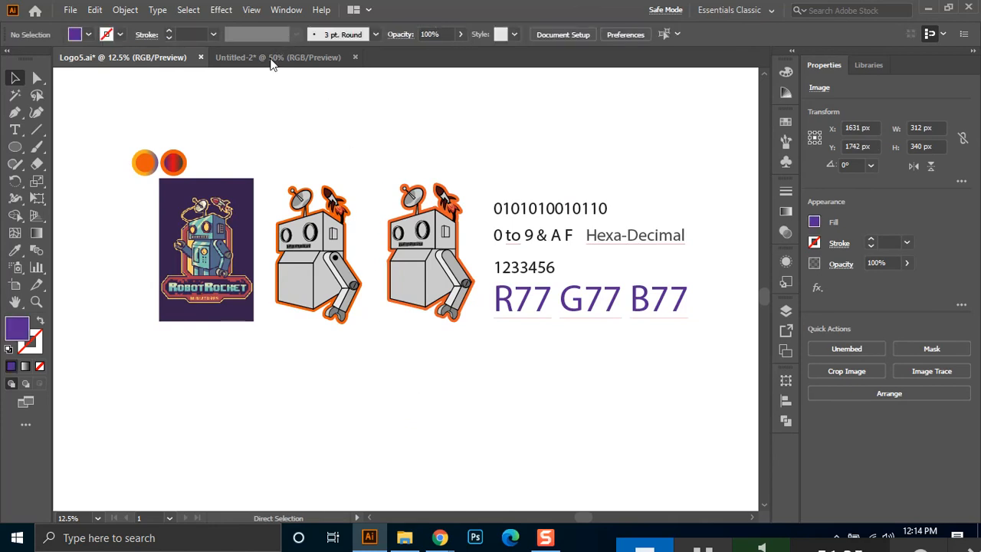
Paste the ribbon logo image into the Untitled-2 document and move it and the orange pot apart to free the artboard's centre
{"action": "left_click", "coordinate": [272, 60]}
{"action": "left_click", "coordinate": [359, 266]}
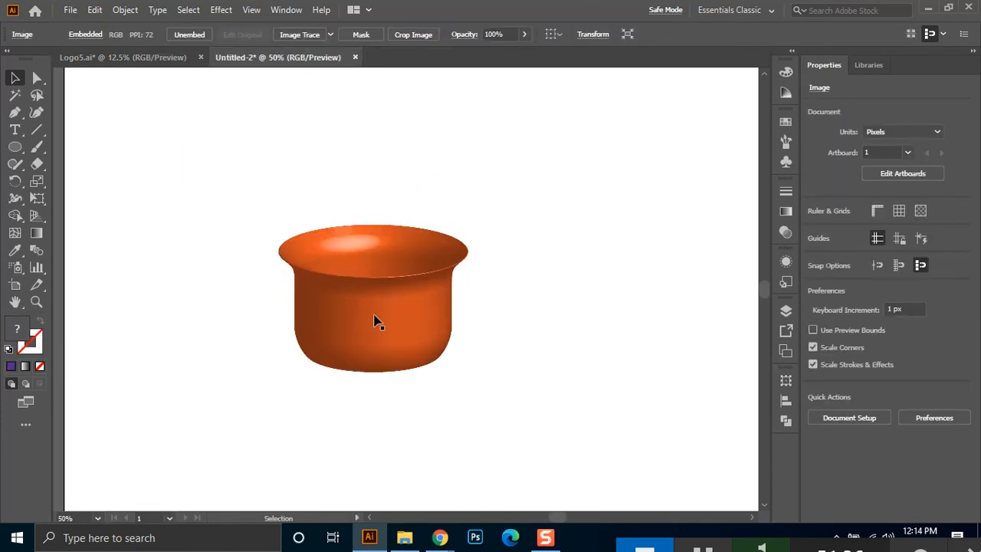
{"action": "key", "text": "ctrl+v"}
{"action": "left_click_drag", "start_coordinate": [414, 257], "coordinate": [612, 167]}
{"action": "left_click_drag", "start_coordinate": [368, 344], "coordinate": [263, 221]}
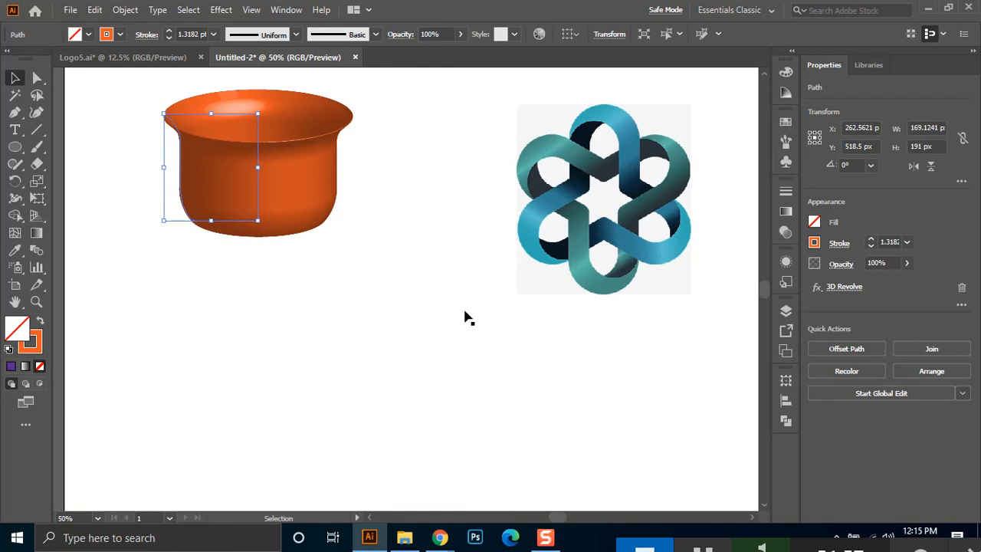
Draw a rectangle about 124 by 350 px over the logo's vertical ribbon loop and move it to the empty area between pot and logo
{"action": "left_click", "coordinate": [15, 146]}
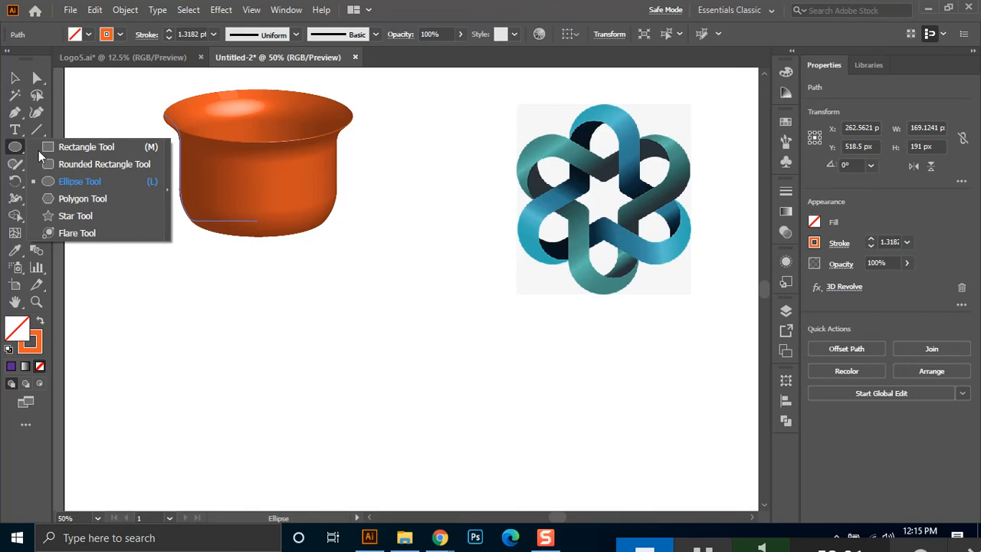
{"action": "left_click", "coordinate": [73, 147]}
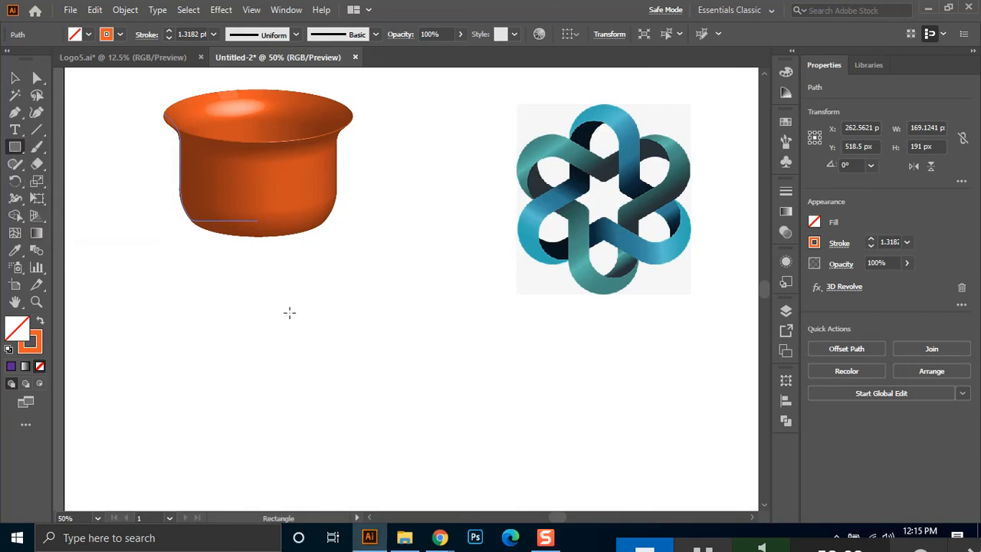
{"action": "left_click_drag", "start_coordinate": [570, 104], "coordinate": [642, 300]}
{"action": "key", "text": "v"}
{"action": "left_click_drag", "start_coordinate": [637, 164], "coordinate": [427, 300]}
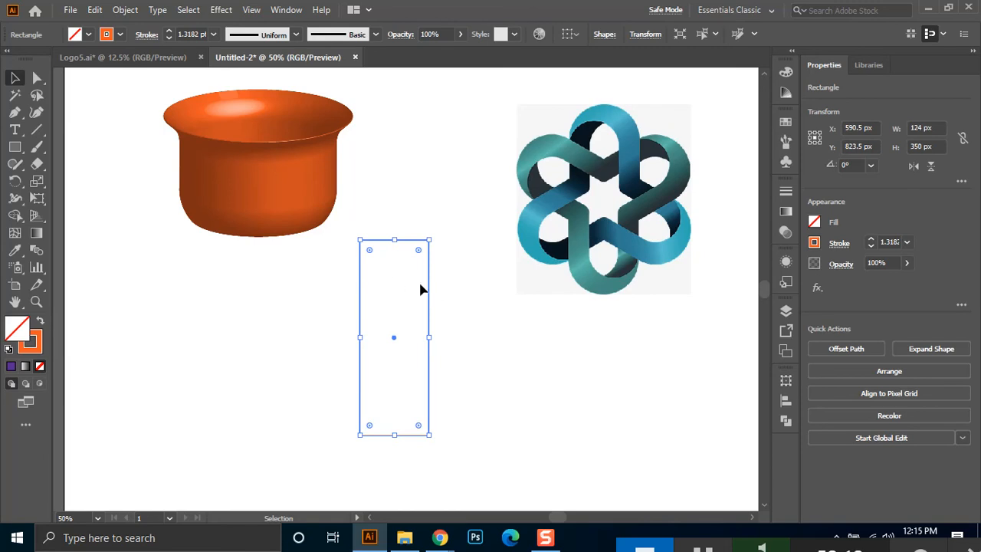
Round all the rectangle's corners to about 62 px to form a capsule and convert it to a plain path with Pathfinder Unite
{"action": "key", "text": "a"}
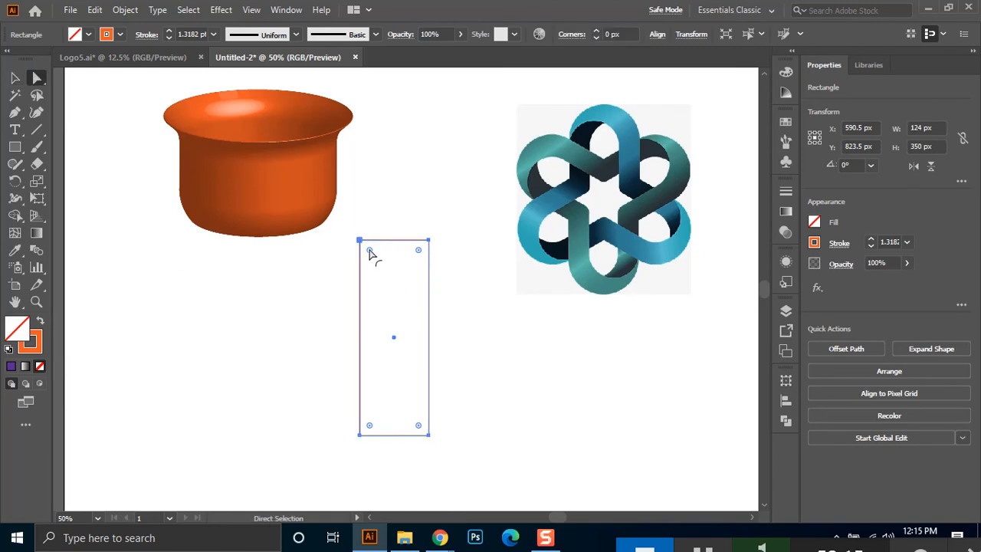
{"action": "left_click_drag", "start_coordinate": [369, 250], "coordinate": [389, 294]}
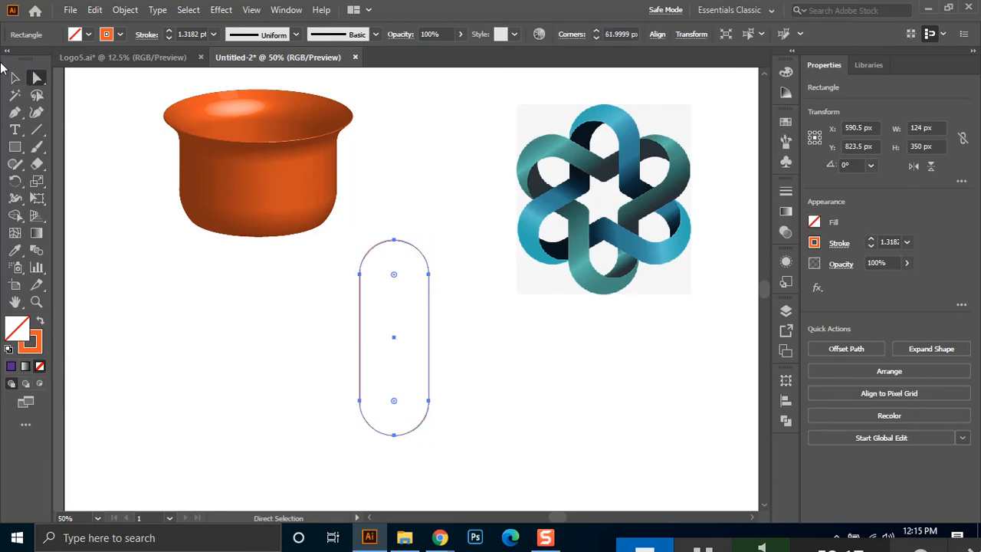
{"action": "left_click", "coordinate": [14, 77]}
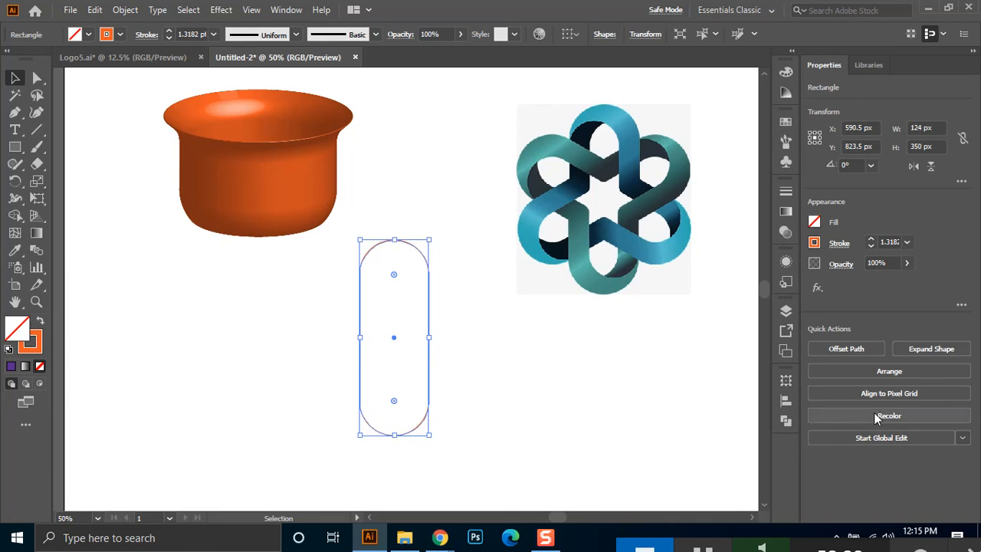
{"action": "left_click", "coordinate": [786, 421]}
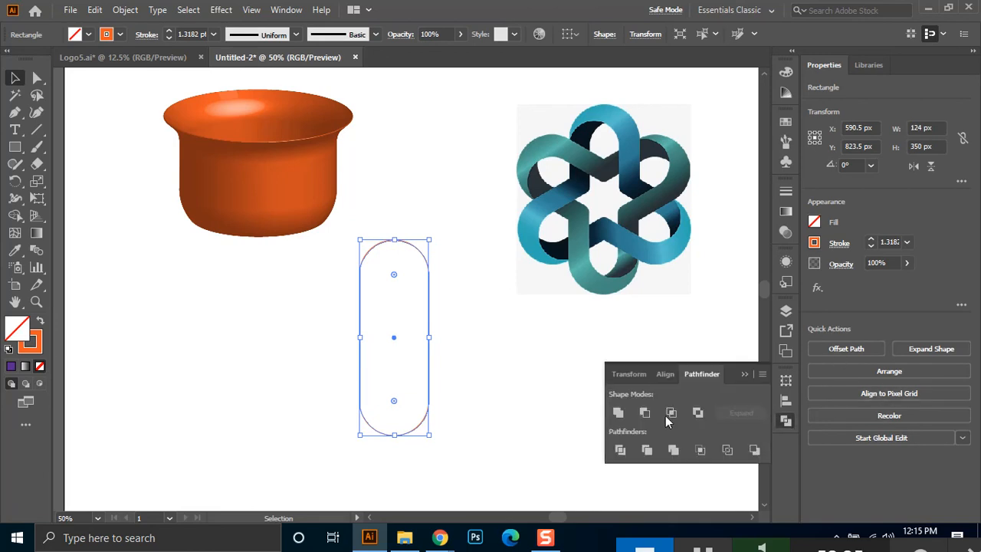
{"action": "left_click", "coordinate": [619, 413]}
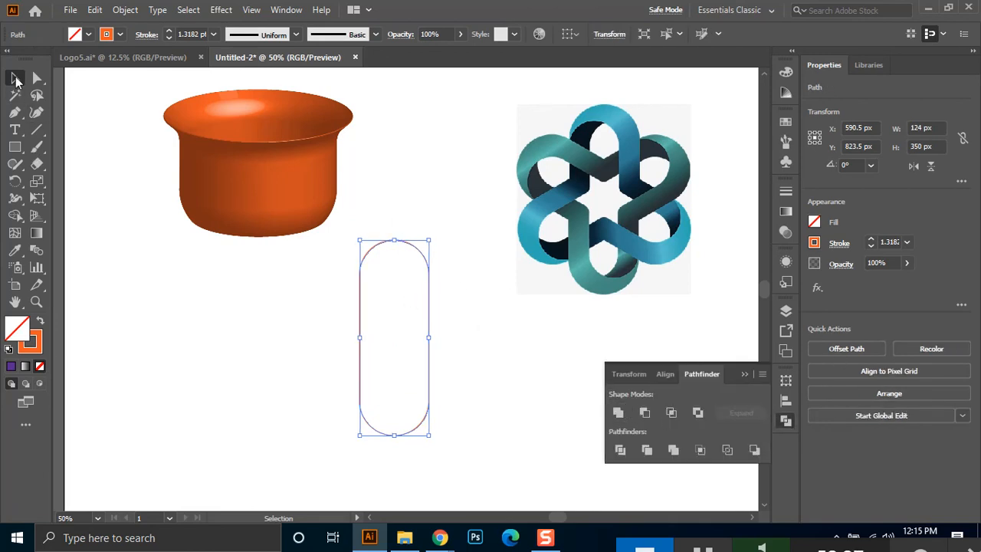
Swap the capsule's stroke and fill so it is solid without an outline, and change its fill to light blue
{"action": "left_click", "coordinate": [40, 322]}
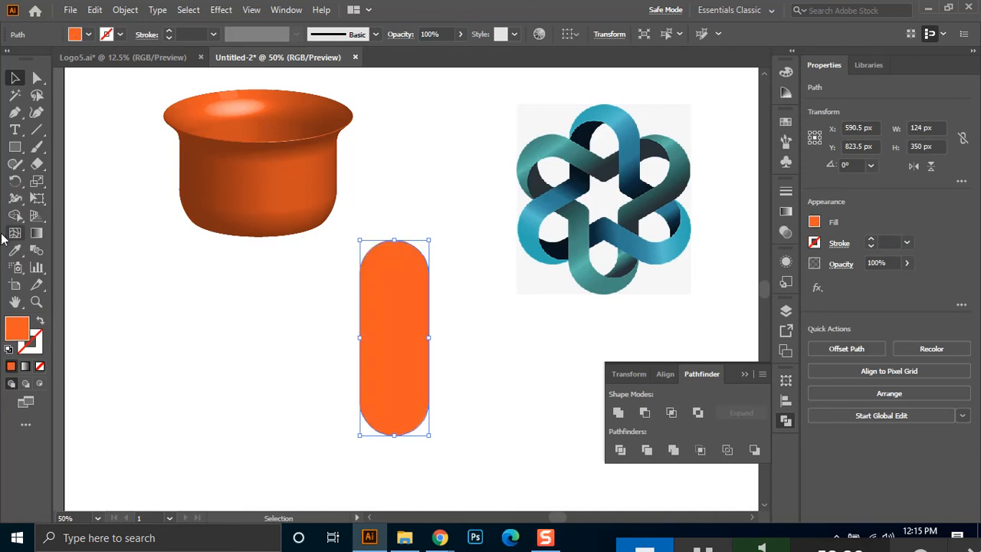
{"action": "left_click", "coordinate": [247, 368]}
{"action": "left_click", "coordinate": [404, 306]}
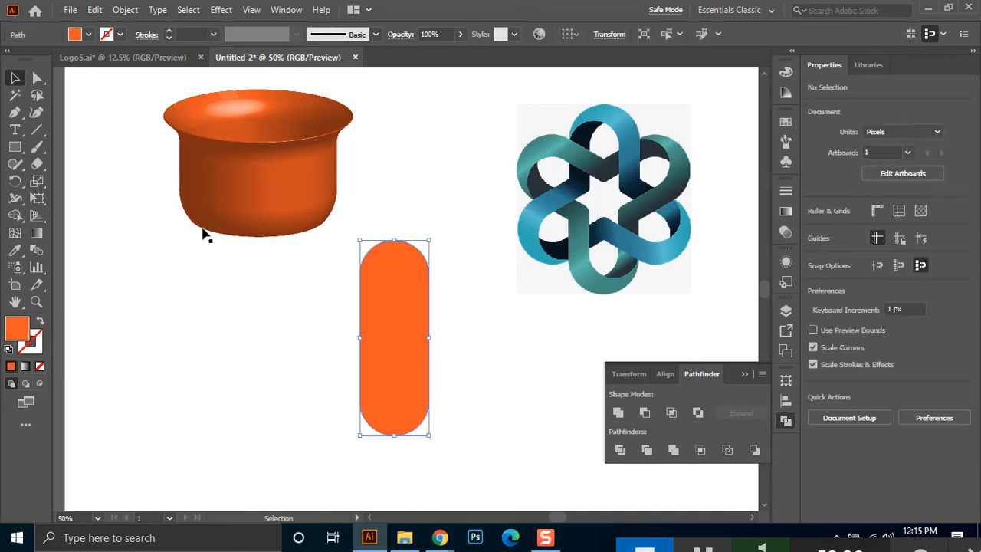
{"action": "left_click", "coordinate": [97, 36]}
{"action": "left_click", "coordinate": [97, 75]}
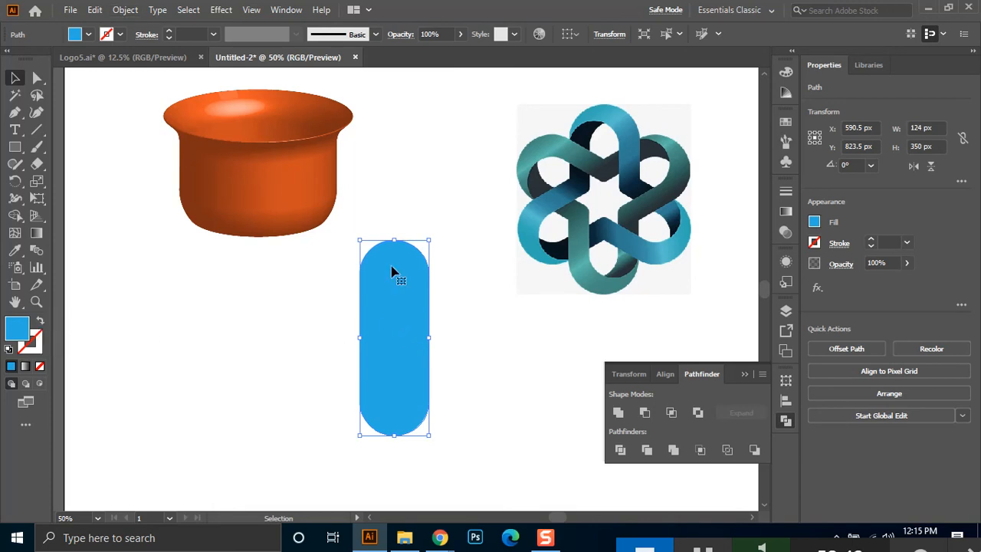
Create an inner copy of the blue capsule using Offset Path with an offset of -32 px and mitered joins
{"action": "left_click", "coordinate": [128, 11]}
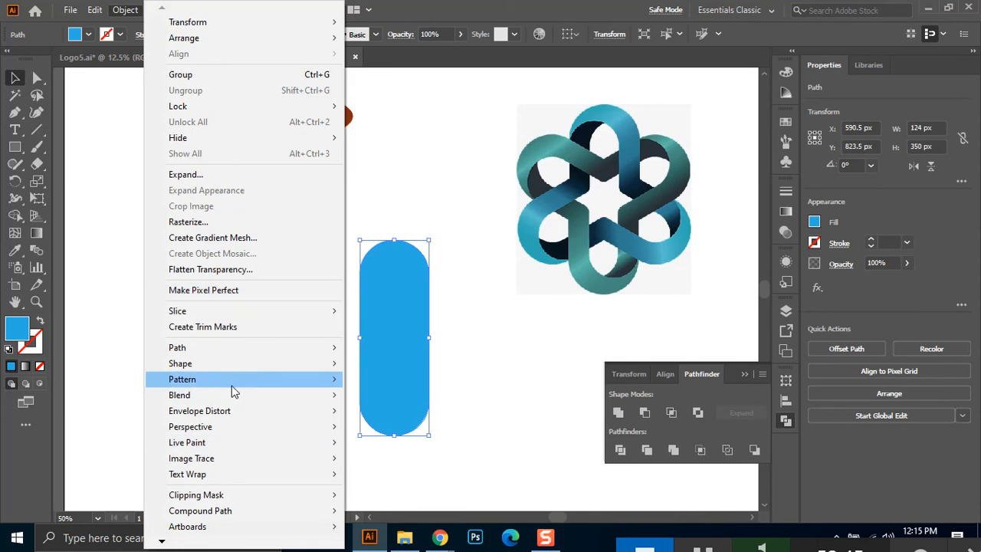
{"action": "mouse_move", "coordinate": [236, 354]}
{"action": "left_click", "coordinate": [389, 400]}
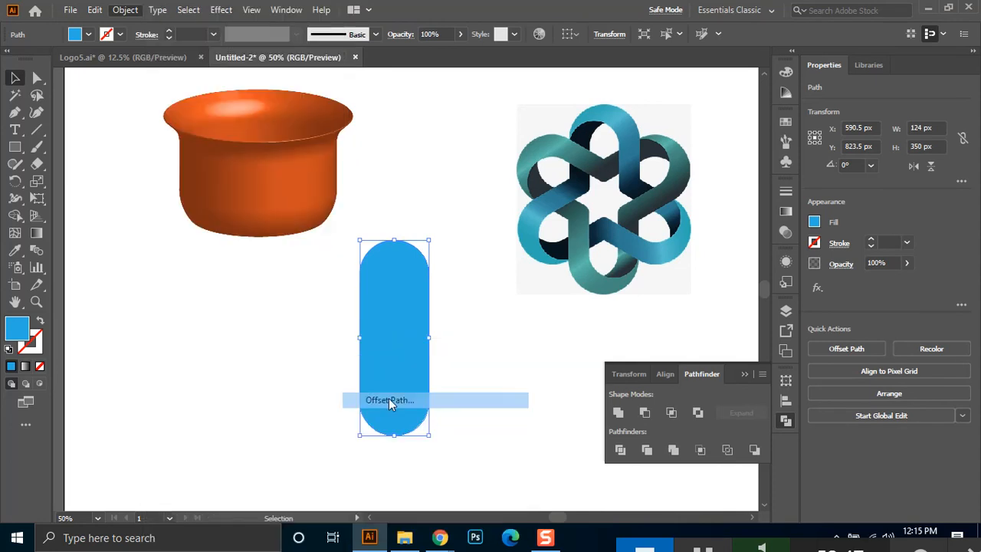
{"action": "type", "text": "-20"}
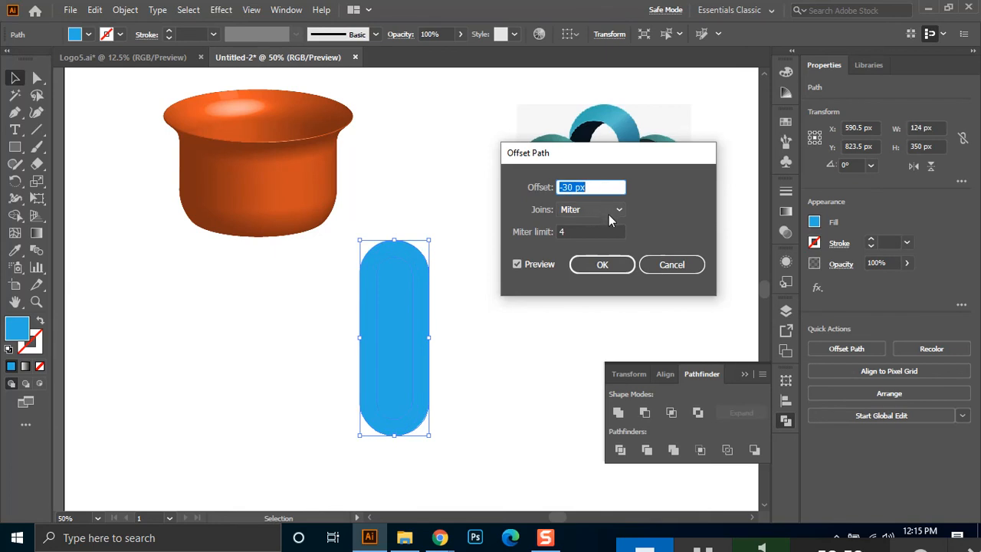
{"action": "type", "text": "-39"}
{"action": "key", "text": "Up"}
{"action": "key", "text": "Up"}
{"action": "key", "text": "Up"}
{"action": "key", "text": "Up"}
{"action": "key", "text": "Up"}
{"action": "key", "text": "Up"}
{"action": "key", "text": "Up"}
{"action": "left_click", "coordinate": [603, 263]}
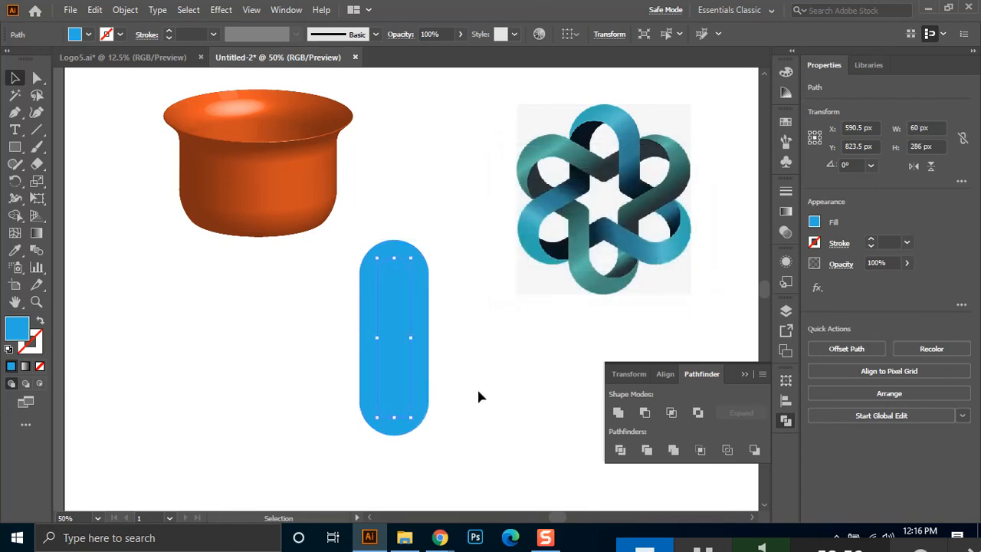
{"action": "left_click", "coordinate": [484, 418]}
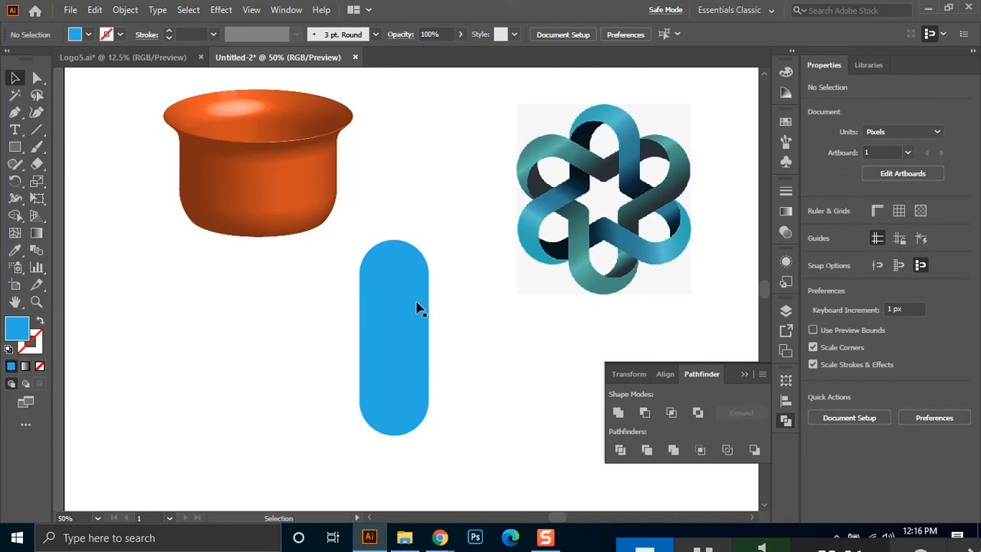
Fill the inner capsule with the dark navy sampled from the shaded part of the reference logo's upper loop
{"action": "left_click", "coordinate": [387, 308]}
{"action": "left_click", "coordinate": [394, 313]}
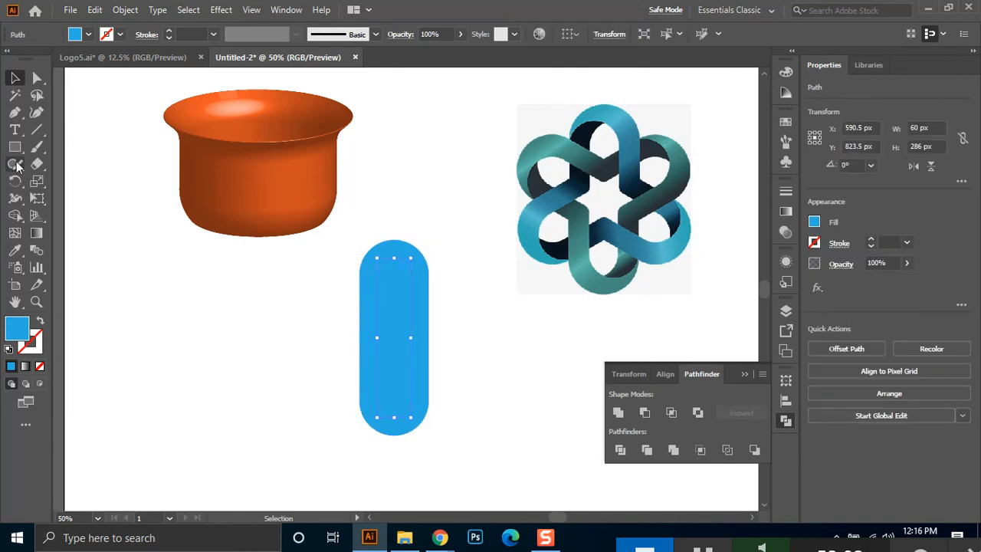
{"action": "left_click", "coordinate": [15, 249]}
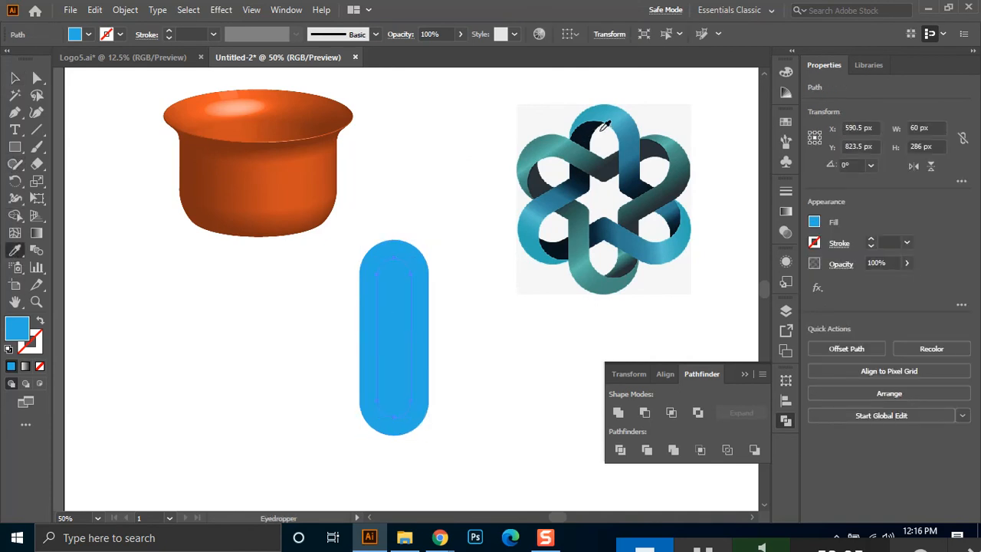
{"action": "left_click", "coordinate": [591, 132]}
{"action": "left_click", "coordinate": [15, 77]}
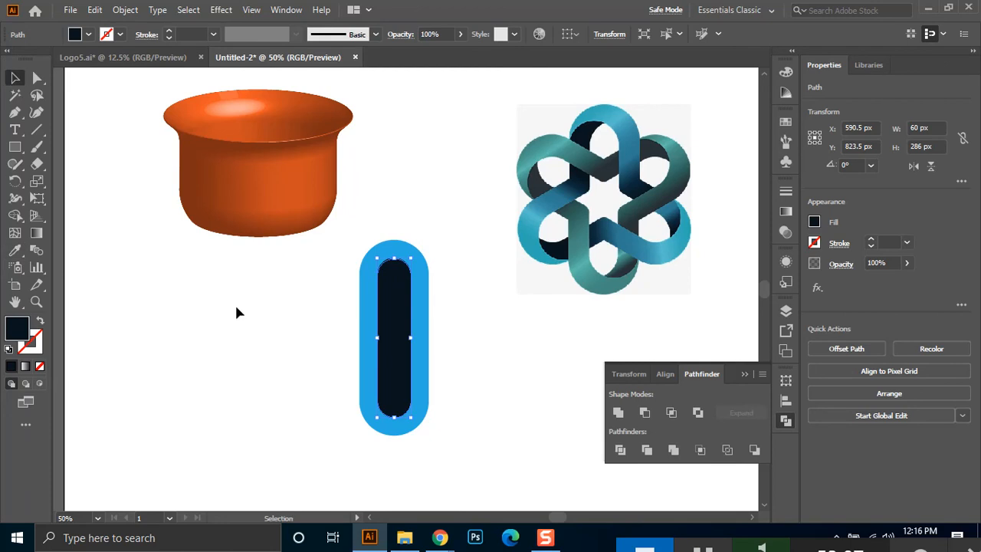
Scale the black and light-blue pills together to about 127 × 358.5 px
{"action": "left_click", "coordinate": [437, 301]}
{"action": "left_click_drag", "start_coordinate": [436, 299], "coordinate": [349, 437]}
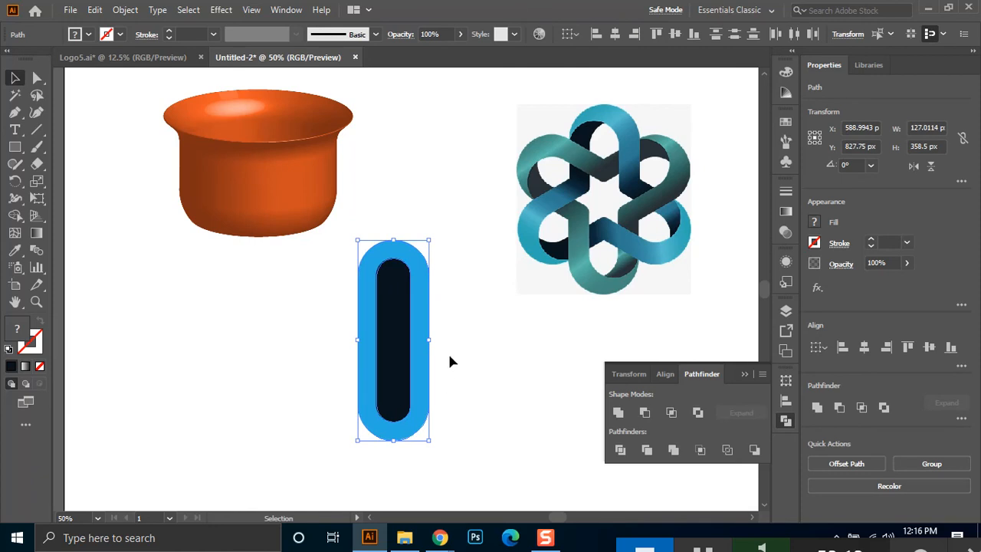
{"action": "left_click", "coordinate": [449, 357]}
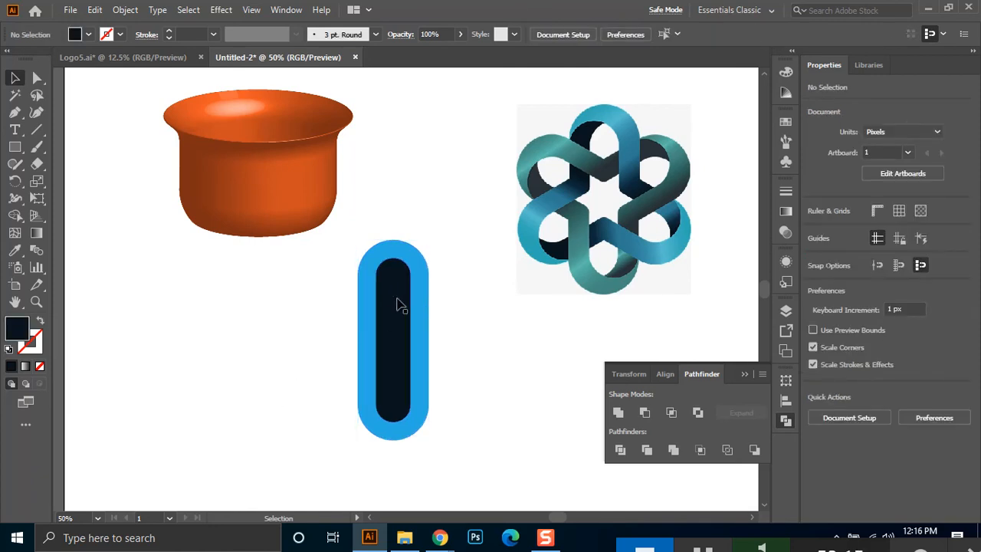
Duplicate the light-blue pill, fill the copy with a darker blue, and place it over the original
{"action": "left_click", "coordinate": [398, 303]}
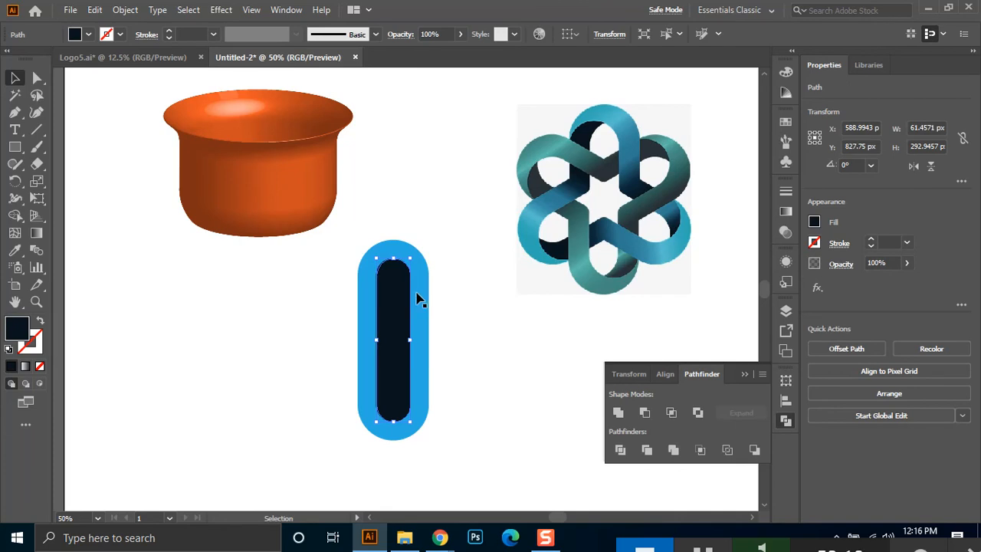
{"action": "left_click", "coordinate": [422, 322]}
{"action": "left_click_drag", "start_coordinate": [428, 324], "coordinate": [310, 309]}
{"action": "left_click", "coordinate": [88, 35]}
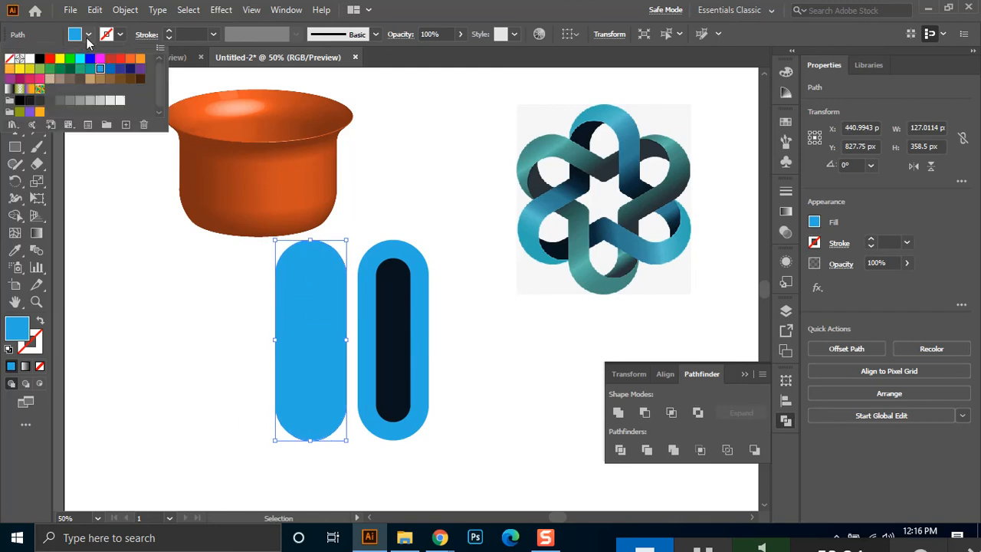
{"action": "left_click", "coordinate": [111, 70]}
{"action": "left_click", "coordinate": [299, 307]}
{"action": "left_click_drag", "start_coordinate": [311, 313], "coordinate": [389, 325]}
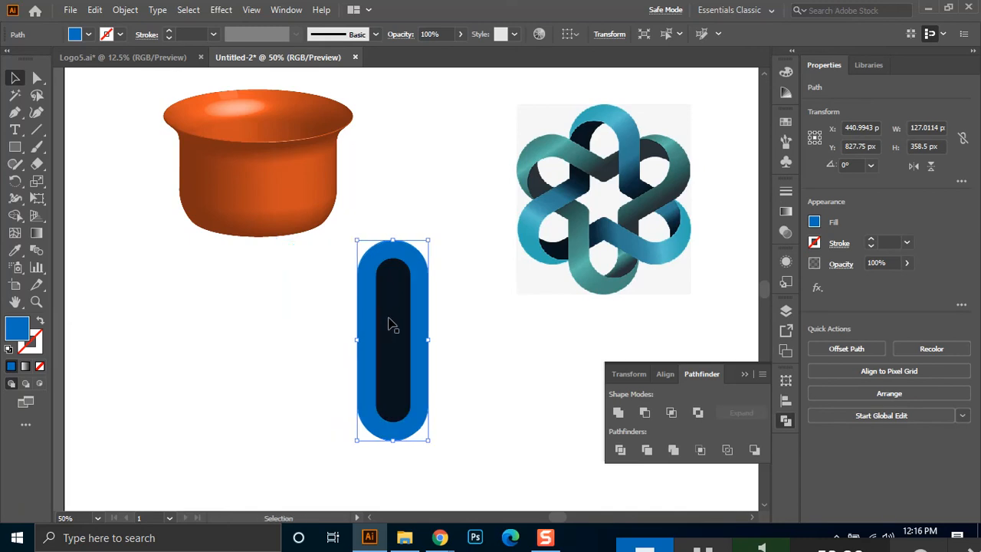
Arrange the dark-blue pill in the stack so it sits behind the black pill and in front of the light-blue one
{"action": "key", "text": "ctrl+["}
{"action": "key", "text": "ctrl+]"}
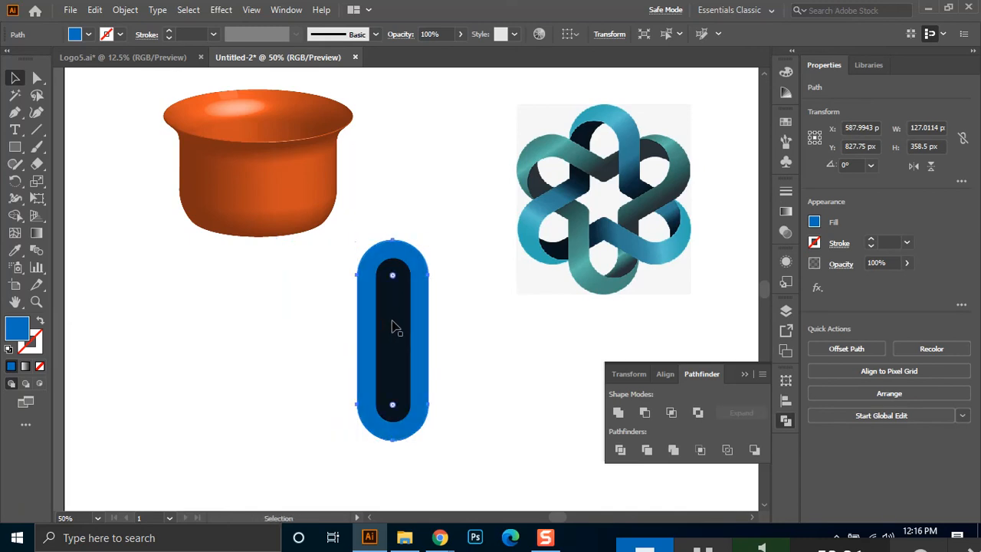
{"action": "key", "text": "ctrl+]"}
{"action": "key", "text": "ctrl+["}
{"action": "key", "text": "ctrl+["}
{"action": "key", "text": "ctrl+]"}
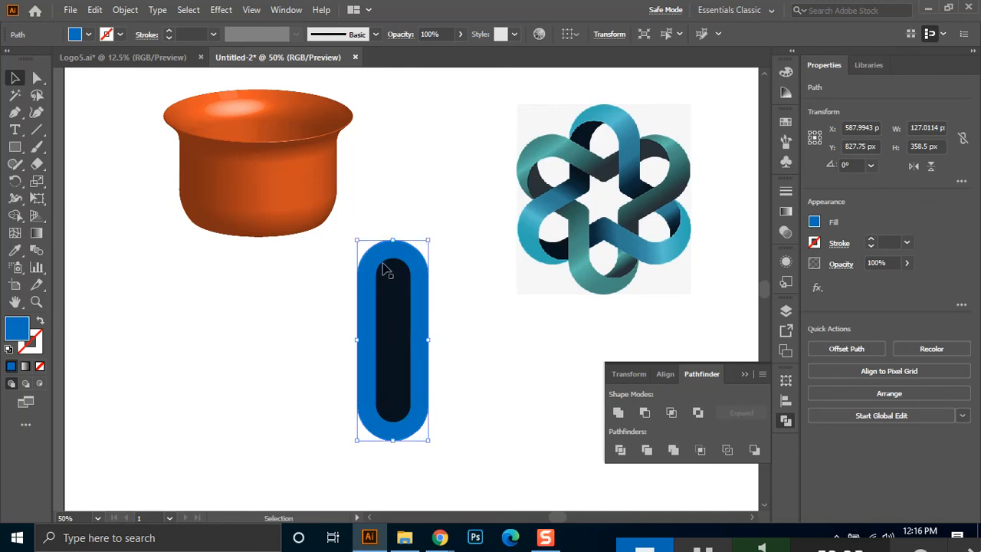
Shrink the dark-blue pill to about 107 × 301 px and shift it left past the light-blue pill's edge
{"action": "left_click_drag", "start_coordinate": [427, 242], "coordinate": [422, 255]}
{"action": "left_click_drag", "start_coordinate": [421, 441], "coordinate": [417, 437]}
{"action": "key", "text": "Left"}
{"action": "key", "text": "Left"}
{"action": "key", "text": "Left"}
{"action": "key", "text": "Left"}
{"action": "key", "text": "Left"}
{"action": "key", "text": "Left"}
{"action": "key", "text": "Left"}
{"action": "key", "text": "Left"}
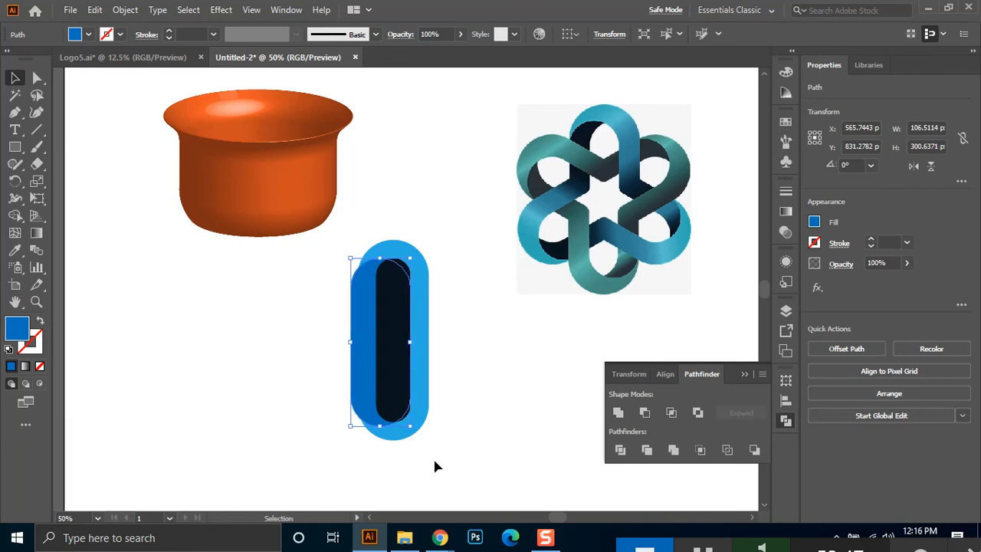
Resize the dark-blue pill to 96 px wide and about 344 px high, within the light-blue pill's left side
{"action": "scroll", "coordinate": [383, 296], "scroll_direction": "up", "scroll_amount": 2}
{"action": "left_click_drag", "start_coordinate": [402, 335], "coordinate": [360, 185]}
{"action": "left_click_drag", "start_coordinate": [276, 412], "coordinate": [265, 427]}
{"action": "scroll", "coordinate": [449, 389], "scroll_direction": "down", "scroll_amount": 1}
{"action": "left_click_drag", "start_coordinate": [439, 363], "coordinate": [365, 440]}
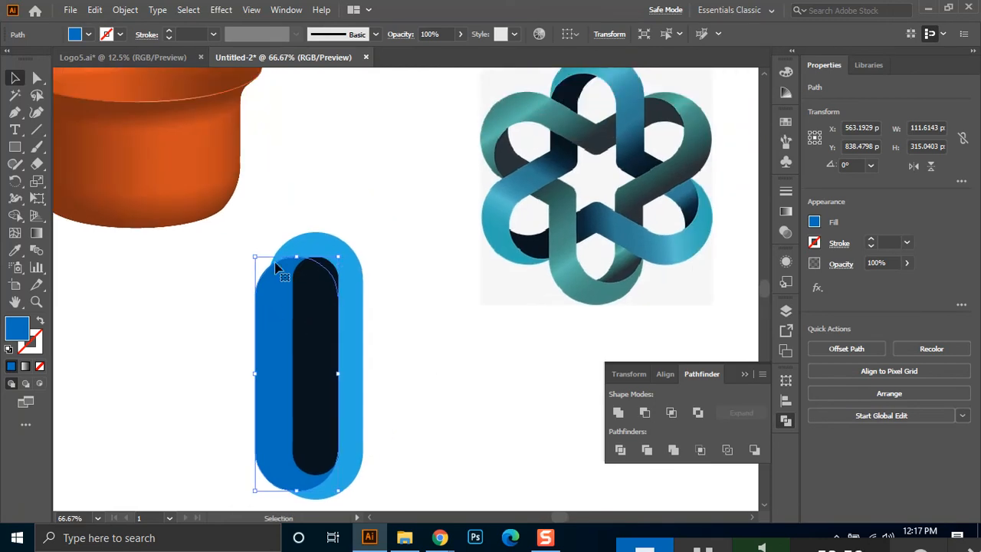
{"action": "left_click_drag", "start_coordinate": [257, 261], "coordinate": [246, 233]}
{"action": "left_click_drag", "start_coordinate": [246, 362], "coordinate": [268, 365]}
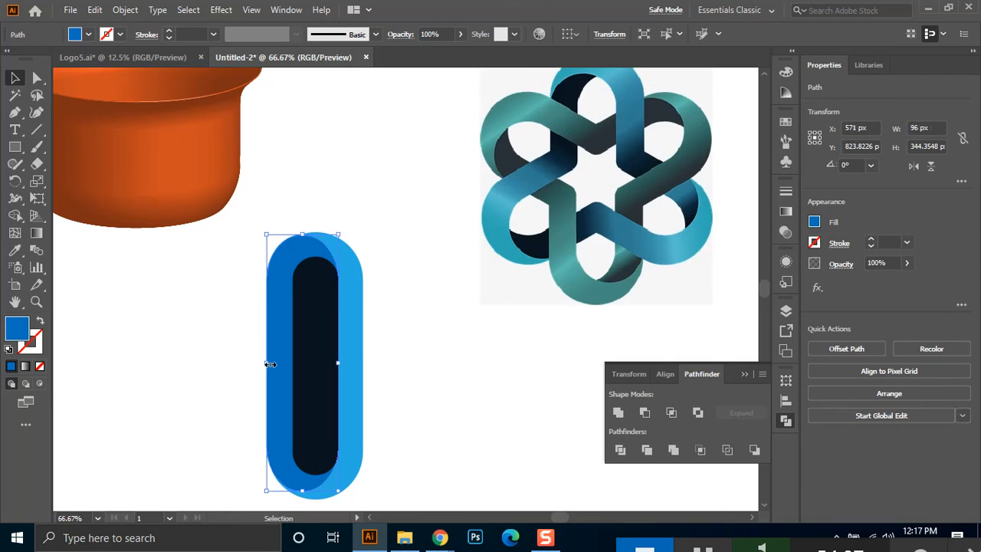
Reduce the dark-blue pill's height to about 316 px and nudge it to about X 574 px, Y 828 px
{"action": "left_click_drag", "start_coordinate": [303, 234], "coordinate": [302, 246]}
{"action": "key", "text": "Down"}
{"action": "key", "text": "Right"}
{"action": "key", "text": "Right"}
{"action": "key", "text": "Right"}
{"action": "key", "text": "Down"}
{"action": "key", "text": "Down"}
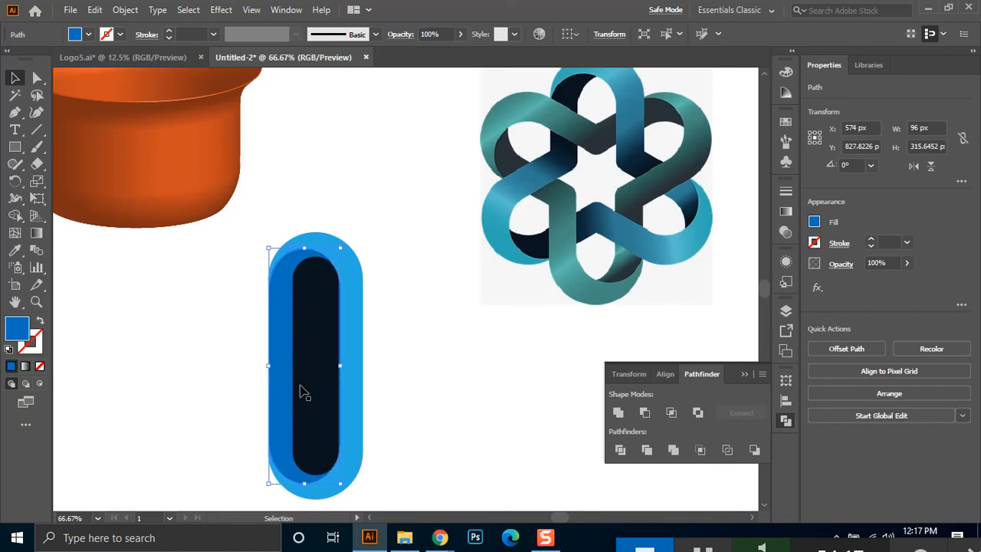
{"action": "left_click", "coordinate": [384, 469]}
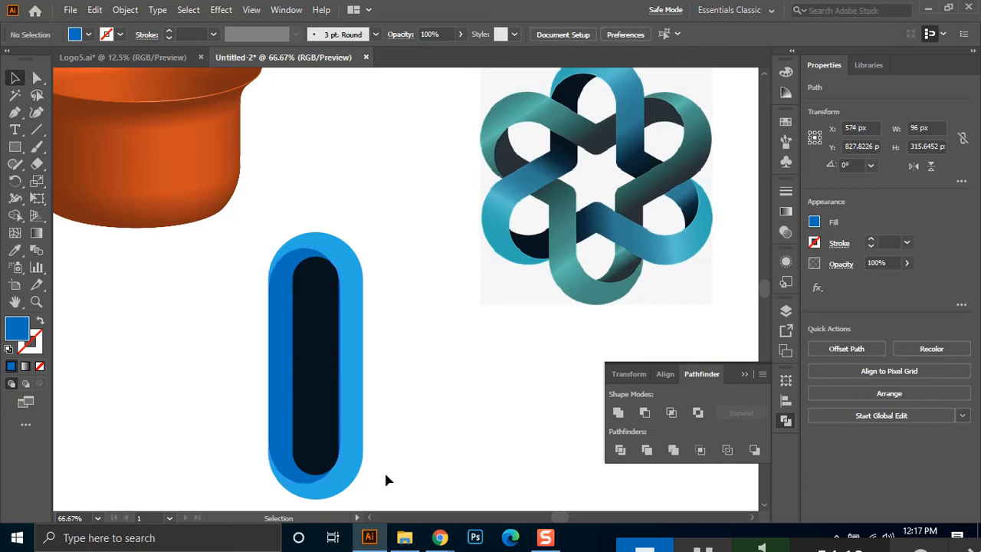
{"action": "scroll", "coordinate": [375, 441], "scroll_direction": "down", "scroll_amount": 1}
{"action": "left_click_drag", "start_coordinate": [376, 425], "coordinate": [344, 404]}
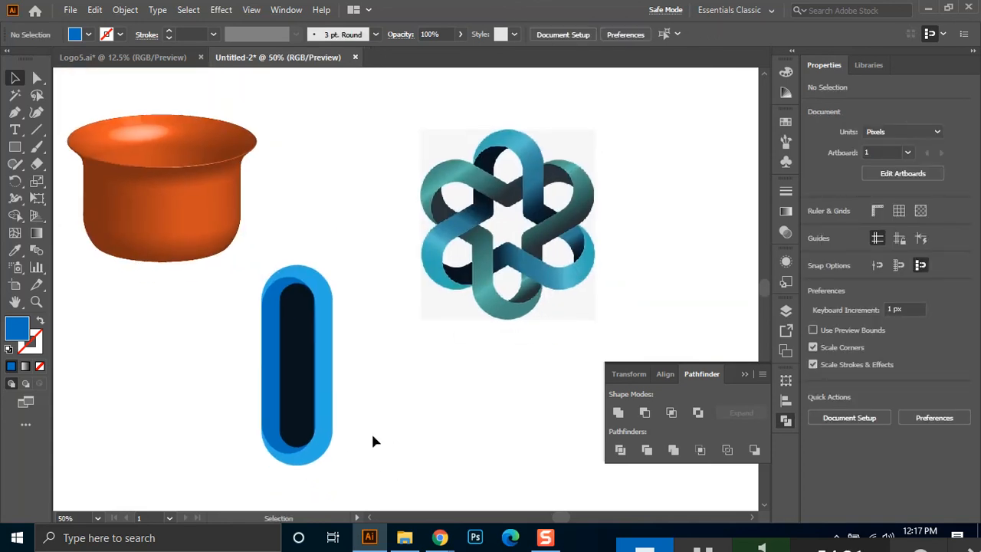
Try placing a duplicate of the whole pill stack beside the original, and discard the copy
{"action": "left_click_drag", "start_coordinate": [337, 259], "coordinate": [259, 469]}
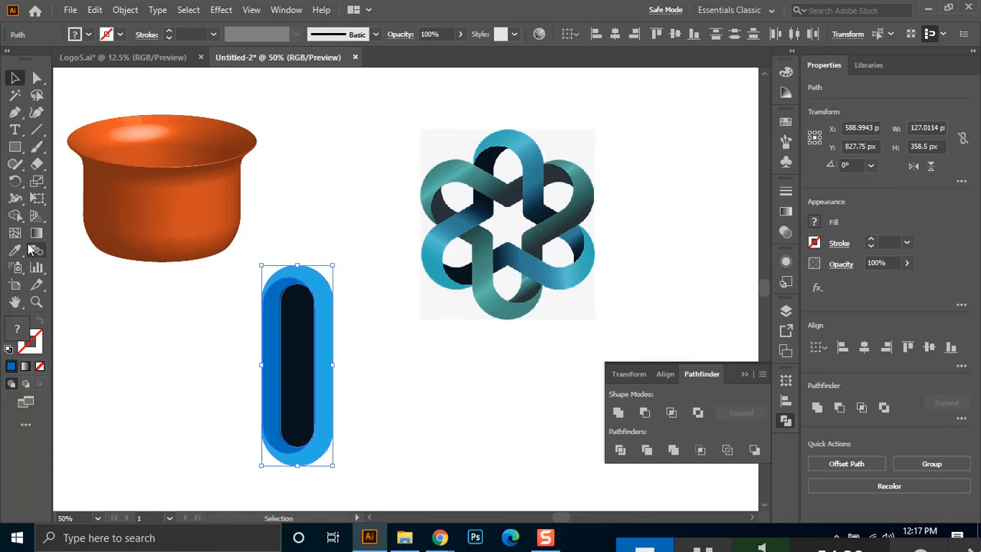
{"action": "left_click", "coordinate": [16, 216]}
{"action": "left_click", "coordinate": [16, 79]}
{"action": "left_click", "coordinate": [306, 394], "text": "shift"}
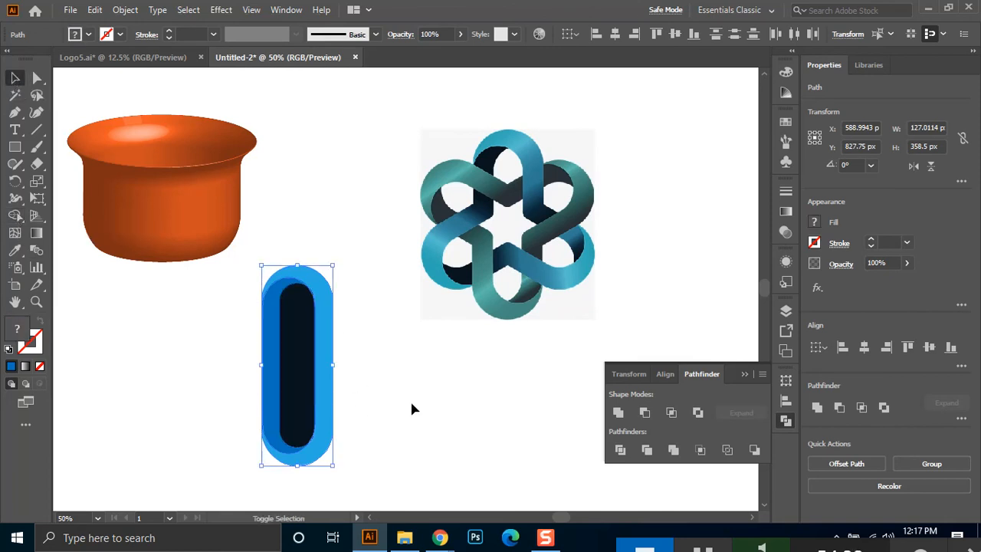
{"action": "left_click", "coordinate": [313, 367]}
{"action": "left_click_drag", "start_coordinate": [366, 300], "coordinate": [232, 457]}
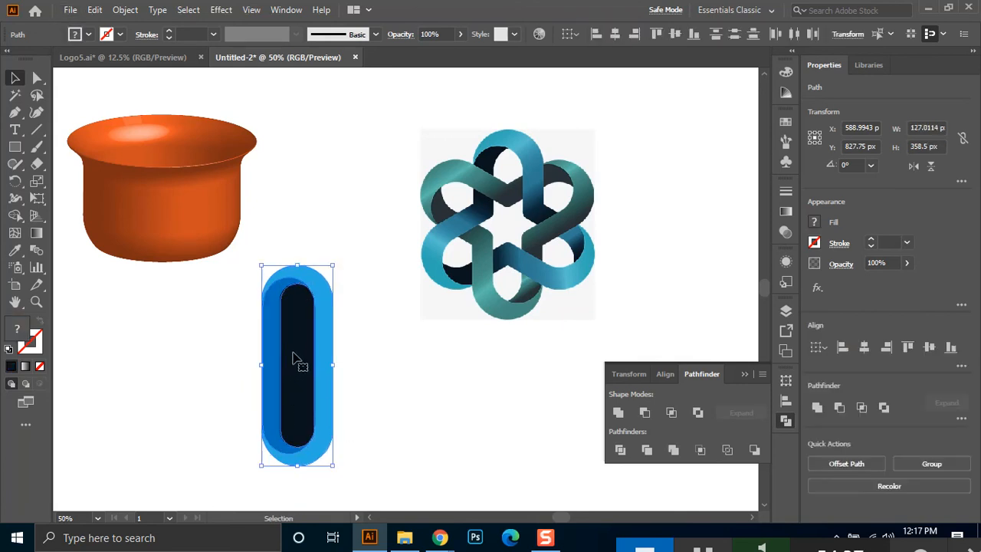
{"action": "left_click_drag", "start_coordinate": [300, 344], "coordinate": [396, 376]}
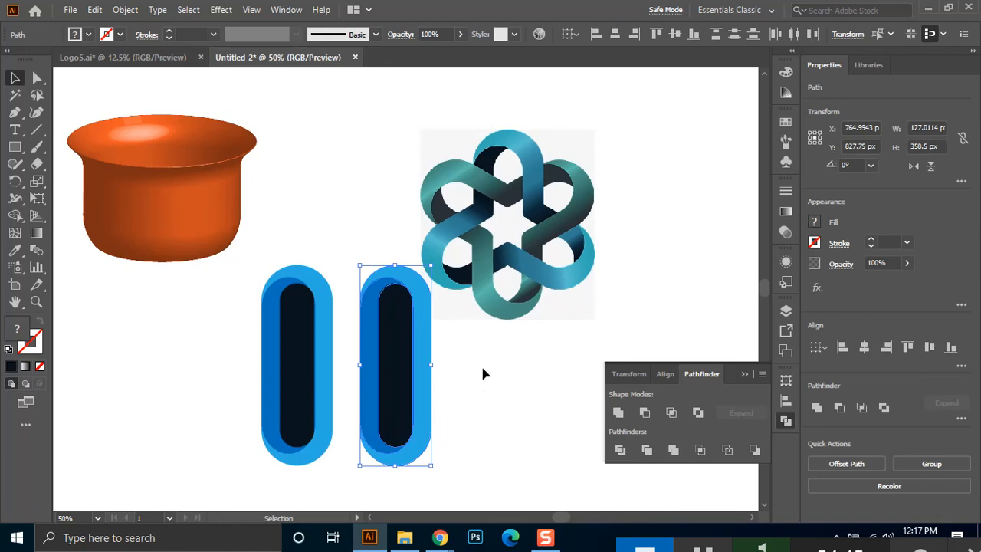
{"action": "left_click_drag", "start_coordinate": [404, 390], "coordinate": [375, 315]}
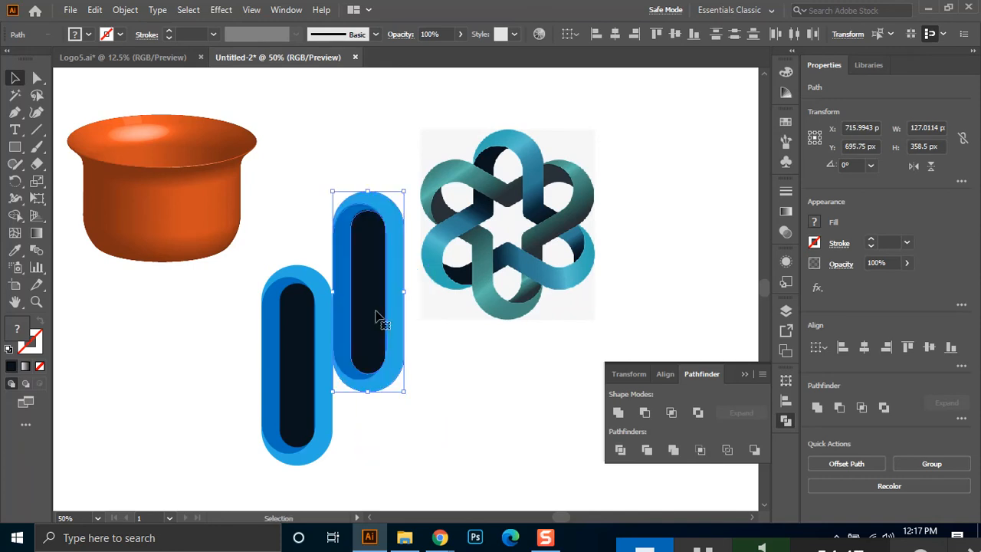
{"action": "key", "text": "Delete"}
Duplicate the dark-blue pill horizontally to X 604 px, flush with the light-blue pill's right edge
{"action": "left_click", "coordinate": [276, 376]}
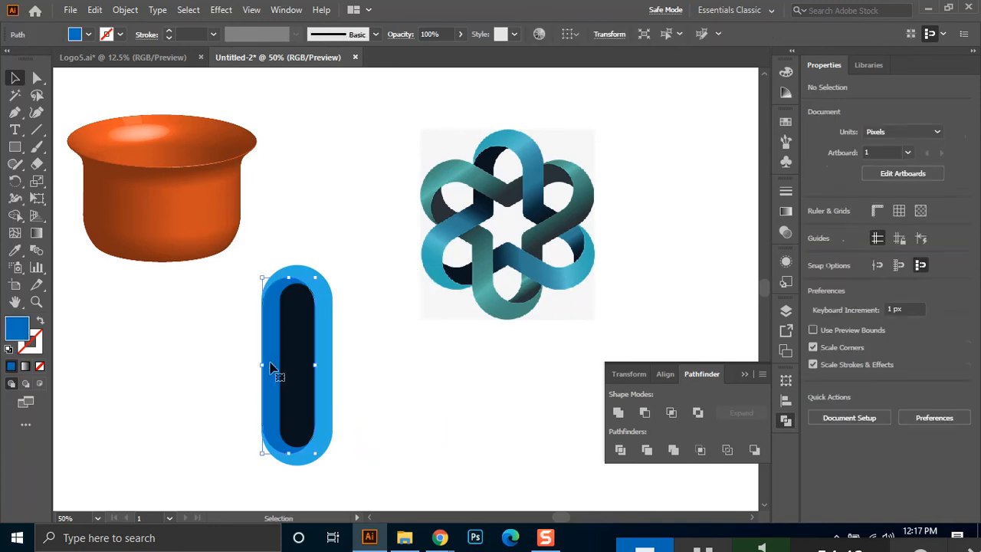
{"action": "left_click_drag", "start_coordinate": [270, 370], "coordinate": [290, 373]}
{"action": "left_click", "coordinate": [364, 371]}
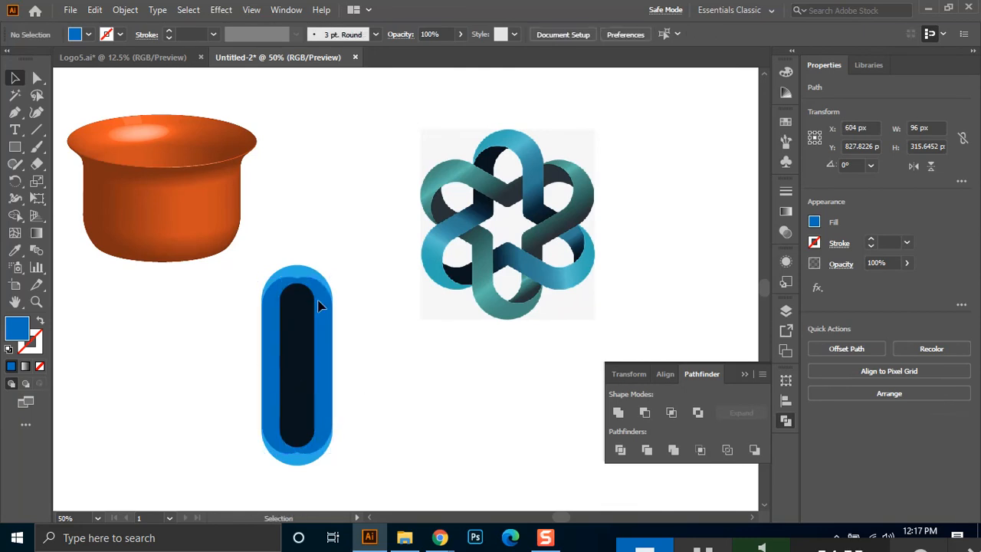
Try to merge the light-blue end areas with the right dark-blue band using Shape Builder
{"action": "scroll", "coordinate": [349, 396], "scroll_direction": "up", "scroll_amount": 2}
{"action": "left_click_drag", "start_coordinate": [340, 266], "coordinate": [199, 391]}
{"action": "scroll", "coordinate": [335, 359], "scroll_direction": "down", "scroll_amount": 2}
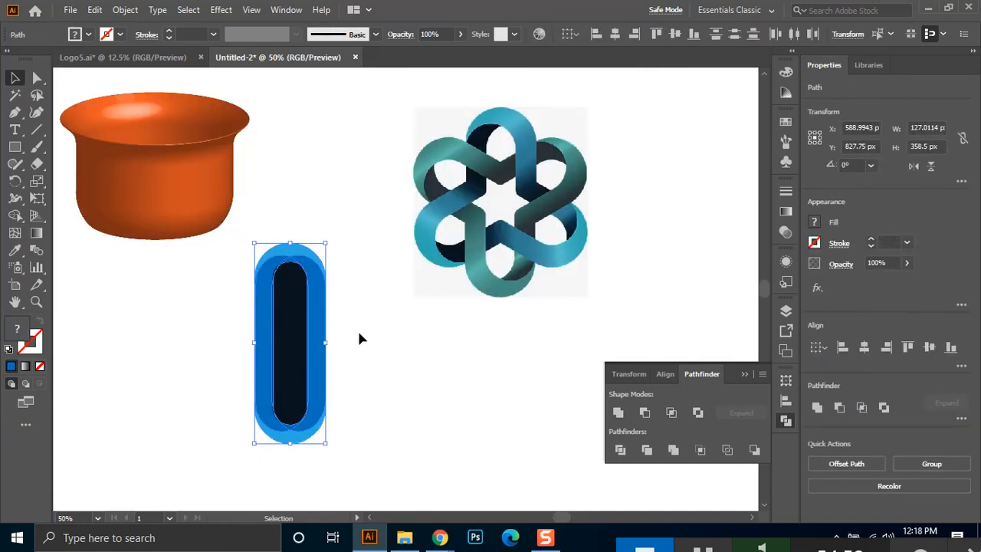
{"action": "left_click", "coordinate": [14, 215]}
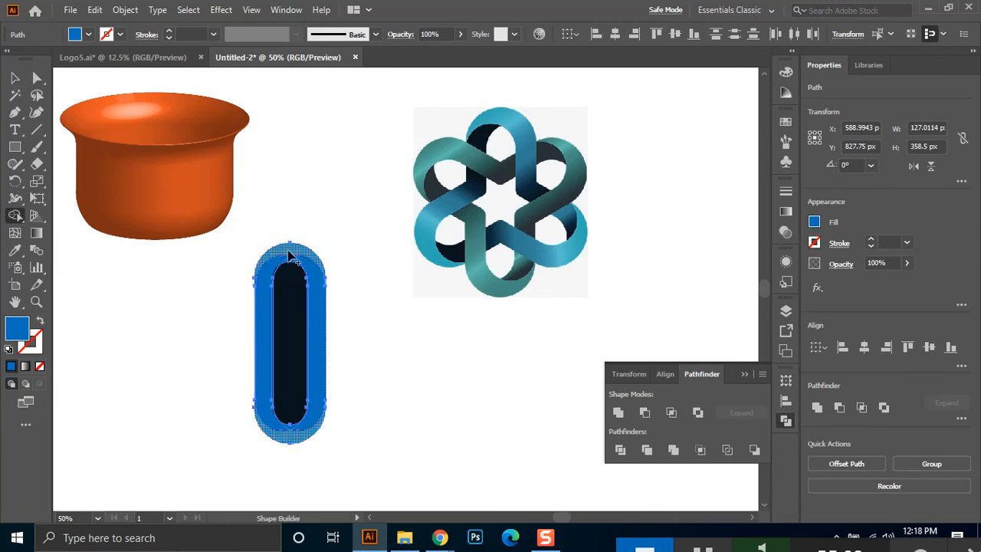
{"action": "mouse_move", "coordinate": [321, 387]}
{"action": "left_mouse_down"}
{"action": "mouse_move", "coordinate": [322, 316]}
{"action": "mouse_move", "coordinate": [290, 255]}
{"action": "left_mouse_up"}
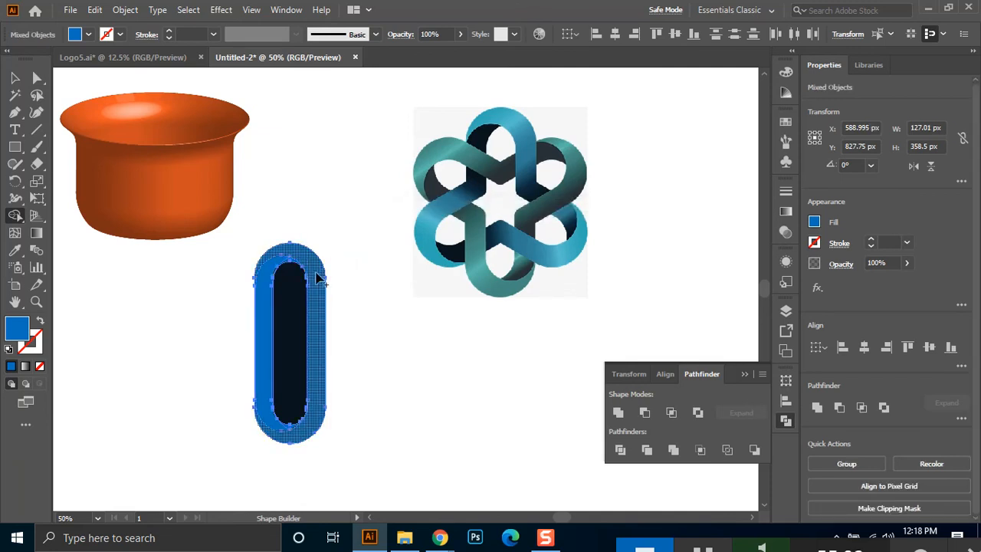
{"action": "left_click", "coordinate": [303, 432]}
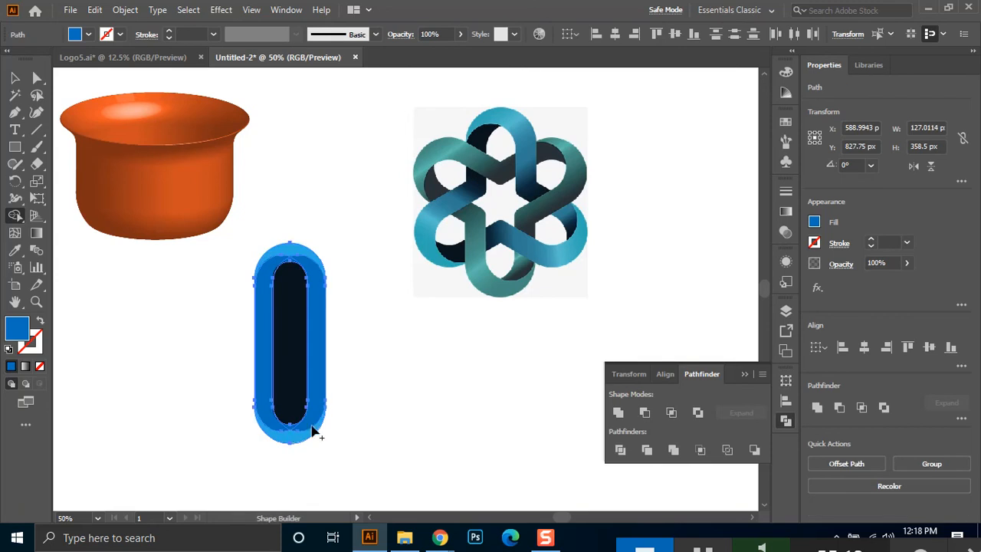
{"action": "mouse_move", "coordinate": [310, 270]}
{"action": "left_mouse_down"}
{"action": "mouse_move", "coordinate": [309, 251]}
{"action": "mouse_move", "coordinate": [309, 261]}
{"action": "left_mouse_up"}
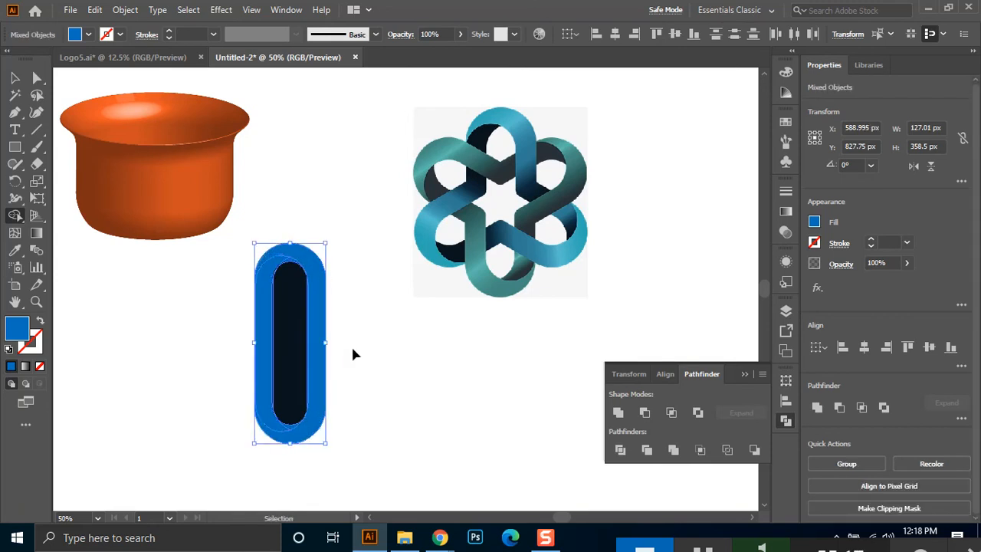
Select both dark-blue pills and resize the pair to 134 px wide and about 314 px high
{"action": "scroll", "coordinate": [352, 354], "scroll_direction": "up", "scroll_amount": 2}
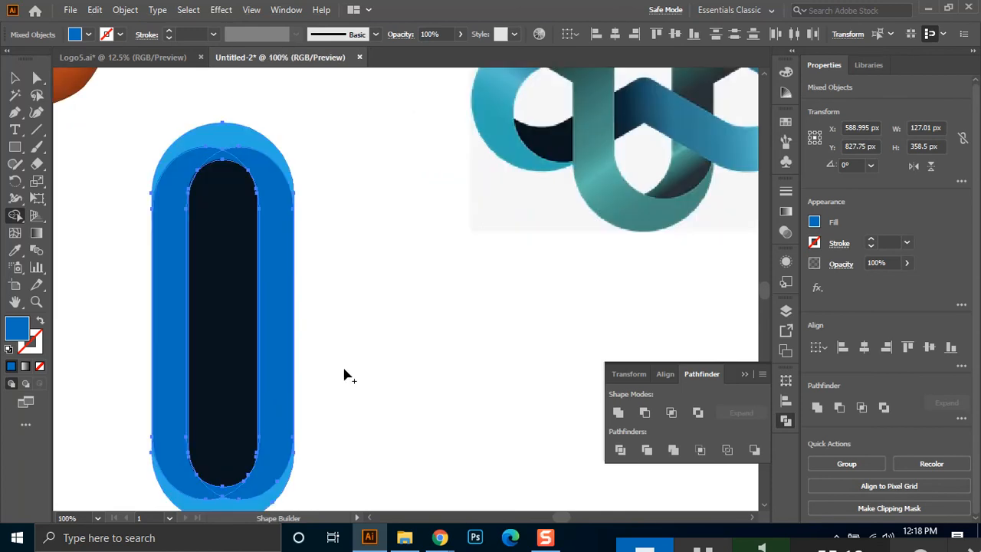
{"action": "left_click", "coordinate": [15, 78]}
{"action": "left_click", "coordinate": [271, 262]}
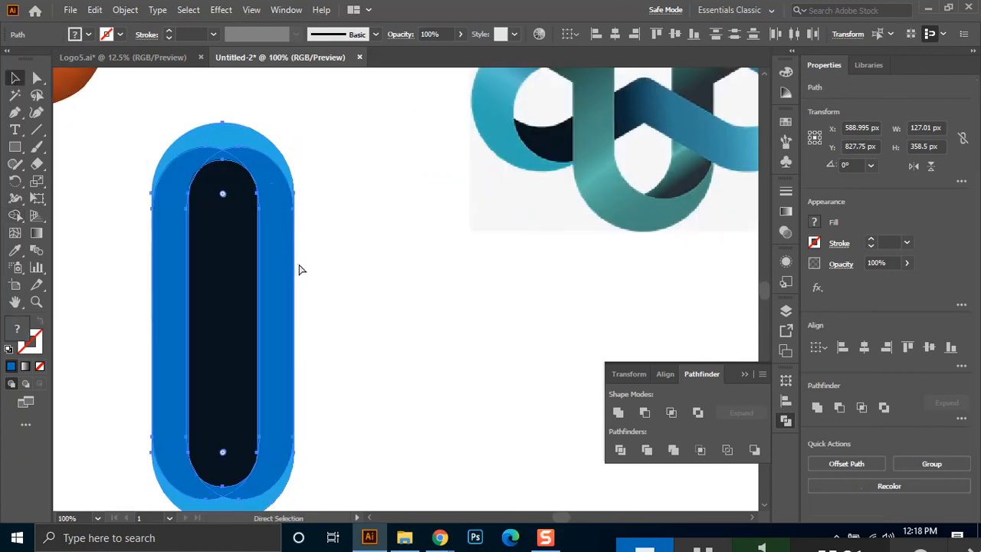
{"action": "left_click", "coordinate": [352, 292]}
{"action": "left_click", "coordinate": [279, 273]}
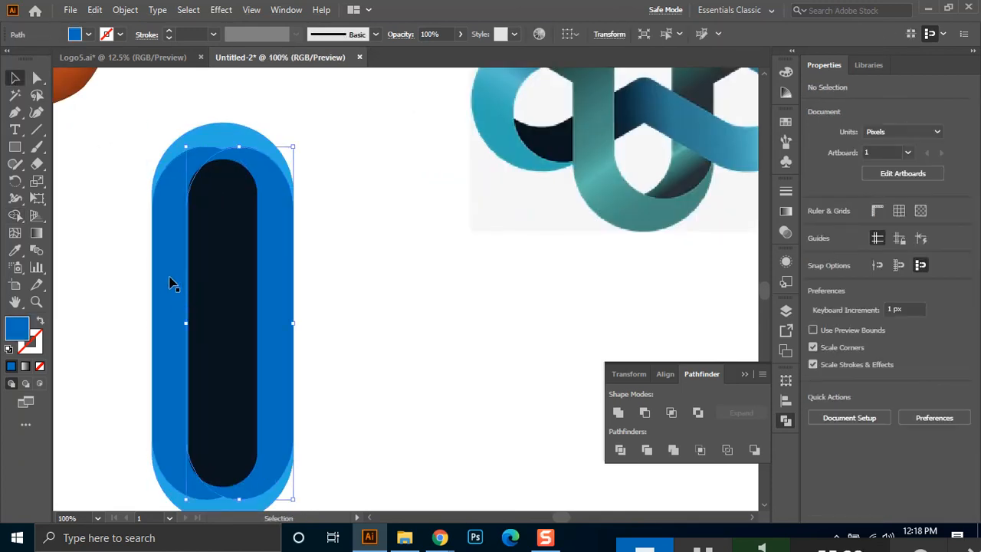
{"action": "left_click", "coordinate": [272, 307]}
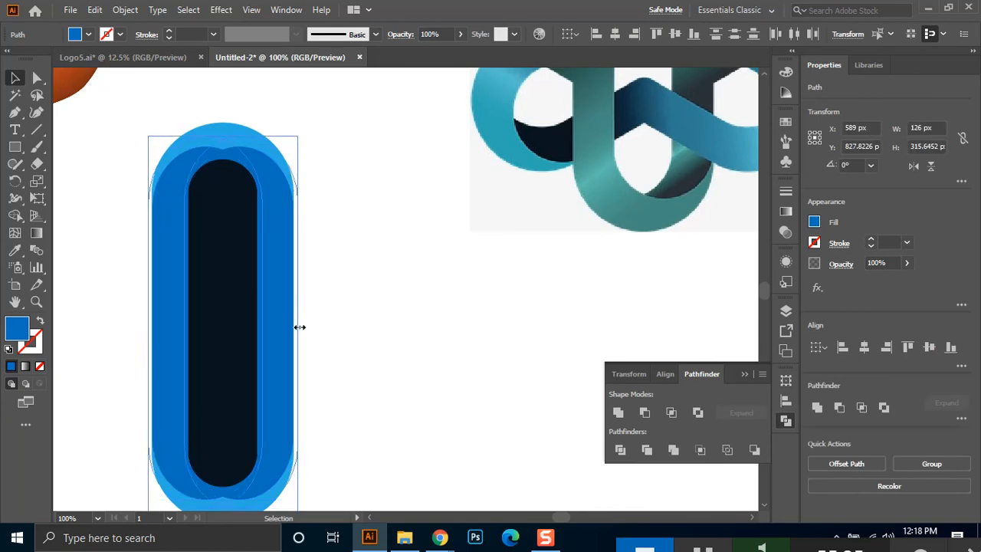
{"action": "left_click_drag", "start_coordinate": [299, 327], "coordinate": [299, 326]}
{"action": "left_click_drag", "start_coordinate": [222, 137], "coordinate": [222, 149]}
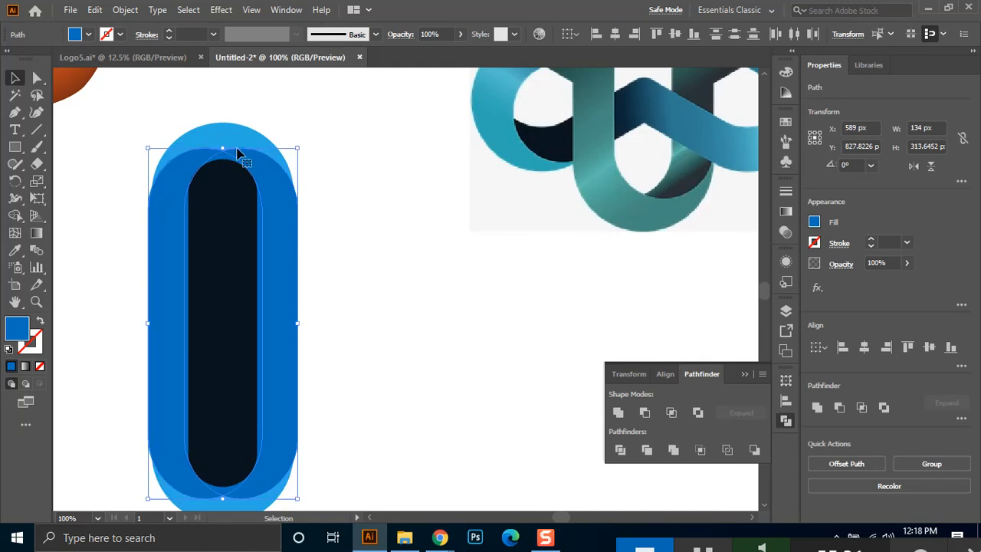
{"action": "left_click", "coordinate": [330, 199]}
Select all the pills and cut out the black centre and the overlapping inner regions with Shape Builder
{"action": "key", "text": "space"}
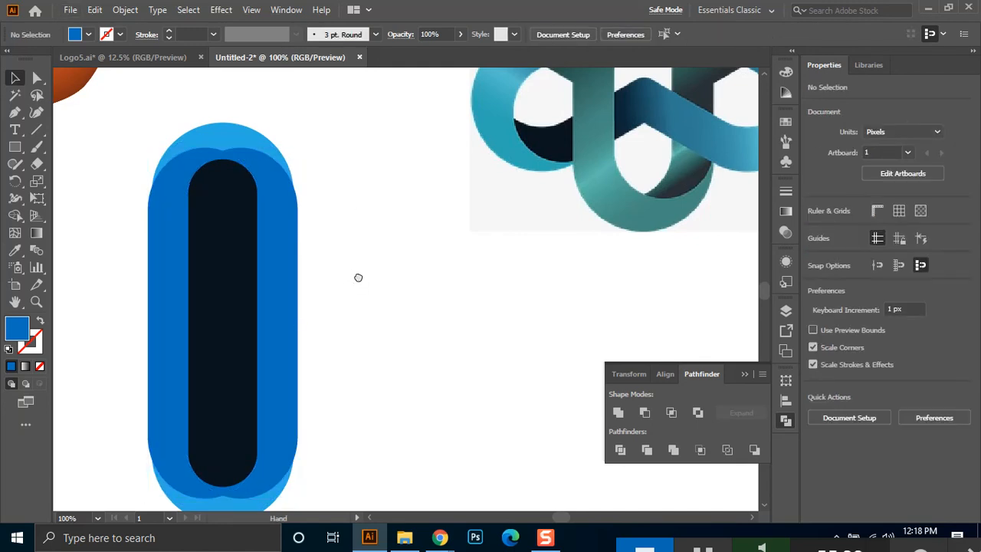
{"action": "left_click_drag", "start_coordinate": [361, 282], "coordinate": [369, 259]}
{"action": "key", "text": "ctrl+minus"}
{"action": "left_click_drag", "start_coordinate": [353, 163], "coordinate": [201, 445]}
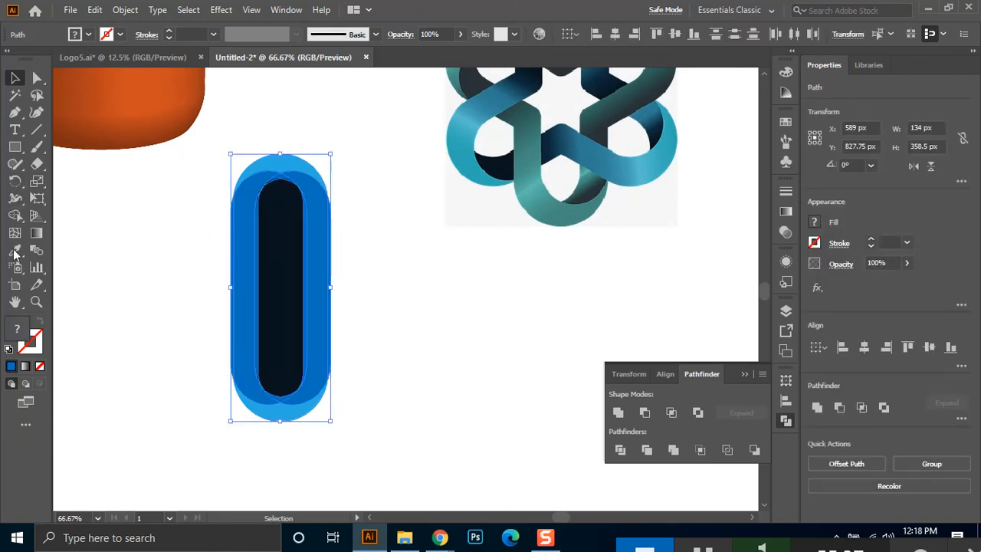
{"action": "left_click", "coordinate": [16, 217]}
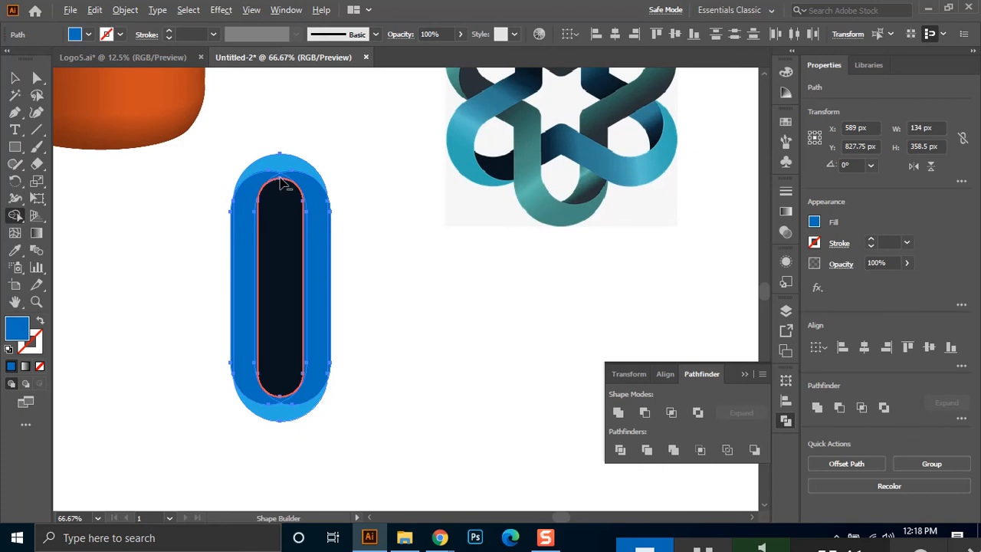
{"action": "left_click_drag", "start_coordinate": [282, 190], "coordinate": [280, 400]}
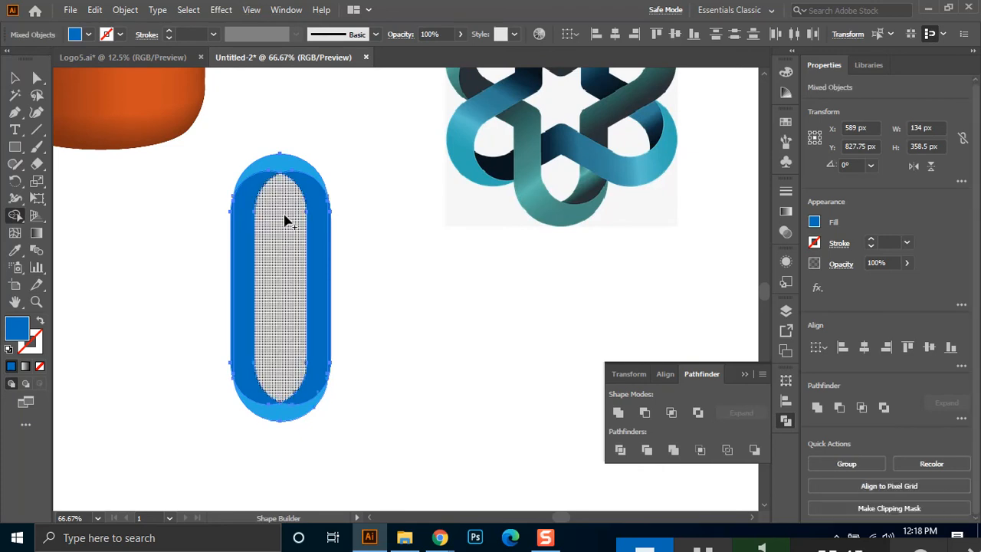
{"action": "key", "text": "space"}
{"action": "left_click_drag", "start_coordinate": [374, 250], "coordinate": [361, 317]}
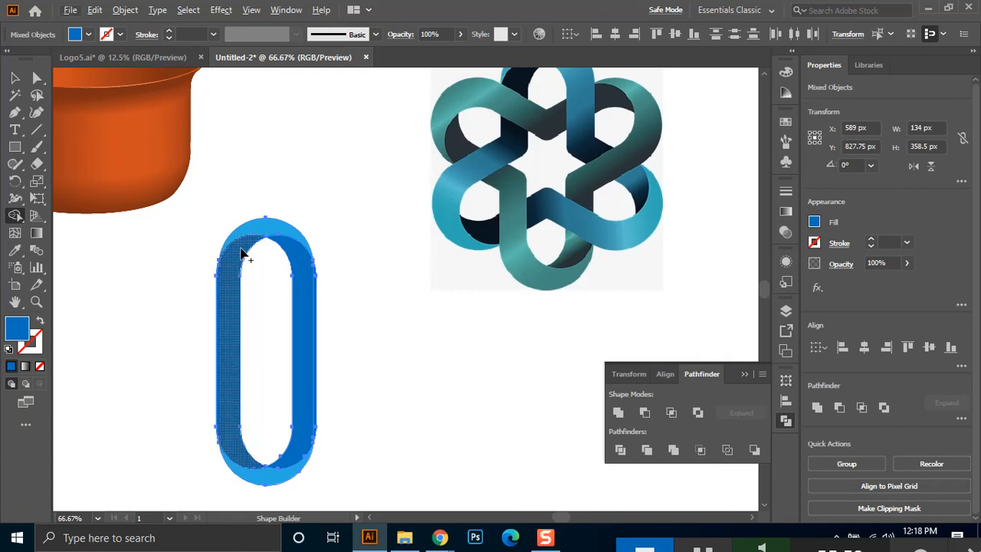
Merge the bottom end into the left band and the top end into the right band with Shape Builder, and remove the thin outer side slivers
{"action": "mouse_move", "coordinate": [234, 298]}
{"action": "left_mouse_down"}
{"action": "mouse_move", "coordinate": [265, 473]}
{"action": "mouse_move", "coordinate": [249, 463]}
{"action": "left_mouse_up"}
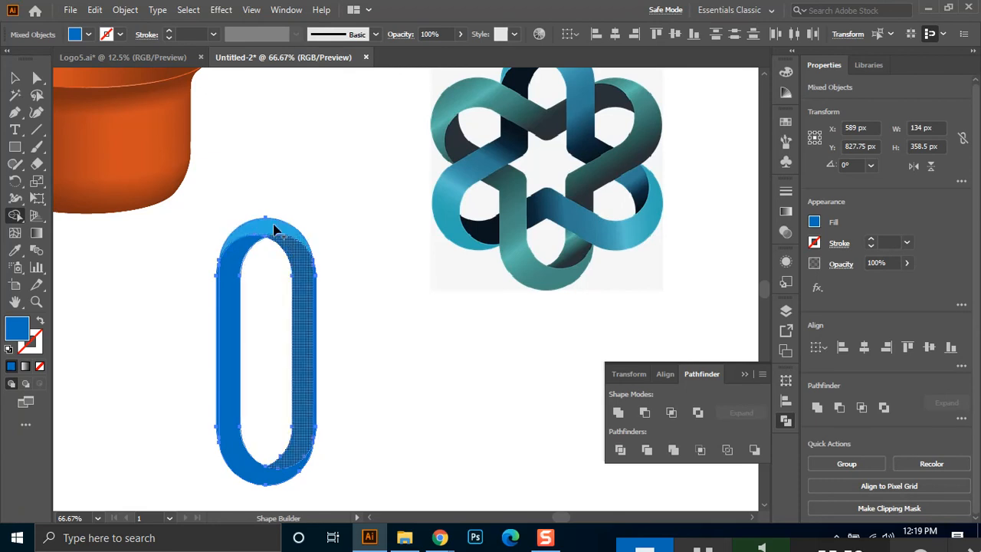
{"action": "left_click_drag", "start_coordinate": [303, 266], "coordinate": [283, 230]}
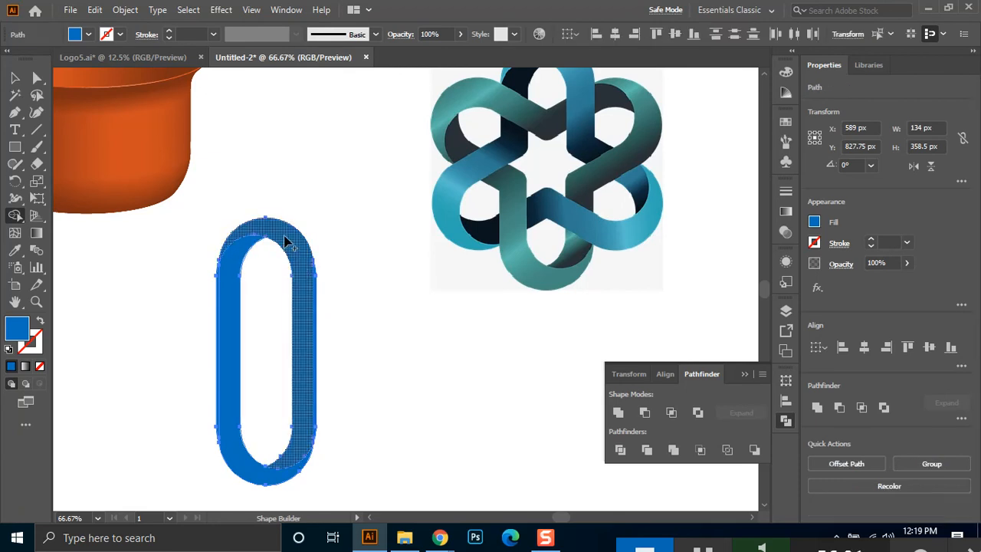
{"action": "left_click", "coordinate": [217, 311], "text": "alt"}
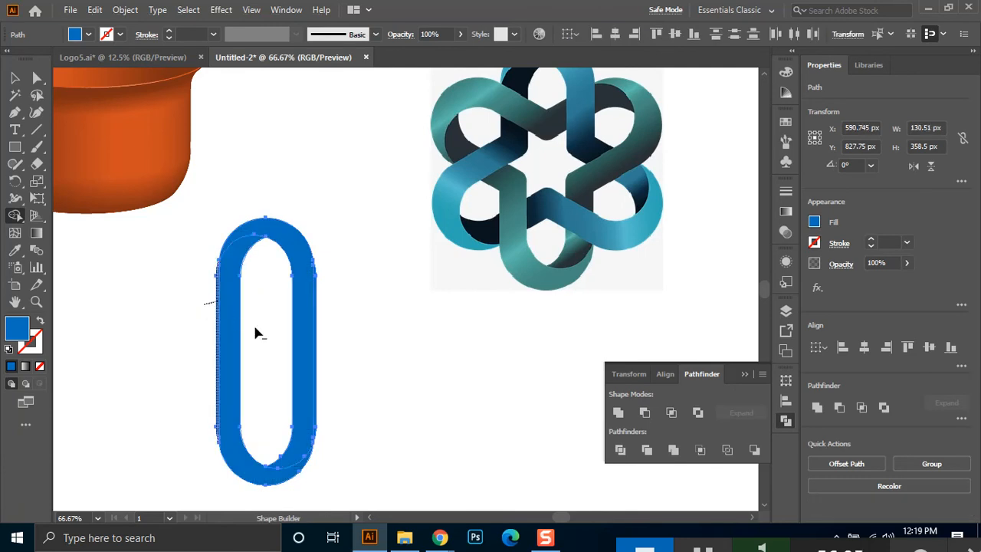
{"action": "left_click", "coordinate": [333, 311], "text": "alt"}
{"action": "left_click", "coordinate": [12, 80]}
{"action": "left_click", "coordinate": [328, 302]}
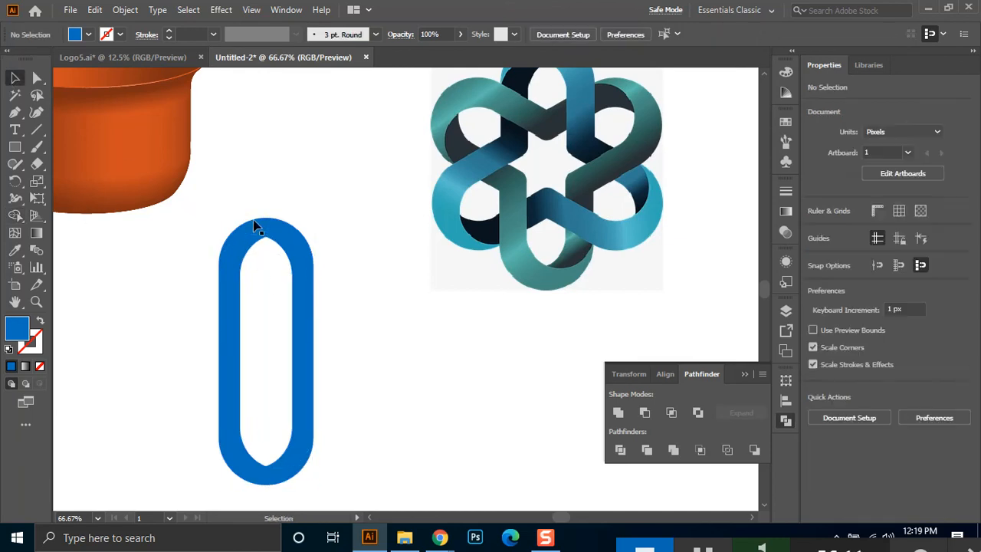
Fill the loop's left band, including its bottom end, with the dark indigo swatch
{"action": "left_click", "coordinate": [246, 256]}
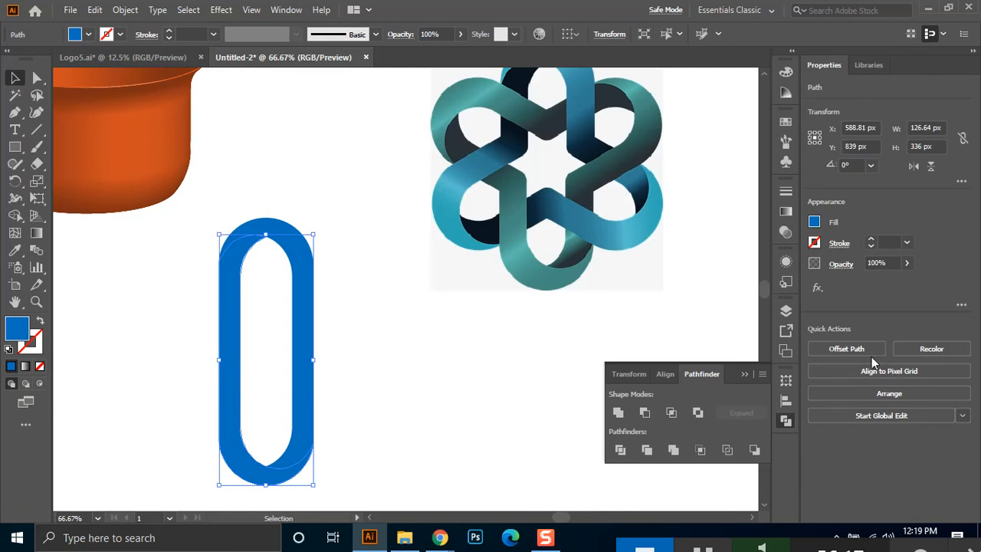
{"action": "left_click", "coordinate": [401, 367]}
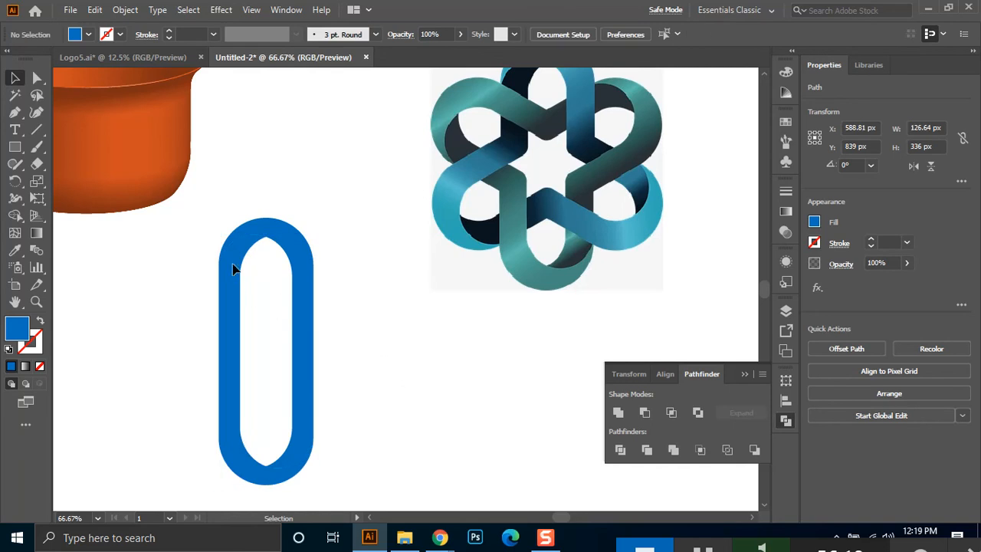
{"action": "left_click", "coordinate": [235, 265]}
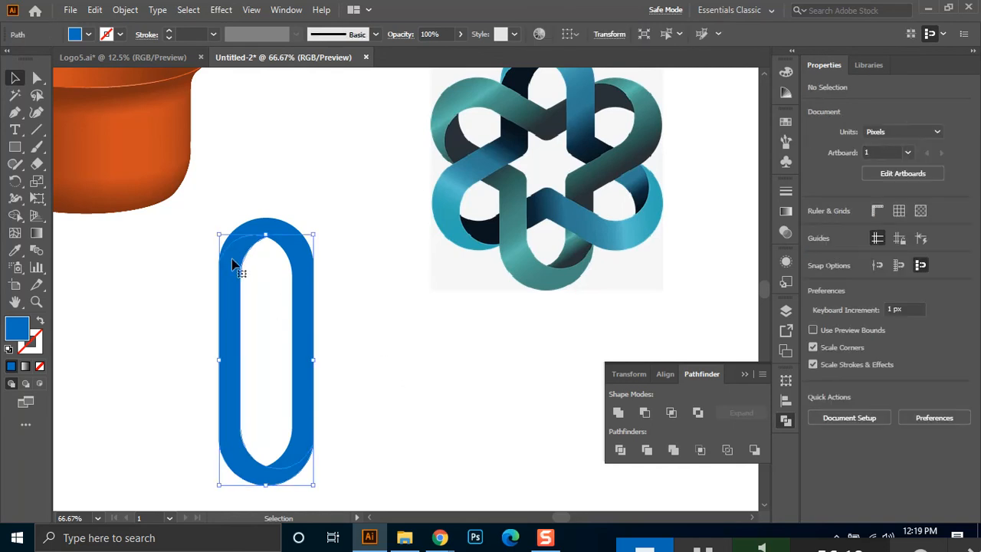
{"action": "left_click", "coordinate": [88, 34]}
{"action": "left_click", "coordinate": [120, 68]}
{"action": "left_click", "coordinate": [332, 287]}
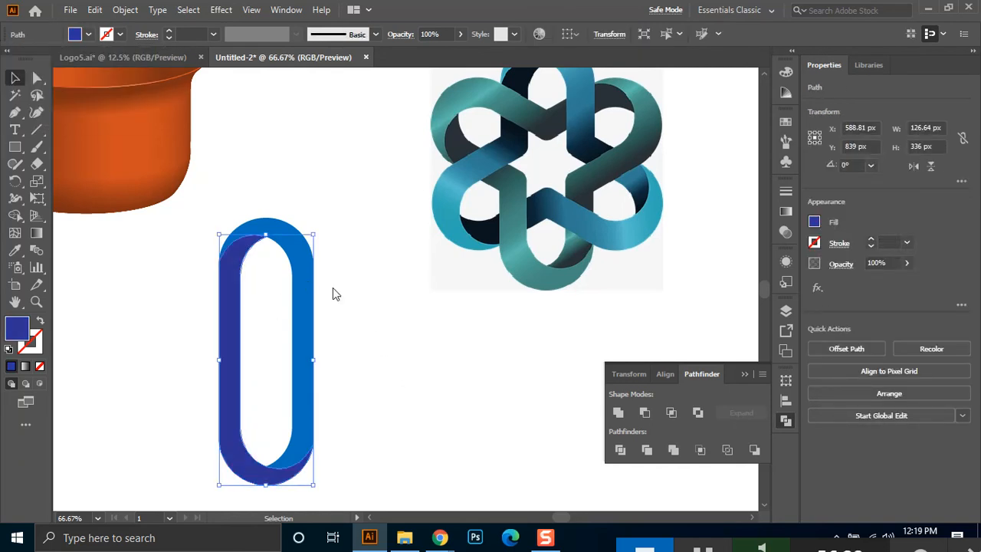
Fill the loop's right band, including its top end, with the light-blue swatch
{"action": "left_click", "coordinate": [300, 271]}
{"action": "left_click", "coordinate": [88, 34]}
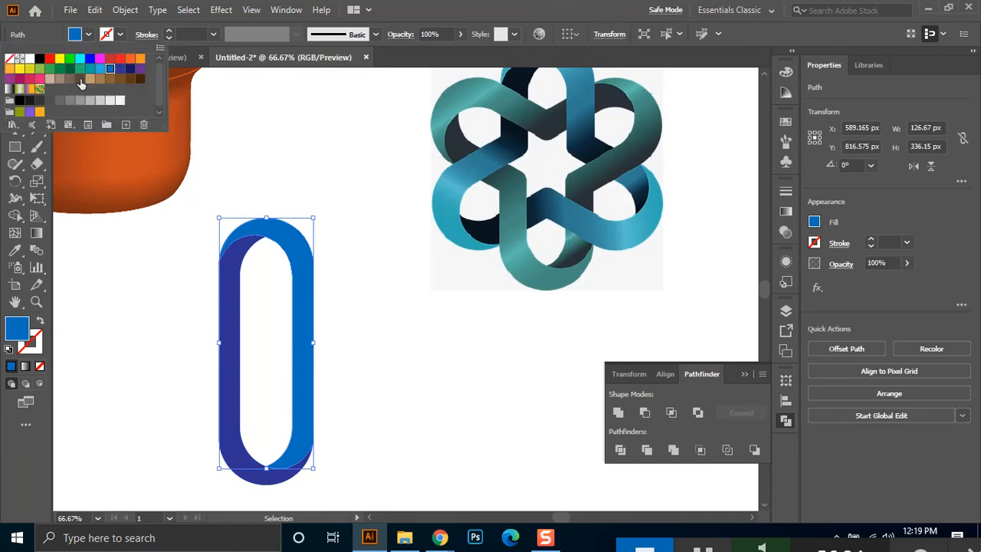
{"action": "left_click", "coordinate": [100, 68]}
{"action": "scroll", "coordinate": [386, 345], "scroll_direction": "down", "scroll_amount": 2}
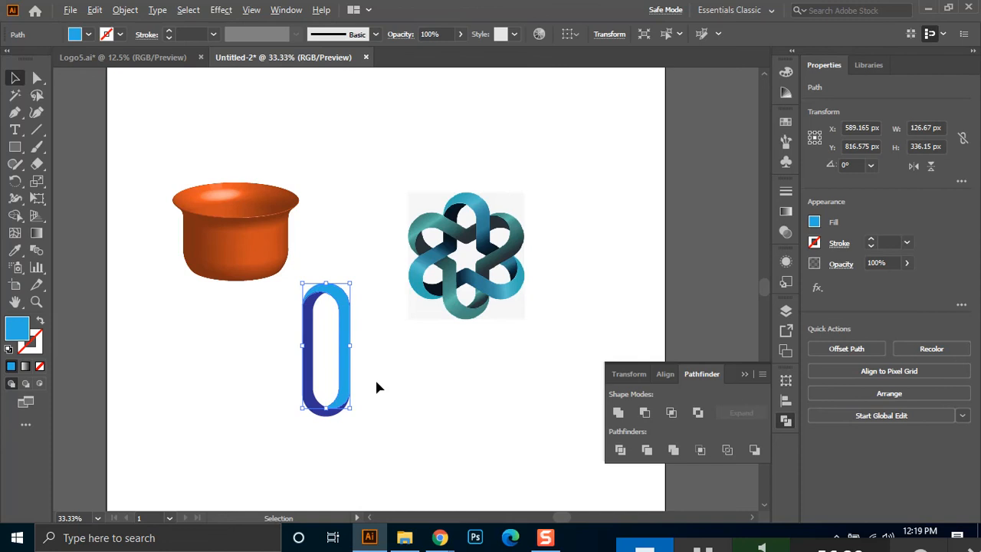
{"action": "left_click", "coordinate": [376, 387]}
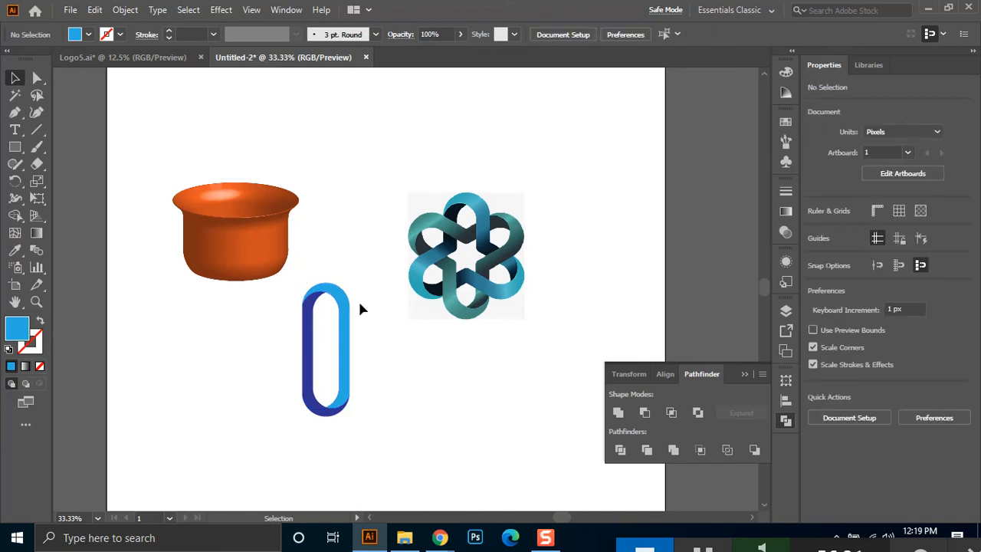
Duplicate the two-band loop to its left and rotate the copy to 315°
{"action": "left_click_drag", "start_coordinate": [365, 300], "coordinate": [281, 450]}
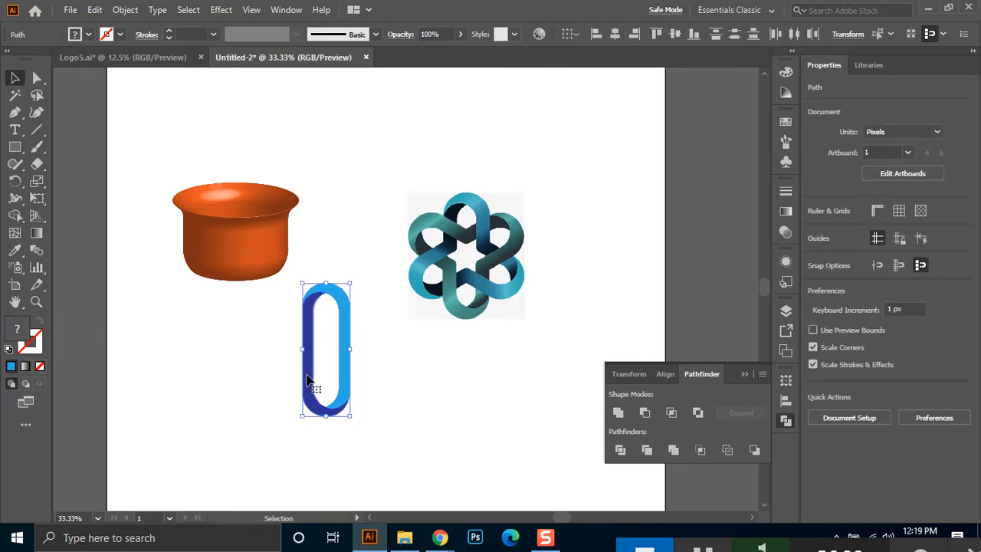
{"action": "left_click_drag", "start_coordinate": [311, 372], "coordinate": [228, 378]}
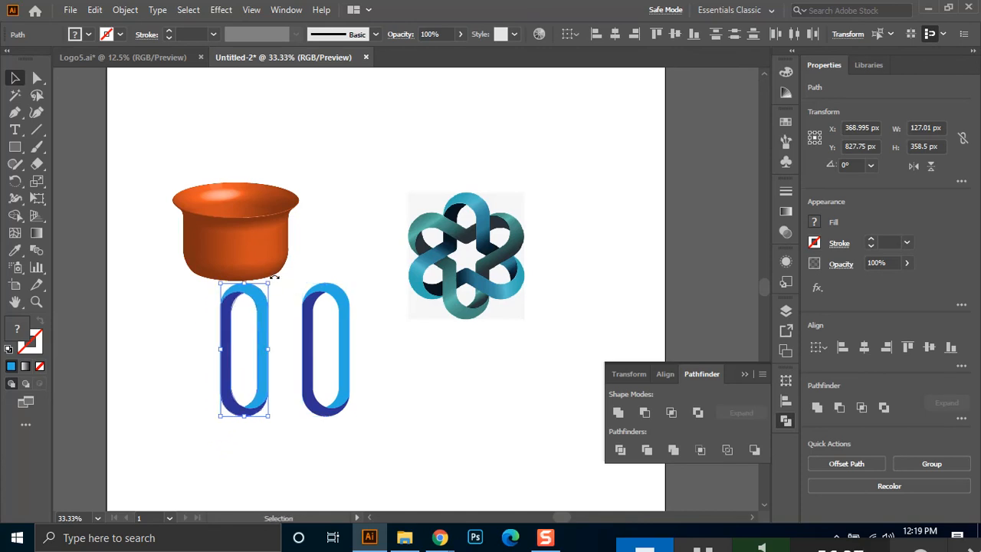
{"action": "left_click_drag", "start_coordinate": [278, 281], "coordinate": [303, 377]}
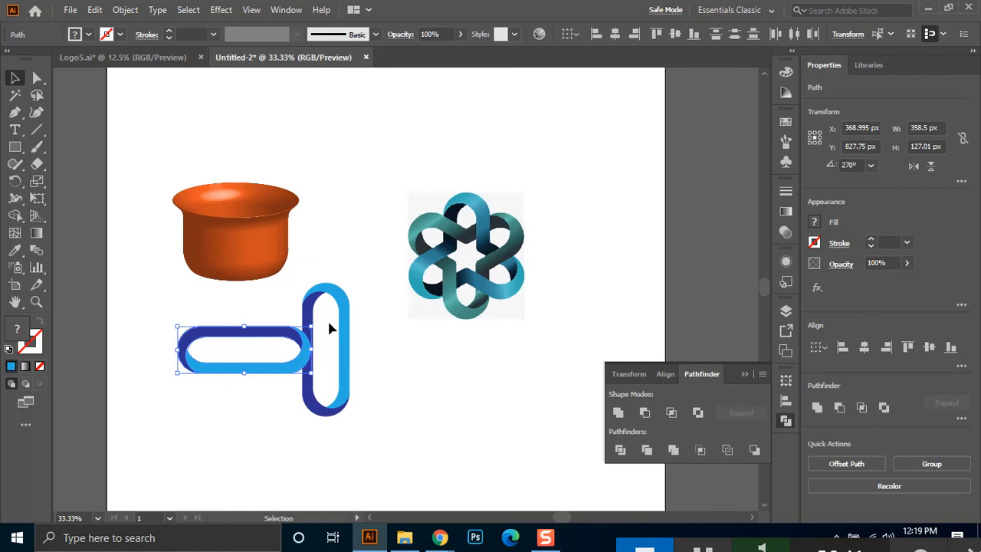
{"action": "left_click_drag", "start_coordinate": [316, 322], "coordinate": [279, 290]}
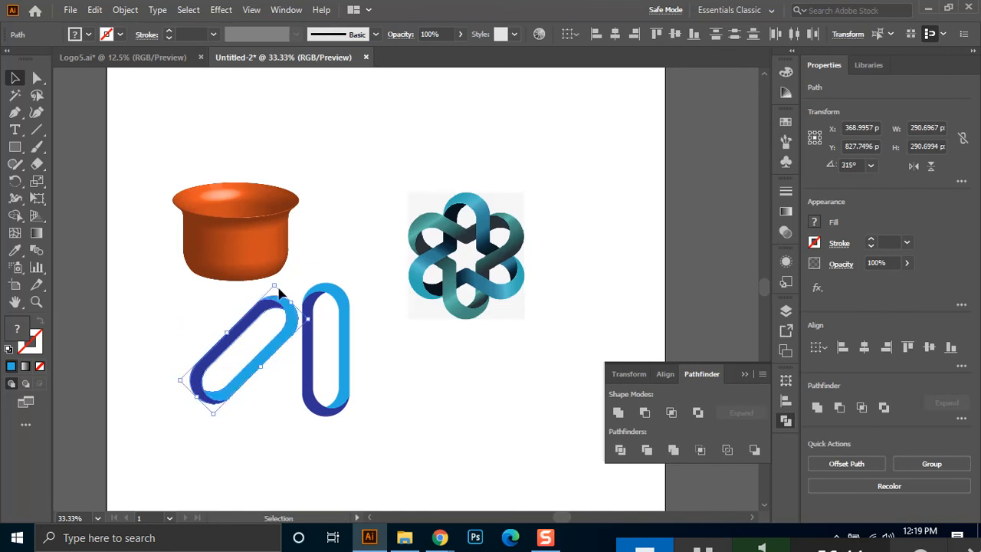
Group the bands of the tilted loop and those of the upright loop as two separate groups
{"action": "left_click", "coordinate": [245, 373]}
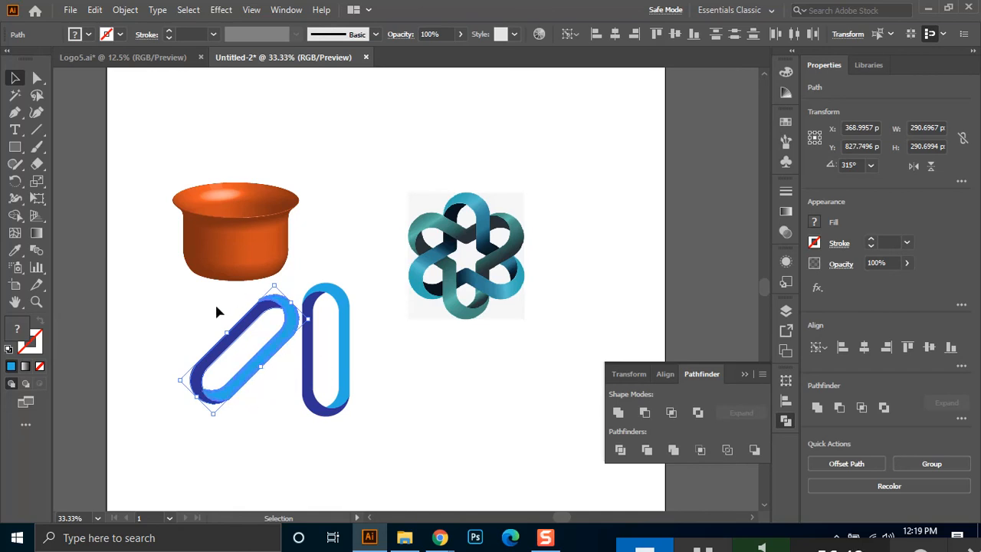
{"action": "left_click", "coordinate": [217, 311]}
{"action": "left_click_drag", "start_coordinate": [196, 325], "coordinate": [248, 397]}
{"action": "key", "text": "ctrl+g"}
{"action": "left_click_drag", "start_coordinate": [365, 280], "coordinate": [300, 420]}
Align the tilted and upright loops on their horizontal centres so they cross each other
{"action": "left_click", "coordinate": [255, 370]}
{"action": "left_click", "coordinate": [343, 375], "text": "shift"}
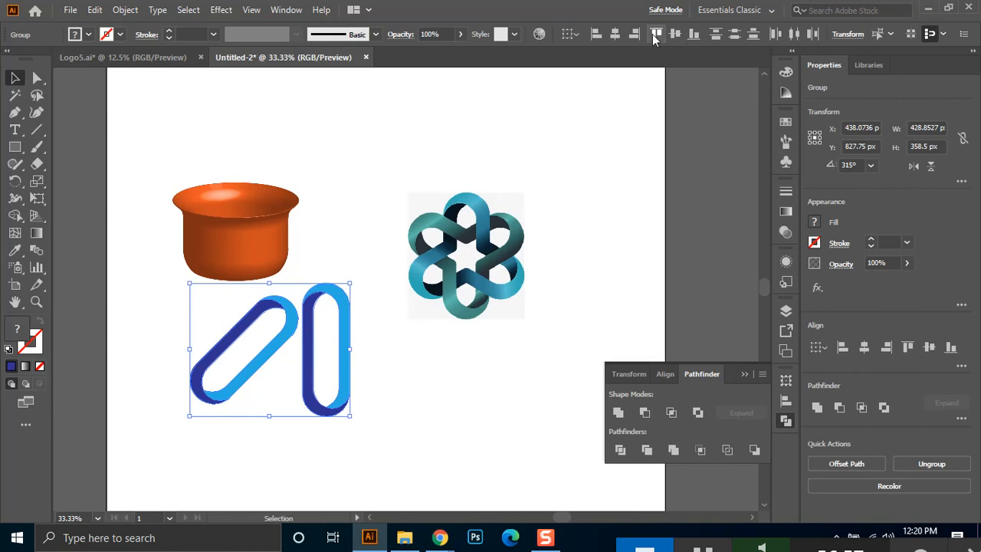
{"action": "left_click", "coordinate": [615, 34]}
{"action": "left_click", "coordinate": [461, 338]}
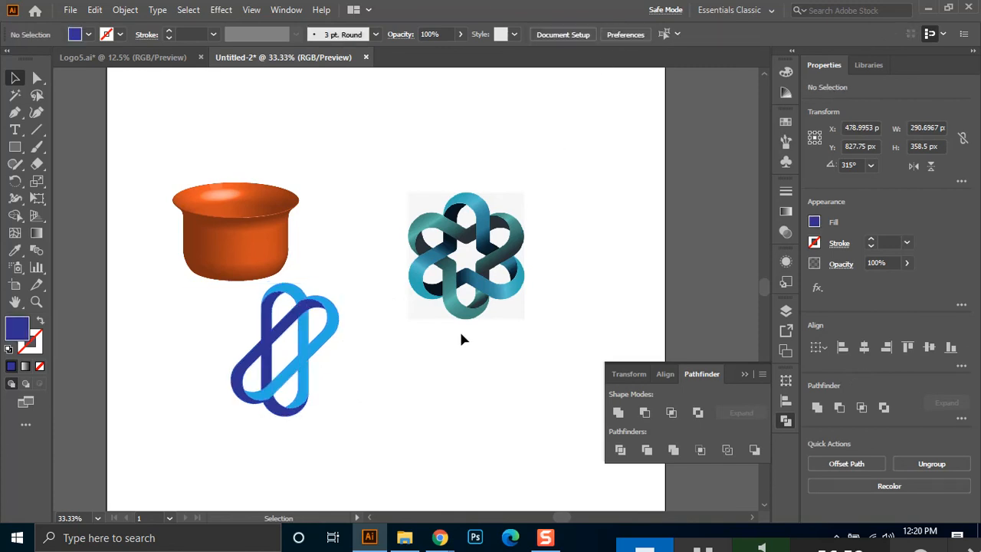
Duplicate the tilted loop in place and rotate the copy to 225°, mirroring the first tilt
{"action": "left_click", "coordinate": [341, 323]}
{"action": "key", "text": "a"}
{"action": "key", "text": "v"}
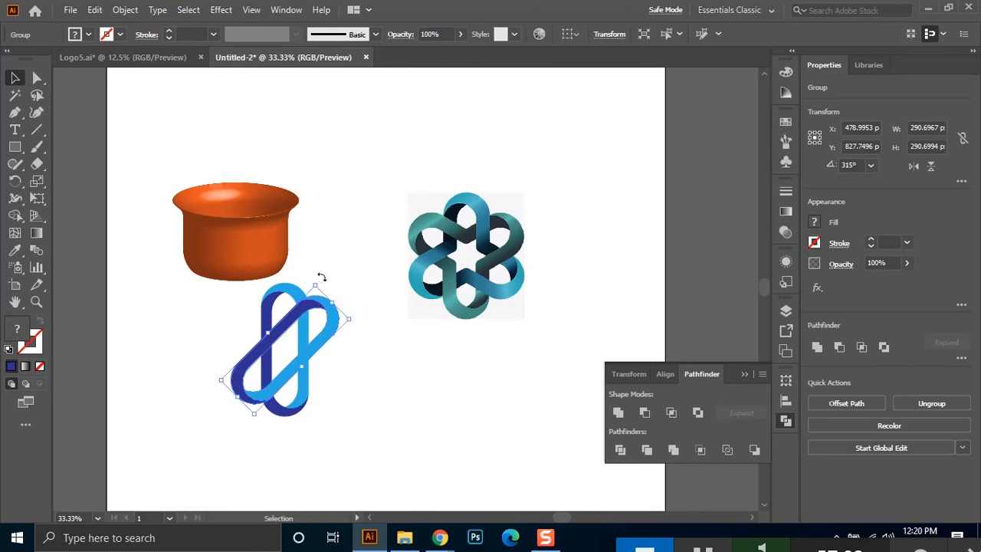
{"action": "left_click_drag", "start_coordinate": [318, 281], "coordinate": [355, 373]}
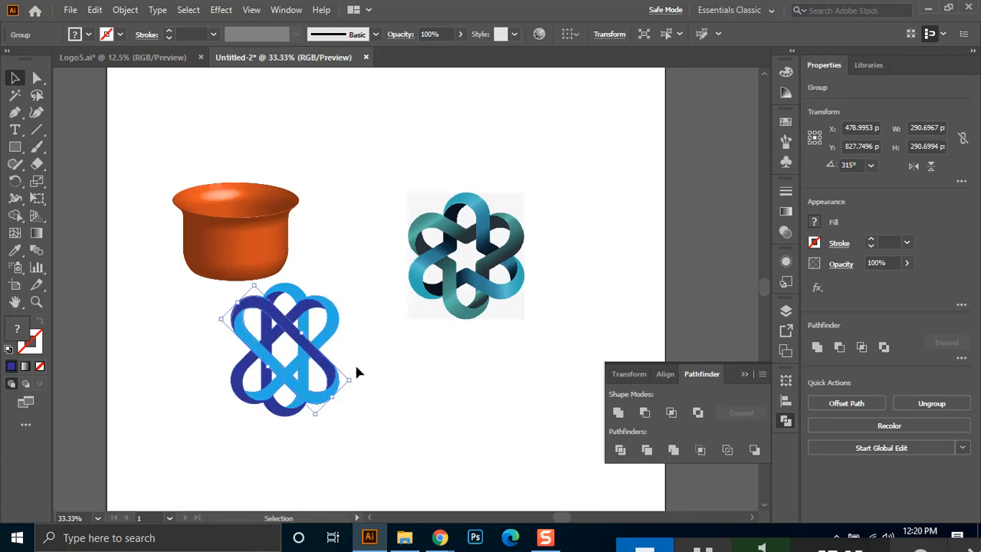
{"action": "left_click", "coordinate": [372, 356]}
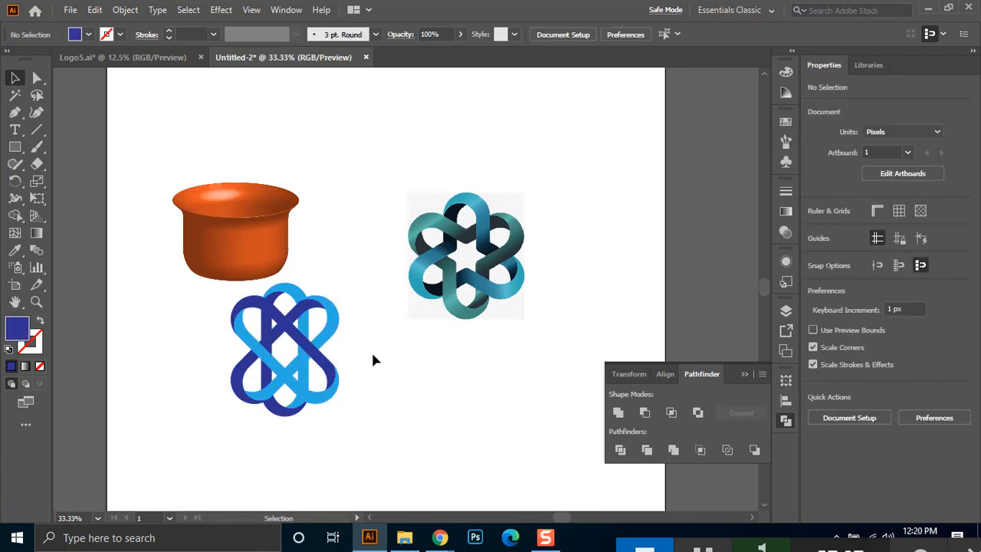
Rotate the two tilted loops to about 237° and 303° so the six lobes spread evenly around the centre
{"action": "left_click", "coordinate": [335, 395]}
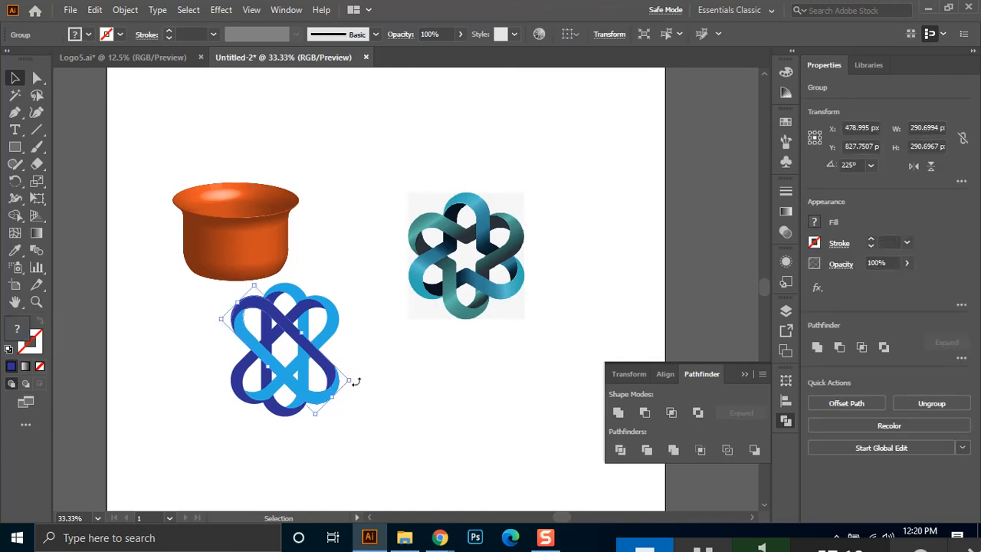
{"action": "left_click_drag", "start_coordinate": [359, 378], "coordinate": [362, 363]}
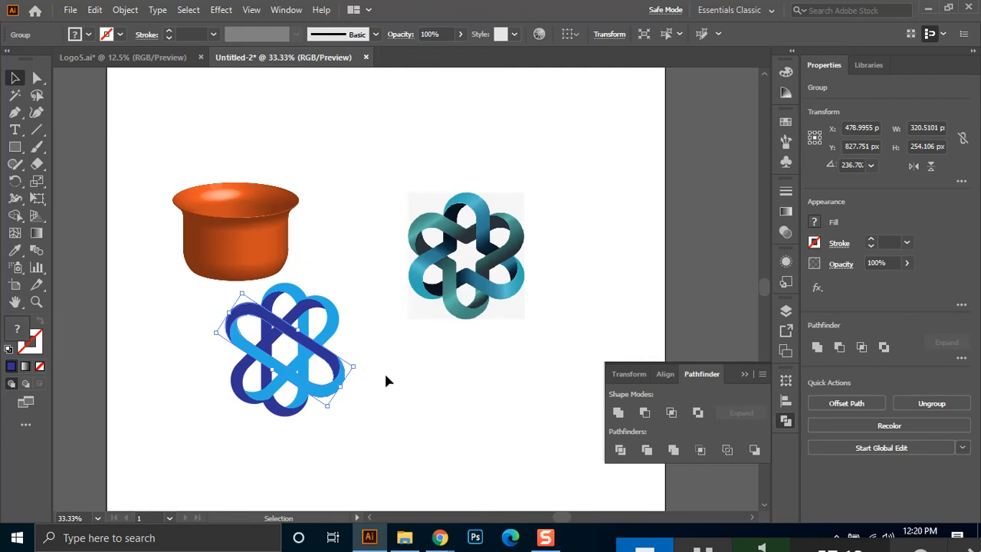
{"action": "left_click_drag", "start_coordinate": [335, 332], "coordinate": [334, 281]}
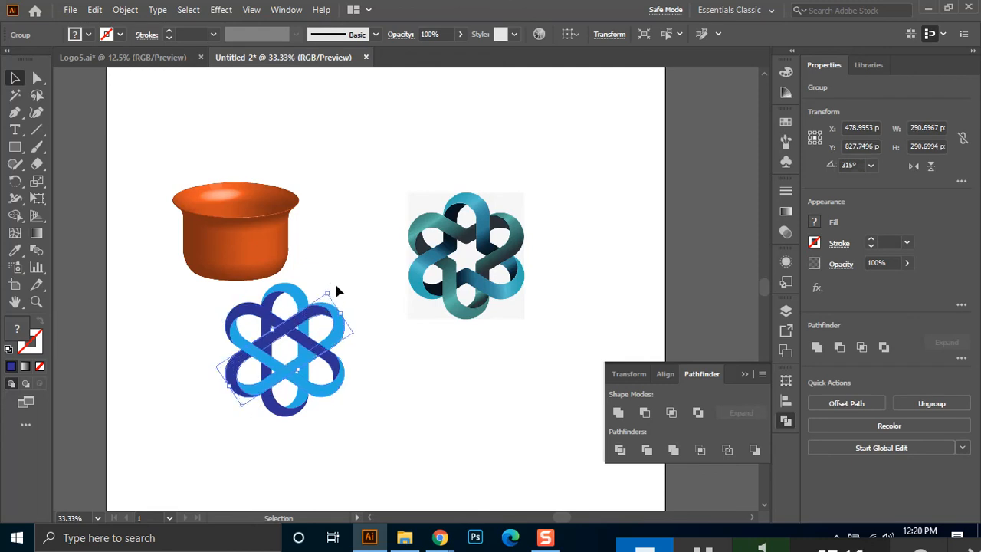
{"action": "left_click", "coordinate": [403, 359]}
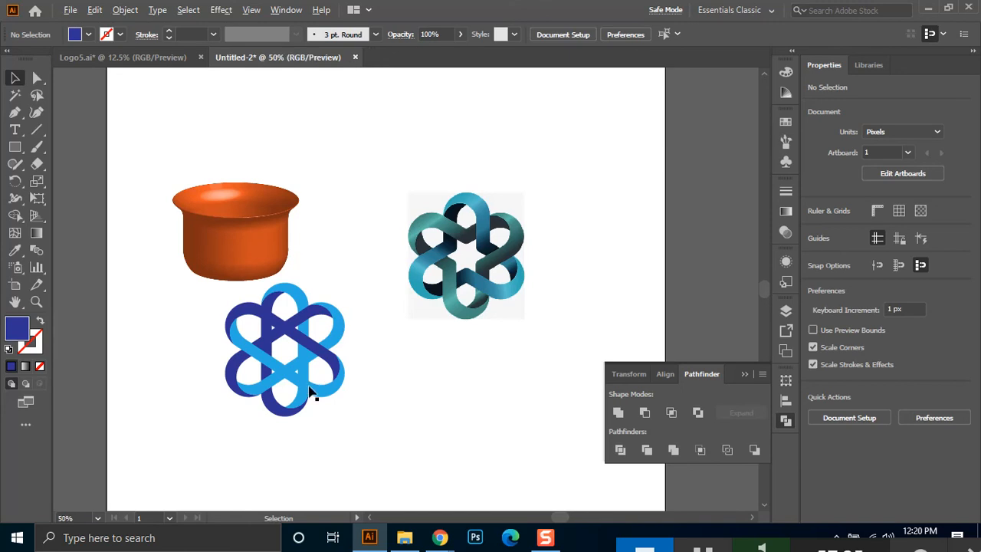
Duplicate the complete three-loop figure to its lower right, below the reference logo, at about X 869 px, Y 937 px
{"action": "scroll", "coordinate": [313, 395], "scroll_direction": "up", "scroll_amount": 2}
{"action": "scroll", "coordinate": [338, 385], "scroll_direction": "down", "scroll_amount": 1}
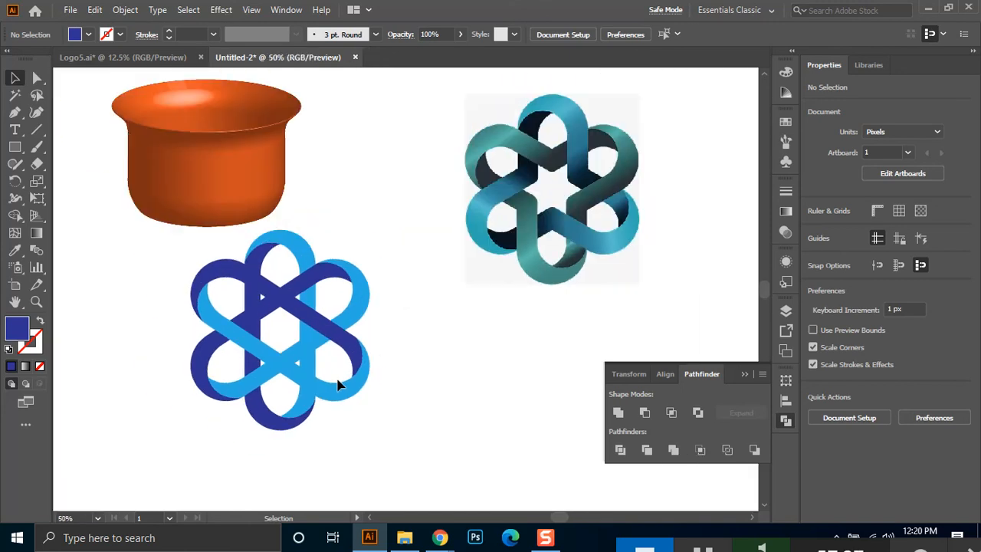
{"action": "left_click_drag", "start_coordinate": [383, 248], "coordinate": [177, 447]}
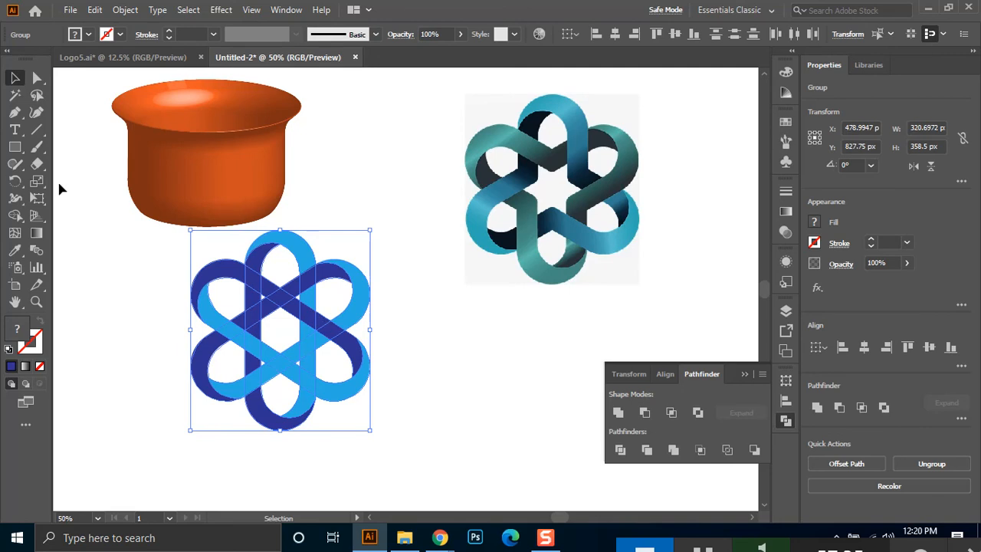
{"action": "left_click_drag", "start_coordinate": [311, 322], "coordinate": [530, 383]}
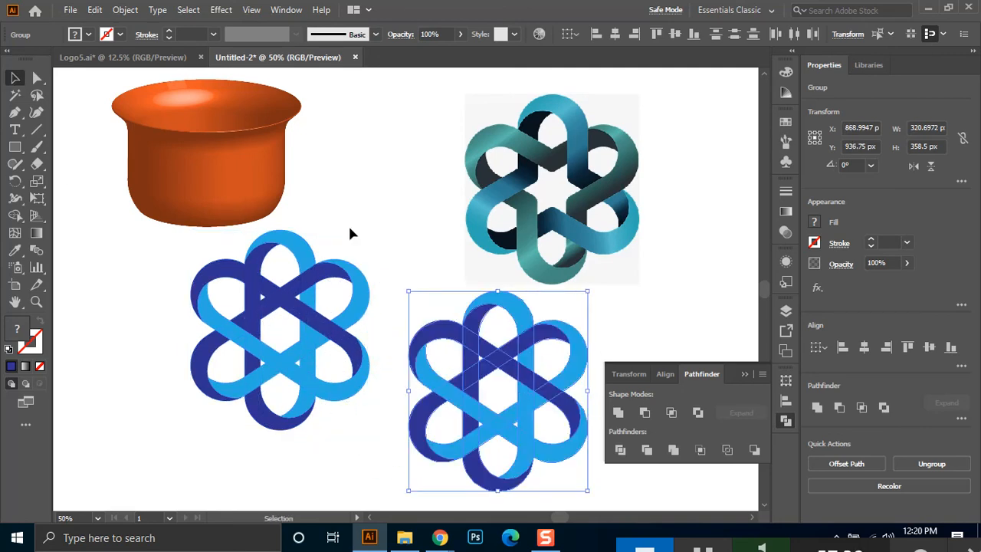
Move the original three-loop figure straight down to Y 900.75 px, clear of the orange pot
{"action": "left_click", "coordinate": [264, 292]}
{"action": "left_click", "coordinate": [349, 234]}
{"action": "left_click_drag", "start_coordinate": [386, 231], "coordinate": [212, 408]}
{"action": "left_click_drag", "start_coordinate": [279, 303], "coordinate": [274, 344]}
{"action": "left_click", "coordinate": [342, 246]}
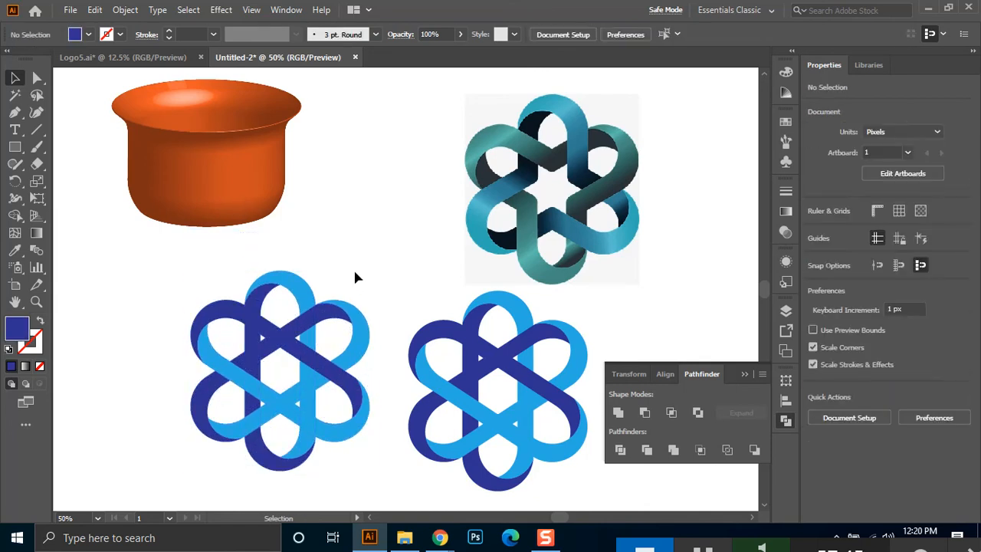
Use Shape Builder to remove the left figure's upper central overlaps, its upper-left lobe and the light blue diagonal running to the centre
{"action": "left_click_drag", "start_coordinate": [363, 263], "coordinate": [182, 476]}
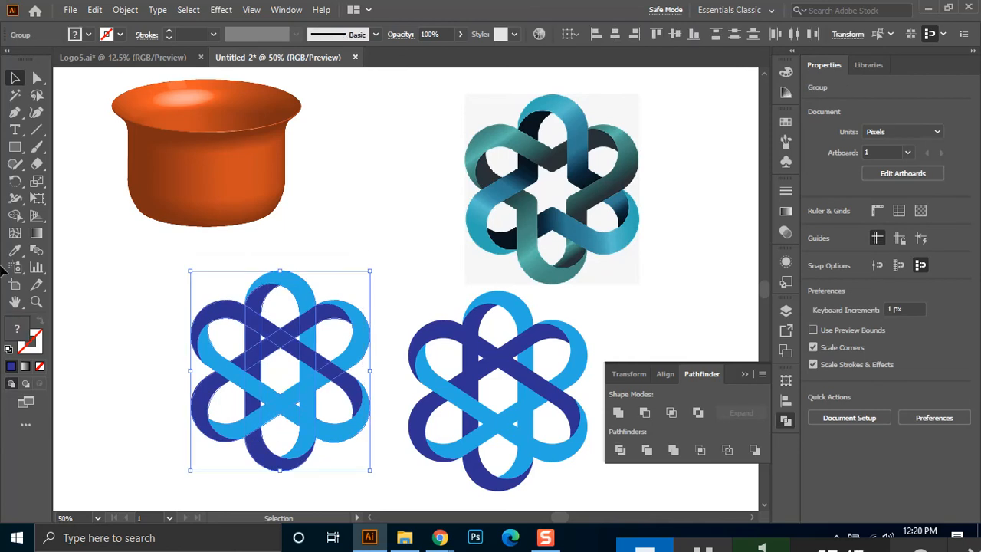
{"action": "left_click", "coordinate": [16, 216]}
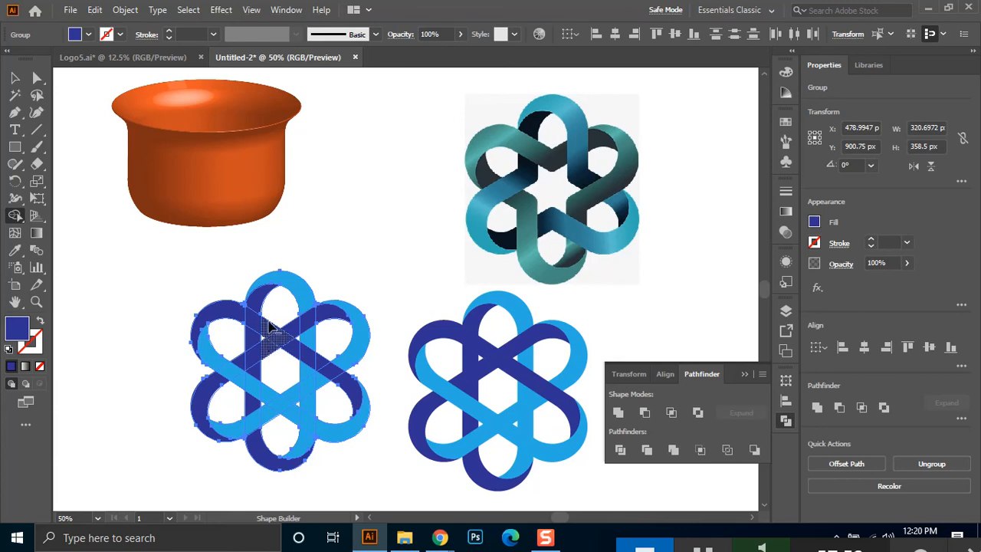
{"action": "left_click_drag", "start_coordinate": [280, 331], "coordinate": [268, 383]}
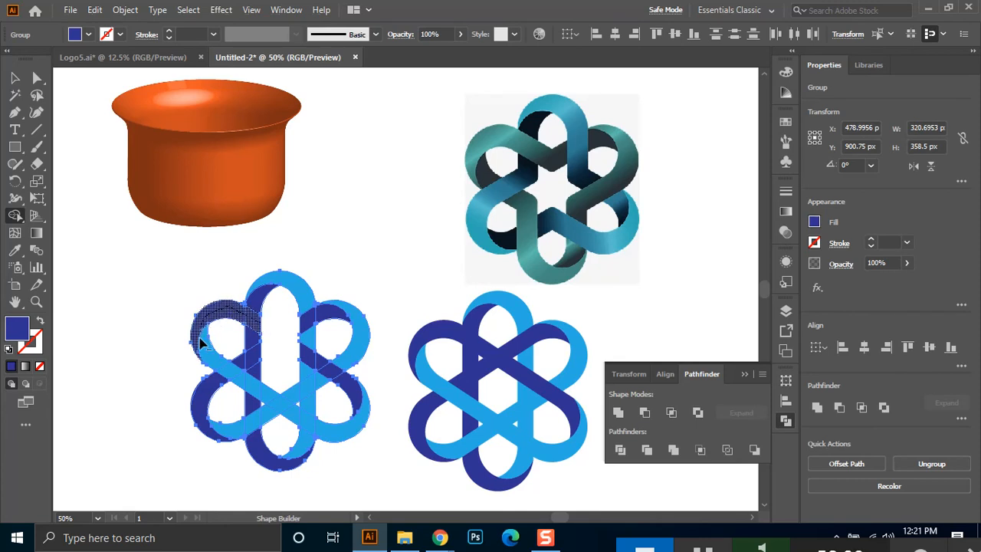
{"action": "left_click", "coordinate": [229, 392], "text": "alt"}
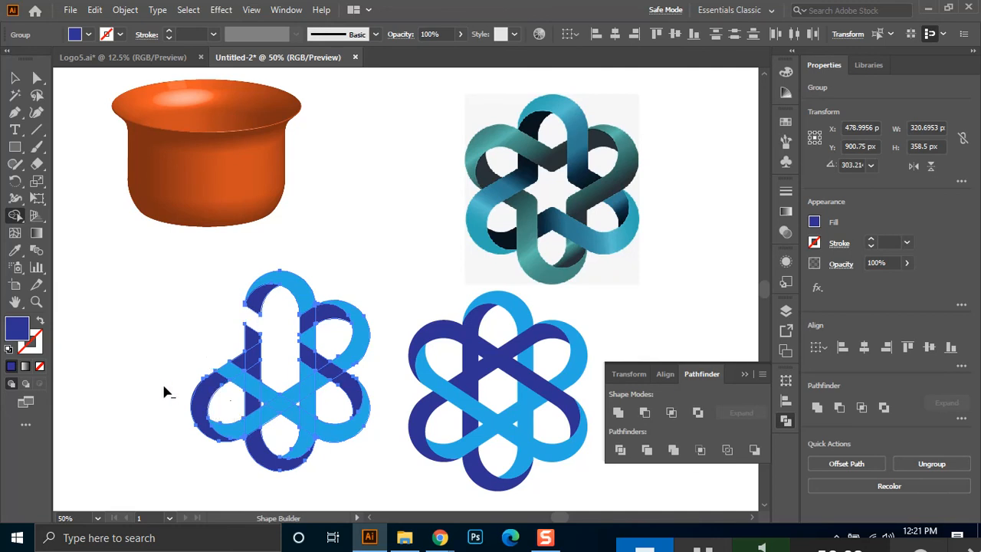
{"action": "mouse_move", "coordinate": [262, 372]}
{"action": "left_mouse_down"}
{"action": "mouse_move", "coordinate": [237, 390]}
{"action": "mouse_move", "coordinate": [243, 402]}
{"action": "mouse_move", "coordinate": [270, 385]}
{"action": "mouse_move", "coordinate": [261, 386]}
{"action": "left_mouse_up"}
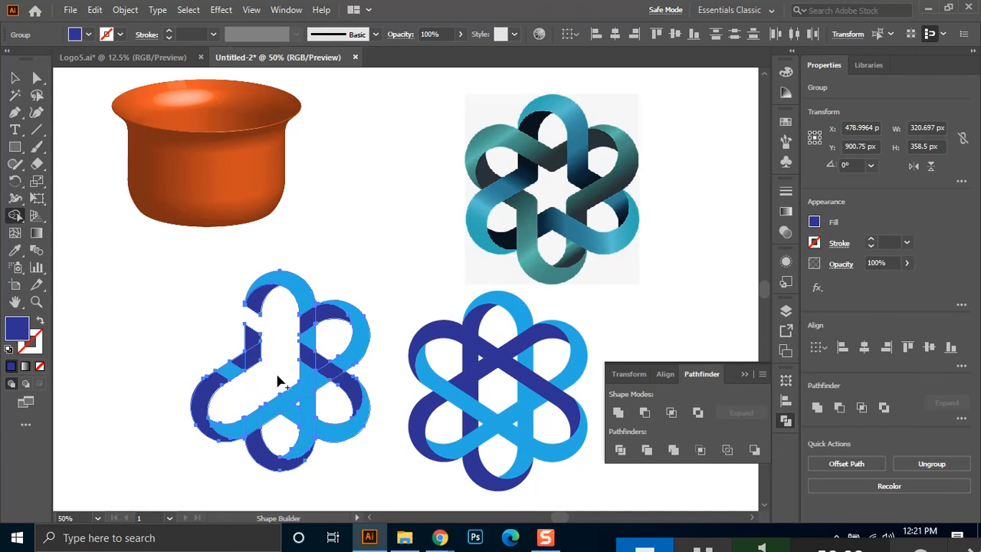
Try removing the left figure's lower central crossing and both right-hand lobes with Shape Builder
{"action": "mouse_move", "coordinate": [270, 407]}
{"action": "left_mouse_down"}
{"action": "mouse_move", "coordinate": [281, 433]}
{"action": "mouse_move", "coordinate": [292, 393]}
{"action": "mouse_move", "coordinate": [268, 425]}
{"action": "left_mouse_up"}
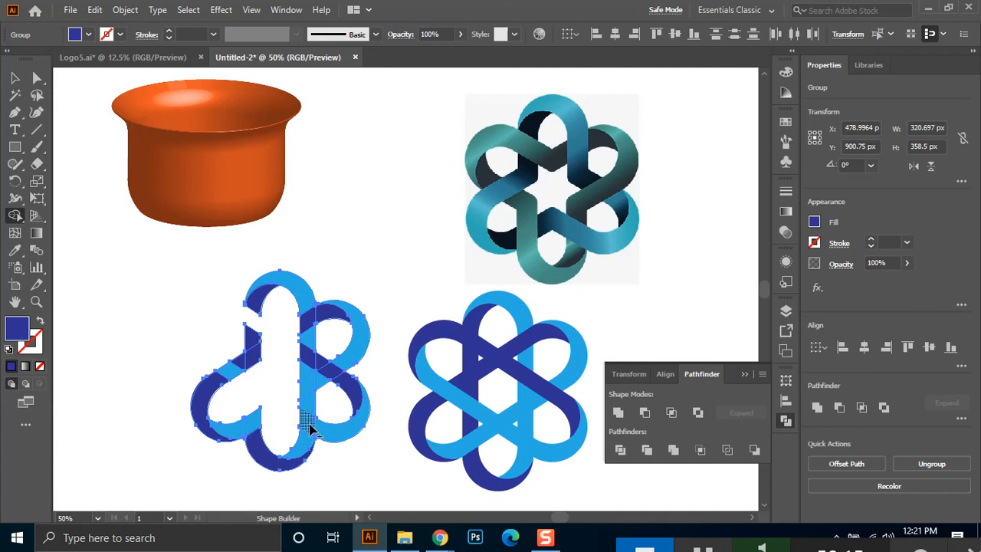
{"action": "mouse_move", "coordinate": [300, 415]}
{"action": "left_mouse_down"}
{"action": "mouse_move", "coordinate": [328, 435]}
{"action": "mouse_move", "coordinate": [347, 425]}
{"action": "mouse_move", "coordinate": [357, 389]}
{"action": "left_mouse_up"}
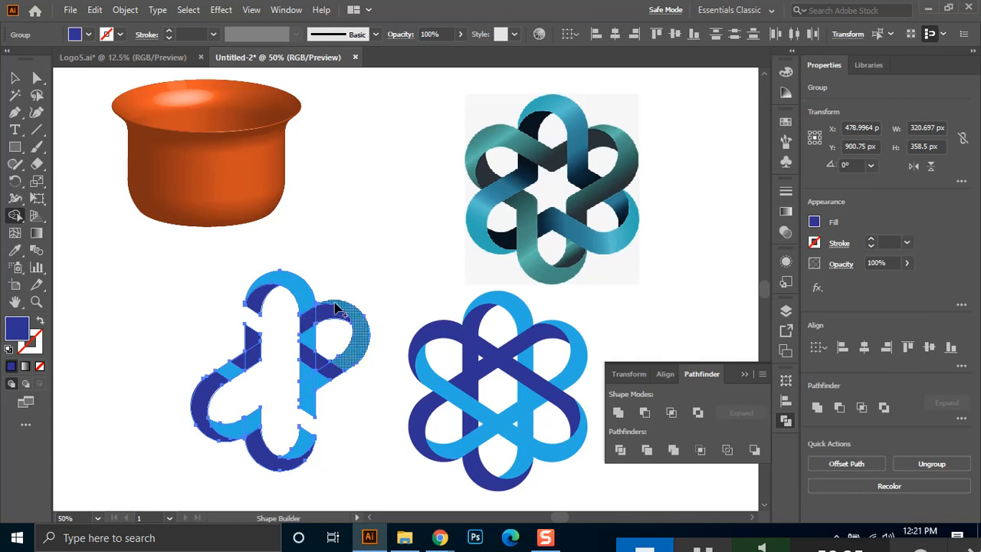
{"action": "mouse_move", "coordinate": [330, 312]}
{"action": "left_mouse_down"}
{"action": "mouse_move", "coordinate": [346, 308]}
{"action": "mouse_move", "coordinate": [363, 336]}
{"action": "mouse_move", "coordinate": [337, 375]}
{"action": "mouse_move", "coordinate": [322, 356]}
{"action": "left_mouse_up"}
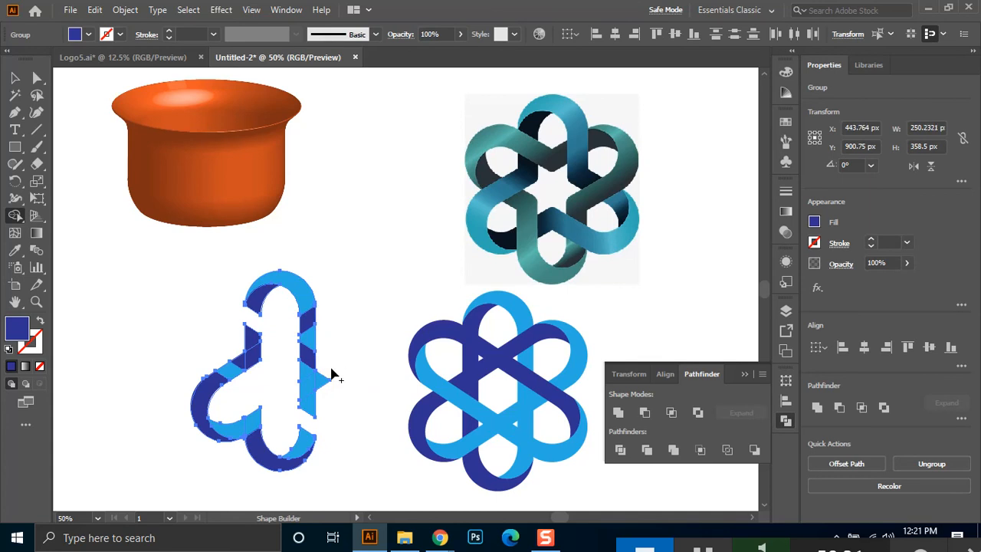
Undo the removals of the right-hand lobes and the lower central crossing in the left figure
{"action": "left_click", "coordinate": [14, 79]}
{"action": "left_click", "coordinate": [139, 282]}
{"action": "left_click_drag", "start_coordinate": [346, 360], "coordinate": [312, 340]}
{"action": "key", "text": "ctrl+z"}
{"action": "key", "text": "ctrl+z"}
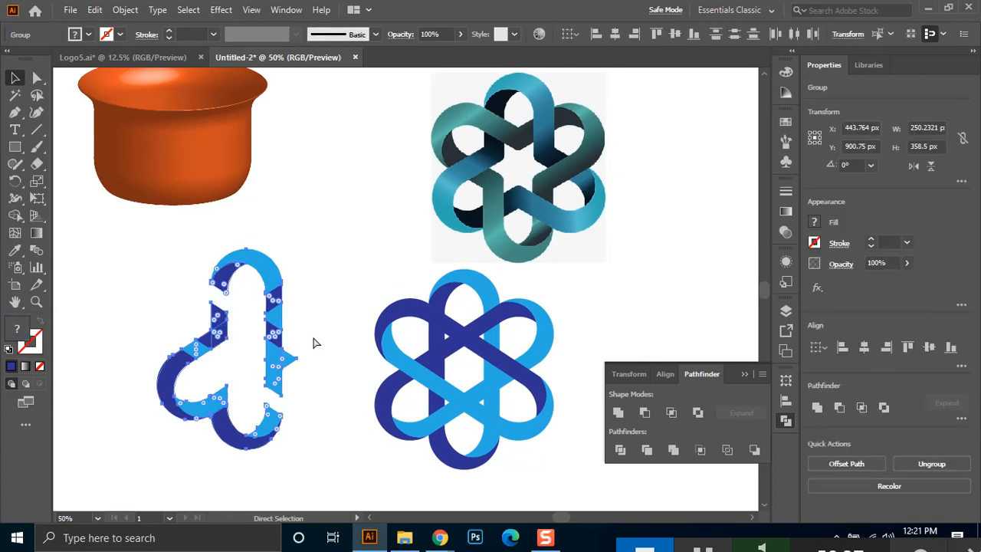
{"action": "key", "text": "v"}
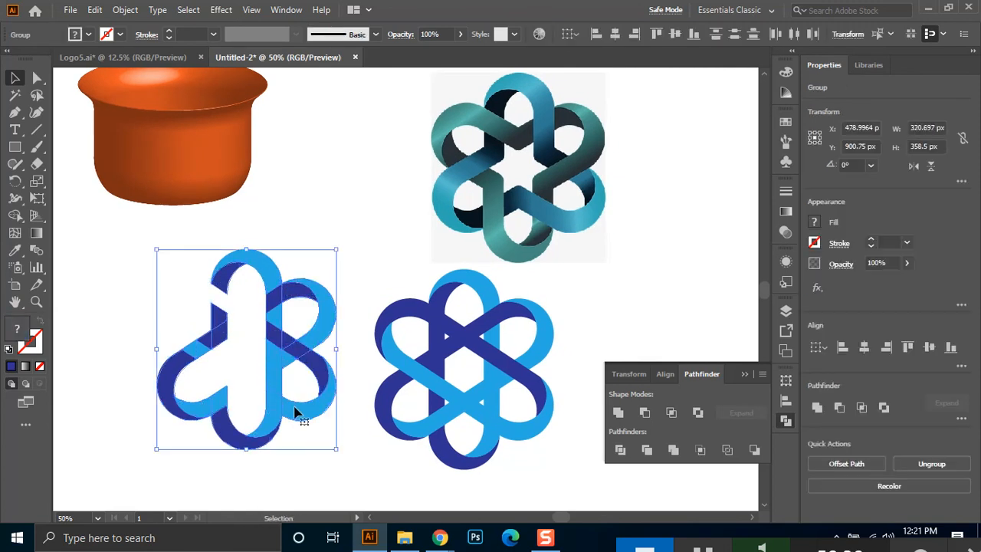
{"action": "key", "text": "a"}
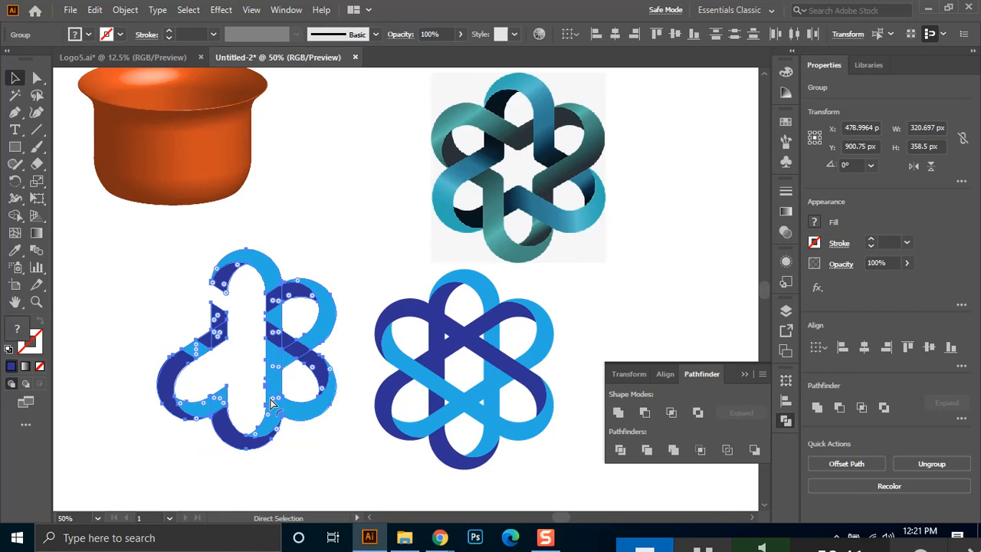
{"action": "key", "text": "v"}
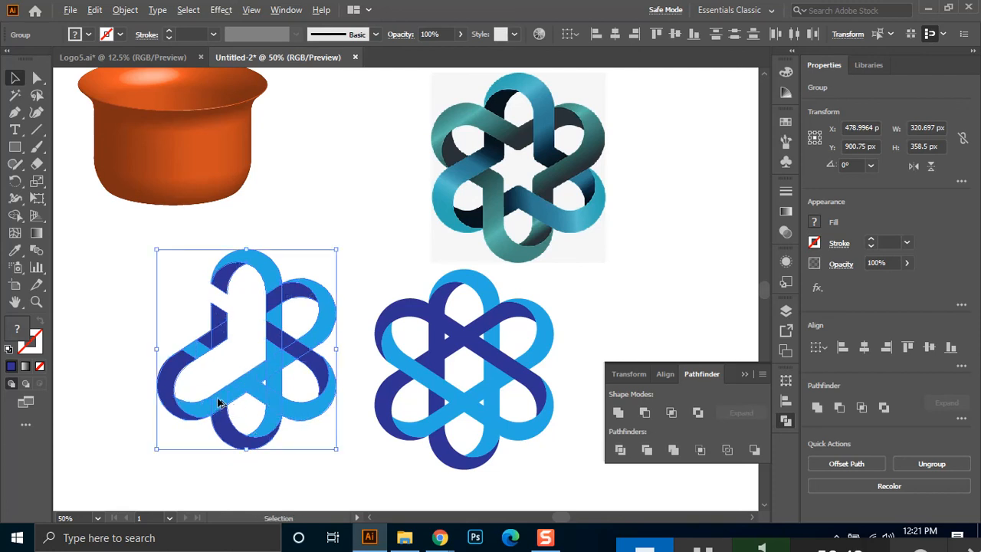
Remove the surplus crossings, the upper-right lobe and the bottom lobe with Shape Builder, leaving three alternate lobes and the lower central chevron
{"action": "left_click", "coordinate": [14, 216]}
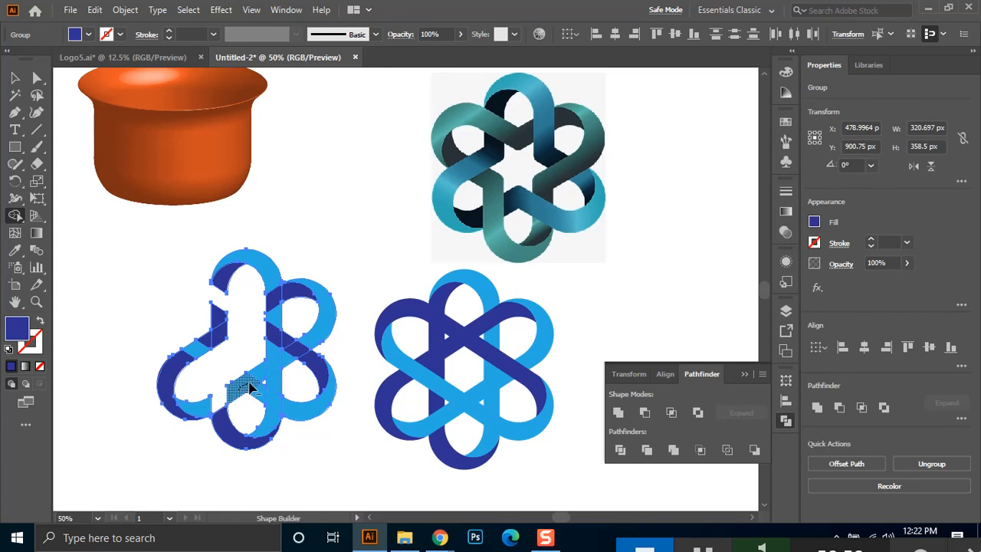
{"action": "left_click", "coordinate": [250, 387]}
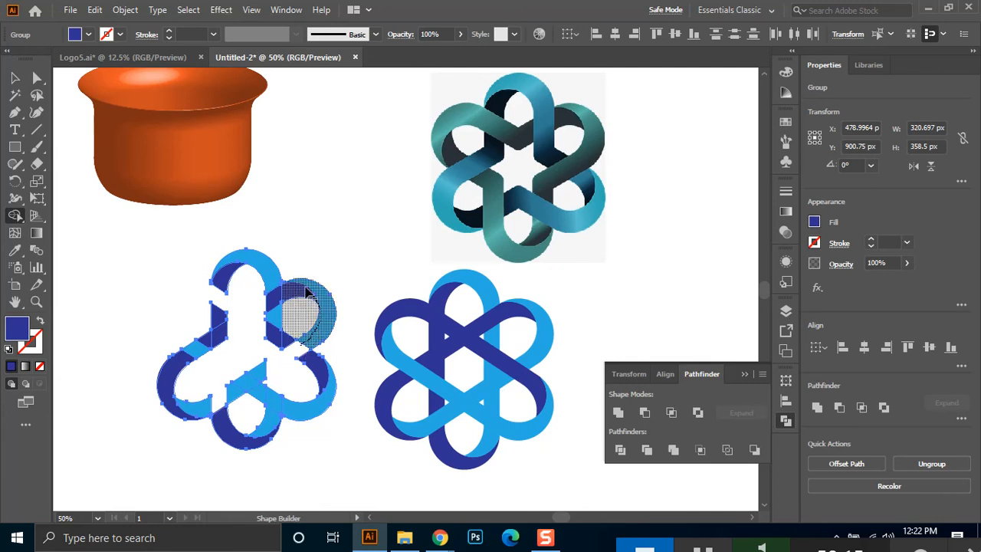
{"action": "left_click", "coordinate": [305, 291], "text": "alt"}
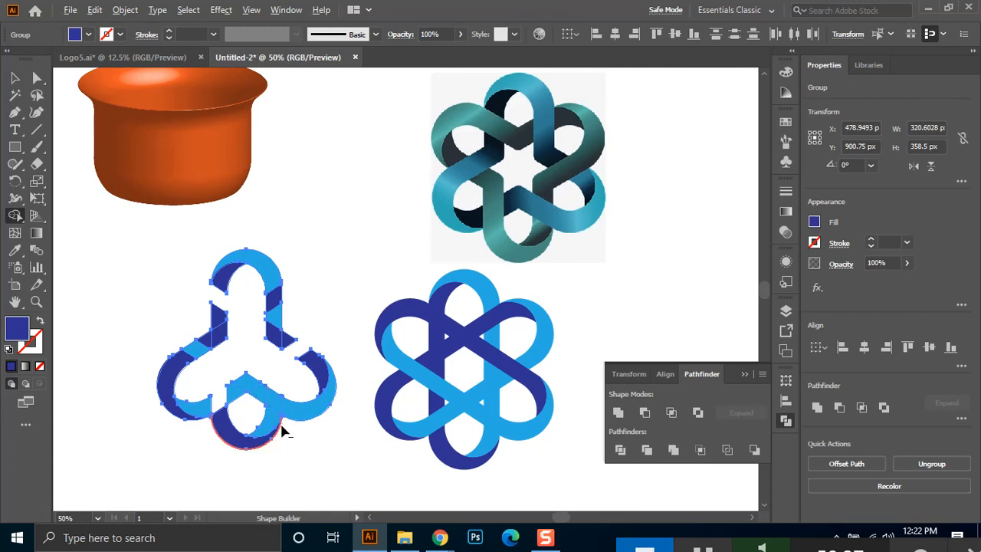
{"action": "left_click", "coordinate": [223, 446], "text": "alt"}
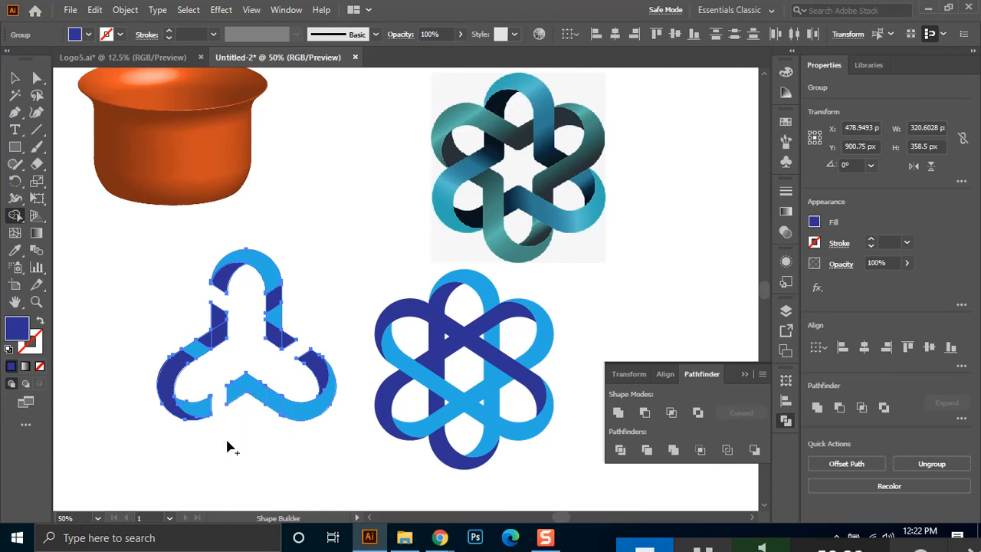
{"action": "left_click", "coordinate": [15, 79]}
{"action": "left_click", "coordinate": [318, 253]}
{"action": "scroll", "coordinate": [296, 271], "scroll_direction": "right", "scroll_amount": 2}
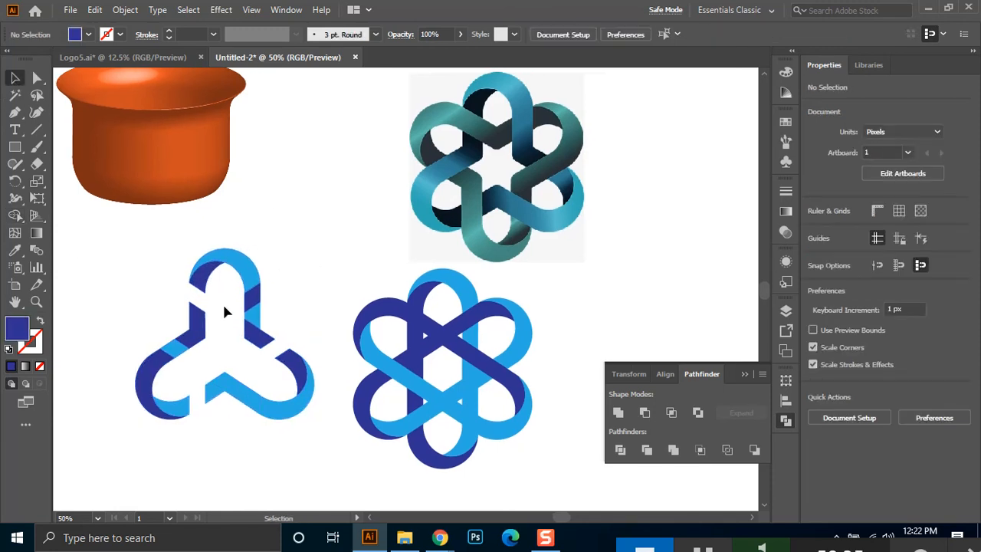
Ungroup the loop that contains the trimmed figure's lower-right lobe
{"action": "left_click", "coordinate": [255, 354]}
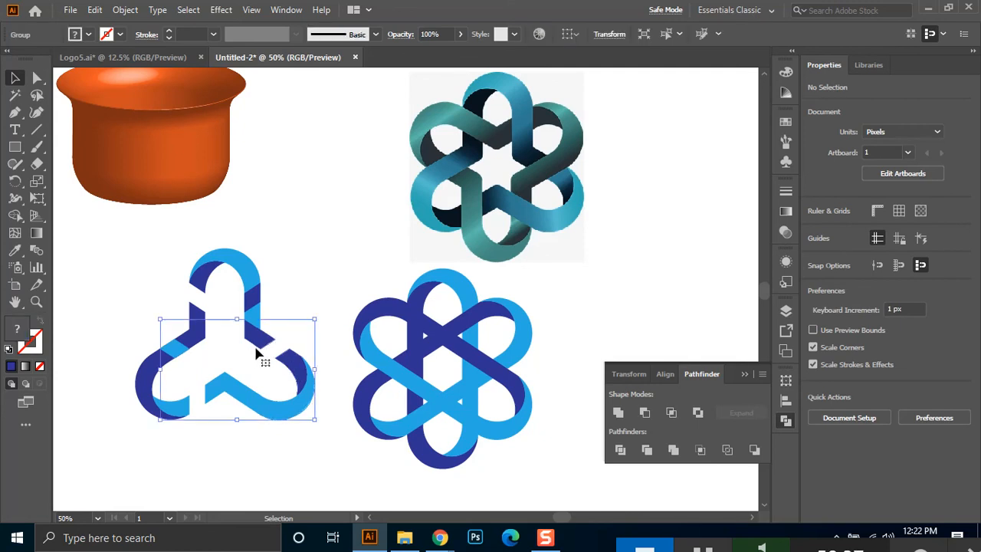
{"action": "right_click", "coordinate": [276, 351]}
{"action": "left_click", "coordinate": [314, 217]}
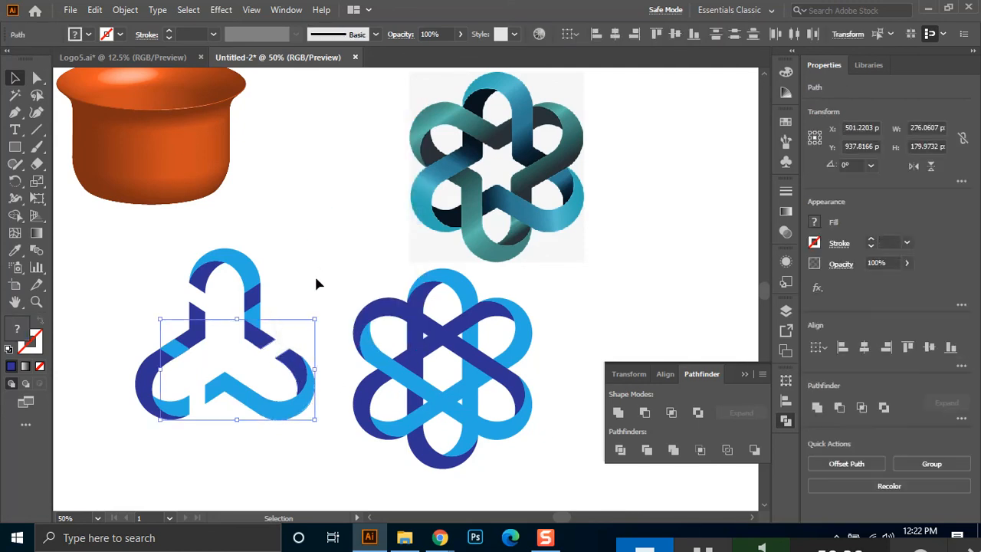
{"action": "left_click", "coordinate": [315, 279]}
Try grouping the dark part of the lower-right lobe with the top lobe's segments, and undo the grouping
{"action": "left_click", "coordinate": [299, 376]}
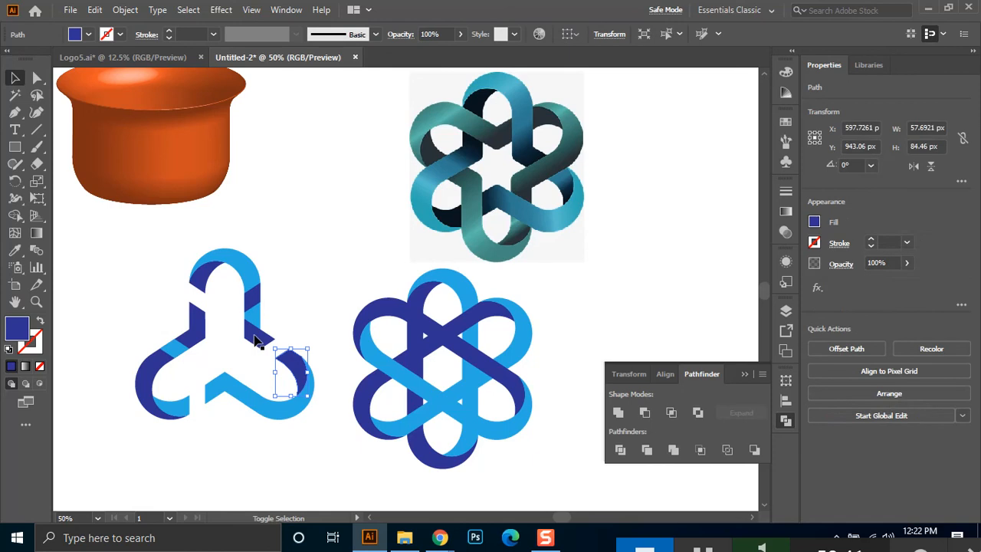
{"action": "left_click", "coordinate": [256, 333], "text": "shift"}
{"action": "left_click", "coordinate": [255, 311], "text": "shift"}
{"action": "left_click", "coordinate": [254, 291], "text": "shift"}
{"action": "left_click", "coordinate": [251, 273], "text": "shift"}
{"action": "left_click", "coordinate": [224, 264], "text": "shift"}
{"action": "right_click", "coordinate": [207, 276]}
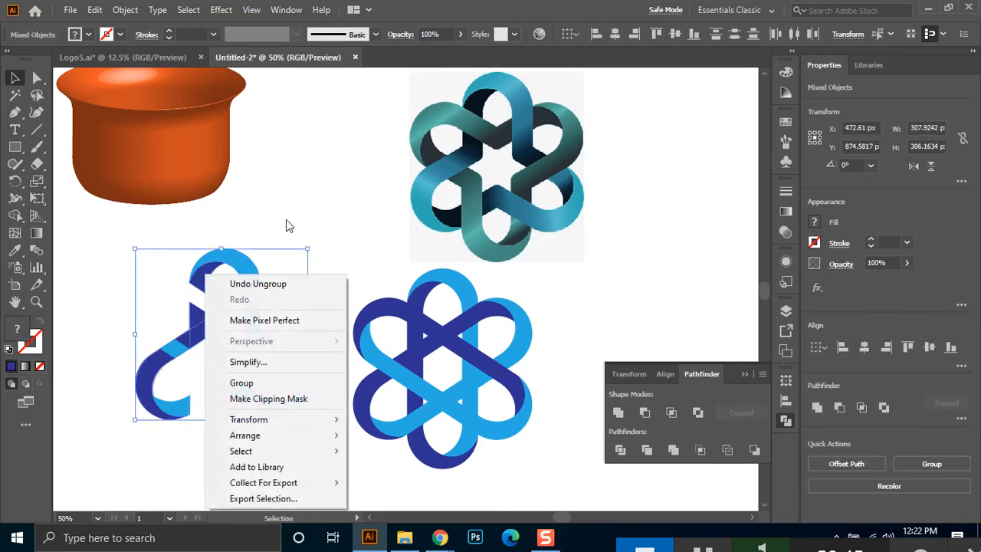
{"action": "left_click", "coordinate": [276, 383]}
{"action": "key", "text": "ctrl+z"}
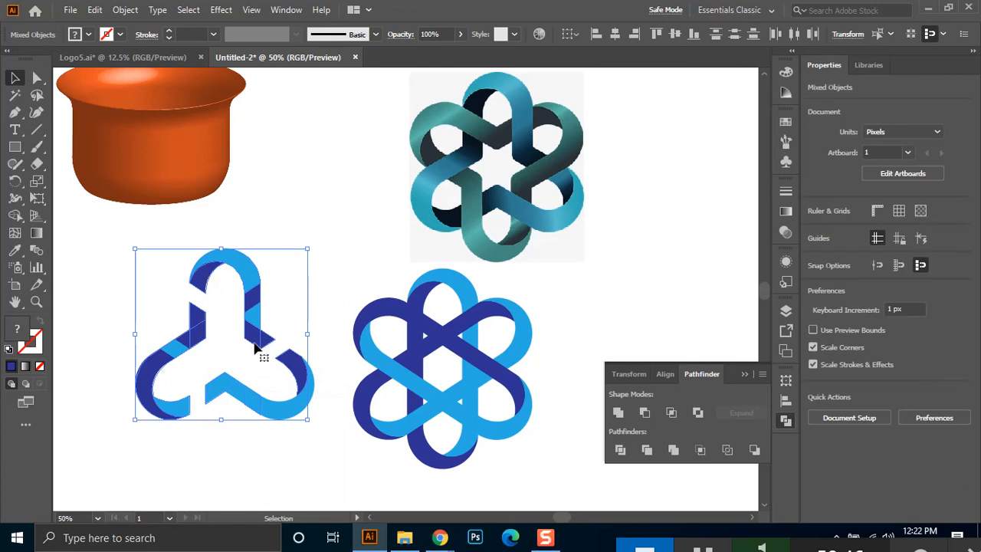
{"action": "right_click", "coordinate": [228, 264]}
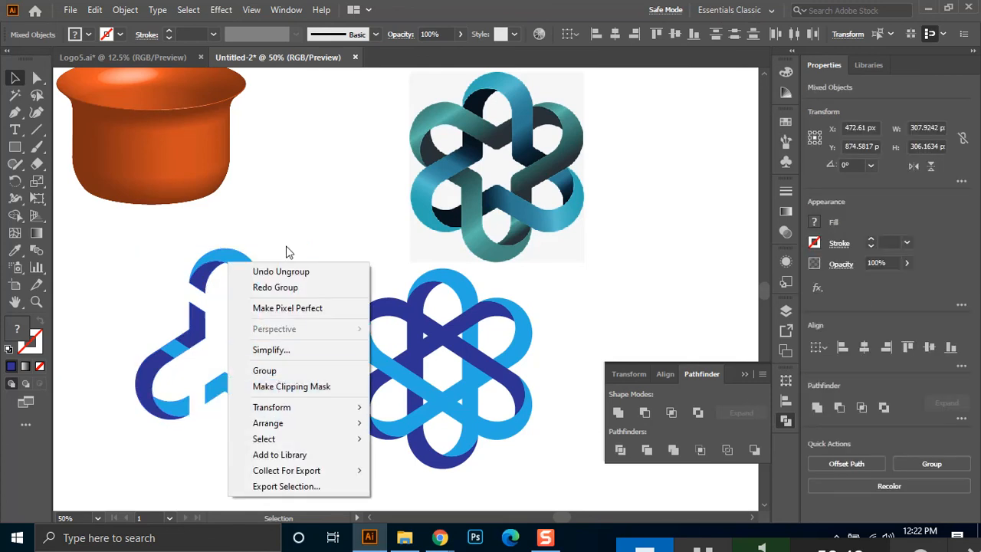
{"action": "left_click", "coordinate": [311, 207]}
Ungroup the upright loop that forms the trimmed figure's top lobe
{"action": "left_click_drag", "start_coordinate": [137, 239], "coordinate": [287, 447]}
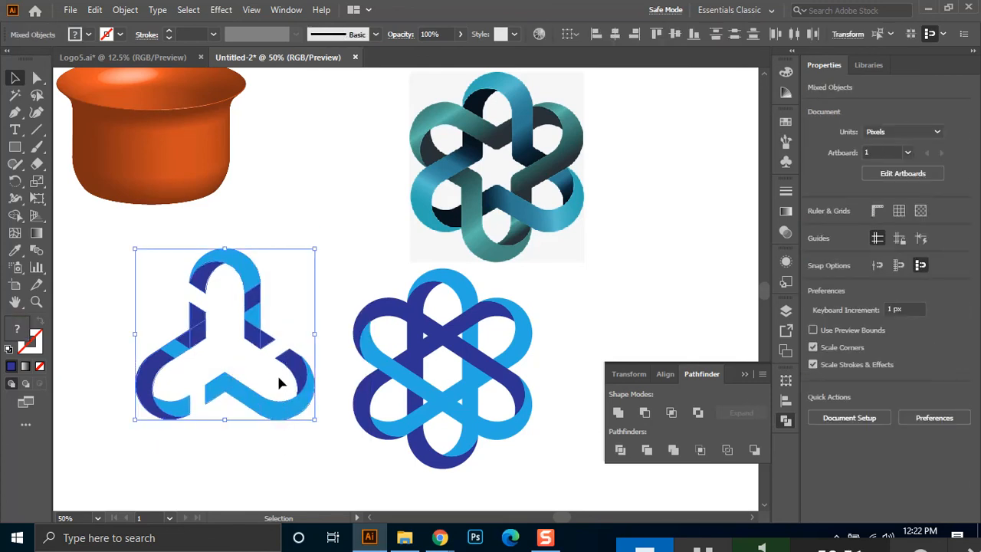
{"action": "right_click", "coordinate": [280, 383]}
{"action": "left_click", "coordinate": [227, 239]}
{"action": "left_click", "coordinate": [247, 271]}
{"action": "right_click", "coordinate": [255, 301]}
{"action": "left_click", "coordinate": [268, 153]}
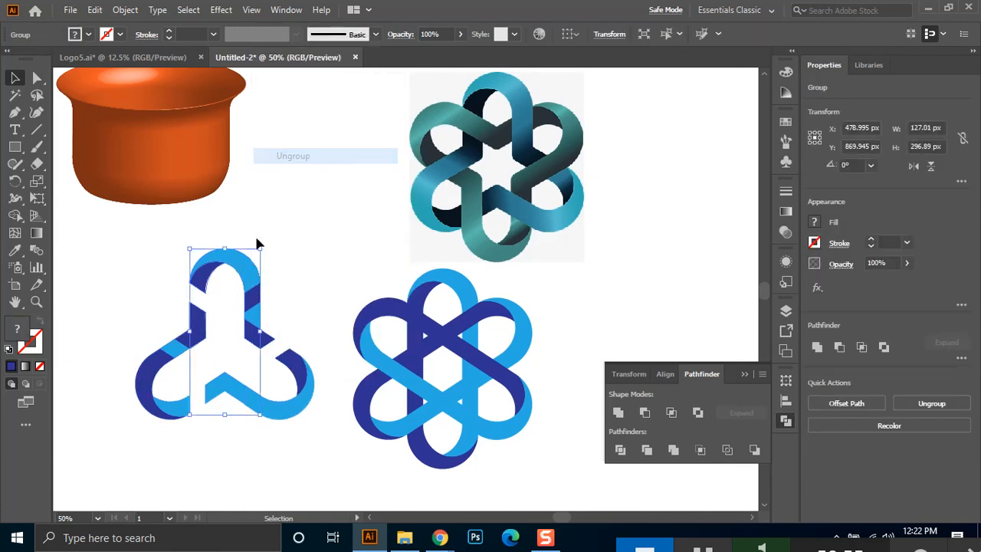
Try grouping the top lobe's segments with the dark part of the lower-right lobe again, and undo it
{"action": "left_click", "coordinate": [247, 268]}
{"action": "left_click", "coordinate": [245, 268]}
{"action": "right_click", "coordinate": [253, 286]}
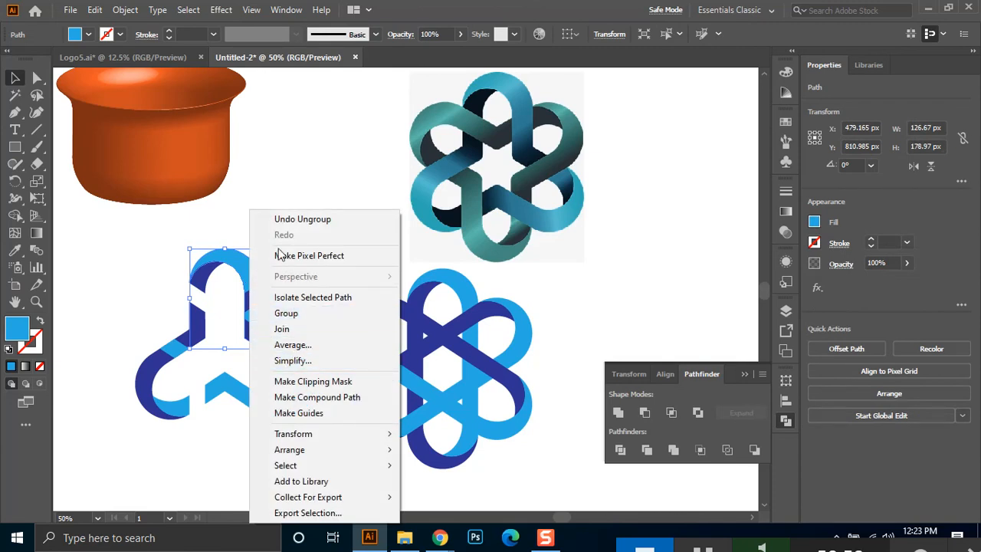
{"action": "left_click", "coordinate": [277, 182]}
{"action": "left_click", "coordinate": [257, 298]}
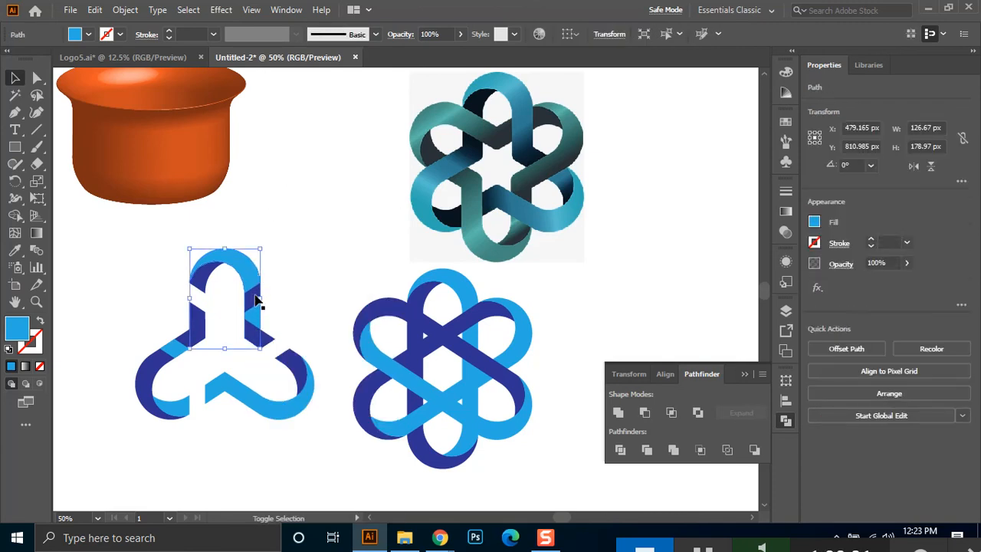
{"action": "left_click", "coordinate": [259, 338], "text": "shift"}
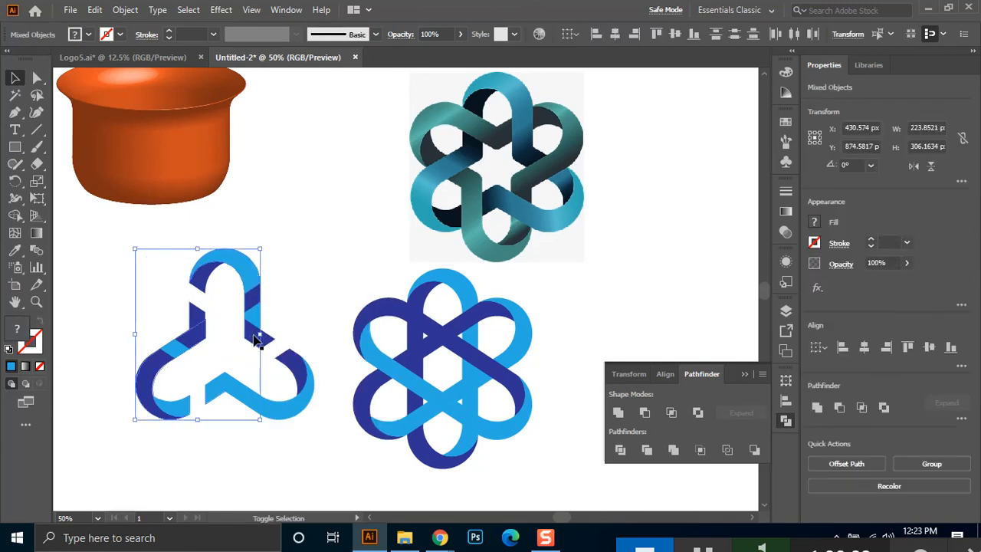
{"action": "left_click", "coordinate": [287, 310], "text": "shift"}
{"action": "left_click", "coordinate": [296, 359], "text": "shift"}
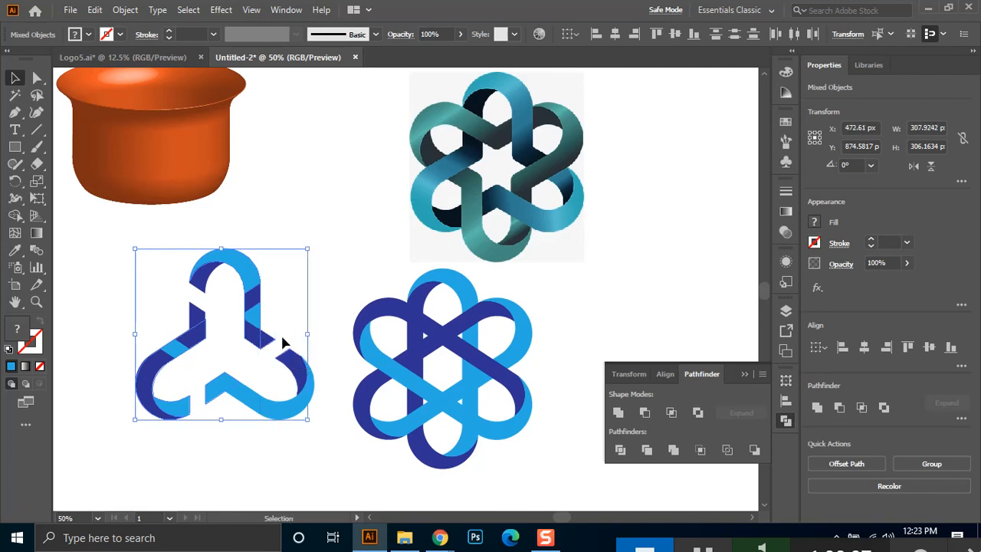
{"action": "key", "text": "ctrl+g"}
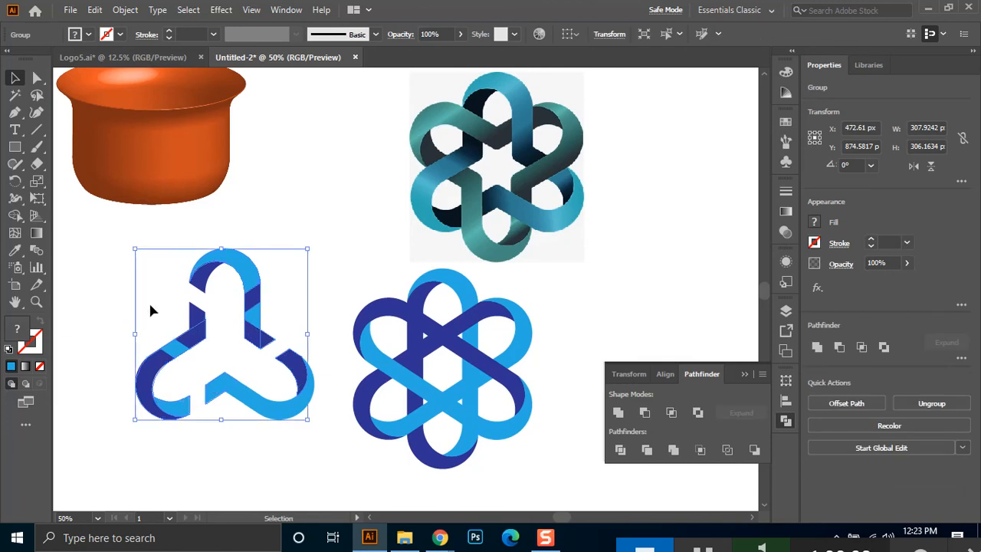
{"action": "key", "text": "a"}
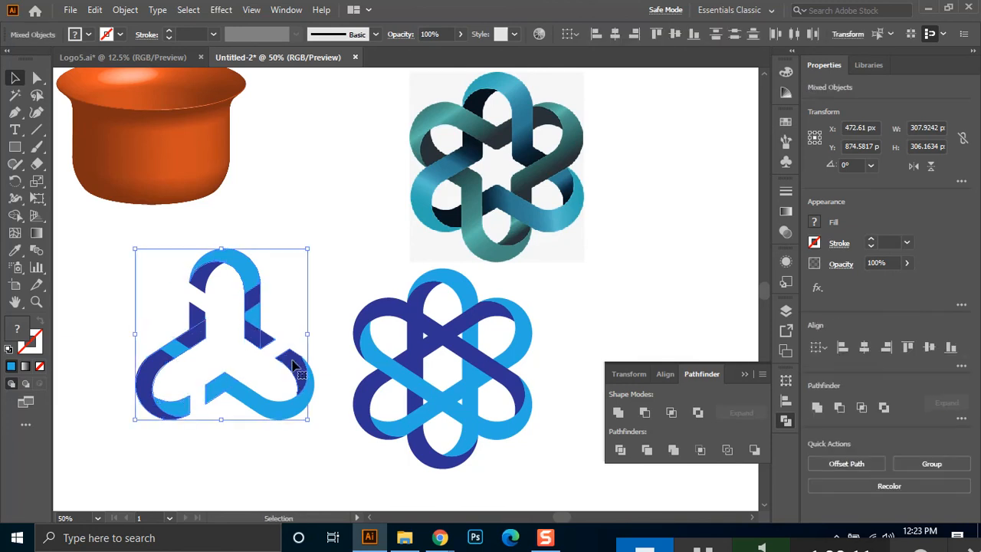
{"action": "key", "text": "ctrl"}
{"action": "left_click", "coordinate": [293, 366], "text": "ctrl"}
{"action": "left_click", "coordinate": [262, 263]}
{"action": "key", "text": "a"}
{"action": "key", "text": "v"}
Try deleting the two dark blue pieces along the top lobe's right arm, and undo both deletions
{"action": "left_click", "coordinate": [245, 273]}
{"action": "scroll", "coordinate": [260, 334], "scroll_direction": "up", "scroll_amount": 1}
{"action": "left_click", "coordinate": [253, 284]}
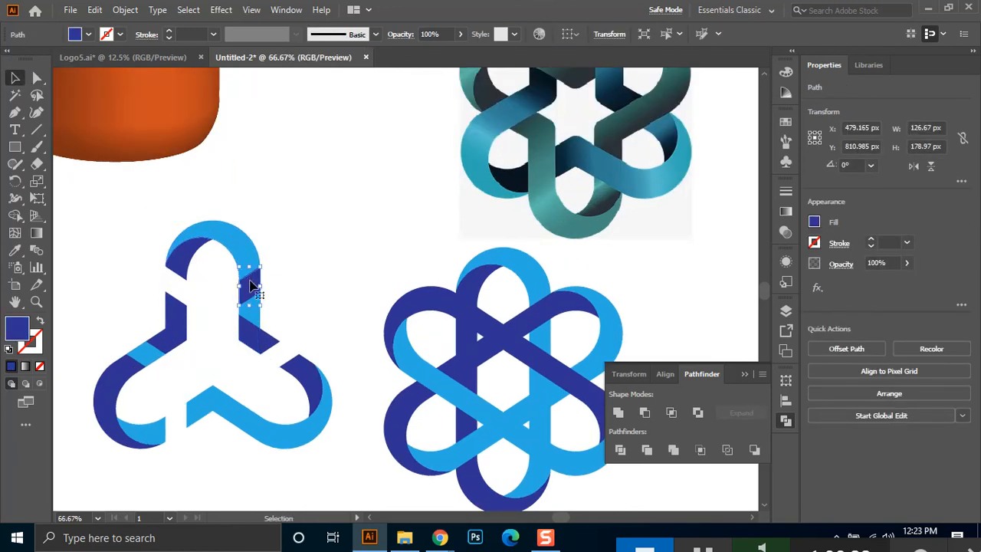
{"action": "key", "text": "Delete"}
{"action": "left_click", "coordinate": [256, 341]}
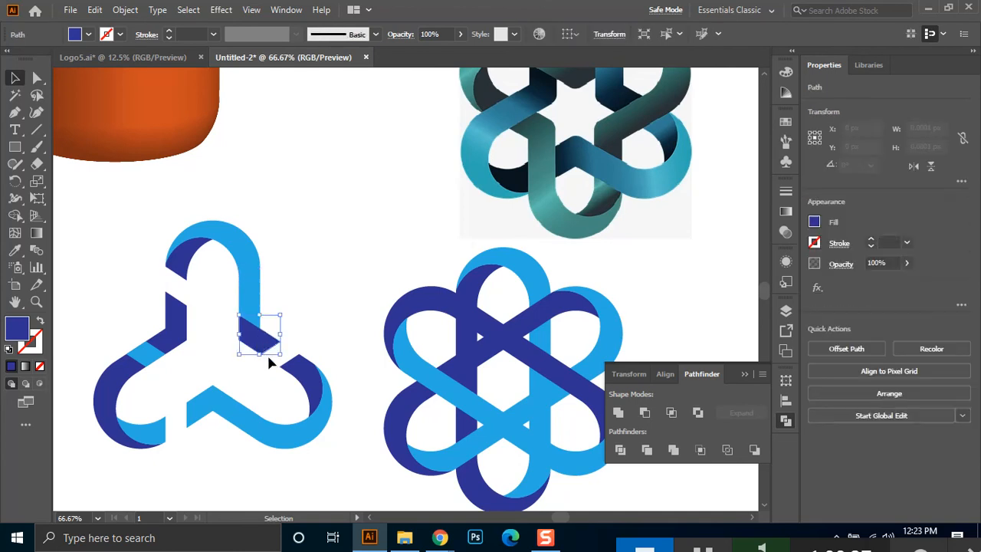
{"action": "key", "text": "Delete"}
{"action": "key", "text": "ctrl+z"}
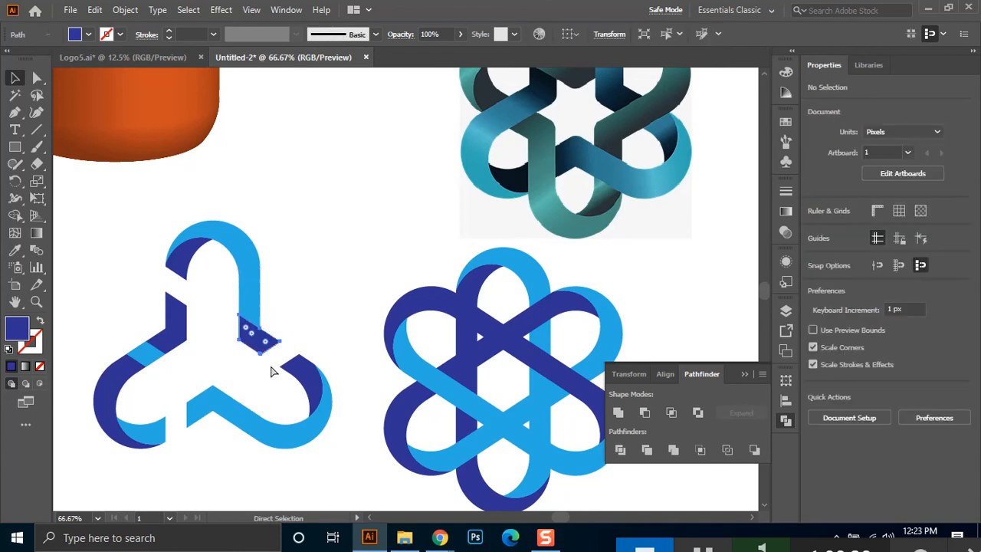
{"action": "key", "text": "ctrl+z"}
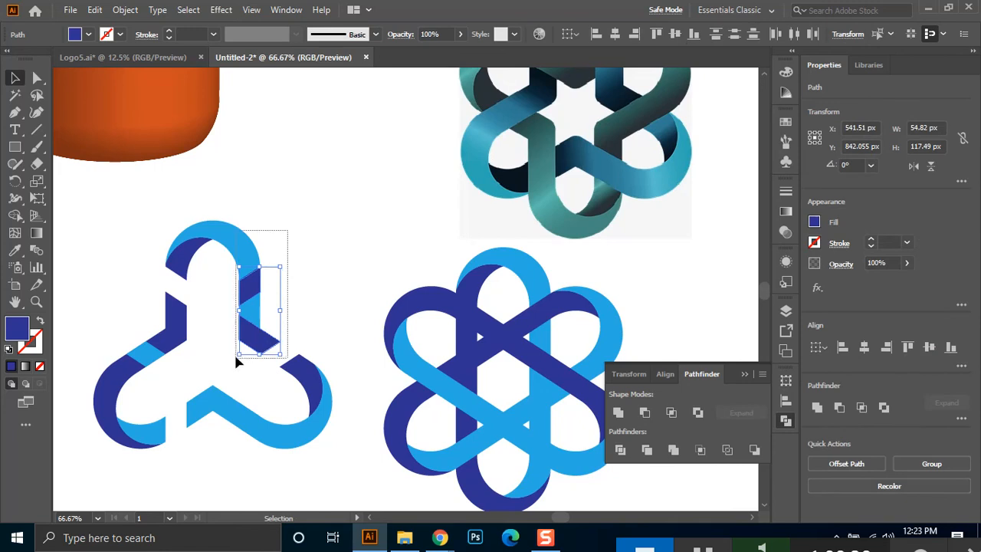
Unite the top lobe's outer arc with the segments of its right arm and fill the merged ribbon with light blue
{"action": "left_click_drag", "start_coordinate": [236, 342], "coordinate": [269, 301]}
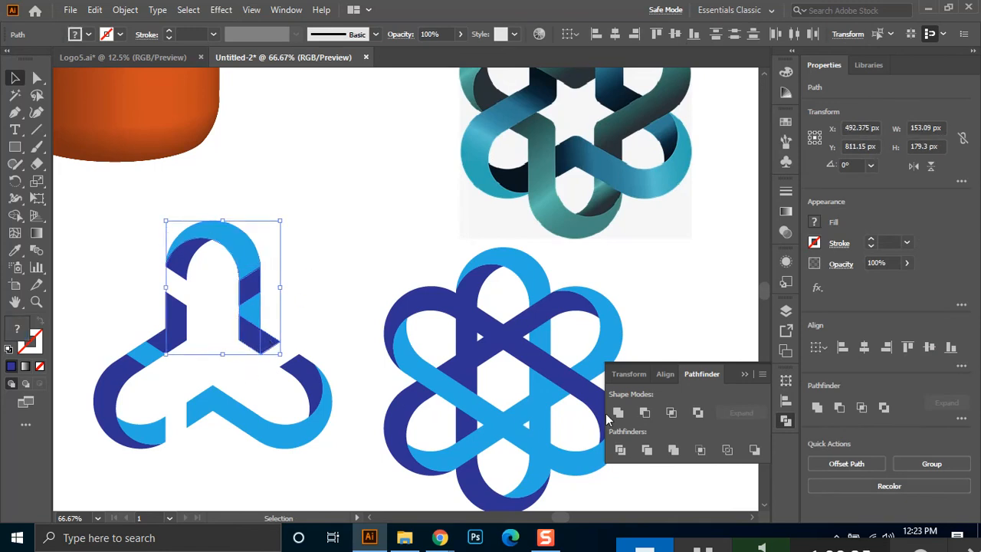
{"action": "left_click", "coordinate": [617, 414]}
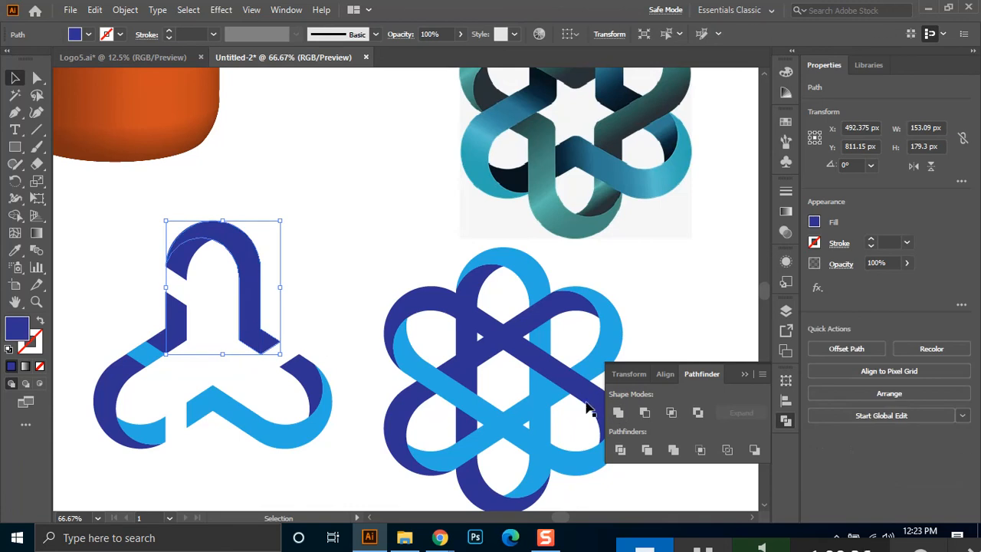
{"action": "left_click", "coordinate": [84, 35]}
{"action": "left_click", "coordinate": [101, 70]}
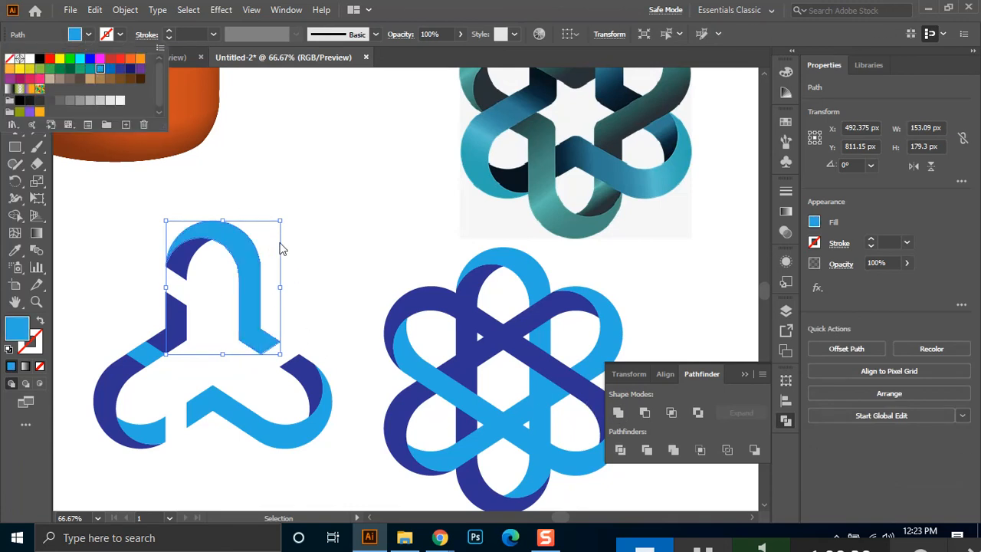
{"action": "left_click", "coordinate": [307, 278]}
Apply the white-to-black linear gradient to the top lobe's merged ribbon and the dark part of the lower-right lobe
{"action": "left_click", "coordinate": [307, 376]}
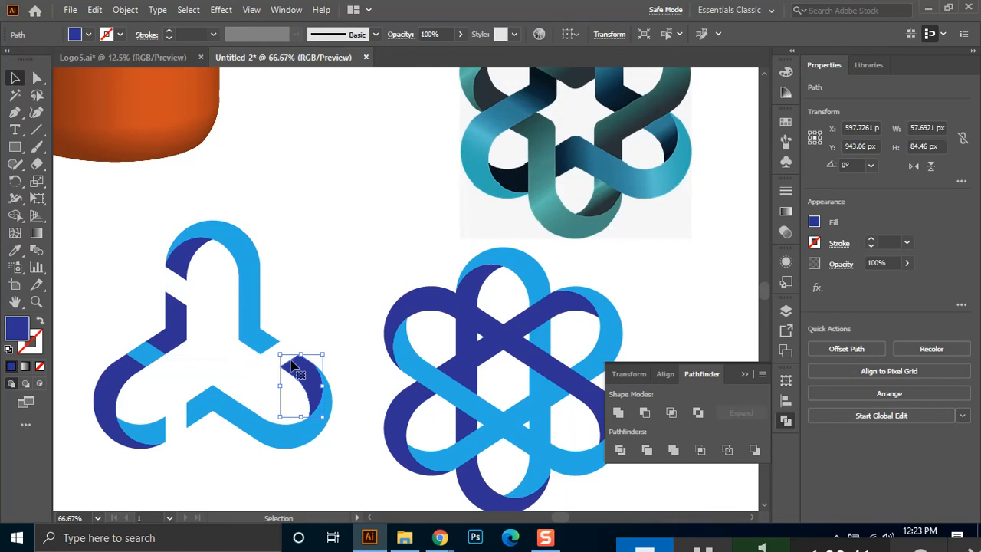
{"action": "left_click", "coordinate": [254, 325], "text": "shift"}
{"action": "scroll", "coordinate": [293, 327], "scroll_direction": "down", "scroll_amount": 1}
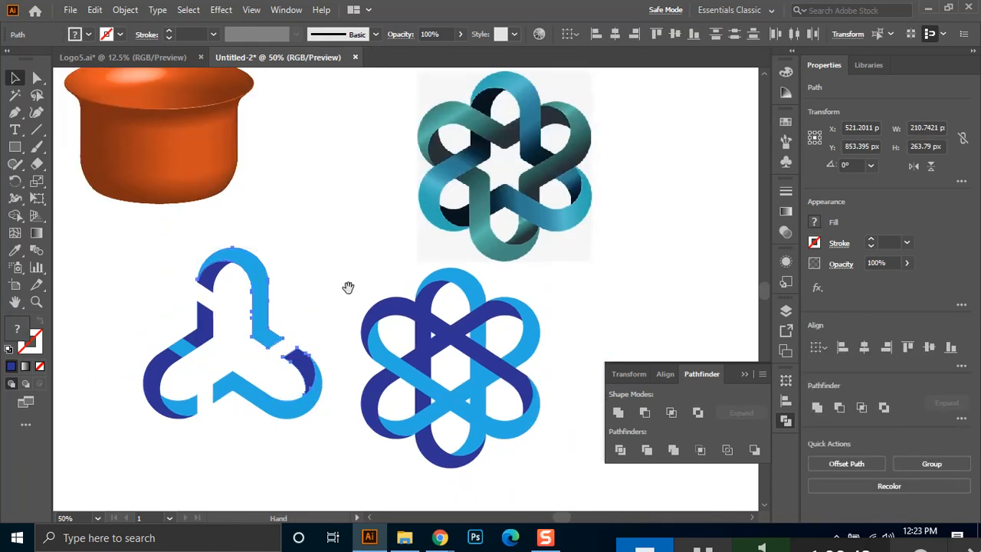
{"action": "left_click_drag", "start_coordinate": [346, 285], "coordinate": [321, 306]}
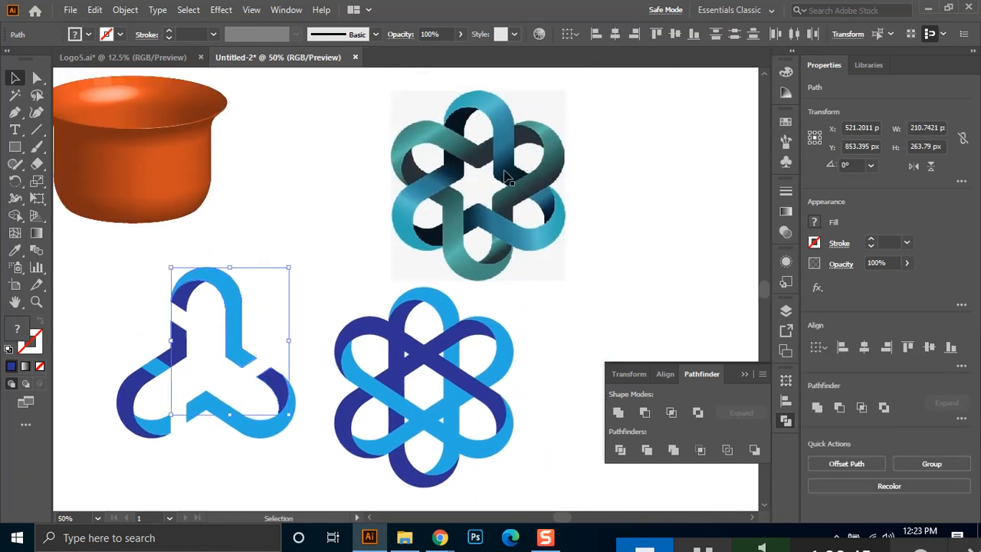
{"action": "left_click", "coordinate": [785, 208]}
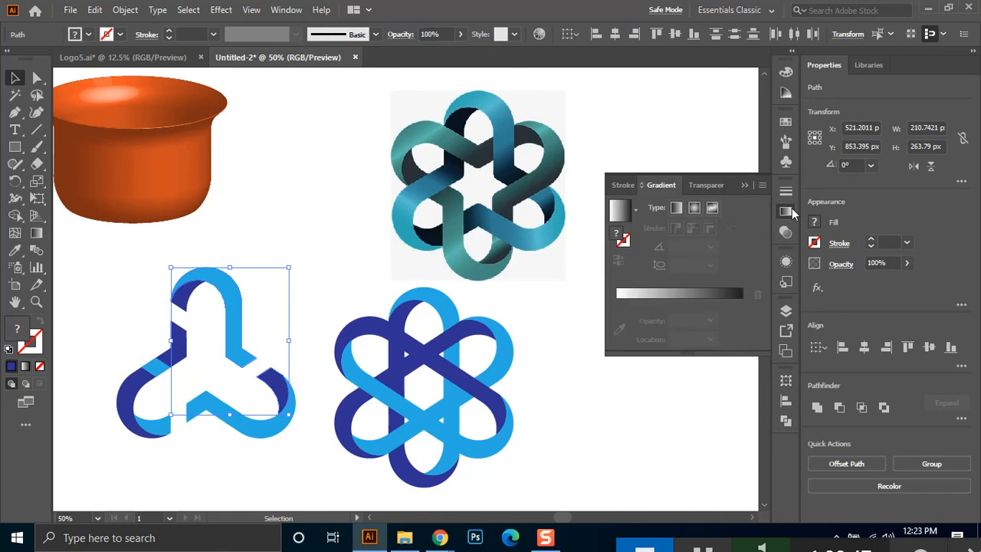
{"action": "left_click", "coordinate": [621, 213]}
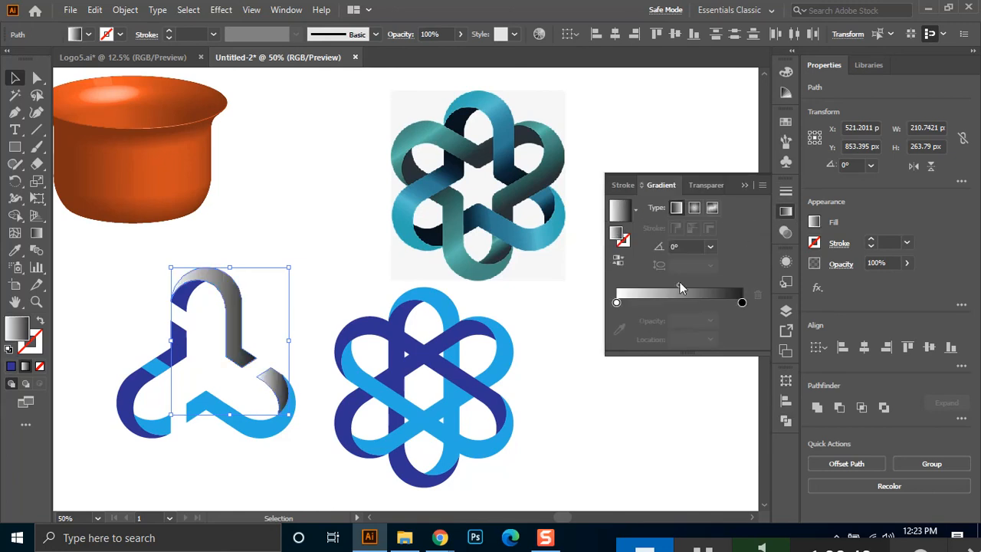
Recolour the gradient's black end stop to dark navy with R 0, G 22, B 87
{"action": "left_click", "coordinate": [742, 303]}
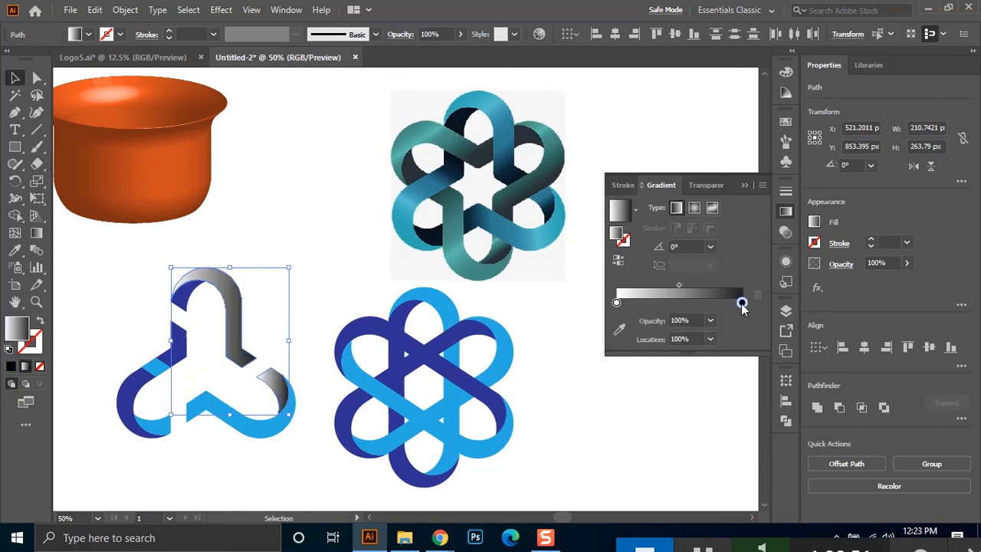
{"action": "double_click", "coordinate": [742, 302]}
{"action": "left_click", "coordinate": [557, 379]}
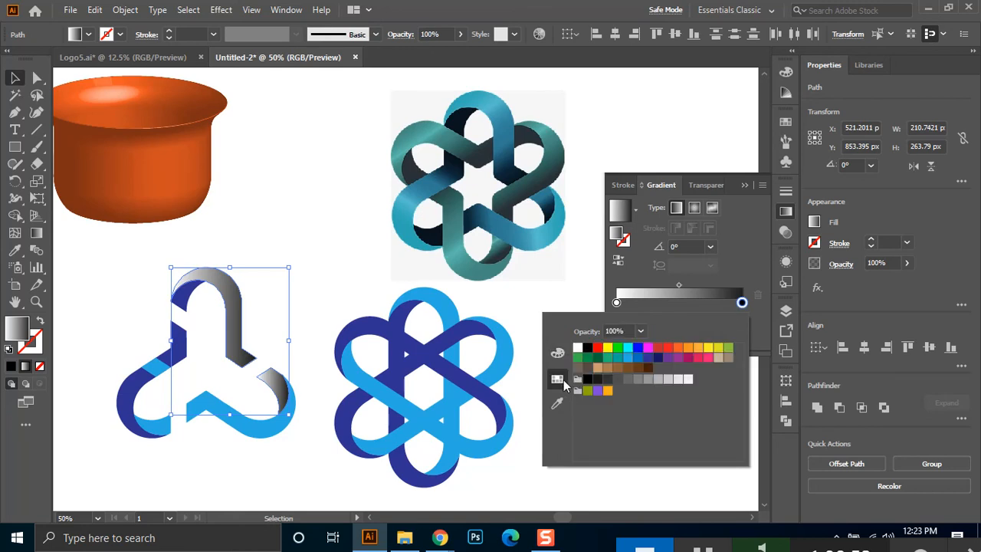
{"action": "left_click", "coordinate": [648, 356]}
{"action": "left_click", "coordinate": [558, 353]}
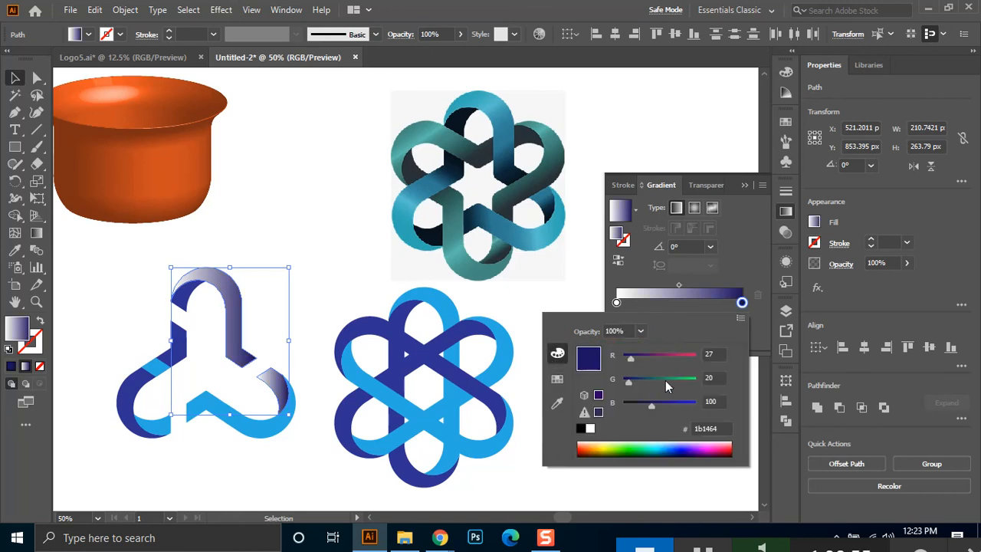
{"action": "left_click", "coordinate": [644, 381]}
{"action": "left_click", "coordinate": [640, 408]}
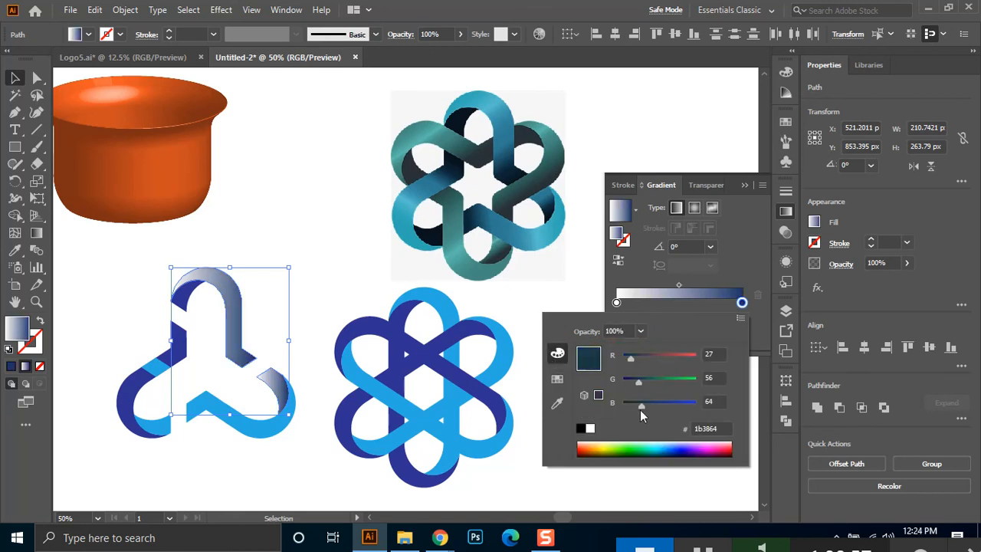
{"action": "left_click_drag", "start_coordinate": [631, 358], "coordinate": [621, 358]}
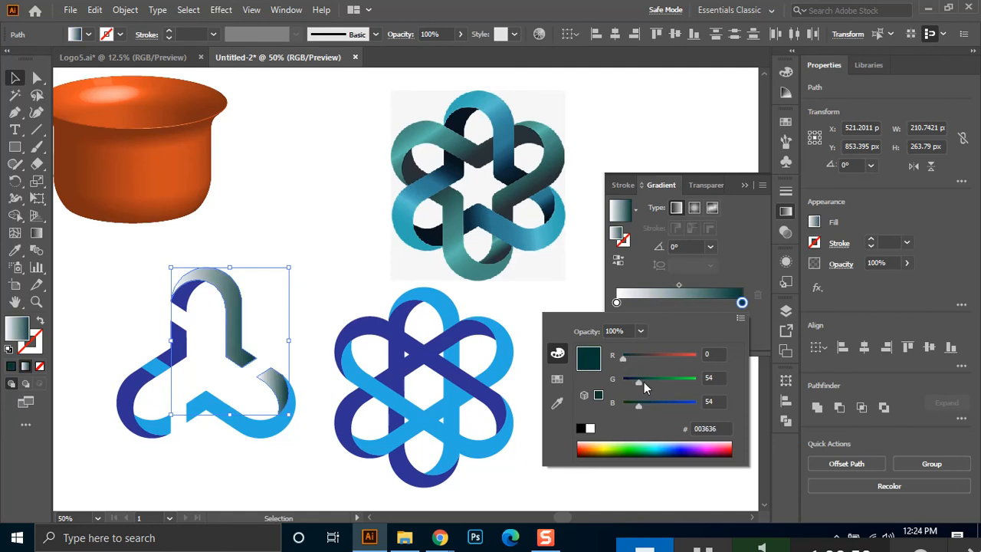
{"action": "mouse_move", "coordinate": [638, 397]}
{"action": "left_mouse_down"}
{"action": "mouse_move", "coordinate": [647, 397]}
{"action": "mouse_move", "coordinate": [628, 384]}
{"action": "left_mouse_up"}
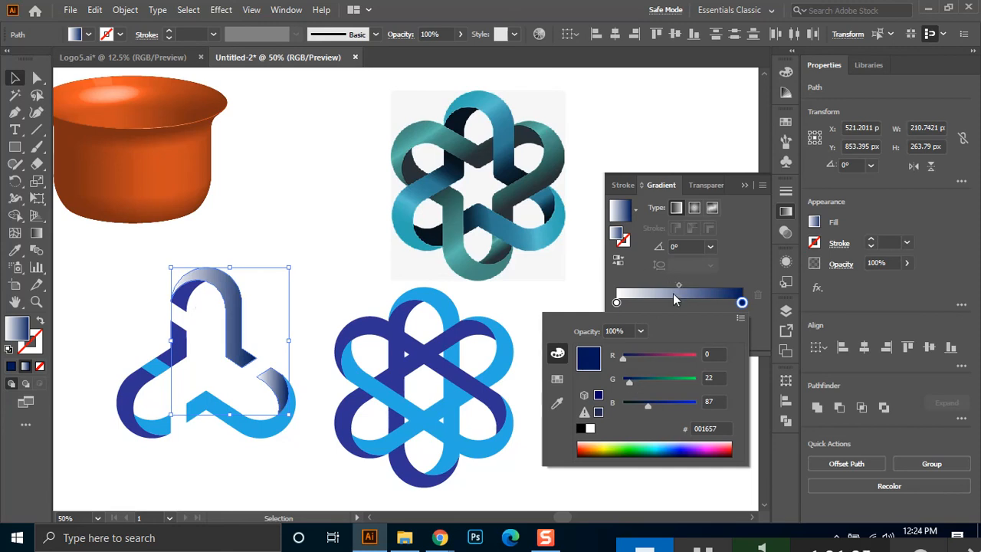
Add a gradient stop at about 73% and colour it bright blue with R 0 and G 151
{"action": "left_click", "coordinate": [691, 303]}
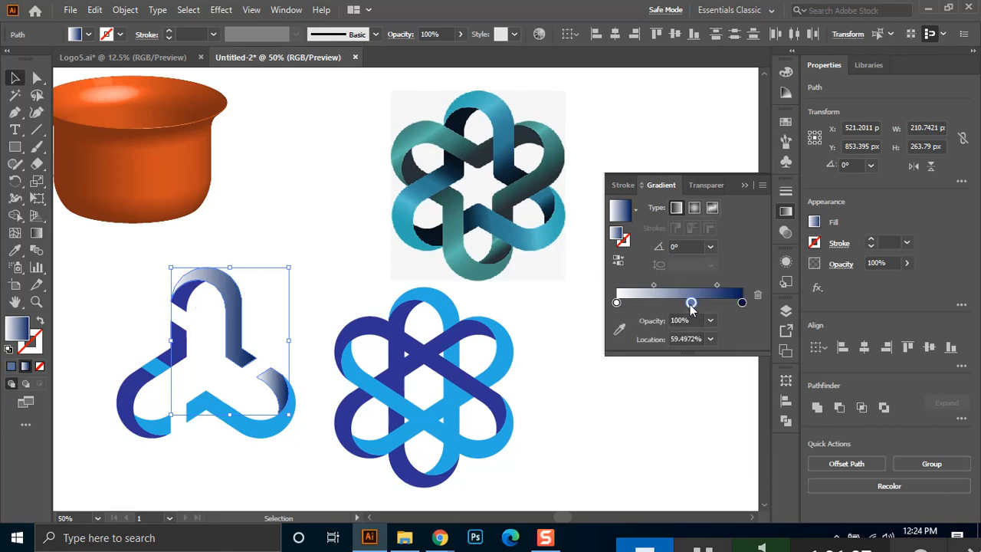
{"action": "left_click_drag", "start_coordinate": [692, 305], "coordinate": [710, 304]}
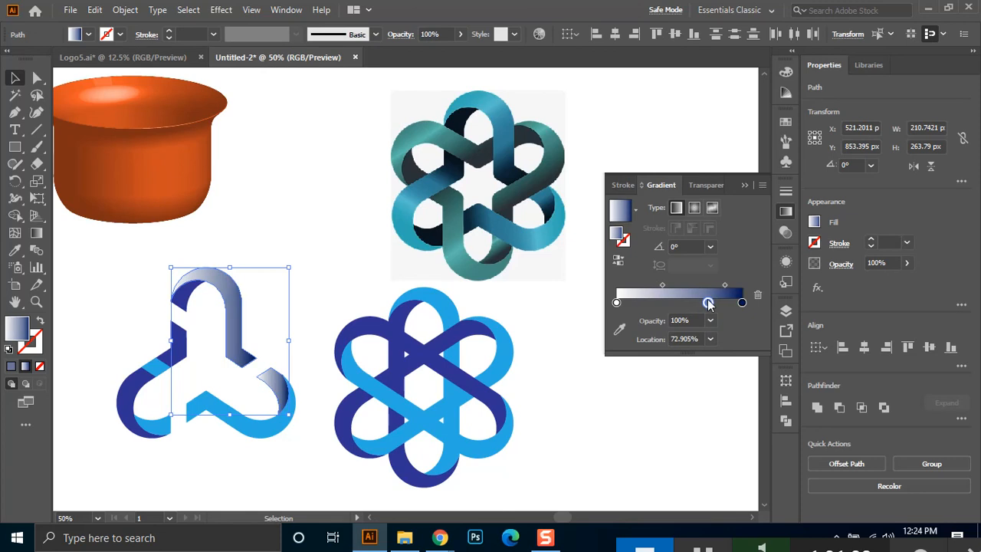
{"action": "double_click", "coordinate": [707, 303]}
{"action": "left_click_drag", "start_coordinate": [668, 404], "coordinate": [750, 416]}
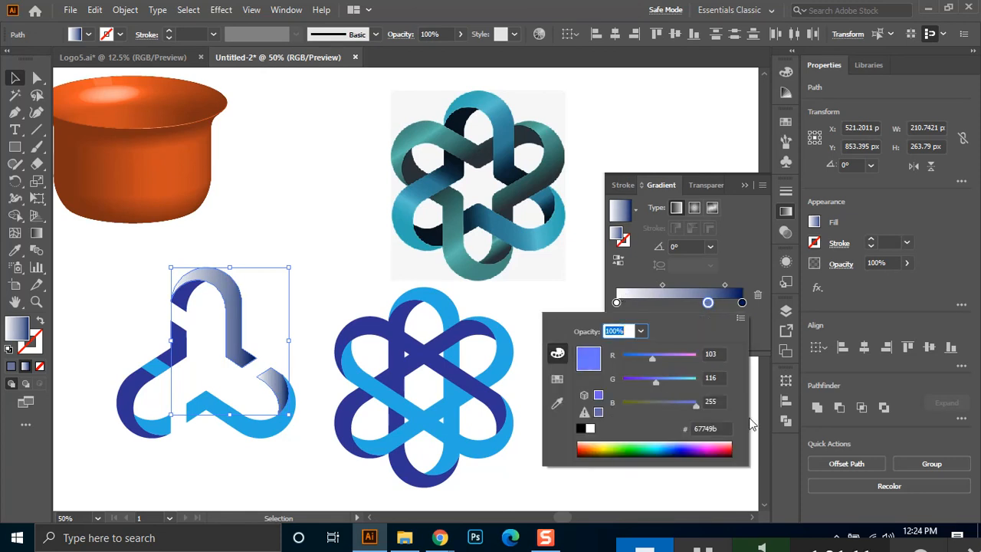
{"action": "left_click_drag", "start_coordinate": [675, 378], "coordinate": [697, 379]}
{"action": "left_click", "coordinate": [623, 356]}
{"action": "left_click", "coordinate": [666, 381]}
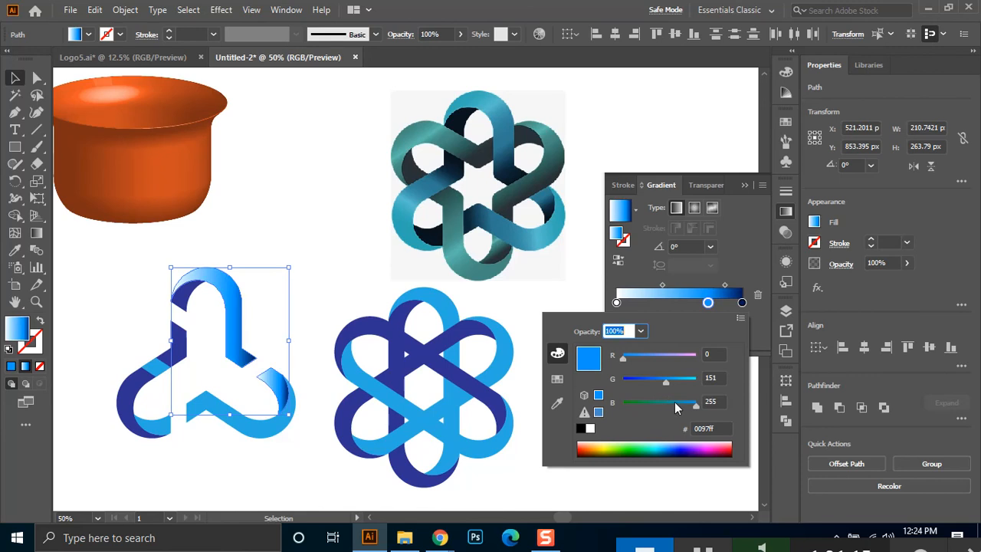
{"action": "left_click", "coordinate": [682, 402]}
{"action": "left_click", "coordinate": [667, 300]}
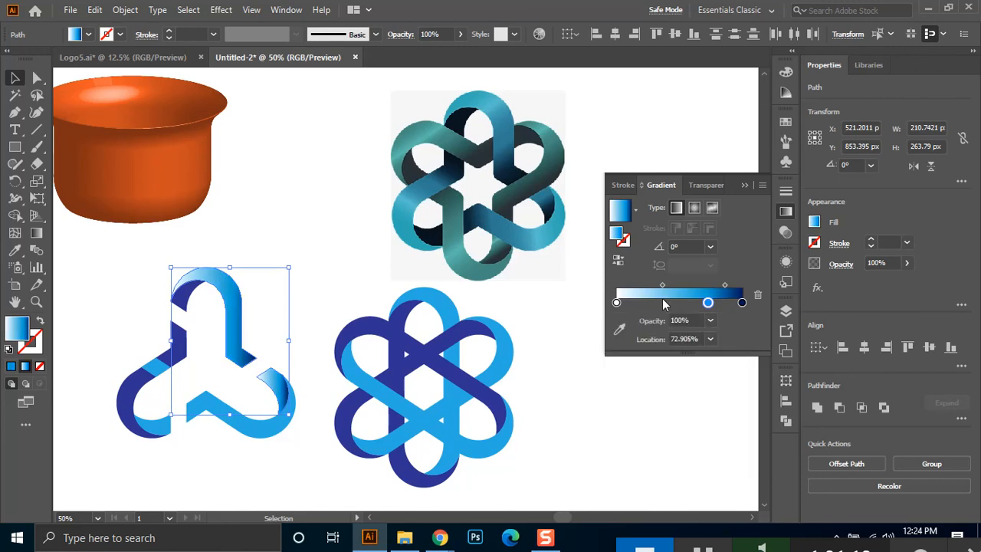
Add a dark navy stop at about 34% and replace the white start stop with a copy of the bright blue stop
{"action": "left_click", "coordinate": [664, 303]}
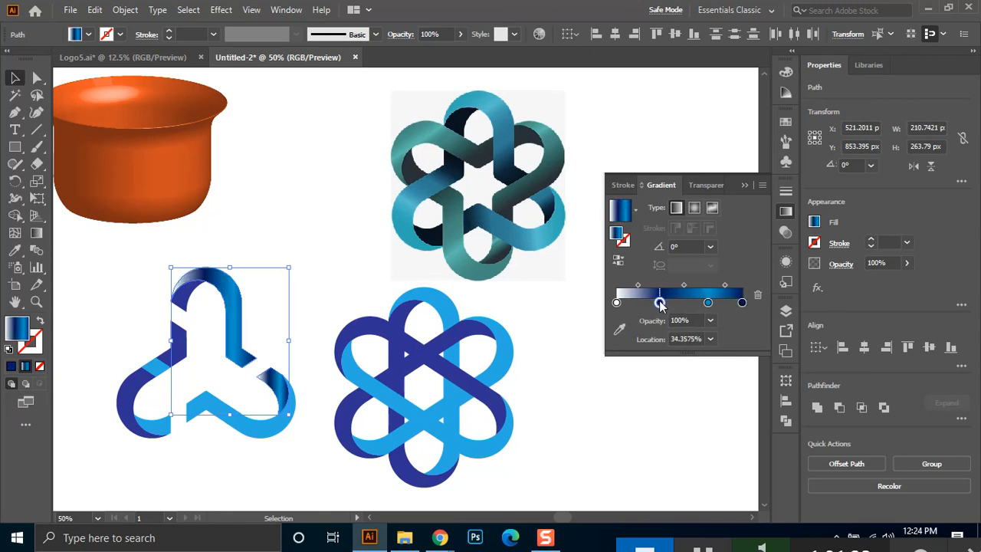
{"action": "left_click_drag", "start_coordinate": [616, 302], "coordinate": [618, 334]}
{"action": "left_click_drag", "start_coordinate": [708, 303], "coordinate": [616, 305]}
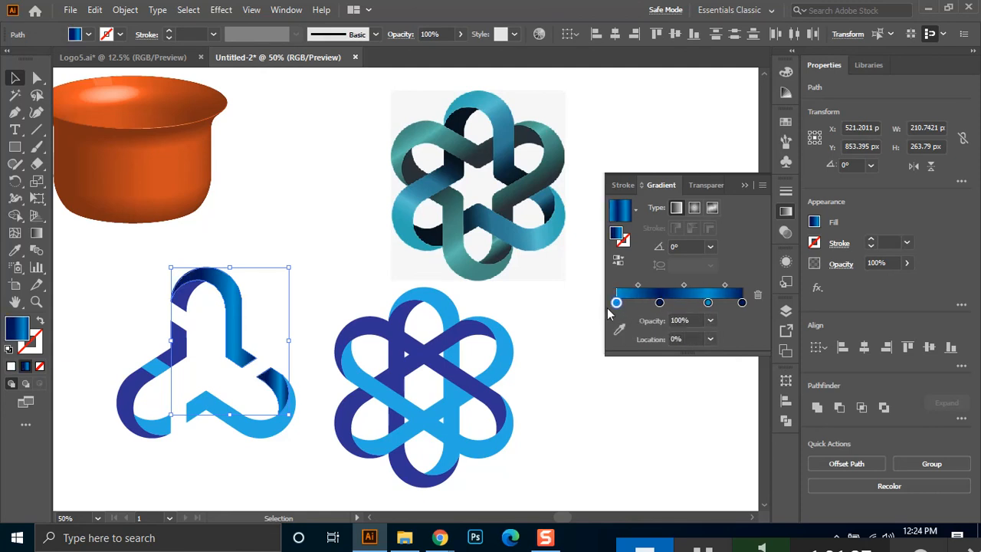
Add a gradient stop at about 13% and set its colour to light blue 00c5ff
{"action": "left_click", "coordinate": [633, 303]}
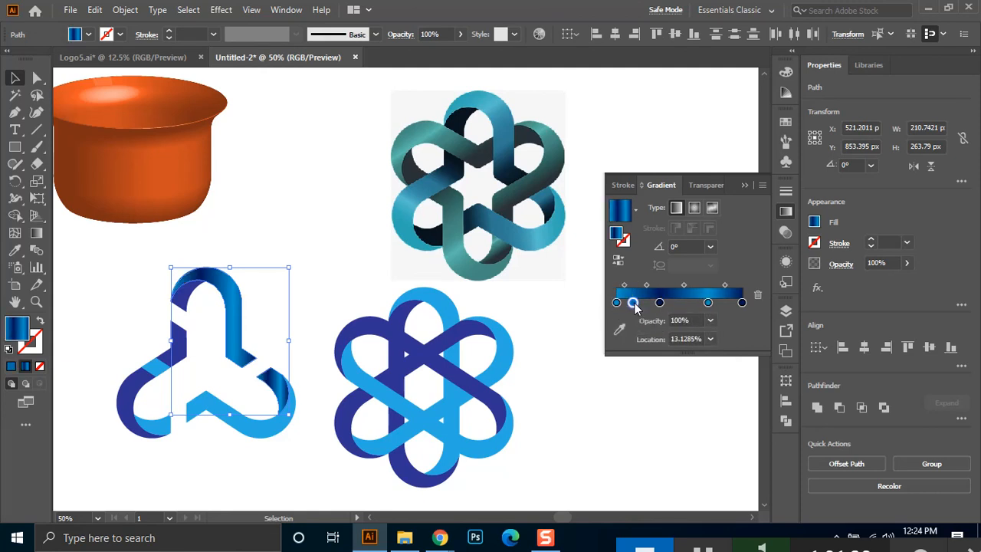
{"action": "double_click", "coordinate": [634, 303]}
{"action": "left_click_drag", "start_coordinate": [651, 379], "coordinate": [697, 404]}
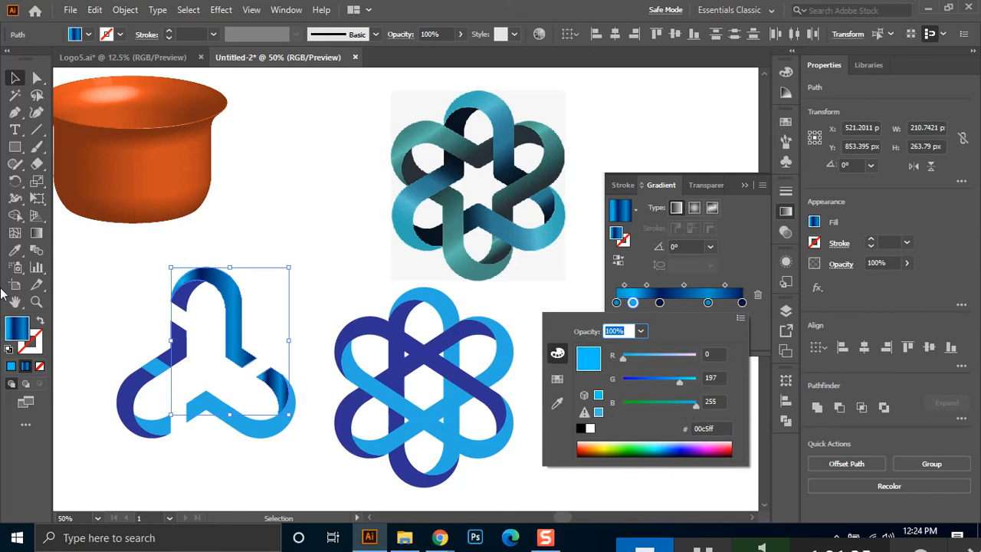
Redraw the gradient diagonally across both selected pieces, from the top lobe's upper-left to the lower-right lobe, at about -53°
{"action": "left_click", "coordinate": [35, 233]}
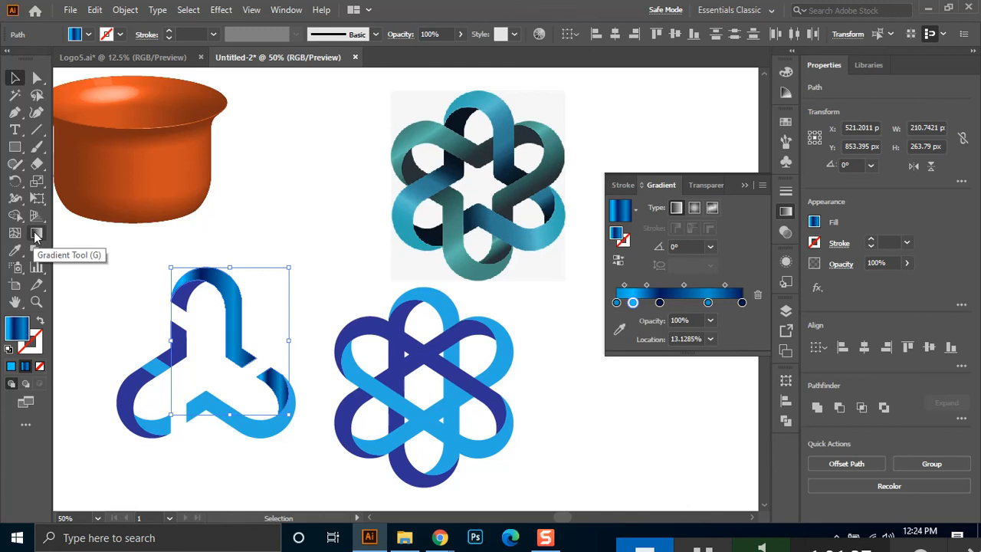
{"action": "left_click", "coordinate": [36, 233]}
{"action": "left_click_drag", "start_coordinate": [179, 267], "coordinate": [287, 404]}
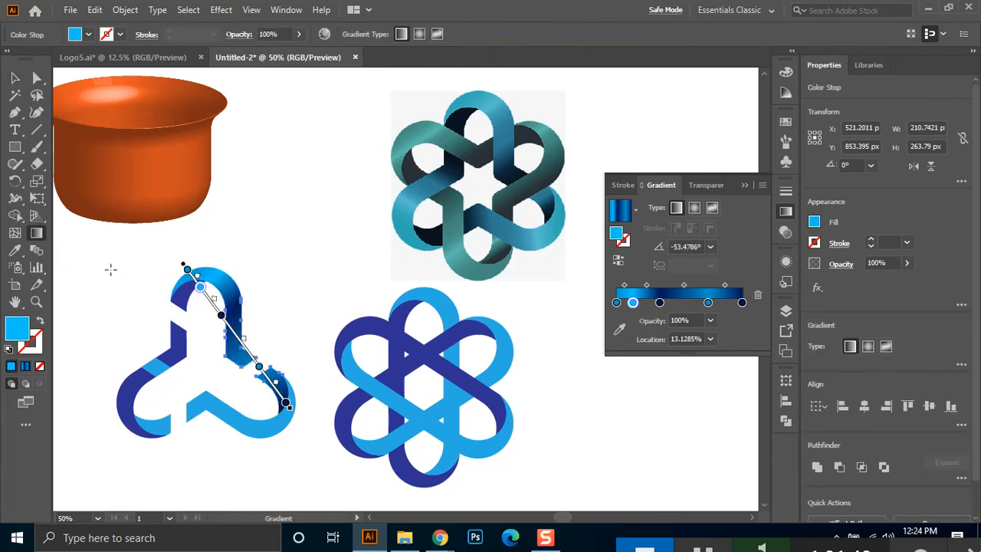
{"action": "left_click", "coordinate": [14, 77]}
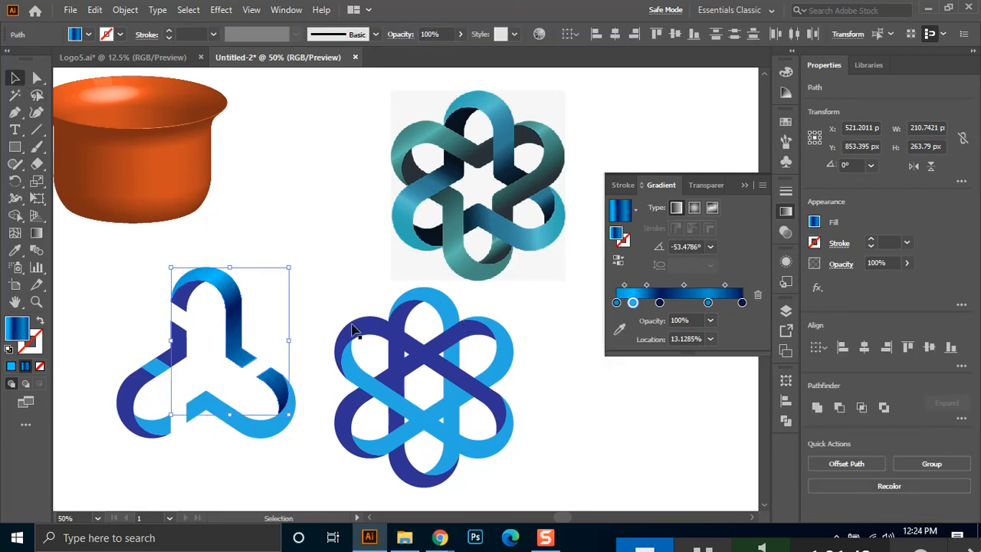
Shift the light blue, navy and bright blue stops further down the diagonal gradient and nudge its start stop slightly inward
{"action": "left_click", "coordinate": [36, 233]}
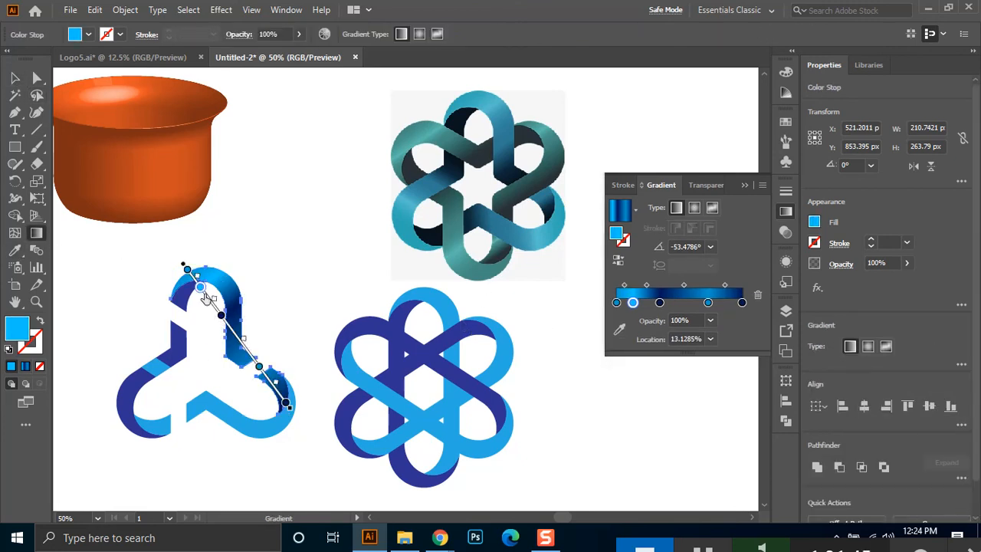
{"action": "left_click_drag", "start_coordinate": [260, 367], "coordinate": [269, 380]}
{"action": "left_click_drag", "start_coordinate": [222, 315], "coordinate": [243, 347]}
{"action": "left_click_drag", "start_coordinate": [200, 287], "coordinate": [220, 310]}
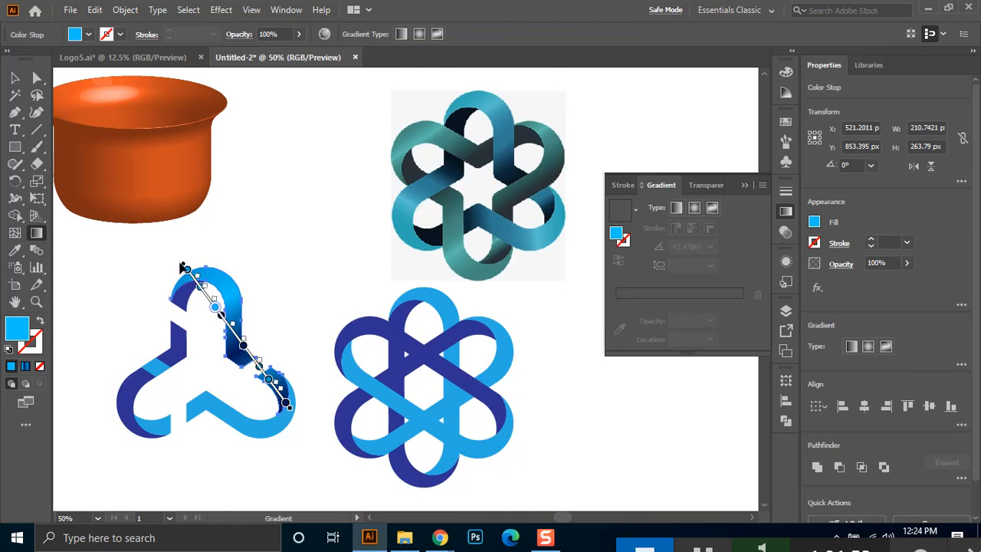
{"action": "left_click_drag", "start_coordinate": [188, 271], "coordinate": [192, 275]}
{"action": "left_click_drag", "start_coordinate": [217, 309], "coordinate": [212, 303]}
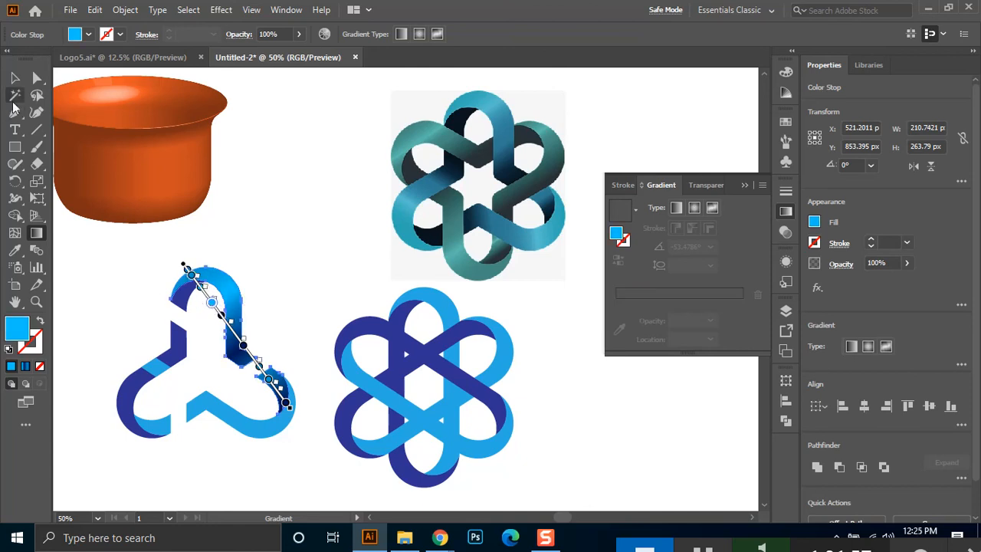
{"action": "left_click", "coordinate": [15, 95]}
{"action": "left_click", "coordinate": [14, 78]}
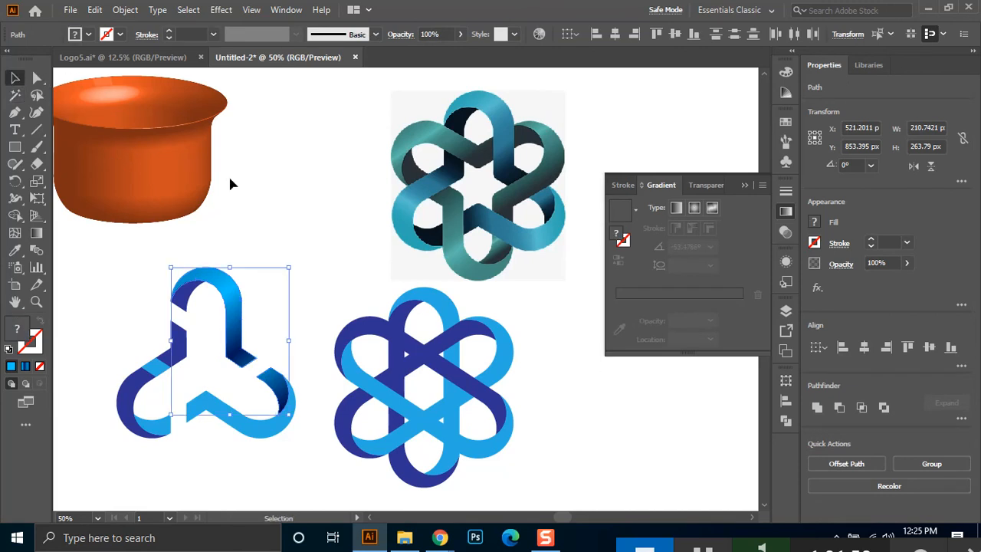
{"action": "left_click", "coordinate": [160, 268]}
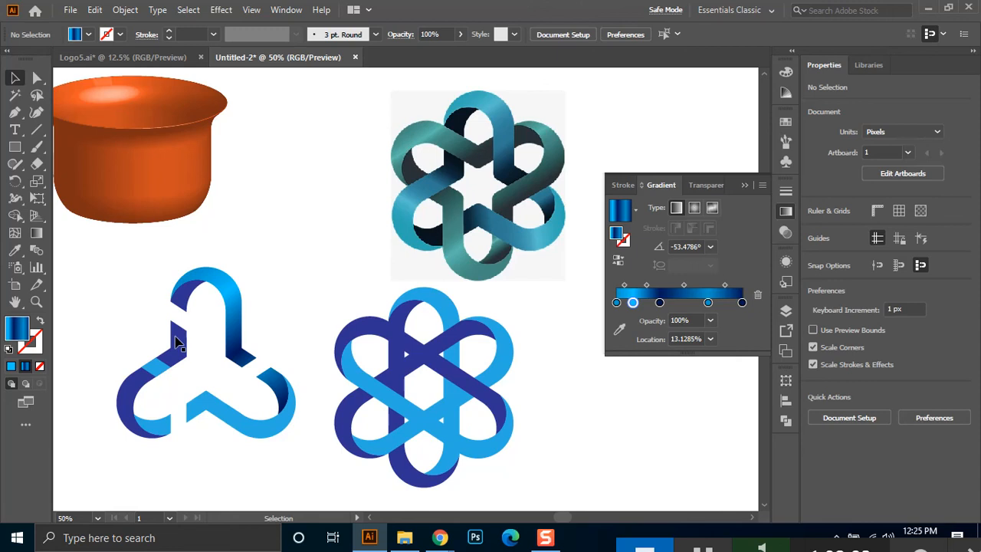
{"action": "left_click", "coordinate": [182, 289]}
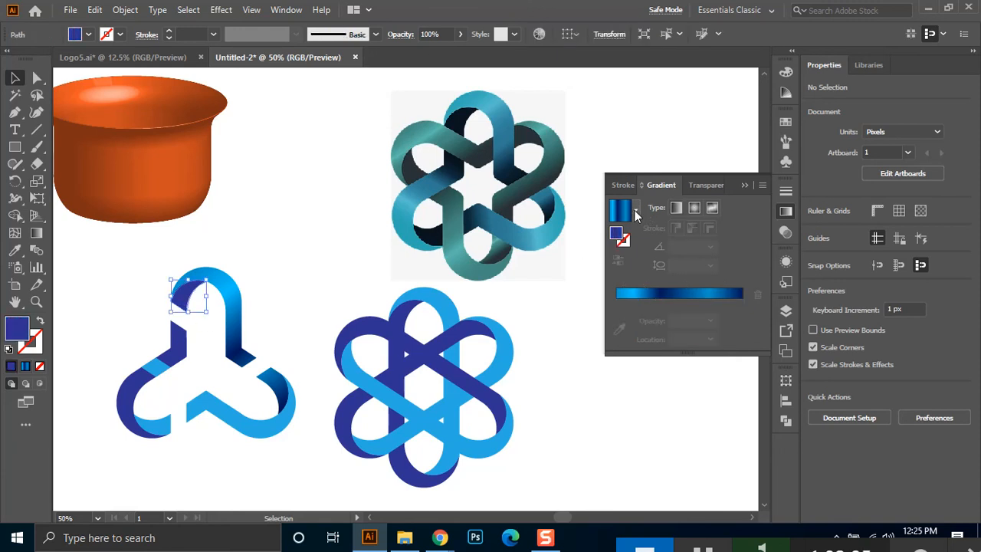
{"action": "left_click", "coordinate": [635, 208]}
{"action": "left_click", "coordinate": [526, 324]}
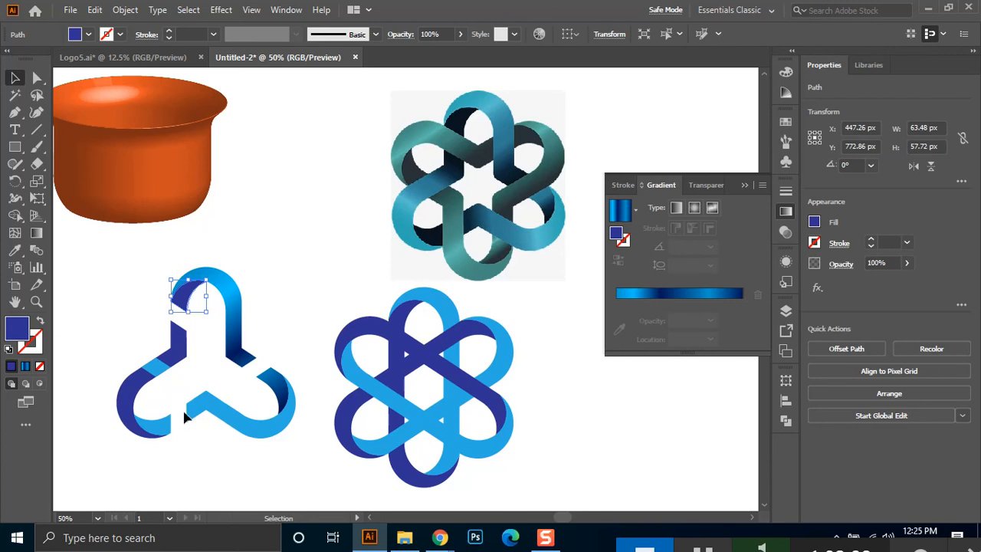
Fill the lower-right ribbon band and the lower-left lobe's inner band with the blue gradient, drawn horizontally from right to left at -180°
{"action": "left_click_drag", "start_coordinate": [231, 397], "coordinate": [206, 452]}
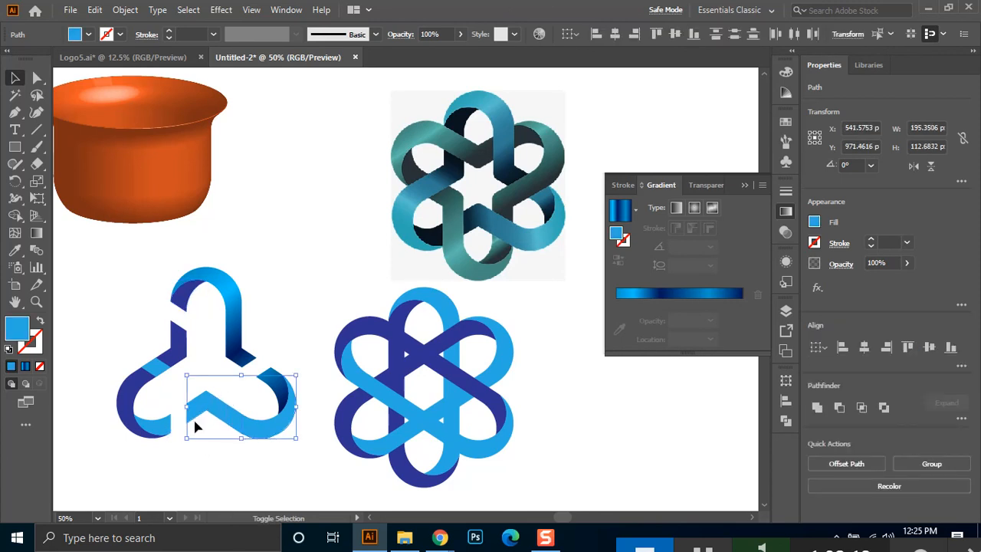
{"action": "left_click", "coordinate": [160, 426], "text": "shift"}
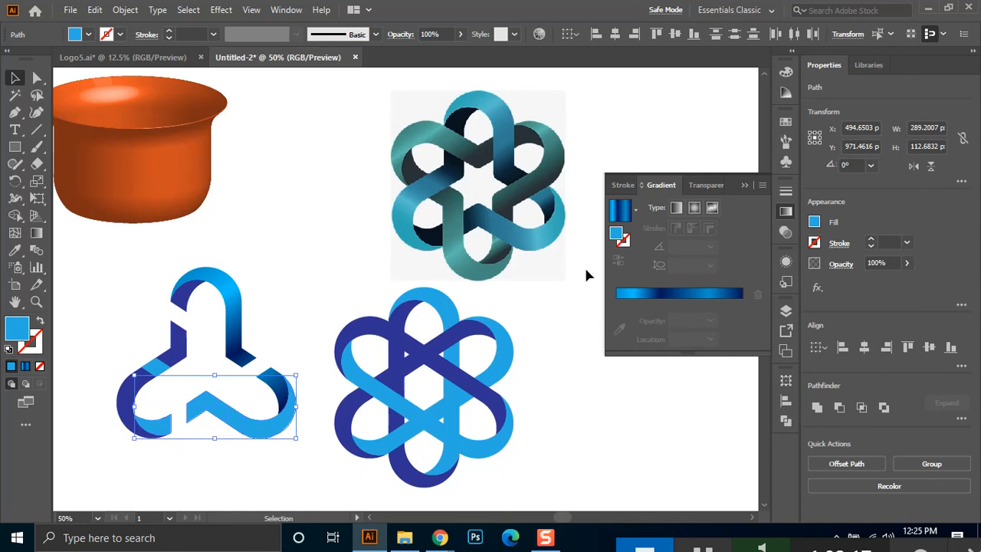
{"action": "left_click", "coordinate": [621, 213]}
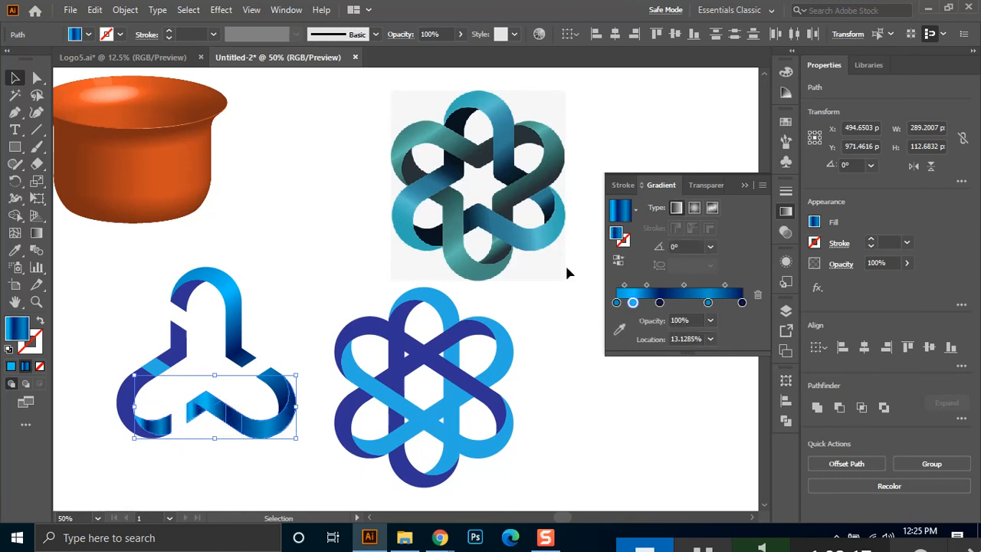
{"action": "left_click", "coordinate": [36, 232]}
{"action": "left_click_drag", "start_coordinate": [301, 394], "coordinate": [151, 413]}
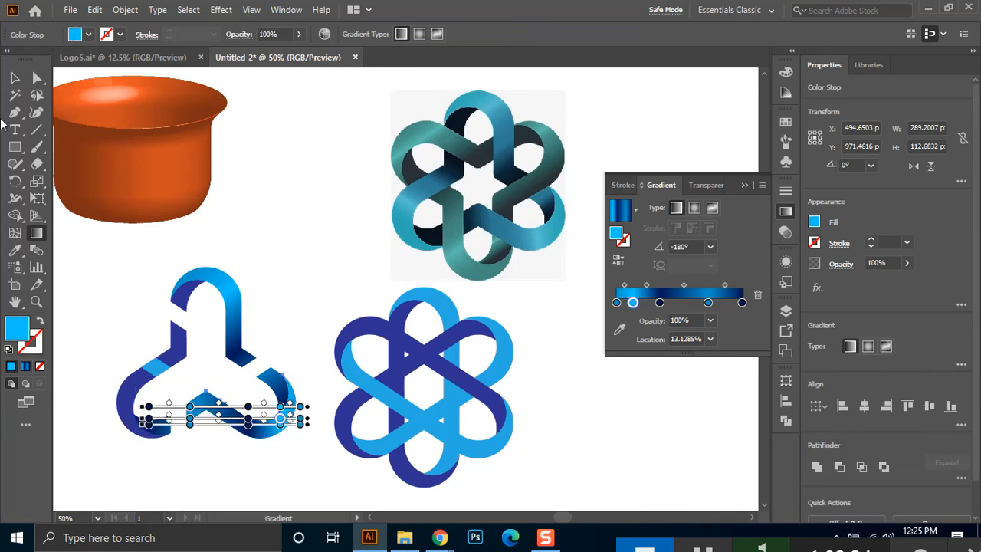
{"action": "left_click", "coordinate": [15, 77]}
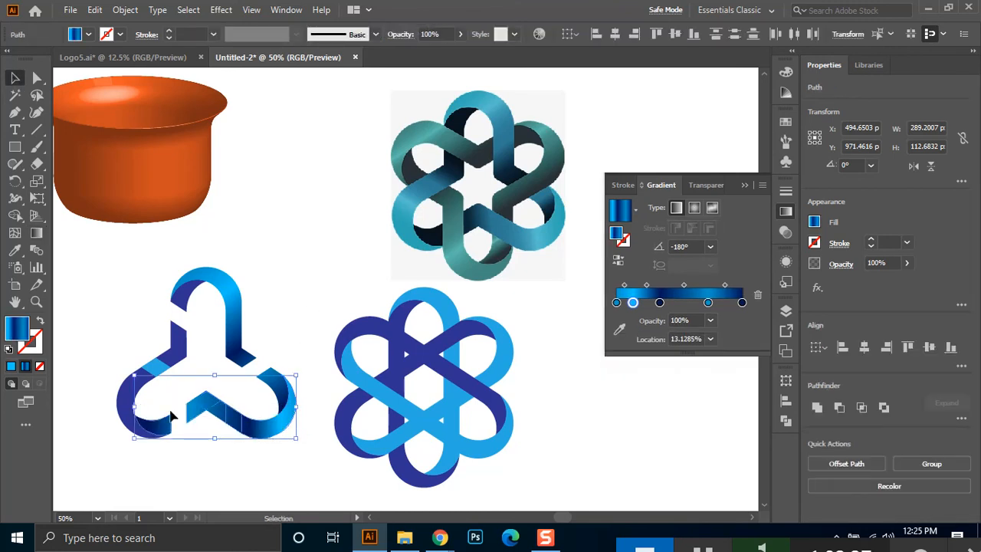
Unite the selected lower bands and redraw their shared gradient horizontally across them at 180°
{"action": "left_click", "coordinate": [818, 411]}
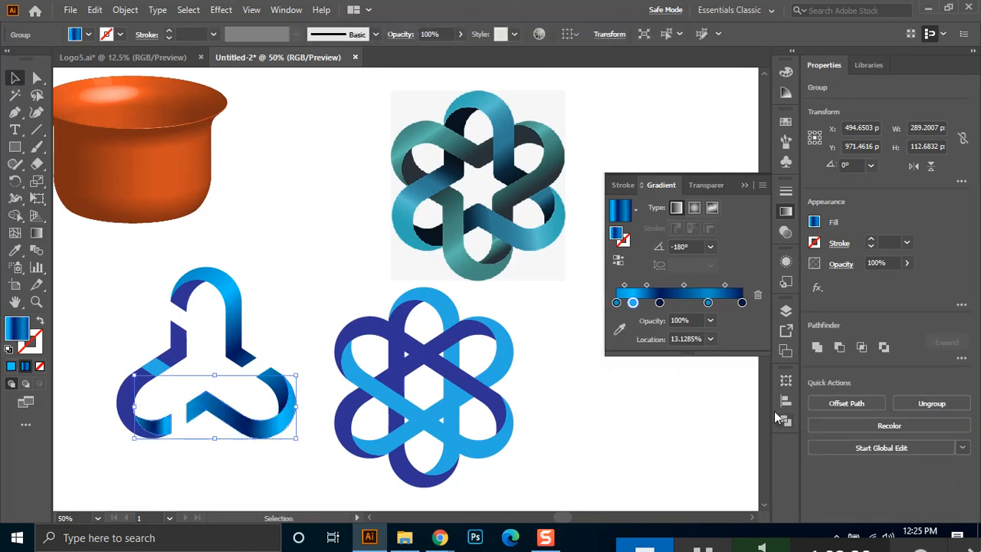
{"action": "left_click", "coordinate": [36, 232]}
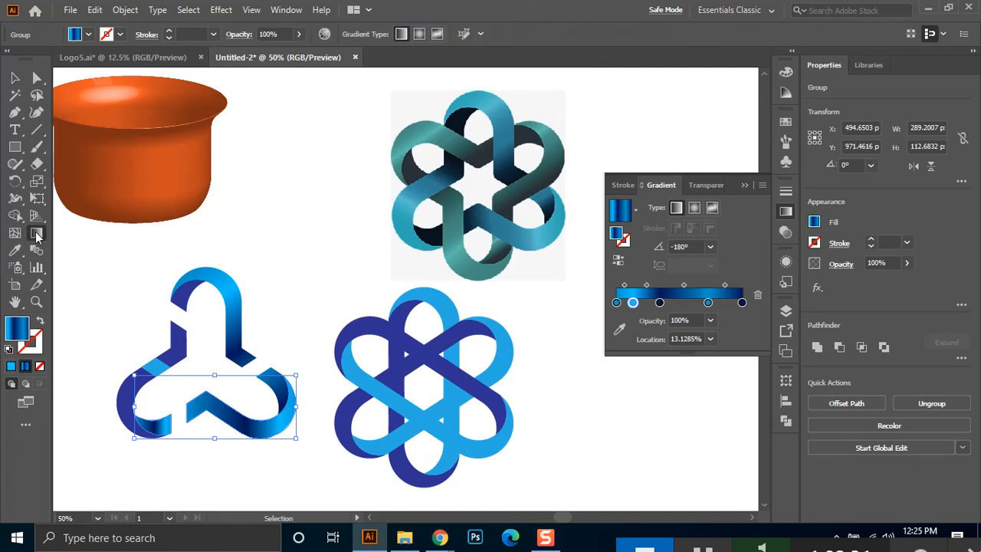
{"action": "left_click", "coordinate": [139, 397]}
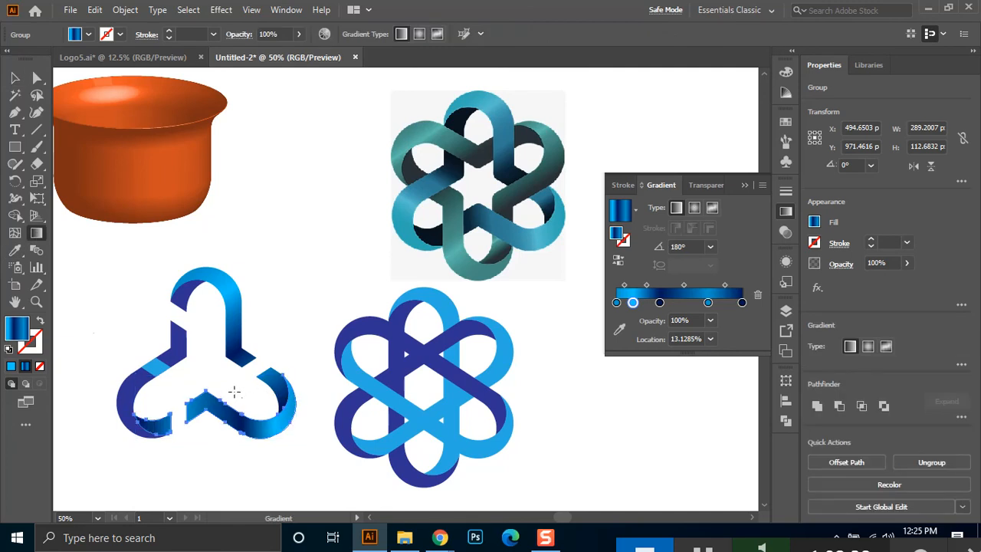
{"action": "left_click", "coordinate": [14, 77]}
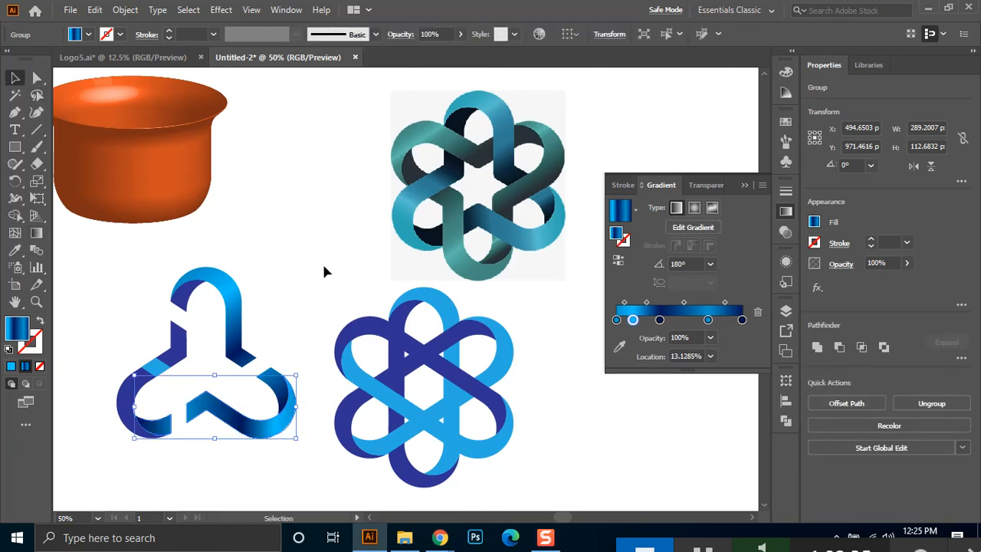
{"action": "left_click", "coordinate": [297, 437]}
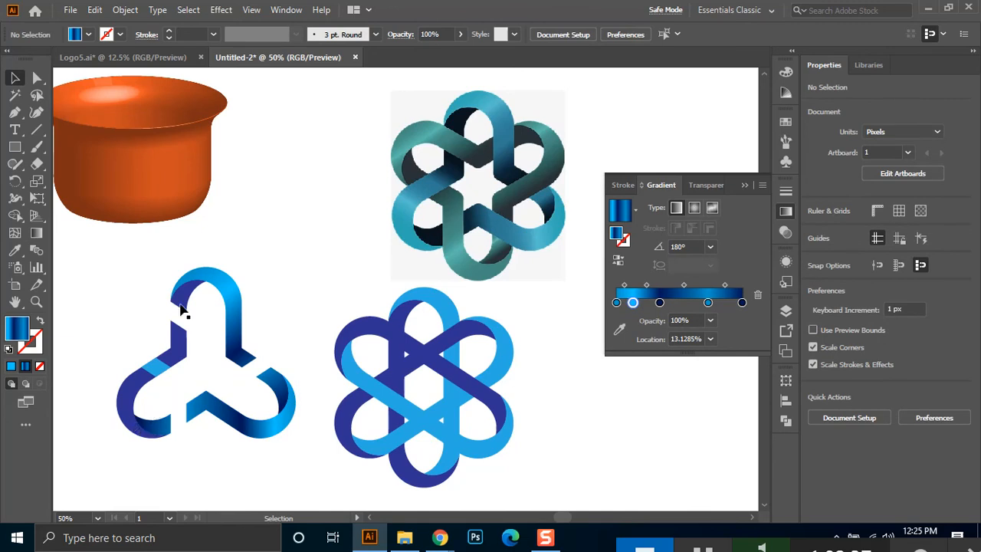
Unite the dark blue left ribbon pieces, including the top lobe's inner band, leaving out the gradient-filled top band
{"action": "left_click_drag", "start_coordinate": [203, 303], "coordinate": [150, 372]}
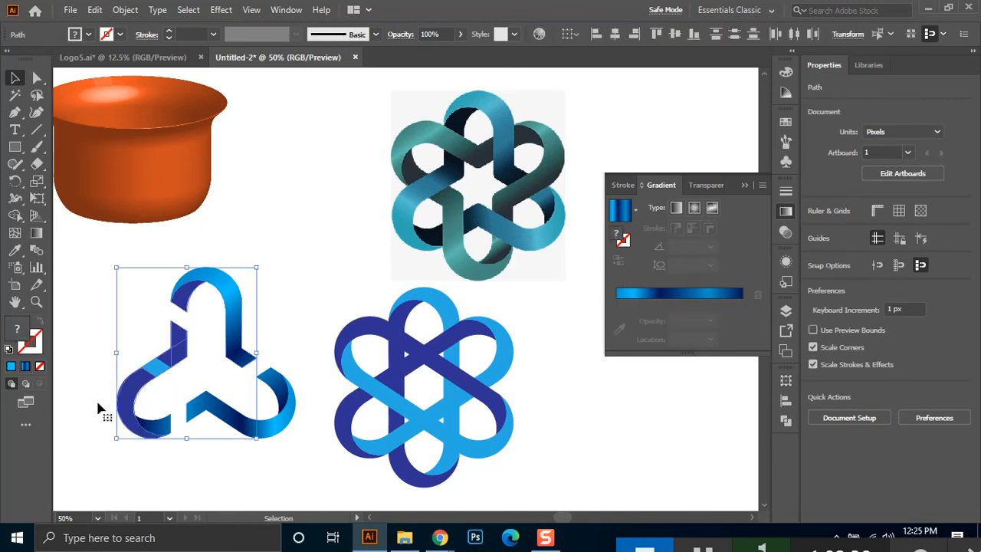
{"action": "left_click", "coordinate": [817, 408]}
{"action": "key", "text": "ctrl+z"}
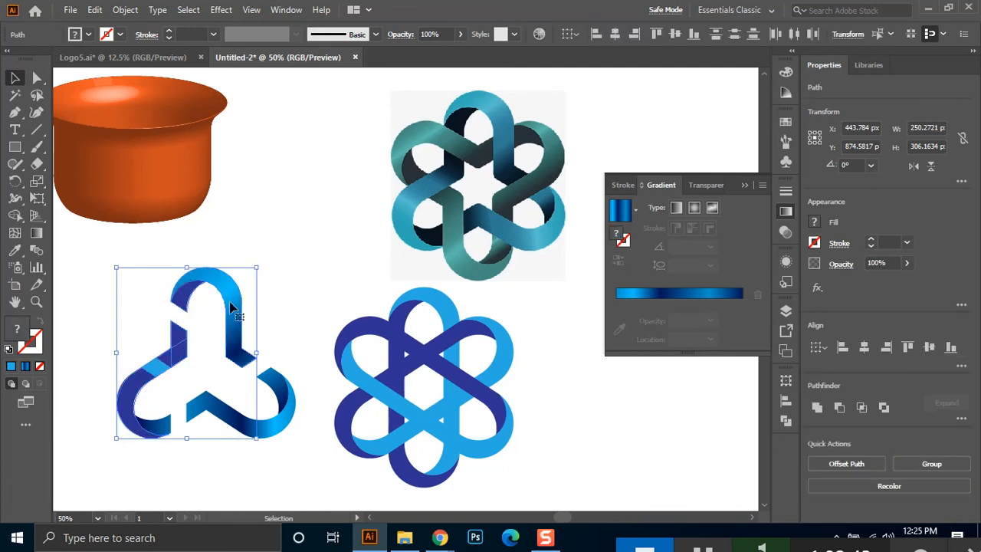
{"action": "left_click", "coordinate": [196, 378]}
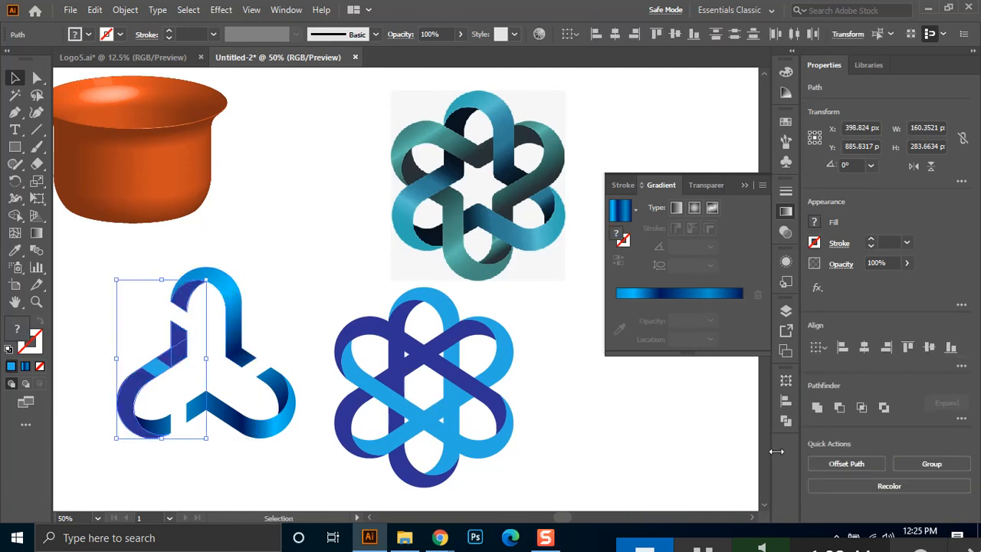
{"action": "left_click", "coordinate": [817, 407]}
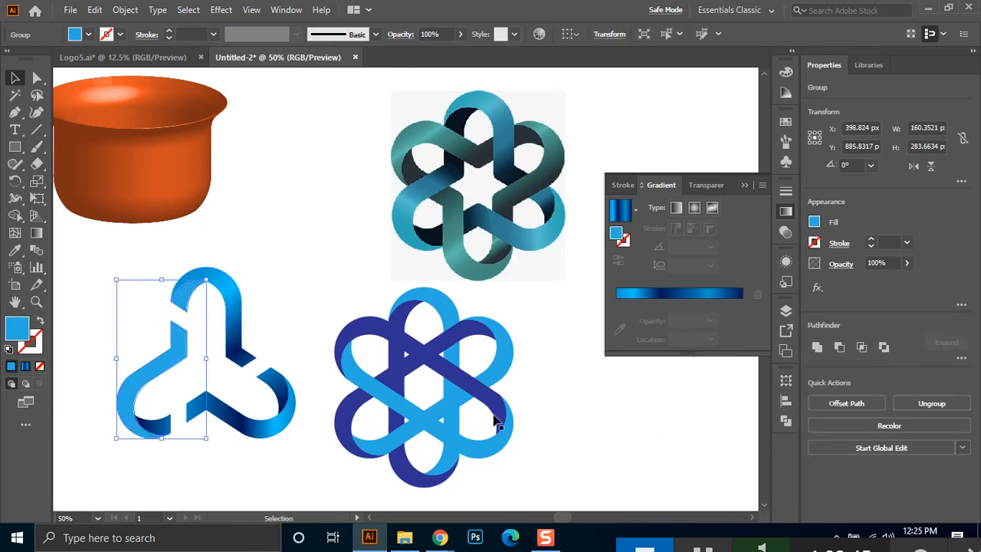
Fill the united left ribbon with the blue gradient, drawn downward at -90°, and reverse the gradient's direction
{"action": "left_click", "coordinate": [620, 213]}
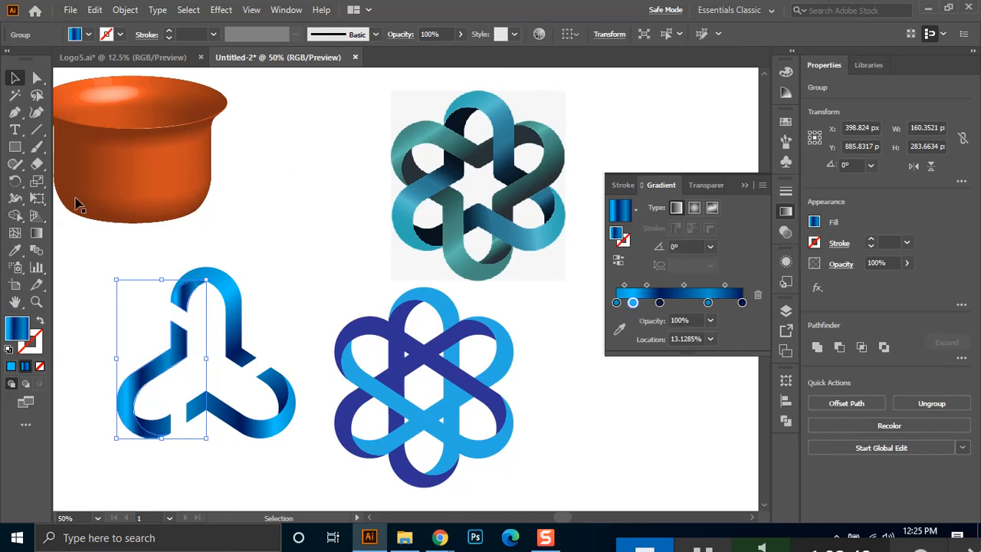
{"action": "left_click", "coordinate": [36, 232]}
{"action": "left_click_drag", "start_coordinate": [181, 285], "coordinate": [173, 433]}
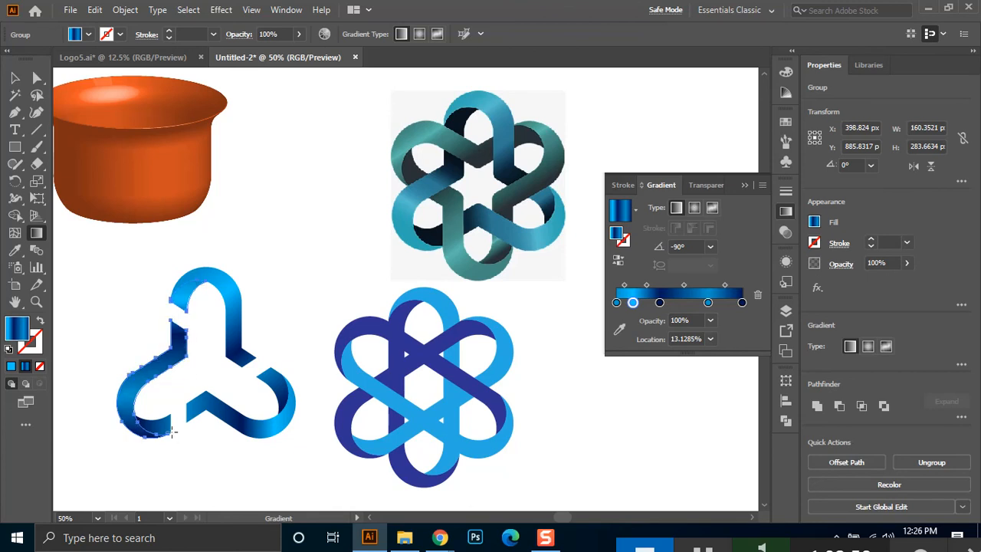
{"action": "left_click", "coordinate": [619, 260]}
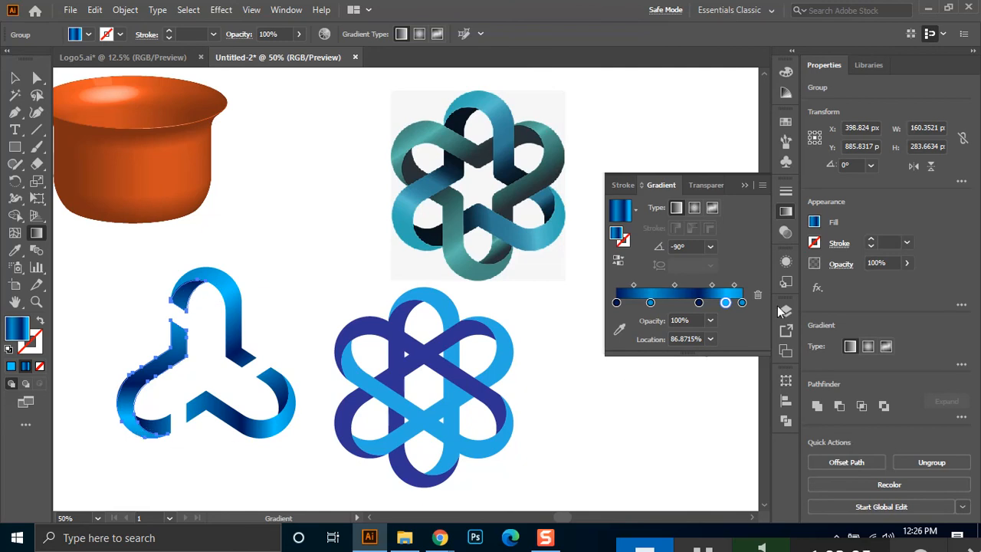
Move the left ribbon's middle navy stop to about 55%, the bright blue stop to about 30% and the light blue stop to about 86%
{"action": "left_click_drag", "start_coordinate": [698, 302], "coordinate": [685, 303]}
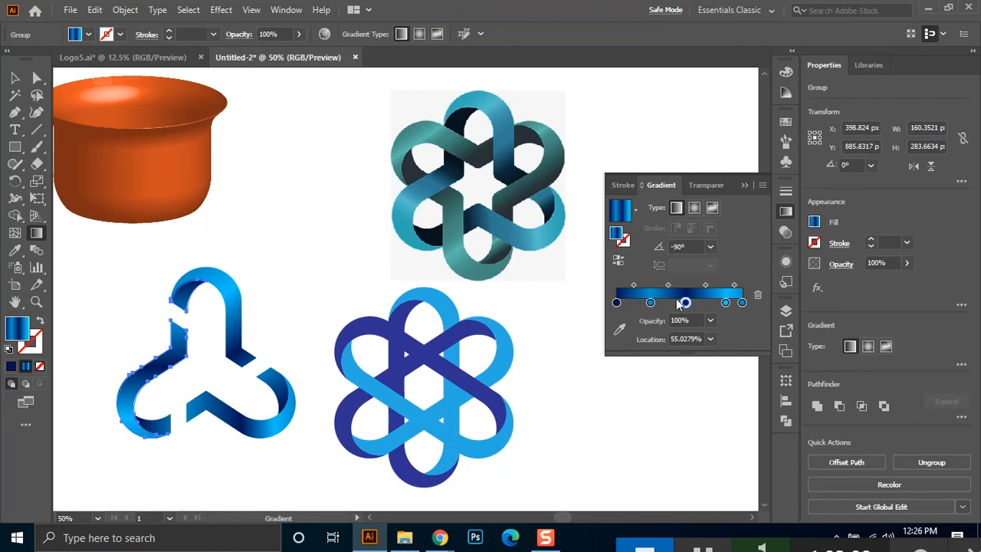
{"action": "left_click_drag", "start_coordinate": [652, 305], "coordinate": [656, 307]}
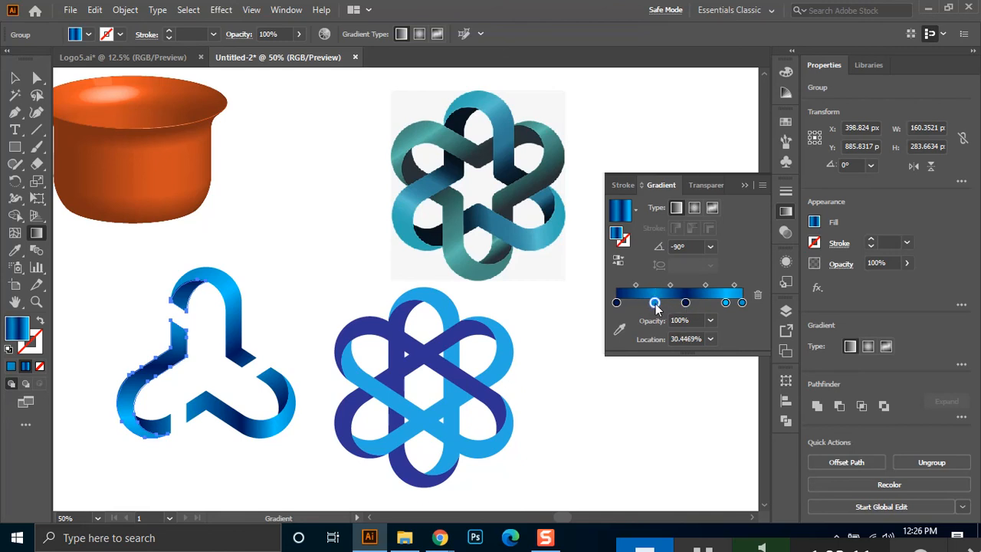
{"action": "left_click_drag", "start_coordinate": [726, 303], "coordinate": [725, 305]}
{"action": "left_click", "coordinate": [14, 78]}
{"action": "left_click", "coordinate": [299, 223]}
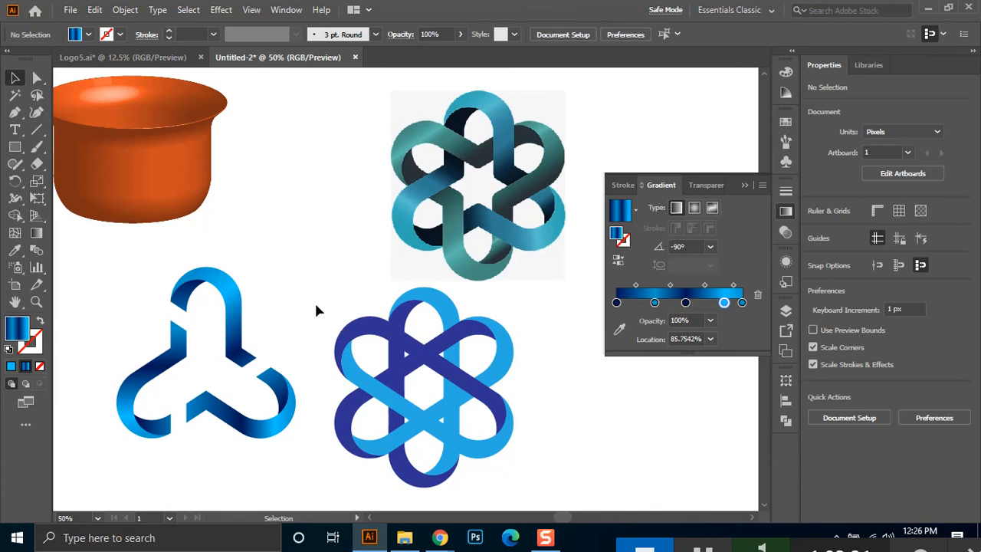
Duplicate the three-lobed ribbon, rotate the copy 180° and place it over the original to form the six-lobed star
{"action": "left_click_drag", "start_coordinate": [276, 254], "coordinate": [124, 456]}
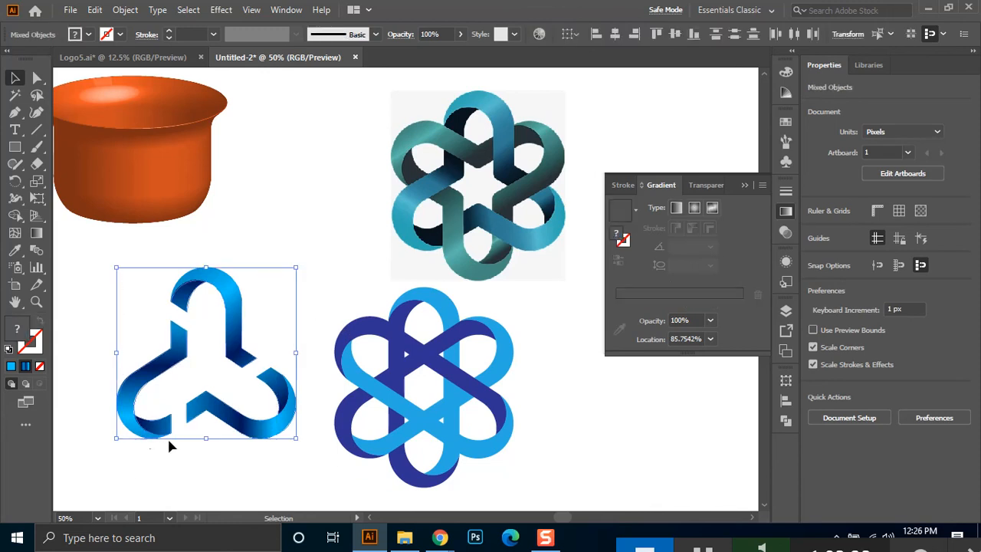
{"action": "key", "text": "ctrl+minus"}
{"action": "left_click_drag", "start_coordinate": [331, 354], "coordinate": [207, 351]}
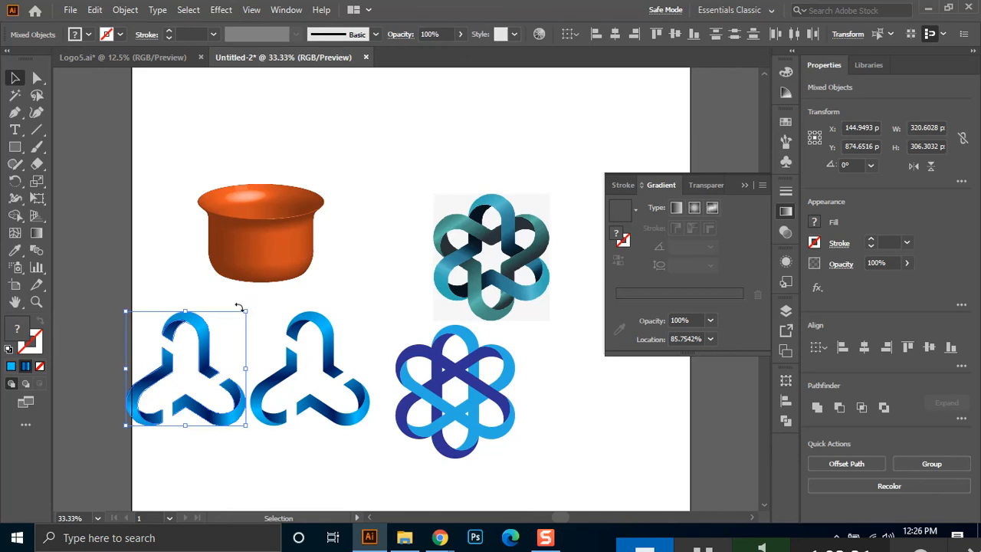
{"action": "left_click_drag", "start_coordinate": [246, 304], "coordinate": [136, 460]}
{"action": "left_click_drag", "start_coordinate": [225, 357], "coordinate": [342, 383]}
Nudge the rotated copy about 4 px to the right and 4 px up to align the interlocking bands
{"action": "scroll", "coordinate": [346, 382], "scroll_direction": "up", "scroll_amount": 1}
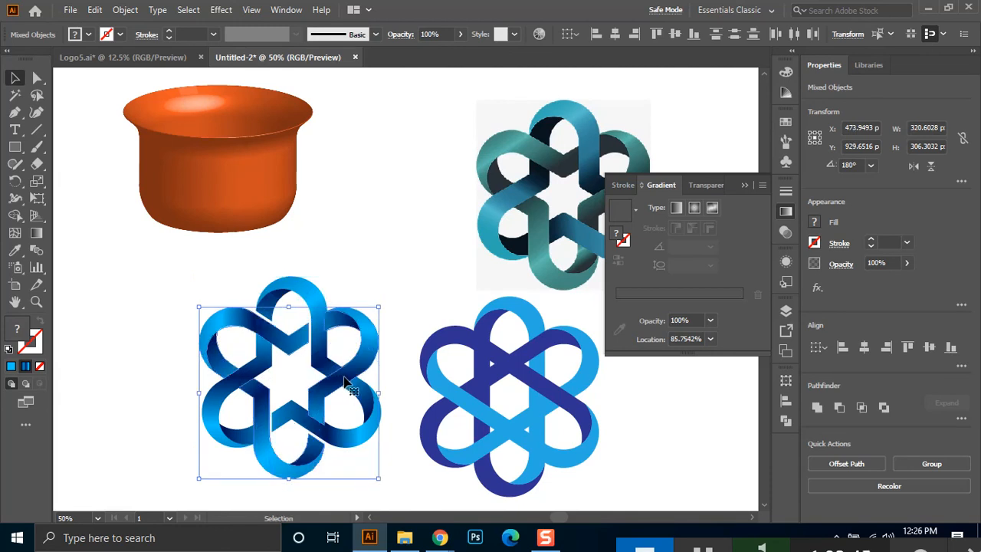
{"action": "key", "text": "Up"}
{"action": "key", "text": "Up"}
{"action": "key", "text": "Up"}
{"action": "key", "text": "Up"}
{"action": "key", "text": "Up"}
{"action": "key", "text": "Right"}
{"action": "key", "text": "Right"}
{"action": "key", "text": "Right"}
{"action": "key", "text": "Right"}
{"action": "key", "text": "Right"}
{"action": "key", "text": "Right"}
{"action": "key", "text": "Right"}
{"action": "key", "text": "Right"}
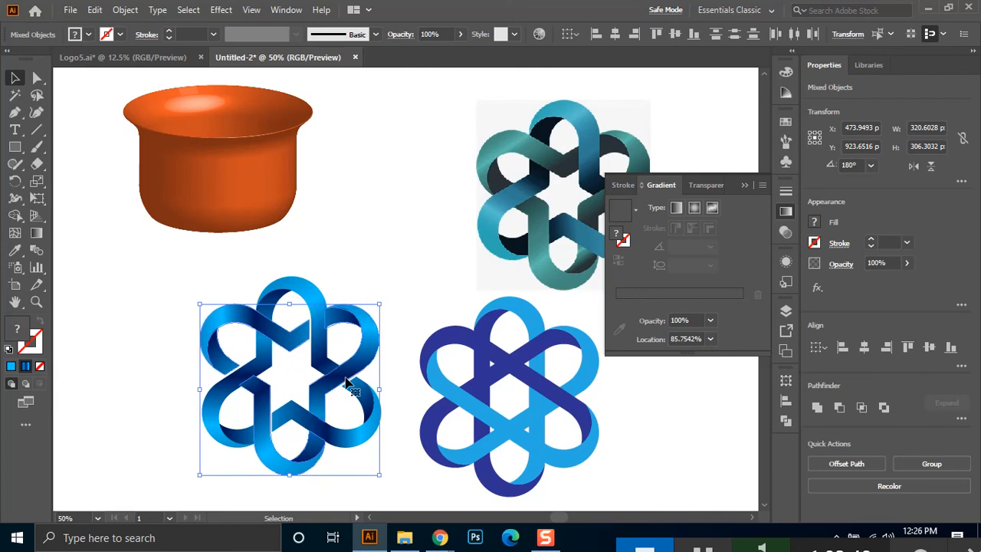
{"action": "key", "text": "Right"}
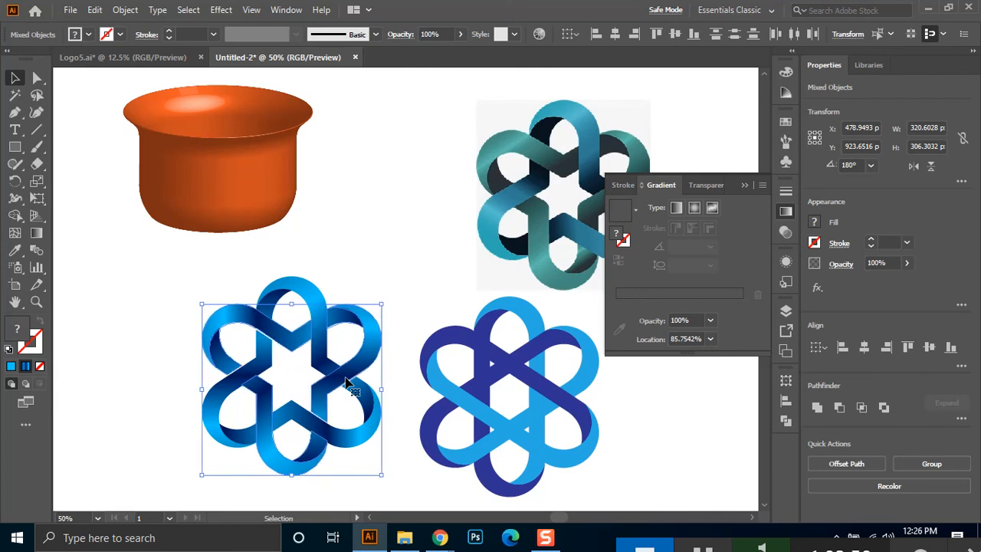
{"action": "key", "text": "Left"}
{"action": "key", "text": "Down"}
{"action": "key", "text": "Down"}
{"action": "key", "text": "Left"}
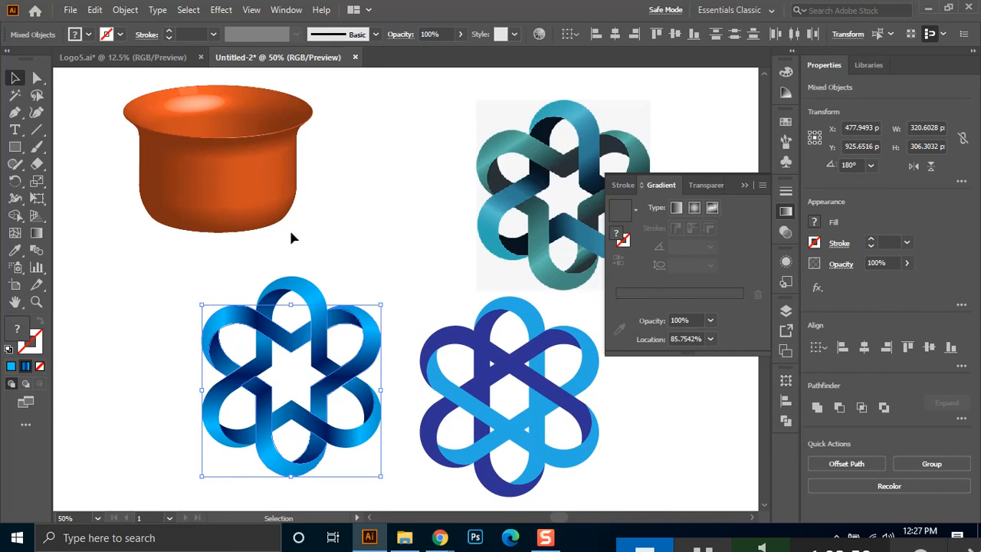
Select all pieces of the rotated copy, nudge them 1 px to the left and group them
{"action": "left_click", "coordinate": [172, 384]}
{"action": "scroll", "coordinate": [255, 407], "scroll_direction": "up", "scroll_amount": 2}
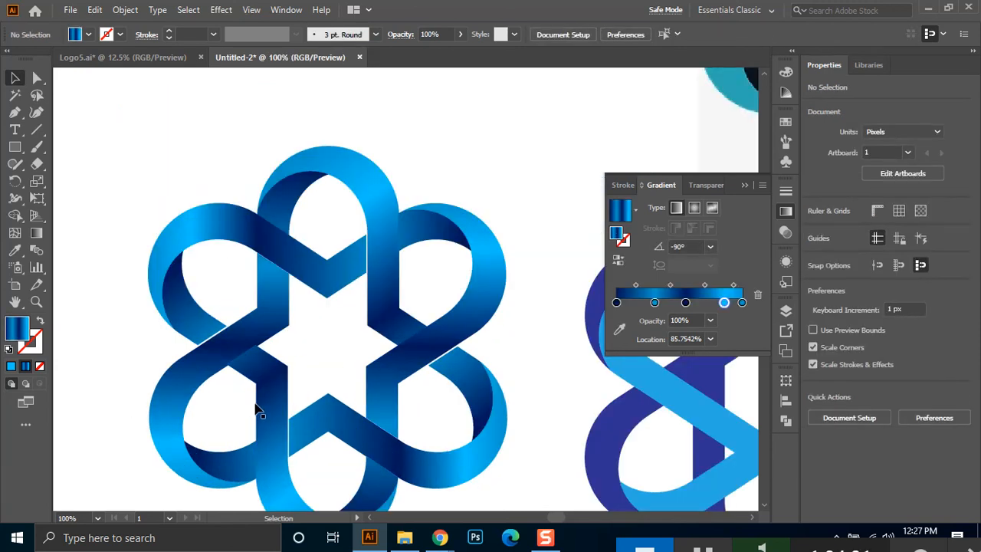
{"action": "left_click", "coordinate": [495, 266]}
{"action": "left_click_drag", "start_coordinate": [539, 198], "coordinate": [455, 304]}
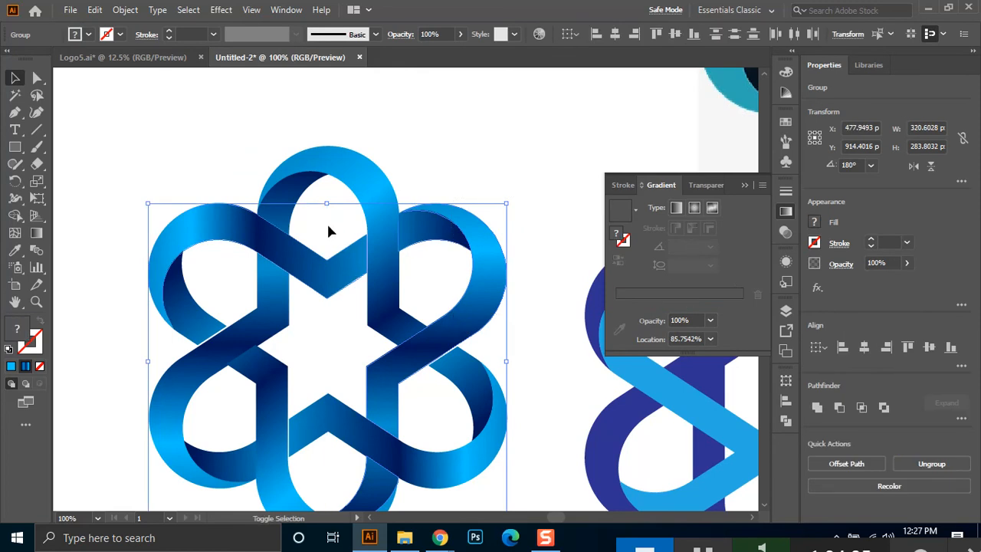
{"action": "left_click", "coordinate": [384, 202], "text": "ctrl"}
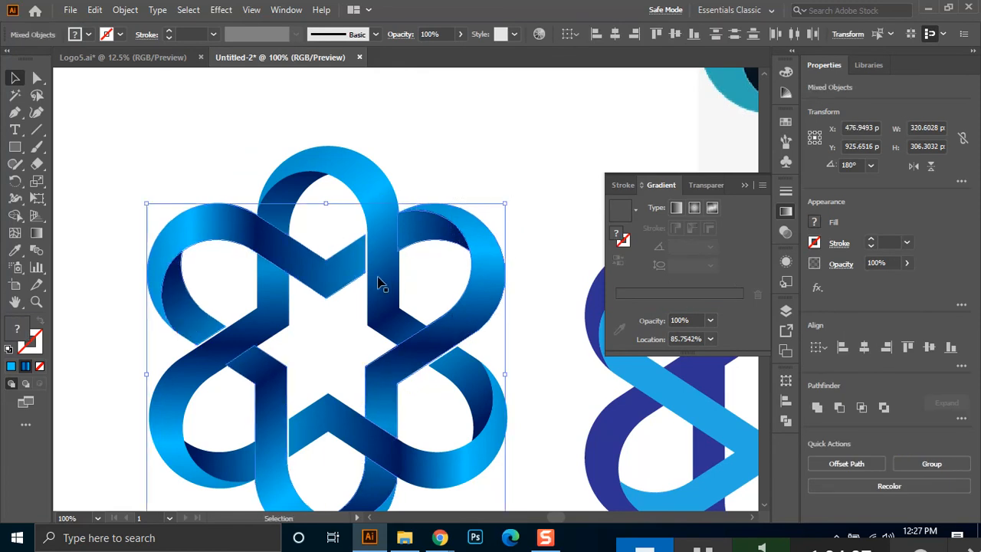
{"action": "key", "text": "ctrl+g"}
{"action": "left_click_drag", "start_coordinate": [421, 139], "coordinate": [364, 375]}
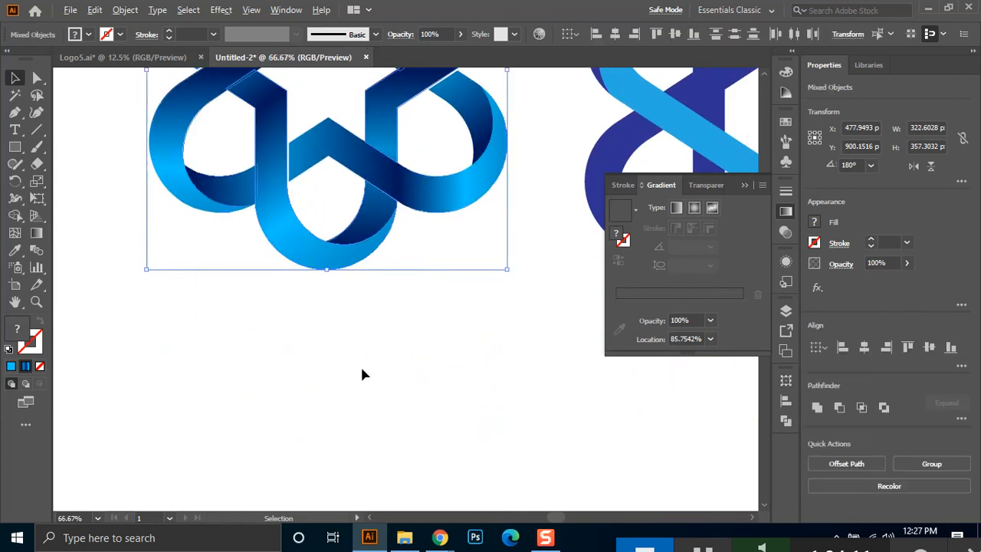
{"action": "scroll", "coordinate": [364, 375], "scroll_direction": "down", "scroll_amount": 2}
{"action": "left_click_drag", "start_coordinate": [413, 142], "coordinate": [230, 385]}
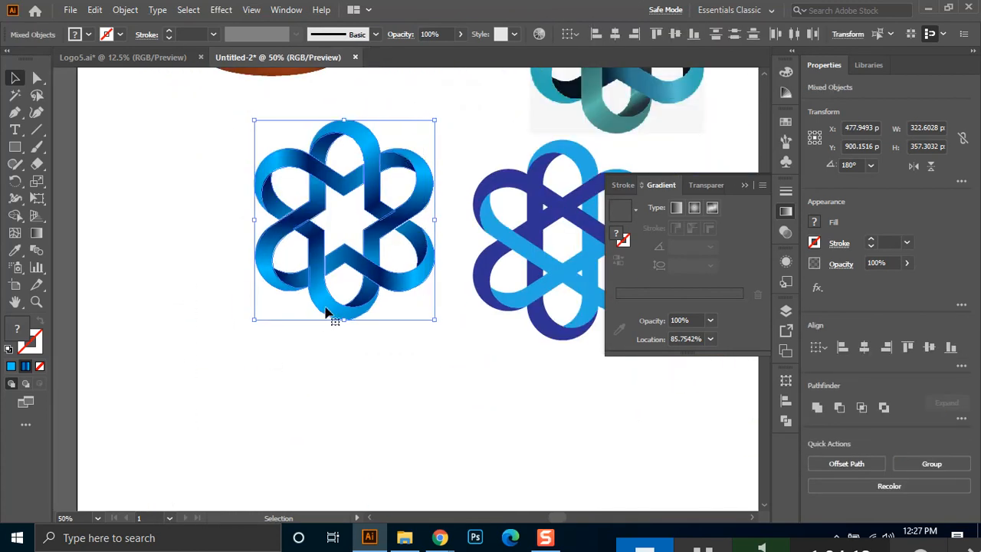
{"action": "left_click", "coordinate": [433, 249], "text": "shift"}
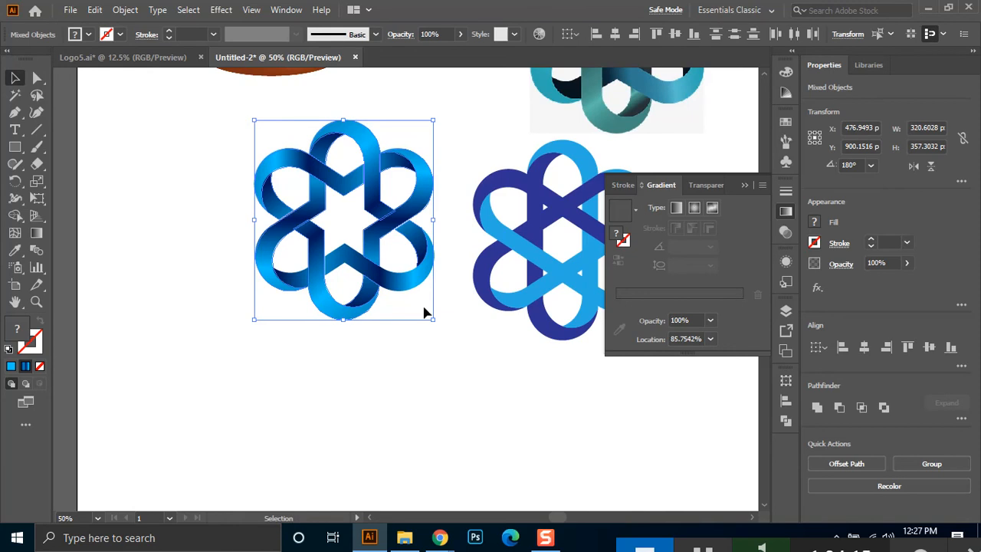
{"action": "left_click_drag", "start_coordinate": [419, 280], "coordinate": [386, 341]}
{"action": "key", "text": "ctrl+z"}
{"action": "key", "text": "ctrl+z"}
Select all ribbon pieces of the six-lobed gradient star and group them into one object
{"action": "left_click_drag", "start_coordinate": [446, 114], "coordinate": [280, 367]}
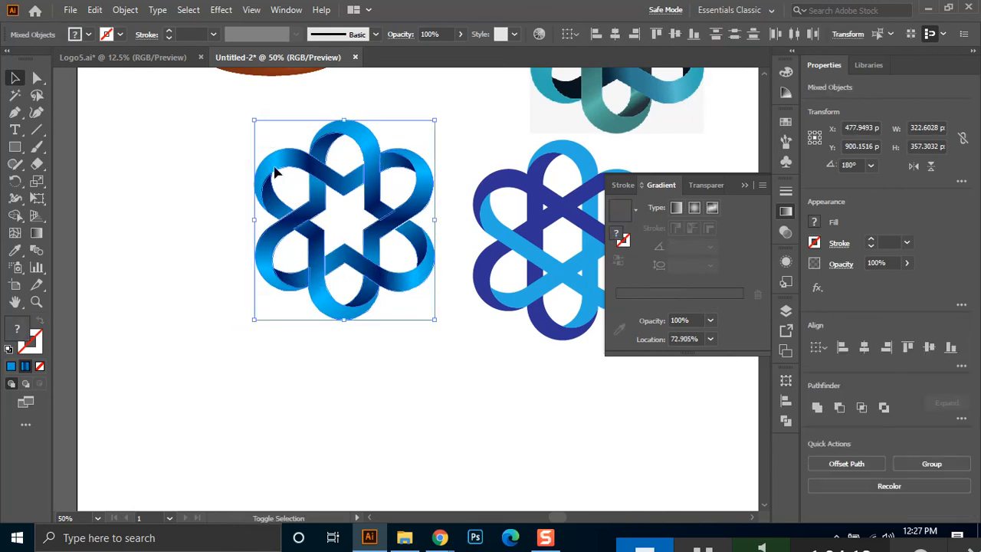
{"action": "key", "text": "ctrl+g"}
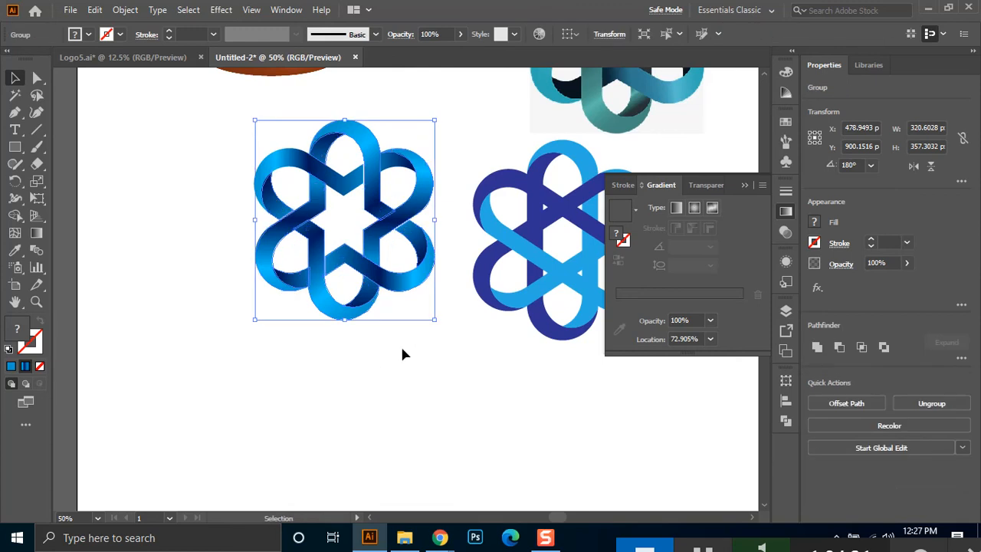
{"action": "left_click", "coordinate": [394, 143]}
{"action": "left_click", "coordinate": [335, 135]}
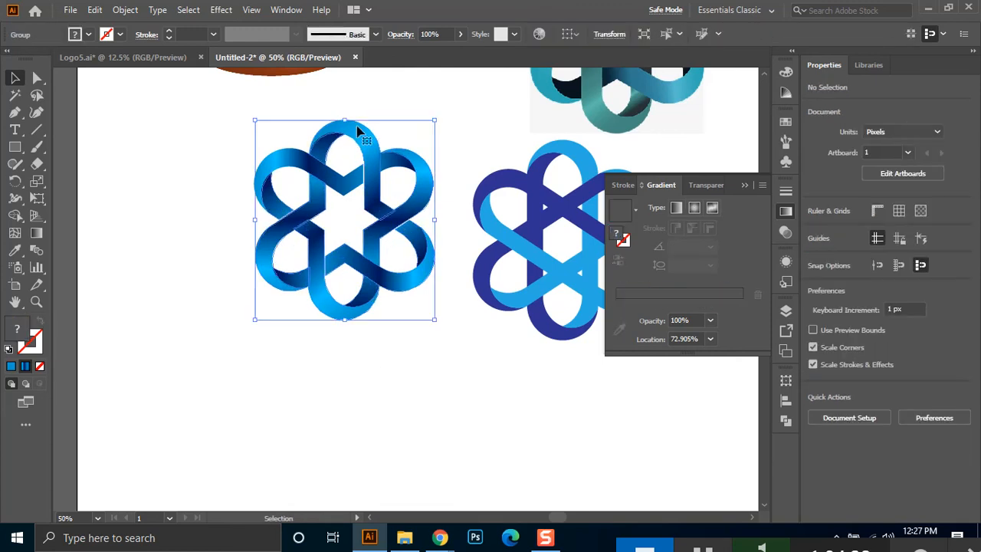
Try to centre-align the two ribbon groups of the six-lobed star horizontally and vertically, and undo both alignments
{"action": "left_click_drag", "start_coordinate": [454, 131], "coordinate": [354, 219]}
{"action": "left_click", "coordinate": [614, 35]}
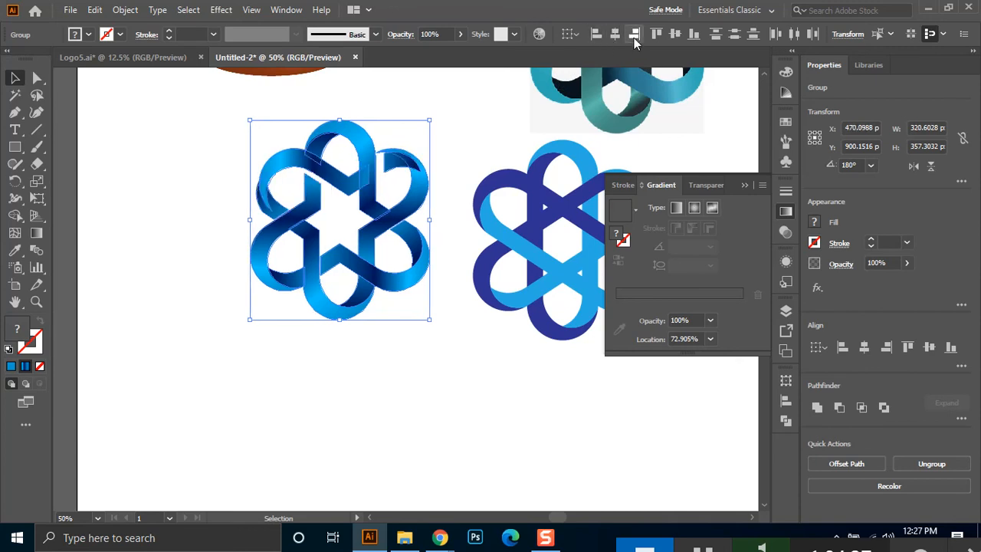
{"action": "left_click", "coordinate": [675, 34]}
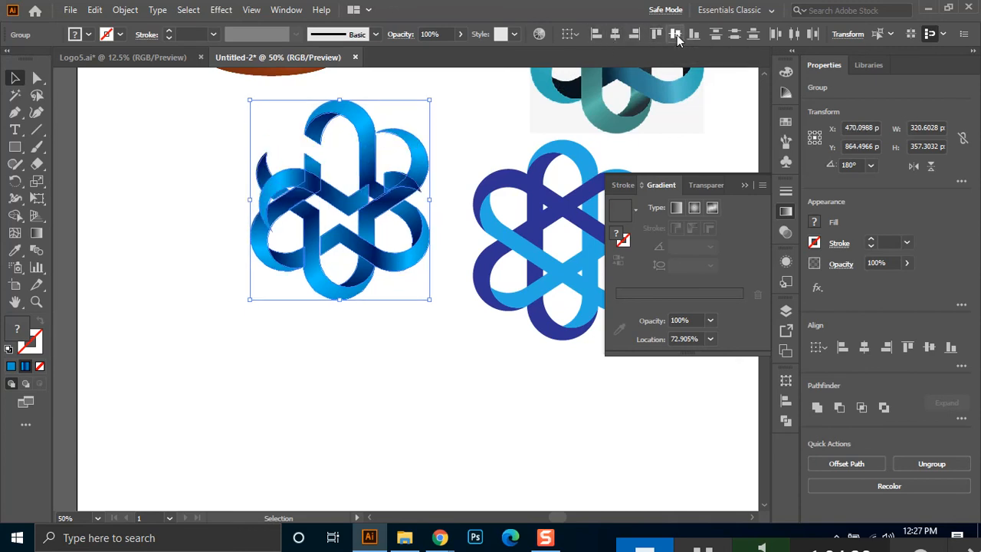
{"action": "key", "text": "ctrl+z"}
{"action": "key", "text": "ctrl+z"}
{"action": "left_click", "coordinate": [388, 354]}
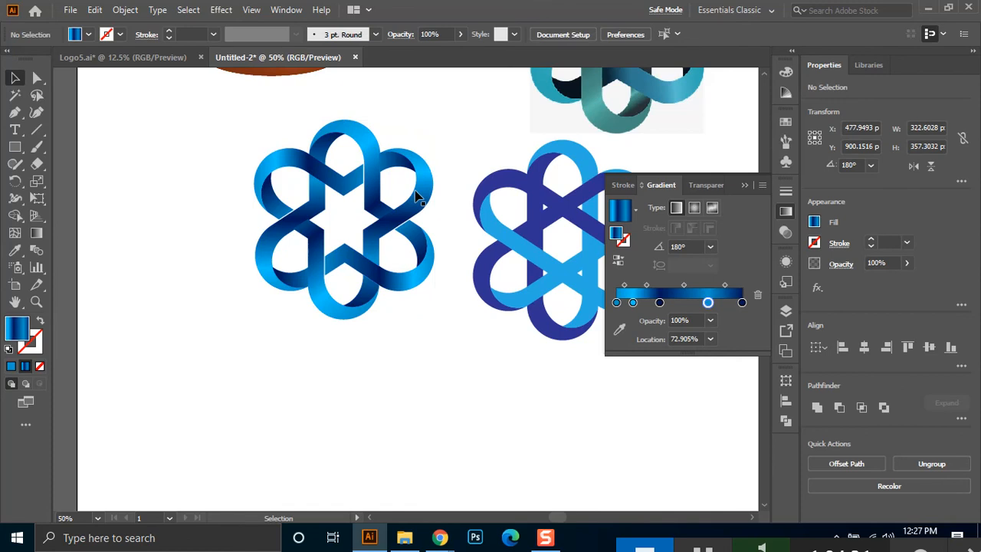
Nudge the ribbon group a net 3 px to the left to bring its bands closer to the crossing ribbon
{"action": "scroll", "coordinate": [414, 199], "scroll_direction": "up", "scroll_amount": 1}
{"action": "left_click_drag", "start_coordinate": [414, 200], "coordinate": [394, 275]}
{"action": "scroll", "coordinate": [393, 274], "scroll_direction": "up", "scroll_amount": 2}
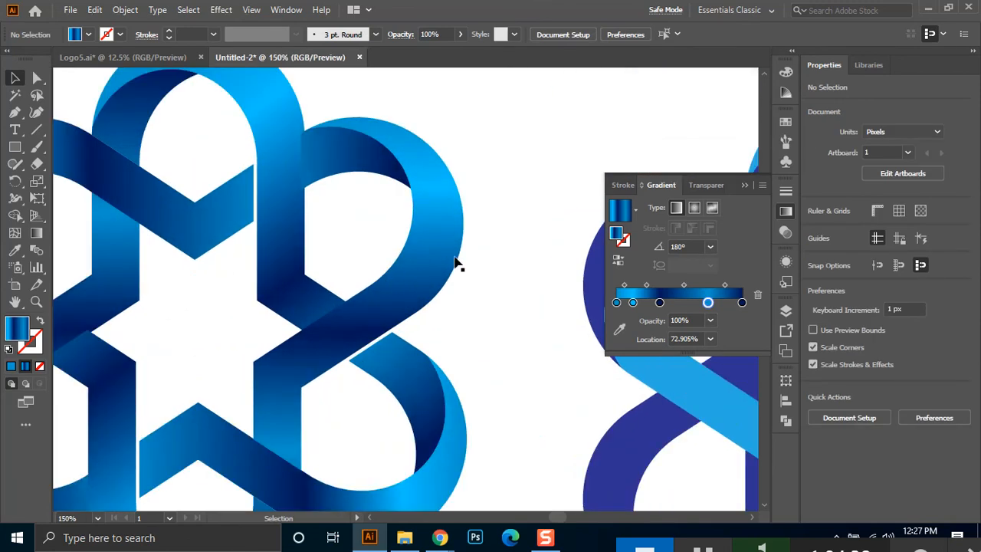
{"action": "left_click", "coordinate": [431, 260]}
{"action": "key", "text": "Left"}
{"action": "key", "text": "Left"}
{"action": "key", "text": "Left"}
{"action": "key", "text": "Left"}
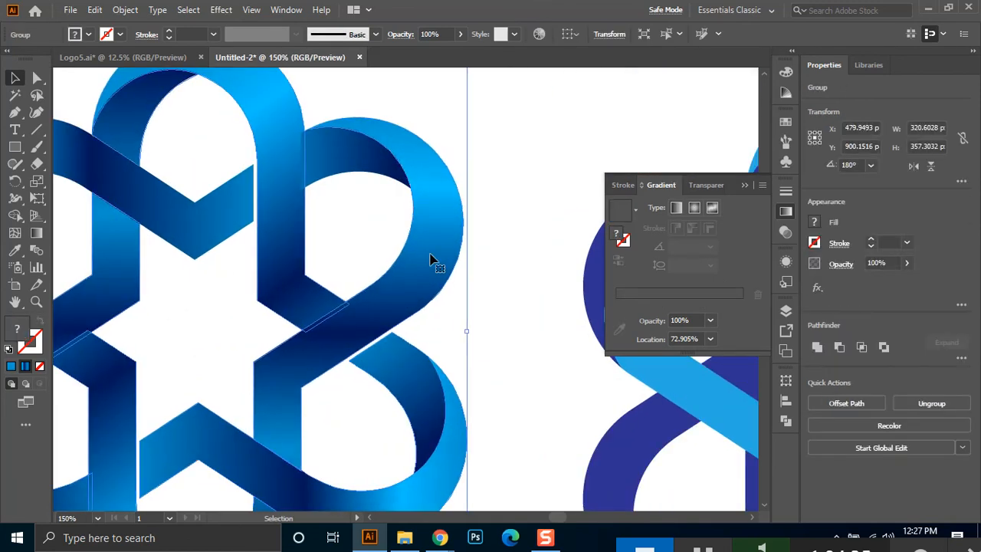
{"action": "key", "text": "Right"}
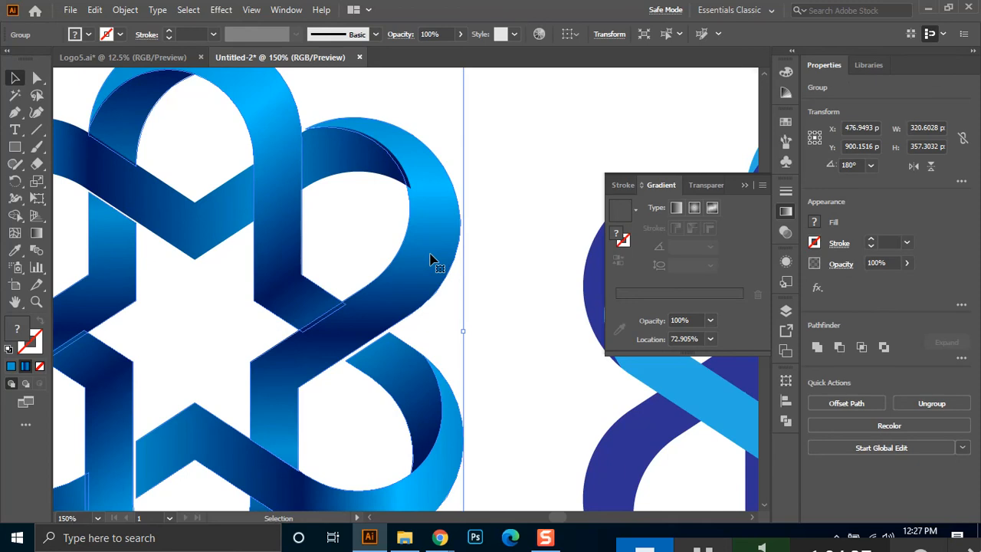
Nudge the ribbon with the upper V-shaped band 1 px down and examine its edge against the upper lobe
{"action": "left_click", "coordinate": [37, 303]}
{"action": "left_click_drag", "start_coordinate": [75, 123], "coordinate": [171, 284]}
{"action": "key", "text": "v"}
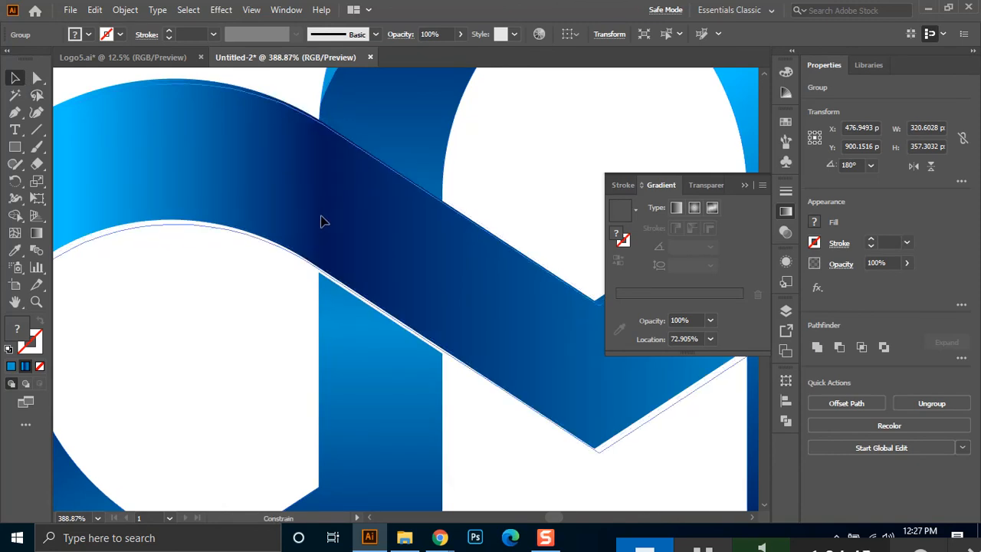
{"action": "left_click", "coordinate": [325, 220]}
{"action": "scroll", "coordinate": [368, 261], "scroll_direction": "up", "scroll_amount": 2}
{"action": "key", "text": "Down"}
{"action": "scroll", "coordinate": [416, 228], "scroll_direction": "up", "scroll_amount": 4}
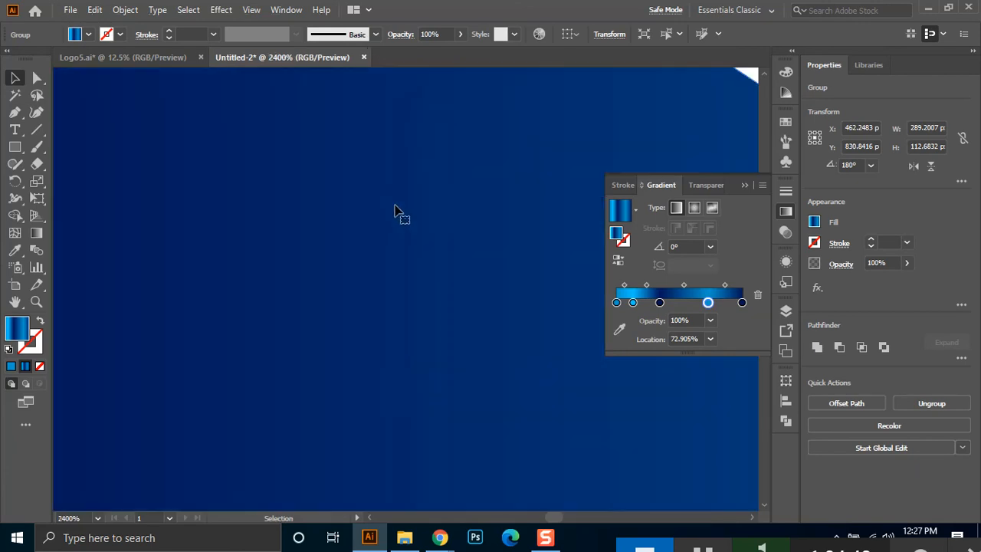
{"action": "left_click_drag", "start_coordinate": [433, 177], "coordinate": [359, 403]}
{"action": "left_click_drag", "start_coordinate": [406, 207], "coordinate": [351, 384]}
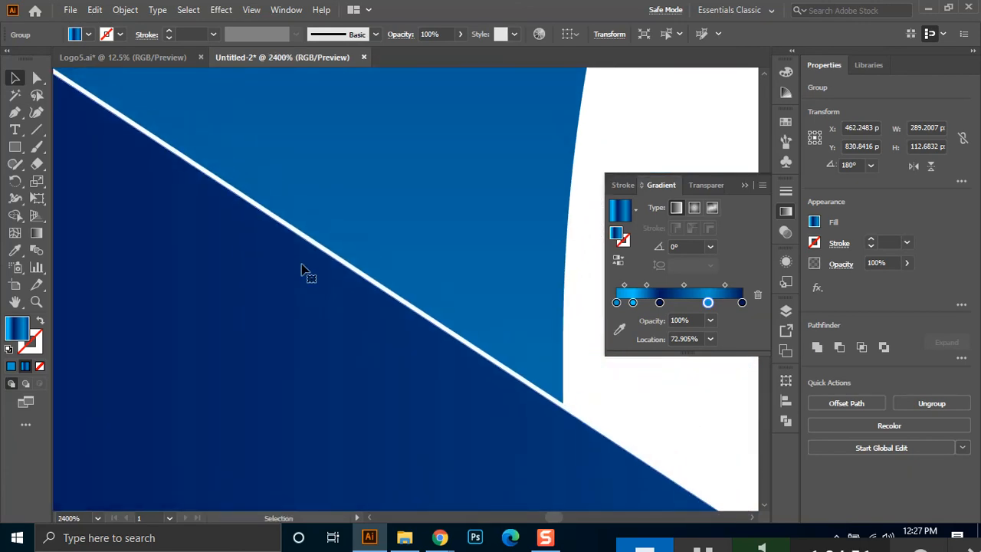
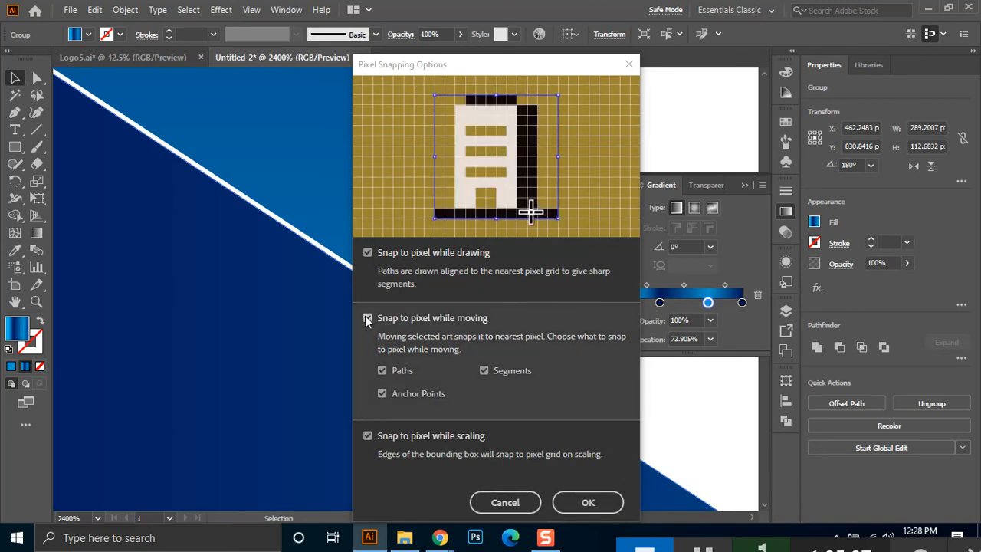
Turn off Snap to pixel while moving, and shift the upper V-shaped band slightly up against the neighbouring band
{"action": "left_click", "coordinate": [367, 318]}
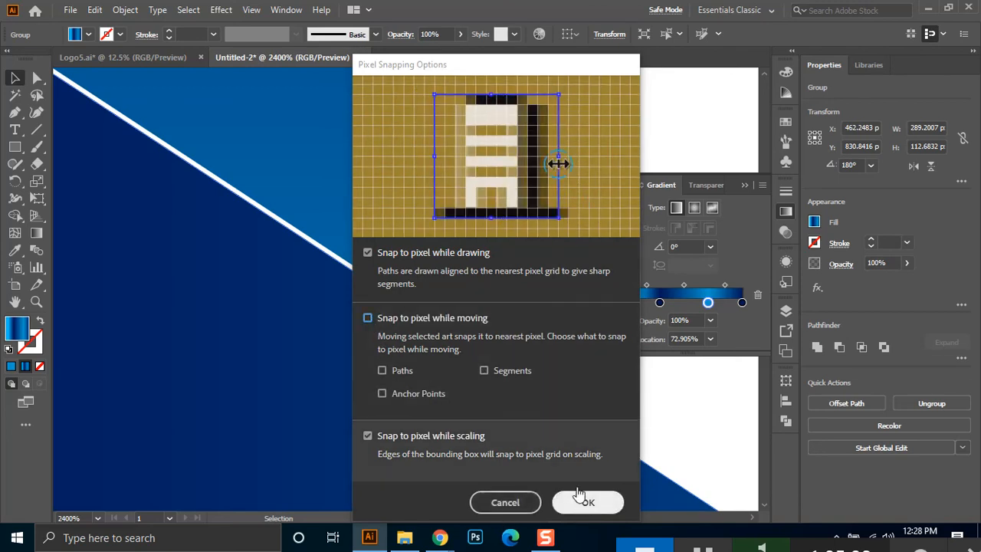
{"action": "left_click", "coordinate": [585, 500]}
{"action": "left_click_drag", "start_coordinate": [230, 244], "coordinate": [261, 284]}
{"action": "scroll", "coordinate": [414, 301], "scroll_direction": "down", "scroll_amount": 5}
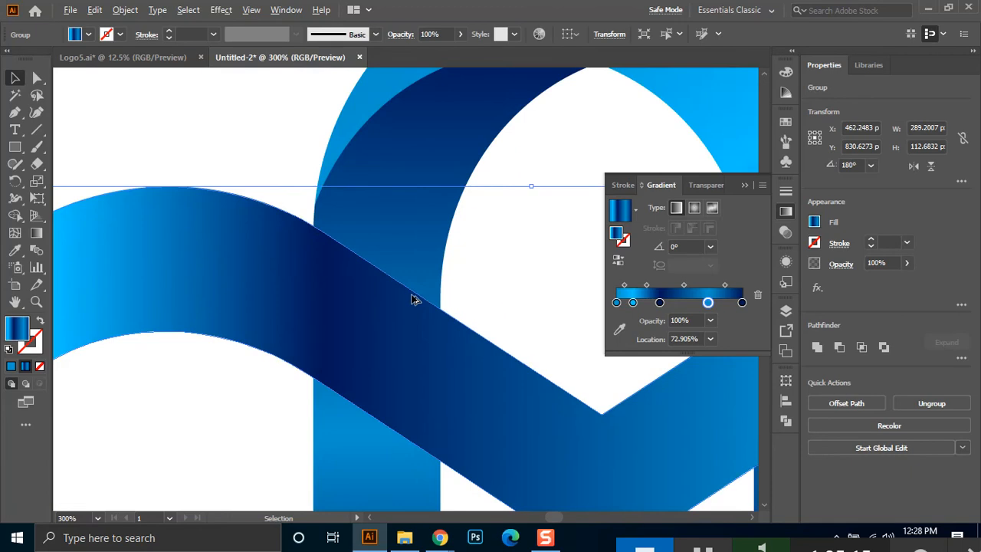
Try to shift the ribbon group about 2 px right to close the gap beside the lower vertical band
{"action": "scroll", "coordinate": [412, 299], "scroll_direction": "down", "scroll_amount": 3}
{"action": "left_click", "coordinate": [402, 455]}
{"action": "left_click_drag", "start_coordinate": [402, 455], "coordinate": [338, 314]}
{"action": "scroll", "coordinate": [239, 314], "scroll_direction": "up", "scroll_amount": 2}
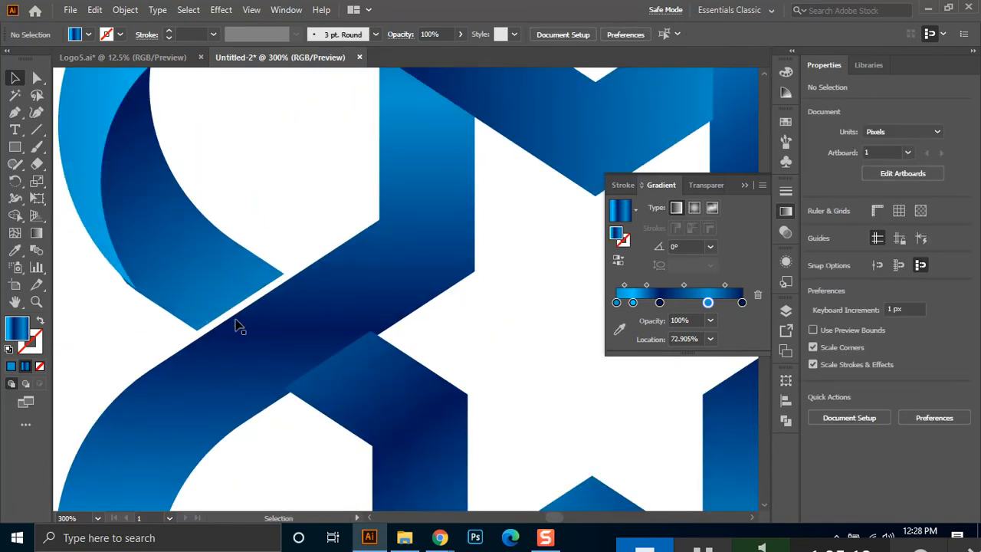
{"action": "left_click_drag", "start_coordinate": [432, 479], "coordinate": [323, 267]}
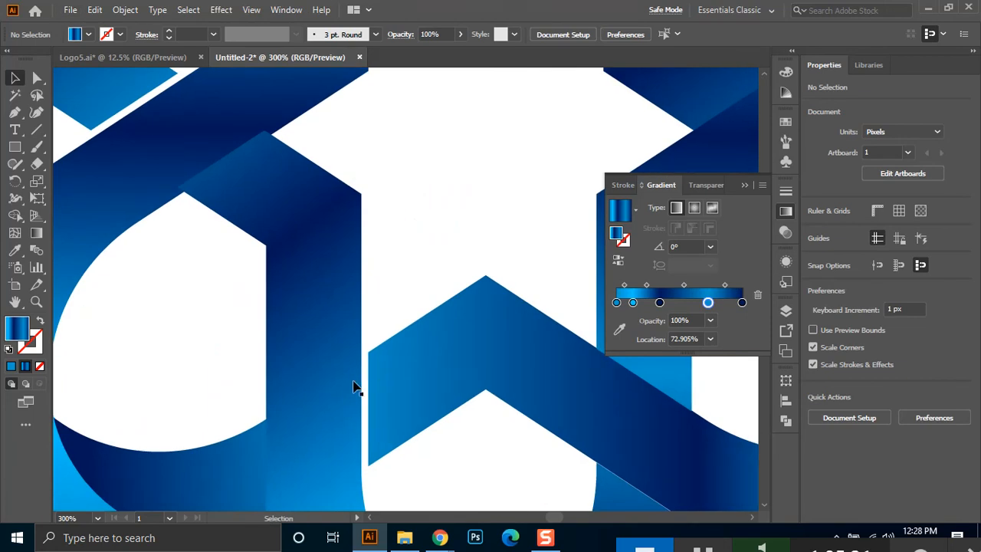
{"action": "left_click", "coordinate": [327, 315]}
{"action": "left_click", "coordinate": [331, 439]}
{"action": "scroll", "coordinate": [367, 448], "scroll_direction": "up", "scroll_amount": 5}
{"action": "left_click_drag", "start_coordinate": [298, 377], "coordinate": [331, 375]}
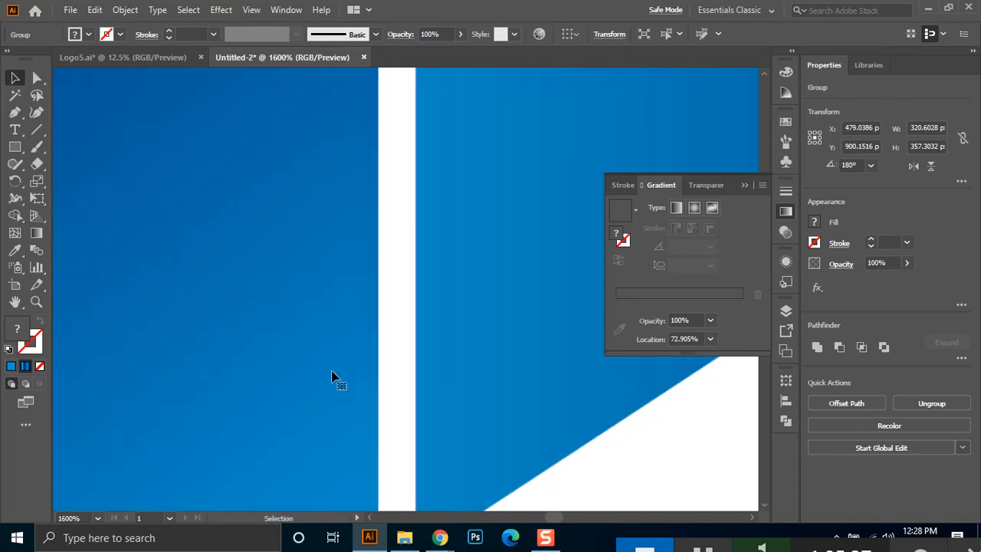
{"action": "key", "text": "ctrl+z"}
{"action": "left_click", "coordinate": [568, 480]}
Try to shift the ribbon group about 4 px right to even out the gaps, and undo the move
{"action": "scroll", "coordinate": [563, 479], "scroll_direction": "down", "scroll_amount": 3}
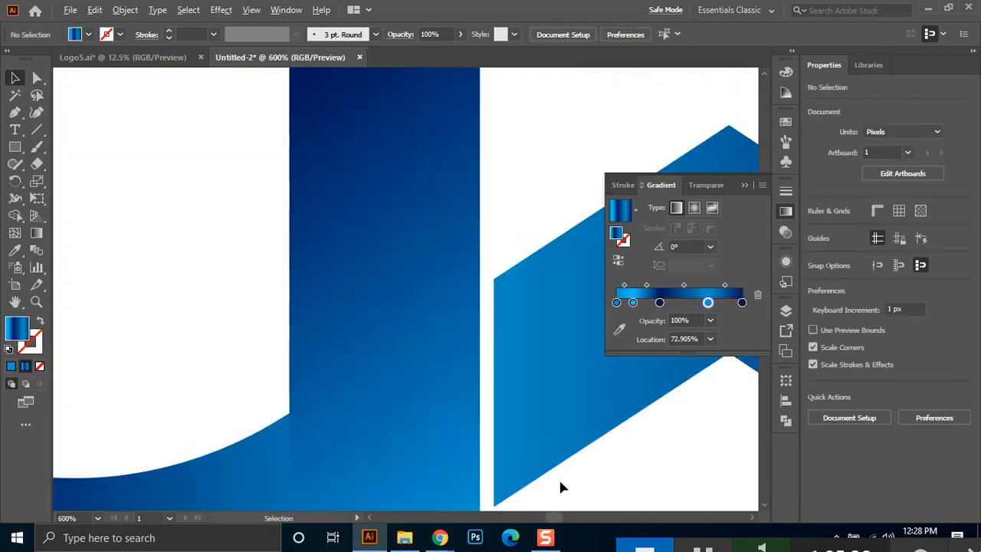
{"action": "scroll", "coordinate": [440, 401], "scroll_direction": "down", "scroll_amount": 2}
{"action": "left_click", "coordinate": [532, 422]}
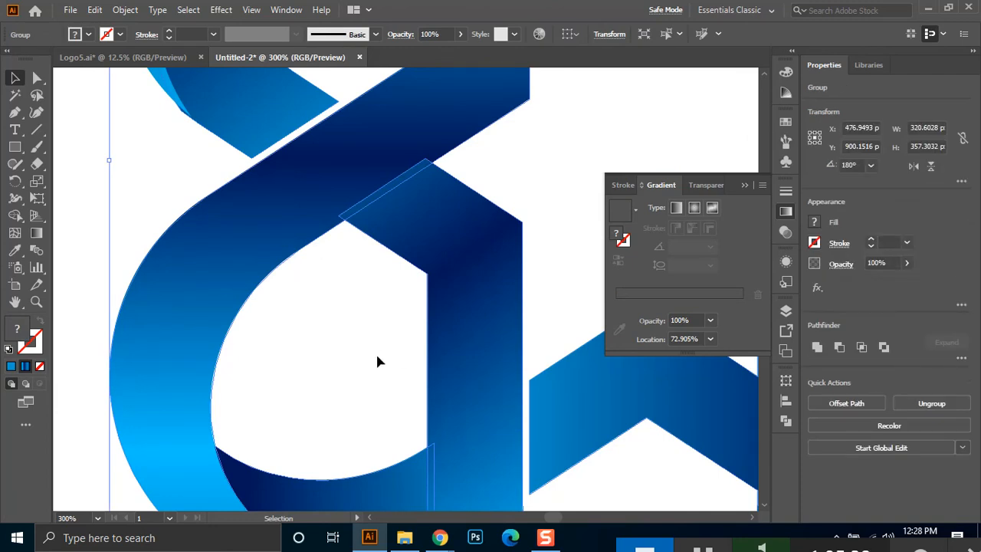
{"action": "left_click_drag", "start_coordinate": [385, 402], "coordinate": [383, 350]}
{"action": "scroll", "coordinate": [384, 351], "scroll_direction": "down", "scroll_amount": 2}
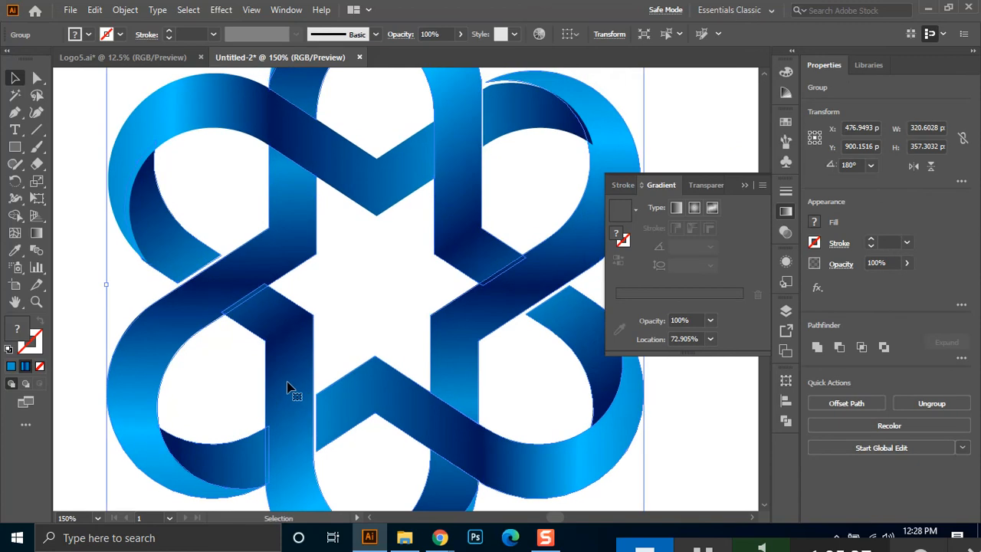
{"action": "left_click_drag", "start_coordinate": [296, 368], "coordinate": [305, 376]}
{"action": "key", "text": "ctrl+z"}
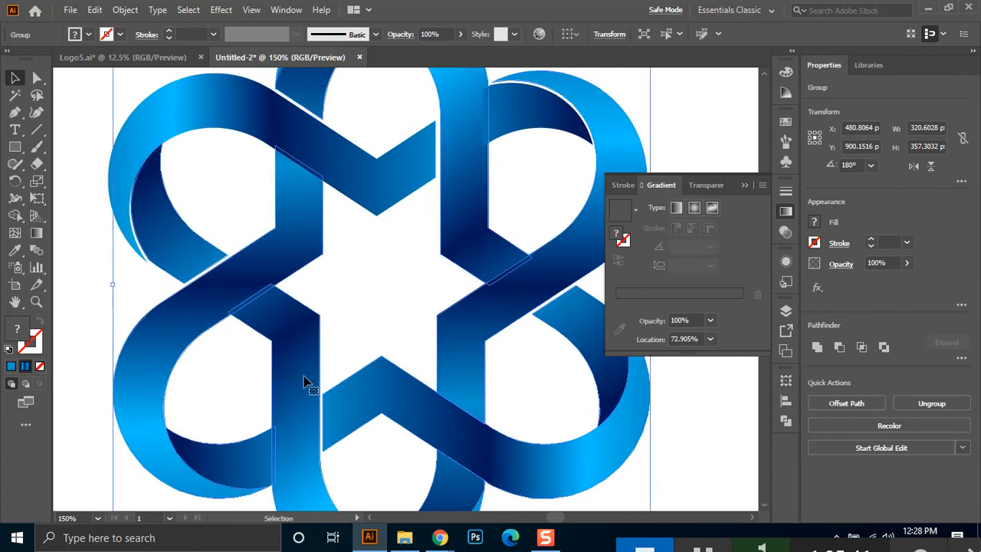
{"action": "key", "text": "ctrl+z"}
{"action": "scroll", "coordinate": [299, 379], "scroll_direction": "up", "scroll_amount": 2}
{"action": "left_click_drag", "start_coordinate": [301, 418], "coordinate": [305, 417]}
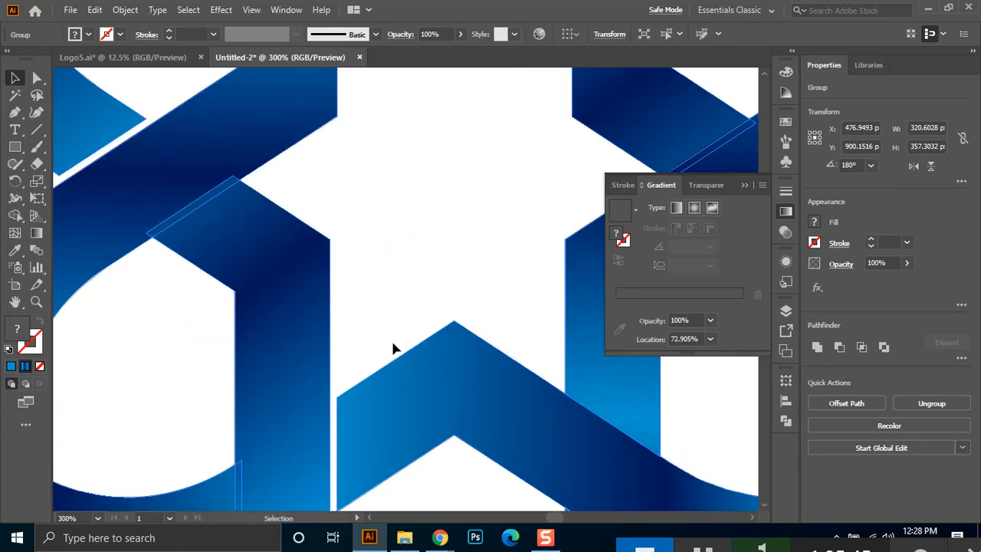
{"action": "scroll", "coordinate": [394, 346], "scroll_direction": "down", "scroll_amount": 3}
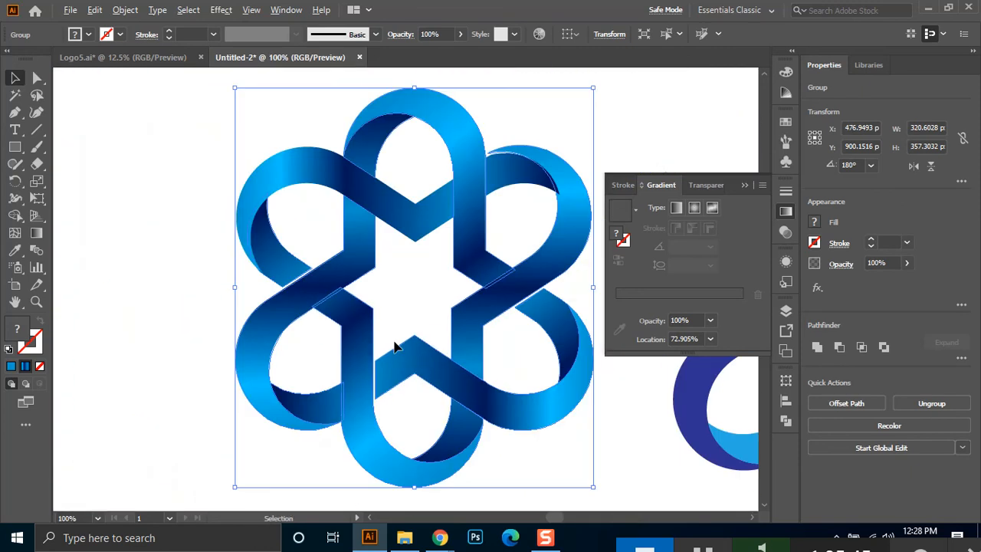
{"action": "left_click", "coordinate": [432, 375]}
{"action": "left_click_drag", "start_coordinate": [367, 140], "coordinate": [210, 131]}
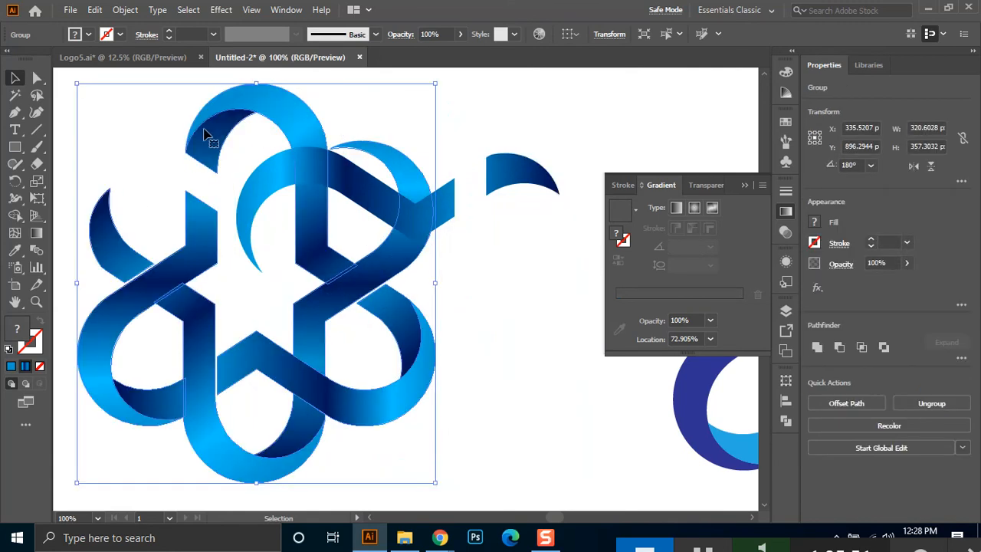
{"action": "key", "text": "ctrl+z"}
Undo the recent nudges and groupings to return to the star with ungrouped ribbon pieces
{"action": "left_click", "coordinate": [244, 244]}
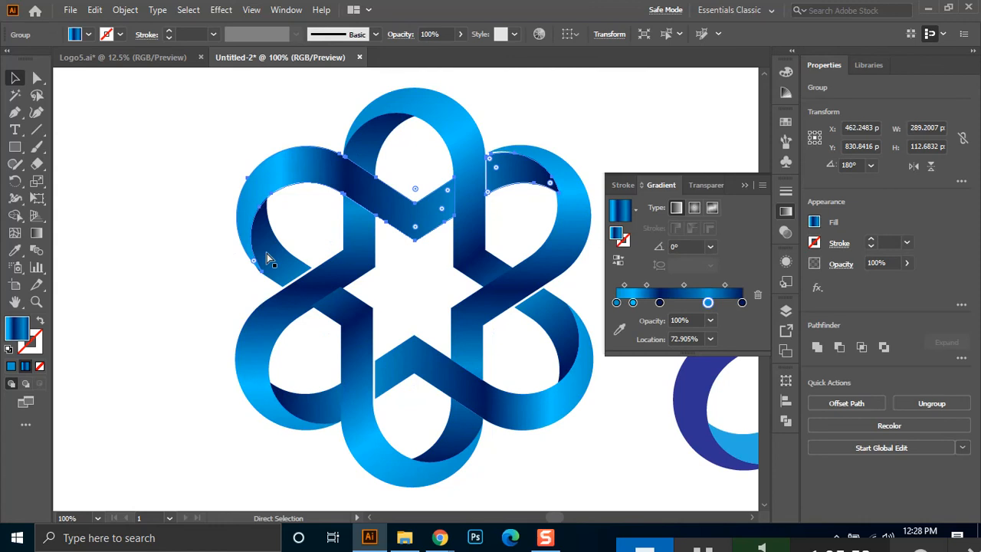
{"action": "left_click", "coordinate": [267, 253]}
{"action": "key", "text": "ctrl+z"}
{"action": "key", "text": "ctrl+z"}
{"action": "key", "text": "ctrl+z"}
{"action": "key", "text": "ctrl+z"}
{"action": "key", "text": "ctrl+z"}
{"action": "key", "text": "ctrl+z"}
{"action": "key", "text": "ctrl+z"}
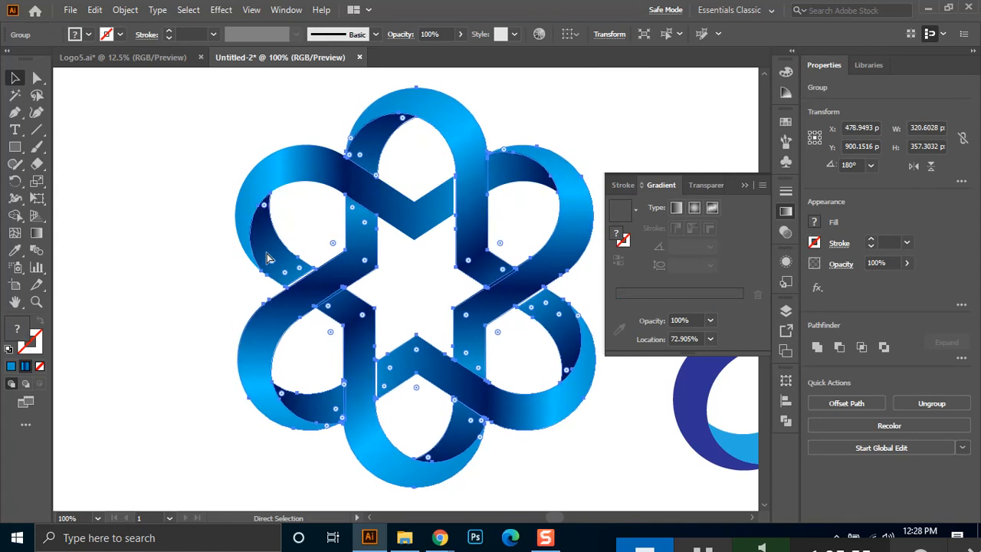
{"action": "key", "text": "ctrl+z"}
{"action": "key", "text": "ctrl+z"}
{"action": "key", "text": "ctrl+z"}
{"action": "key", "text": "ctrl+z"}
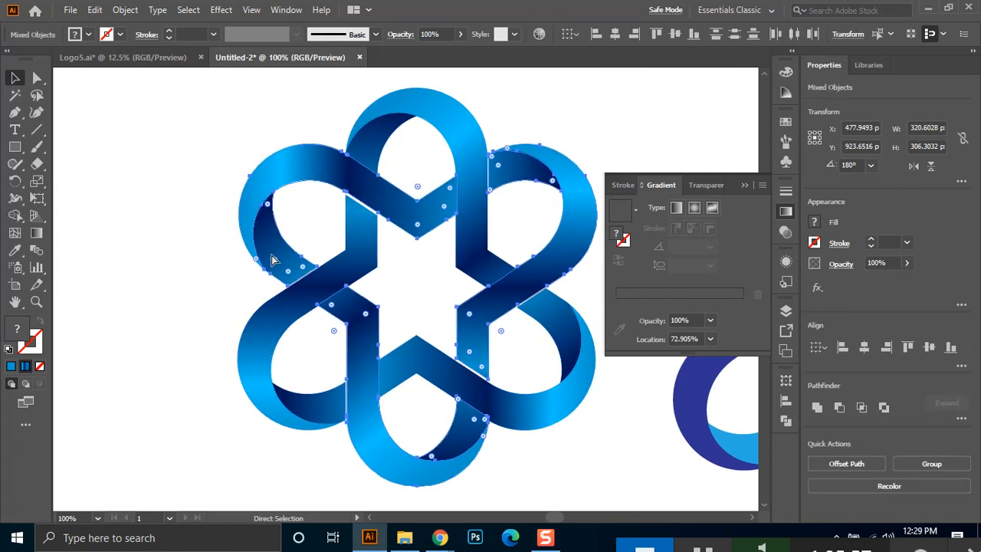
{"action": "key", "text": "ctrl+z"}
{"action": "key", "text": "ctrl+z"}
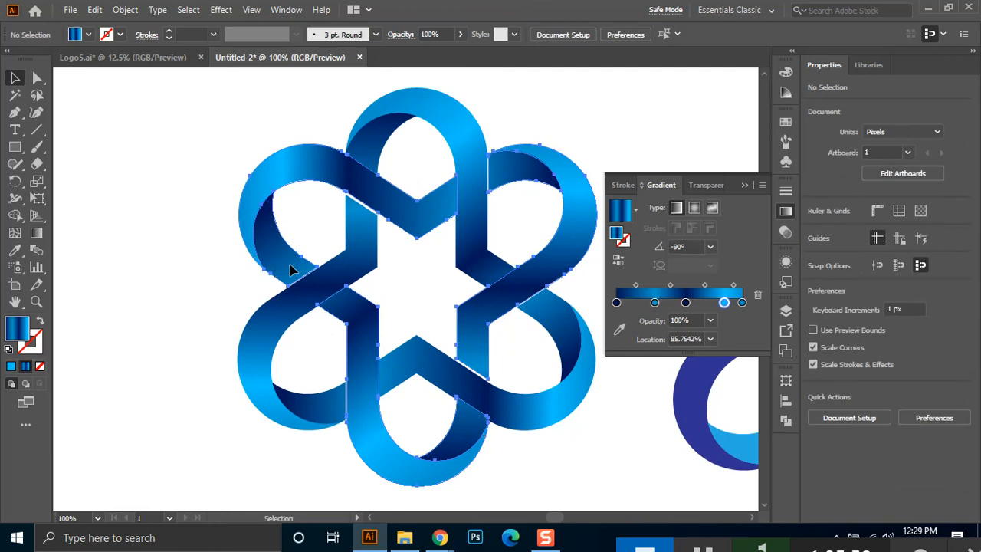
With the rotated copy hidden, group all pieces of the original three-lobed ribbon, and show the hidden copy again
{"action": "left_click_drag", "start_coordinate": [233, 101], "coordinate": [575, 452]}
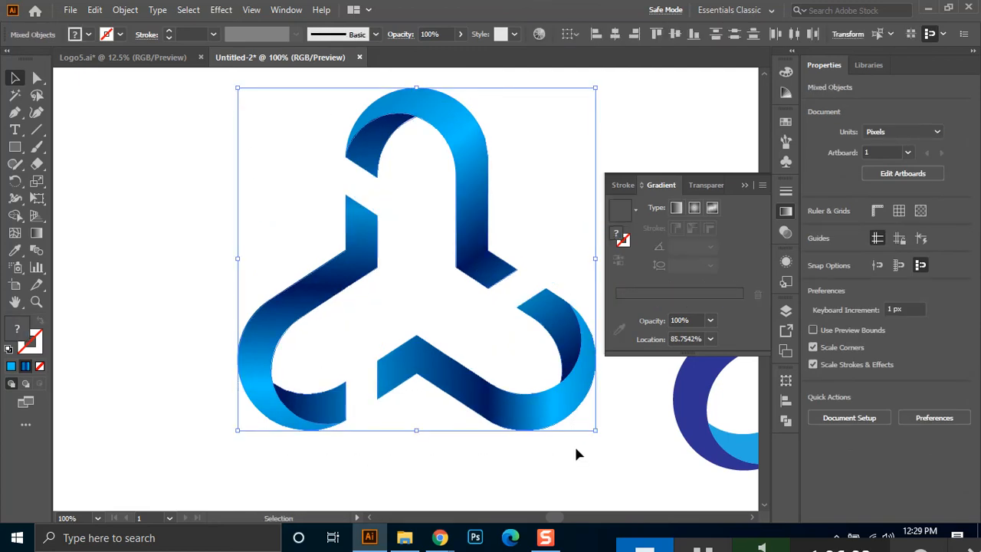
{"action": "key", "text": "ctrl+g"}
{"action": "left_click", "coordinate": [166, 233]}
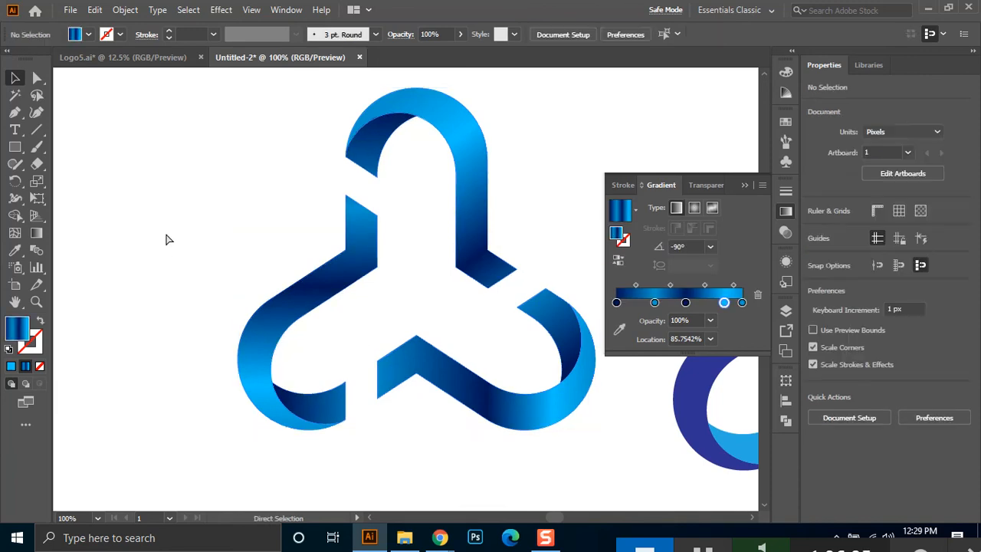
{"action": "key", "text": "ctrl+alt+3"}
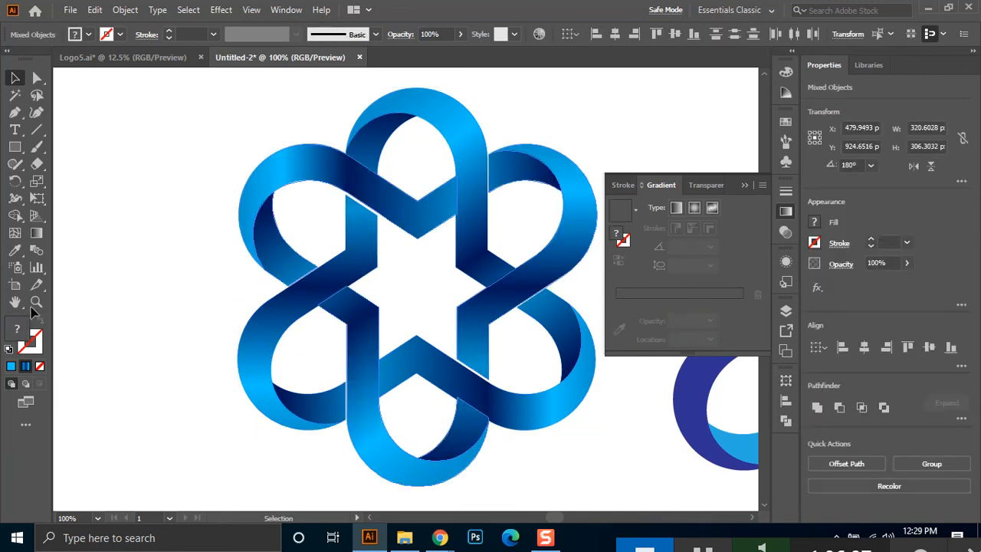
Move the grouped three-lobed original against the rotated copy to close the gap beside the upper-right lobe
{"action": "left_click", "coordinate": [35, 303]}
{"action": "left_click_drag", "start_coordinate": [470, 141], "coordinate": [523, 250]}
{"action": "left_click_drag", "start_coordinate": [353, 113], "coordinate": [404, 322]}
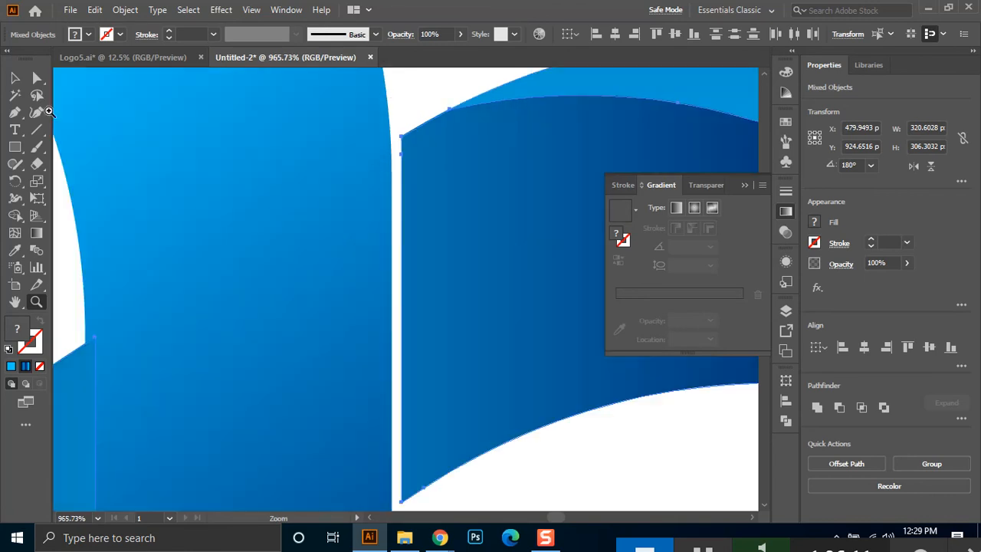
{"action": "left_click", "coordinate": [14, 77]}
{"action": "left_click", "coordinate": [399, 114]}
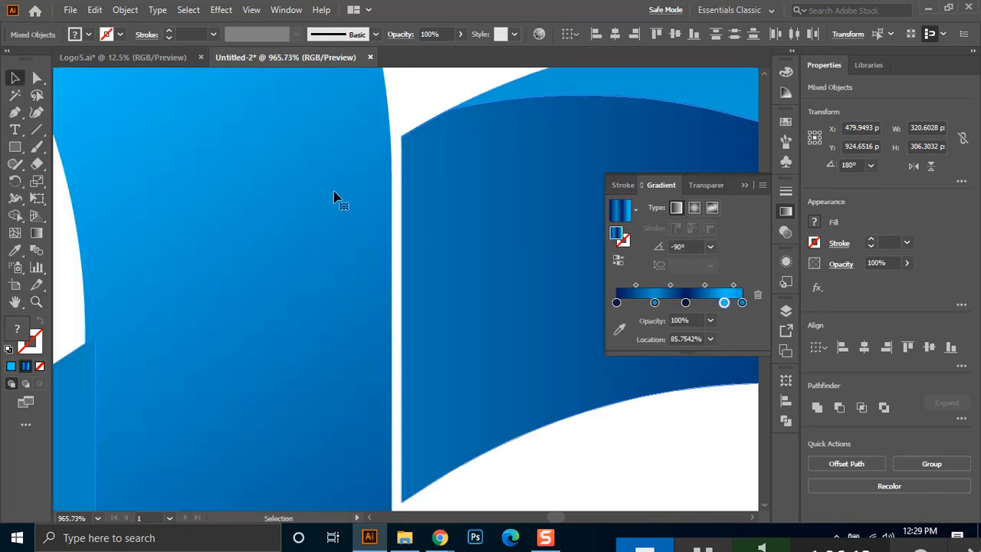
{"action": "left_click", "coordinate": [332, 191]}
{"action": "left_click_drag", "start_coordinate": [324, 158], "coordinate": [340, 191]}
Shift the three-lobed group about 0.1 px left to close the hairline gap beside the upper V-shaped band
{"action": "left_click_drag", "start_coordinate": [275, 315], "coordinate": [443, 164]}
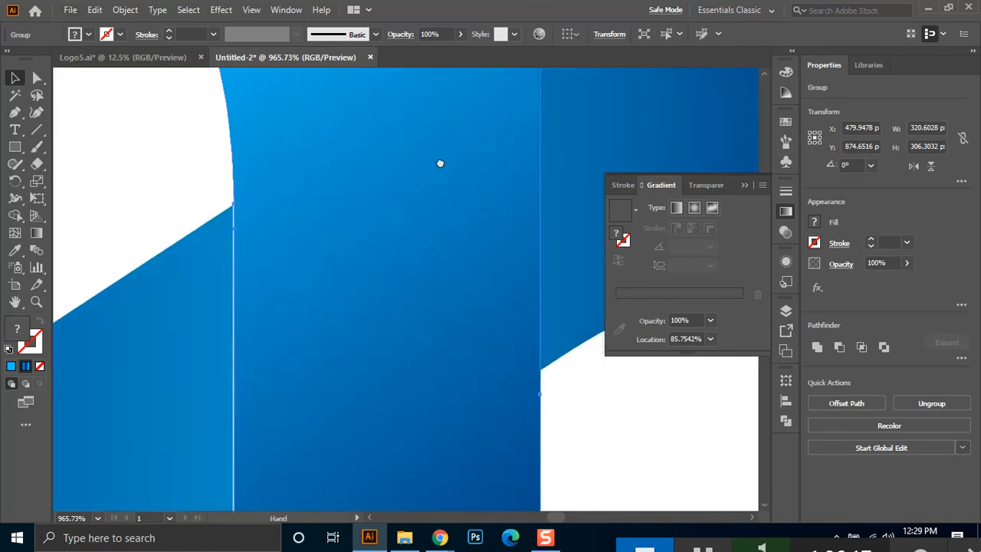
{"action": "left_click", "coordinate": [35, 303]}
{"action": "left_click_drag", "start_coordinate": [235, 162], "coordinate": [343, 348]}
{"action": "left_click_drag", "start_coordinate": [340, 109], "coordinate": [388, 259]}
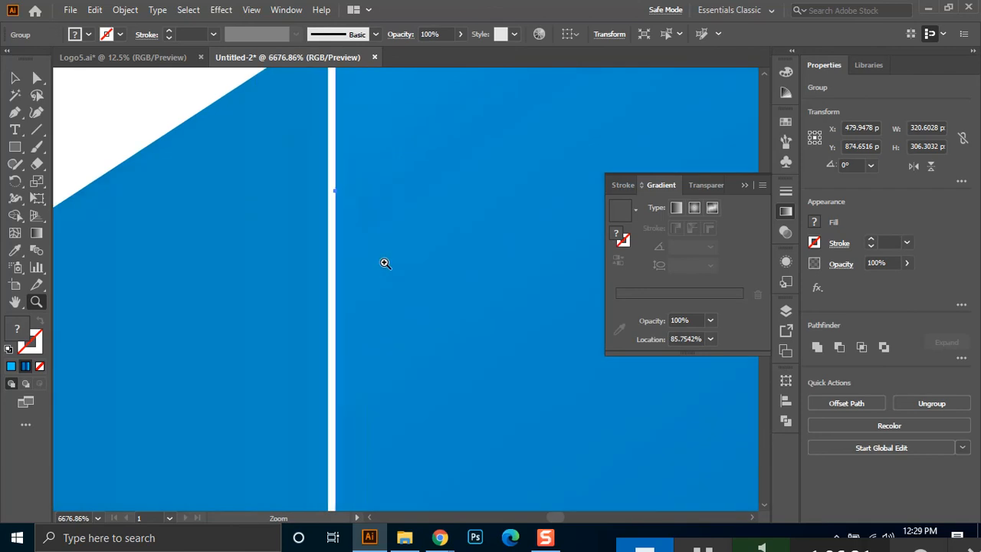
{"action": "key", "text": "v"}
{"action": "key", "text": "Left"}
{"action": "key", "text": "Left"}
{"action": "key", "text": "Left"}
{"action": "key", "text": "Left"}
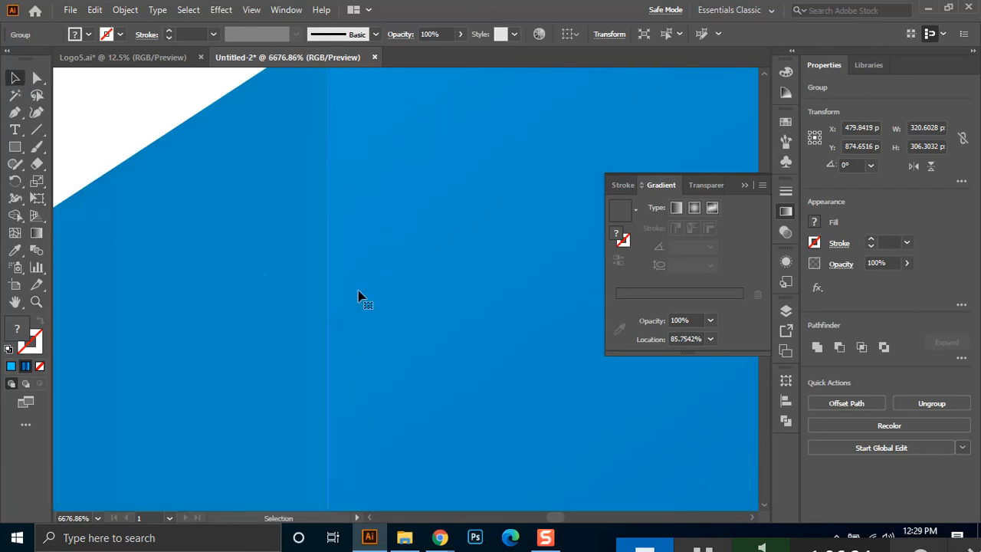
Examine the band joints between the grouped original and the rotated copy around the right-hand lobes
{"action": "left_click", "coordinate": [36, 302]}
{"action": "left_click", "coordinate": [295, 312], "text": "alt"}
{"action": "left_click", "coordinate": [390, 329], "text": "alt"}
{"action": "left_click", "coordinate": [460, 344], "text": "alt"}
{"action": "left_click", "coordinate": [510, 376], "text": "alt"}
{"action": "left_click", "coordinate": [511, 377], "text": "alt"}
{"action": "left_click", "coordinate": [509, 377], "text": "alt"}
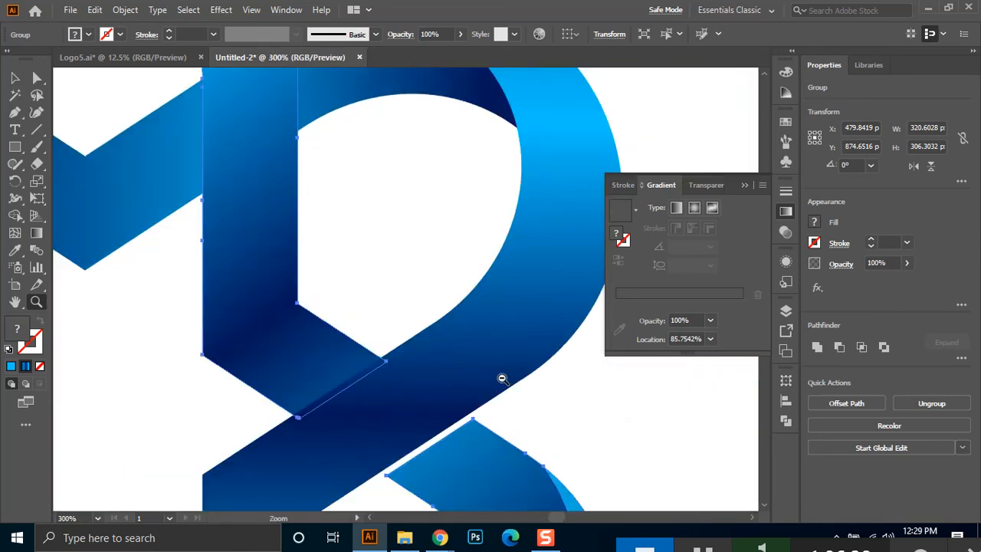
Move the grouped three-lobed original up about 2.3 px to close the gap along its lower diagonal band
{"action": "left_click", "coordinate": [499, 380], "text": "alt"}
{"action": "left_click", "coordinate": [336, 348], "text": "alt"}
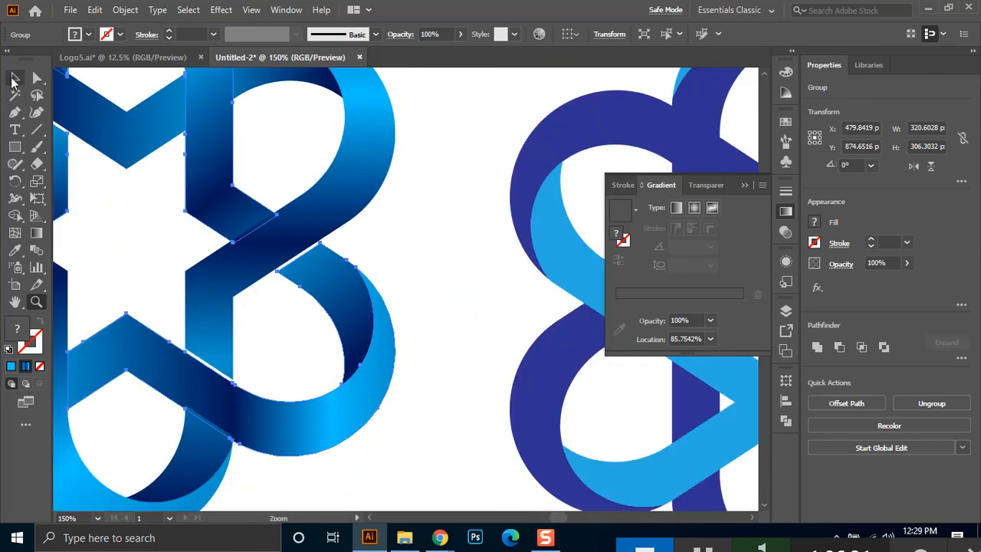
{"action": "left_click_drag", "start_coordinate": [241, 416], "coordinate": [256, 423]}
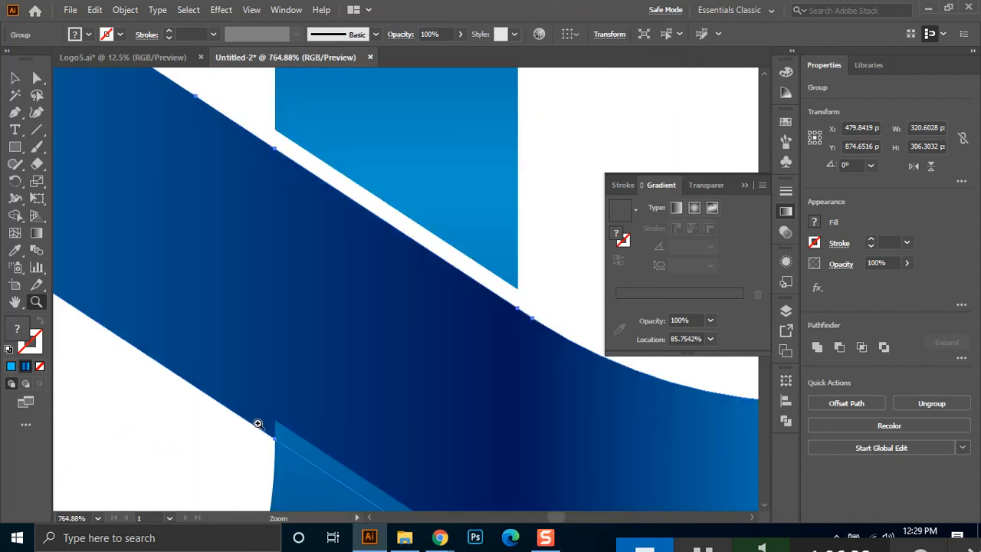
{"action": "left_click", "coordinate": [15, 79]}
{"action": "mouse_move", "coordinate": [395, 294]}
{"action": "left_mouse_down"}
{"action": "mouse_move", "coordinate": [399, 276]}
{"action": "mouse_move", "coordinate": [396, 288]}
{"action": "left_mouse_up"}
{"action": "key", "text": "ctrl+1"}
{"action": "key", "text": "ctrl+0"}
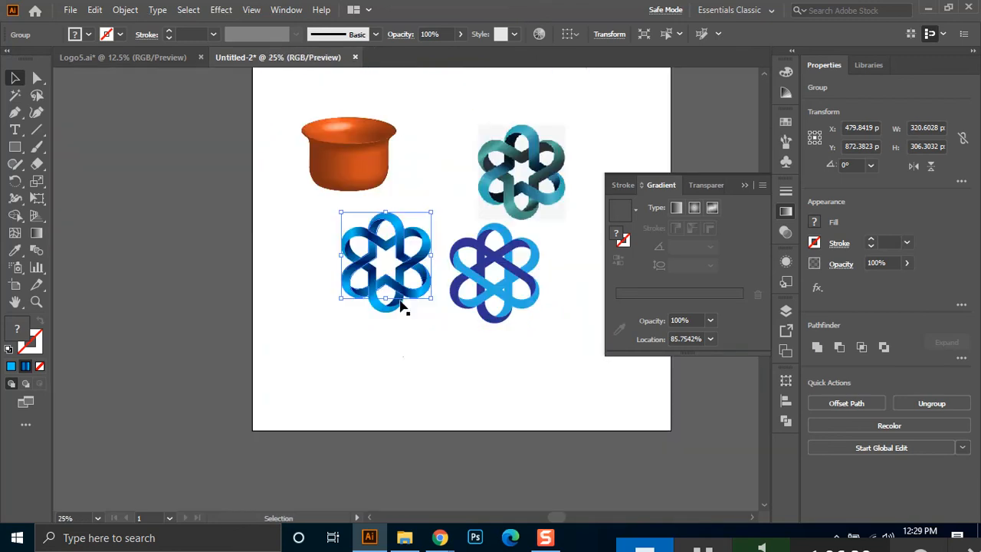
{"action": "left_click", "coordinate": [382, 370]}
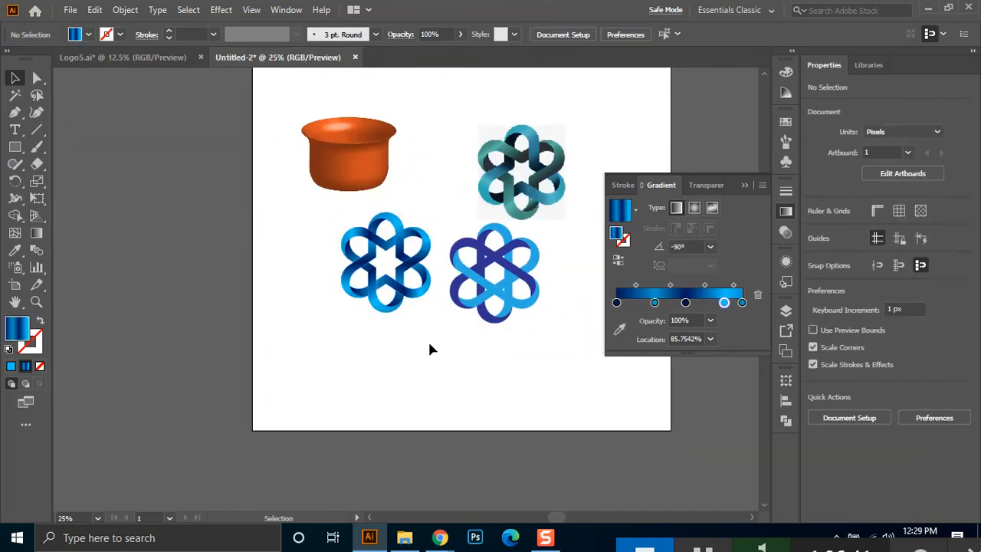
Select all the separate pieces of the rotated three-lobed copy, including its lower lobe, without the original ribbon
{"action": "scroll", "coordinate": [395, 312], "scroll_direction": "up", "scroll_amount": 1}
{"action": "key", "text": "super"}
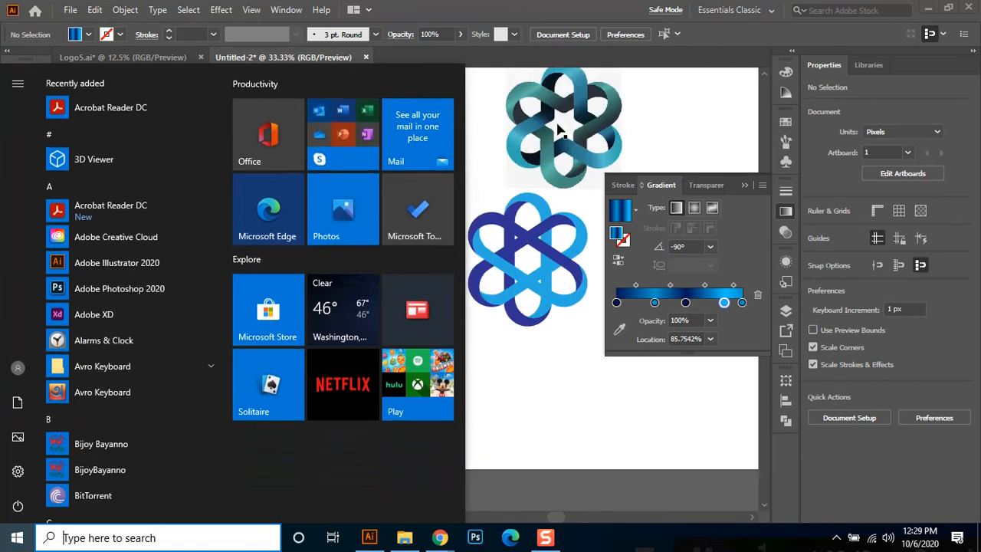
{"action": "key", "text": "super"}
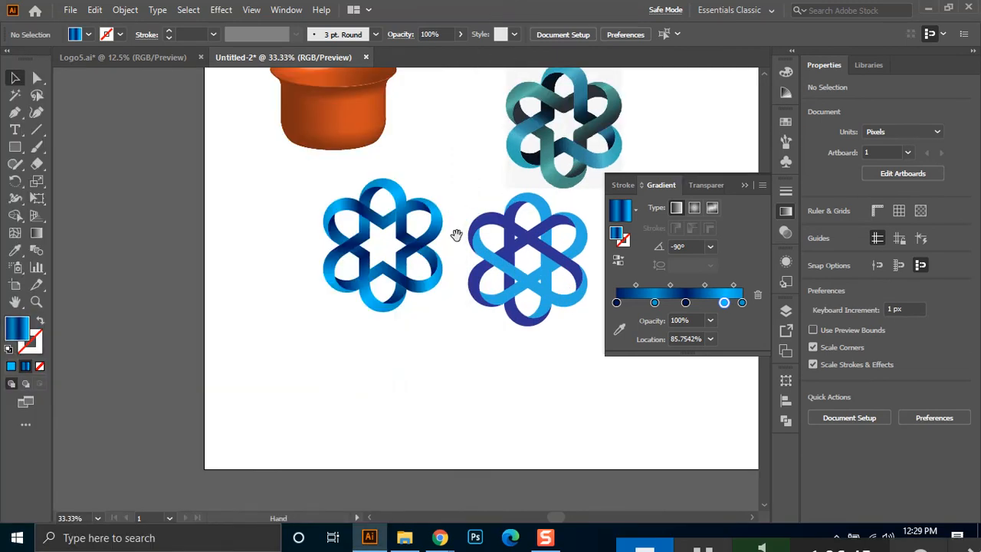
{"action": "left_click_drag", "start_coordinate": [458, 234], "coordinate": [387, 311]}
{"action": "scroll", "coordinate": [375, 286], "scroll_direction": "up", "scroll_amount": 1}
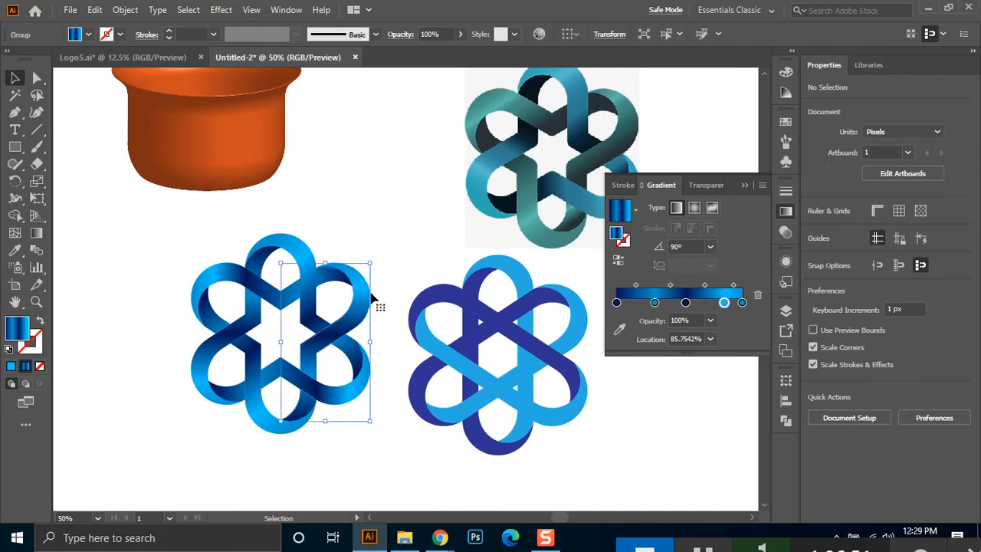
{"action": "scroll", "coordinate": [368, 311], "scroll_direction": "up", "scroll_amount": 1}
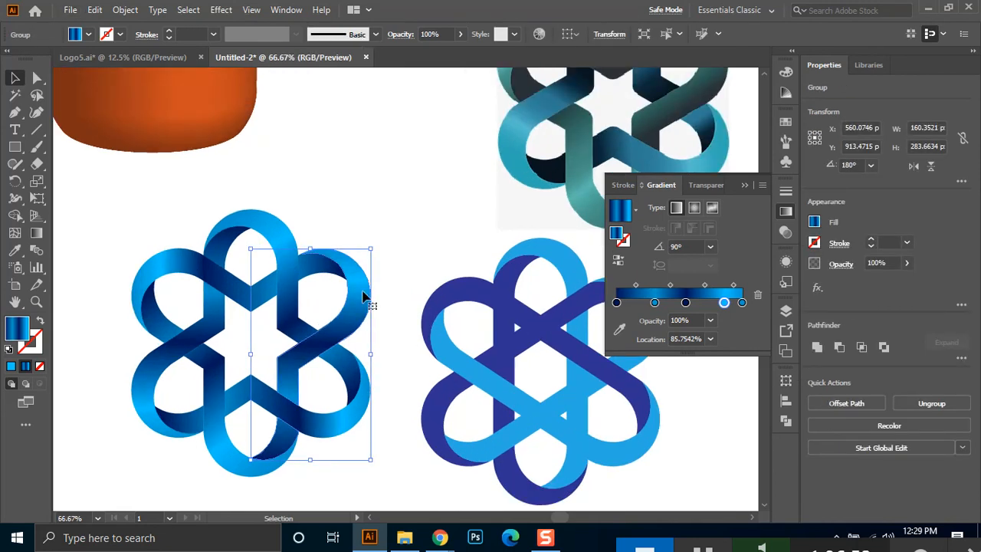
{"action": "left_click_drag", "start_coordinate": [376, 226], "coordinate": [325, 318]}
{"action": "key", "text": "ctrl+shift+g"}
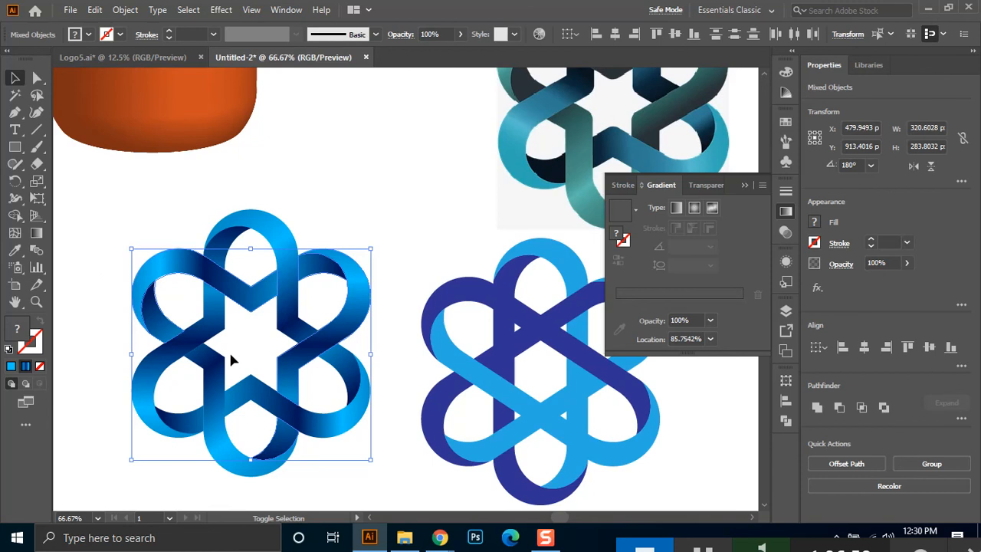
{"action": "left_click", "coordinate": [240, 373], "text": "shift"}
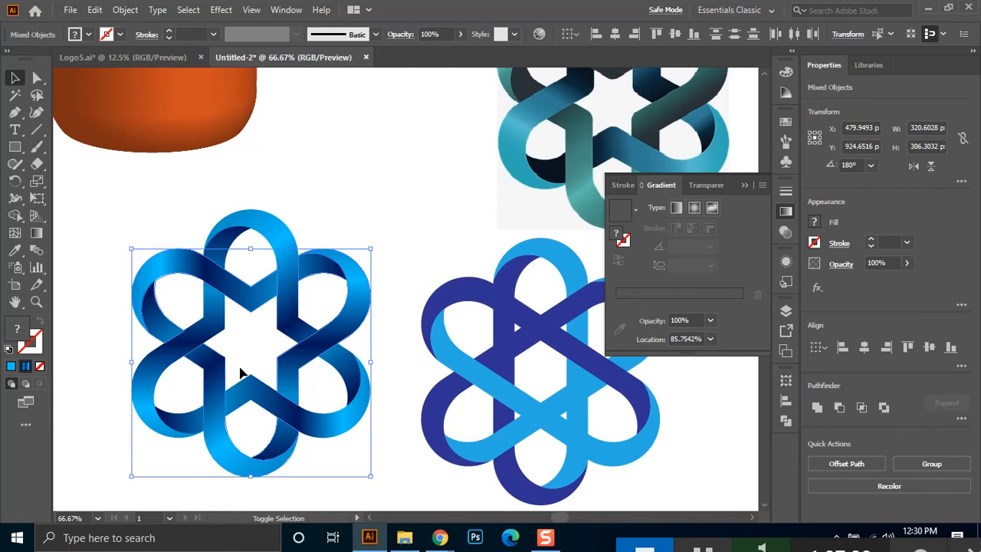
{"action": "left_click", "coordinate": [301, 378], "text": "shift"}
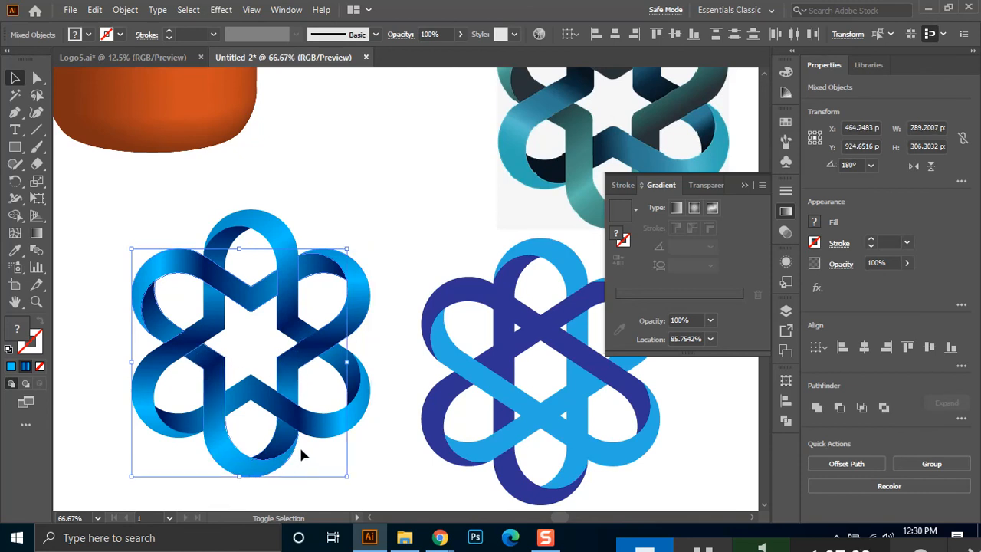
{"action": "left_click", "coordinate": [276, 460], "text": "shift"}
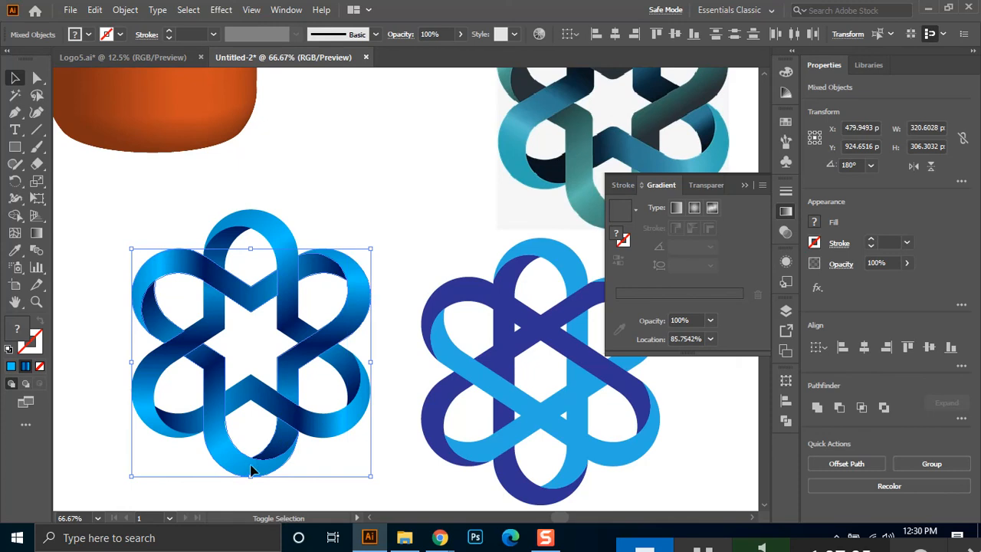
Try deleting the selected pieces of the rotated copy, and undo the deletion
{"action": "key", "text": "a"}
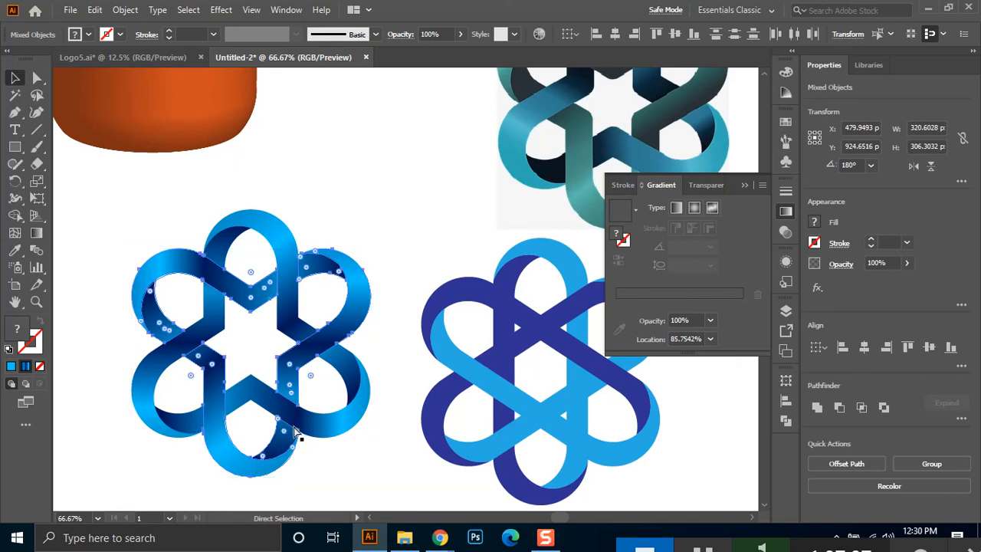
{"action": "key", "text": "Delete"}
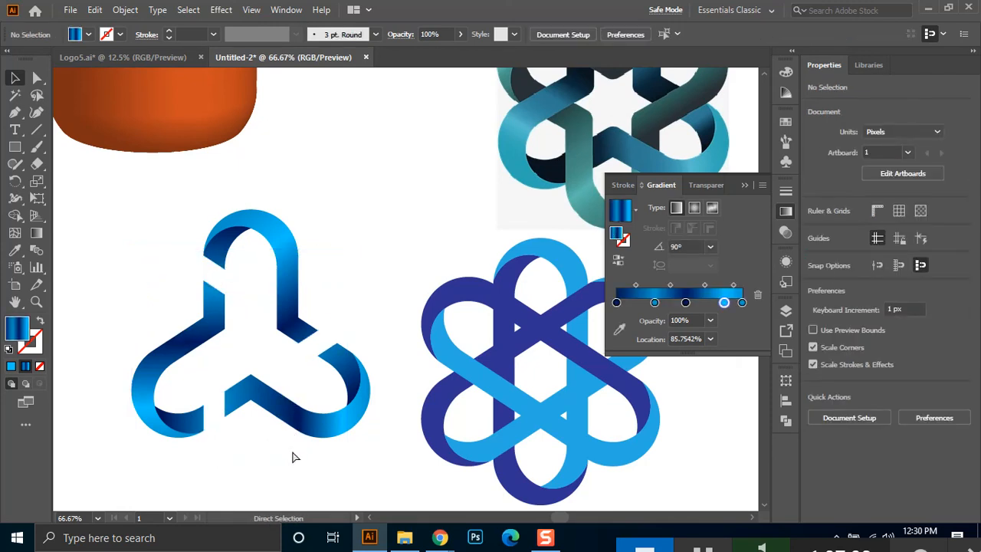
{"action": "key", "text": "ctrl+z"}
Group the rotated copy's pieces and place a duplicate of the group to the left of the star logo
{"action": "key", "text": "v"}
{"action": "scroll", "coordinate": [369, 271], "scroll_direction": "down", "scroll_amount": 1}
{"action": "left_click_drag", "start_coordinate": [412, 254], "coordinate": [253, 297]}
{"action": "scroll", "coordinate": [410, 283], "scroll_direction": "down", "scroll_amount": 1}
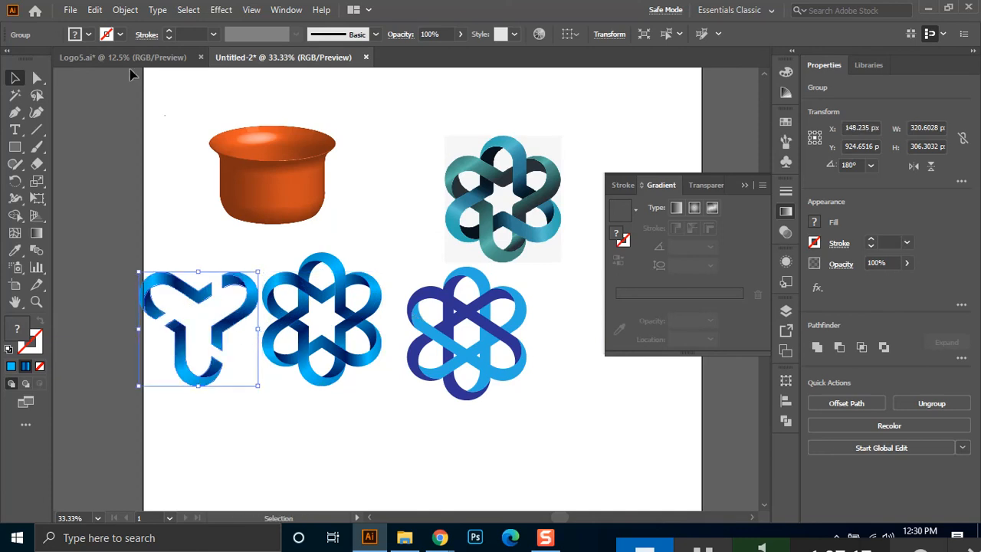
Unite the duplicate's pieces with Pathfinder and fill the merged shape with the medium green swatch
{"action": "left_click", "coordinate": [817, 349]}
{"action": "left_click", "coordinate": [89, 33]}
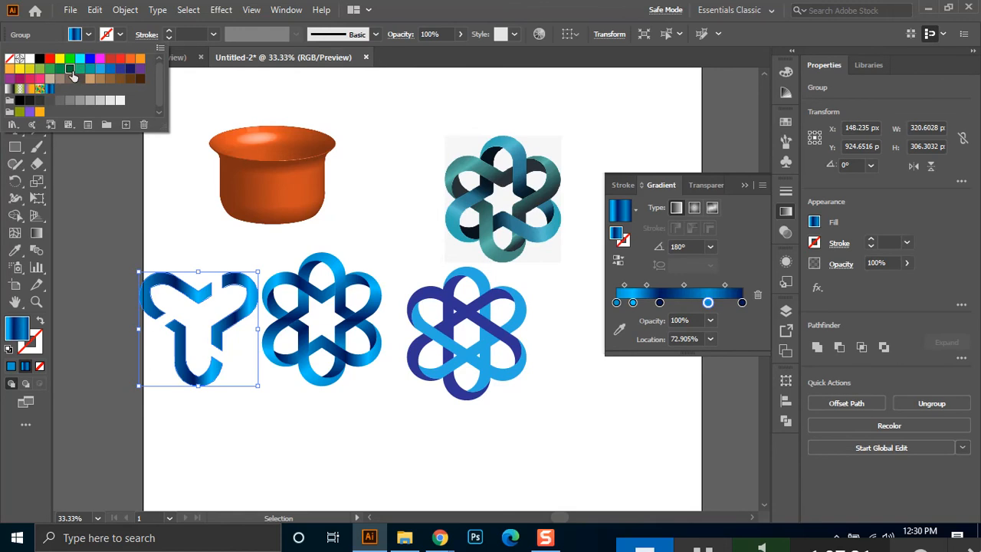
{"action": "left_click", "coordinate": [70, 68]}
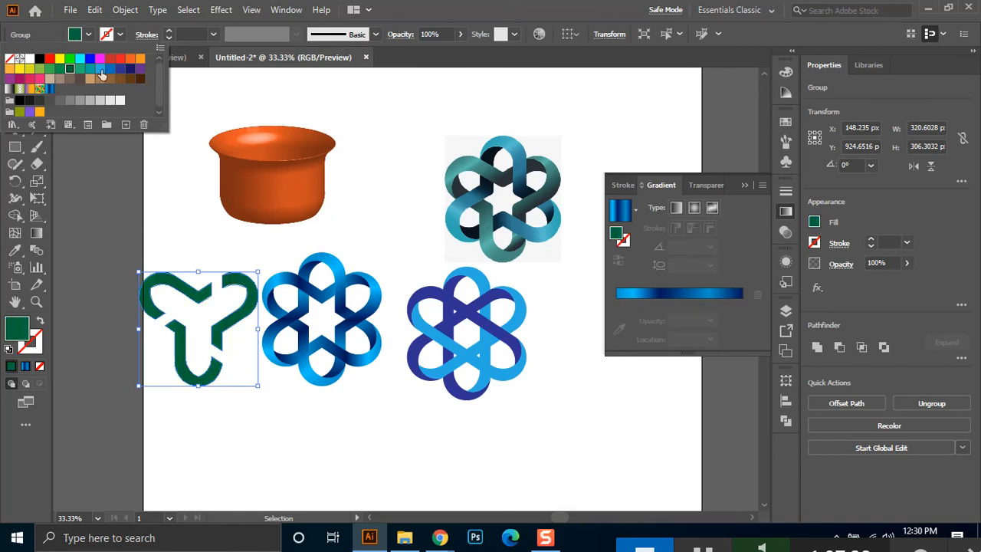
{"action": "left_click", "coordinate": [80, 68]}
Change the merged shape's fill to the dark teal green #217a61
{"action": "left_click", "coordinate": [20, 335]}
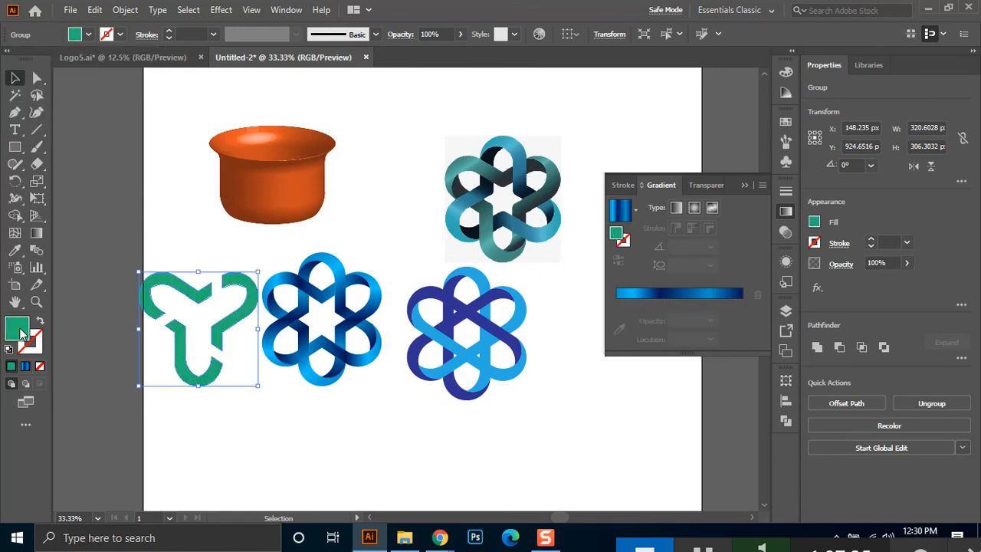
{"action": "double_click", "coordinate": [31, 324]}
{"action": "left_click", "coordinate": [383, 278]}
{"action": "left_click", "coordinate": [397, 276]}
{"action": "left_click_drag", "start_coordinate": [452, 295], "coordinate": [460, 283]}
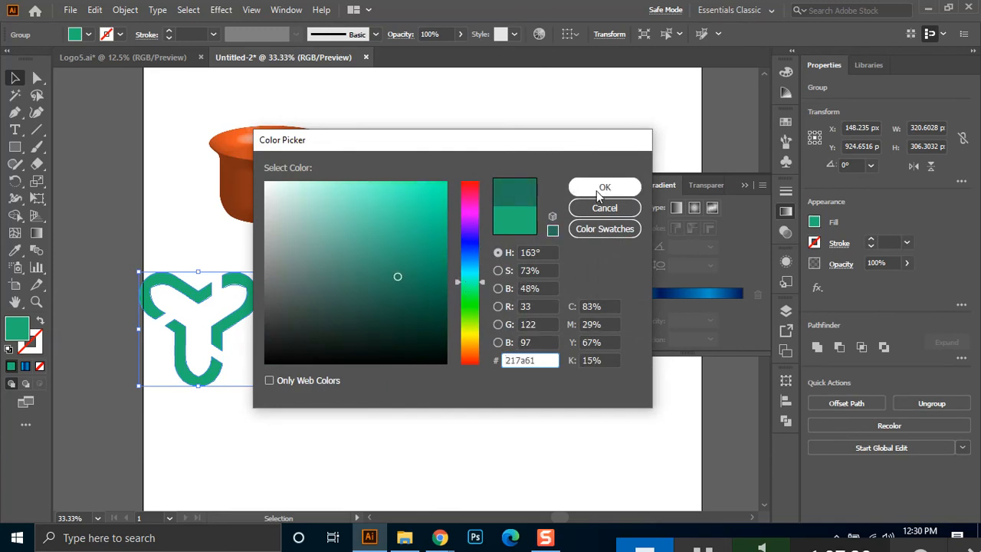
{"action": "left_click", "coordinate": [605, 187]}
Align the green shape's left edge to the rotated blue copy as key object, so it exactly covers that copy
{"action": "scroll", "coordinate": [279, 293], "scroll_direction": "up", "scroll_amount": 2}
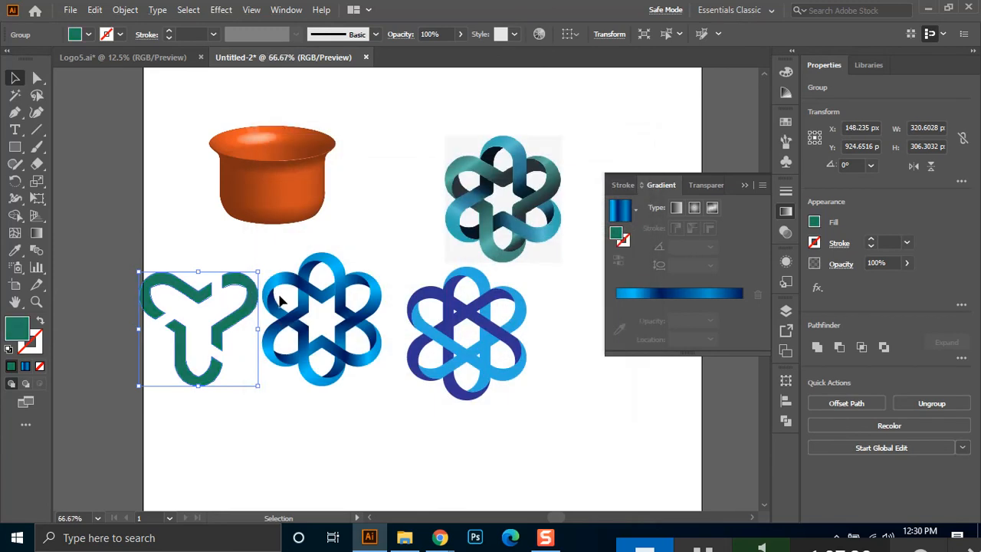
{"action": "left_click", "coordinate": [293, 276], "text": "shift"}
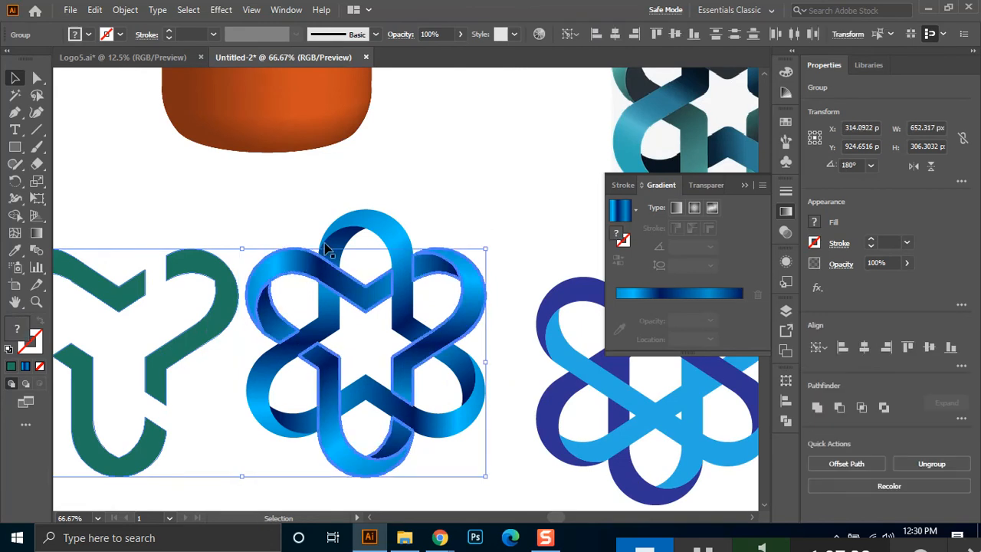
{"action": "left_click", "coordinate": [616, 35]}
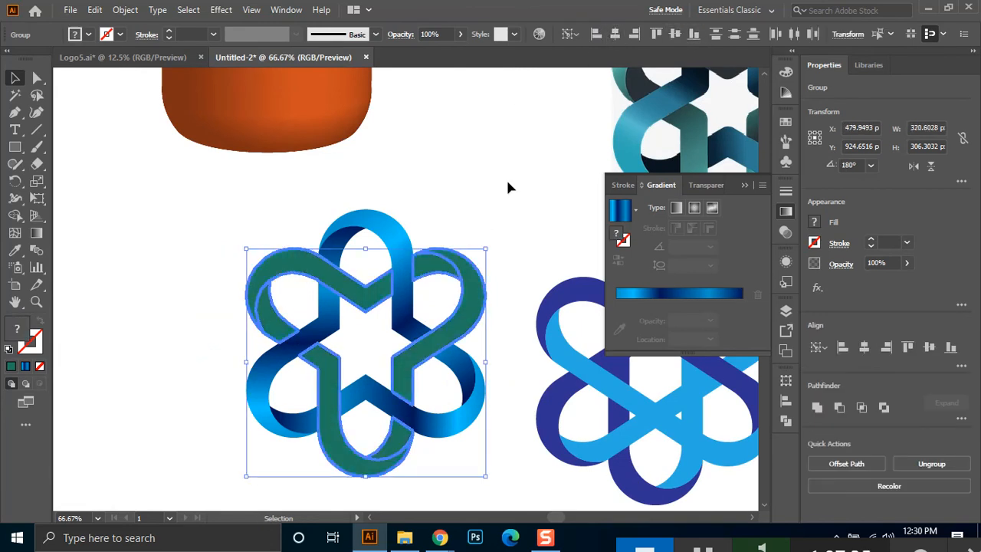
{"action": "left_click", "coordinate": [494, 276]}
Set the green overlay's blending mode to Multiply
{"action": "left_click", "coordinate": [386, 225]}
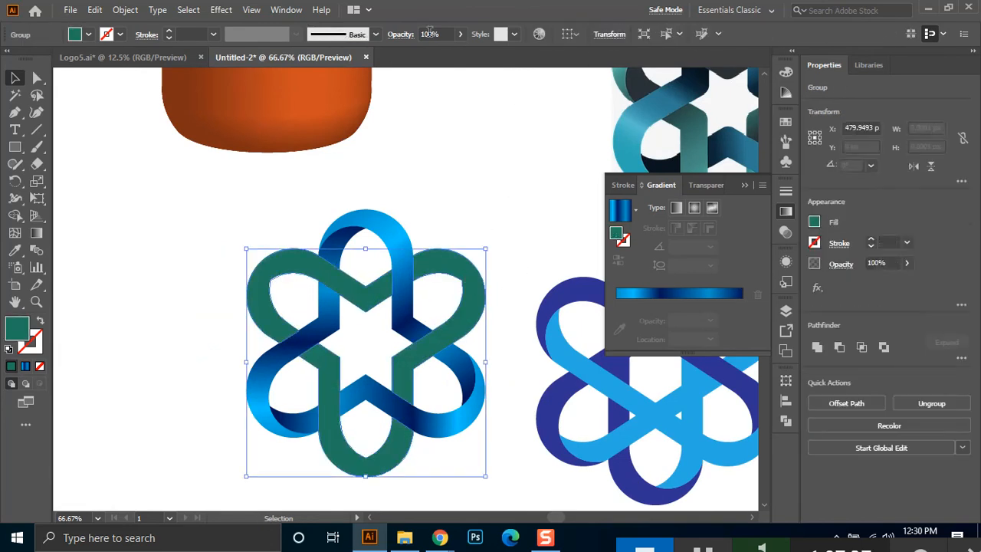
{"action": "left_click", "coordinate": [399, 34]}
{"action": "left_click", "coordinate": [279, 59]}
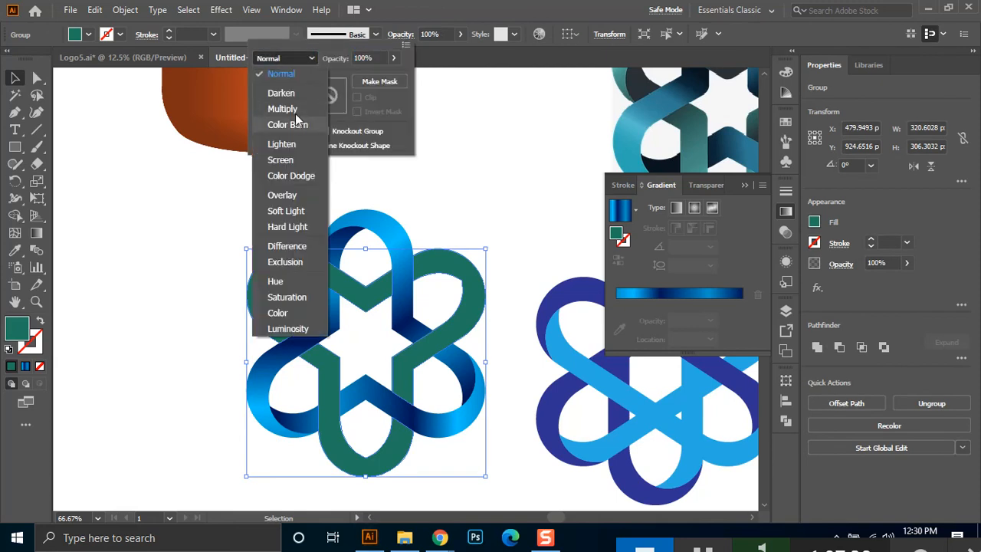
{"action": "left_click", "coordinate": [296, 109]}
{"action": "key", "text": "Escape"}
{"action": "scroll", "coordinate": [469, 201], "scroll_direction": "down", "scroll_amount": 2}
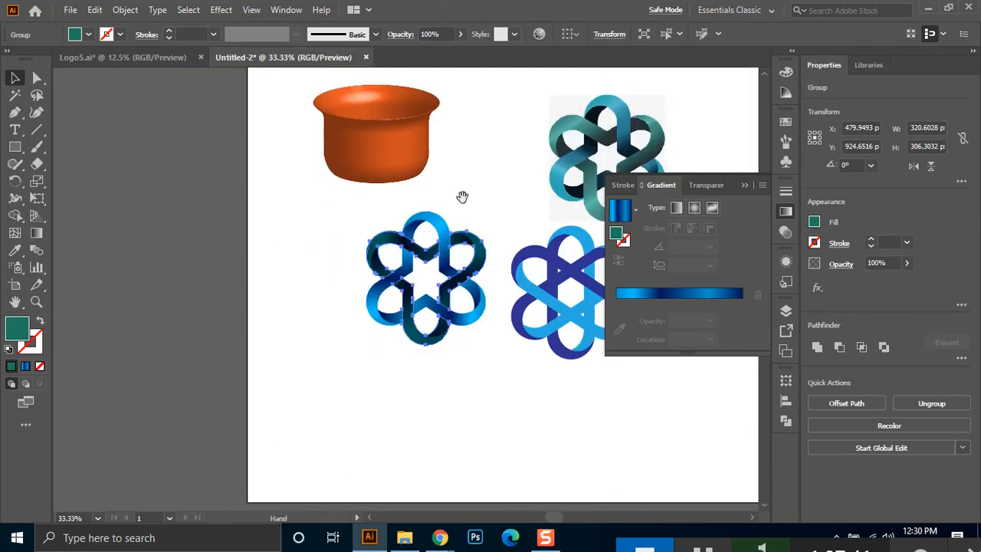
{"action": "left_click_drag", "start_coordinate": [465, 198], "coordinate": [363, 199]}
{"action": "scroll", "coordinate": [364, 341], "scroll_direction": "up", "scroll_amount": 1}
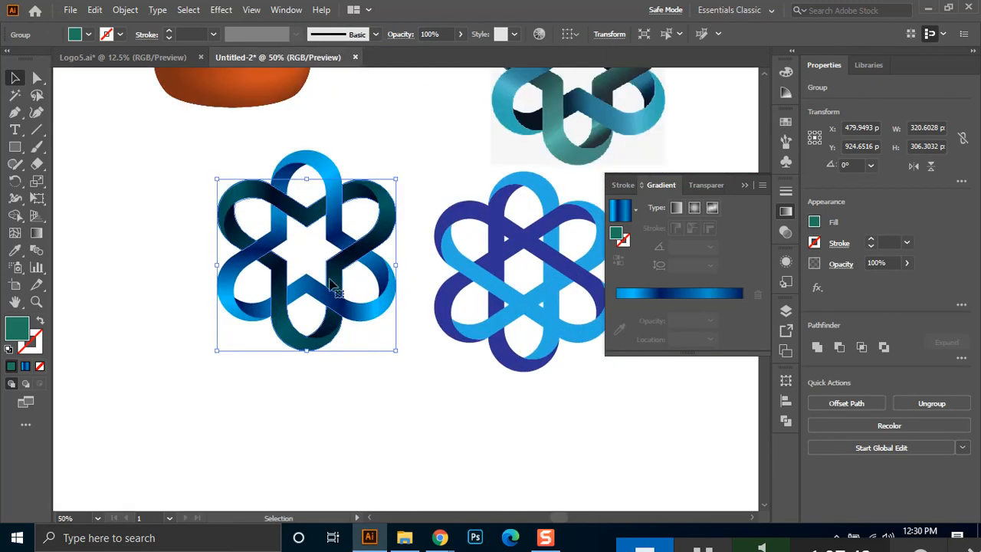
Lower the green overlay's opacity to 60%
{"action": "left_click", "coordinate": [417, 219]}
{"action": "left_click", "coordinate": [394, 219]}
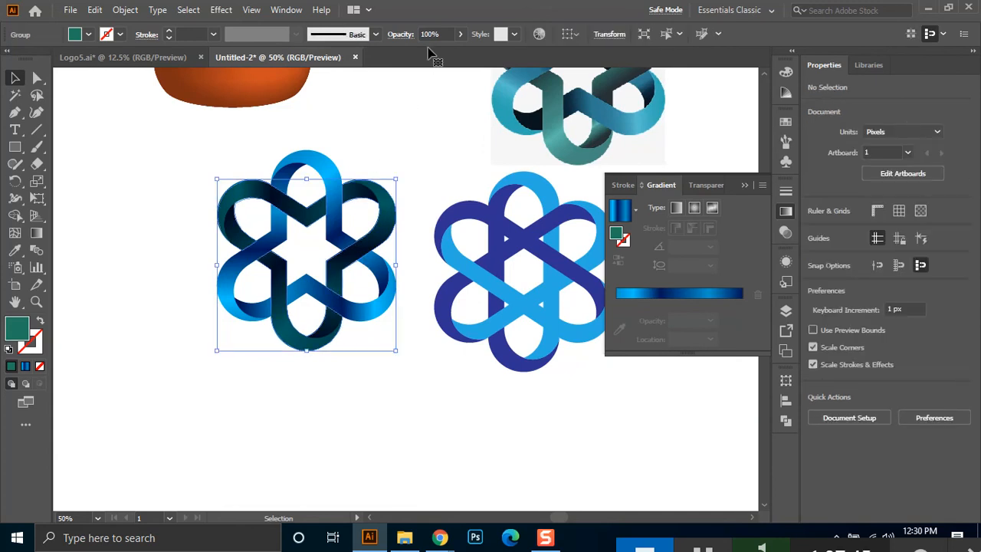
{"action": "double_click", "coordinate": [433, 34]}
{"action": "type", "text": "70"}
{"action": "key", "text": "Return"}
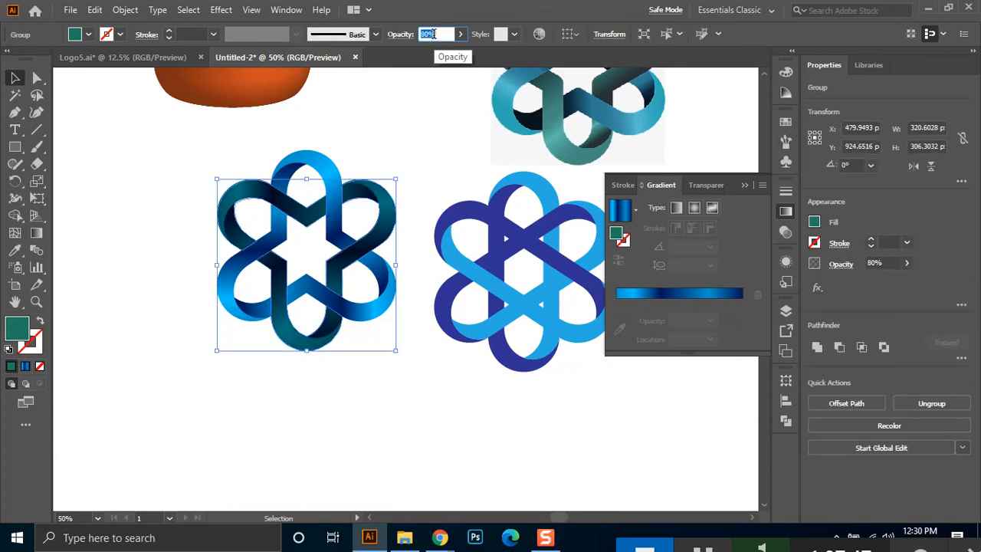
{"action": "key", "text": "shift+Down"}
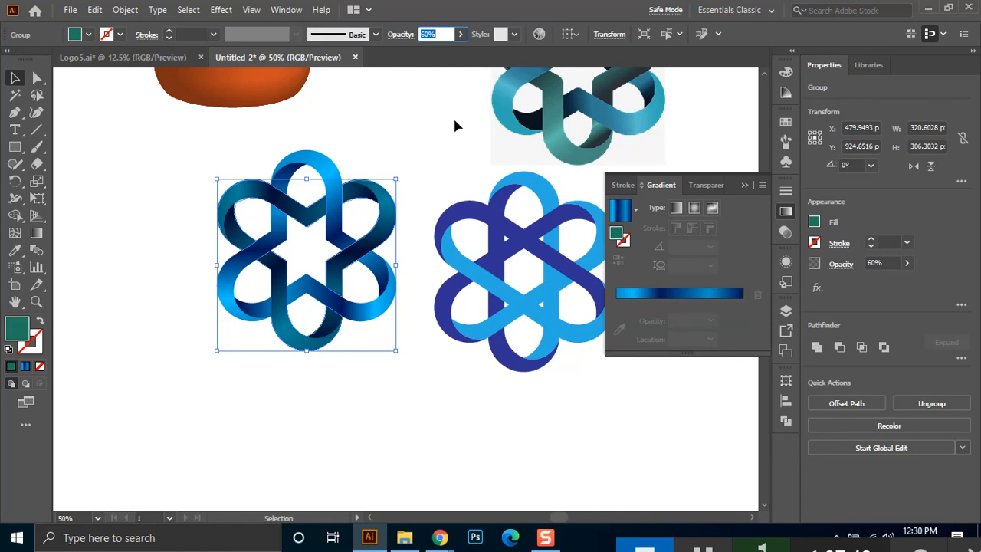
{"action": "left_click", "coordinate": [426, 161]}
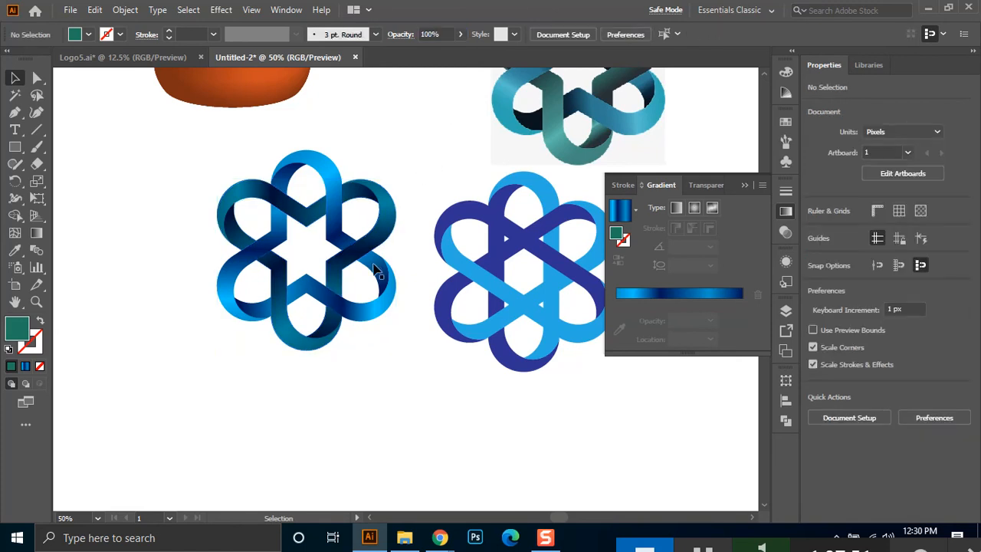
{"action": "left_click", "coordinate": [333, 182]}
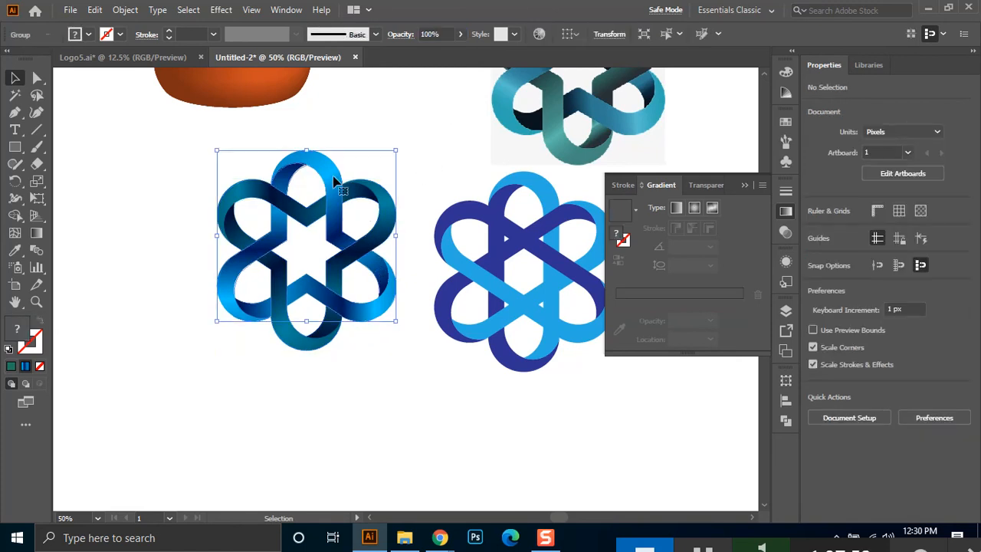
{"action": "left_click", "coordinate": [165, 191]}
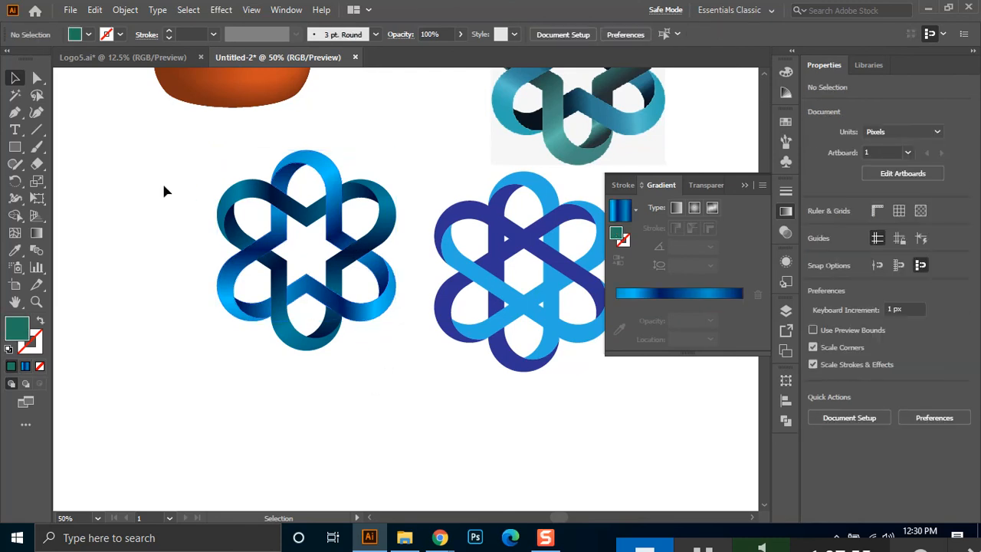
{"action": "left_click_drag", "start_coordinate": [163, 153], "coordinate": [397, 395]}
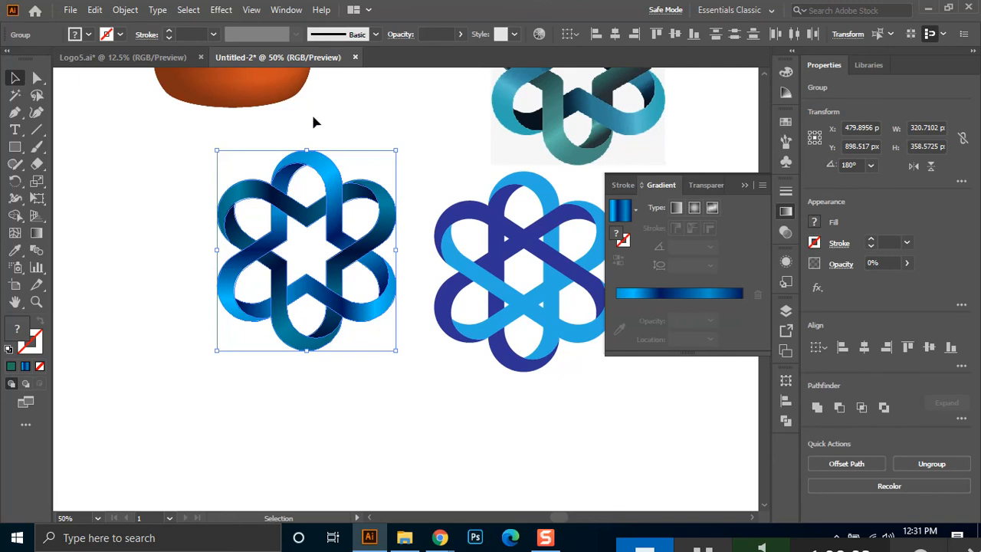
{"action": "left_click", "coordinate": [343, 391]}
{"action": "left_click", "coordinate": [37, 301]}
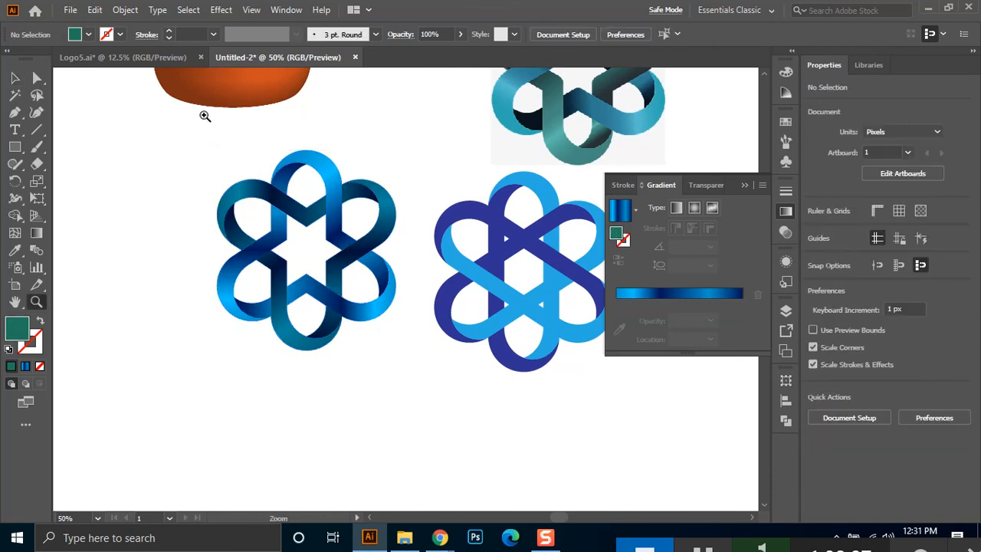
{"action": "left_click", "coordinate": [237, 193]}
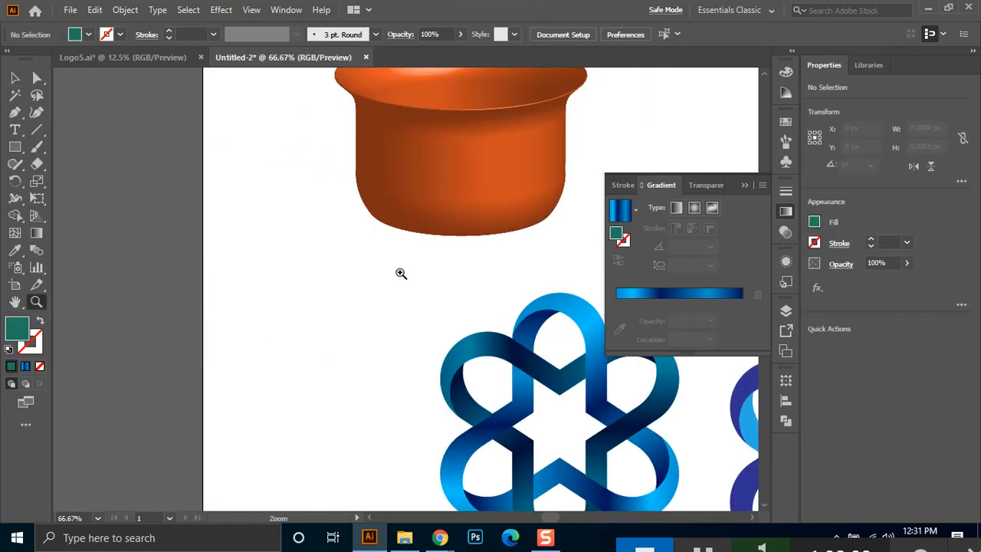
Draw a tall rectangle about 144 × 368 px beside the gradient star, fully round its corners and give it a green stroke with no fill
{"action": "left_click", "coordinate": [745, 185]}
{"action": "left_click_drag", "start_coordinate": [648, 306], "coordinate": [407, 200]}
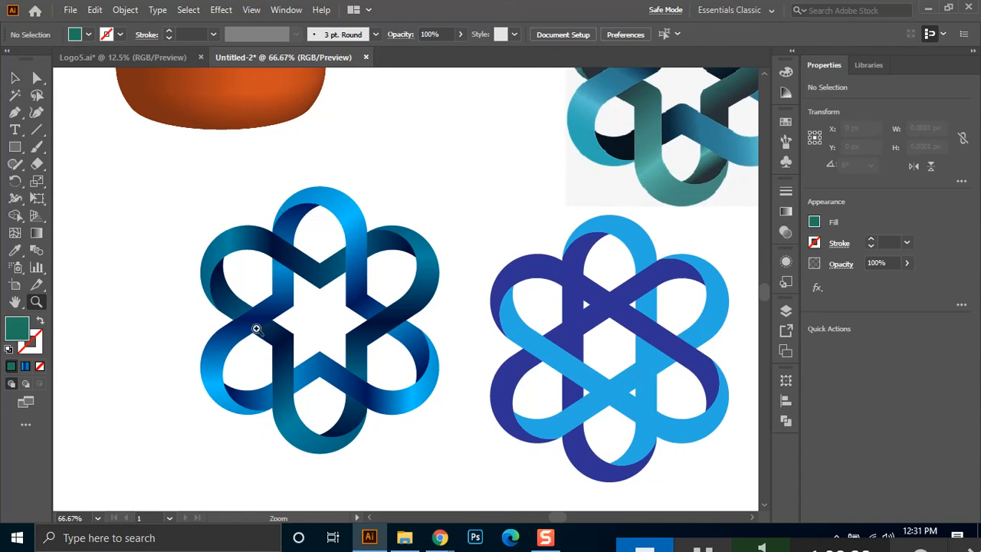
{"action": "left_click", "coordinate": [15, 79]}
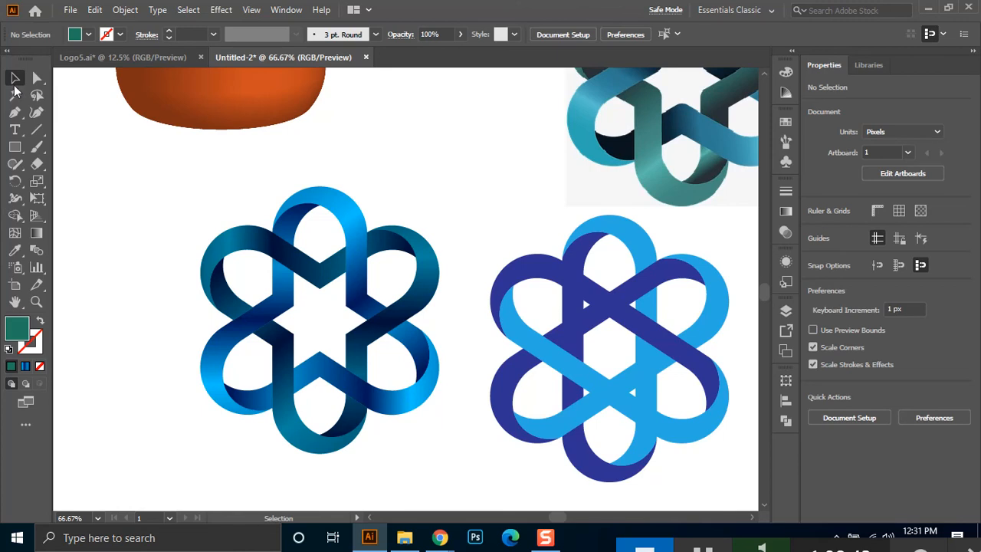
{"action": "scroll", "coordinate": [231, 233], "scroll_direction": "down", "scroll_amount": 1}
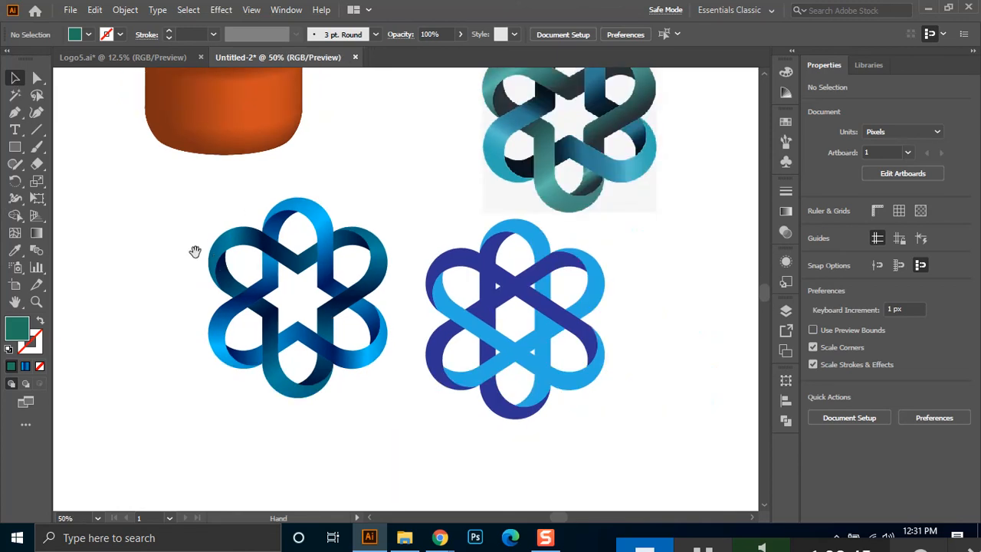
{"action": "left_click_drag", "start_coordinate": [198, 252], "coordinate": [388, 265]}
{"action": "left_click", "coordinate": [11, 151]}
{"action": "mouse_move", "coordinate": [227, 213]}
{"action": "left_mouse_down"}
{"action": "mouse_move", "coordinate": [240, 307]}
{"action": "mouse_move", "coordinate": [308, 418]}
{"action": "left_mouse_up"}
{"action": "key", "text": "a"}
{"action": "left_click_drag", "start_coordinate": [298, 229], "coordinate": [268, 314]}
{"action": "left_click", "coordinate": [40, 320]}
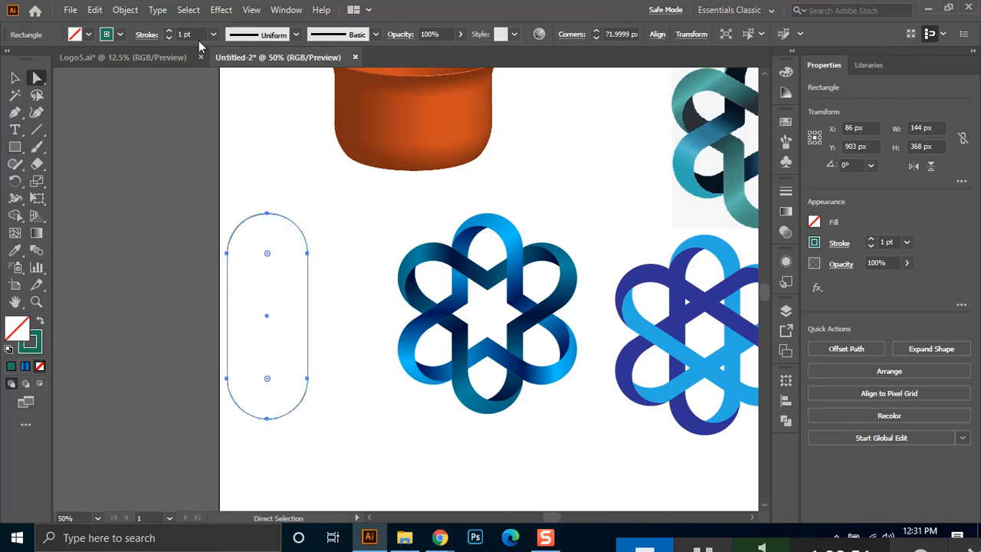
Set the rounded rectangle's stroke weight to 50 pt
{"action": "type", "text": "10"}
{"action": "key", "text": "Return"}
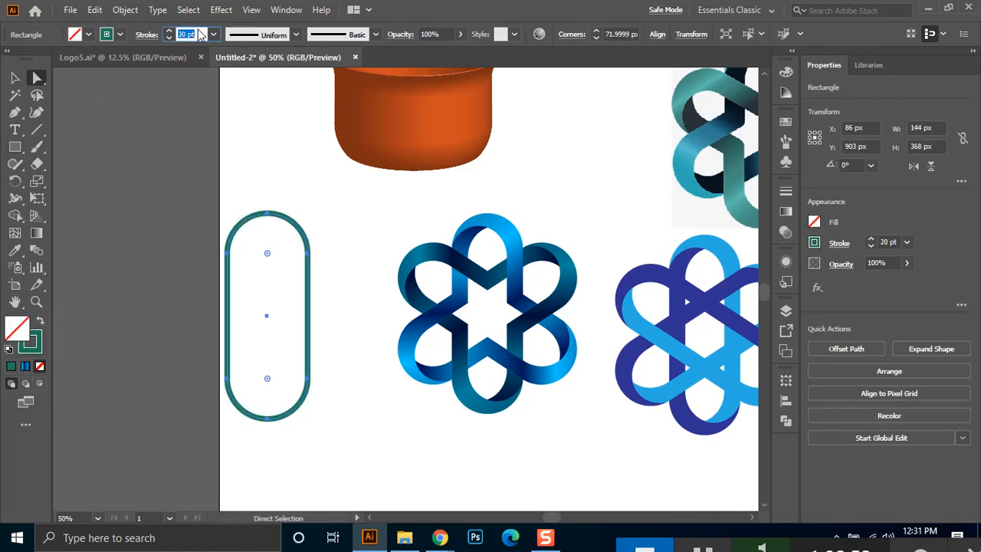
{"action": "type", "text": "50"}
{"action": "key", "text": "Return"}
Rotate the green ring to 240° and add a copy at 150° crossing it at a right angle
{"action": "left_click", "coordinate": [14, 77]}
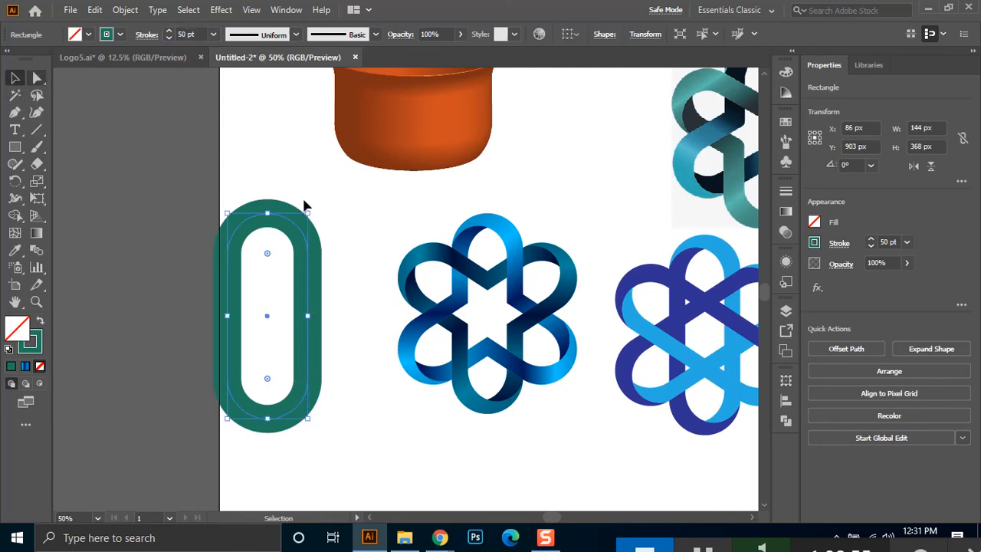
{"action": "left_click_drag", "start_coordinate": [308, 209], "coordinate": [358, 441]}
{"action": "key", "text": "a"}
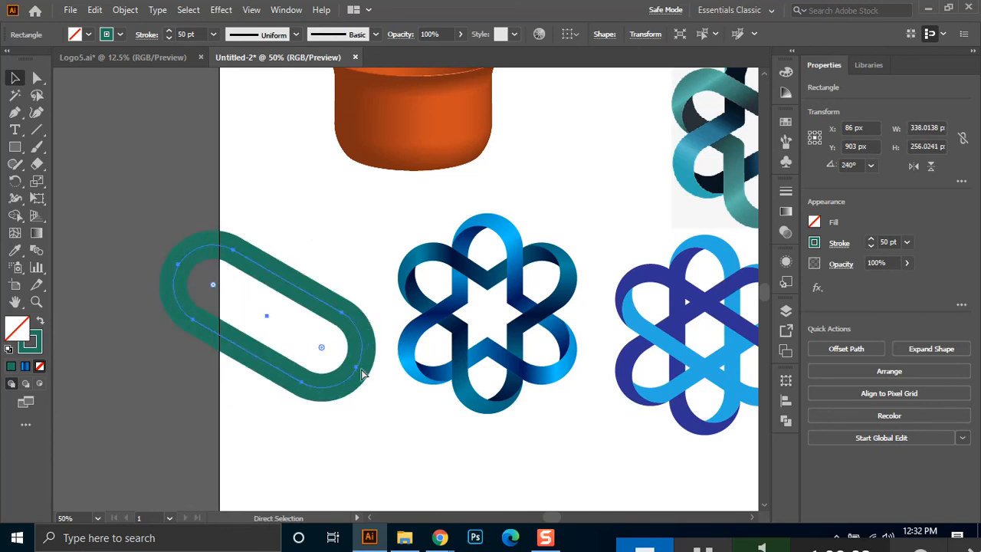
{"action": "key", "text": "v"}
{"action": "left_click_drag", "start_coordinate": [381, 328], "coordinate": [255, 412]}
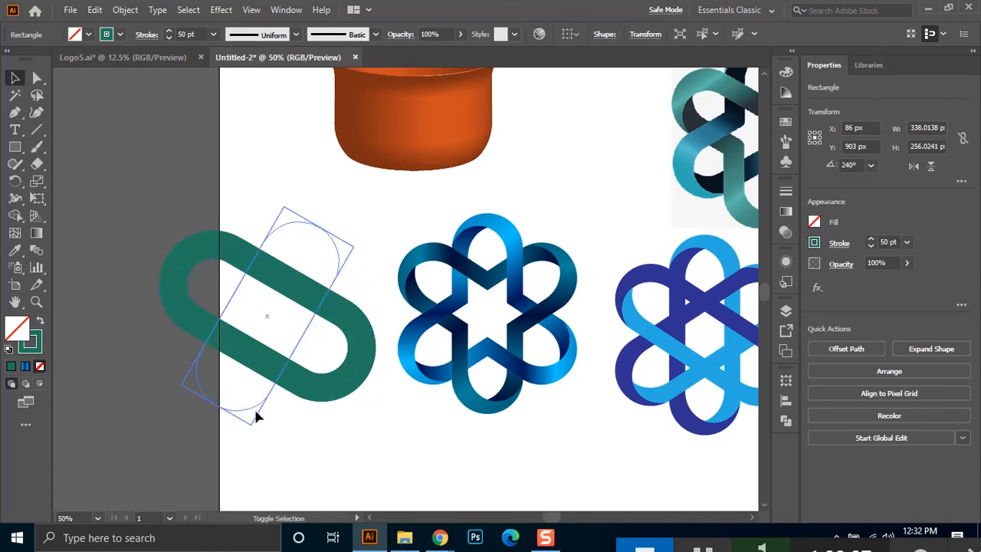
{"action": "left_click_drag", "start_coordinate": [342, 261], "coordinate": [357, 392]}
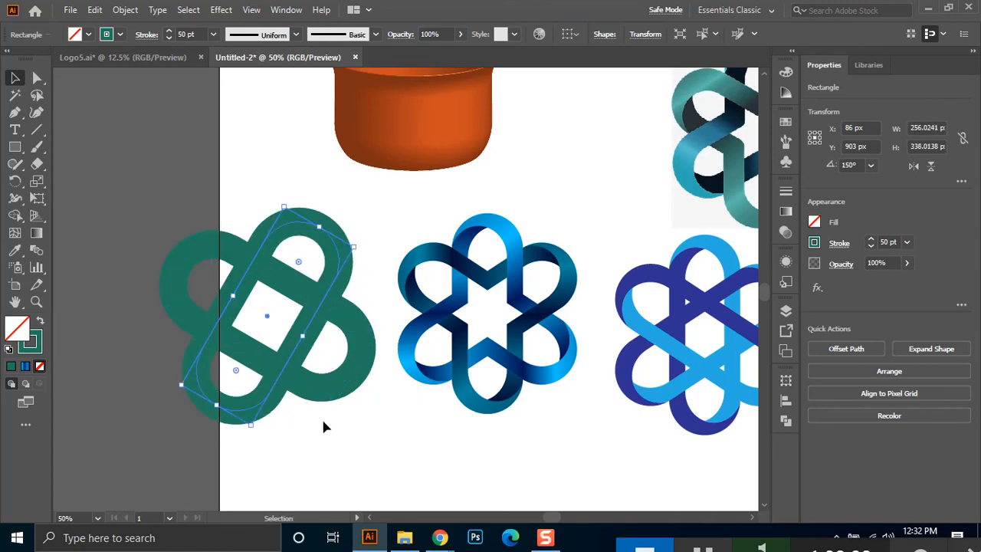
{"action": "left_click", "coordinate": [332, 179]}
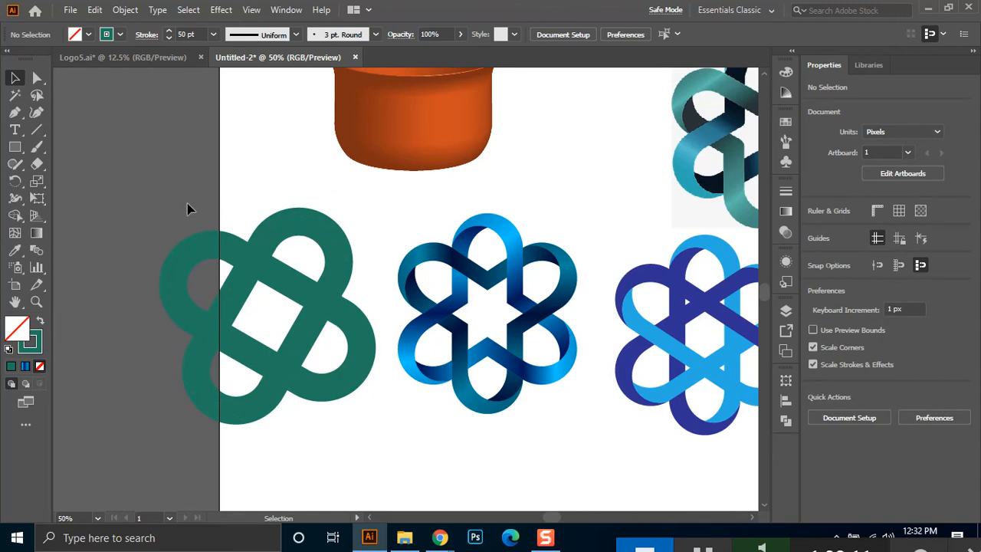
With Shape Builder, merge the flat two-tone star's top lobe with its right vertical band and its lower-right lobe with the adjoining diagonal
{"action": "left_click_drag", "start_coordinate": [197, 175], "coordinate": [299, 323]}
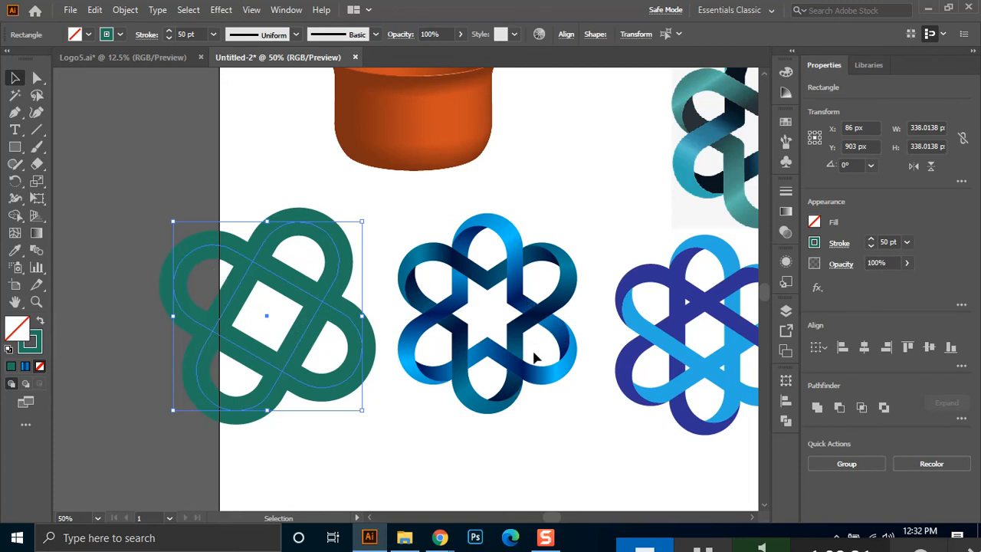
{"action": "key", "text": "space"}
{"action": "left_click_drag", "start_coordinate": [615, 278], "coordinate": [459, 271]}
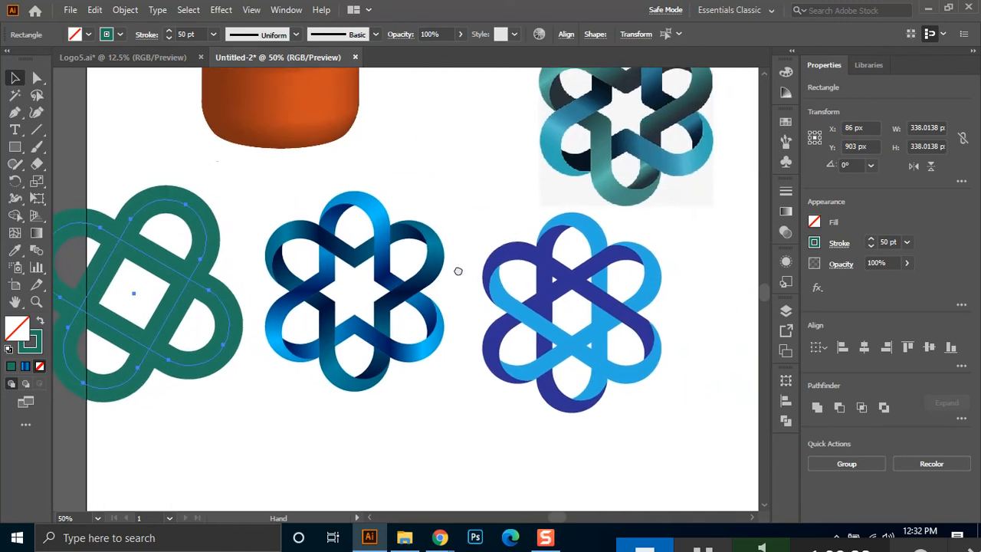
{"action": "left_click_drag", "start_coordinate": [630, 283], "coordinate": [460, 458]}
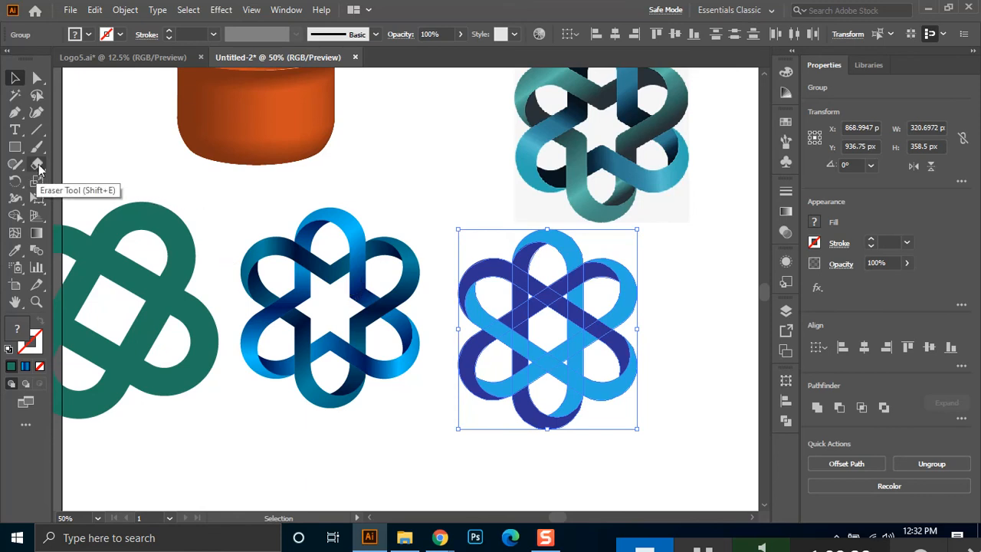
{"action": "left_click", "coordinate": [15, 215]}
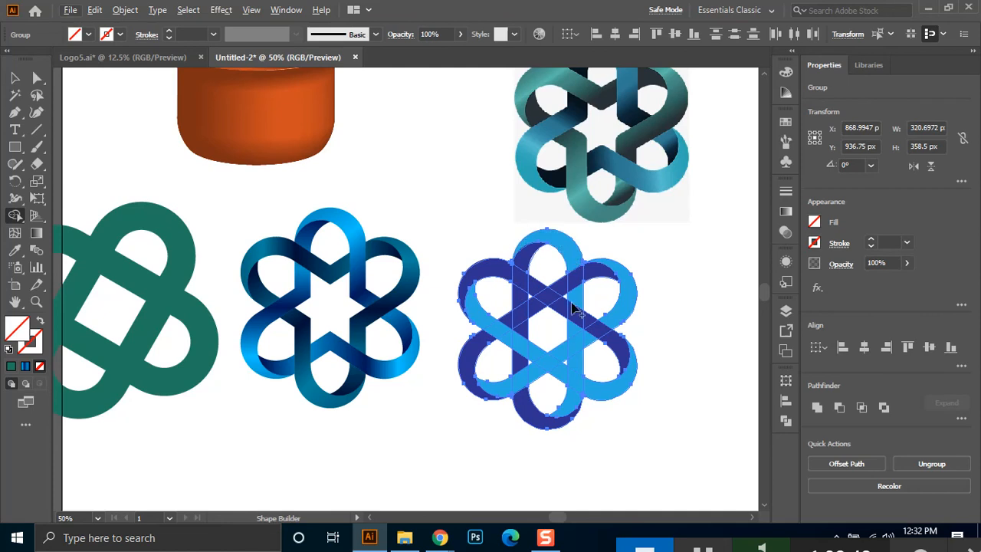
{"action": "left_click_drag", "start_coordinate": [571, 276], "coordinate": [576, 364]}
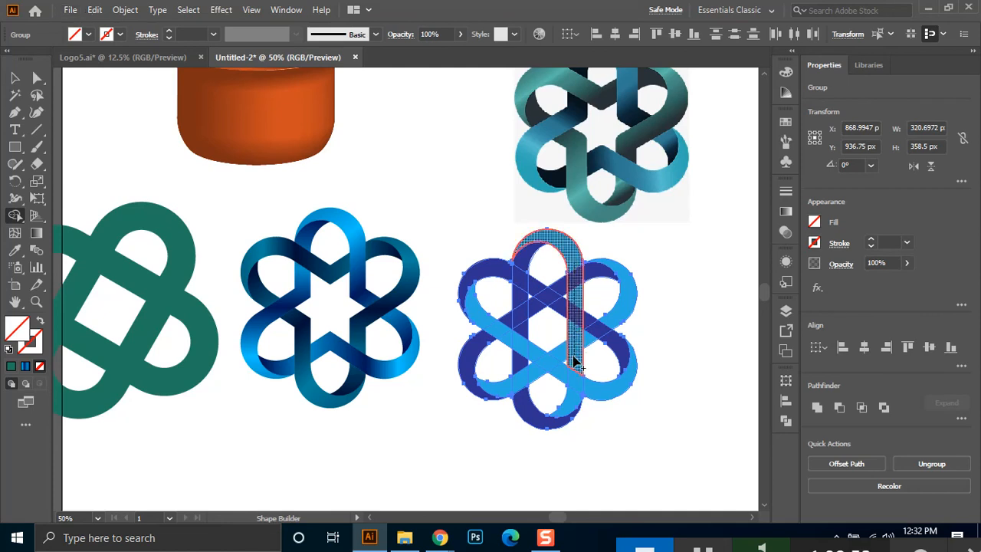
{"action": "left_click_drag", "start_coordinate": [576, 364], "coordinate": [573, 357]}
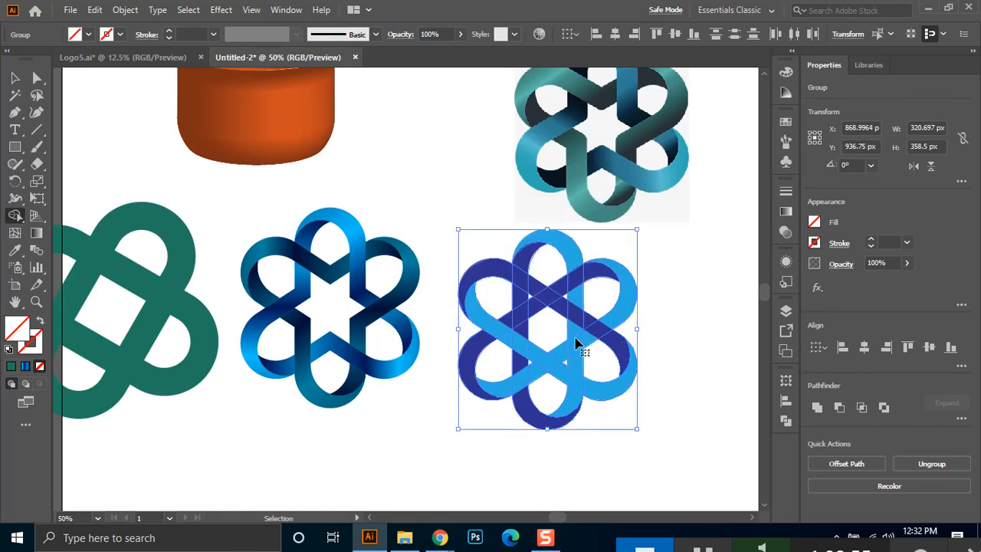
{"action": "mouse_move", "coordinate": [571, 249]}
{"action": "left_mouse_down"}
{"action": "mouse_move", "coordinate": [575, 315]}
{"action": "mouse_move", "coordinate": [614, 344]}
{"action": "left_mouse_up"}
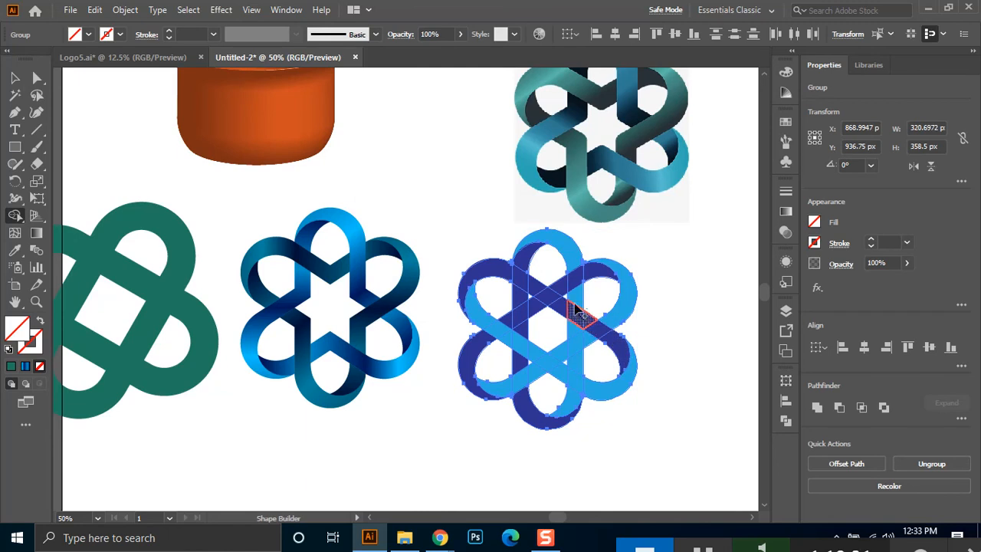
{"action": "mouse_move", "coordinate": [575, 270]}
{"action": "left_mouse_down"}
{"action": "mouse_move", "coordinate": [576, 259]}
{"action": "mouse_move", "coordinate": [577, 290]}
{"action": "mouse_move", "coordinate": [568, 288]}
{"action": "left_mouse_up"}
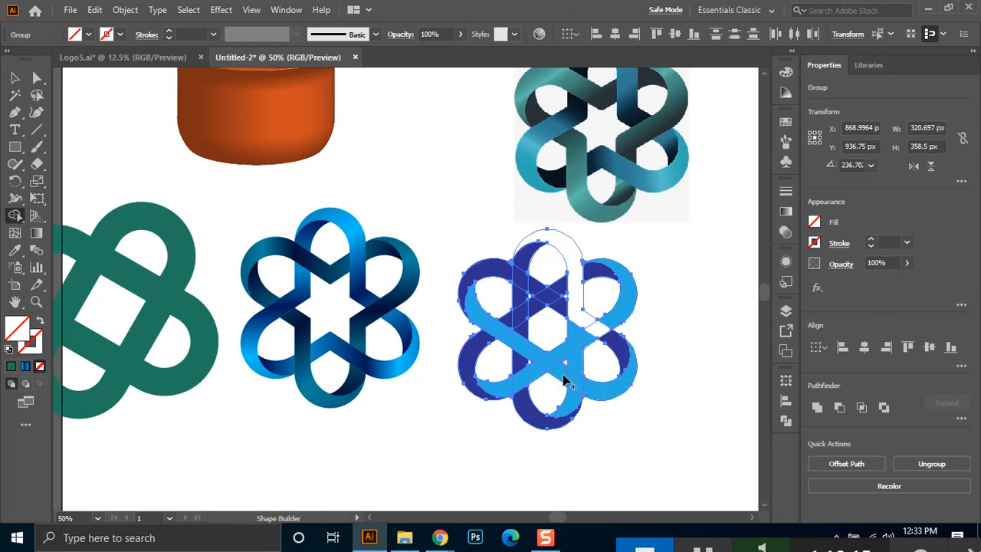
{"action": "left_click_drag", "start_coordinate": [591, 390], "coordinate": [550, 364]}
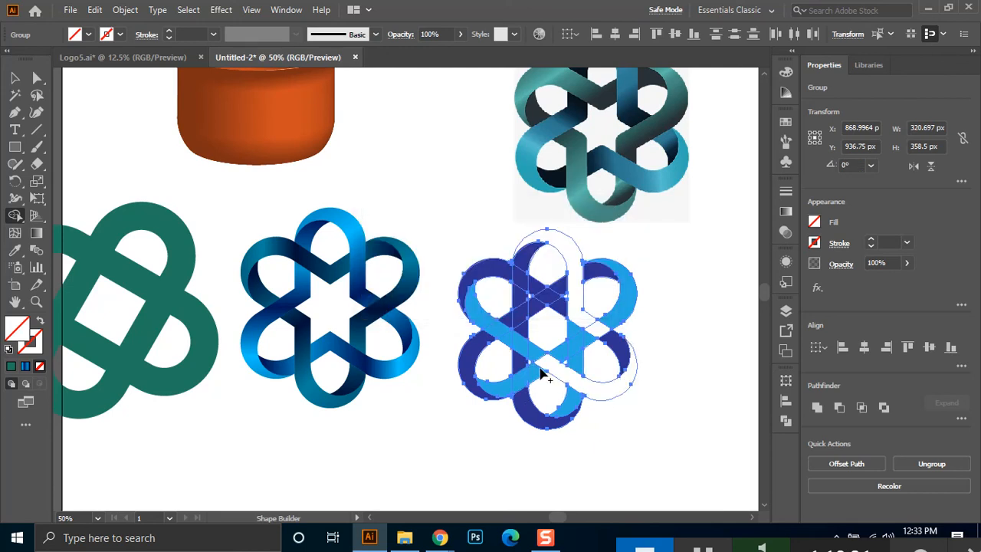
Try to merge the star's lower-left diagonal segment too and fill the groups holding the merged ribbons with yellow
{"action": "left_click_drag", "start_coordinate": [544, 367], "coordinate": [533, 376]}
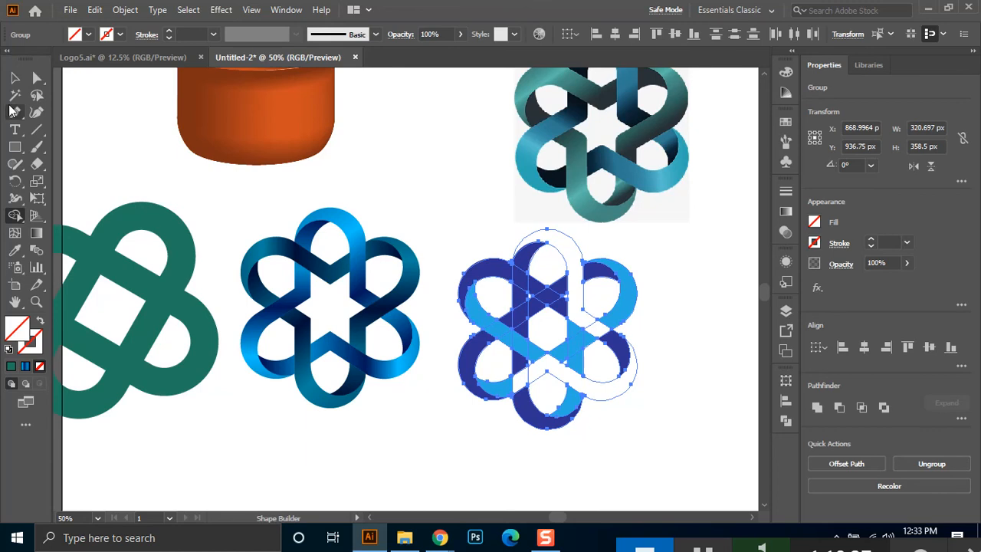
{"action": "key", "text": "a"}
{"action": "left_click", "coordinate": [607, 394]}
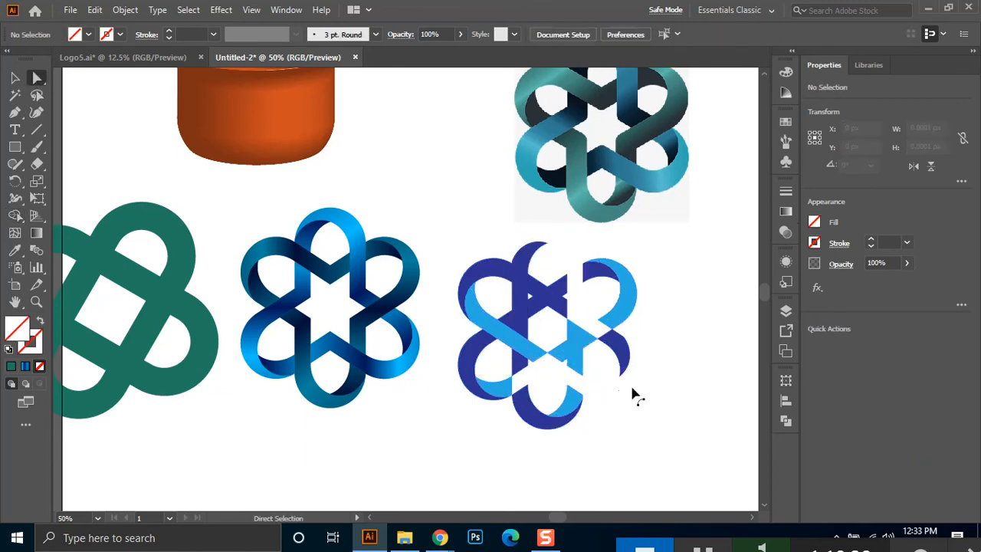
{"action": "key", "text": "v"}
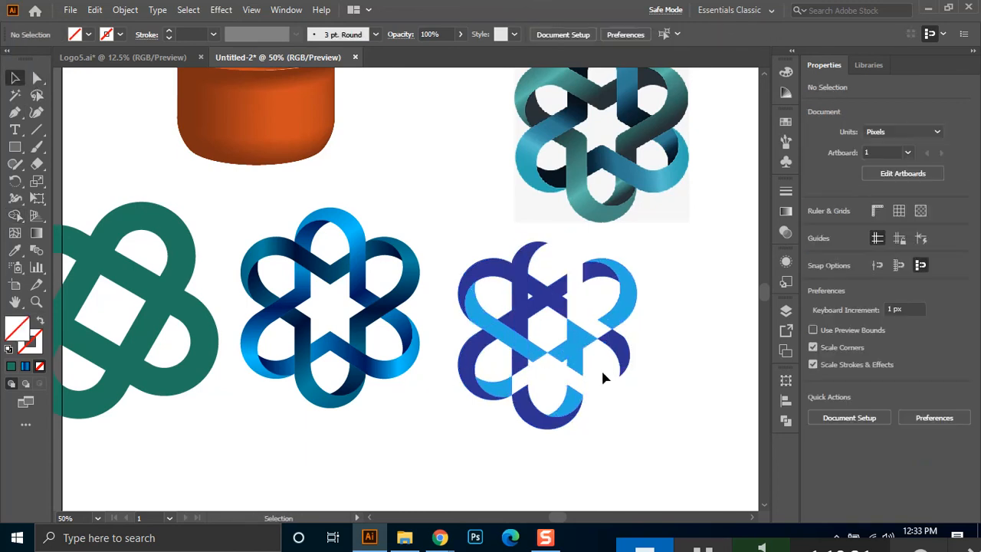
{"action": "left_click", "coordinate": [602, 370]}
{"action": "left_click_drag", "start_coordinate": [581, 242], "coordinate": [560, 261]}
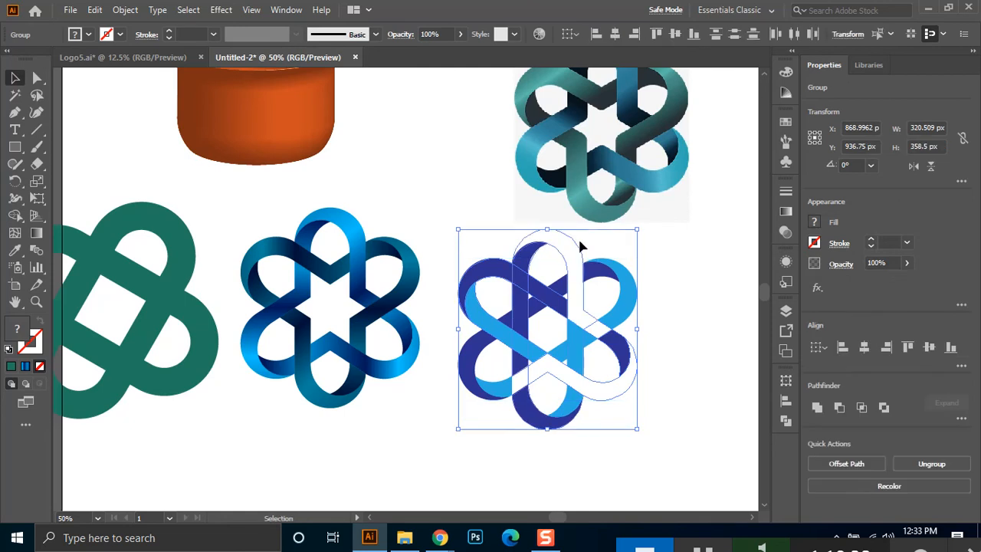
{"action": "left_click", "coordinate": [75, 36]}
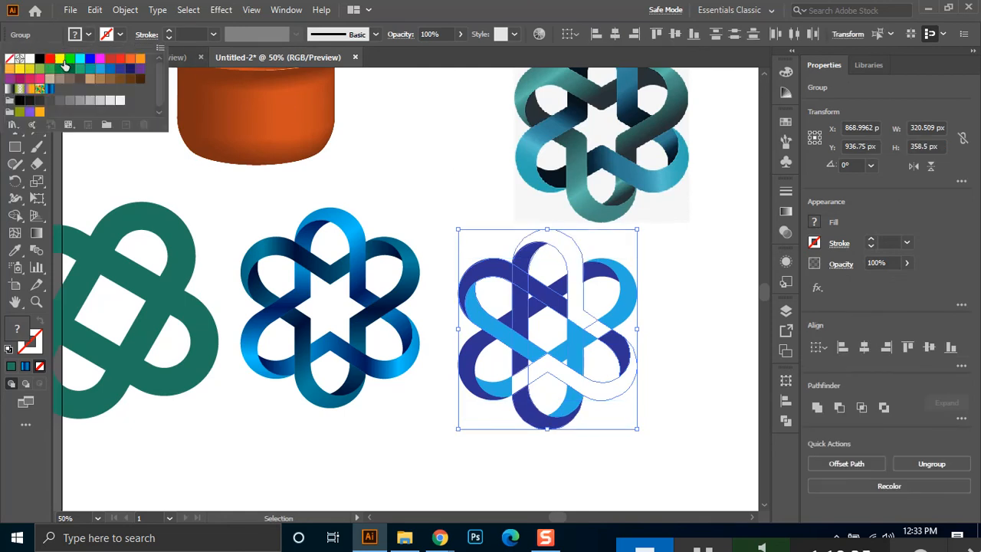
{"action": "left_click", "coordinate": [60, 59]}
{"action": "left_click", "coordinate": [699, 338]}
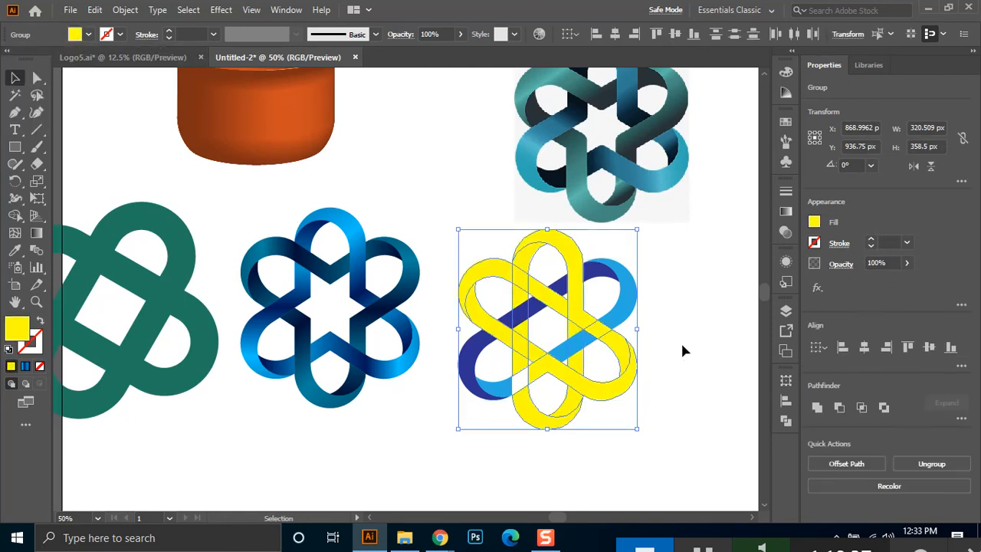
{"action": "left_click", "coordinate": [682, 340]}
{"action": "left_click", "coordinate": [483, 276]}
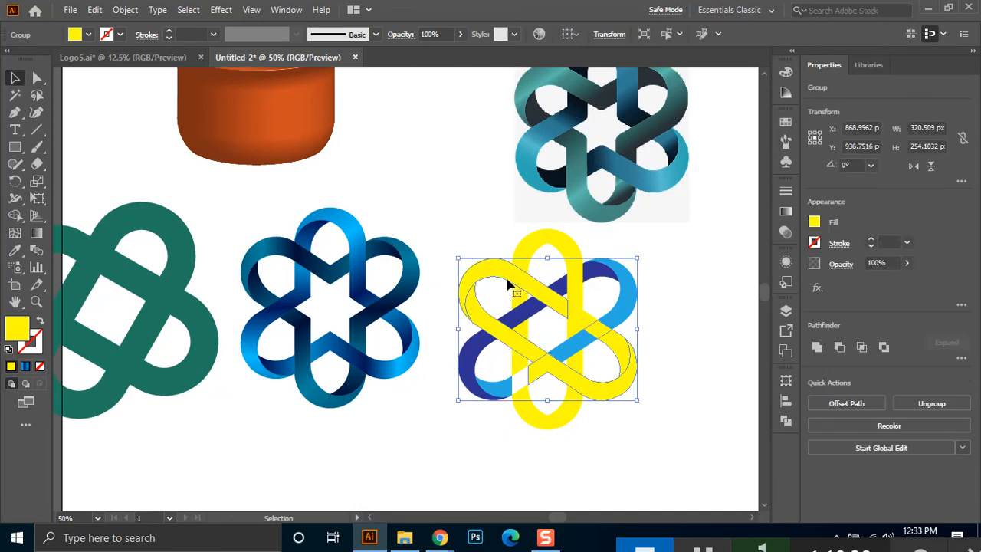
{"action": "key", "text": "ctrl+z"}
{"action": "key", "text": "ctrl+z"}
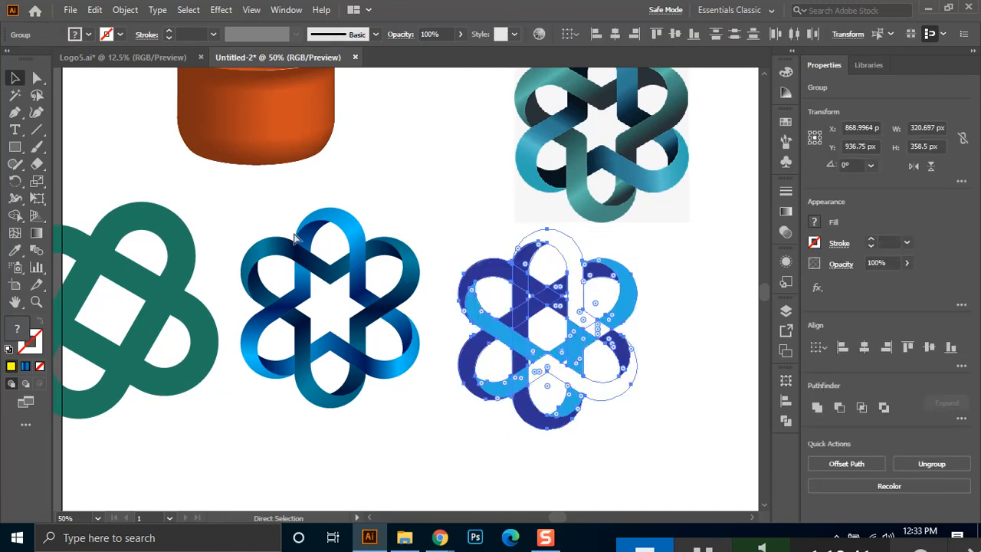
Ungroup the diagonal ring containing the merged lower-right ribbon and fill that ribbon with bright green
{"action": "key", "text": "v"}
{"action": "left_click", "coordinate": [617, 395]}
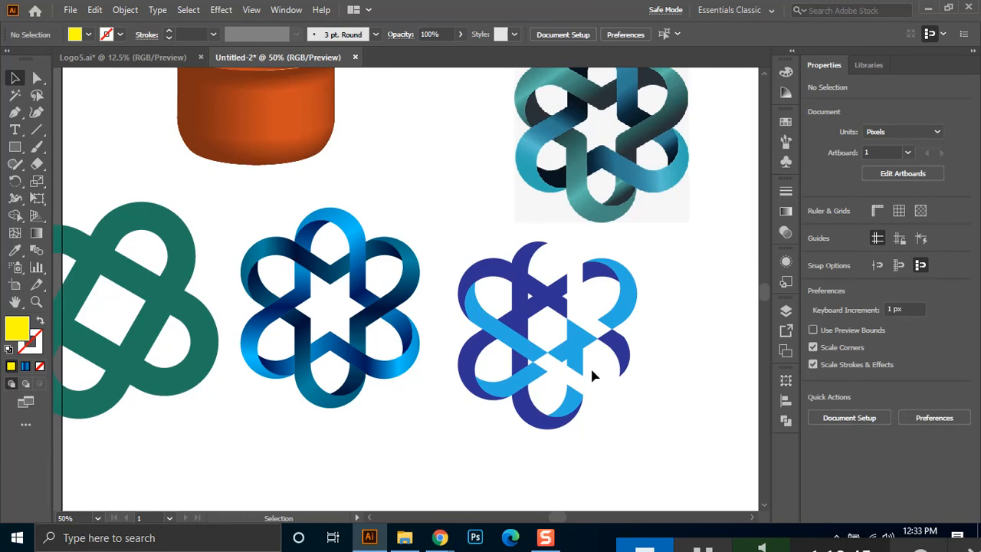
{"action": "left_click", "coordinate": [592, 376]}
{"action": "right_click", "coordinate": [605, 392]}
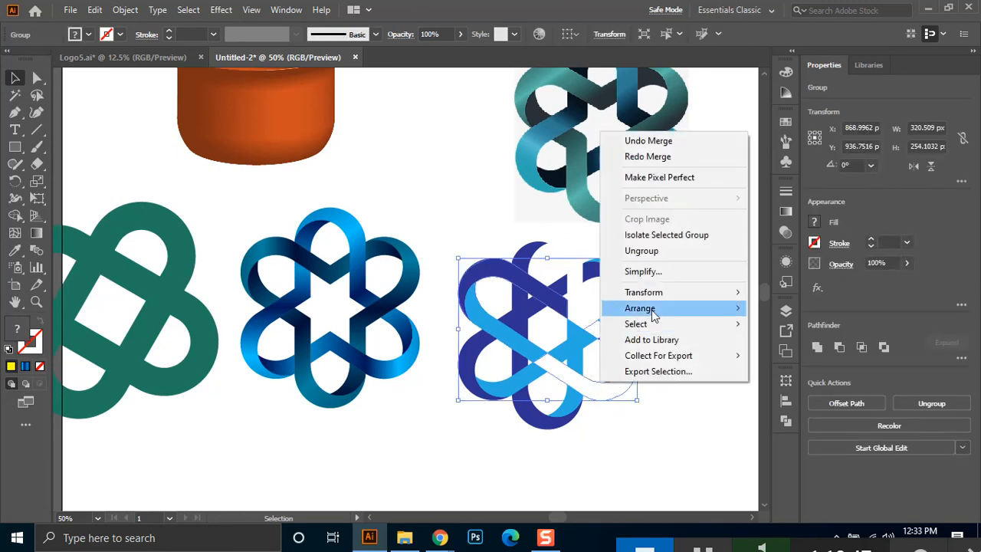
{"action": "left_click", "coordinate": [653, 251]}
{"action": "left_click_drag", "start_coordinate": [607, 365], "coordinate": [602, 420]}
{"action": "left_click", "coordinate": [89, 35]}
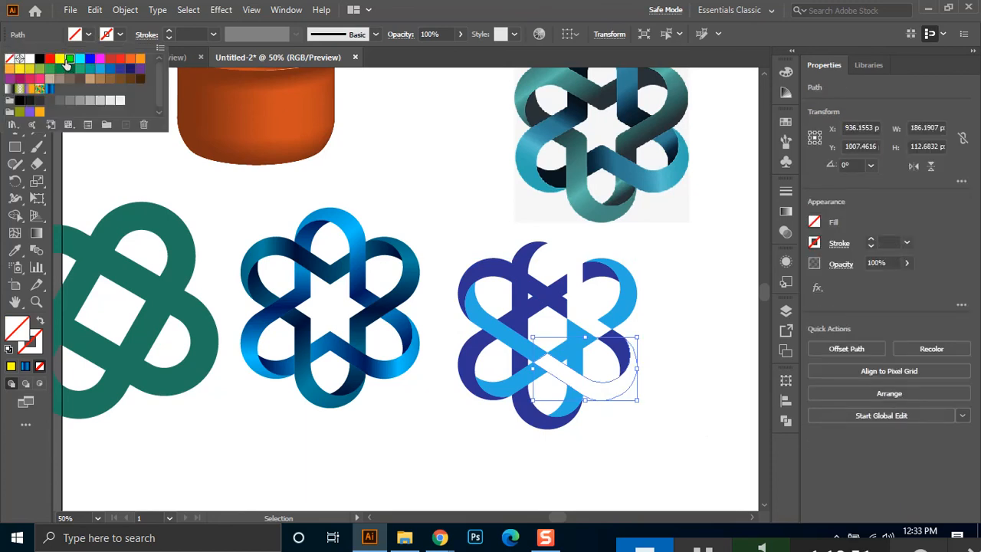
{"action": "left_click", "coordinate": [69, 59]}
Ungroup the star's vertical ring and fill its merged top ribbon with the same bright green
{"action": "left_click_drag", "start_coordinate": [570, 241], "coordinate": [563, 259]}
{"action": "right_click", "coordinate": [562, 257]}
{"action": "left_click", "coordinate": [635, 375]}
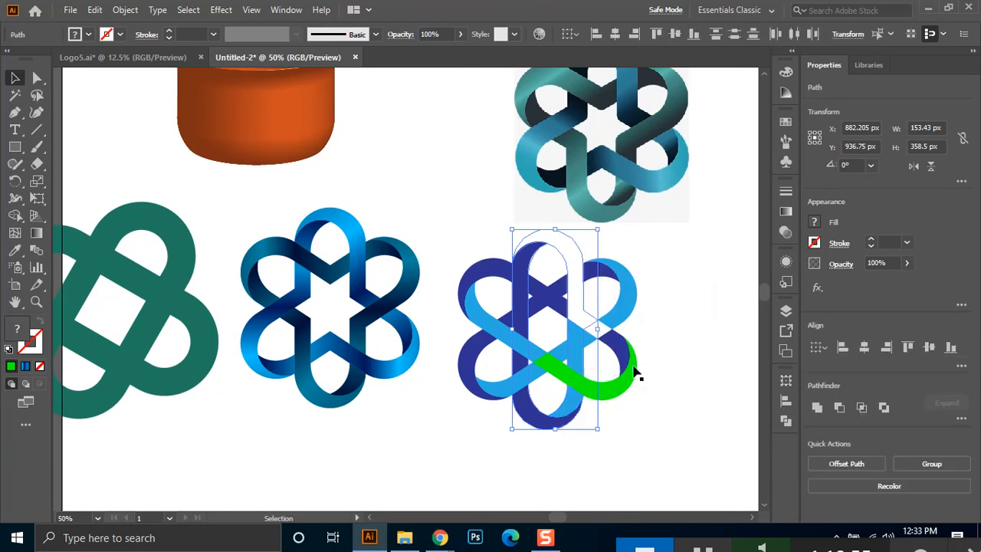
{"action": "key", "text": "Delete"}
{"action": "left_click", "coordinate": [561, 256]}
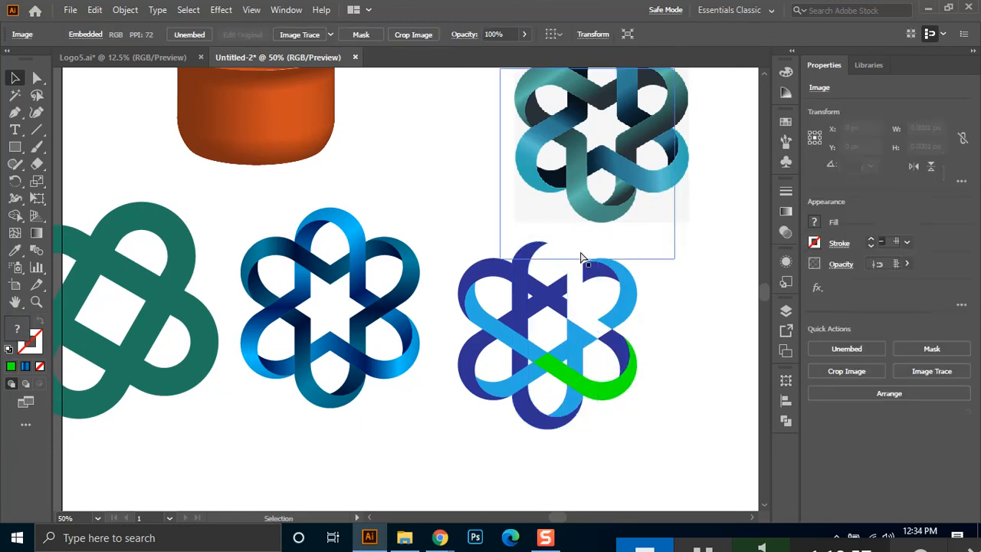
{"action": "left_click", "coordinate": [557, 262]}
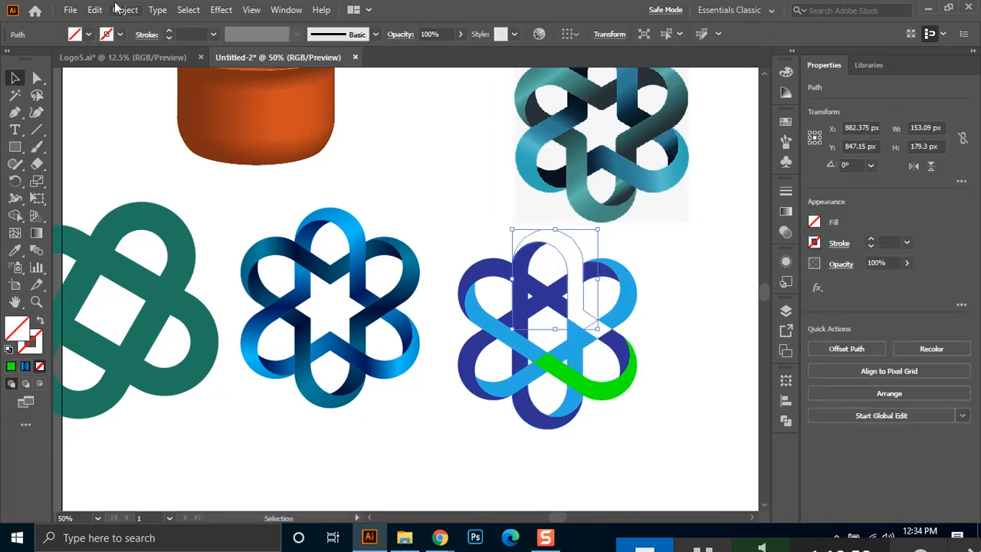
{"action": "left_click", "coordinate": [88, 35]}
{"action": "left_click", "coordinate": [60, 59]}
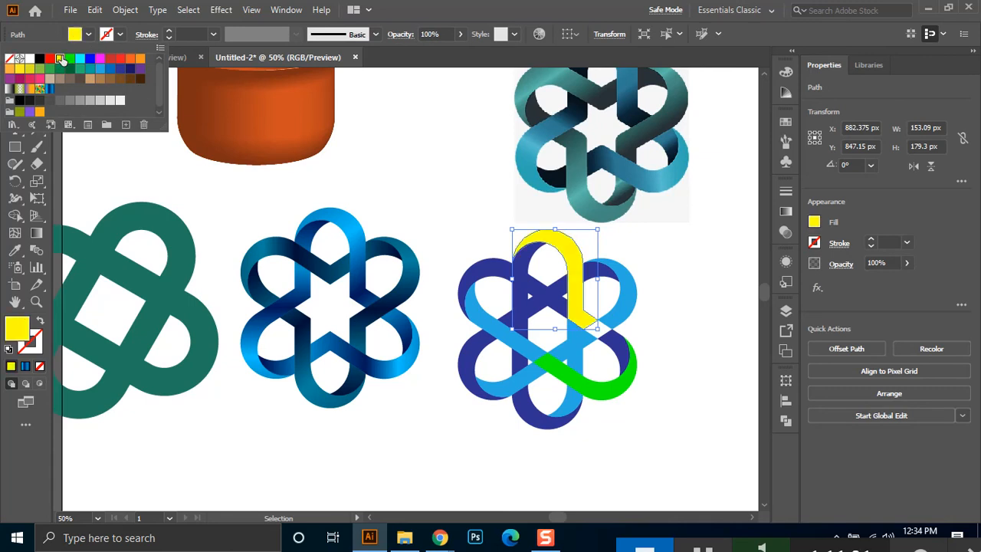
{"action": "left_click", "coordinate": [70, 59]}
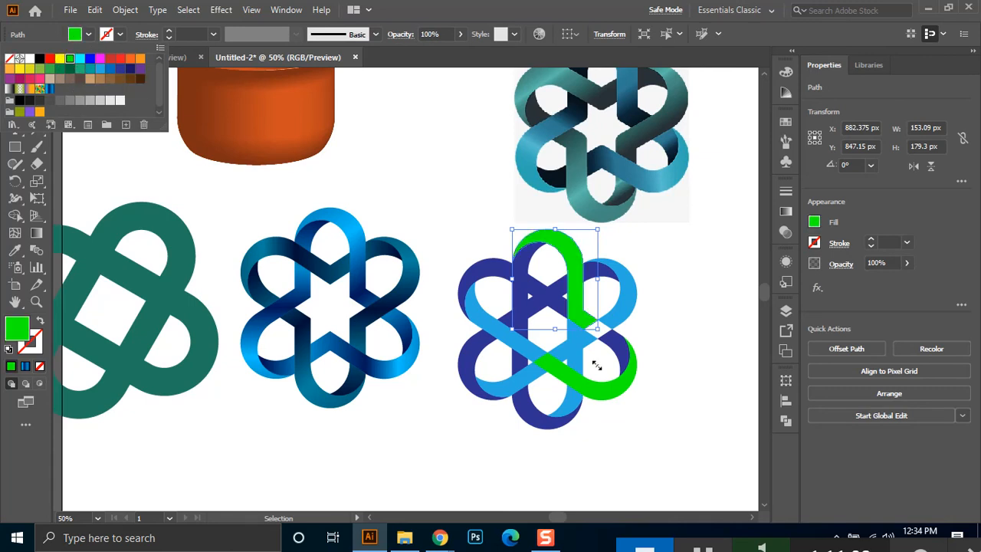
Delete the light-blue inner ribbon and the dark-blue outer ribbon of the star's upper-left lobe
{"action": "left_click", "coordinate": [655, 329]}
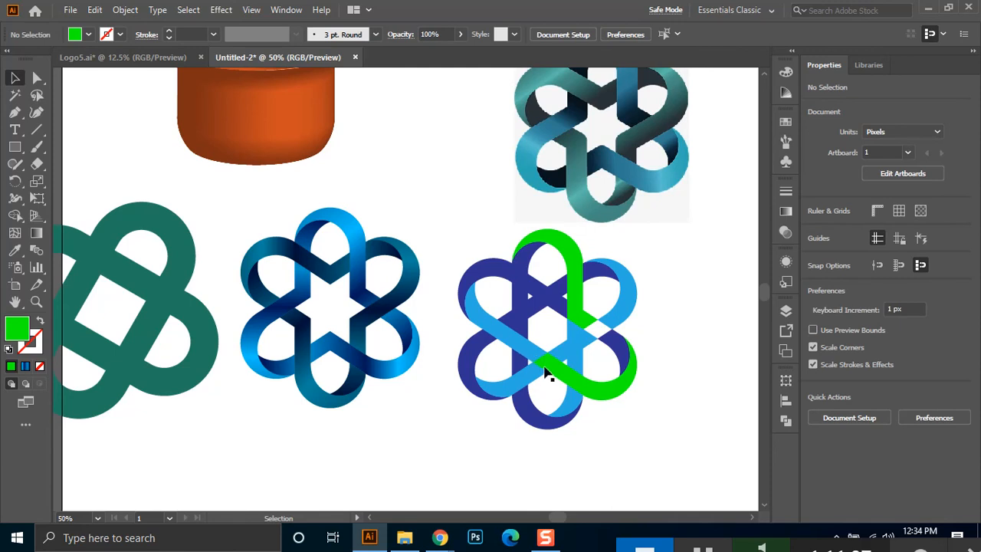
{"action": "left_click", "coordinate": [530, 356]}
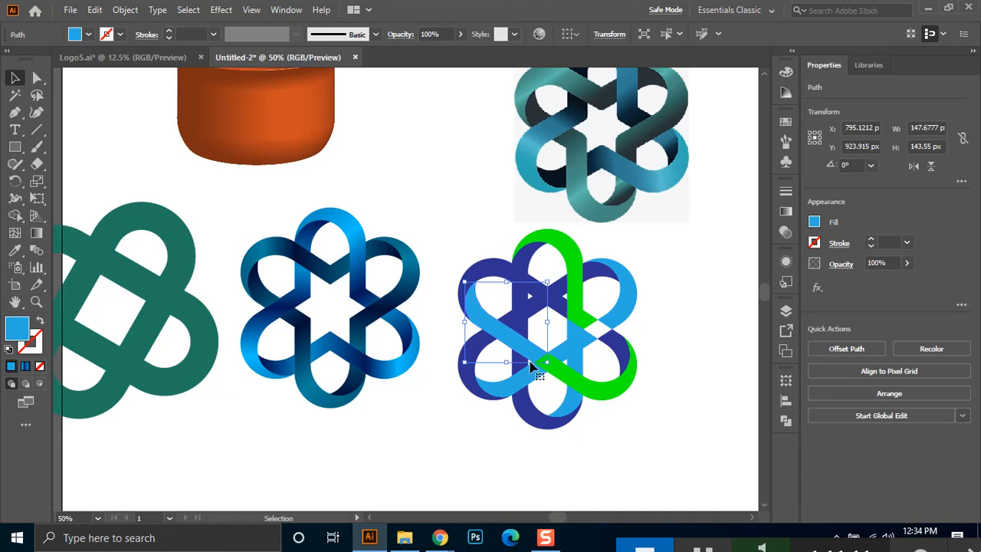
{"action": "key", "text": "Delete"}
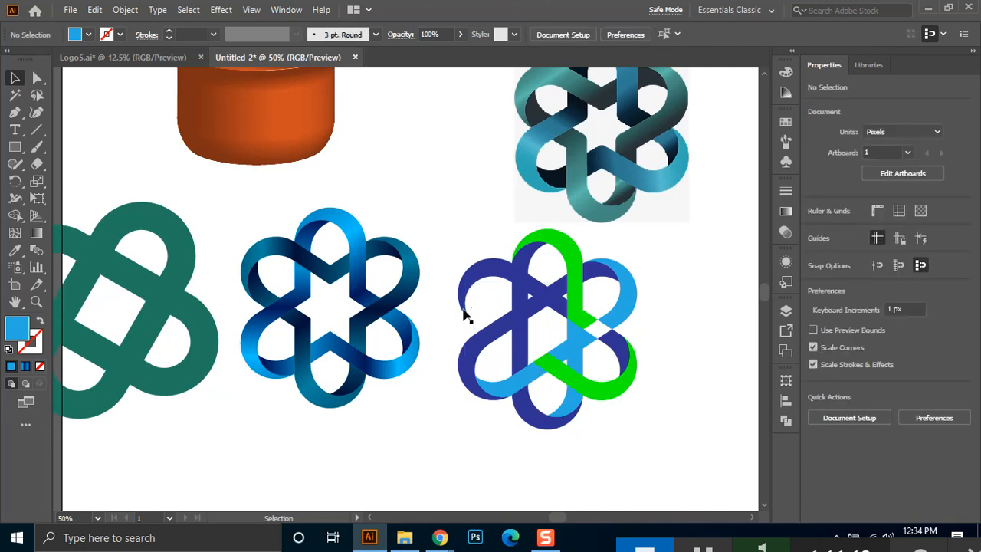
{"action": "left_click", "coordinate": [469, 289]}
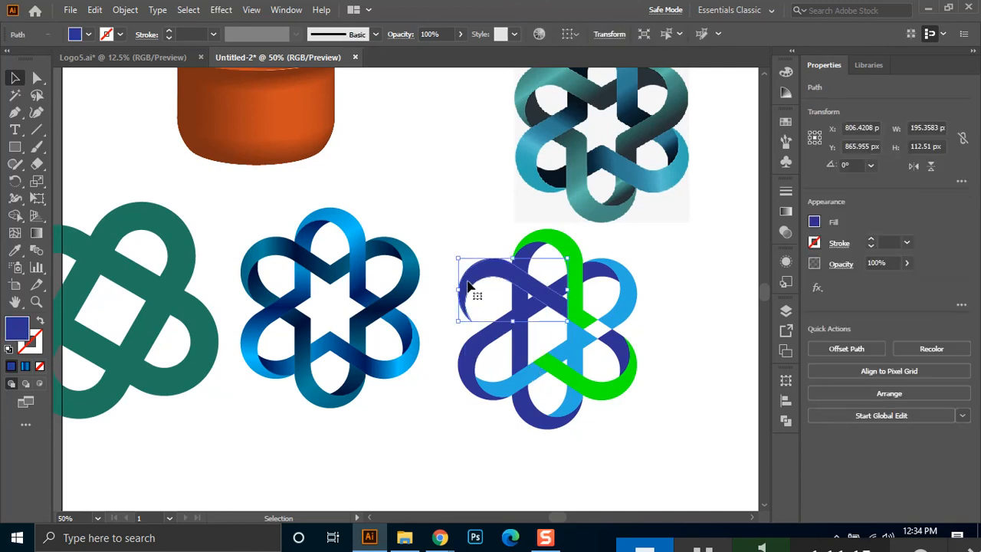
{"action": "key", "text": "Delete"}
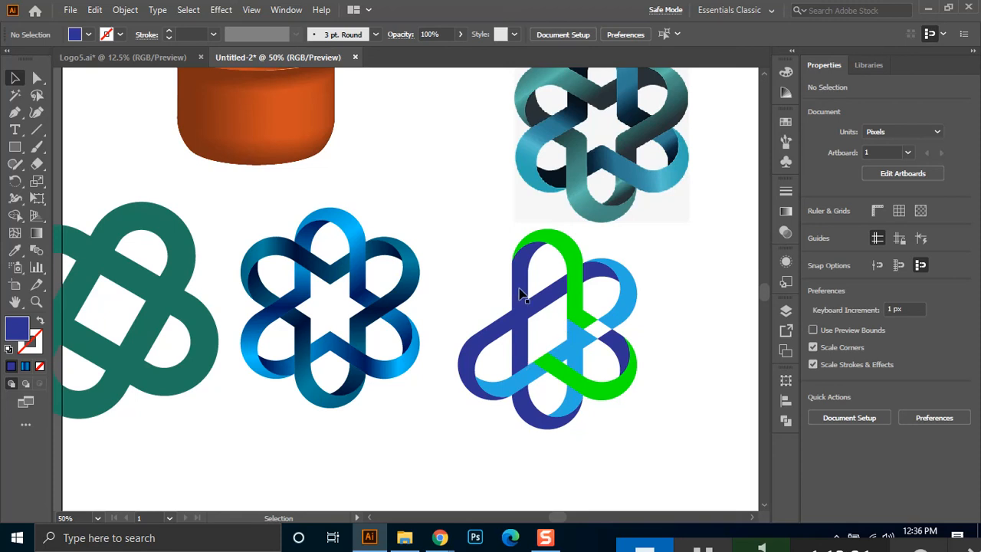
Try to erase the dark-blue inner diagonal and the lower part of the vertical band with Shape Builder
{"action": "left_click_drag", "start_coordinate": [538, 279], "coordinate": [497, 342]}
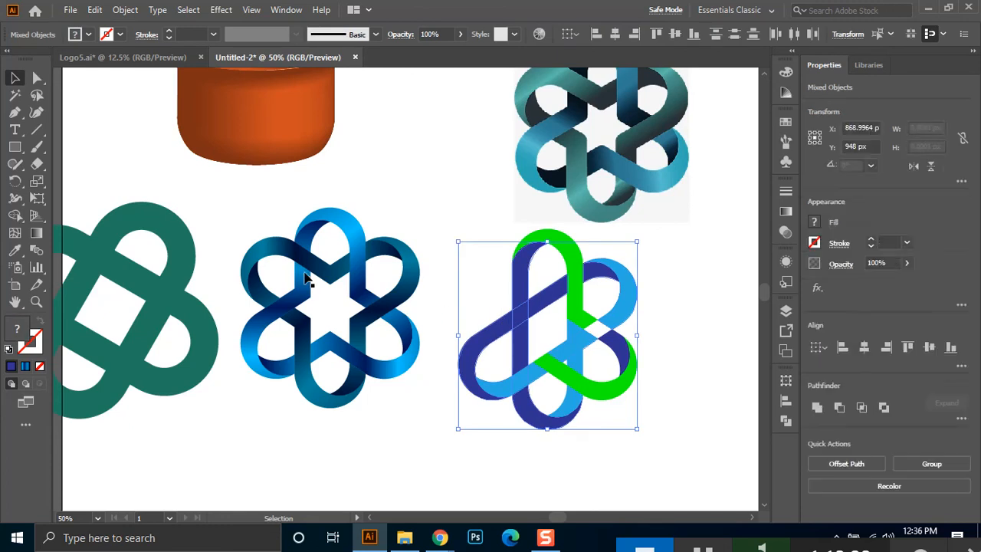
{"action": "left_click", "coordinate": [14, 215]}
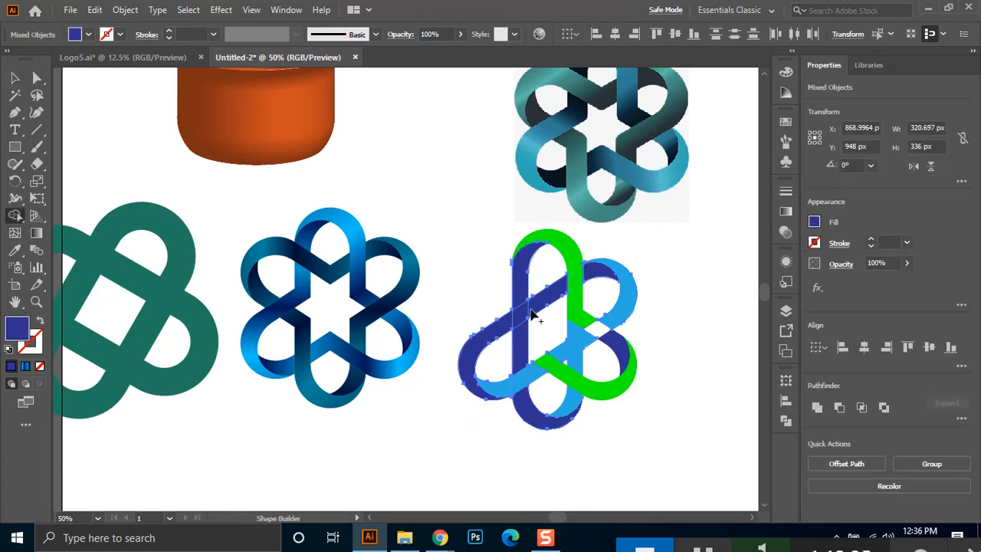
{"action": "left_click", "coordinate": [549, 299], "text": "alt"}
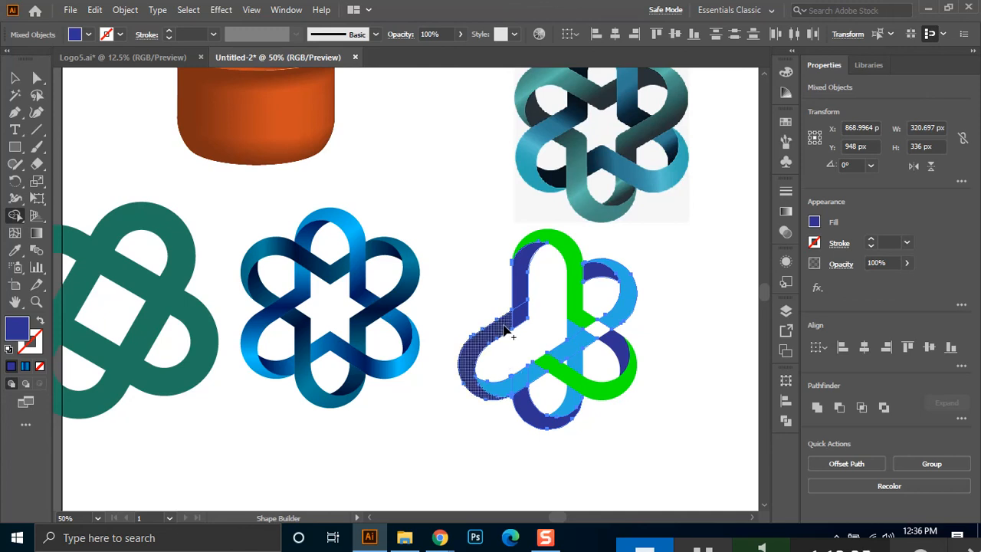
{"action": "key", "text": "ctrl"}
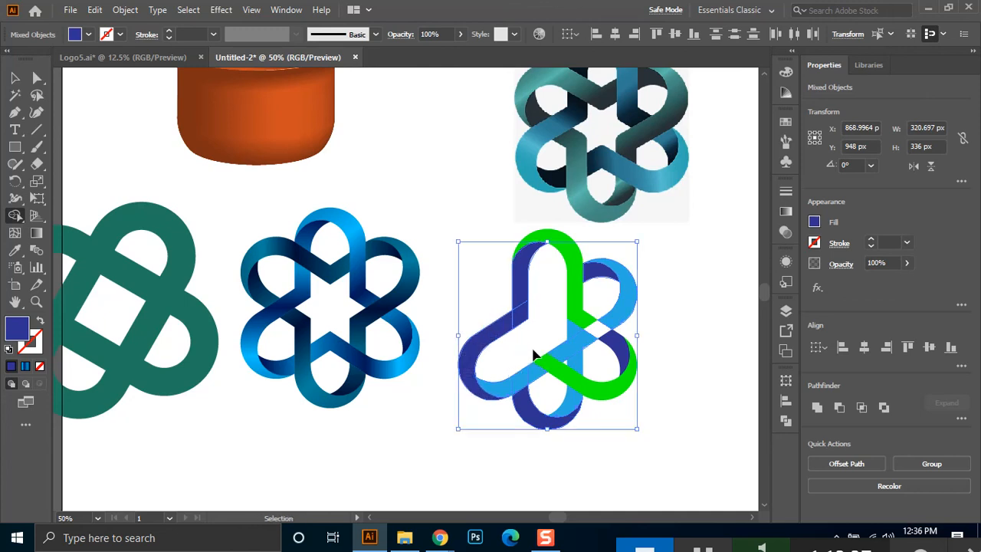
Undo the Shape Builder erasures and the deletion of the upper-left lobe's ribbons
{"action": "key", "text": "ctrl+z"}
{"action": "key", "text": "ctrl+z"}
{"action": "key", "text": "ctrl+z"}
{"action": "key", "text": "ctrl+z"}
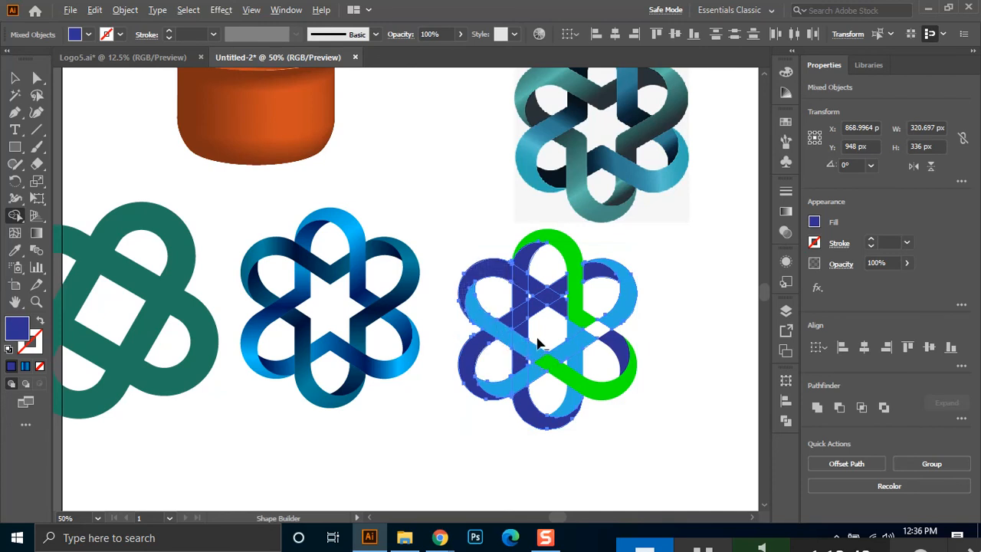
Erase the light-blue diagonal across the star's centre, the lower vertical band and the whole bottom lobe with Shape Builder
{"action": "mouse_move", "coordinate": [533, 326]}
{"action": "left_mouse_down"}
{"action": "mouse_move", "coordinate": [503, 349]}
{"action": "mouse_move", "coordinate": [505, 361]}
{"action": "mouse_move", "coordinate": [537, 344]}
{"action": "left_mouse_up"}
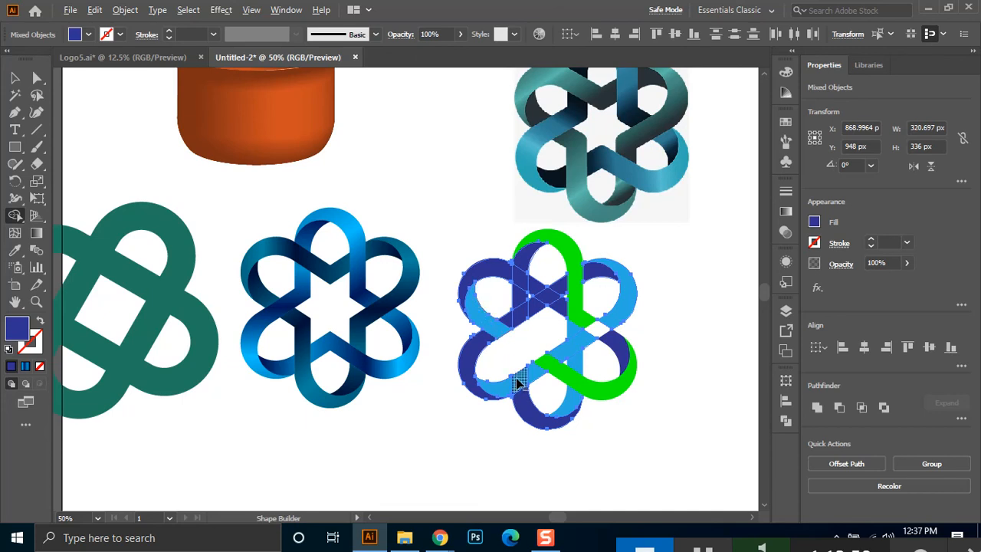
{"action": "mouse_move", "coordinate": [519, 390]}
{"action": "left_mouse_down"}
{"action": "mouse_move", "coordinate": [528, 420]}
{"action": "mouse_move", "coordinate": [580, 419]}
{"action": "left_mouse_up"}
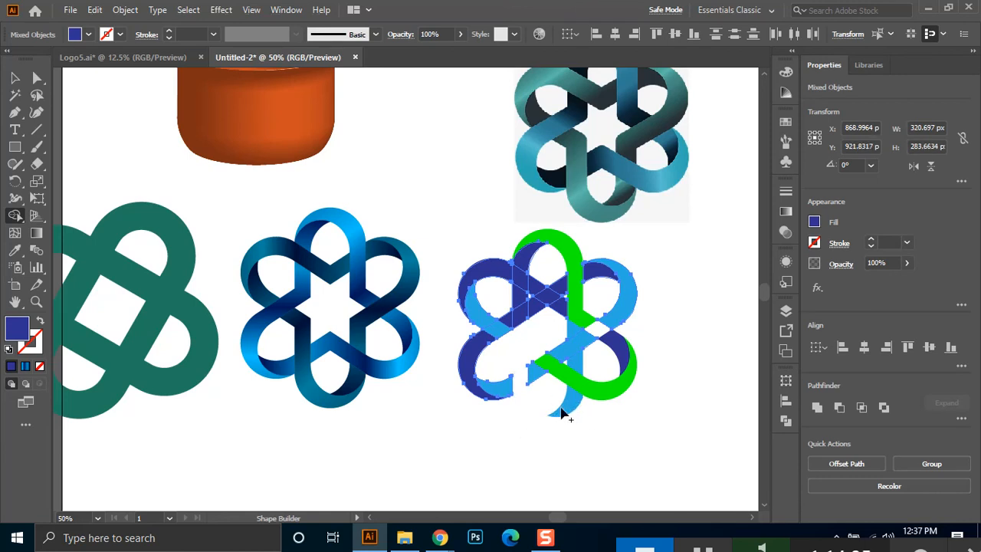
{"action": "left_click", "coordinate": [17, 78]}
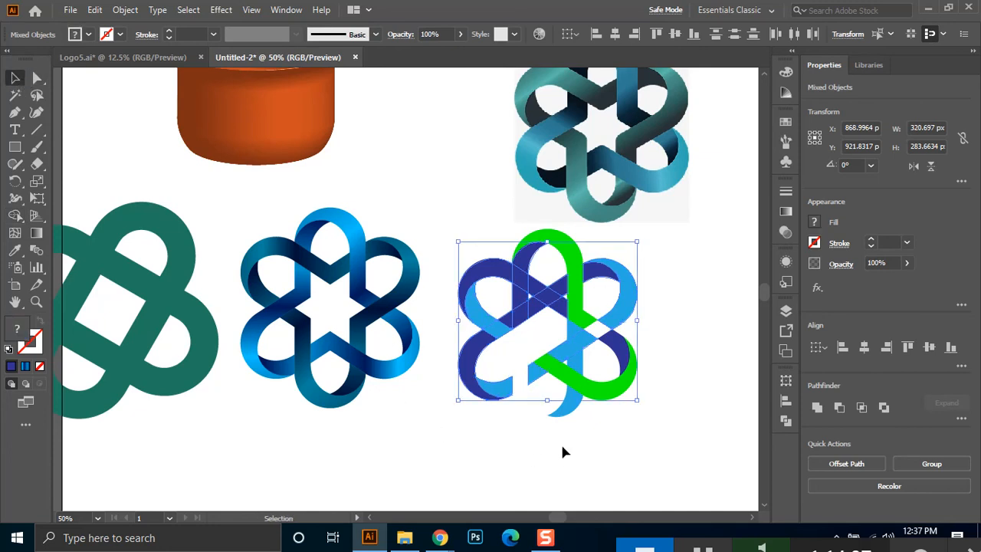
{"action": "left_click", "coordinate": [595, 379]}
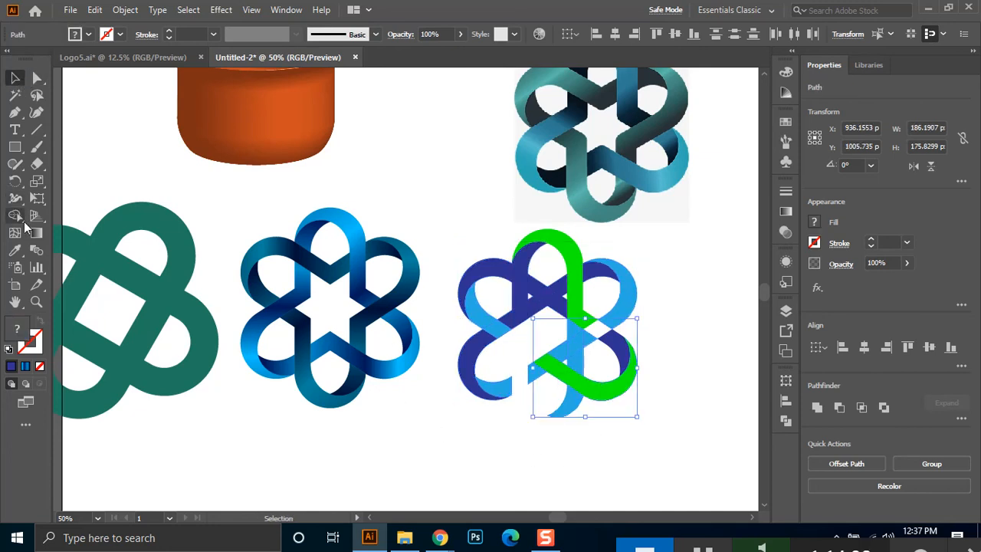
{"action": "left_click", "coordinate": [15, 215]}
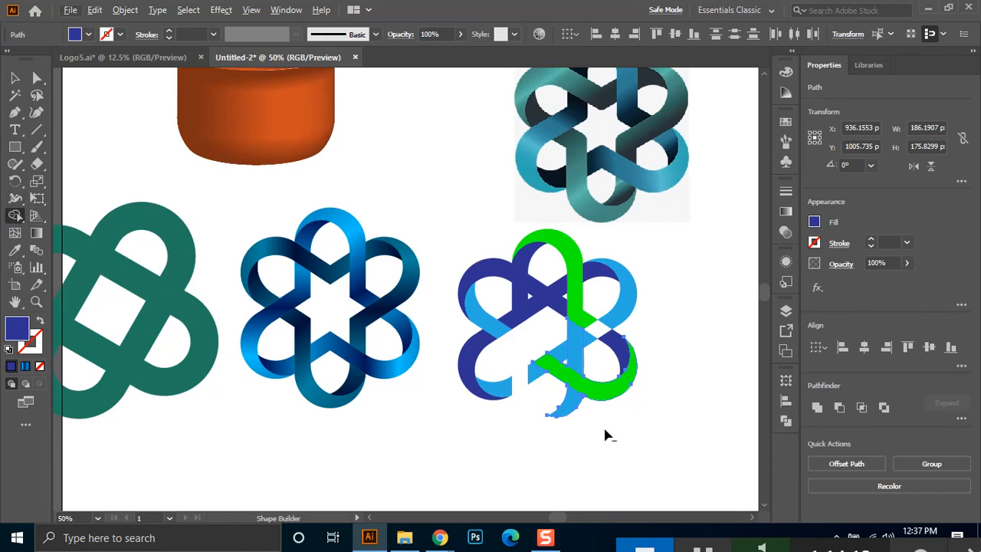
{"action": "left_click", "coordinate": [576, 415], "text": "alt"}
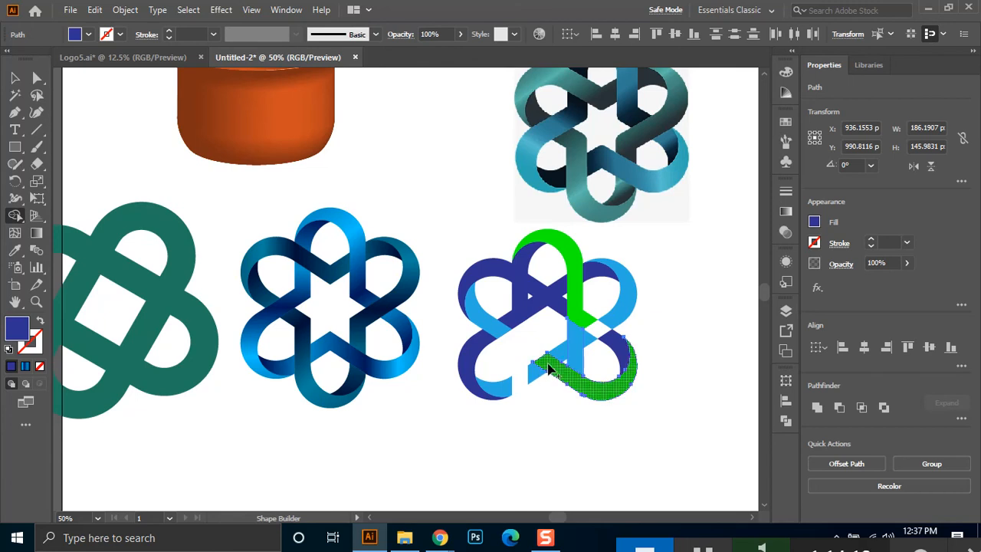
Merge the bright-green lower-right ribbon with the adjoining light-blue diagonal segment in dark blue using Shape Builder
{"action": "left_click", "coordinate": [536, 375]}
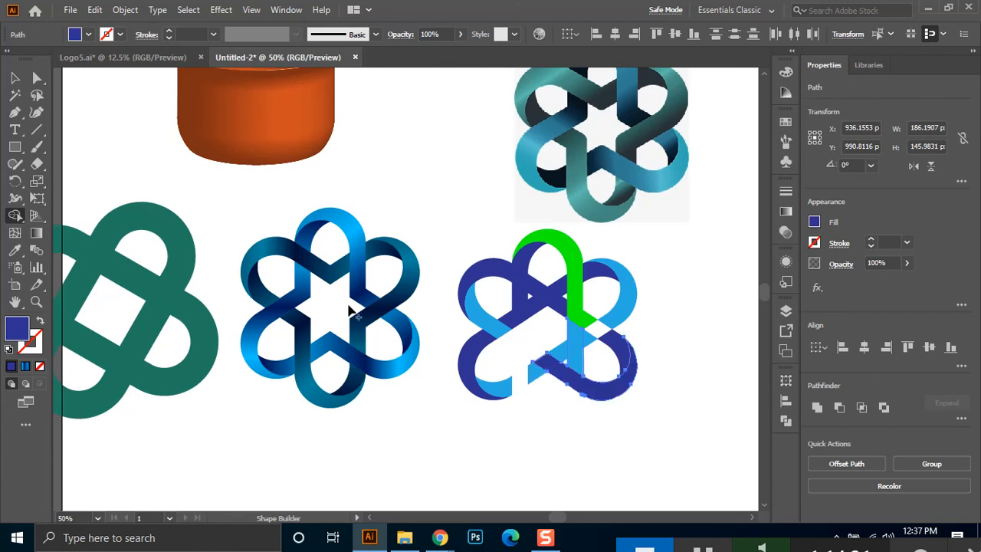
{"action": "left_click", "coordinate": [13, 78]}
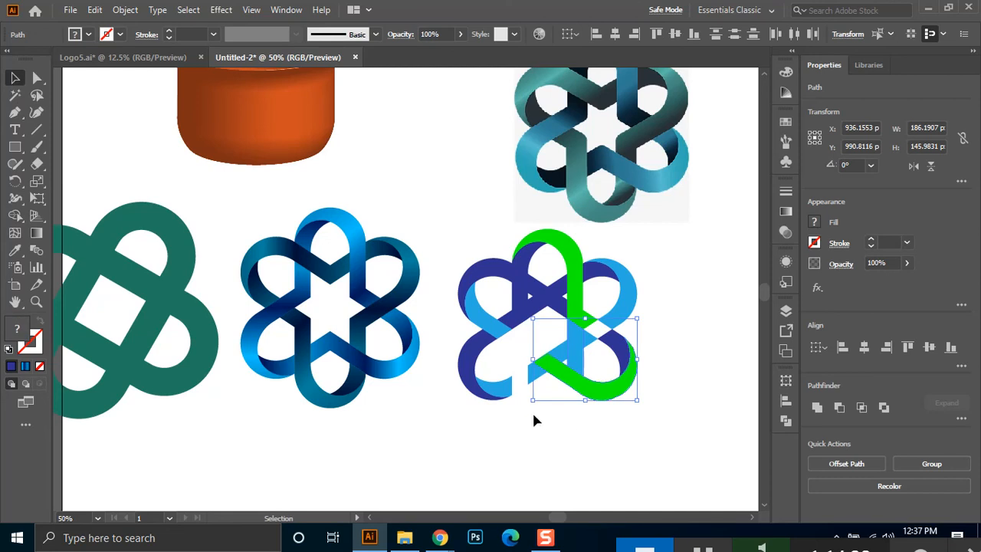
{"action": "left_click_drag", "start_coordinate": [552, 374], "coordinate": [554, 383]}
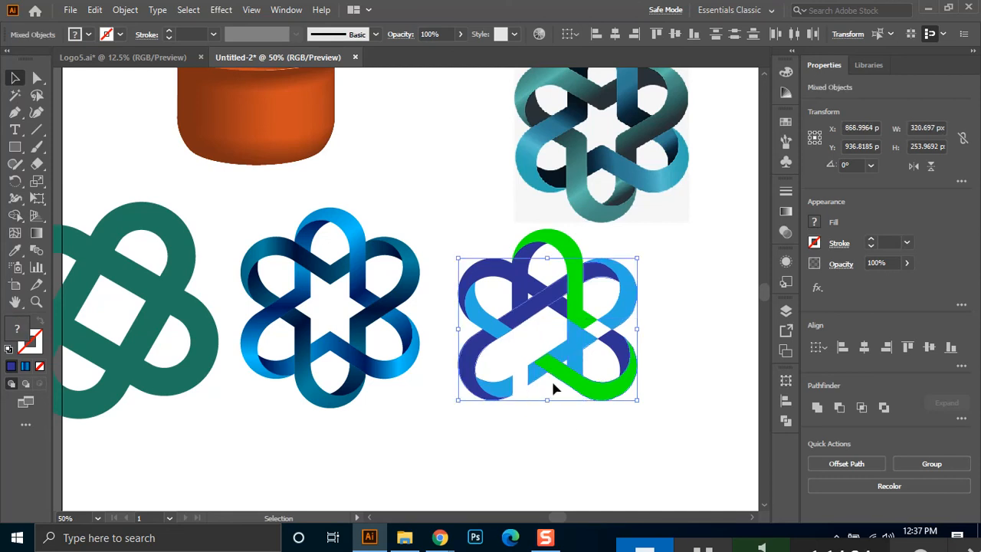
{"action": "left_click", "coordinate": [15, 215]}
{"action": "mouse_move", "coordinate": [546, 373]}
{"action": "left_mouse_down"}
{"action": "mouse_move", "coordinate": [529, 377]}
{"action": "mouse_move", "coordinate": [541, 370]}
{"action": "mouse_move", "coordinate": [515, 419]}
{"action": "left_mouse_up"}
{"action": "key", "text": "ctrl+z"}
{"action": "key", "text": "ctrl+z"}
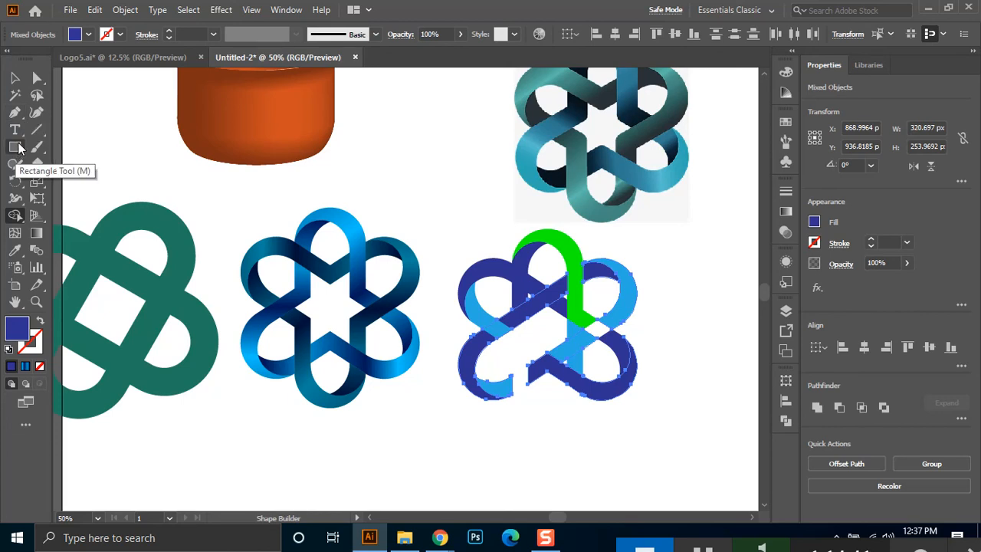
Switch to Chrome and load the dribbble.com home page in the tab showing the Dribbble email design image
{"action": "mouse_move", "coordinate": [440, 537]}
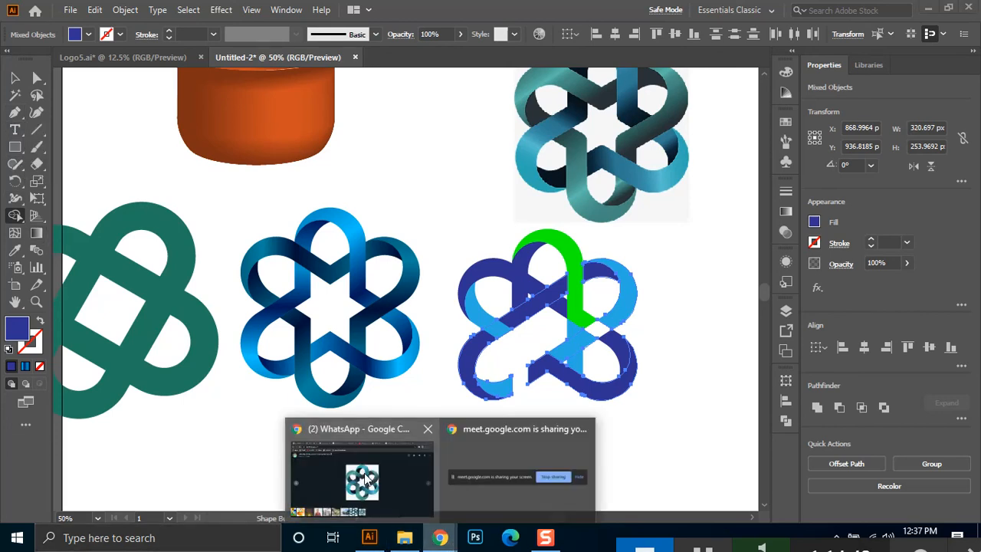
{"action": "left_click", "coordinate": [365, 476]}
{"action": "left_click", "coordinate": [506, 13]}
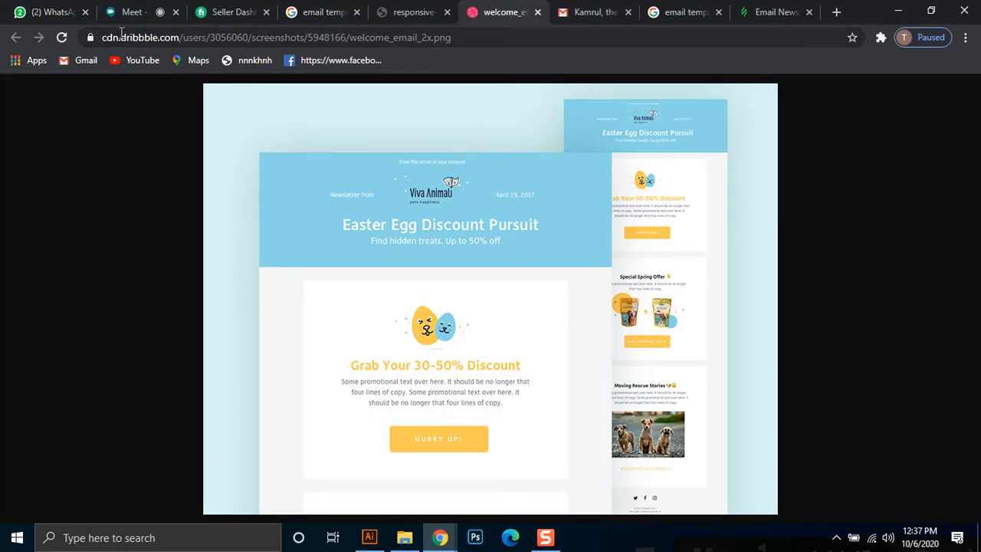
{"action": "left_click_drag", "start_coordinate": [122, 36], "coordinate": [49, 40]}
{"action": "key", "text": "BackSpace"}
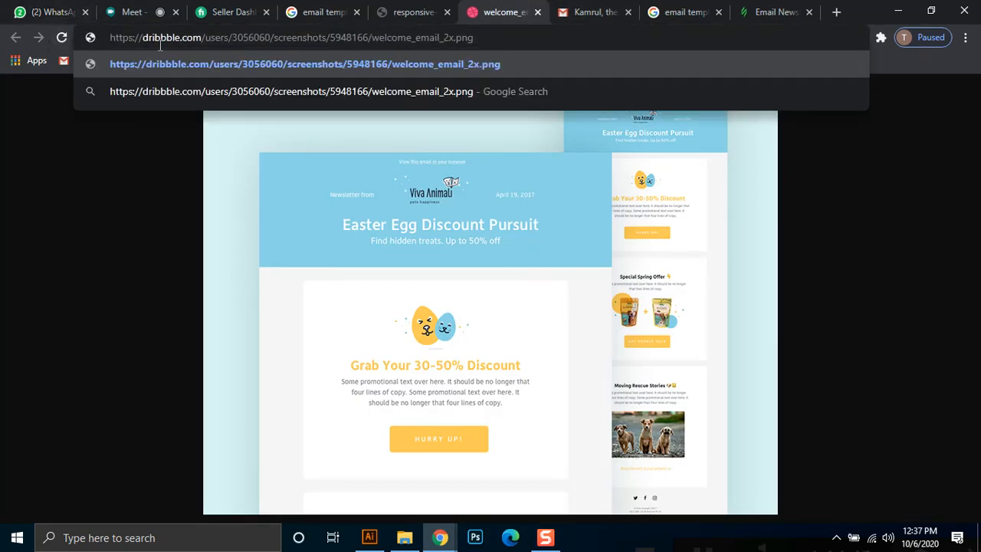
{"action": "left_click_drag", "start_coordinate": [203, 37], "coordinate": [526, 86]}
{"action": "key", "text": "BackSpace"}
{"action": "key", "text": "Return"}
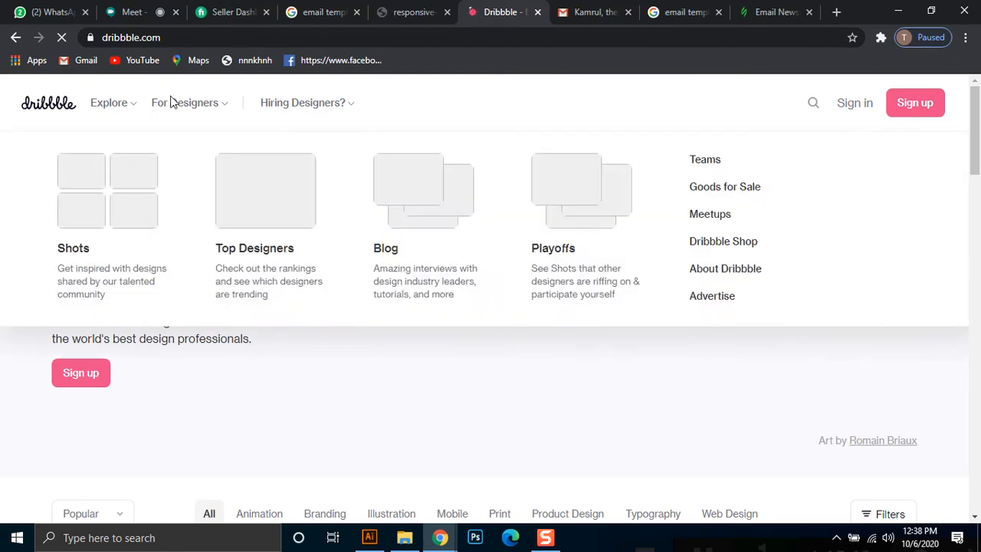
Browse the popular shots on the Dribbble home page and open the first entry's designer link in a new tab
{"action": "mouse_move", "coordinate": [117, 108]}
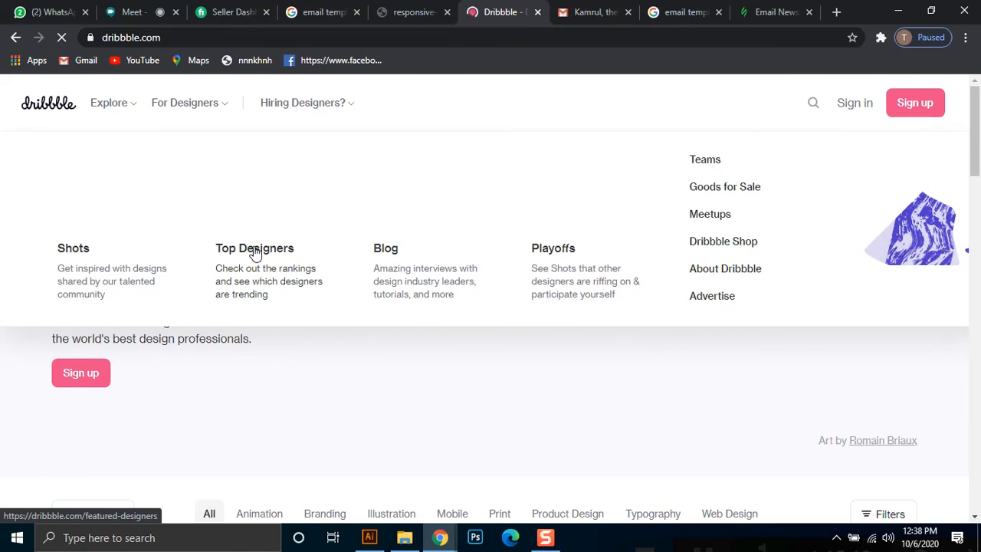
{"action": "scroll", "coordinate": [399, 339], "scroll_direction": "down", "scroll_amount": 6}
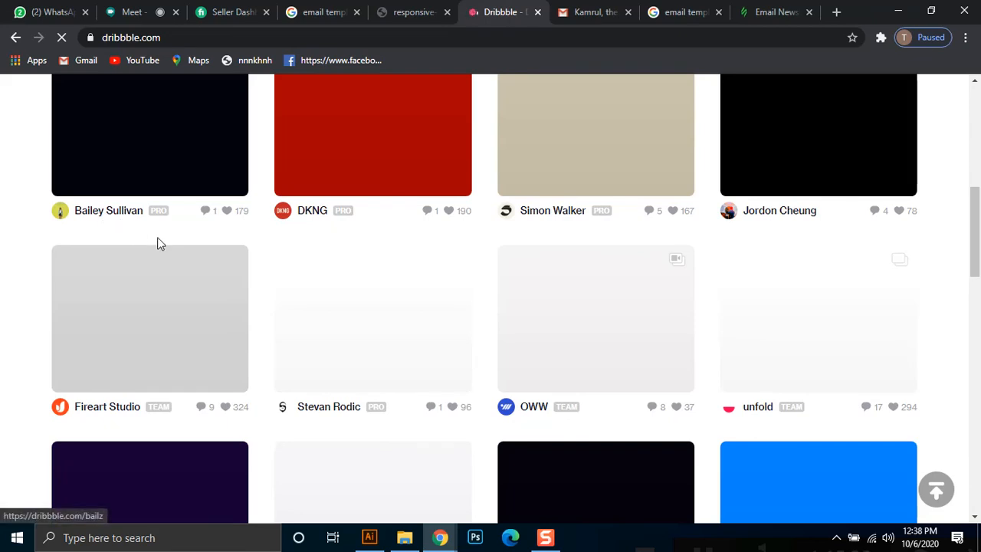
{"action": "scroll", "coordinate": [142, 268], "scroll_direction": "up", "scroll_amount": 3}
{"action": "scroll", "coordinate": [142, 268], "scroll_direction": "down", "scroll_amount": 3}
{"action": "scroll", "coordinate": [116, 254], "scroll_direction": "up", "scroll_amount": 3}
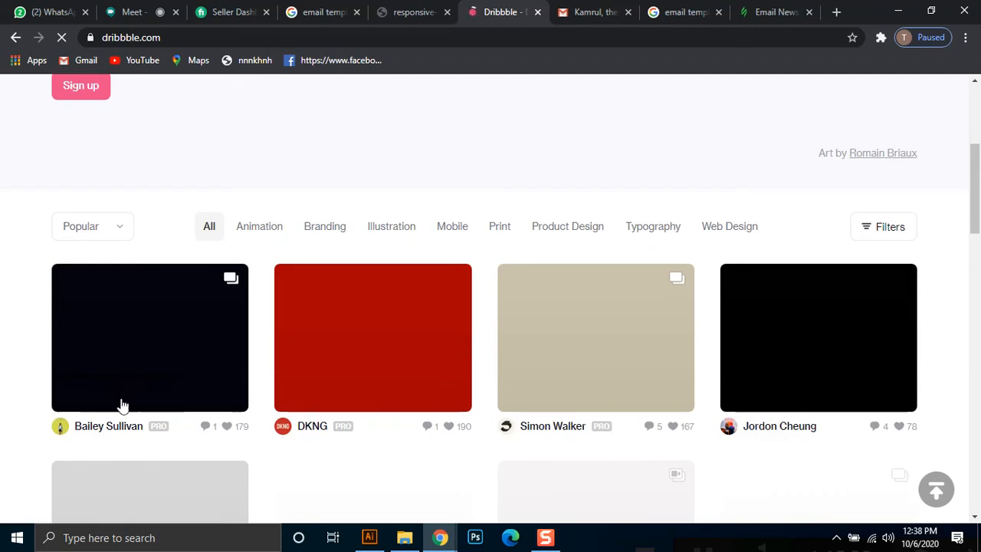
{"action": "scroll", "coordinate": [526, 427], "scroll_direction": "down", "scroll_amount": 1}
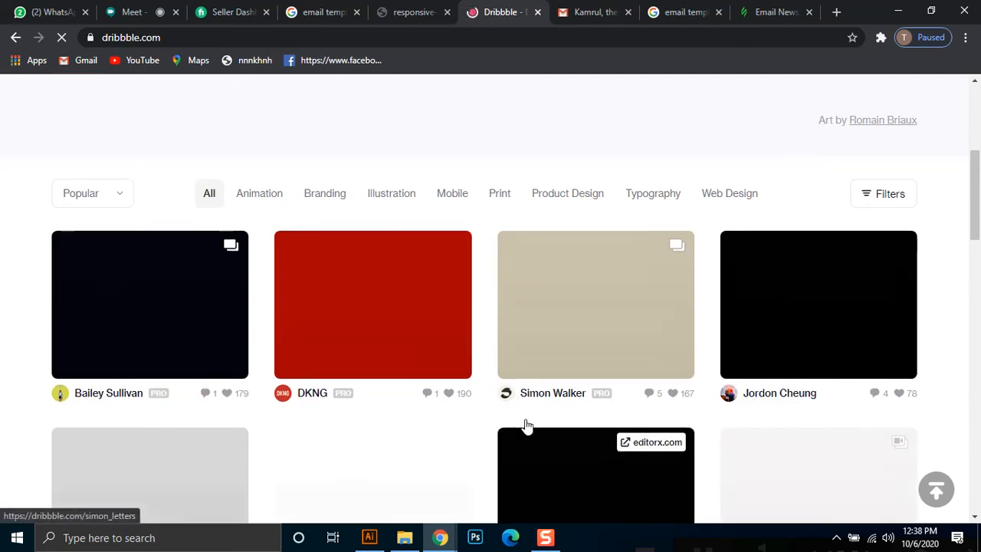
{"action": "scroll", "coordinate": [134, 290], "scroll_direction": "up", "scroll_amount": 3}
{"action": "scroll", "coordinate": [130, 307], "scroll_direction": "down", "scroll_amount": 6}
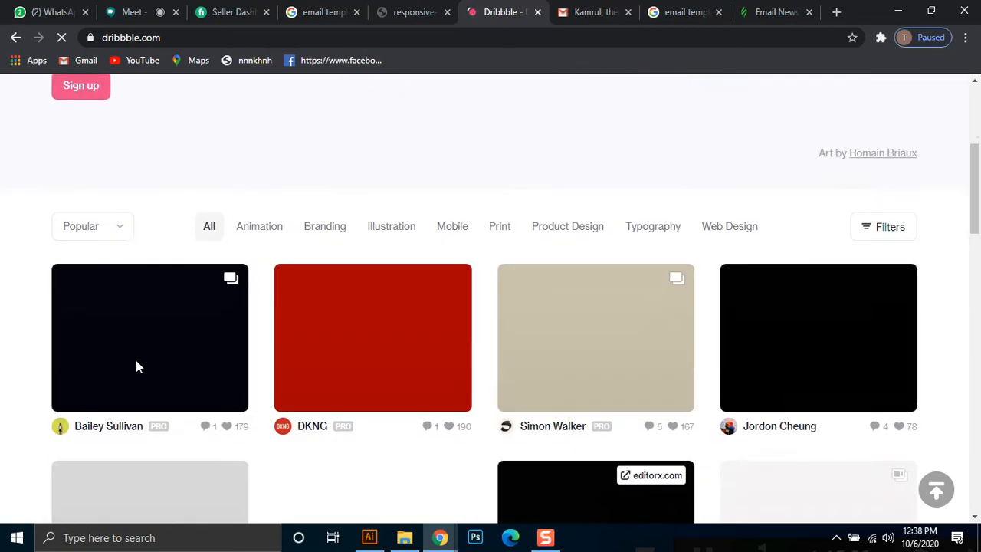
{"action": "scroll", "coordinate": [124, 307], "scroll_direction": "up", "scroll_amount": 1}
{"action": "middle_click", "coordinate": [111, 221]}
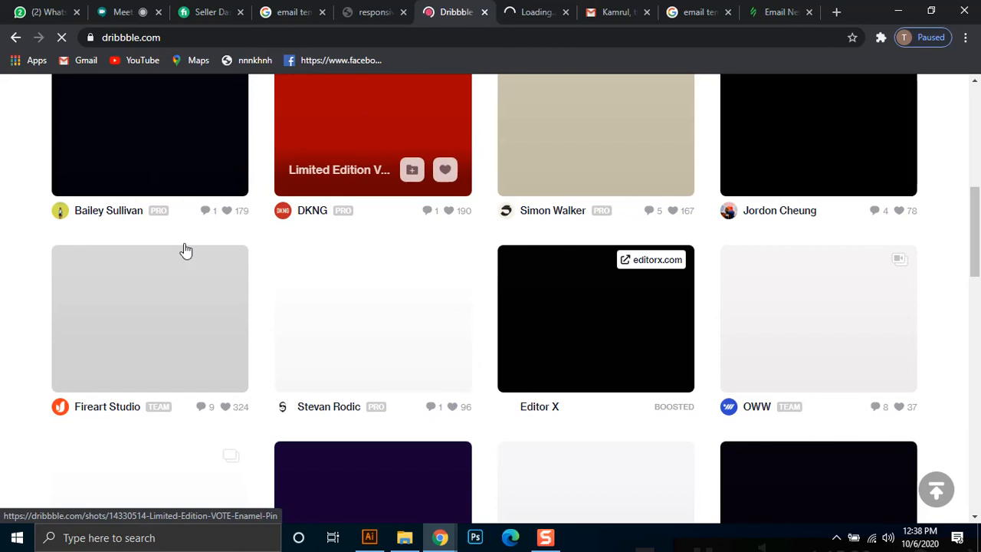
{"action": "scroll", "coordinate": [174, 282], "scroll_direction": "up", "scroll_amount": 3}
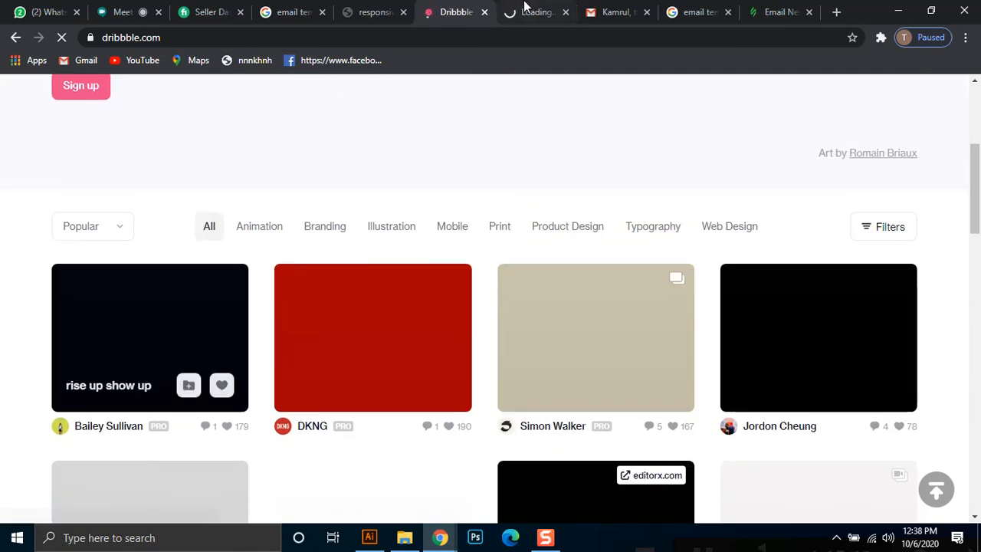